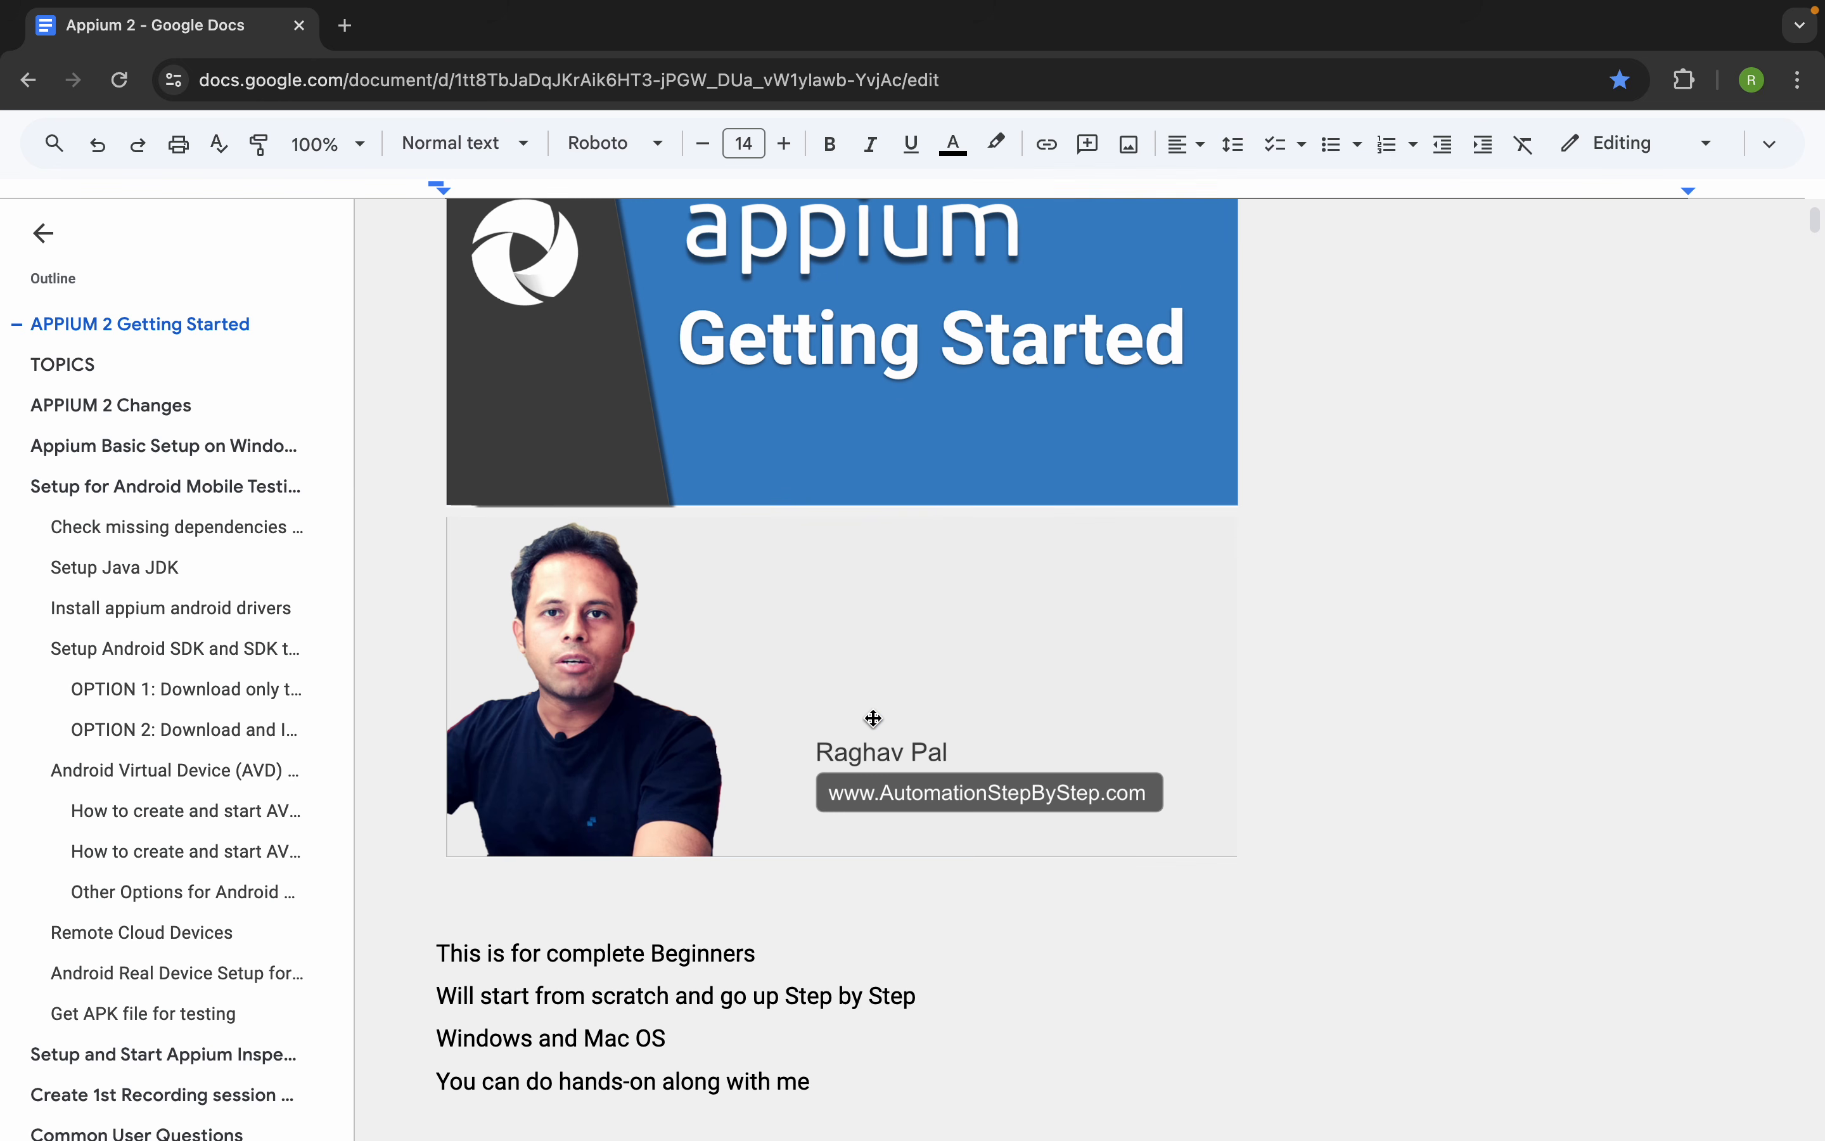
scroll(873, 718, "down", 3)
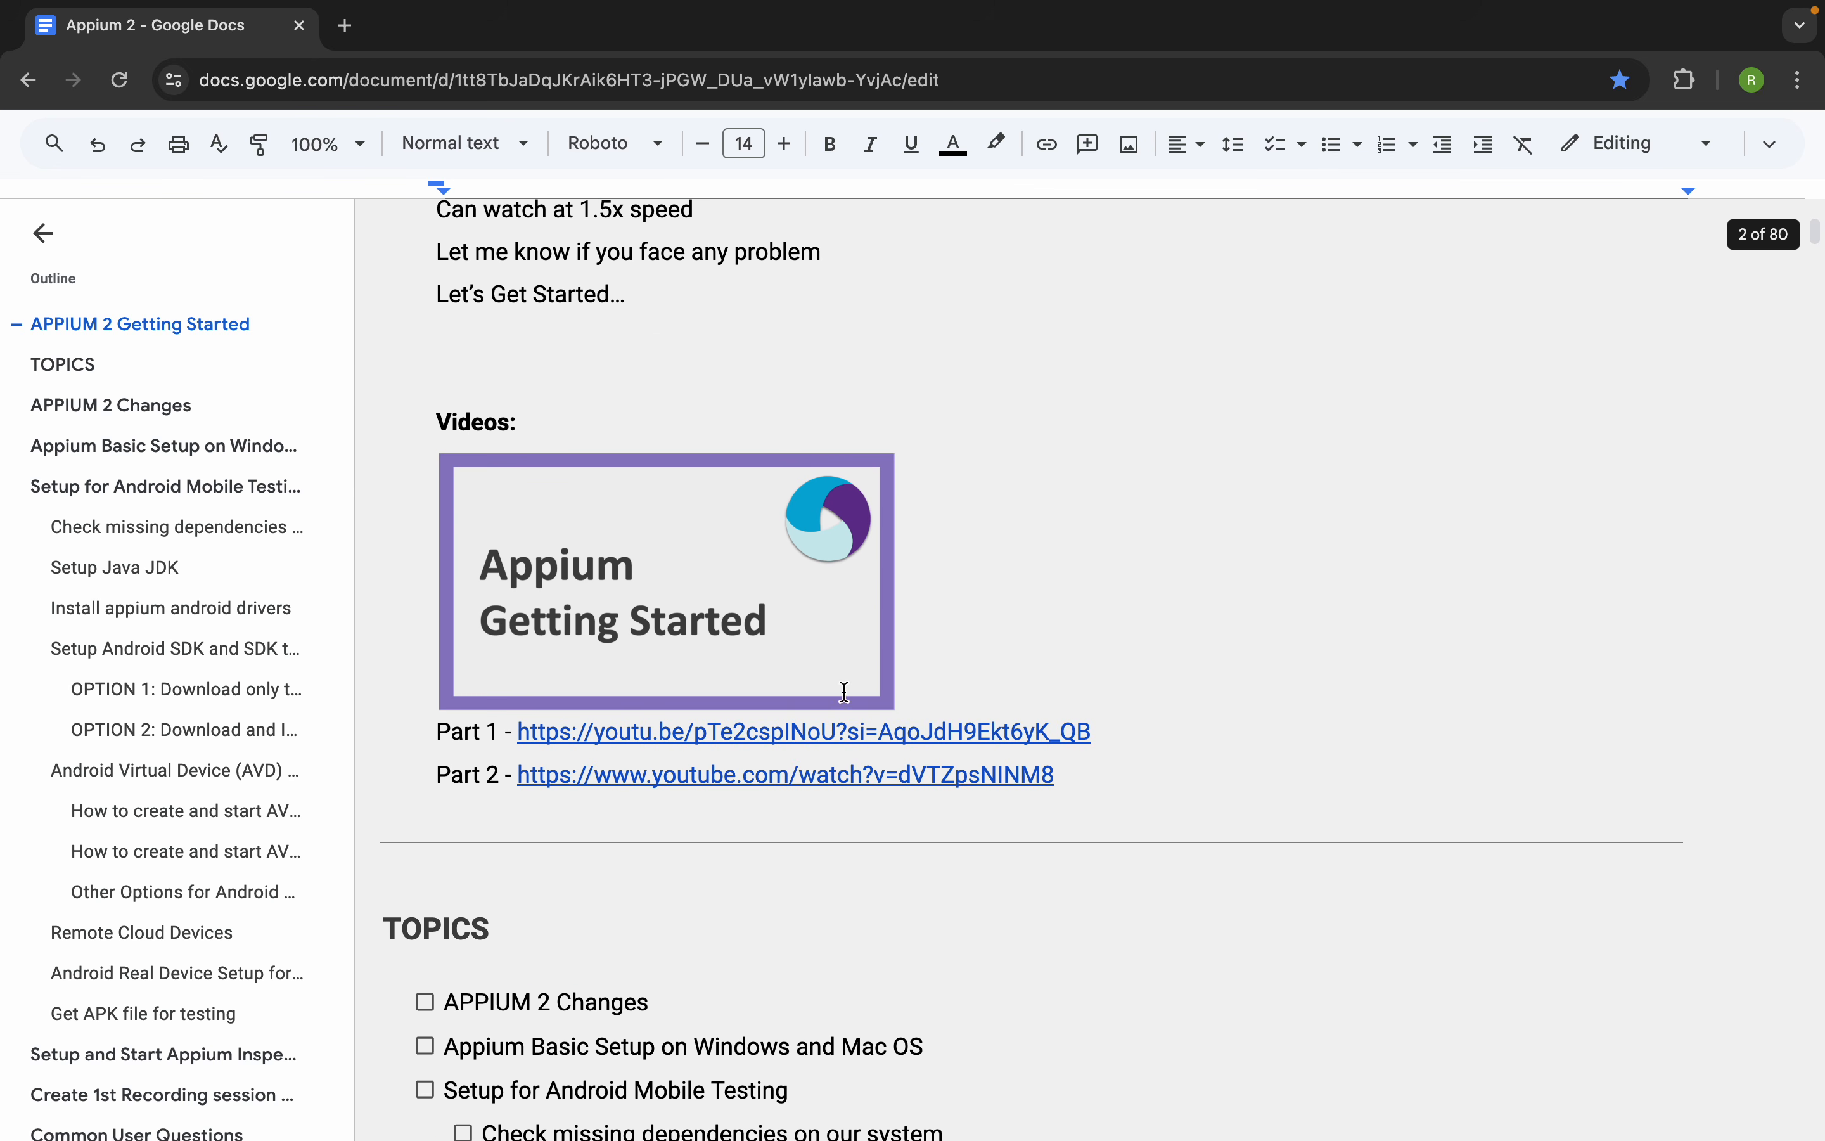
Go through the document's TOPICS, APPIUM 2 Changes and Appium Basic Setup sections up to Setup for Android Mobile Testing
left_click(66, 363)
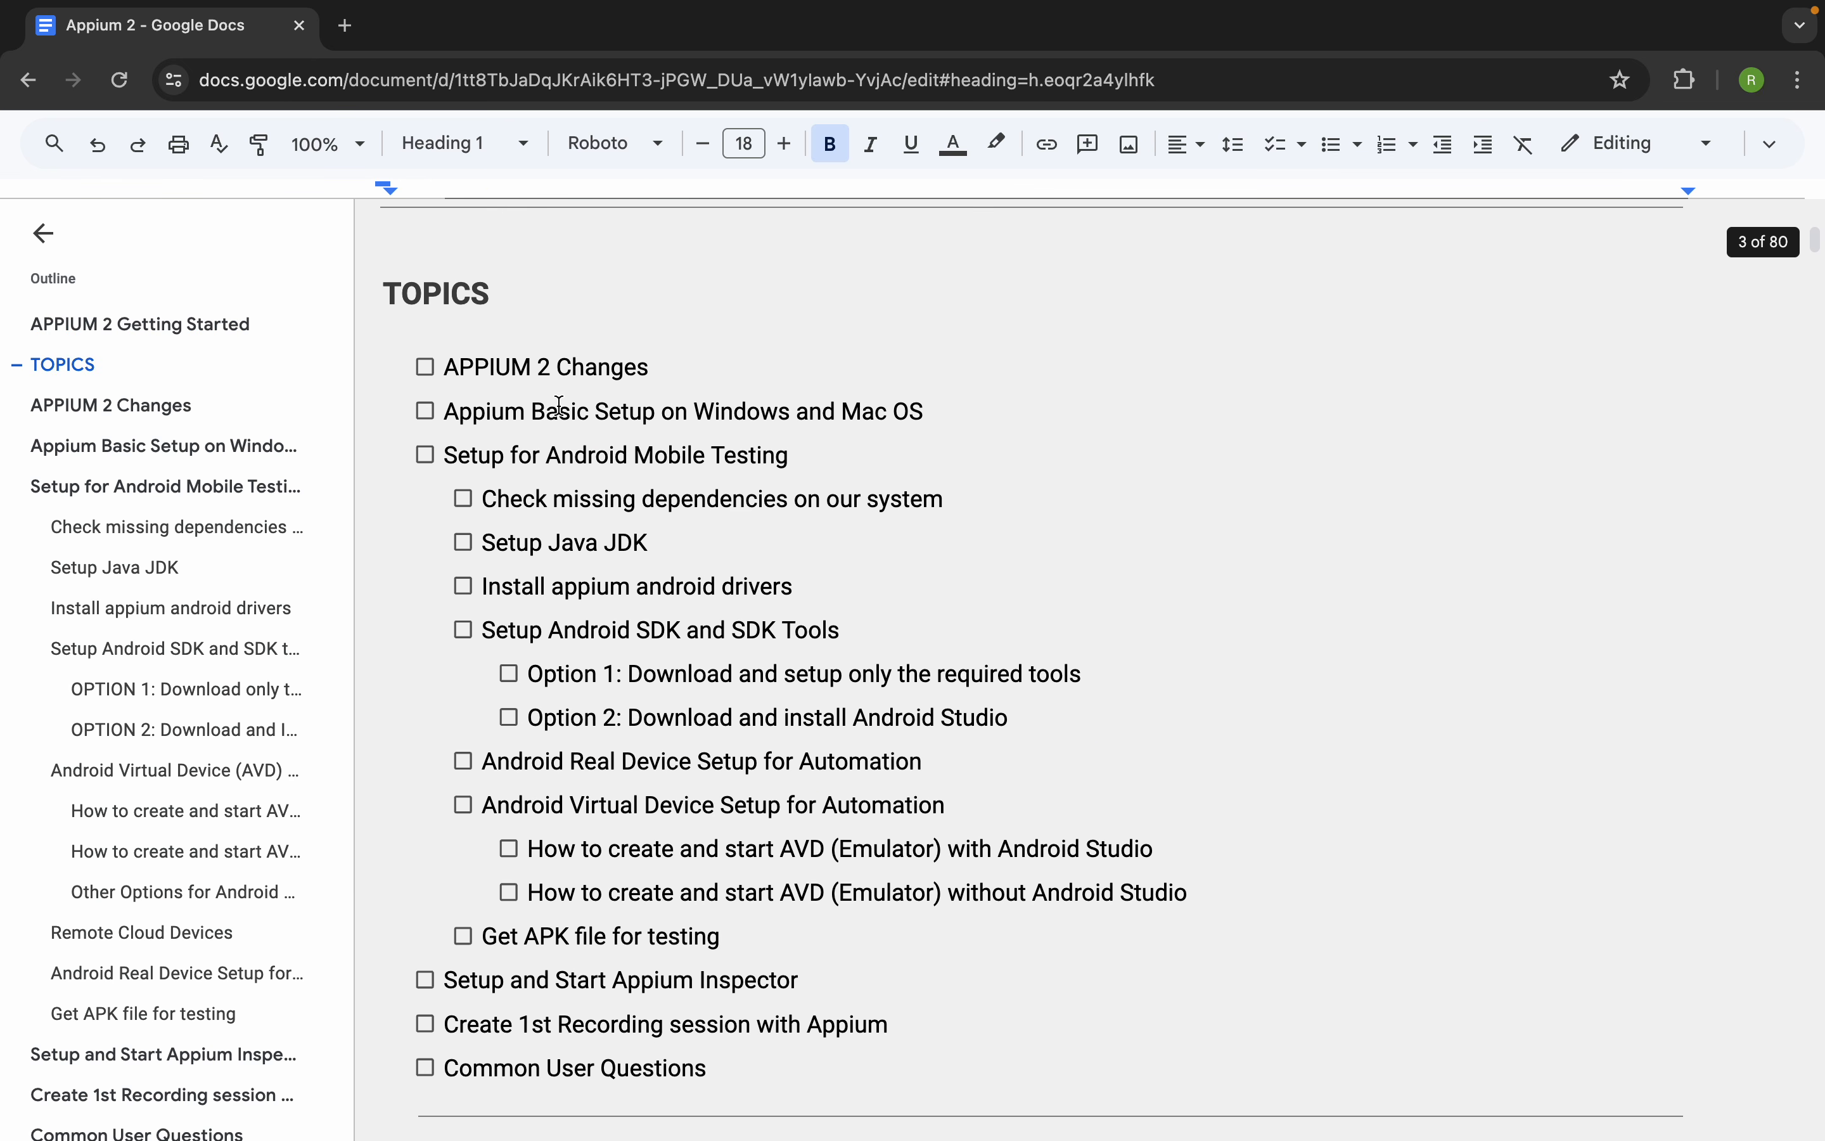
left_click(154, 407)
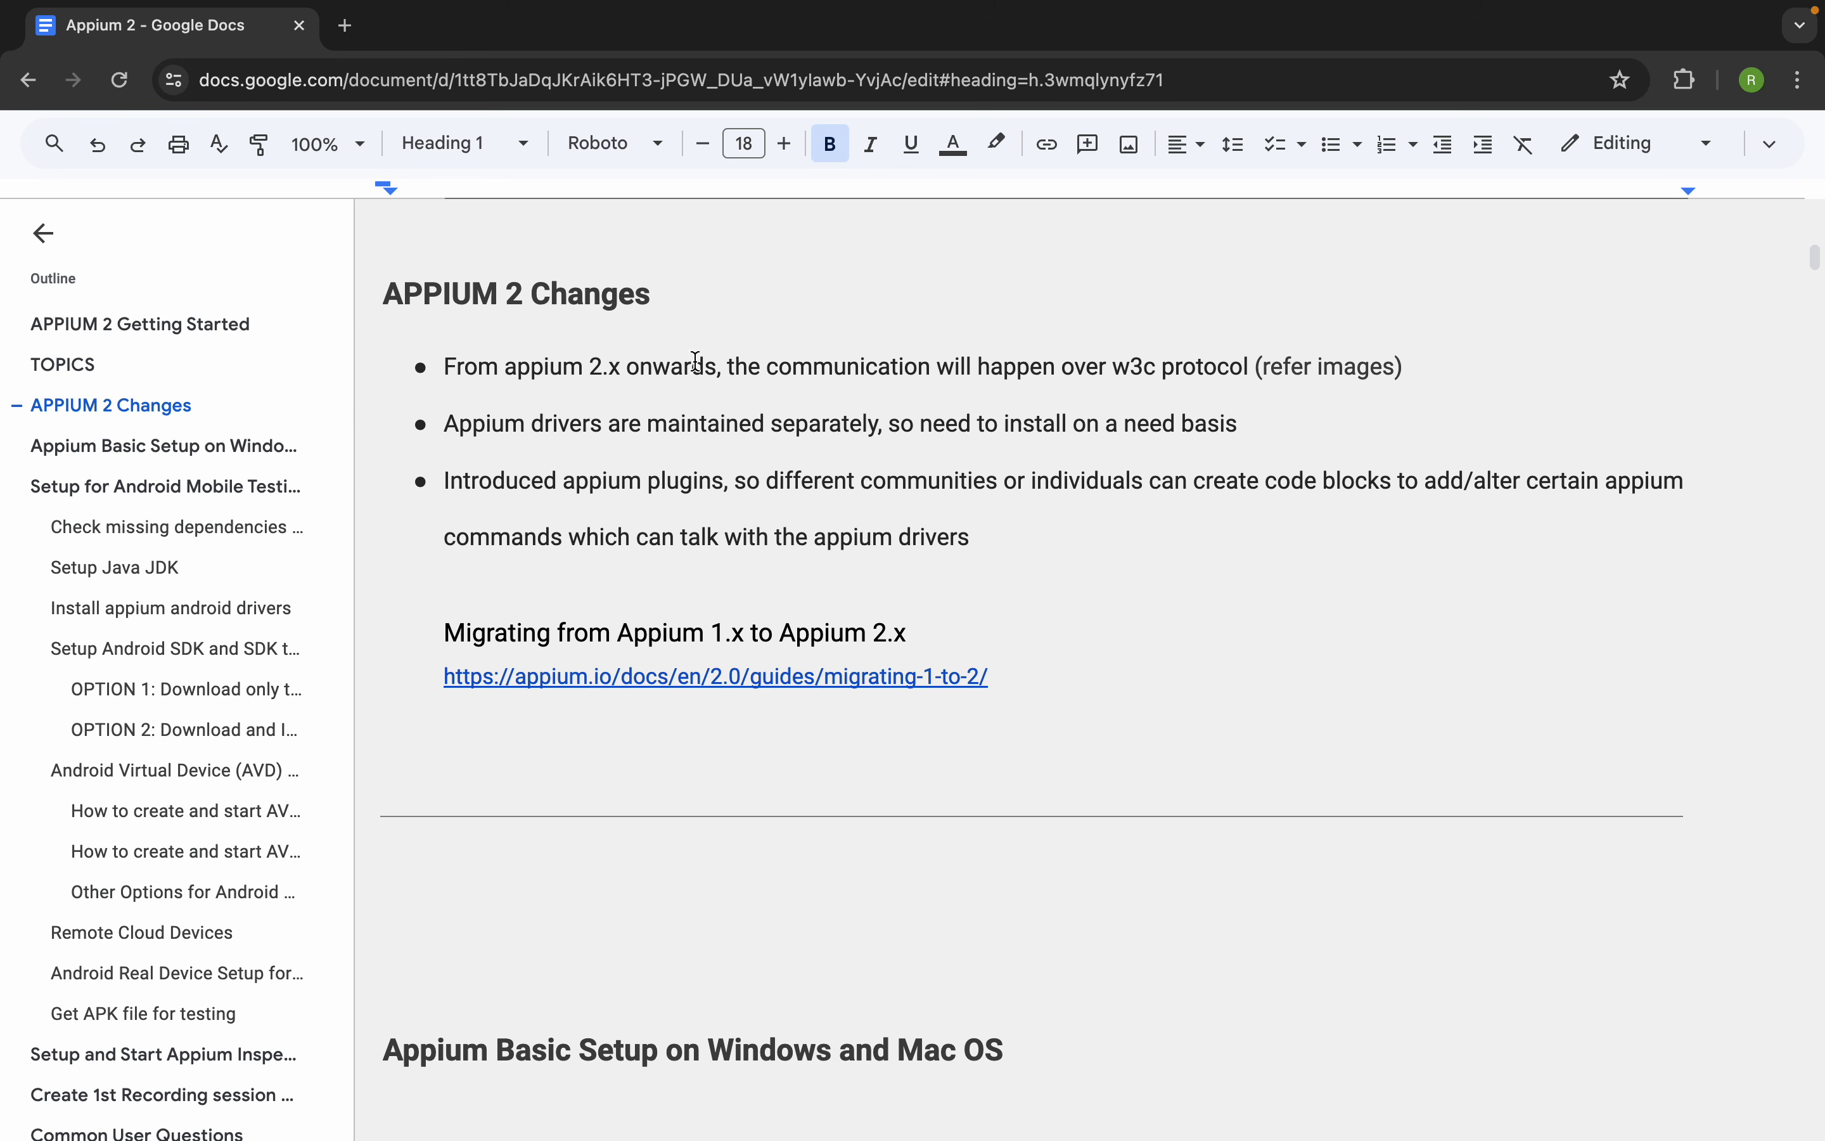
left_click(169, 445)
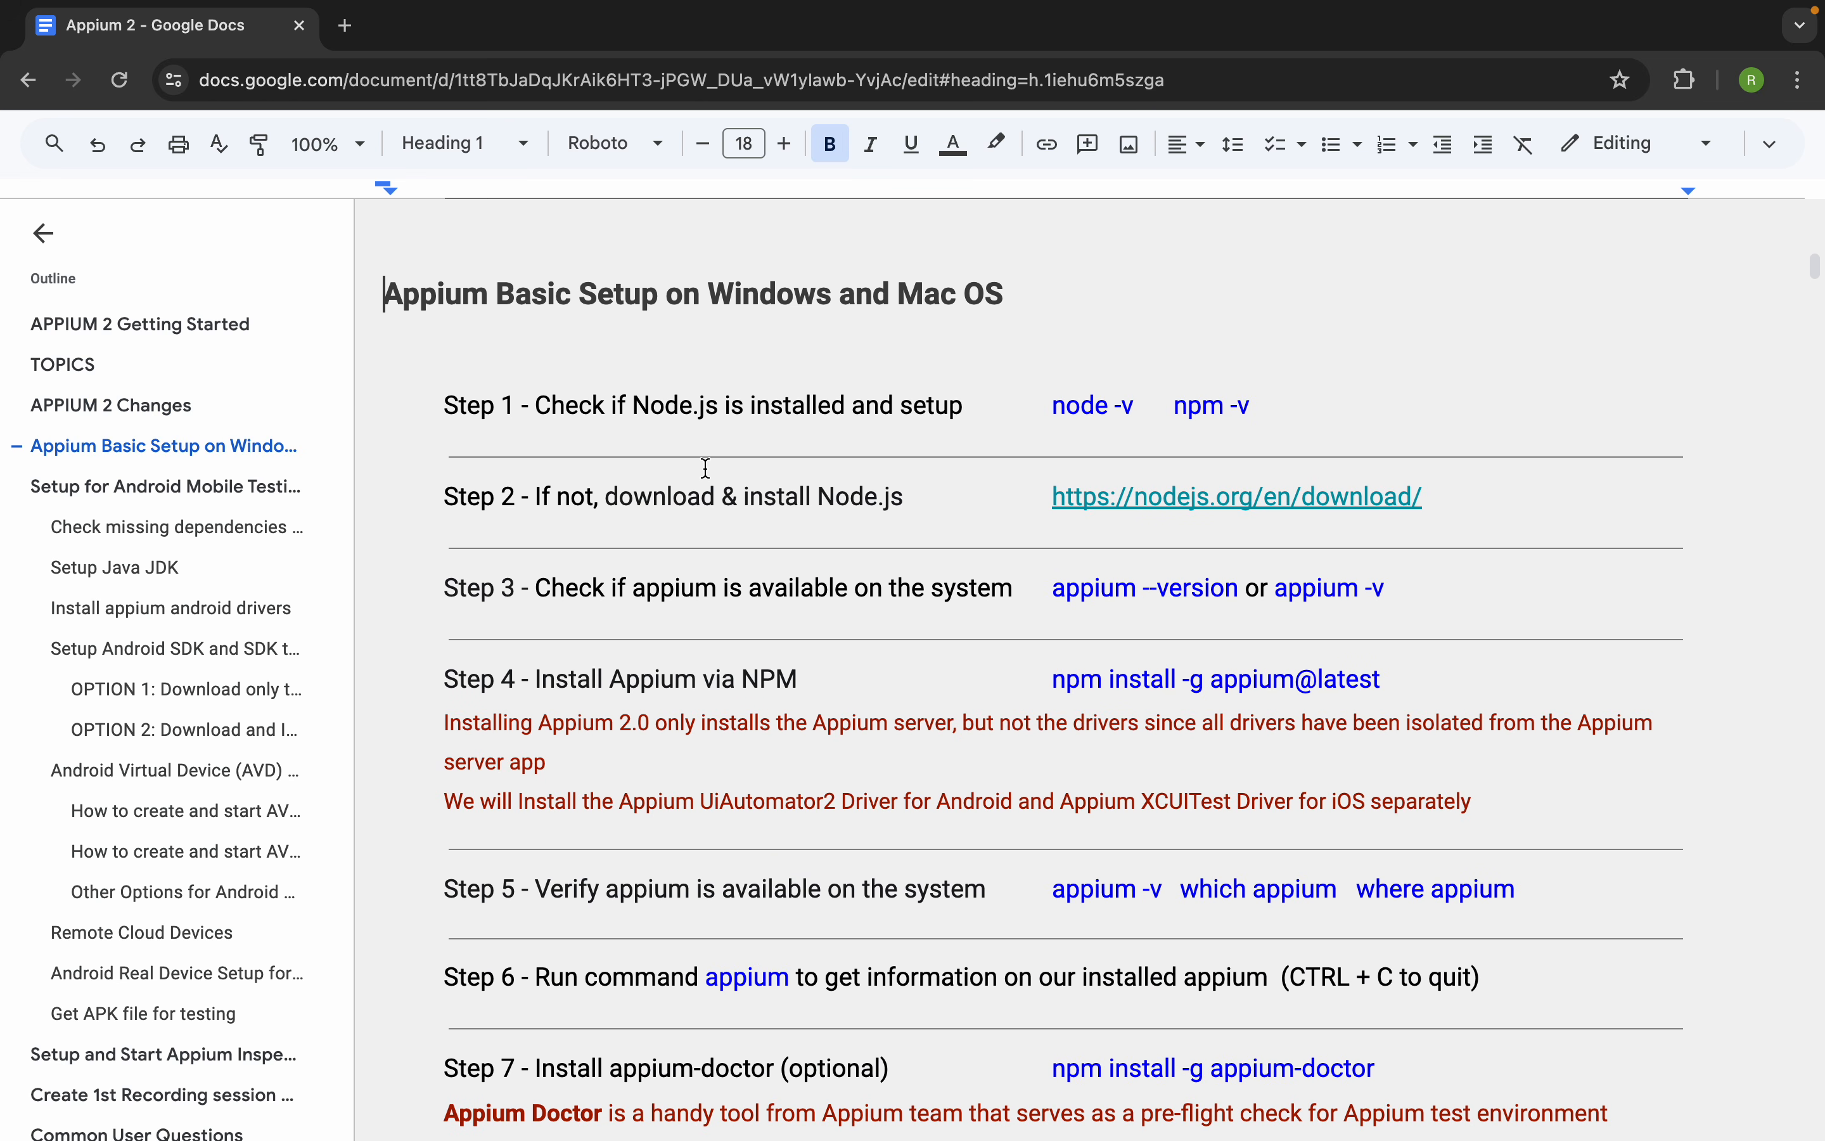
left_click(52, 490)
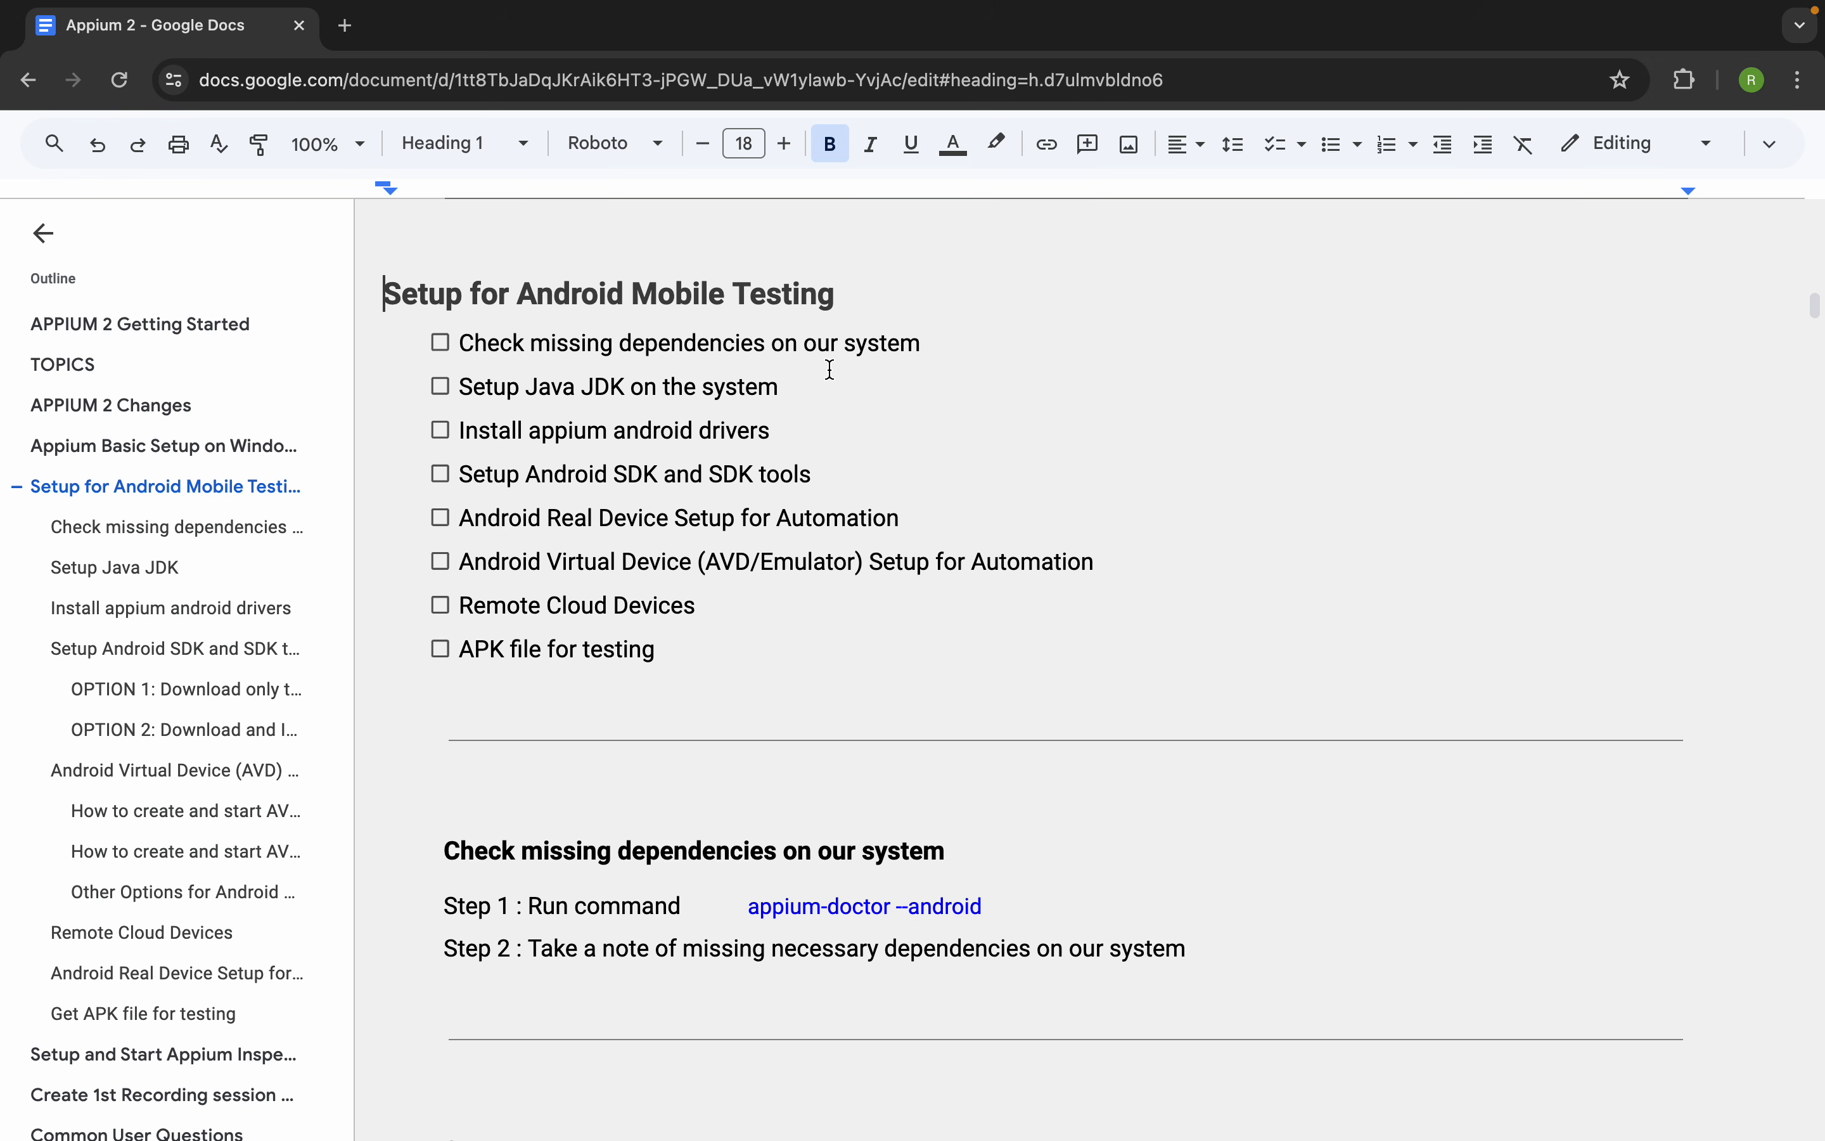
Highlight the first four items of the Setup for Android Mobile Testing checklist one by one, from missing dependencies to SDK tools
left_click_drag(949, 346, 351, 352)
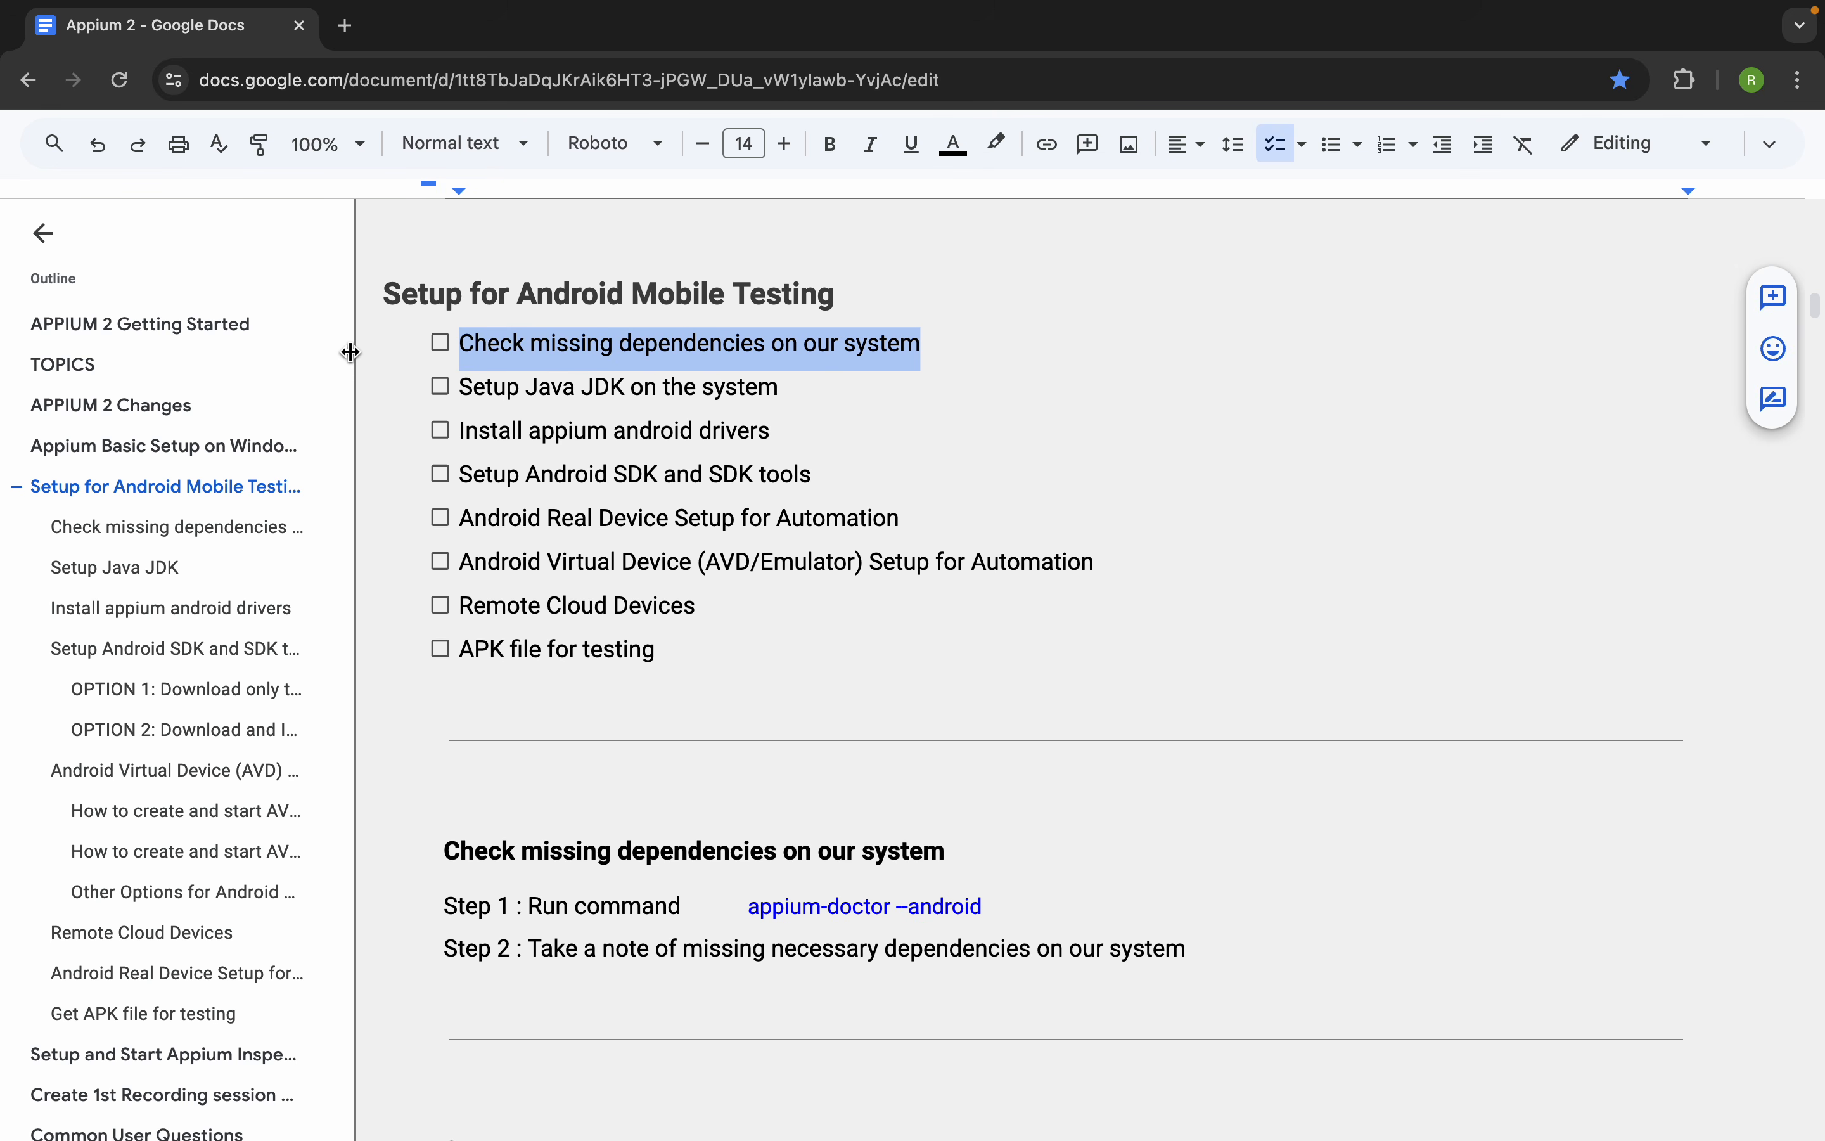
left_click_drag(782, 387, 440, 392)
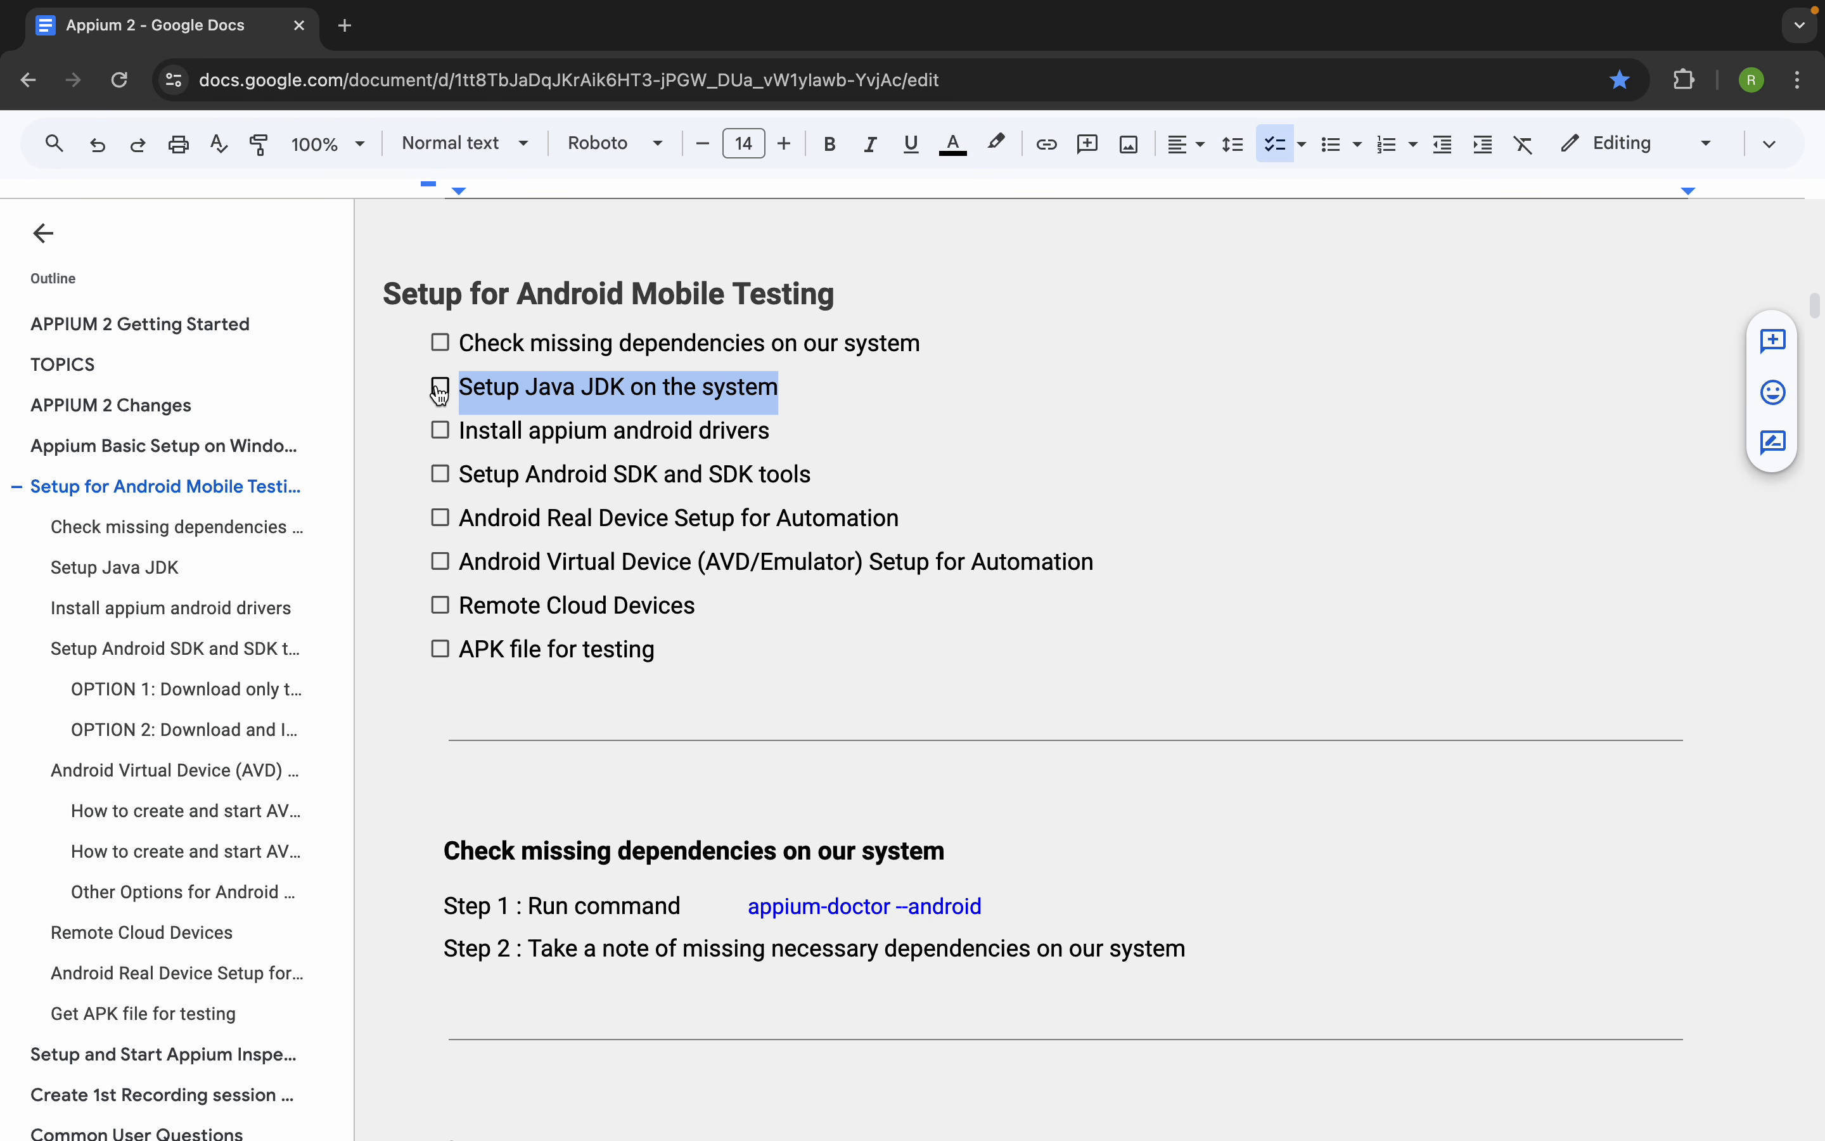
left_click(598, 430)
left_click_drag(773, 430, 454, 423)
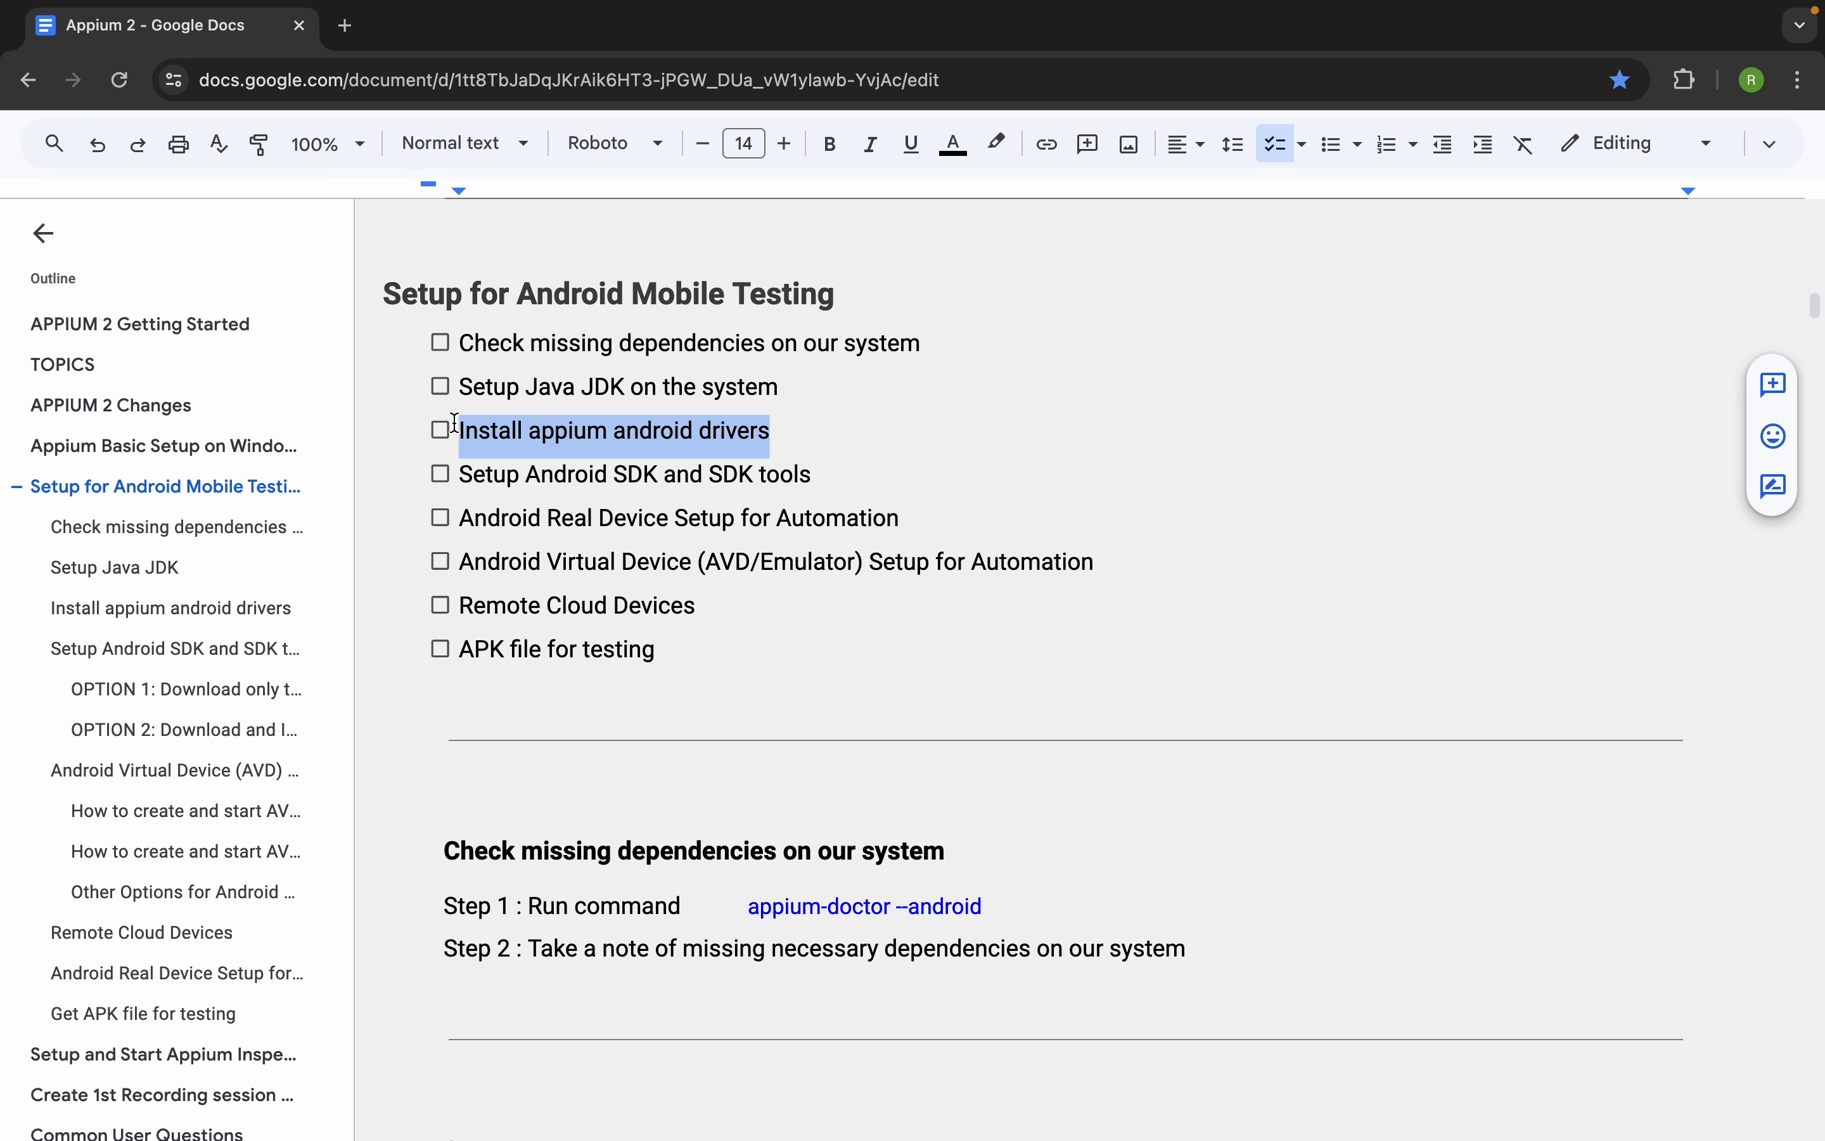
left_click(456, 475)
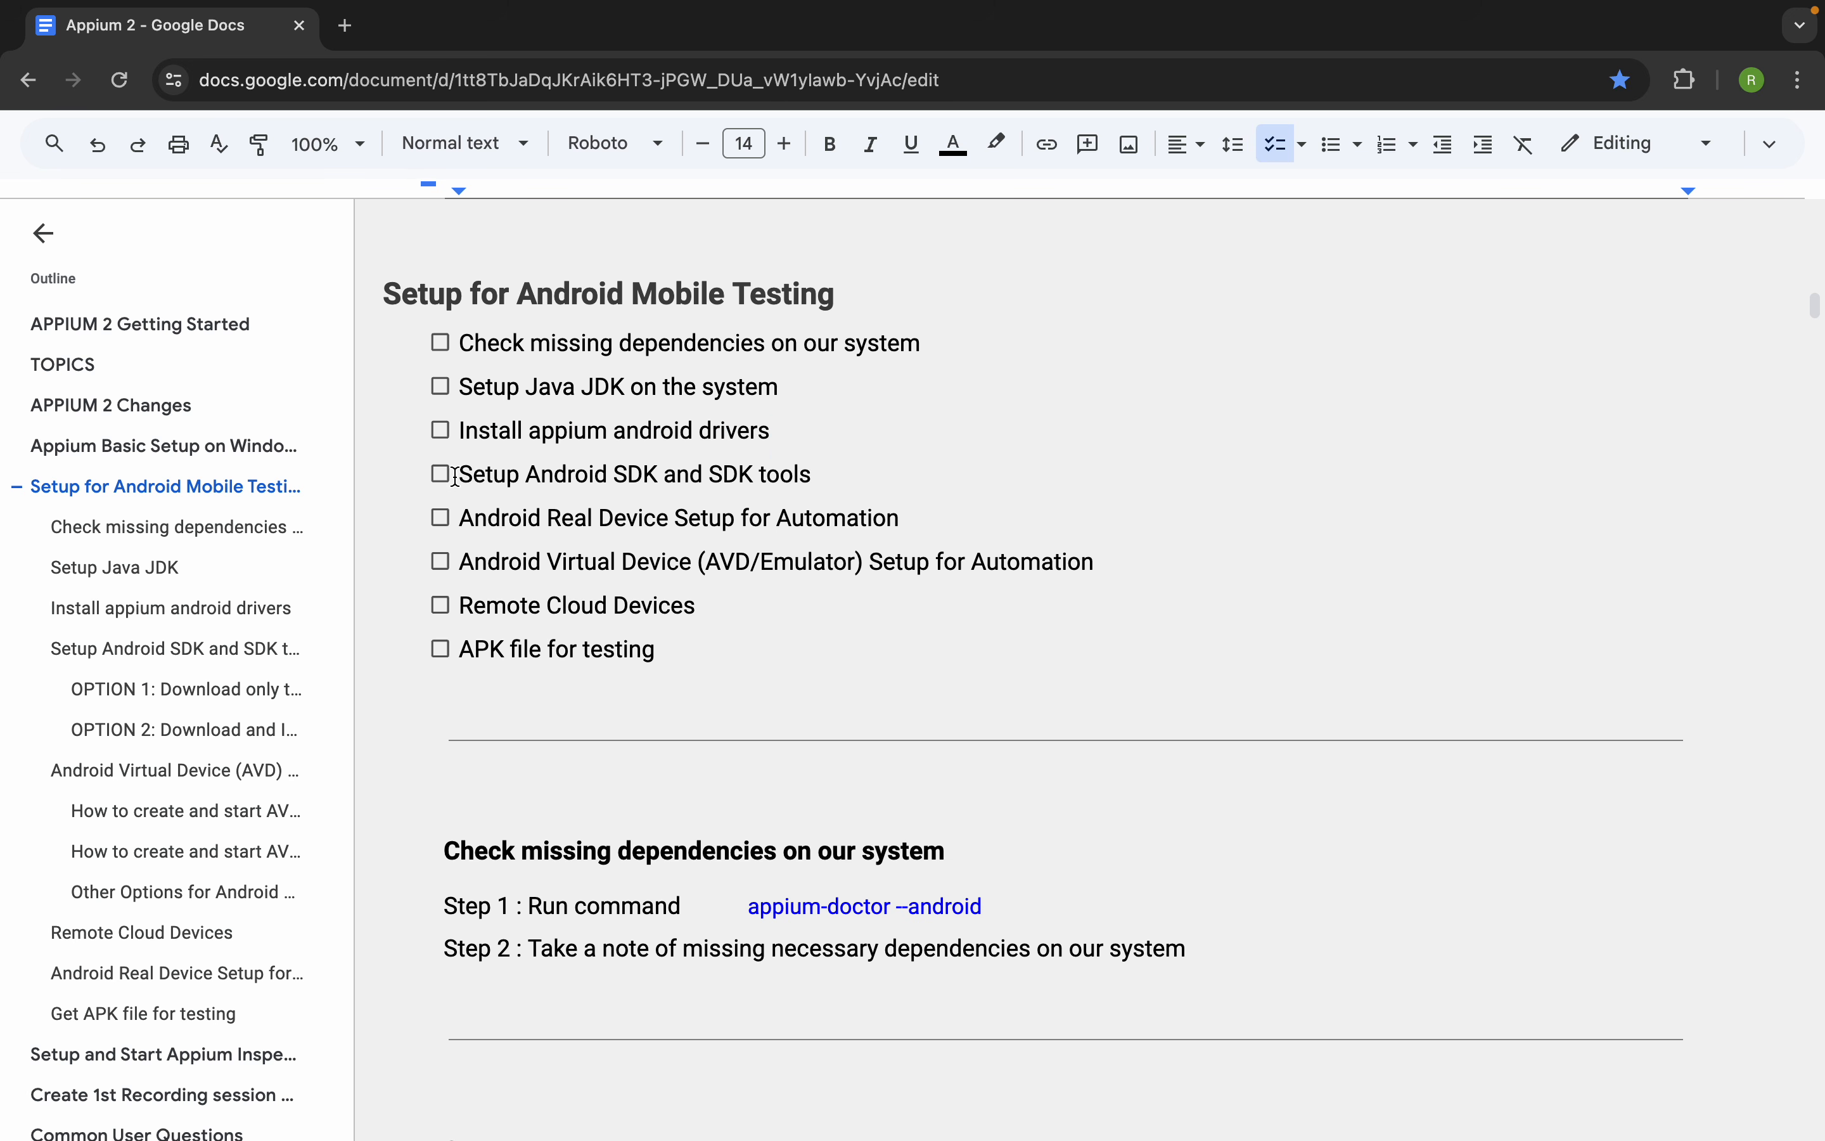
left_click_drag(456, 475, 867, 468)
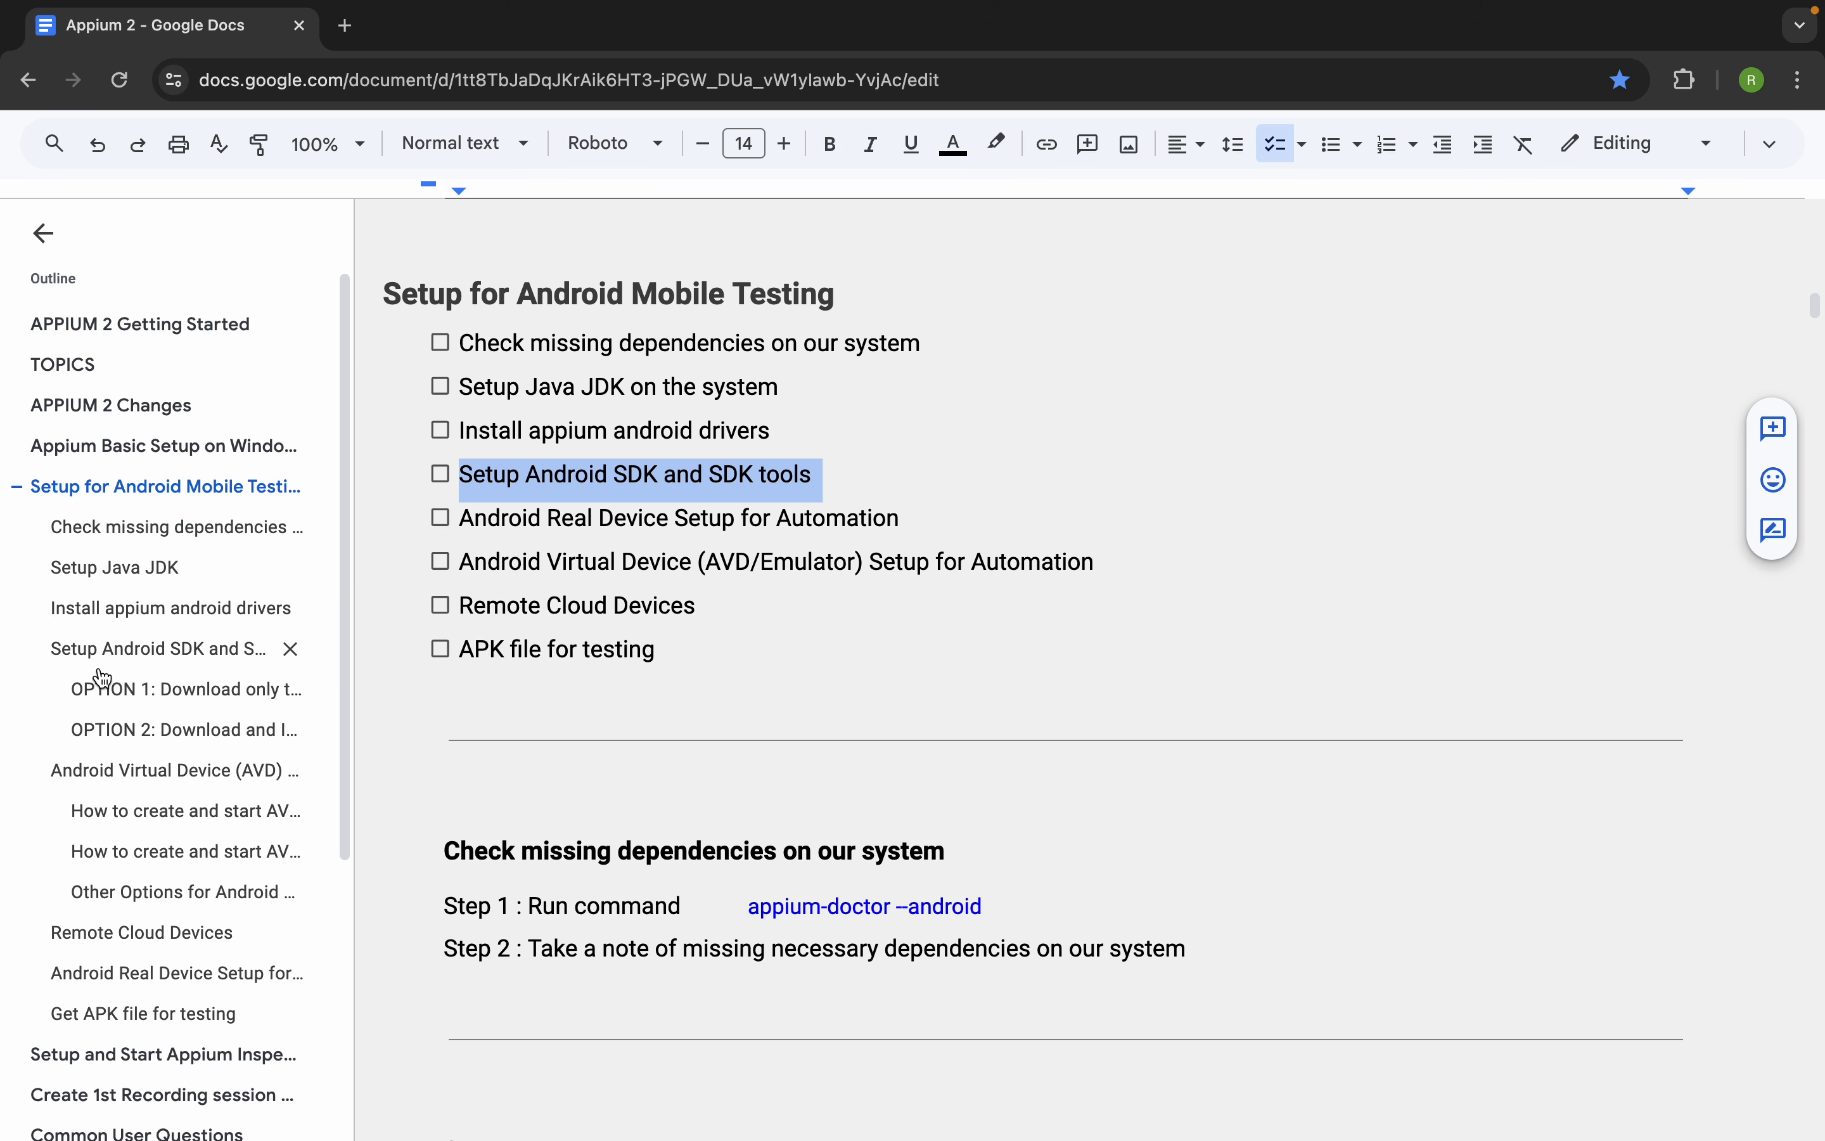
Go to the Setup Android SDK and SDK tools section and highlight the lines for OPTION 1 and OPTION 2 in turn
left_click(83, 658)
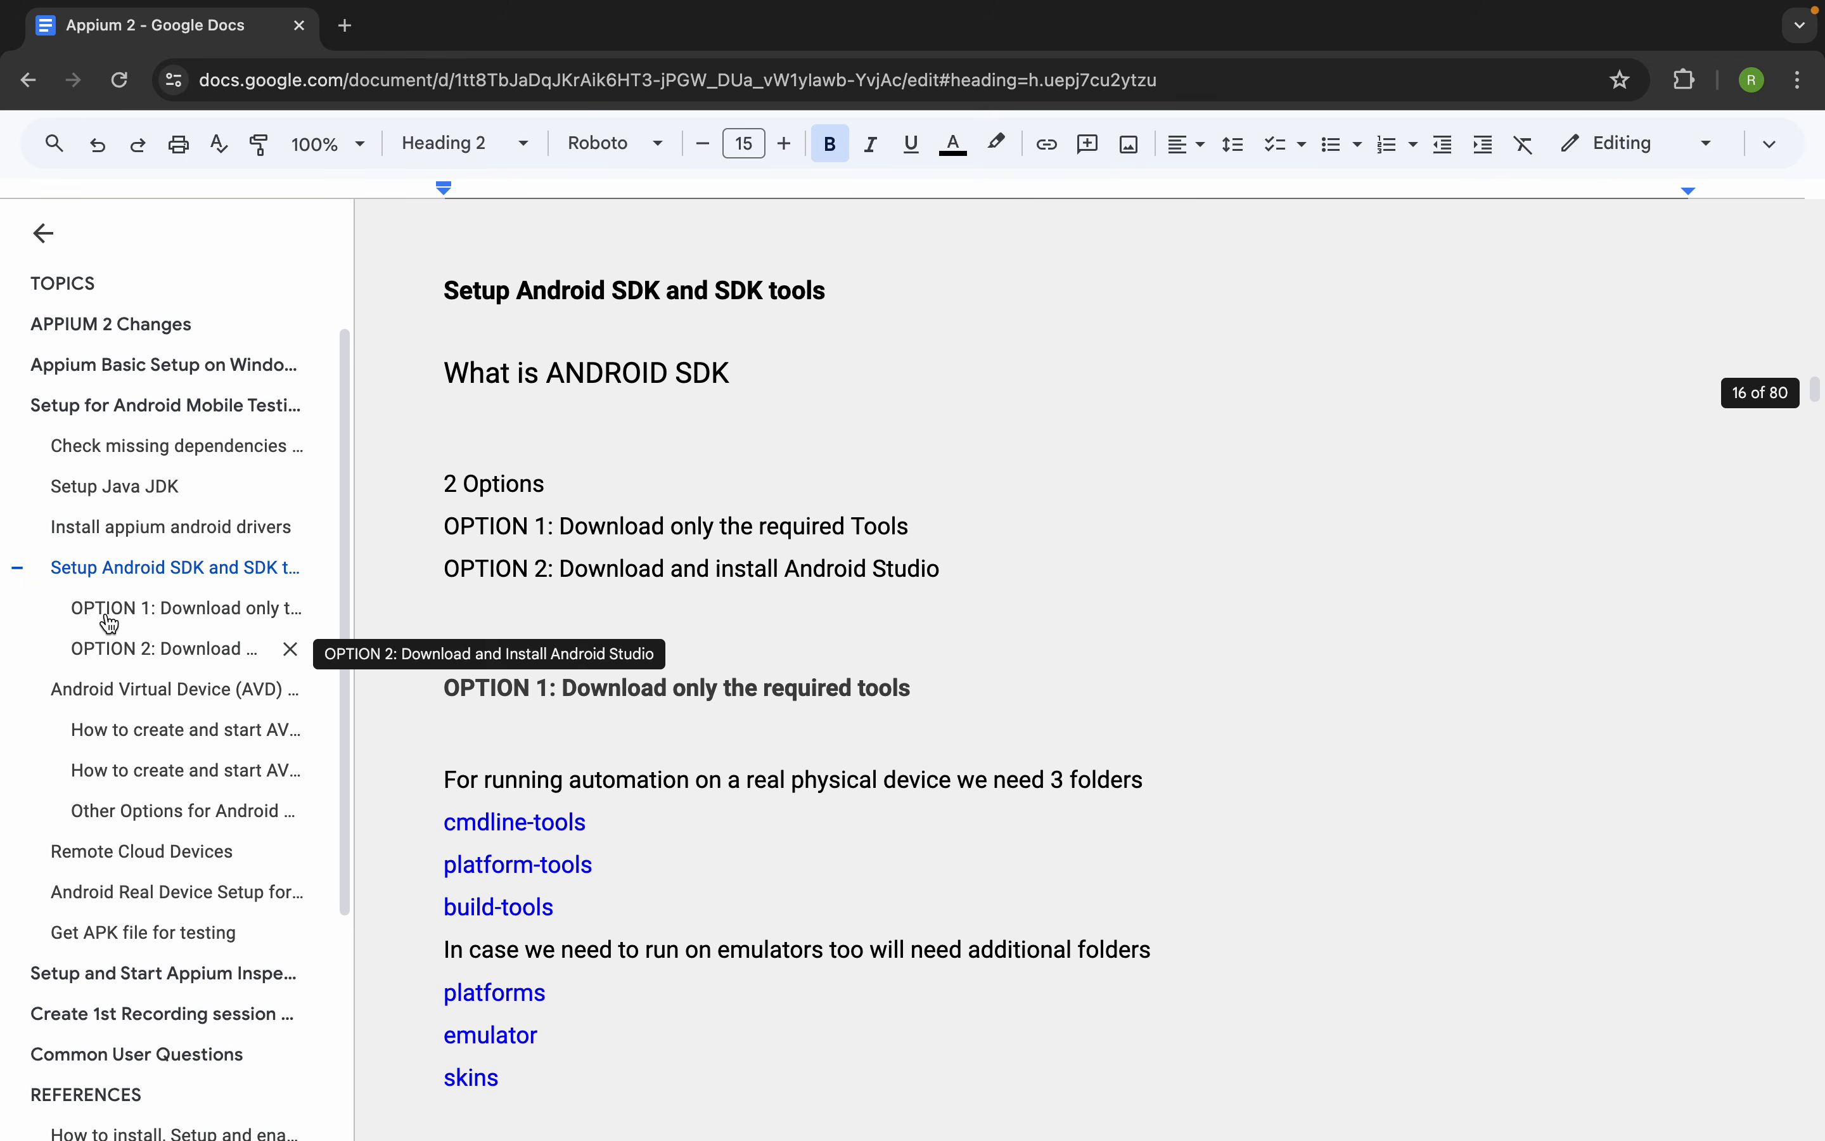
left_click_drag(993, 573, 378, 513)
left_click(698, 526)
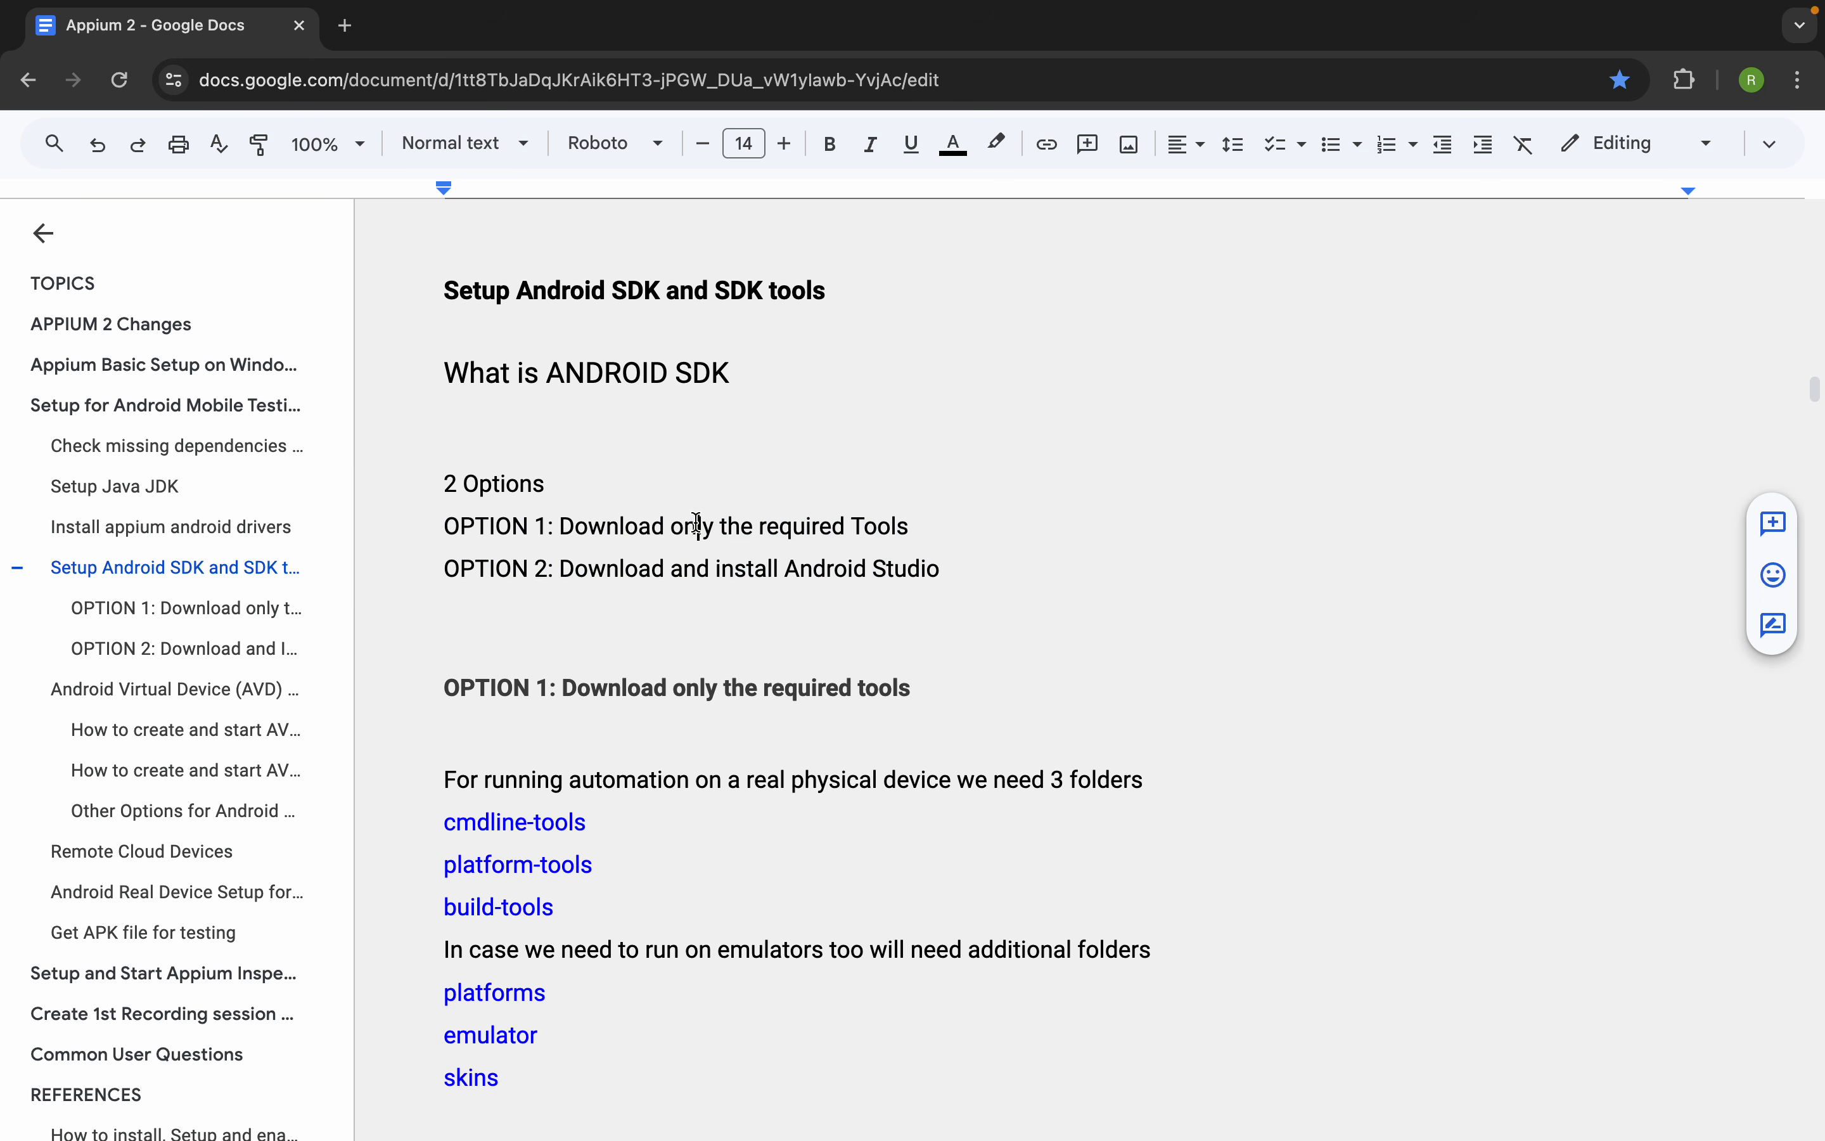
left_click_drag(937, 520, 350, 519)
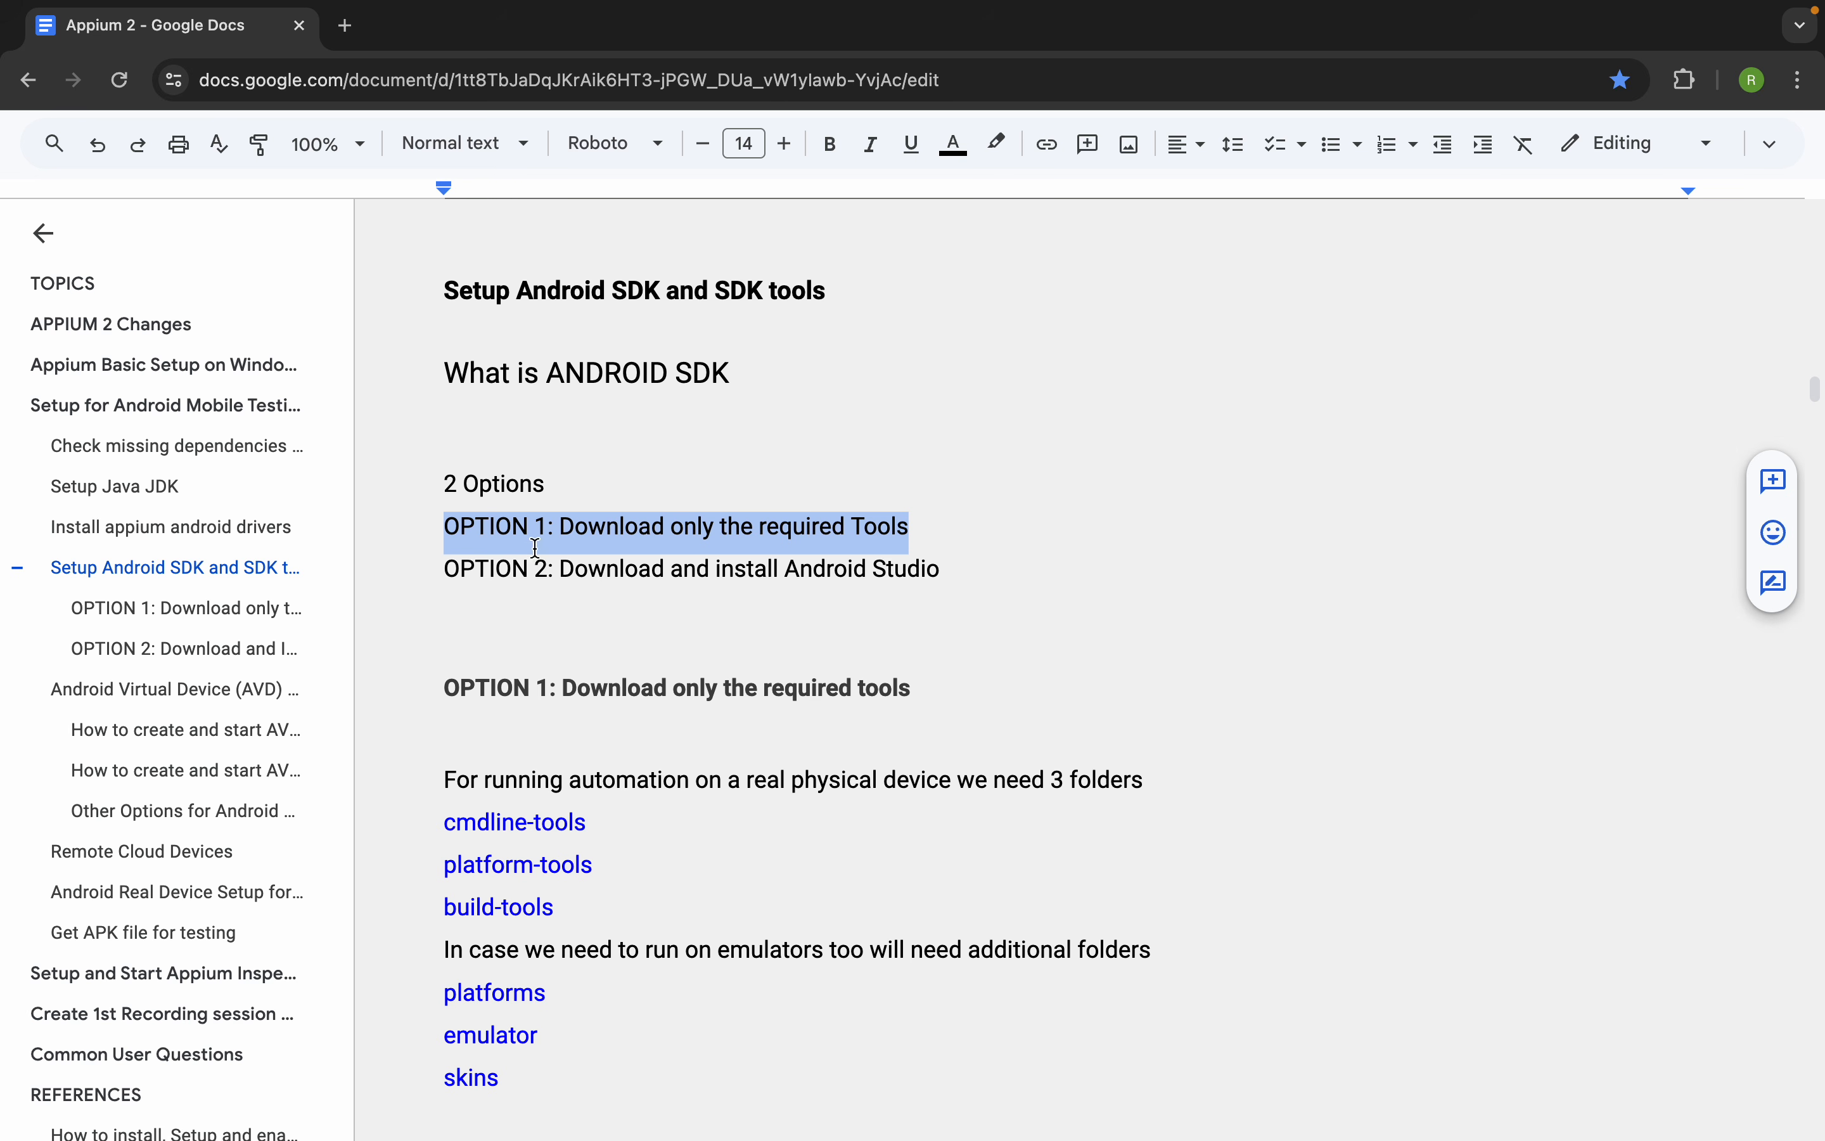
left_click(624, 581)
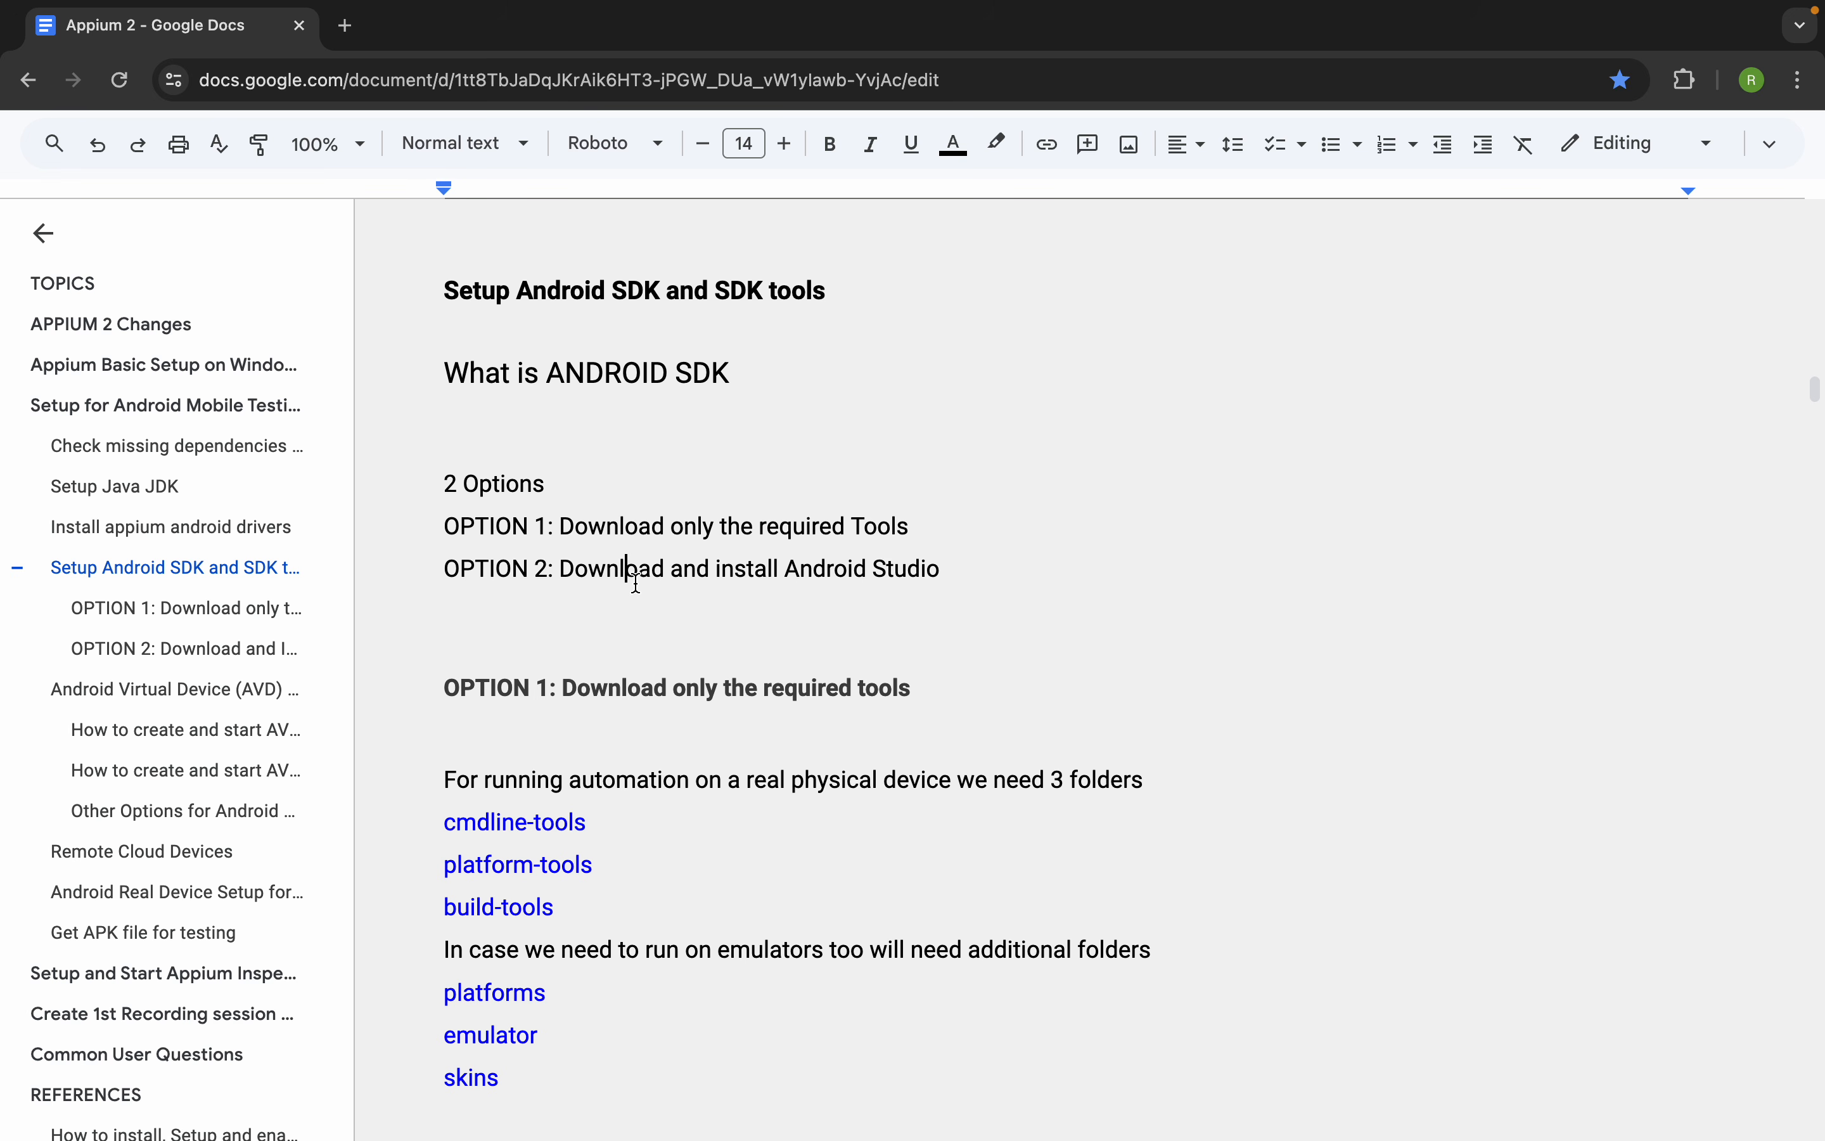
left_click_drag(969, 570, 414, 567)
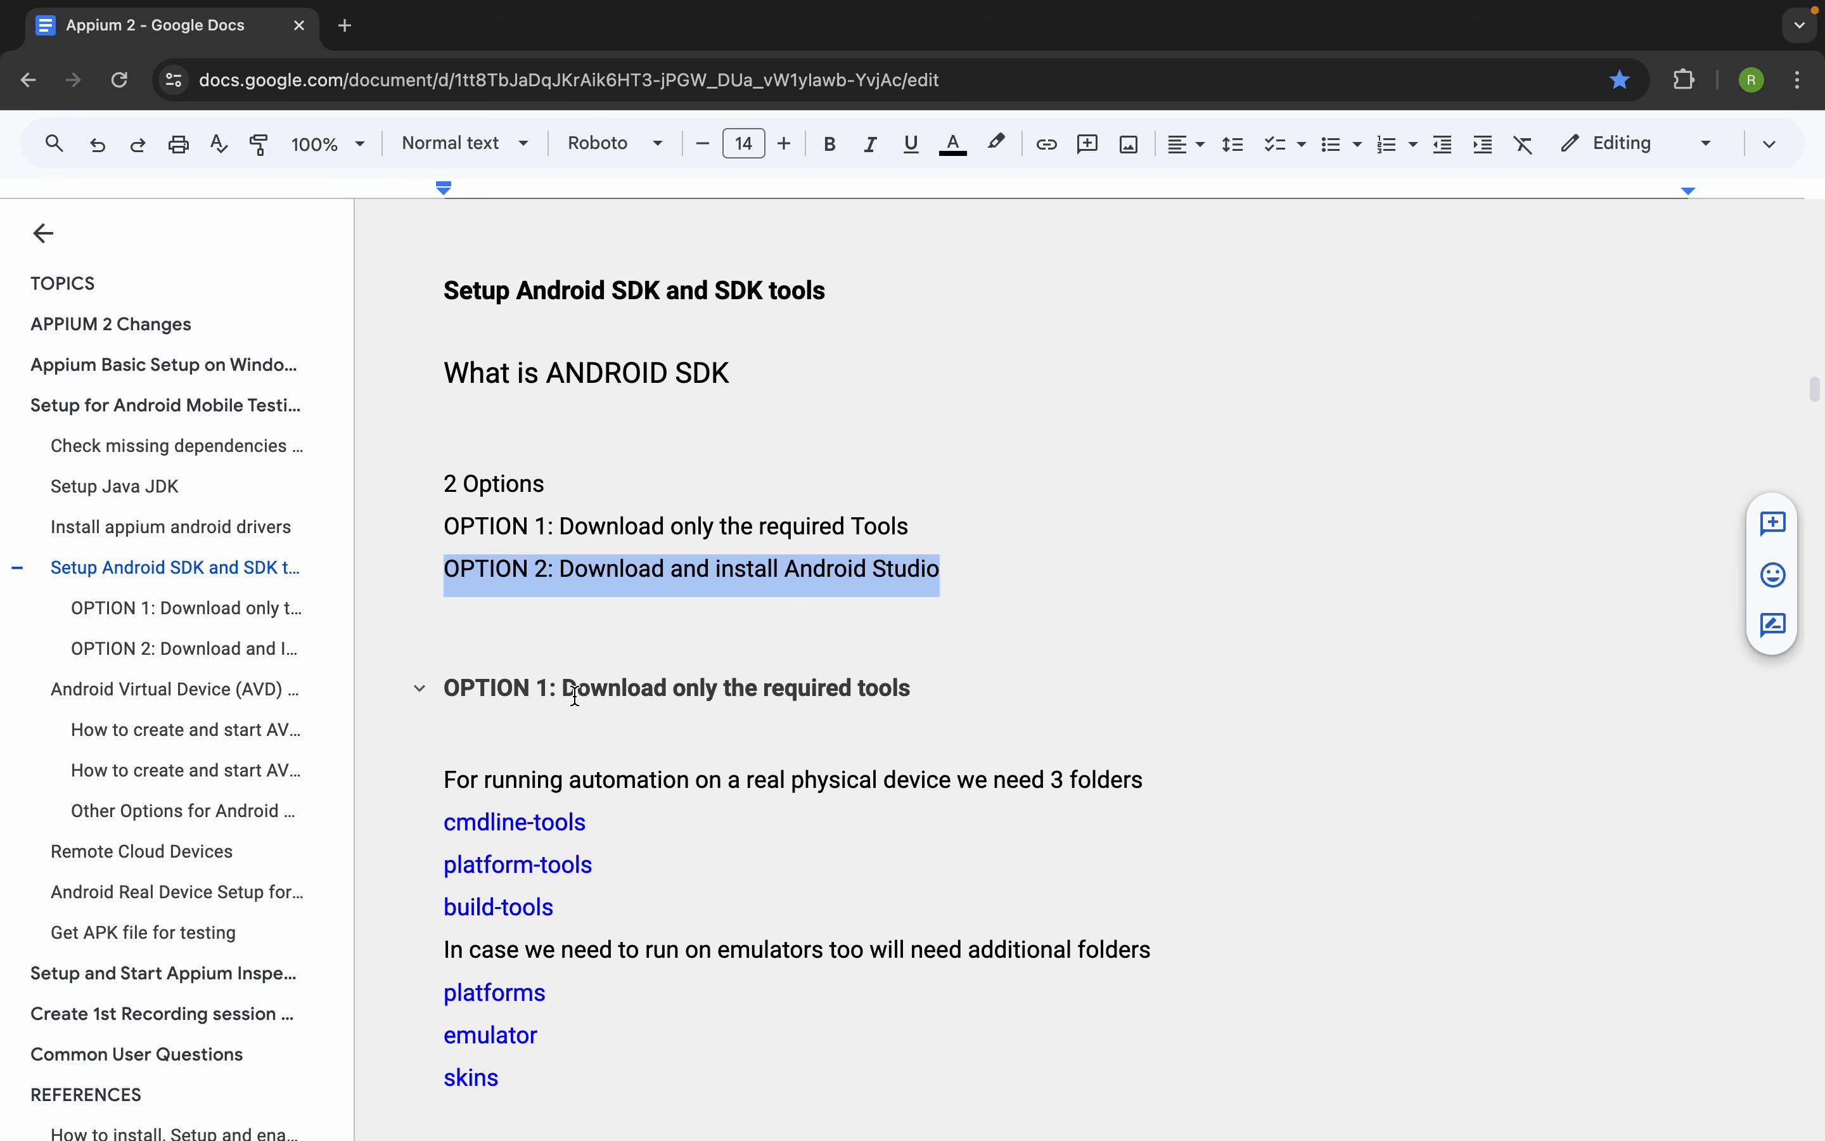
left_click(463, 582)
left_click_drag(447, 569, 952, 567)
Read through the OPTION 1 instructions for downloading only the required tools, including environment variables, emulator commands and Mac OS setup
scroll(613, 687, "down", 15)
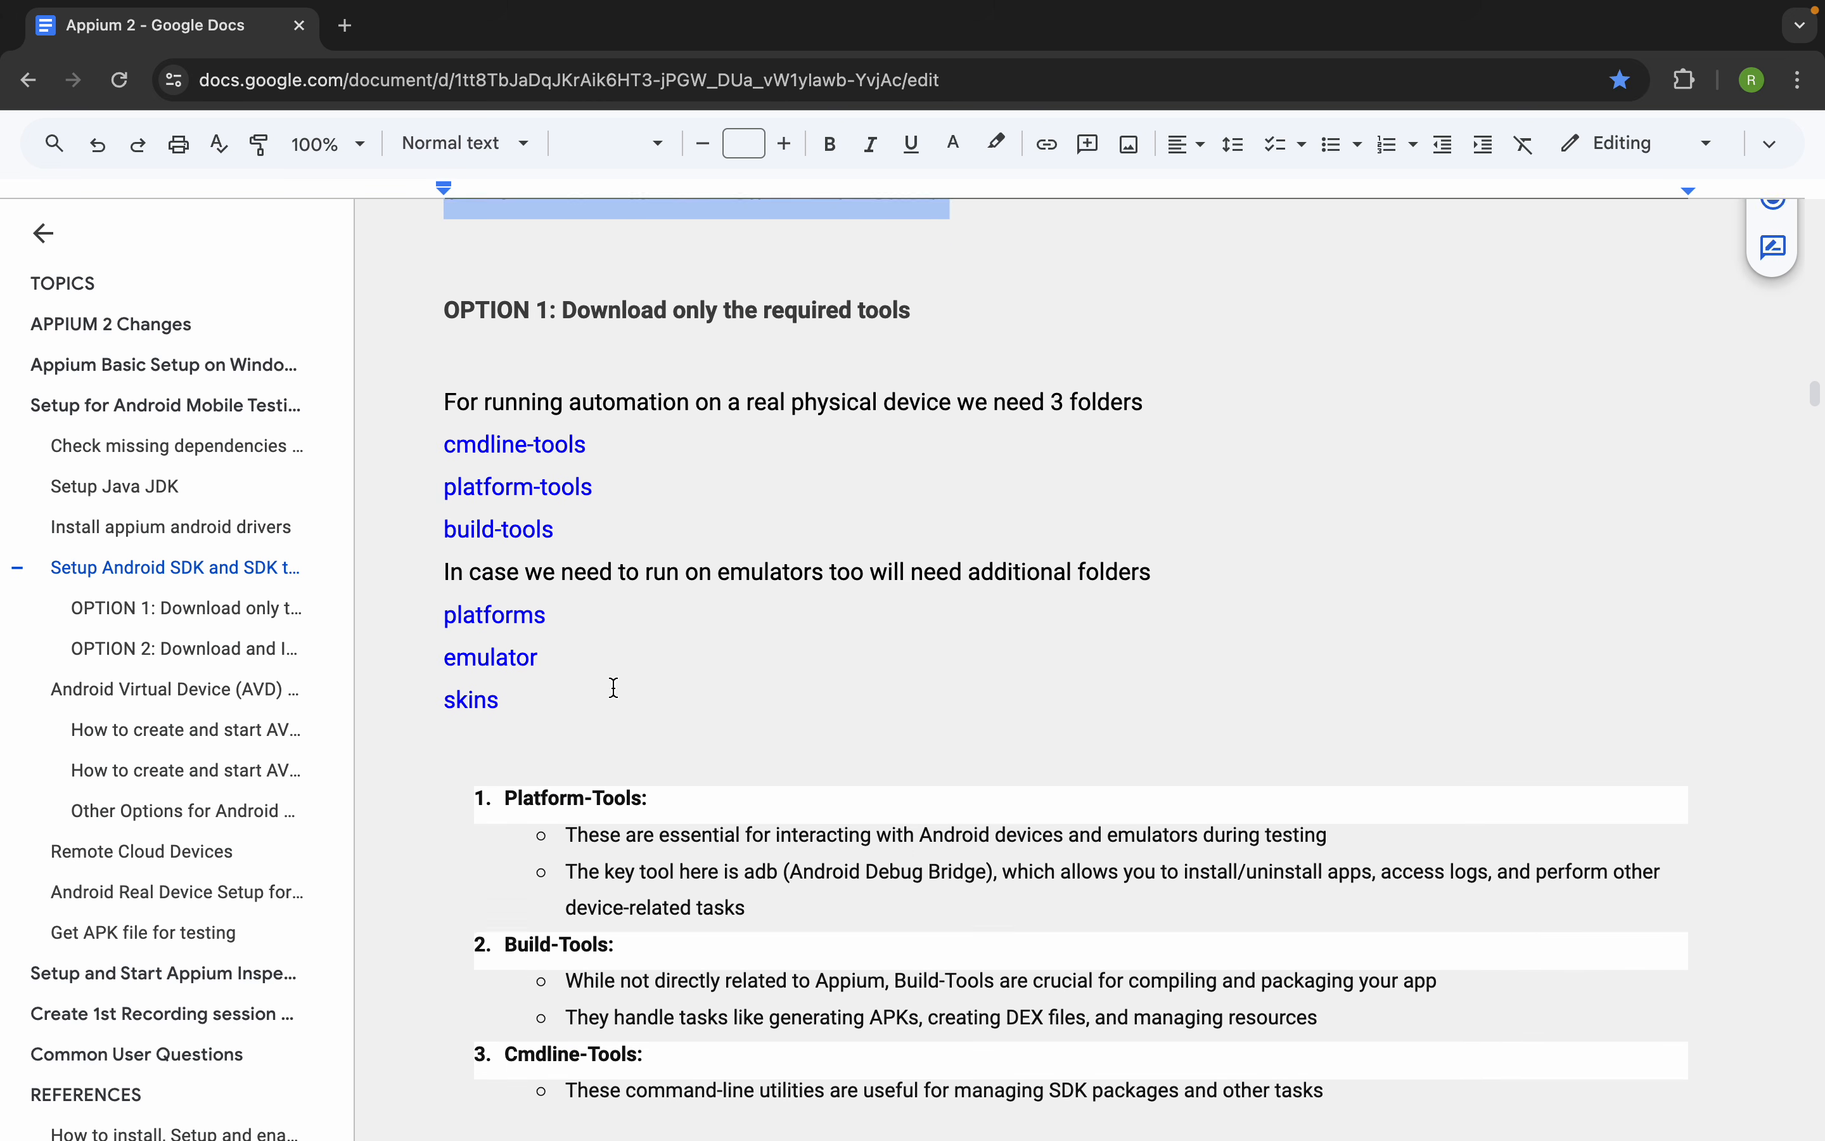
scroll(614, 686, "down", 20)
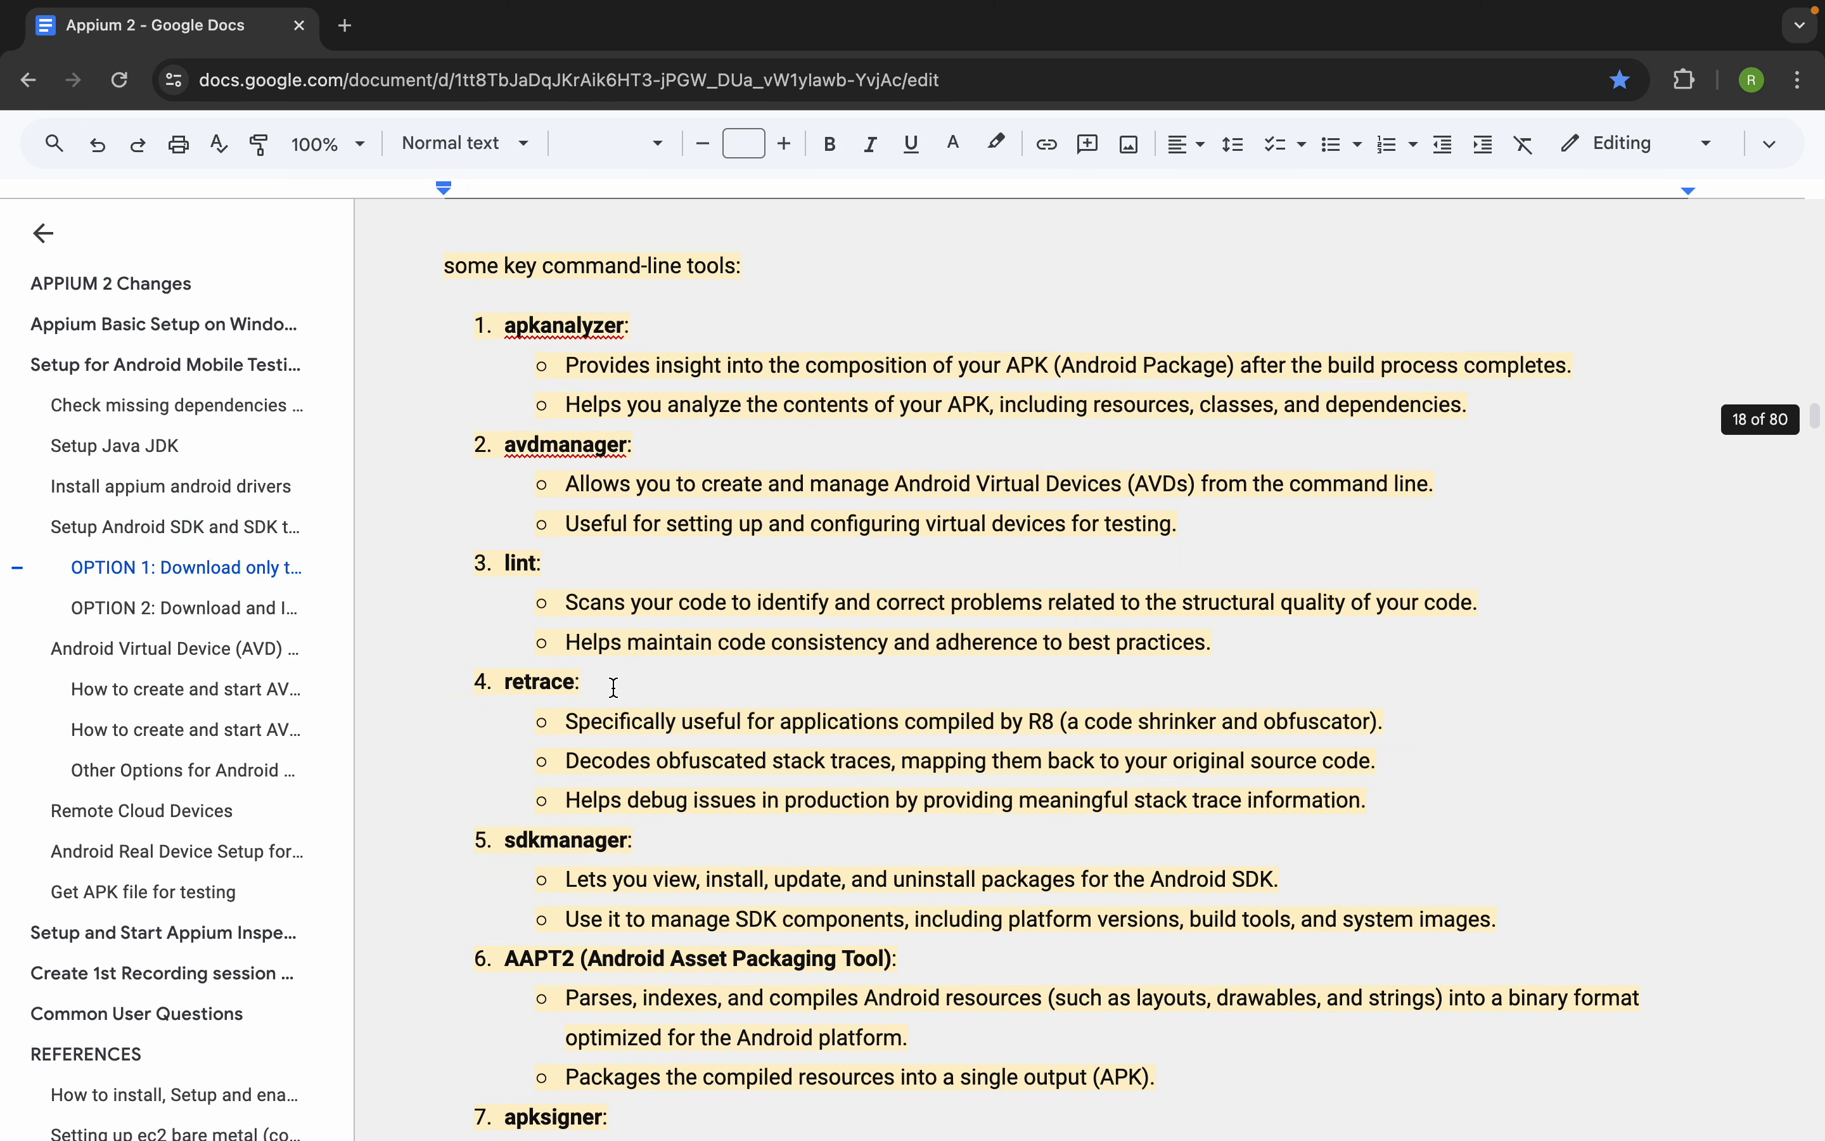
scroll(613, 686, "down", 10)
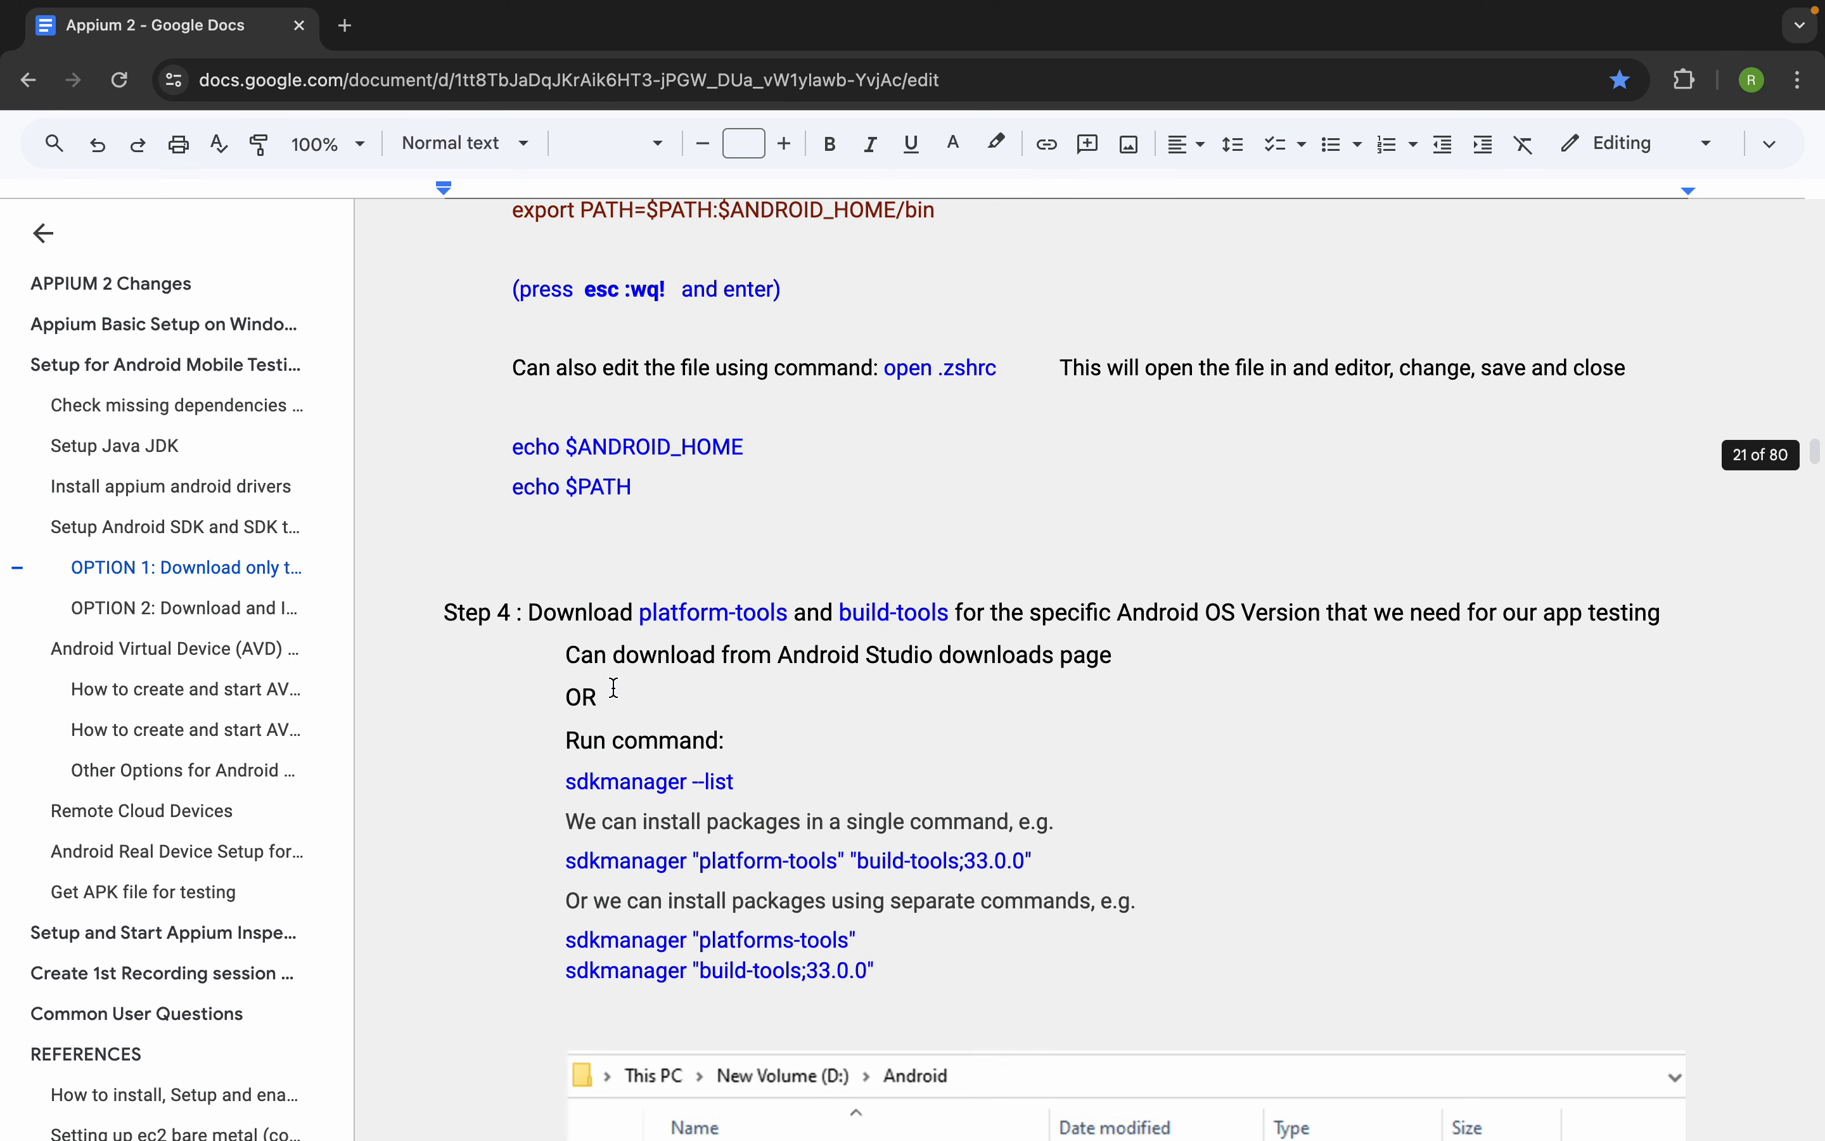
scroll(614, 686, "down", 20)
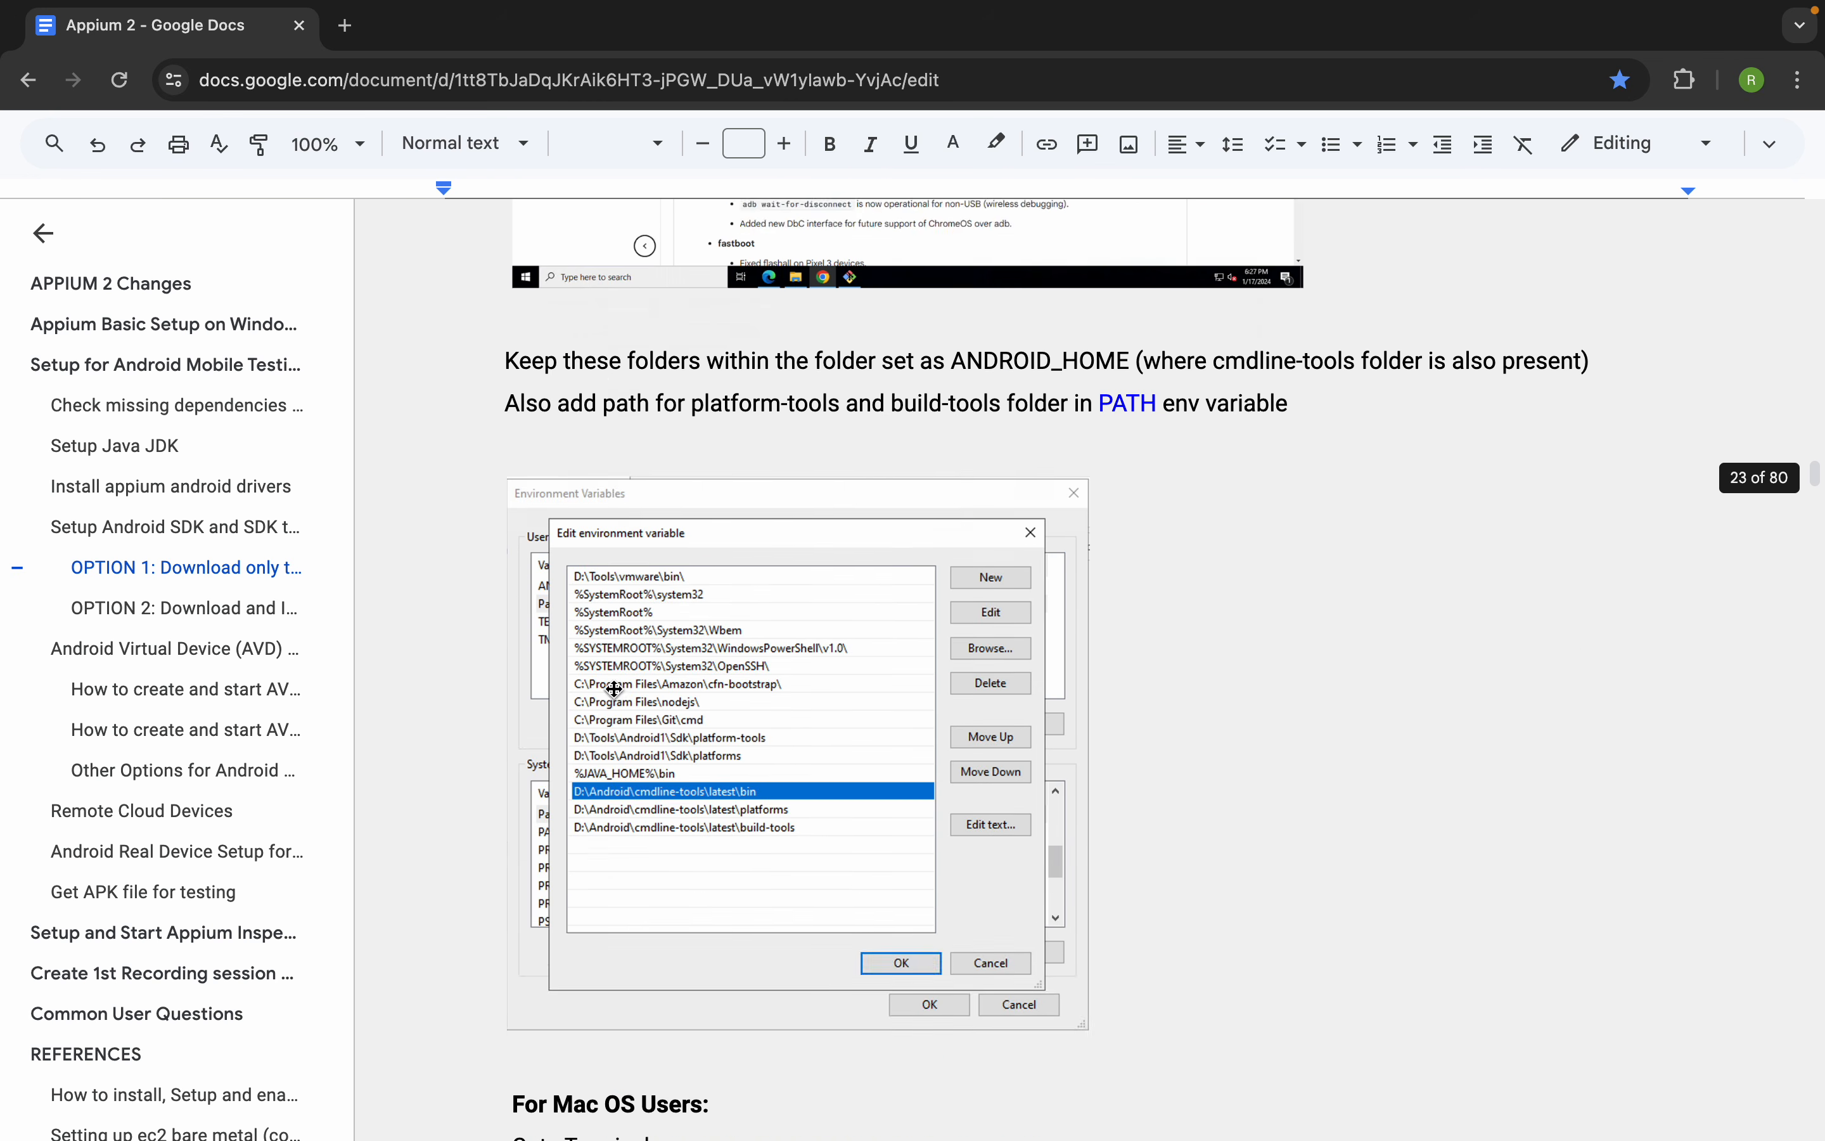
scroll(615, 688, "down", 15)
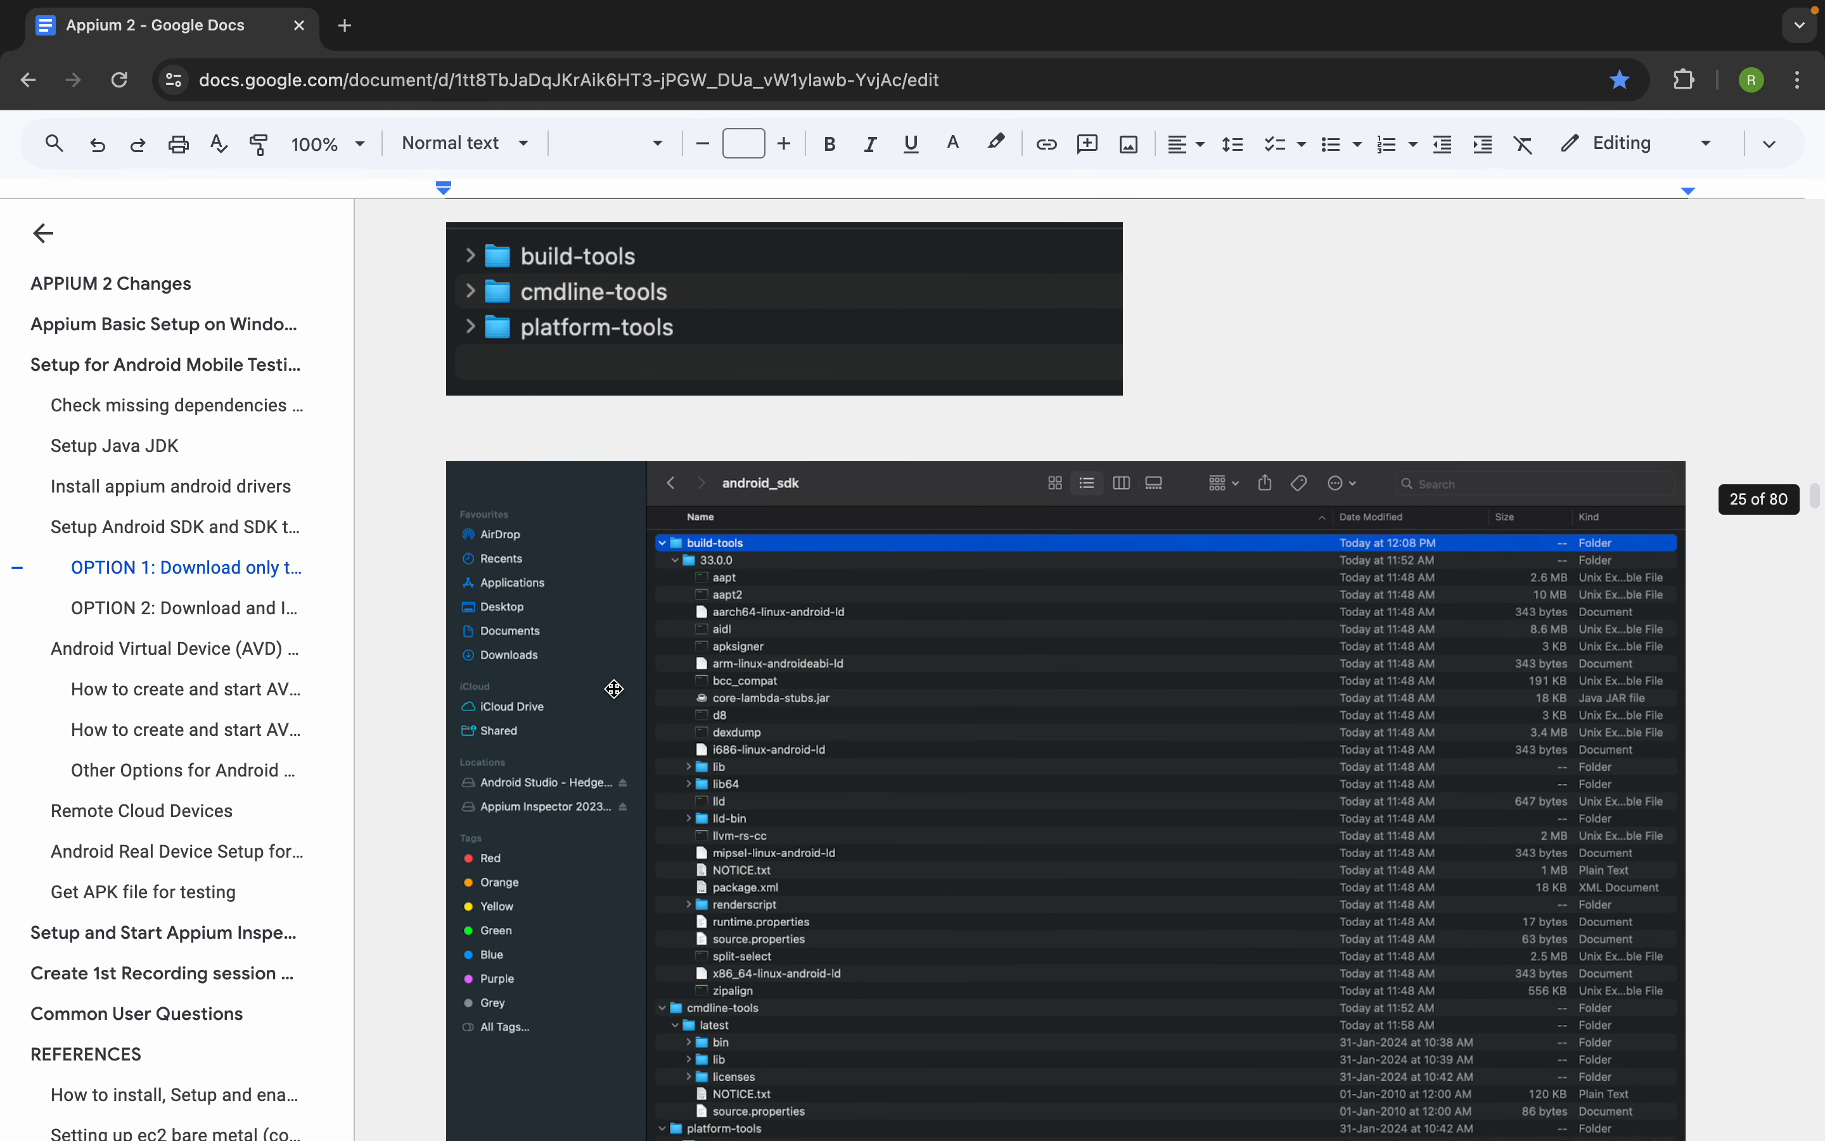
scroll(615, 688, "down", 10)
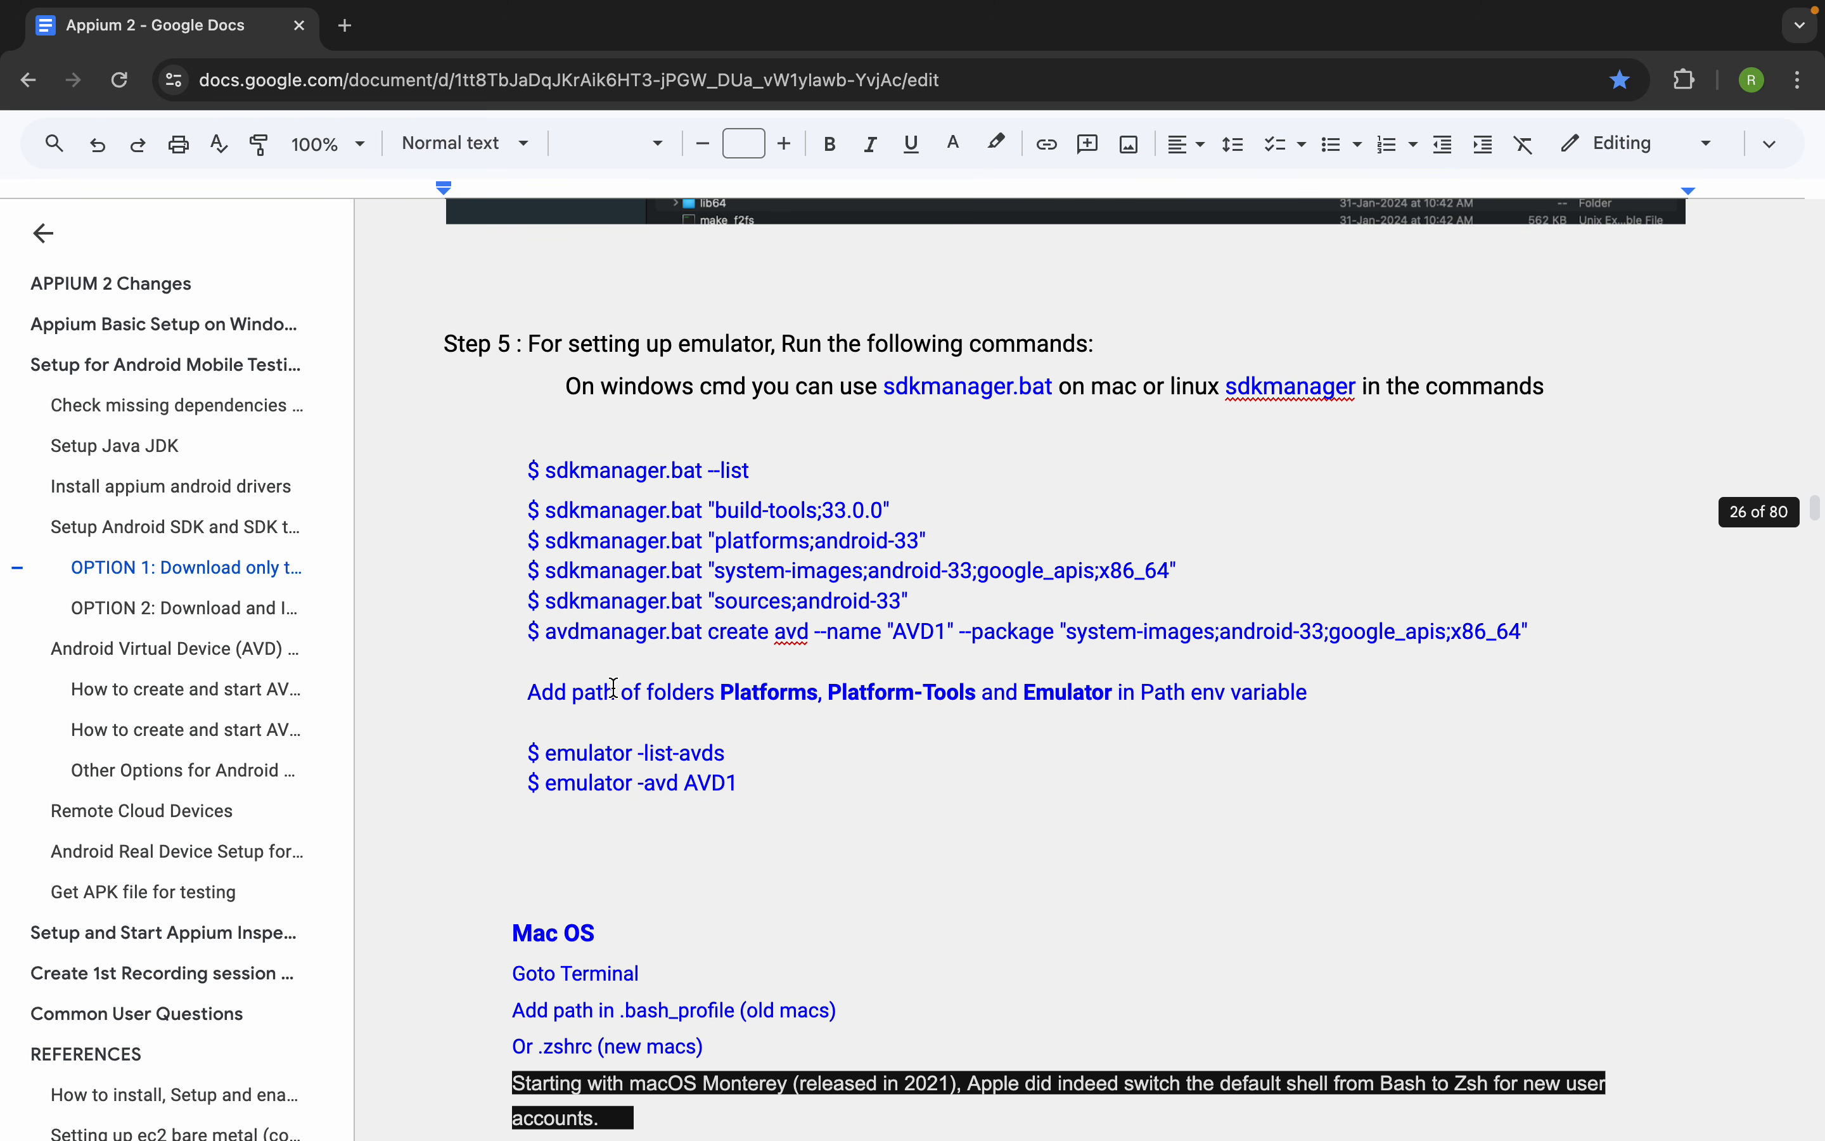
scroll(615, 689, "down", 15)
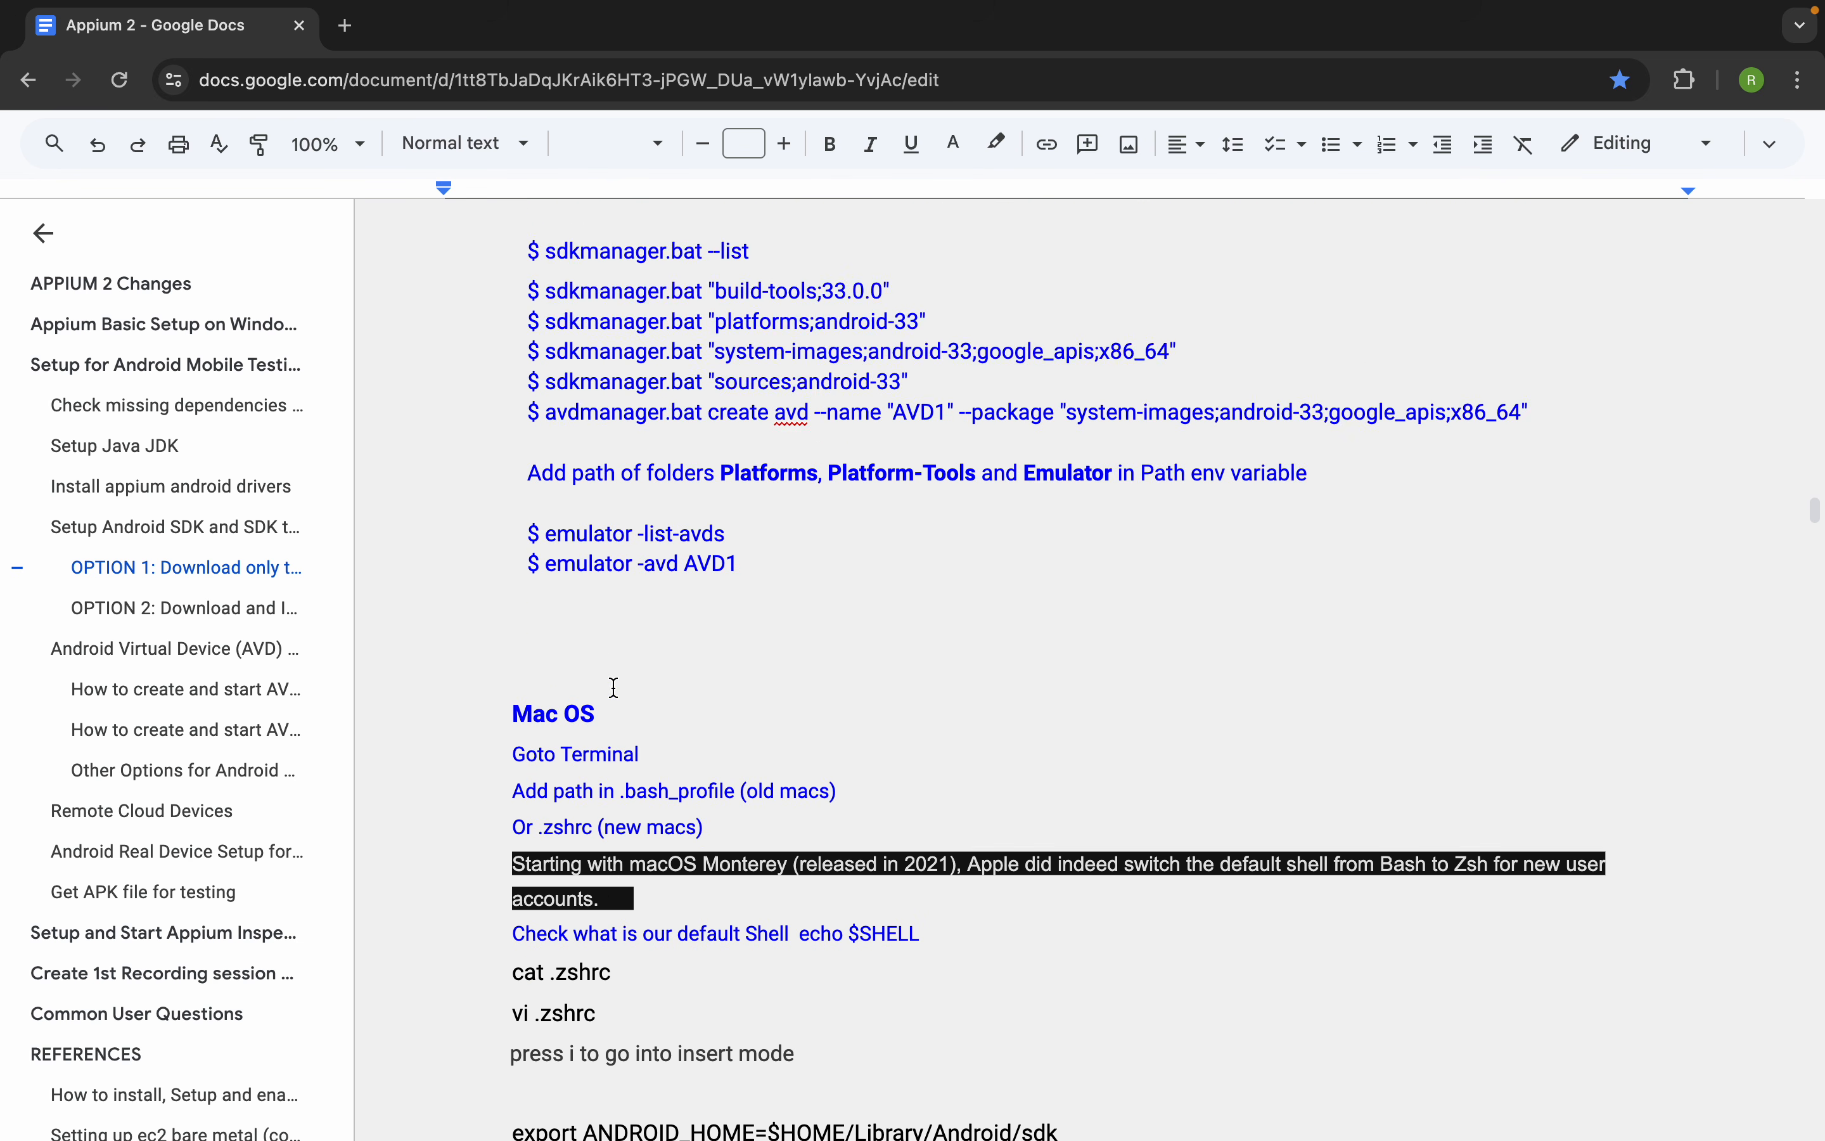
scroll(614, 688, "down", 5)
scroll(614, 688, "up", 10)
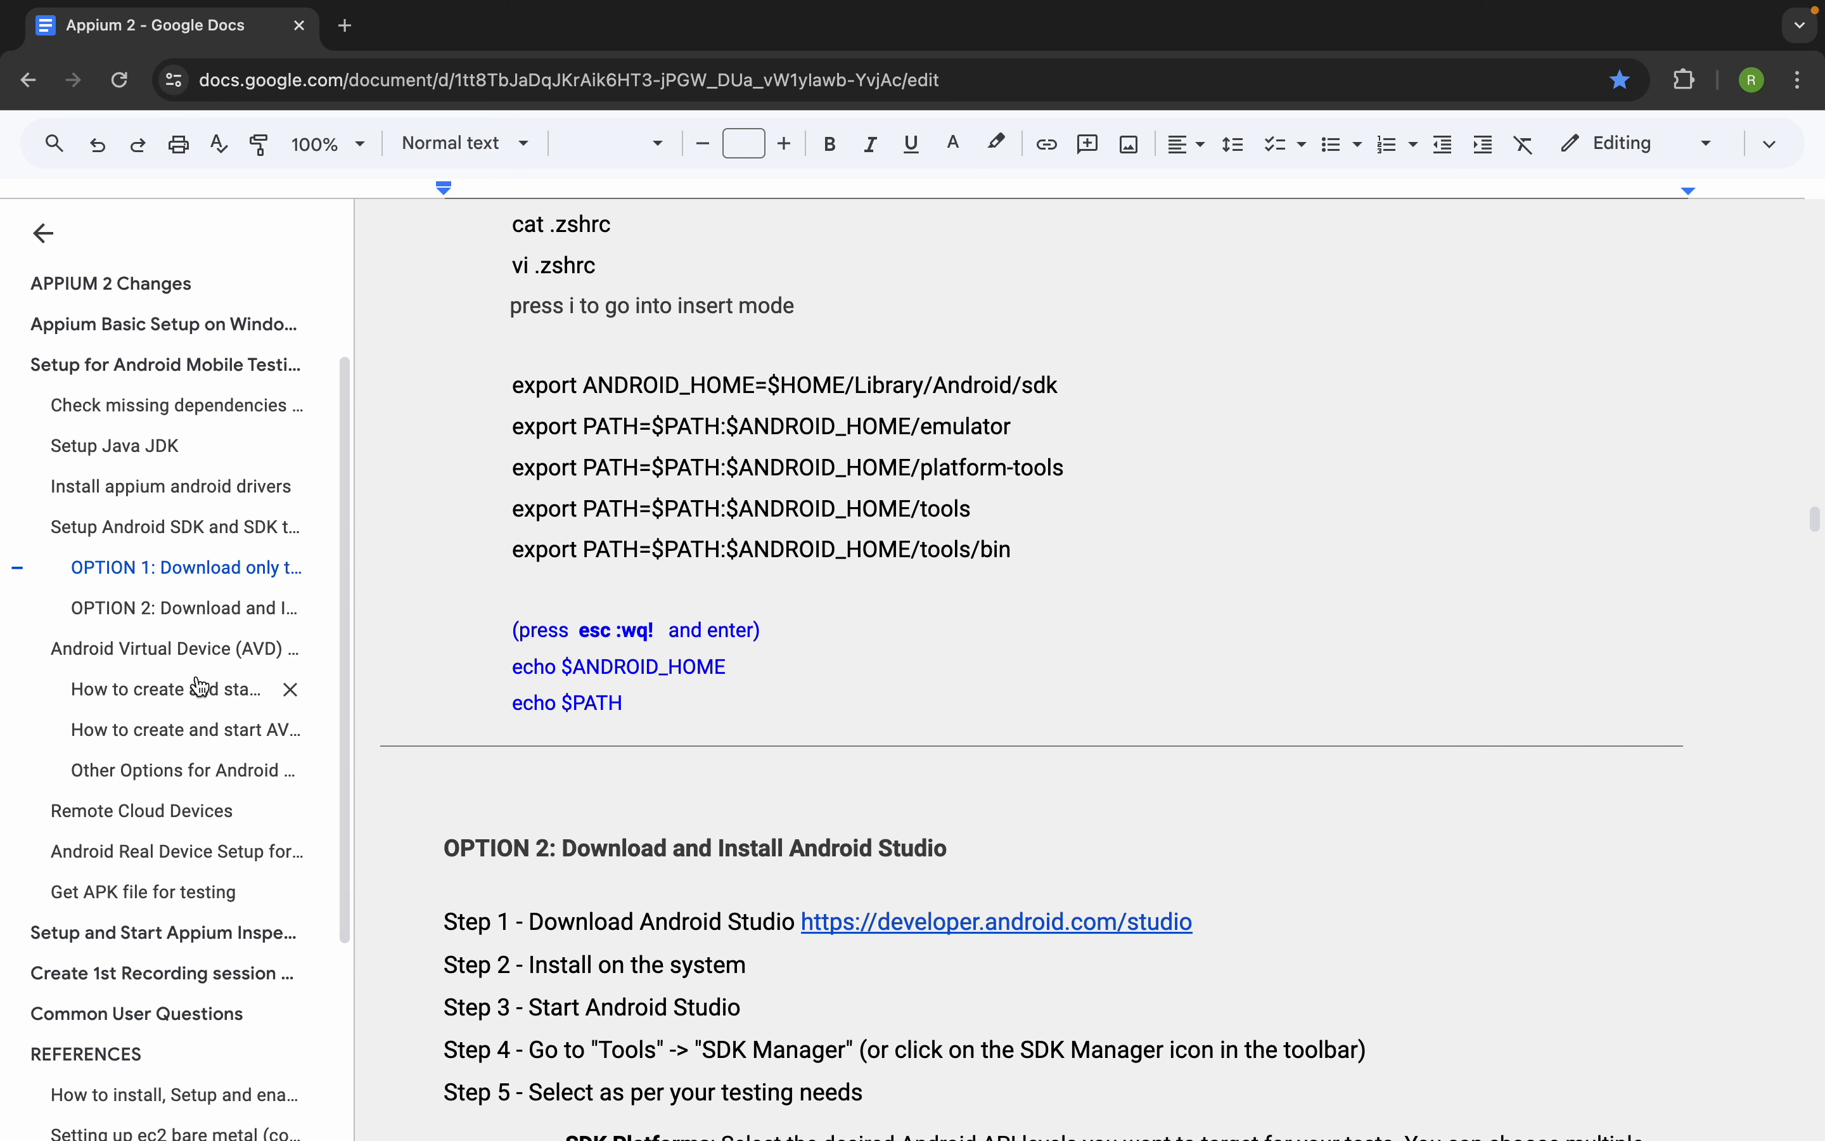
Go to the OPTION 2: Download and Install Android Studio section, hide the outline and highlight Step 1 with its download link
left_click(143, 610)
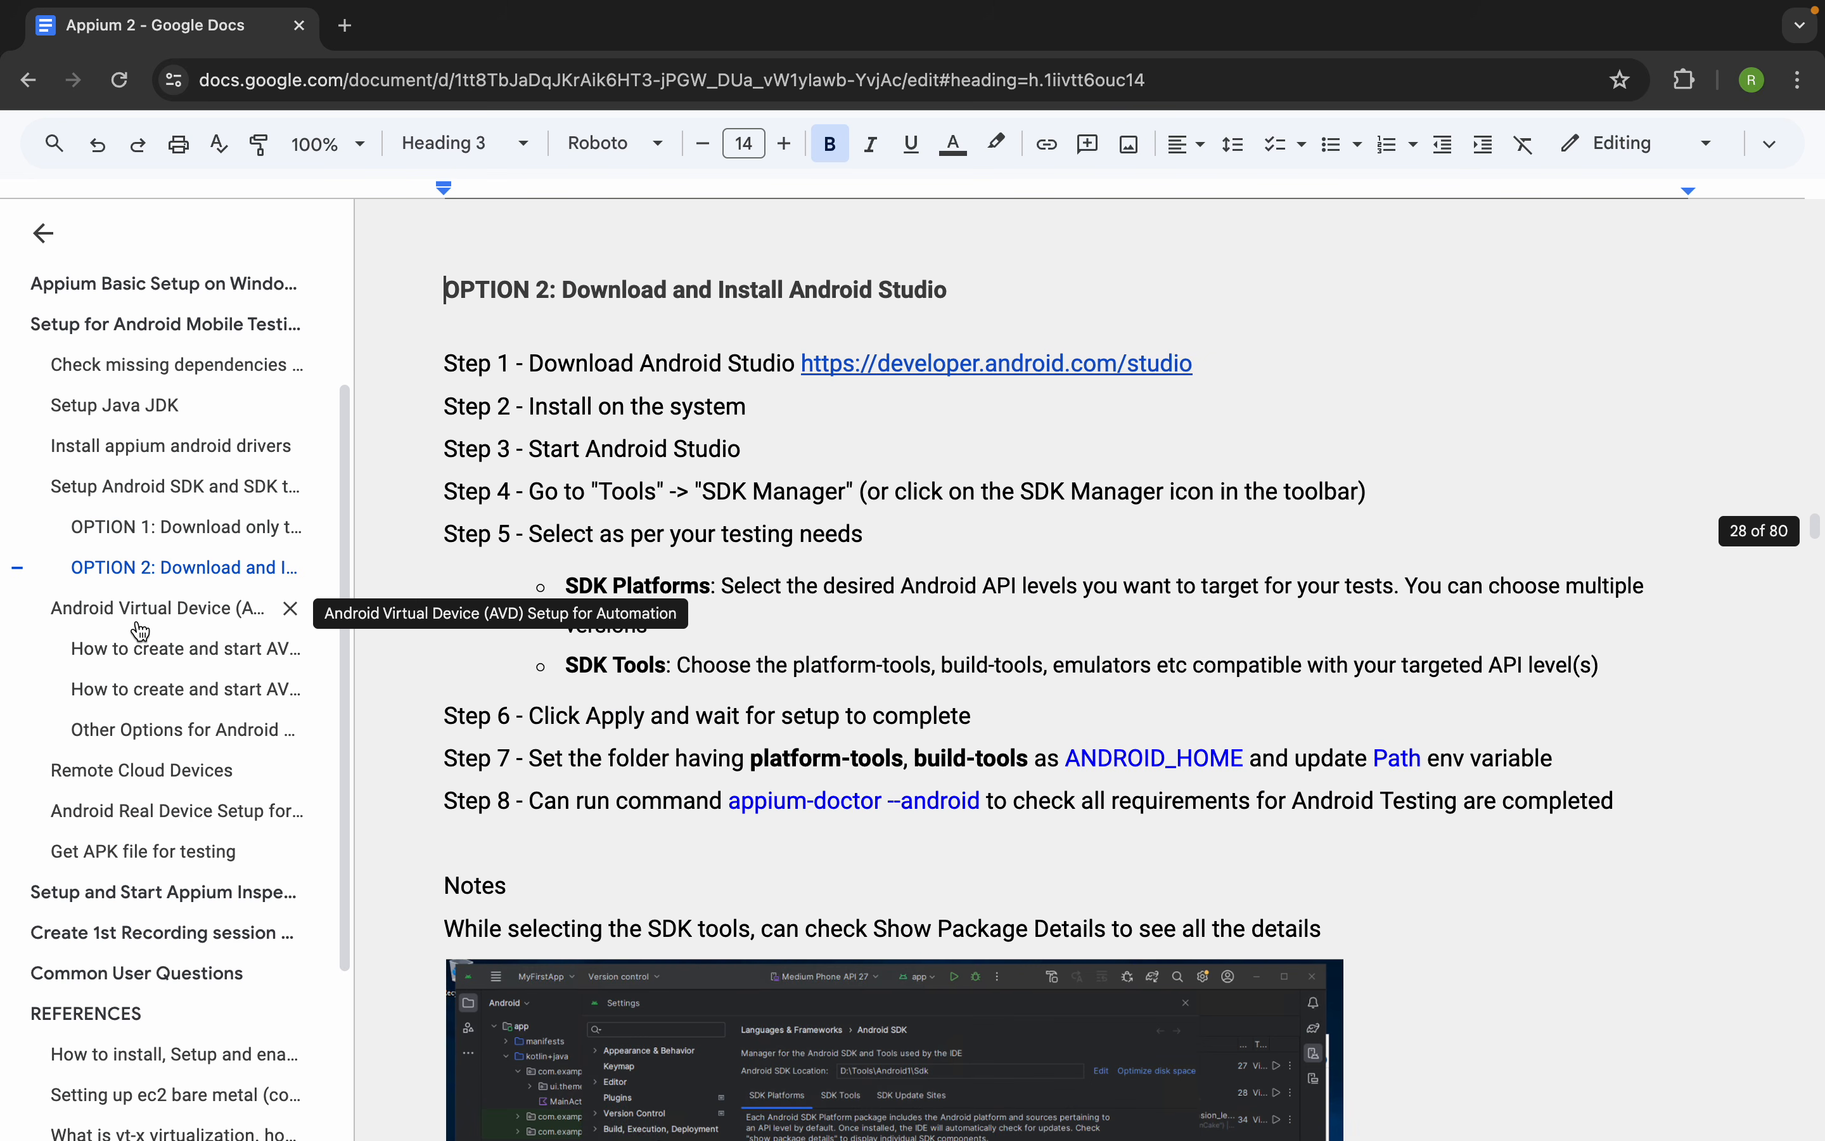
left_click(43, 233)
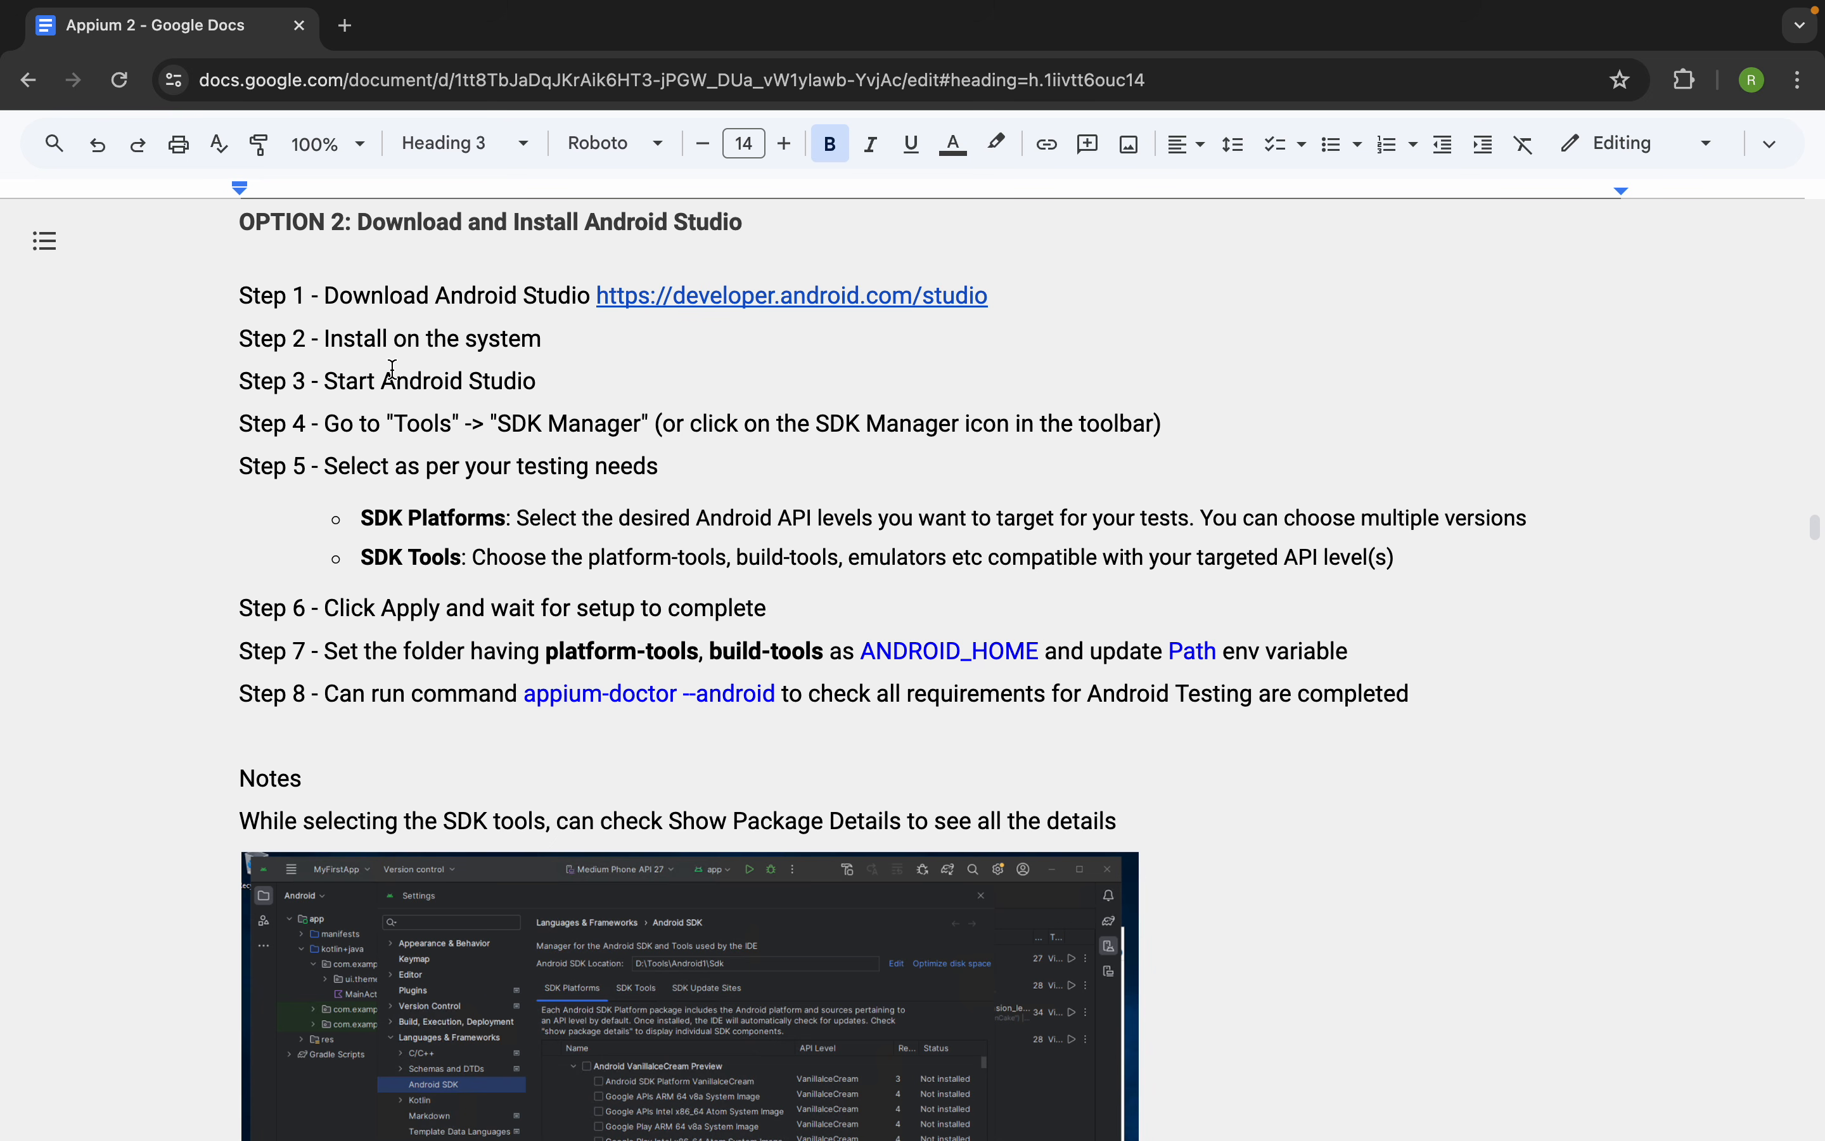
left_click(239, 295)
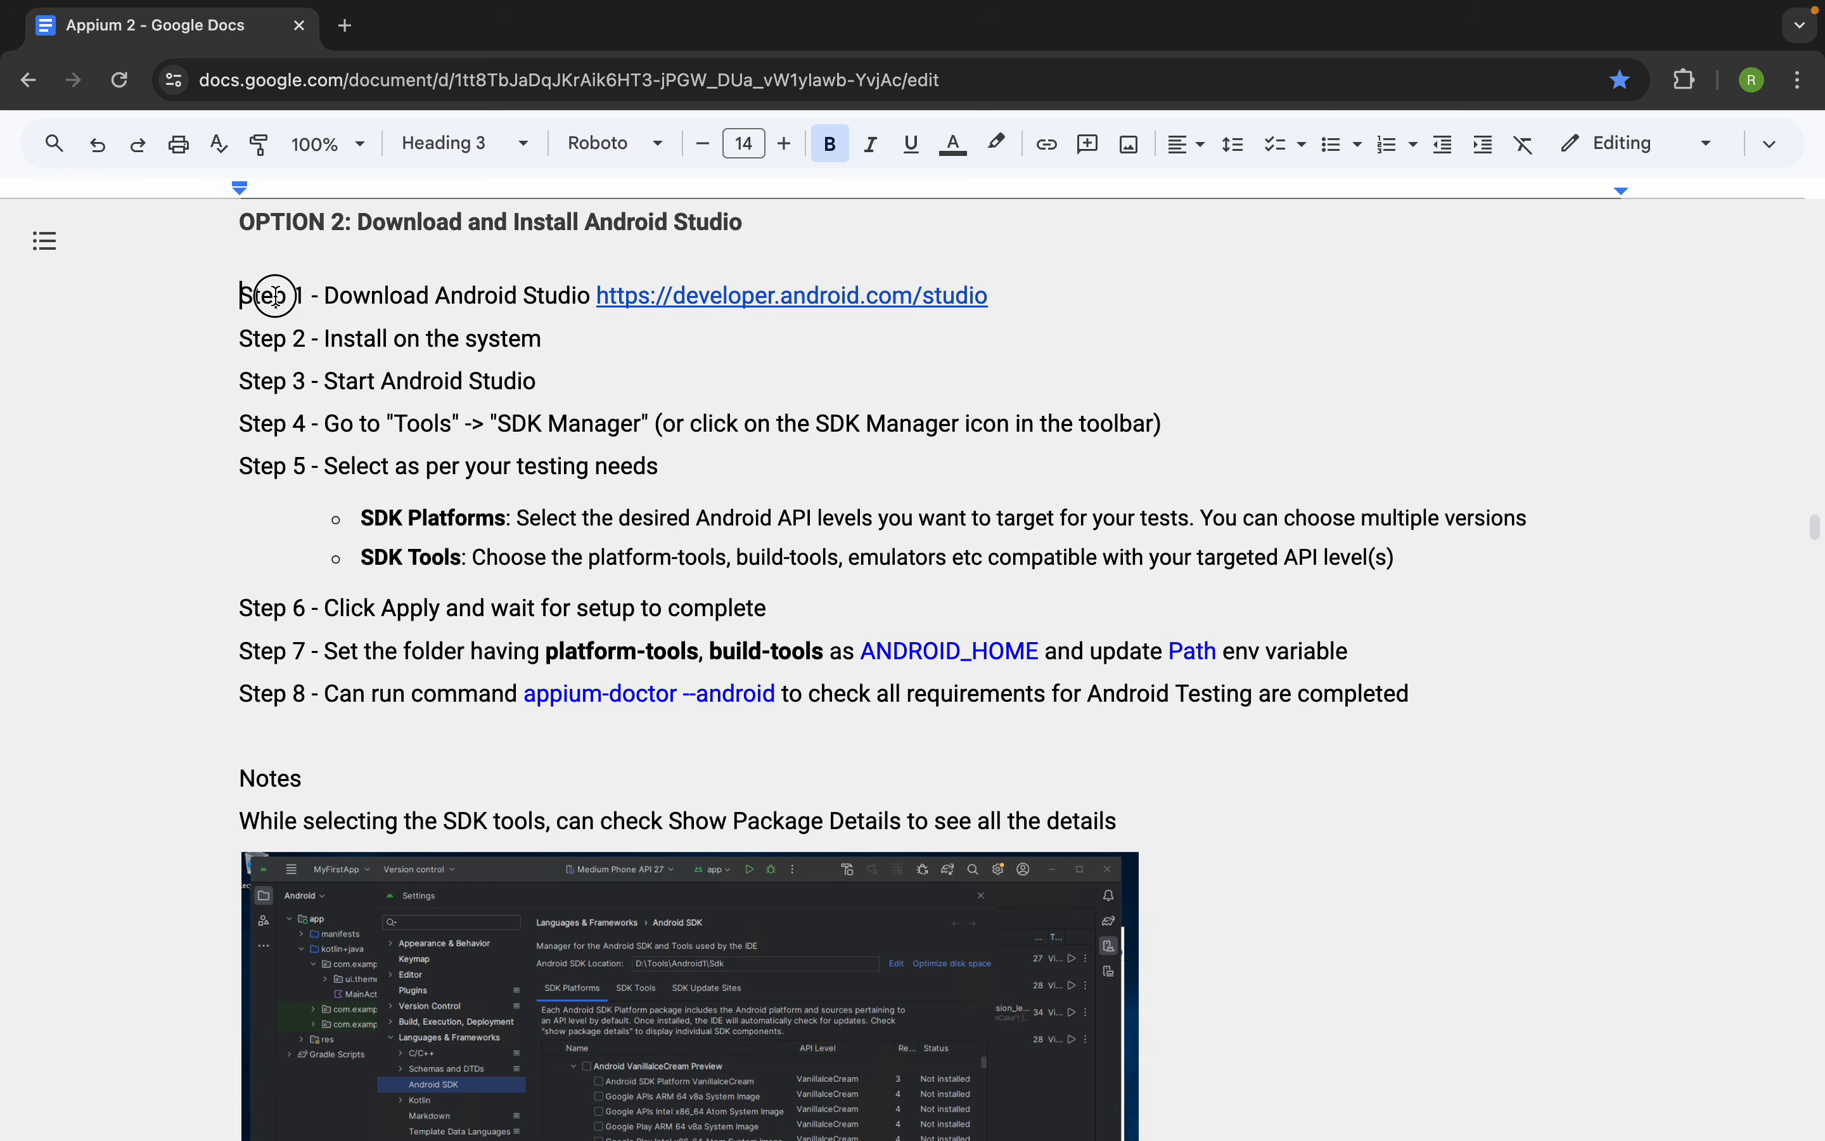
left_click_drag(239, 294, 589, 294)
left_click_drag(1027, 302, 596, 295)
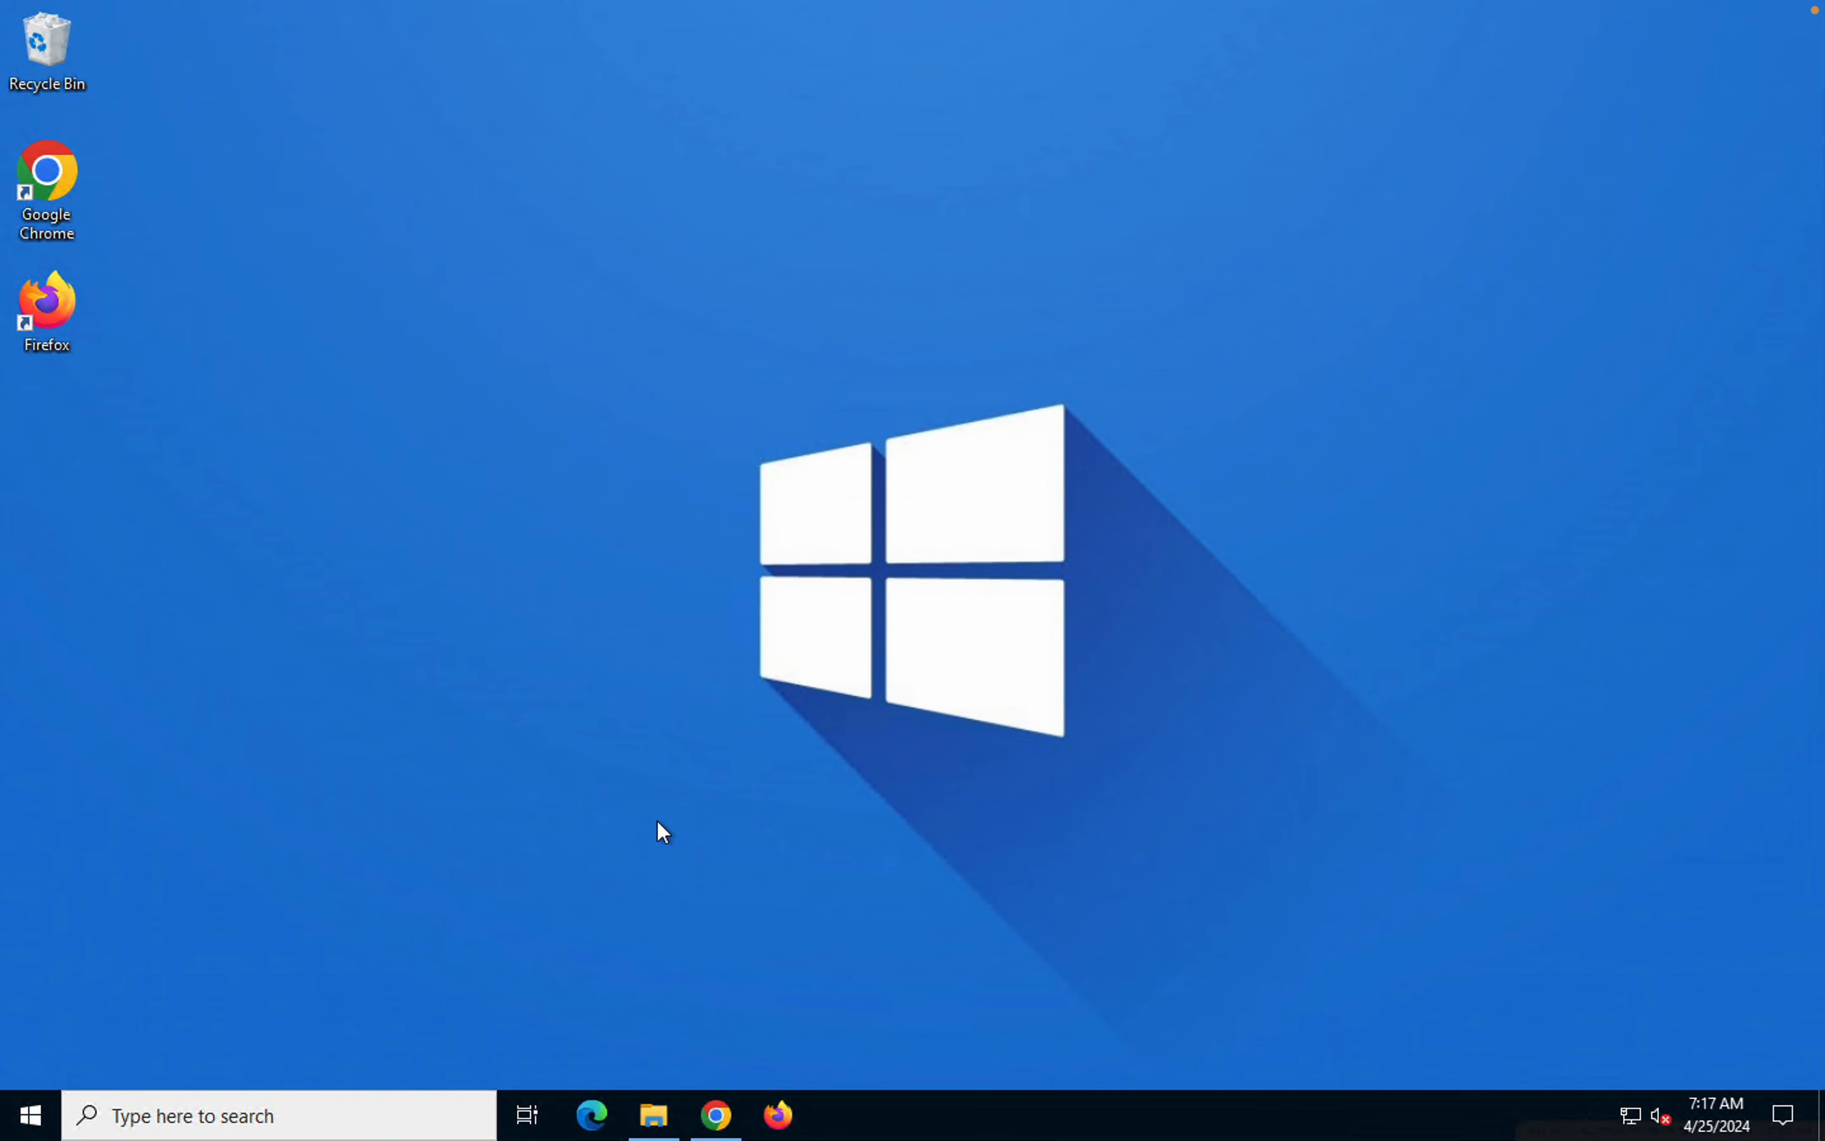
Switch to Chrome on the Windows desktop, search Google for "android studio download" and open the developer.android.com/studio download page
left_click(716, 1115)
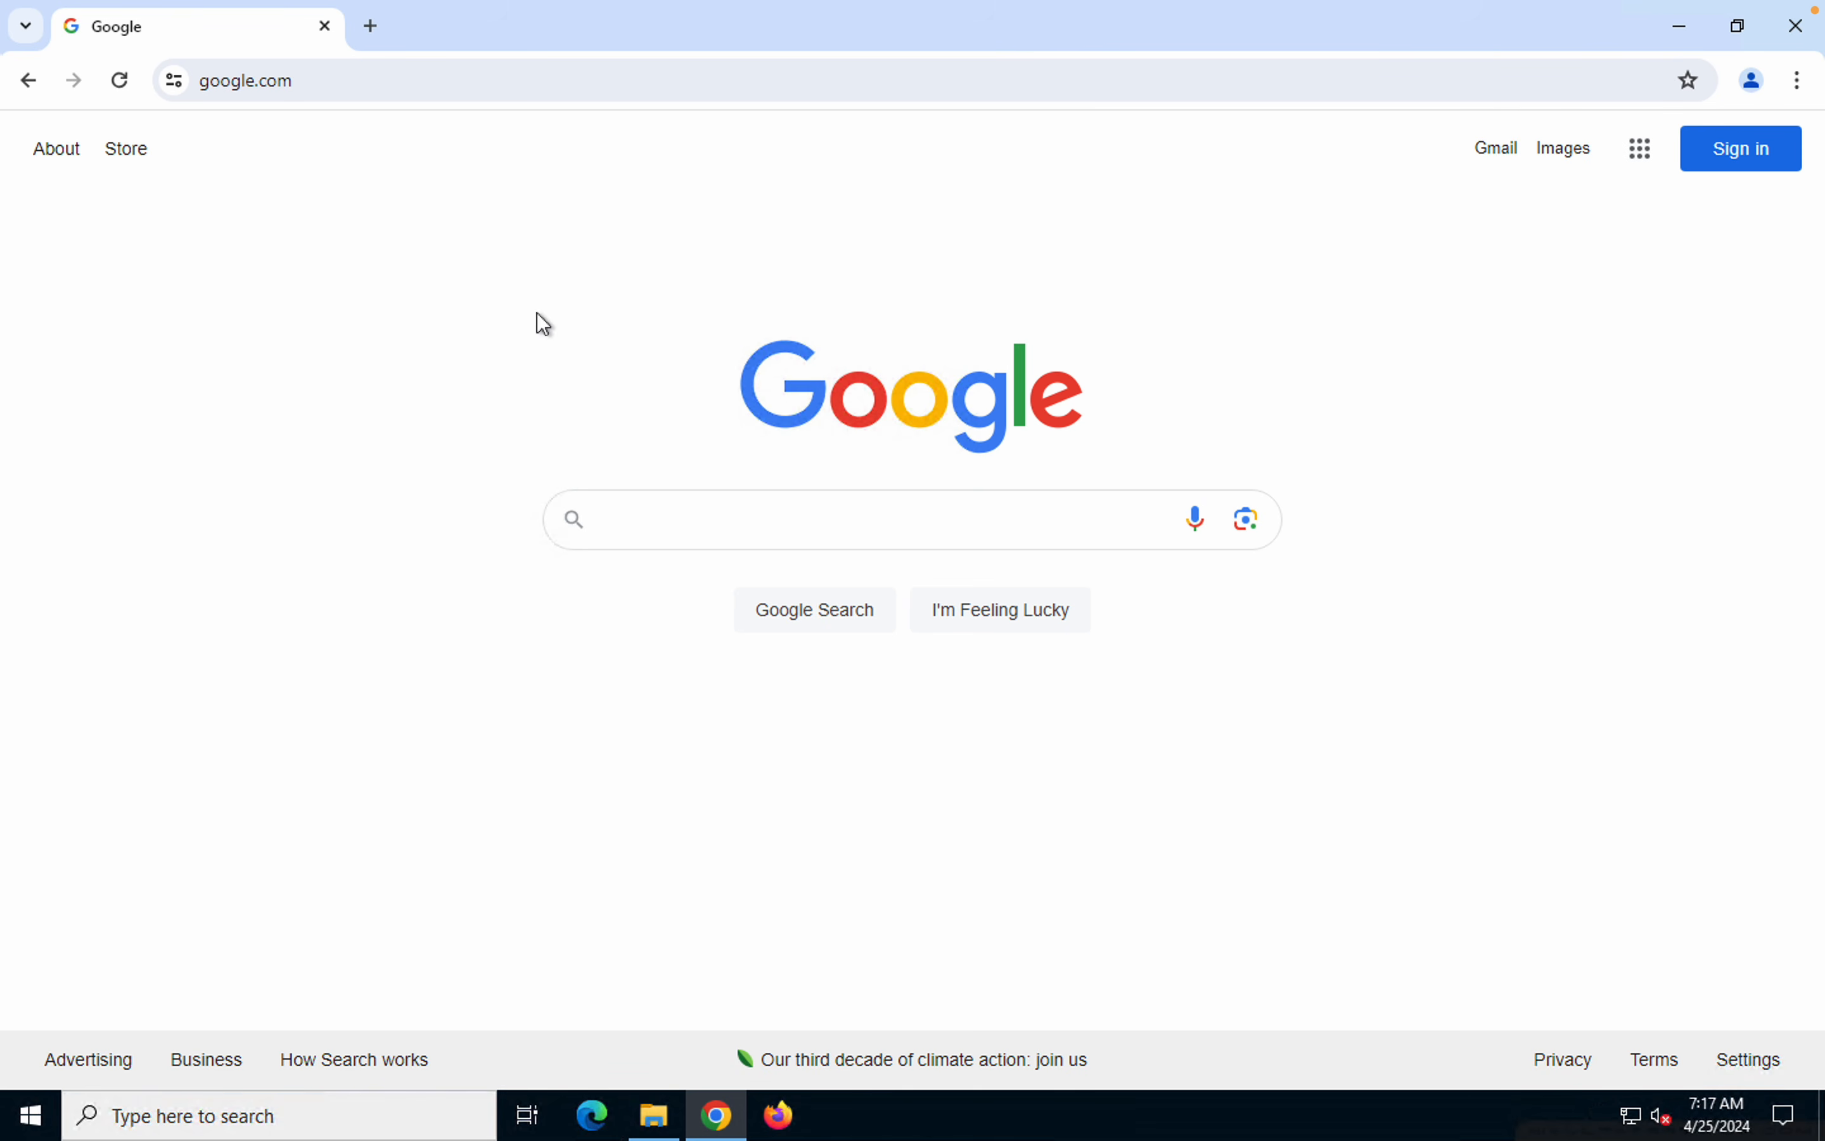
left_click(620, 514)
type("and")
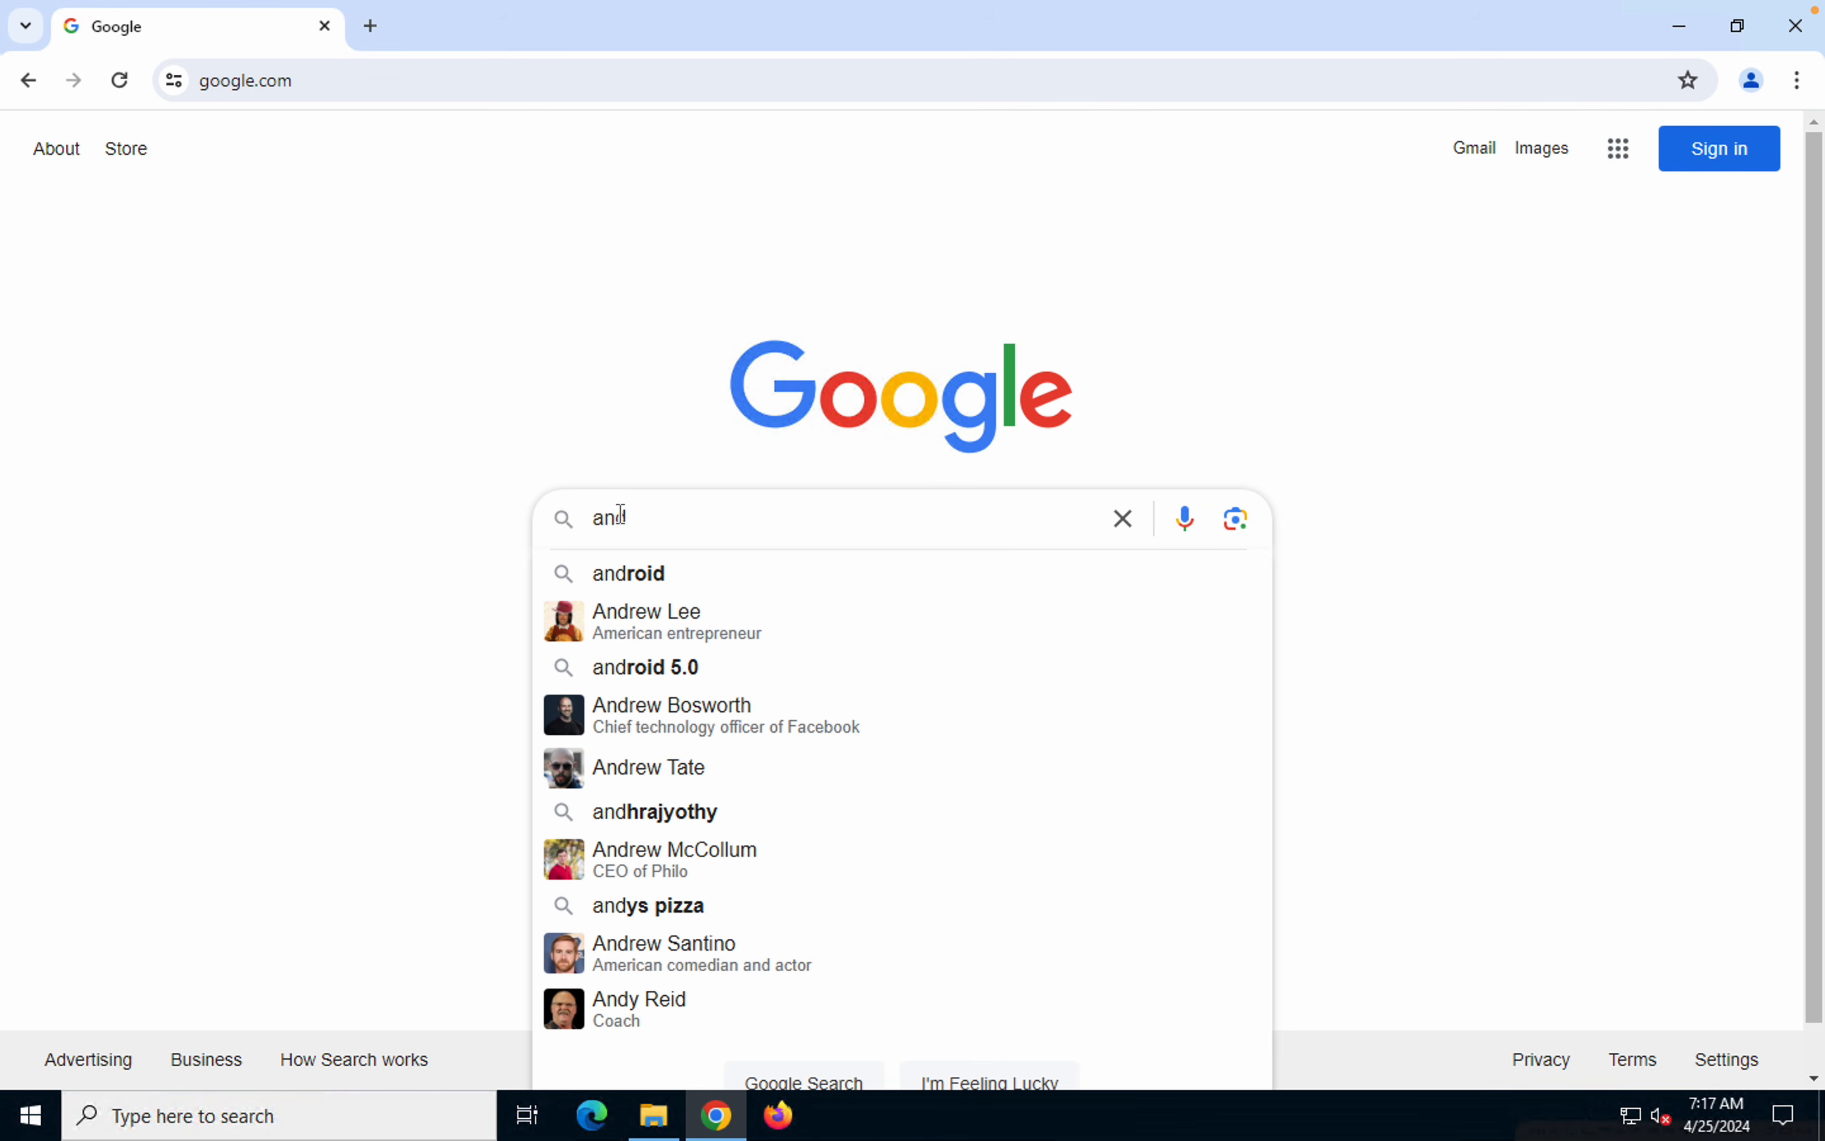
type("roid studio ")
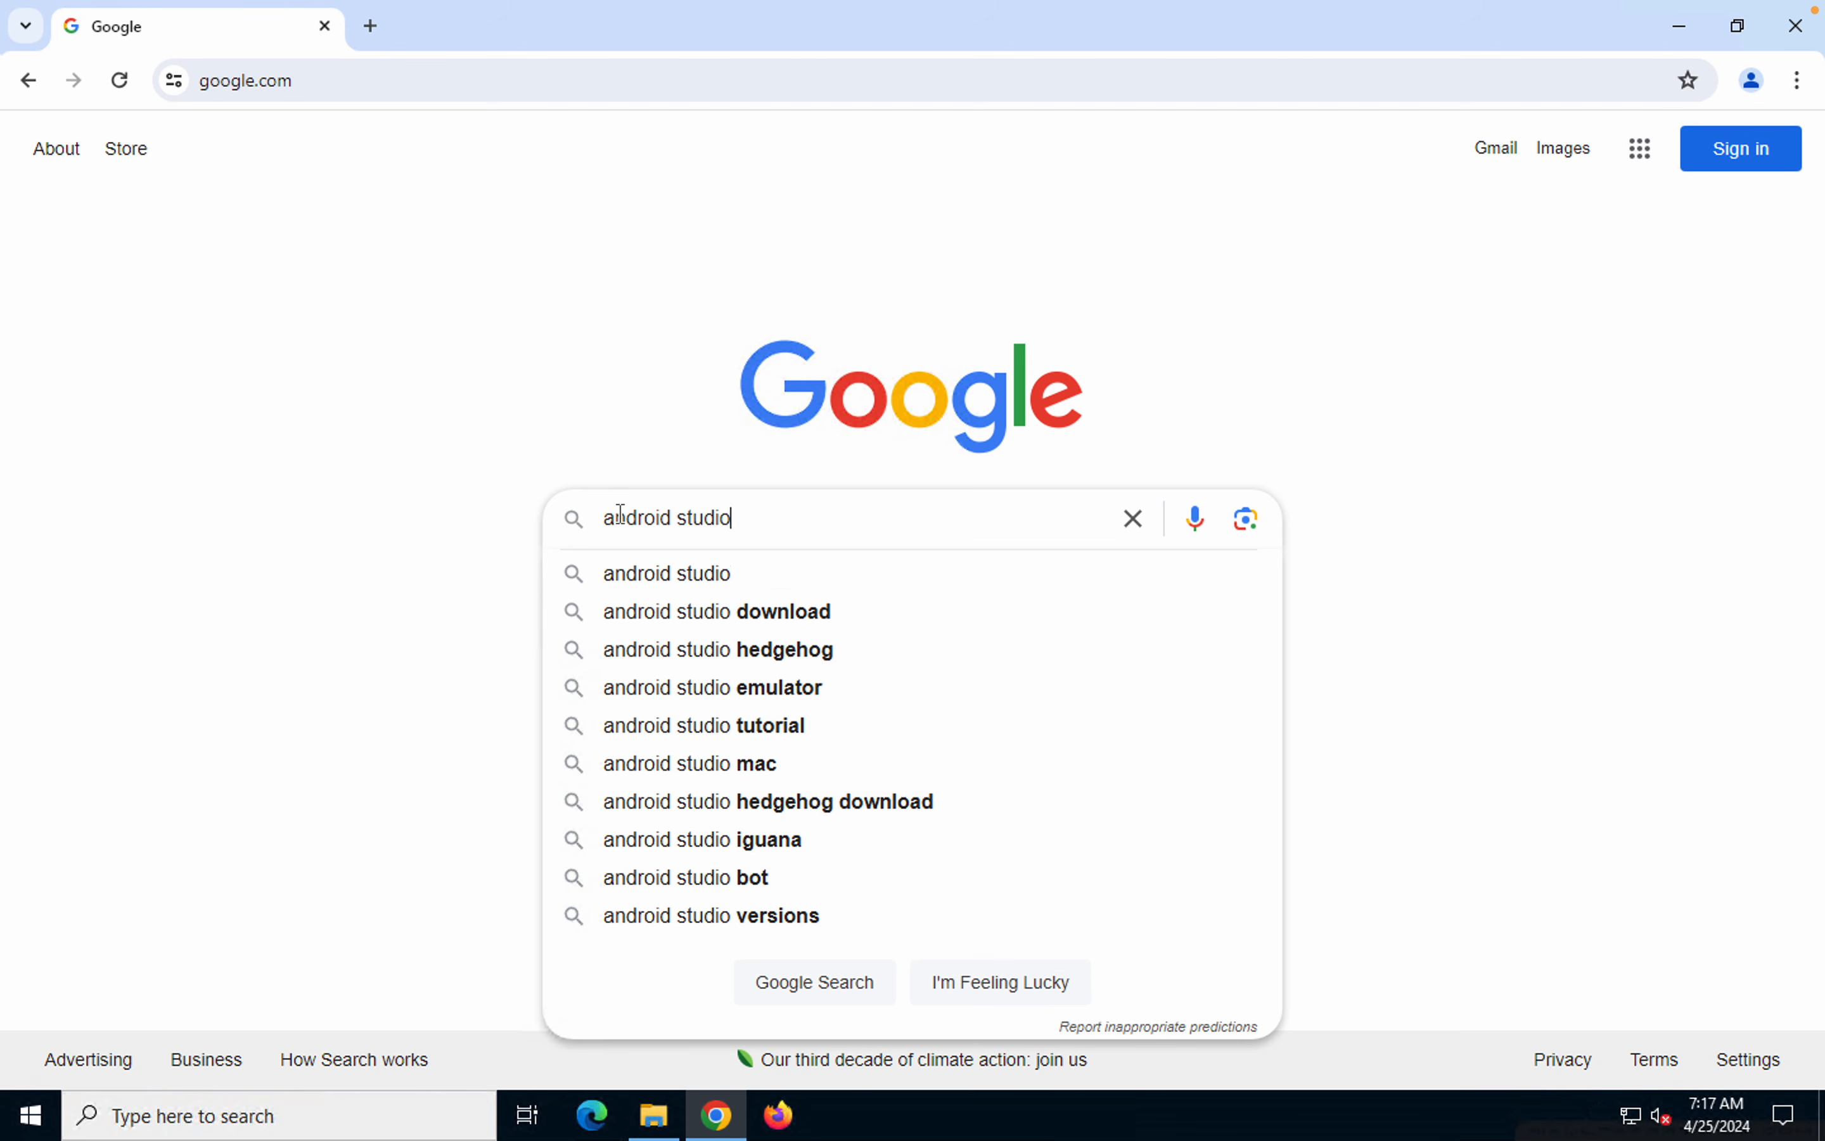
type("download")
key("Return")
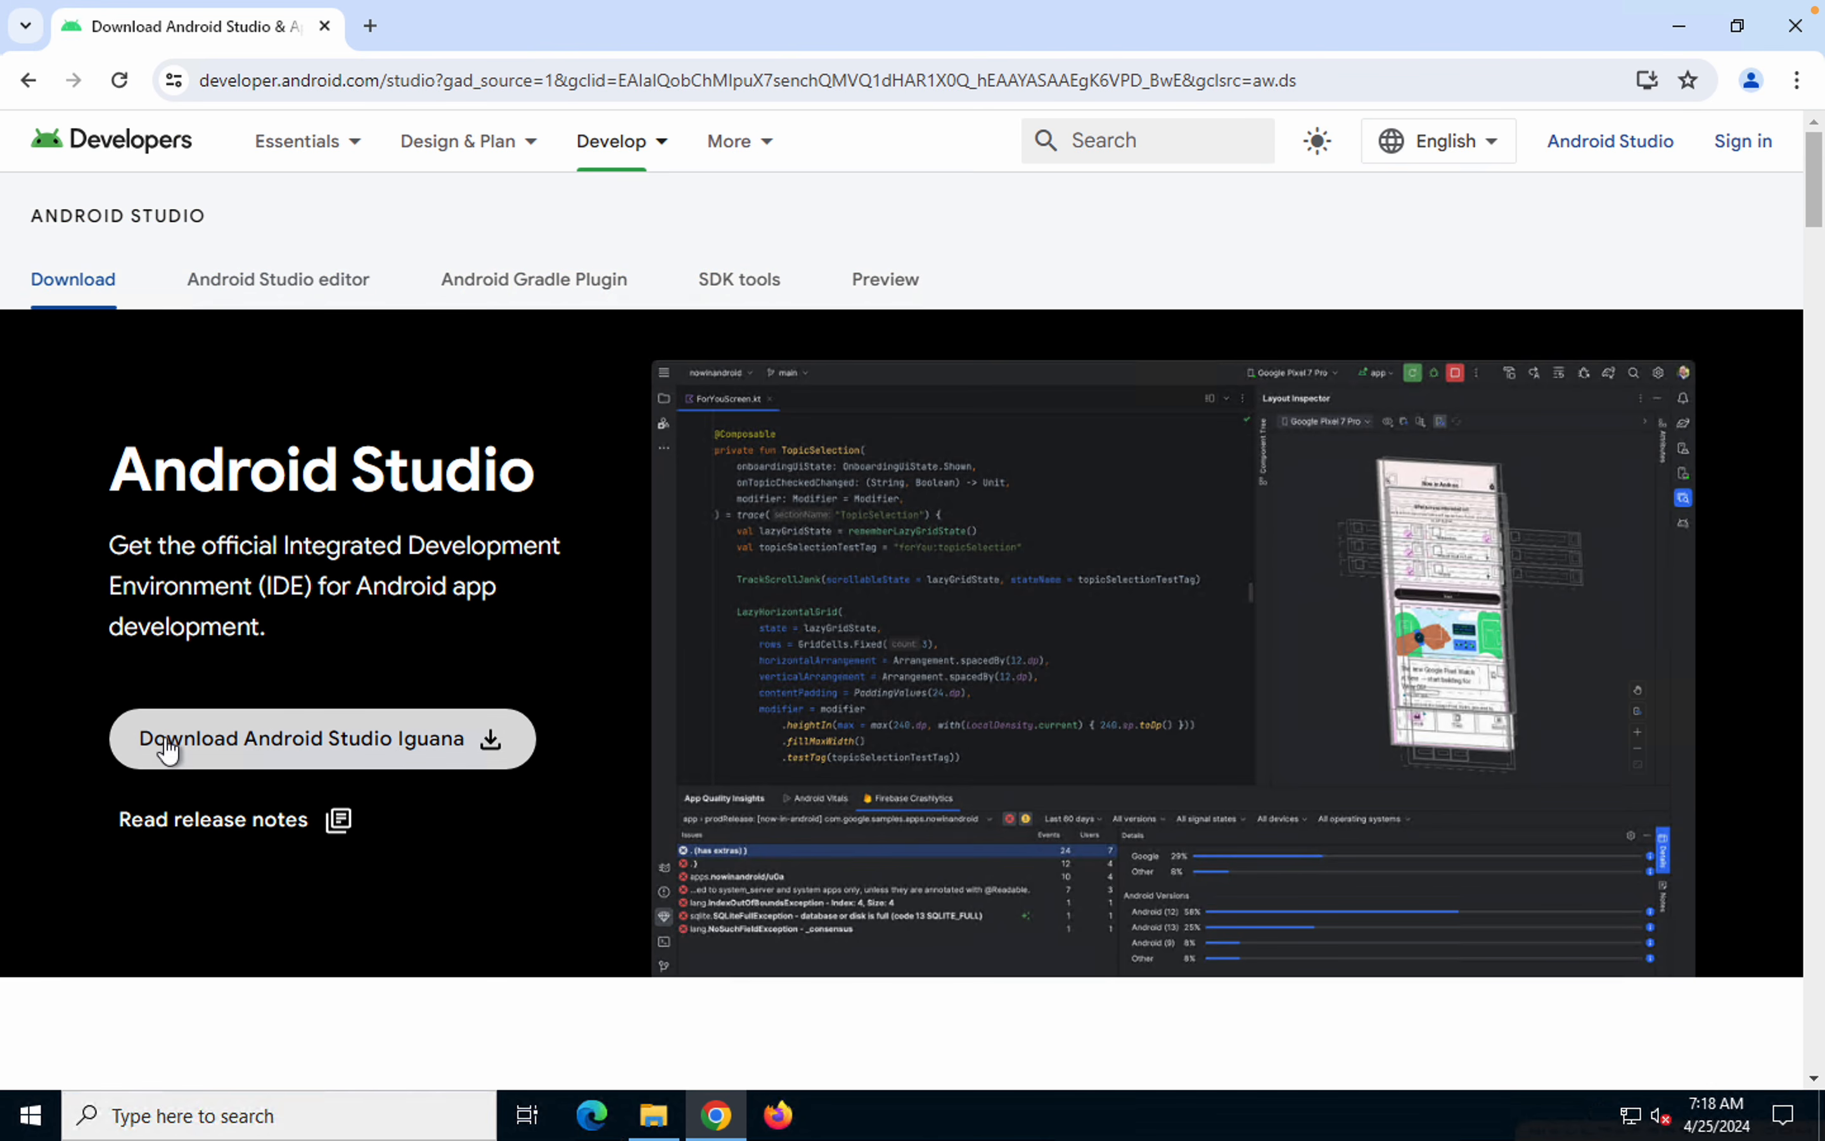
Agree to the terms and conditions and download Android Studio Iguana | 2023.2.1 Patch 2 for Windows
left_click(491, 739)
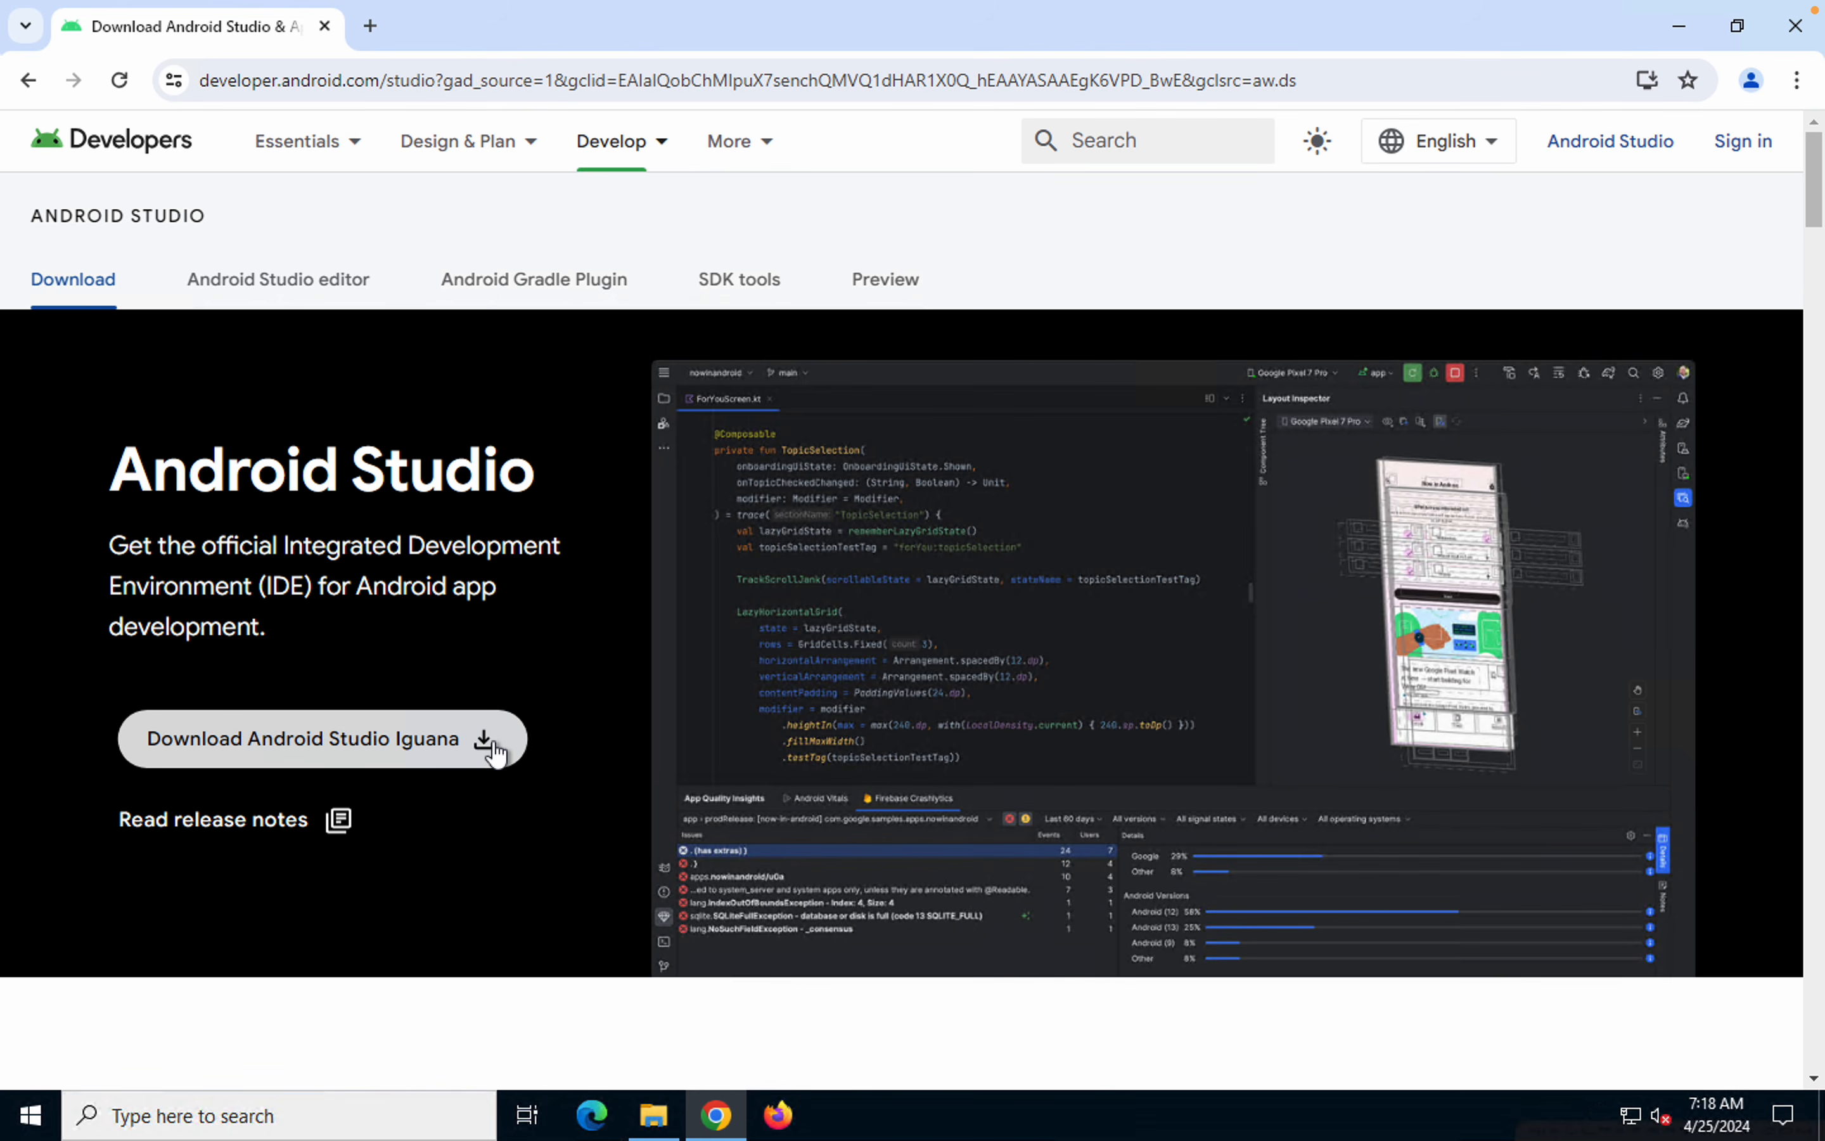
scroll(494, 740, "down", 20)
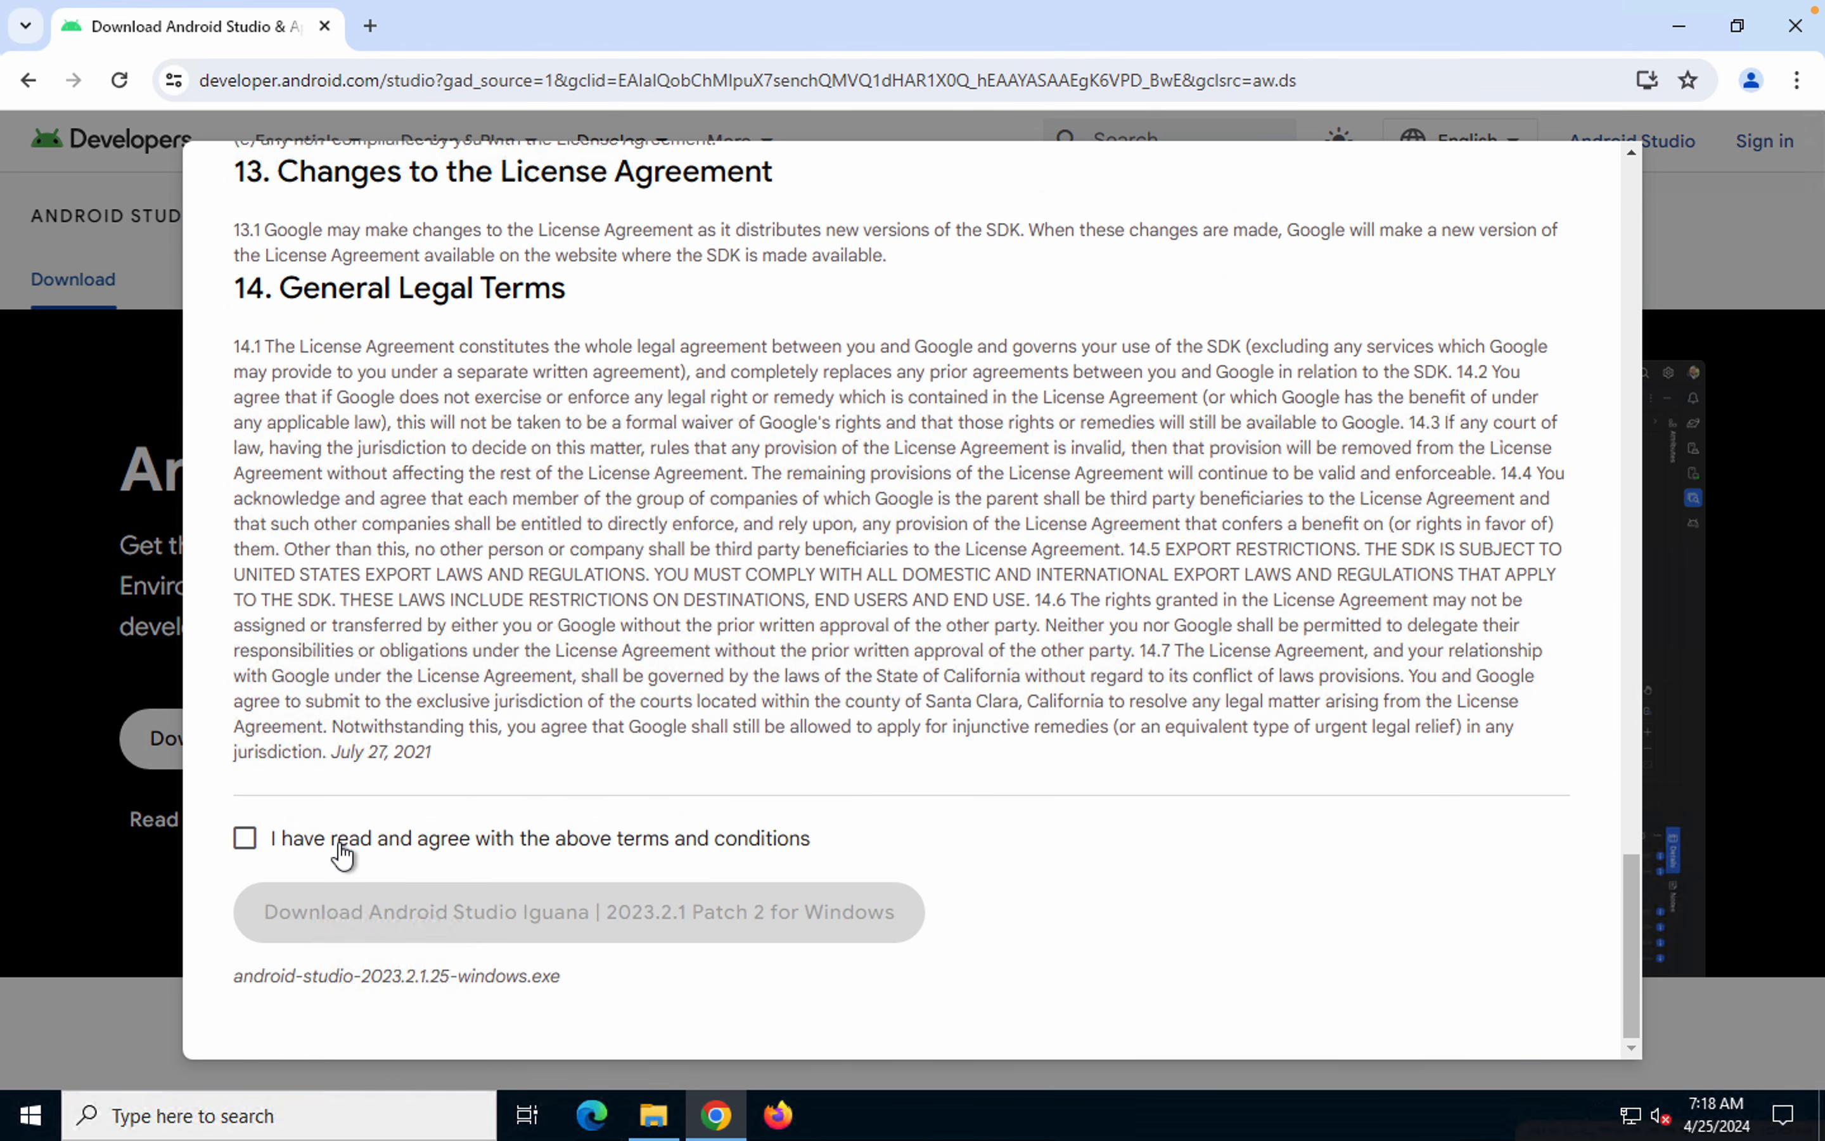
left_click(342, 852)
left_click(418, 914)
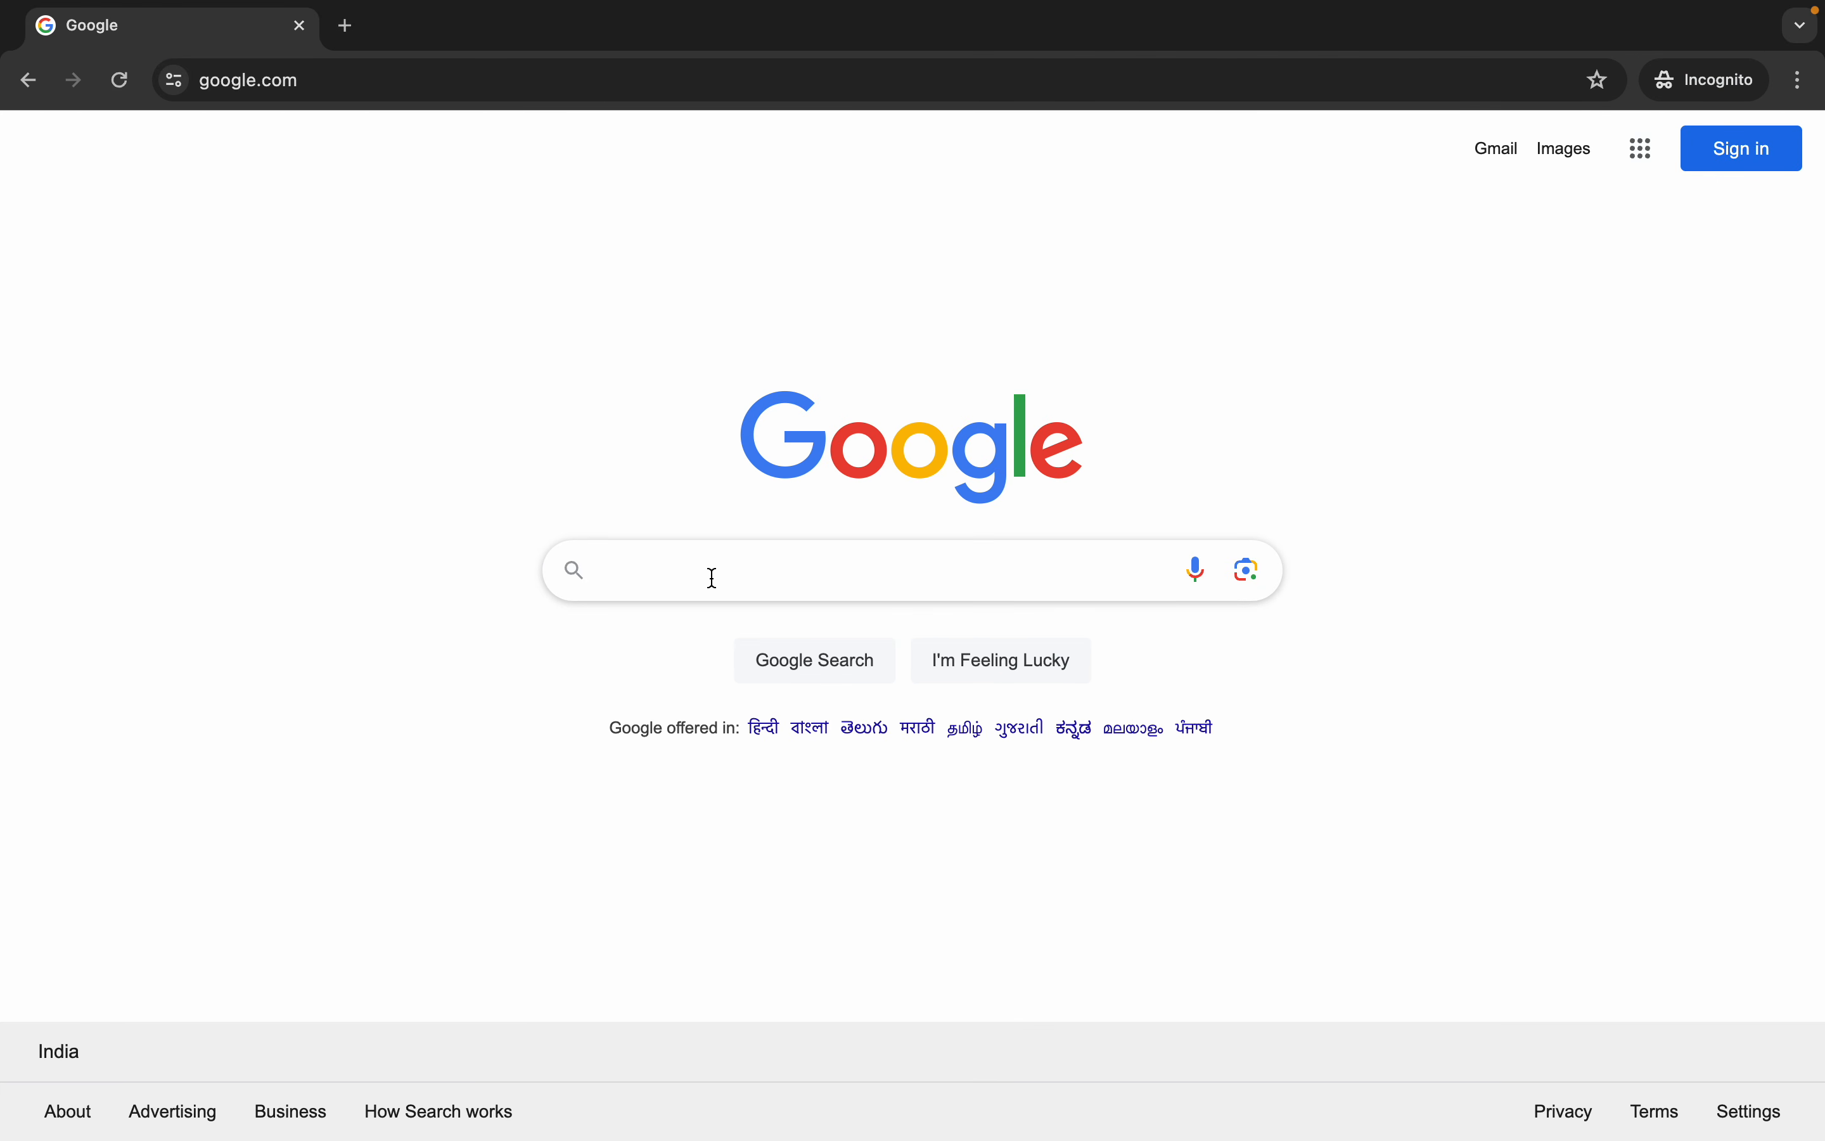
On the Mac, search Google for "android studio" and open the developer.android.com/studio download page
left_click(689, 579)
type("andro")
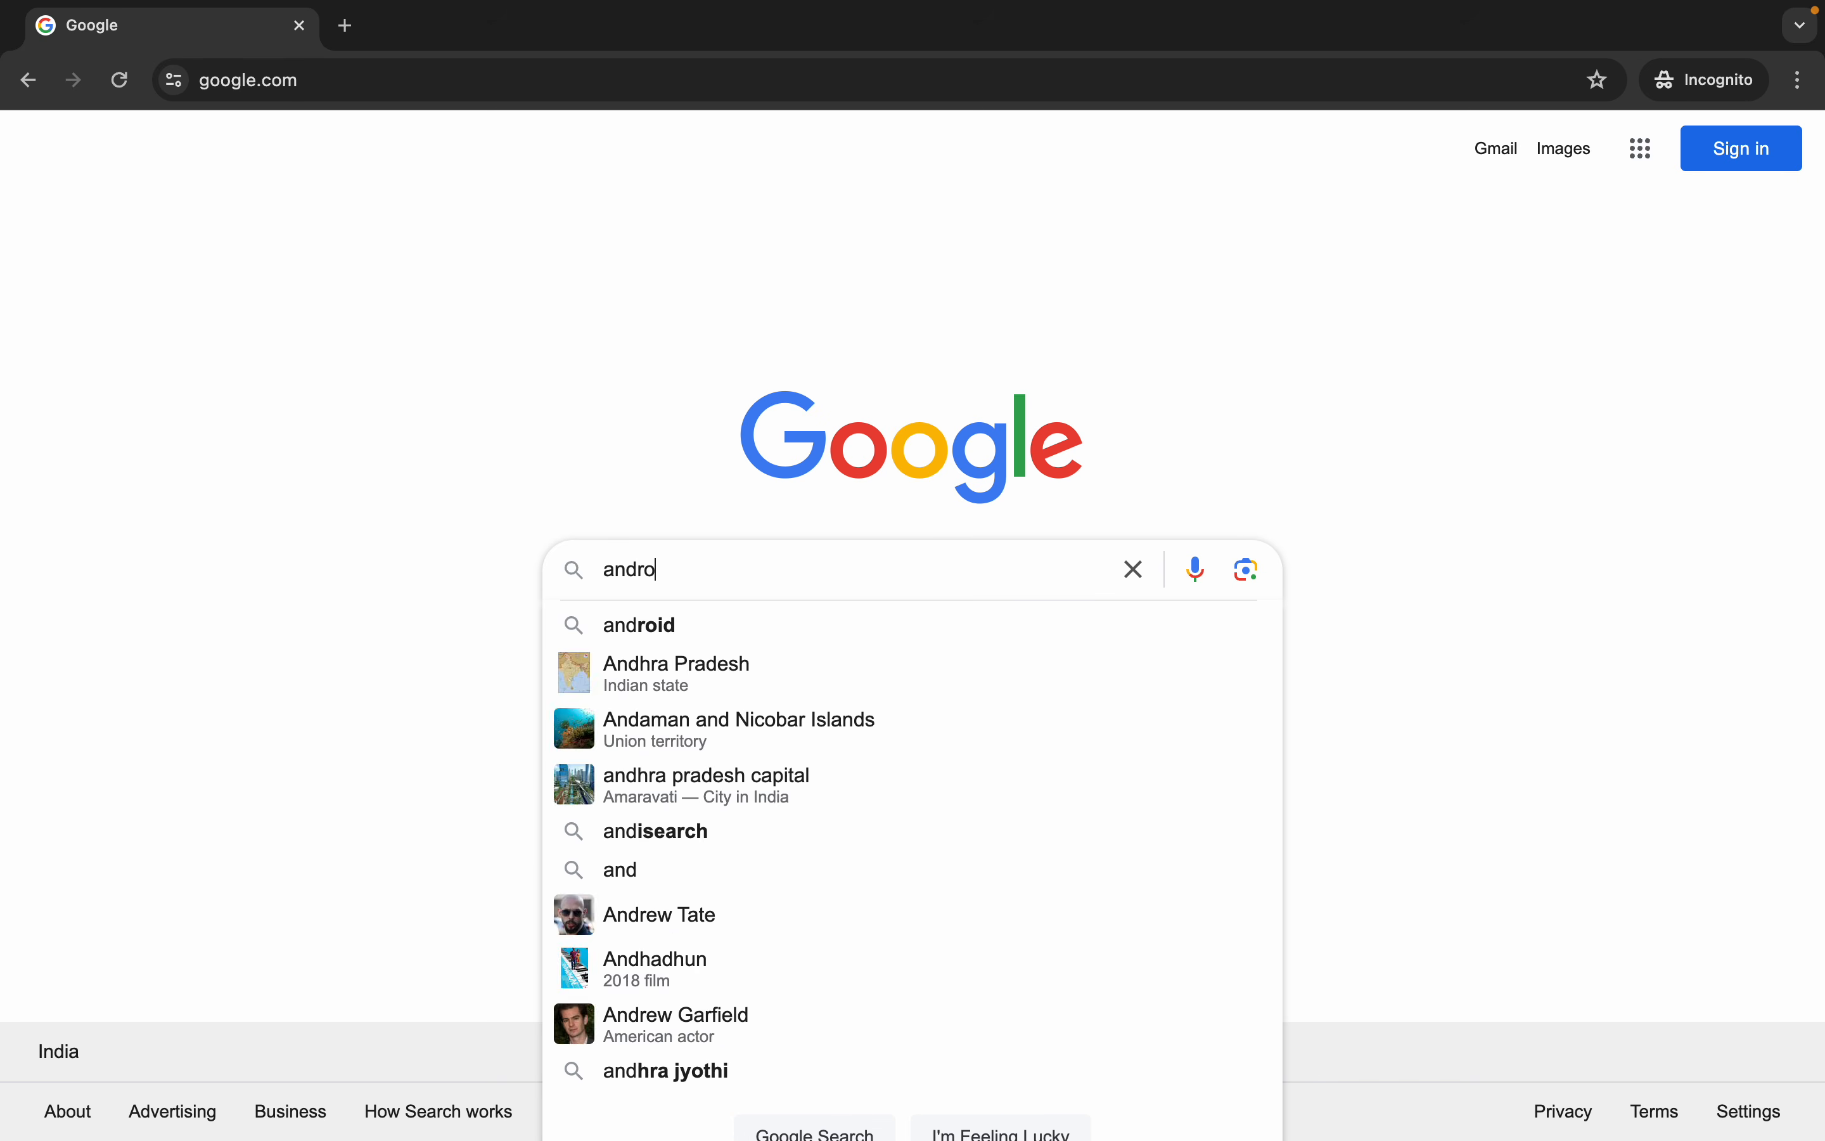
type("id studio")
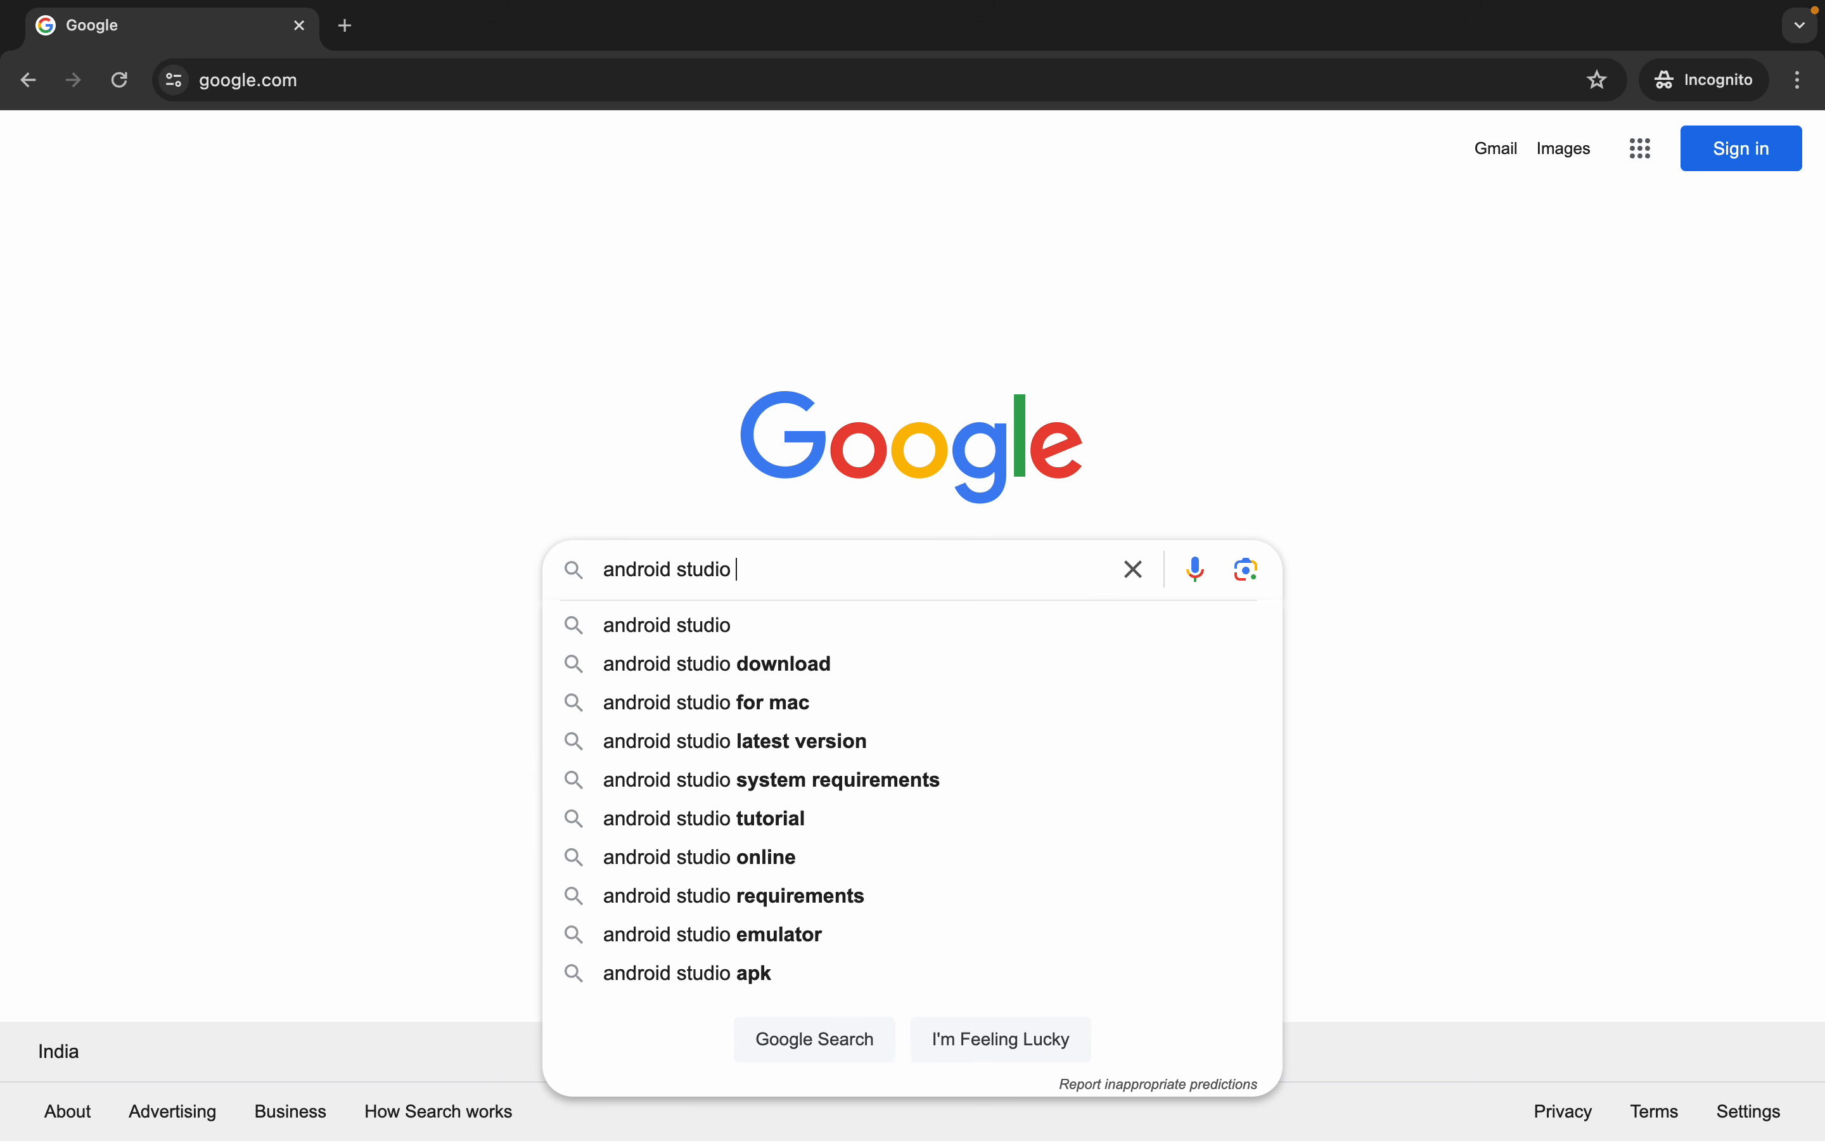
key("Down")
key("Return")
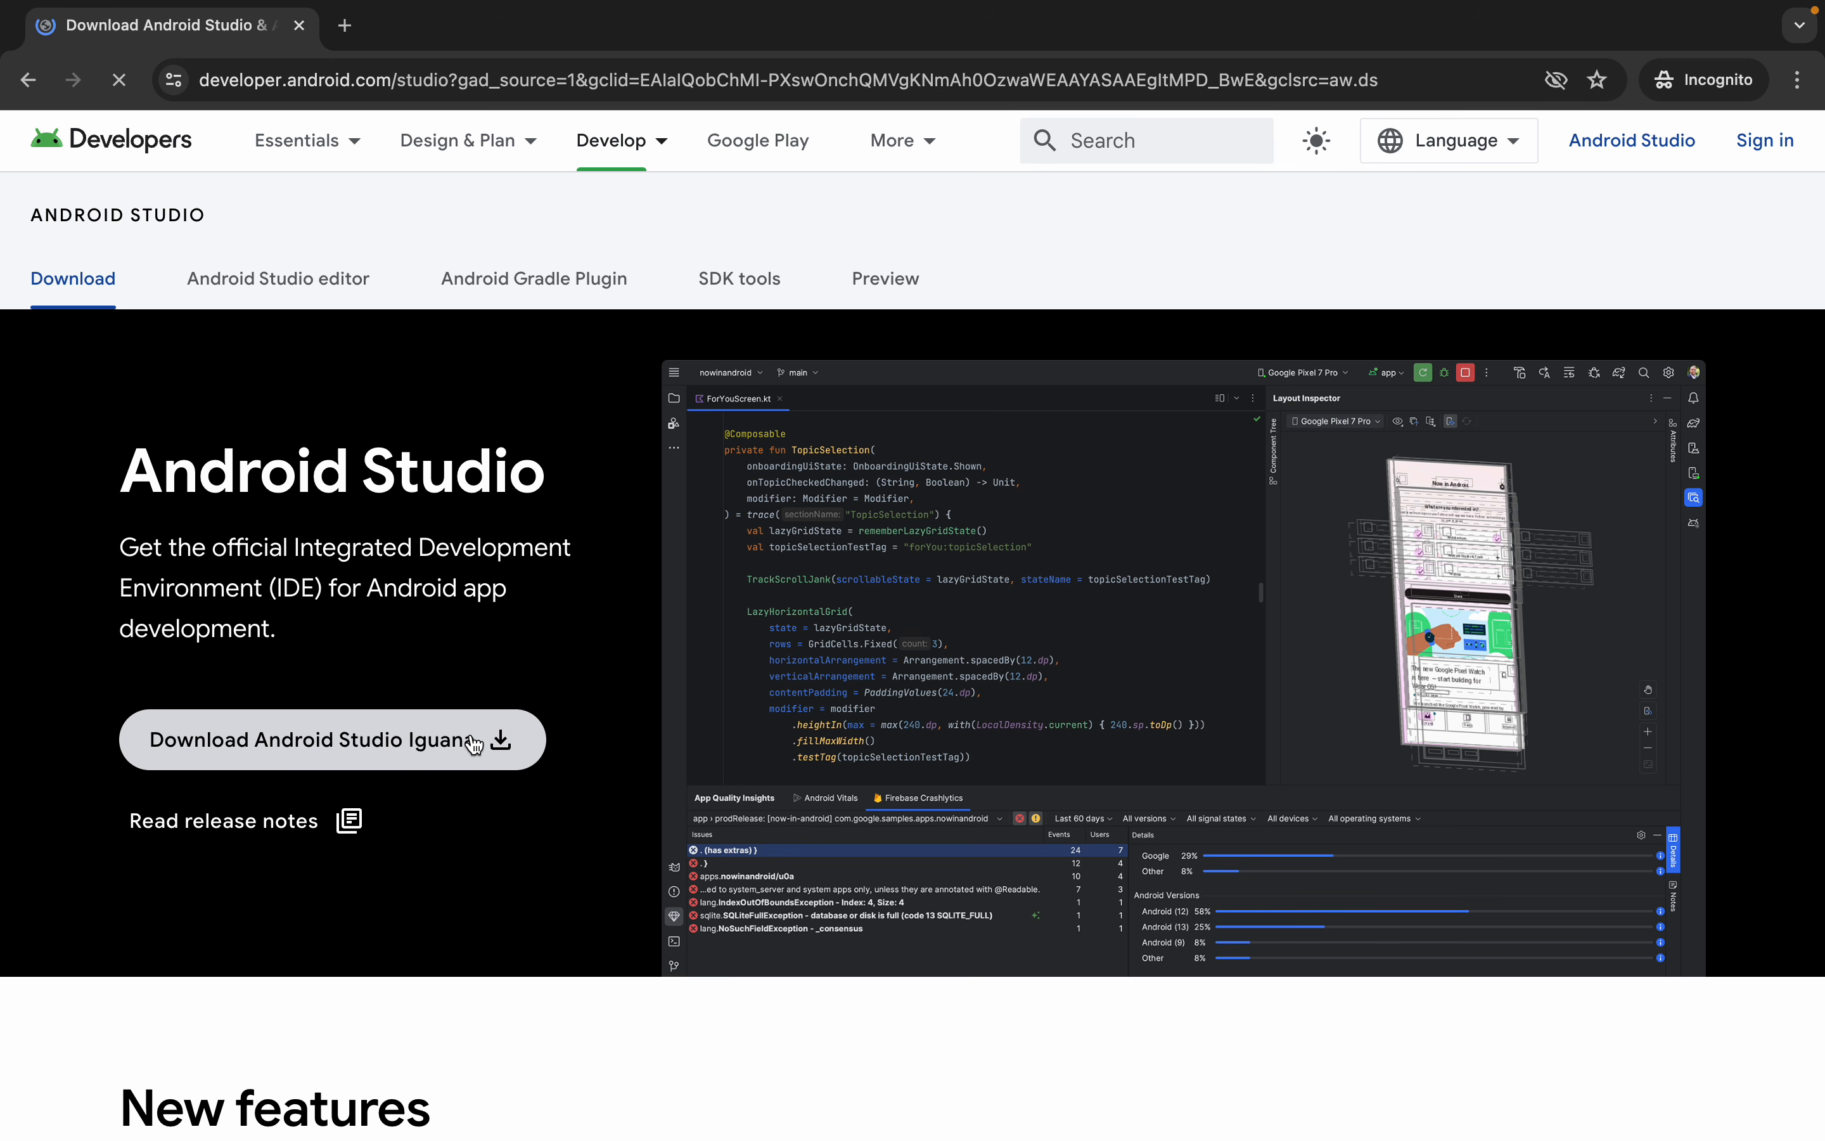
Agree to the terms, download Android Studio Iguana | 2023.2.1 Patch 2 for Mac with Apple chip into Downloads, and check the download
left_click(432, 758)
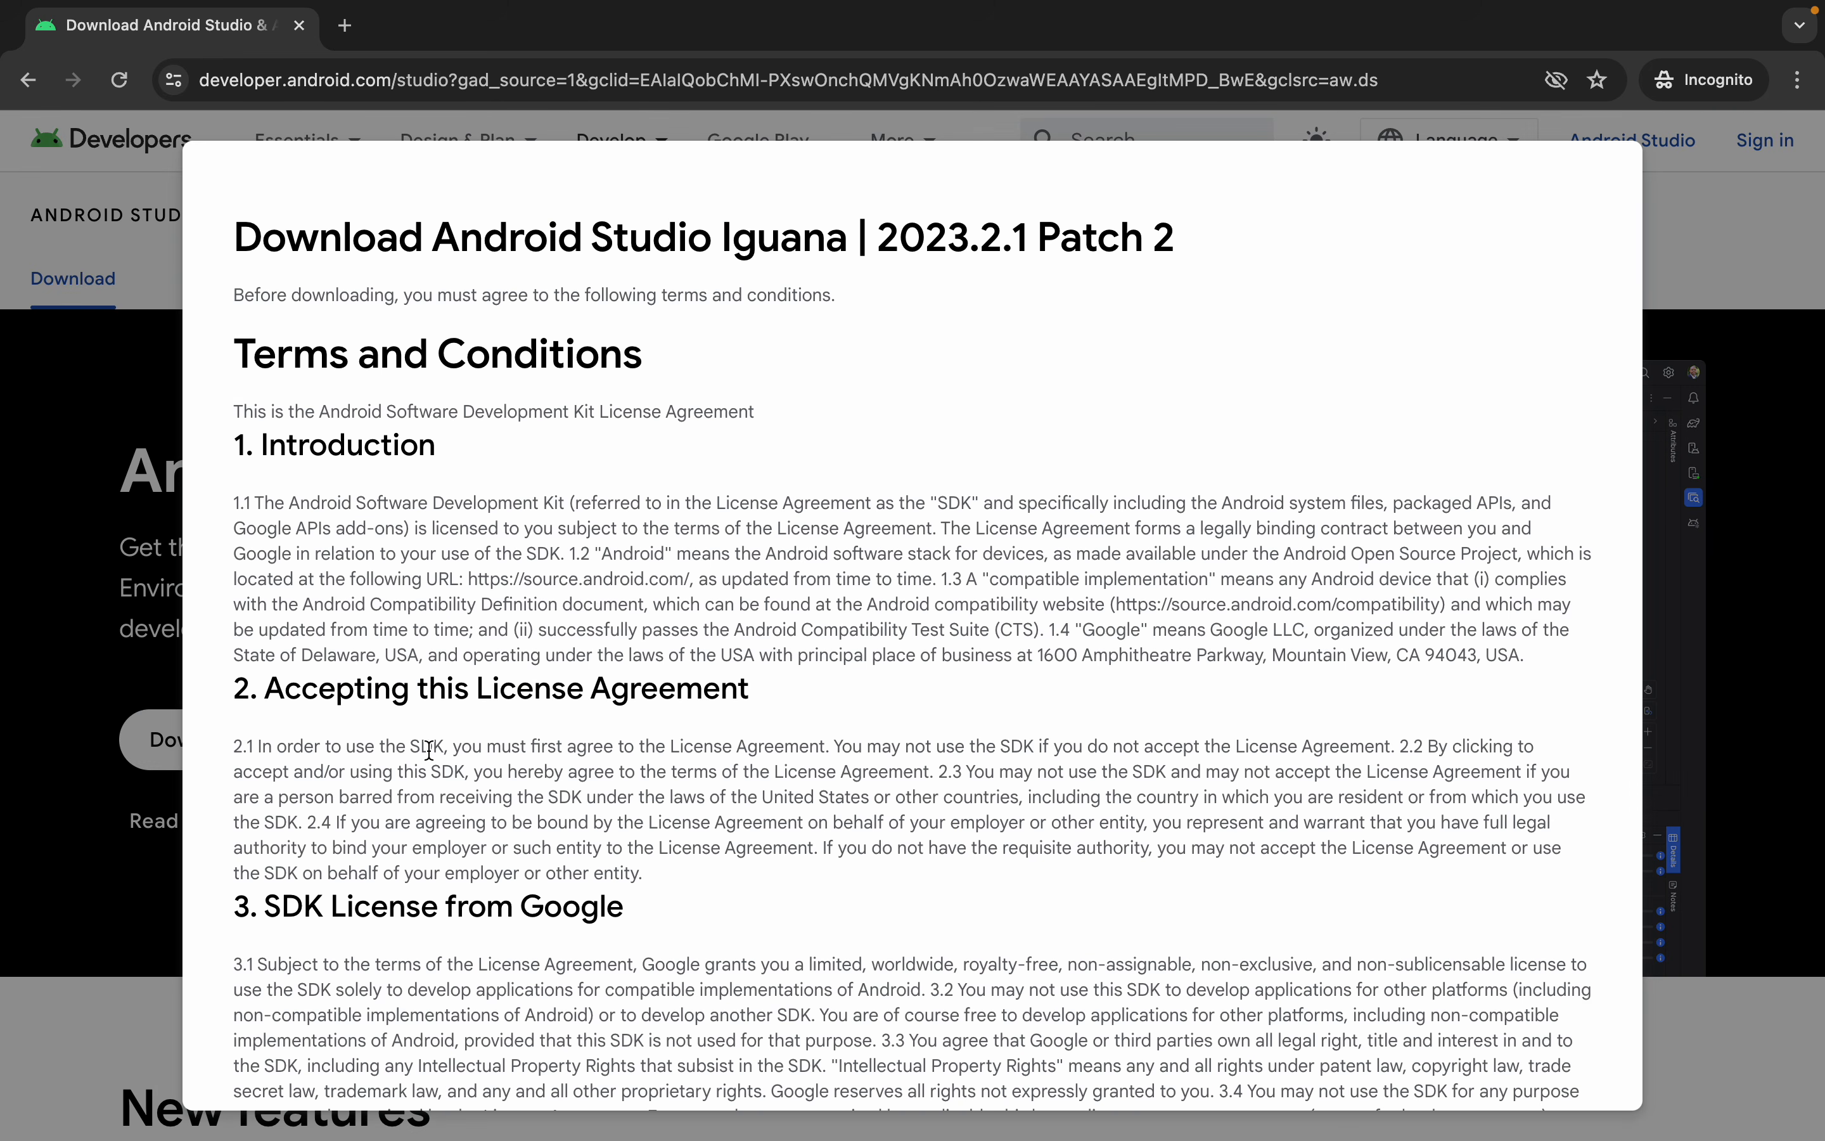
scroll(429, 749, "down", 20)
left_click(445, 738)
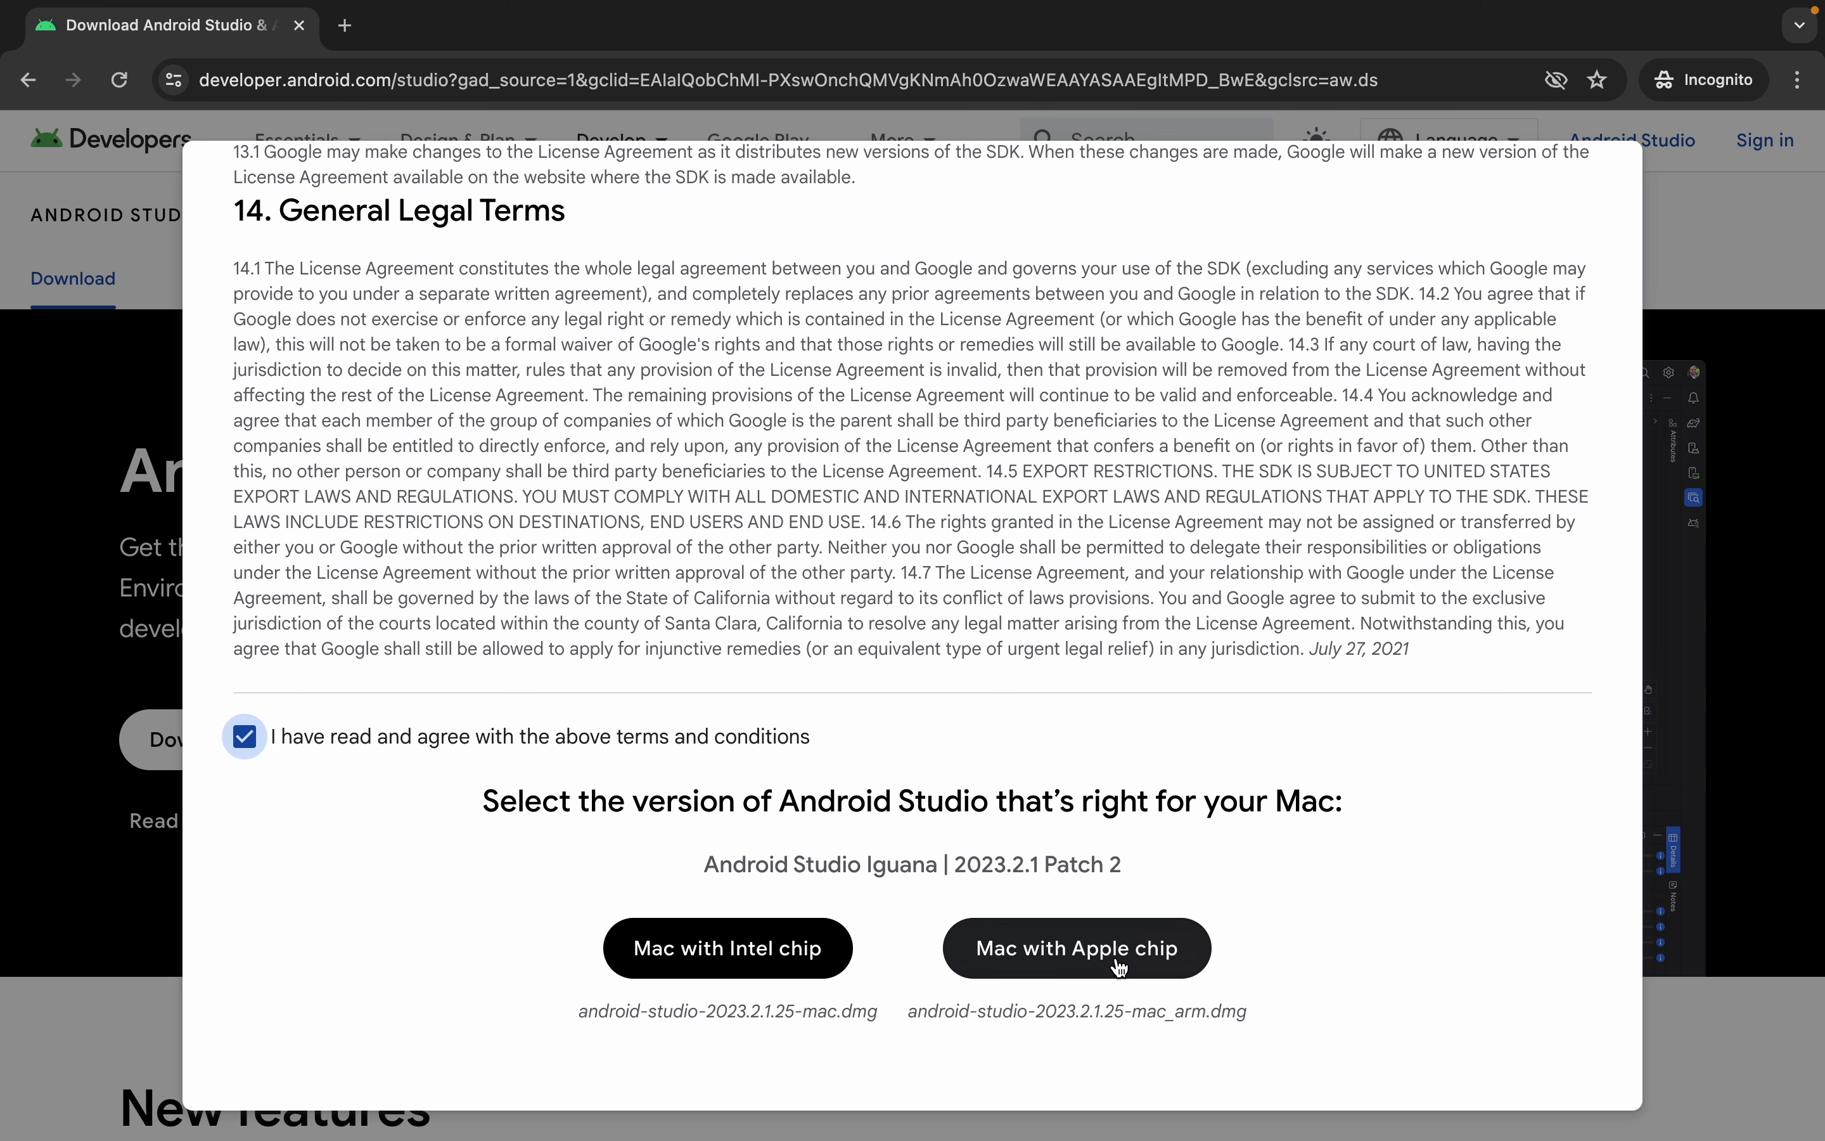
left_click(745, 962)
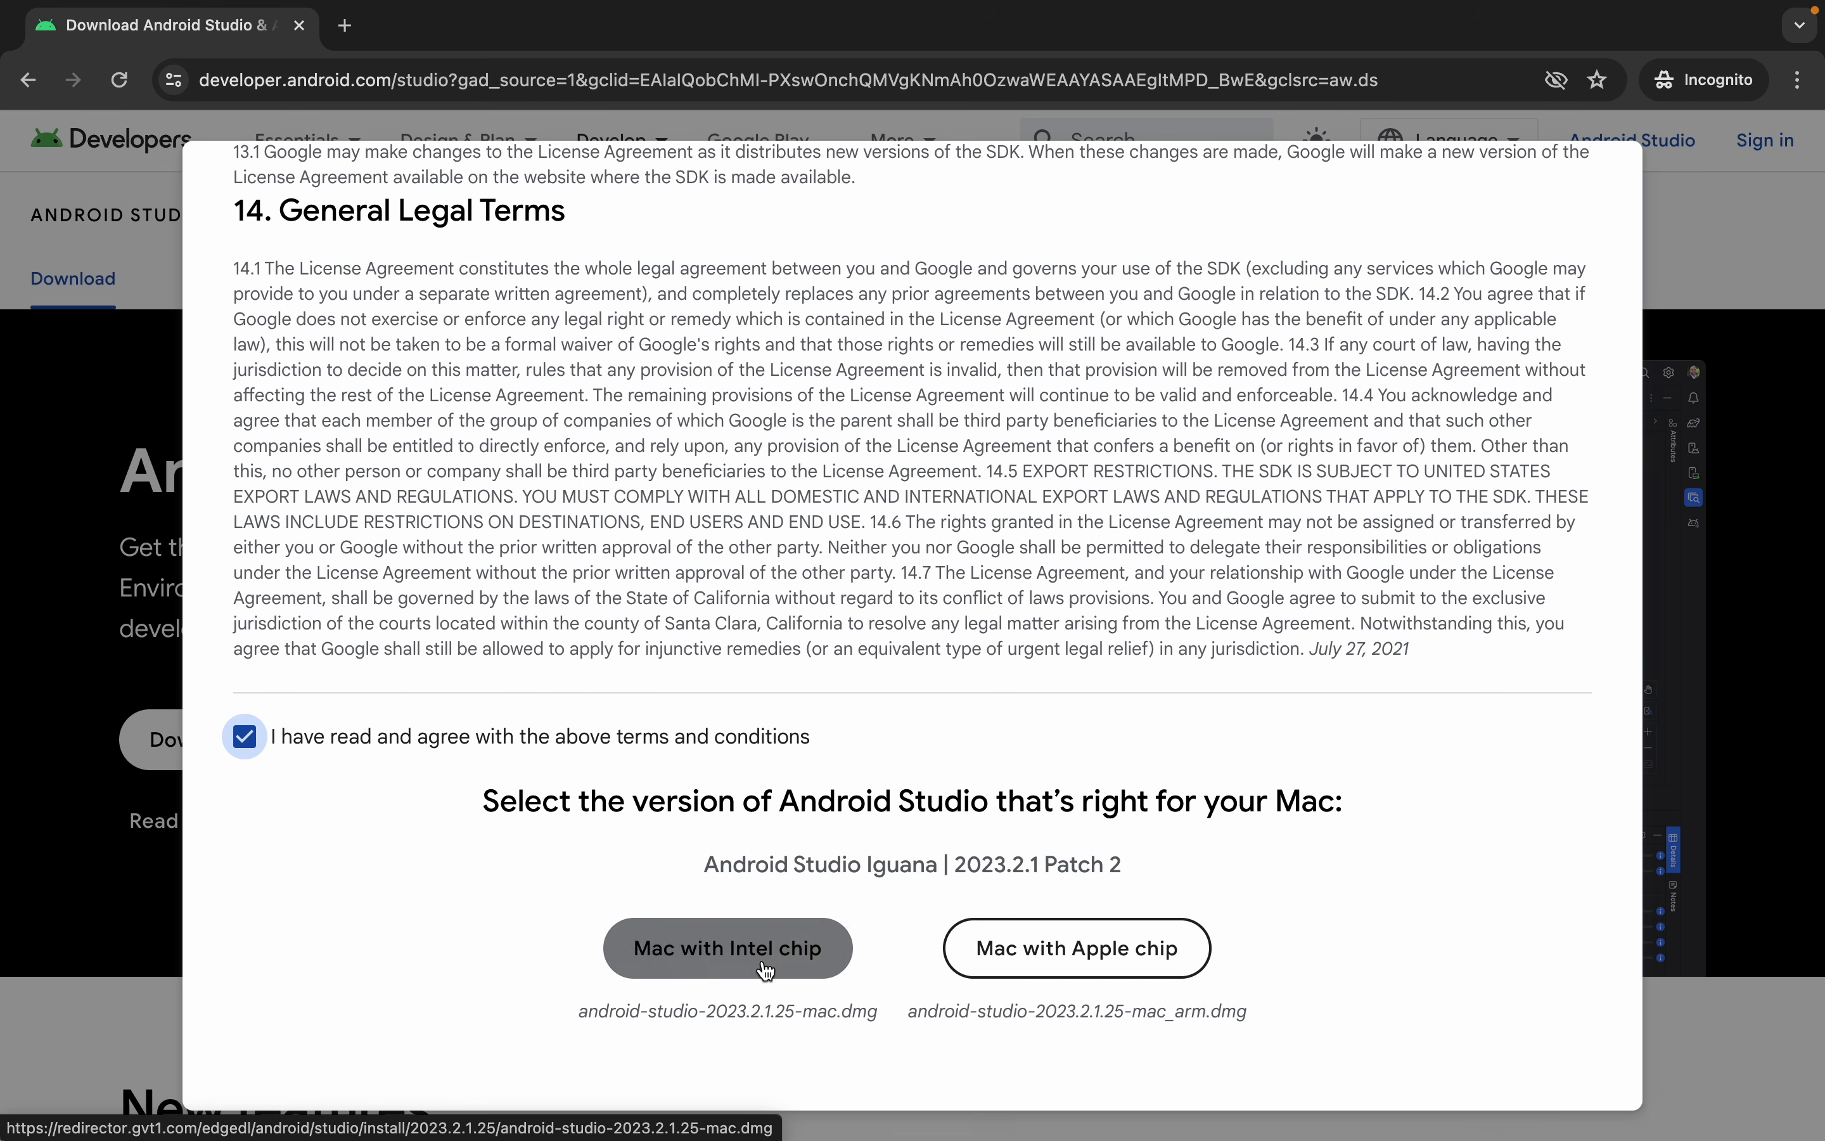
left_click(1067, 955)
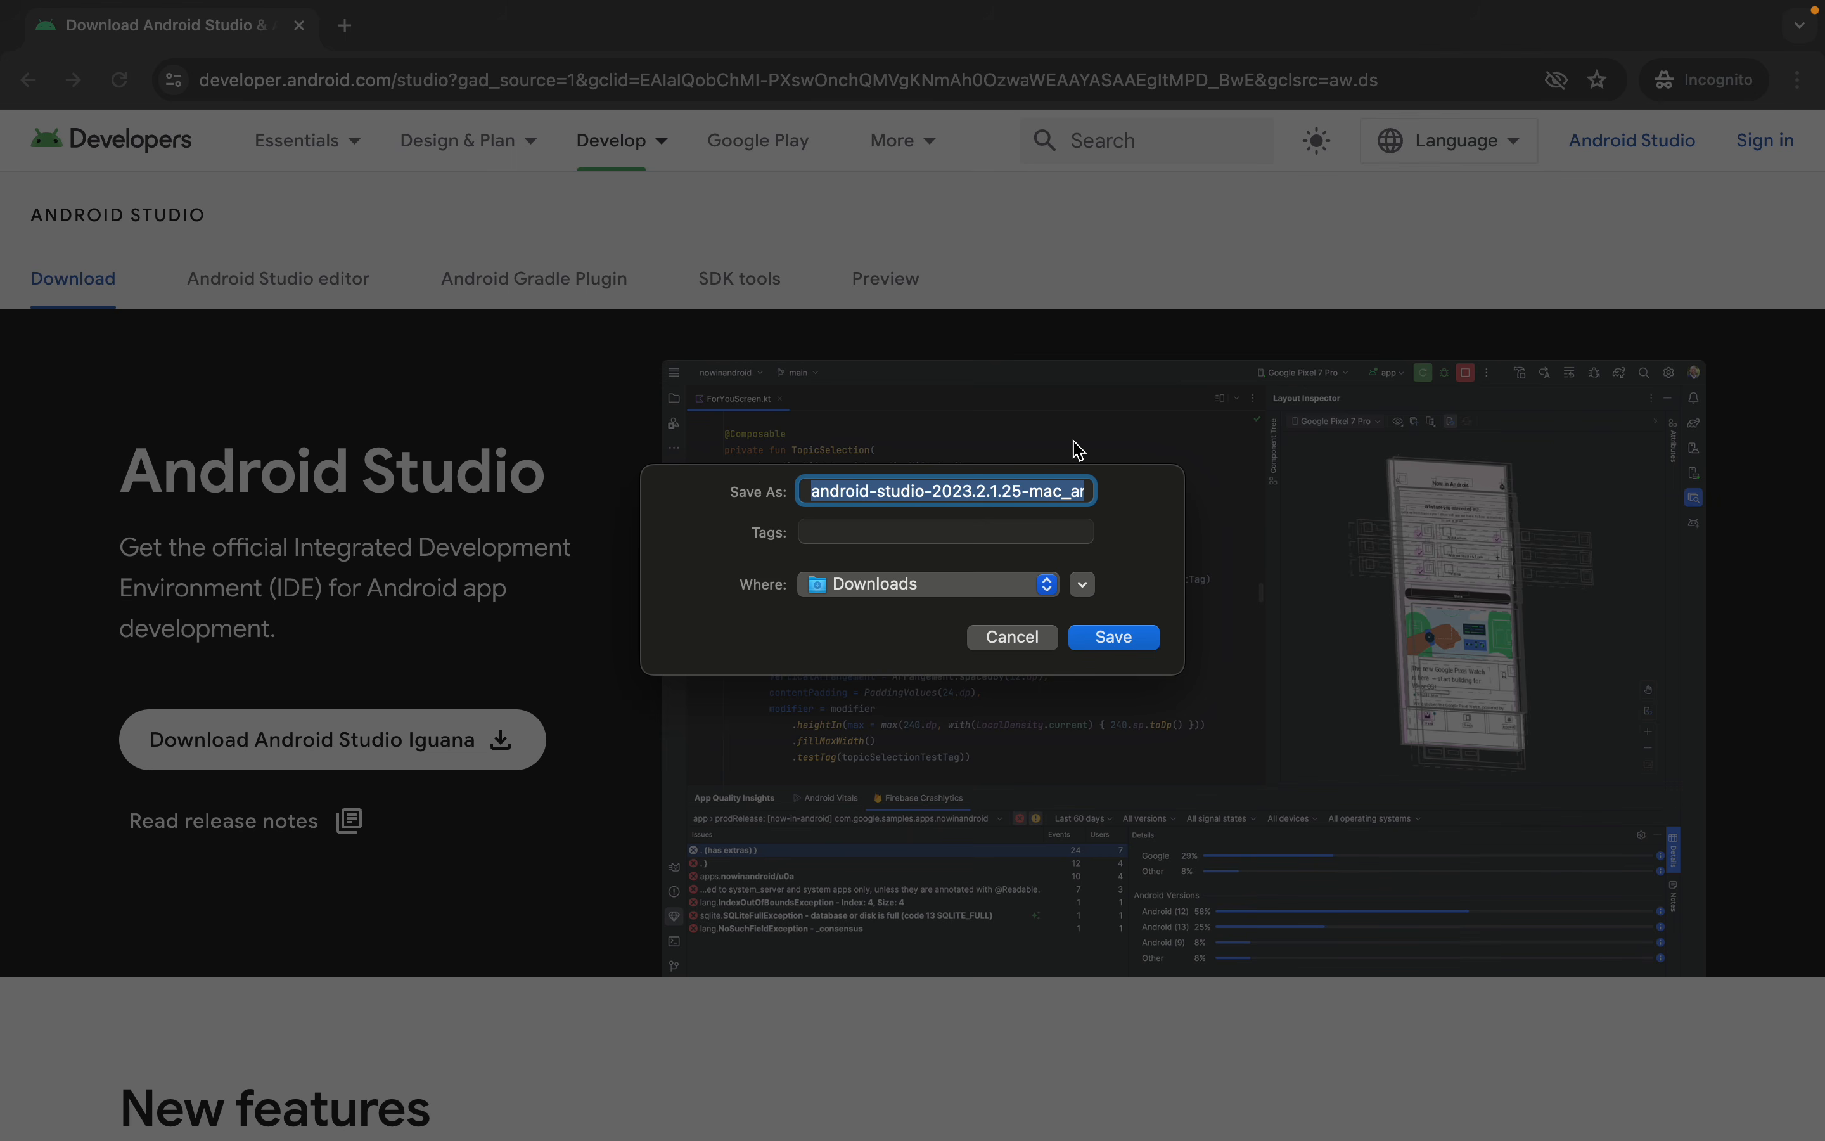
left_click(1095, 637)
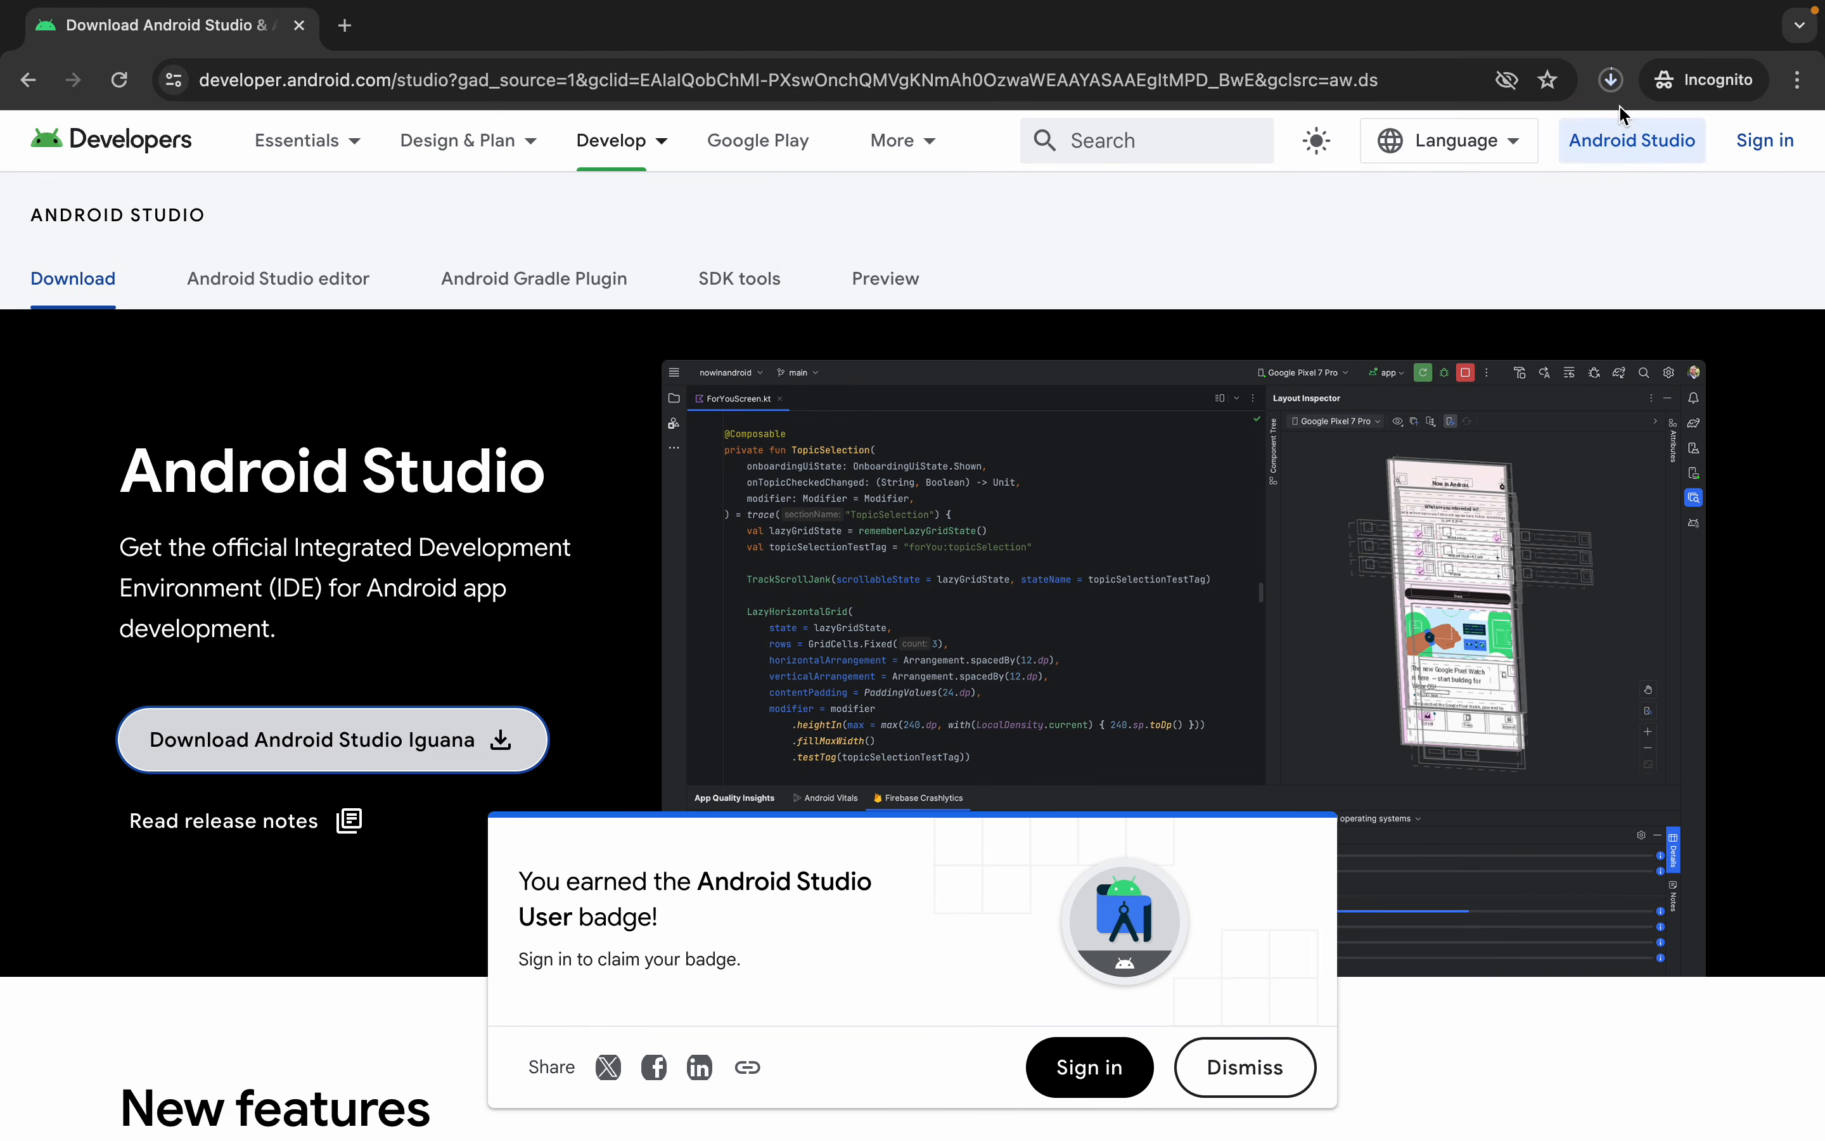
left_click(1611, 81)
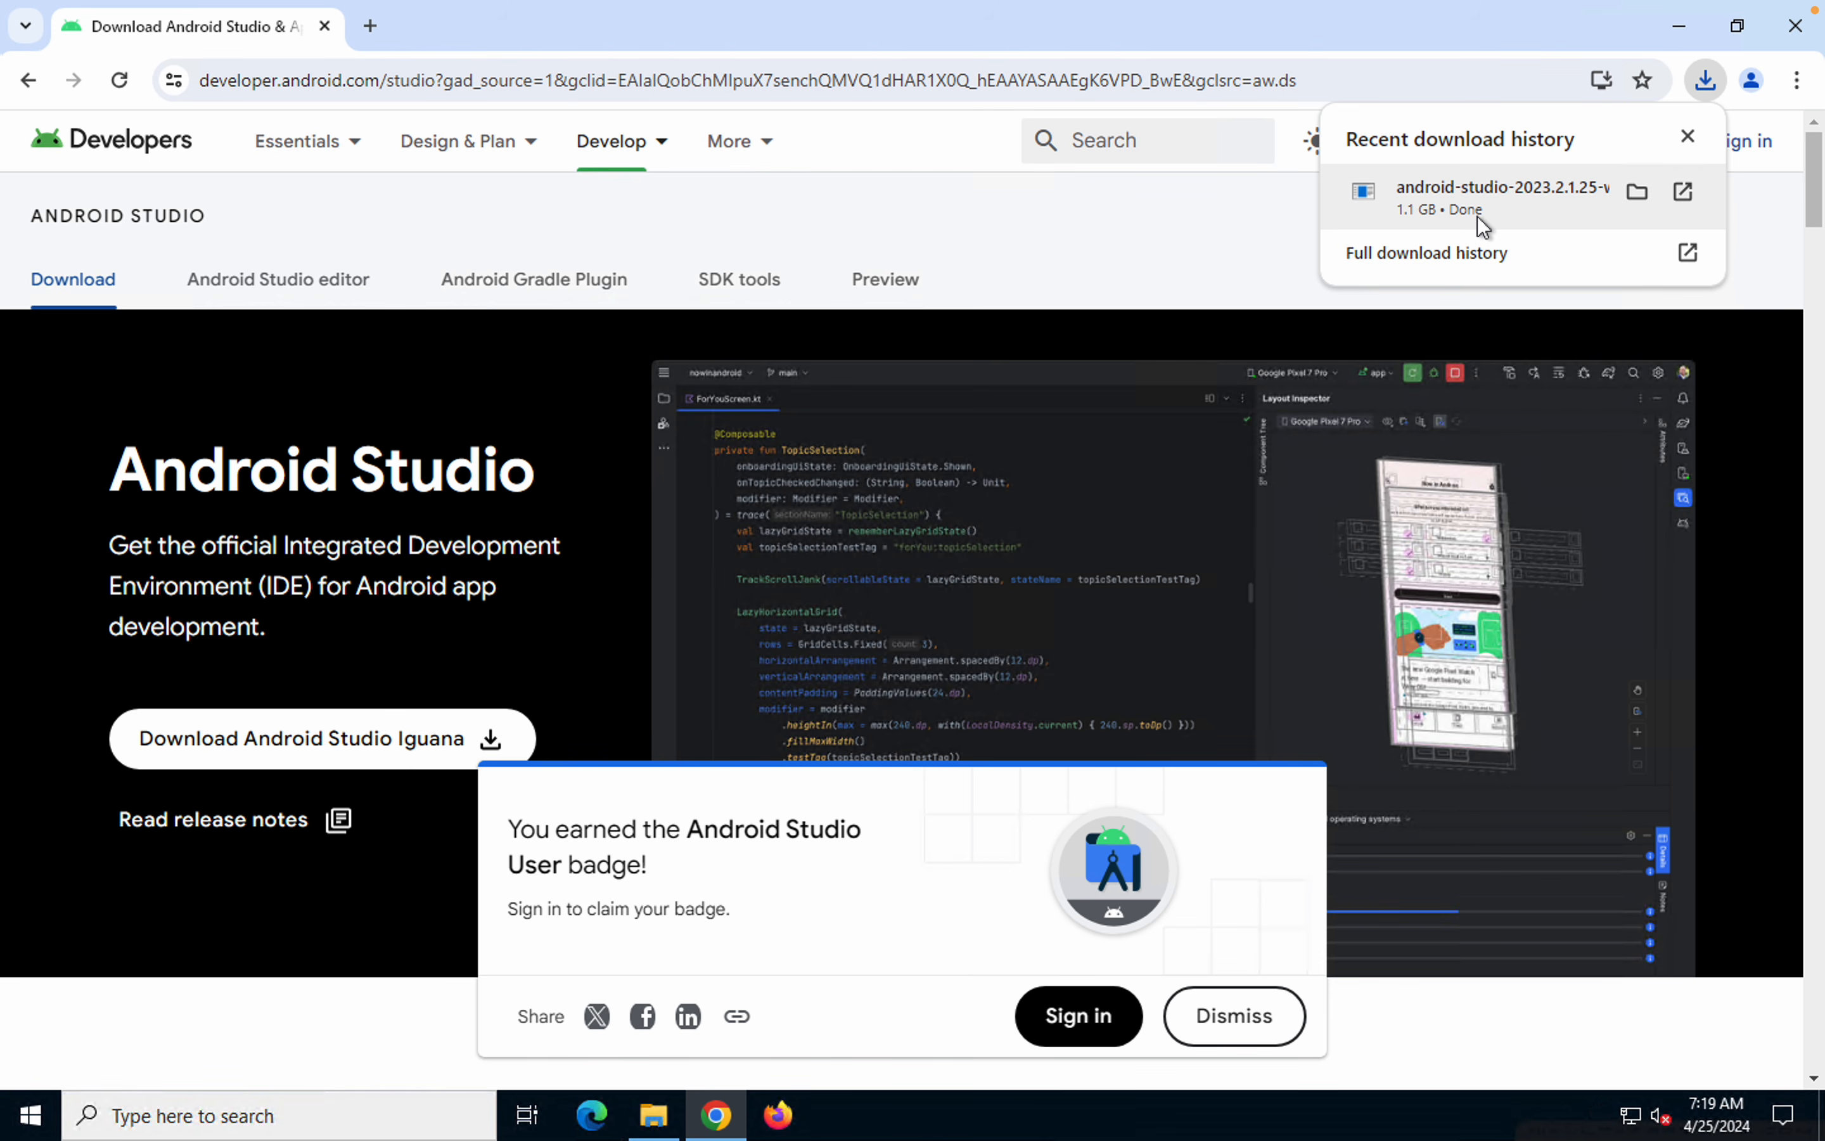
On Windows, show the downloaded Android Studio installer in its folder, and highlight Step 2 in the Appium 2 Google Docs notes
left_click(1639, 193)
left_click(1679, 28)
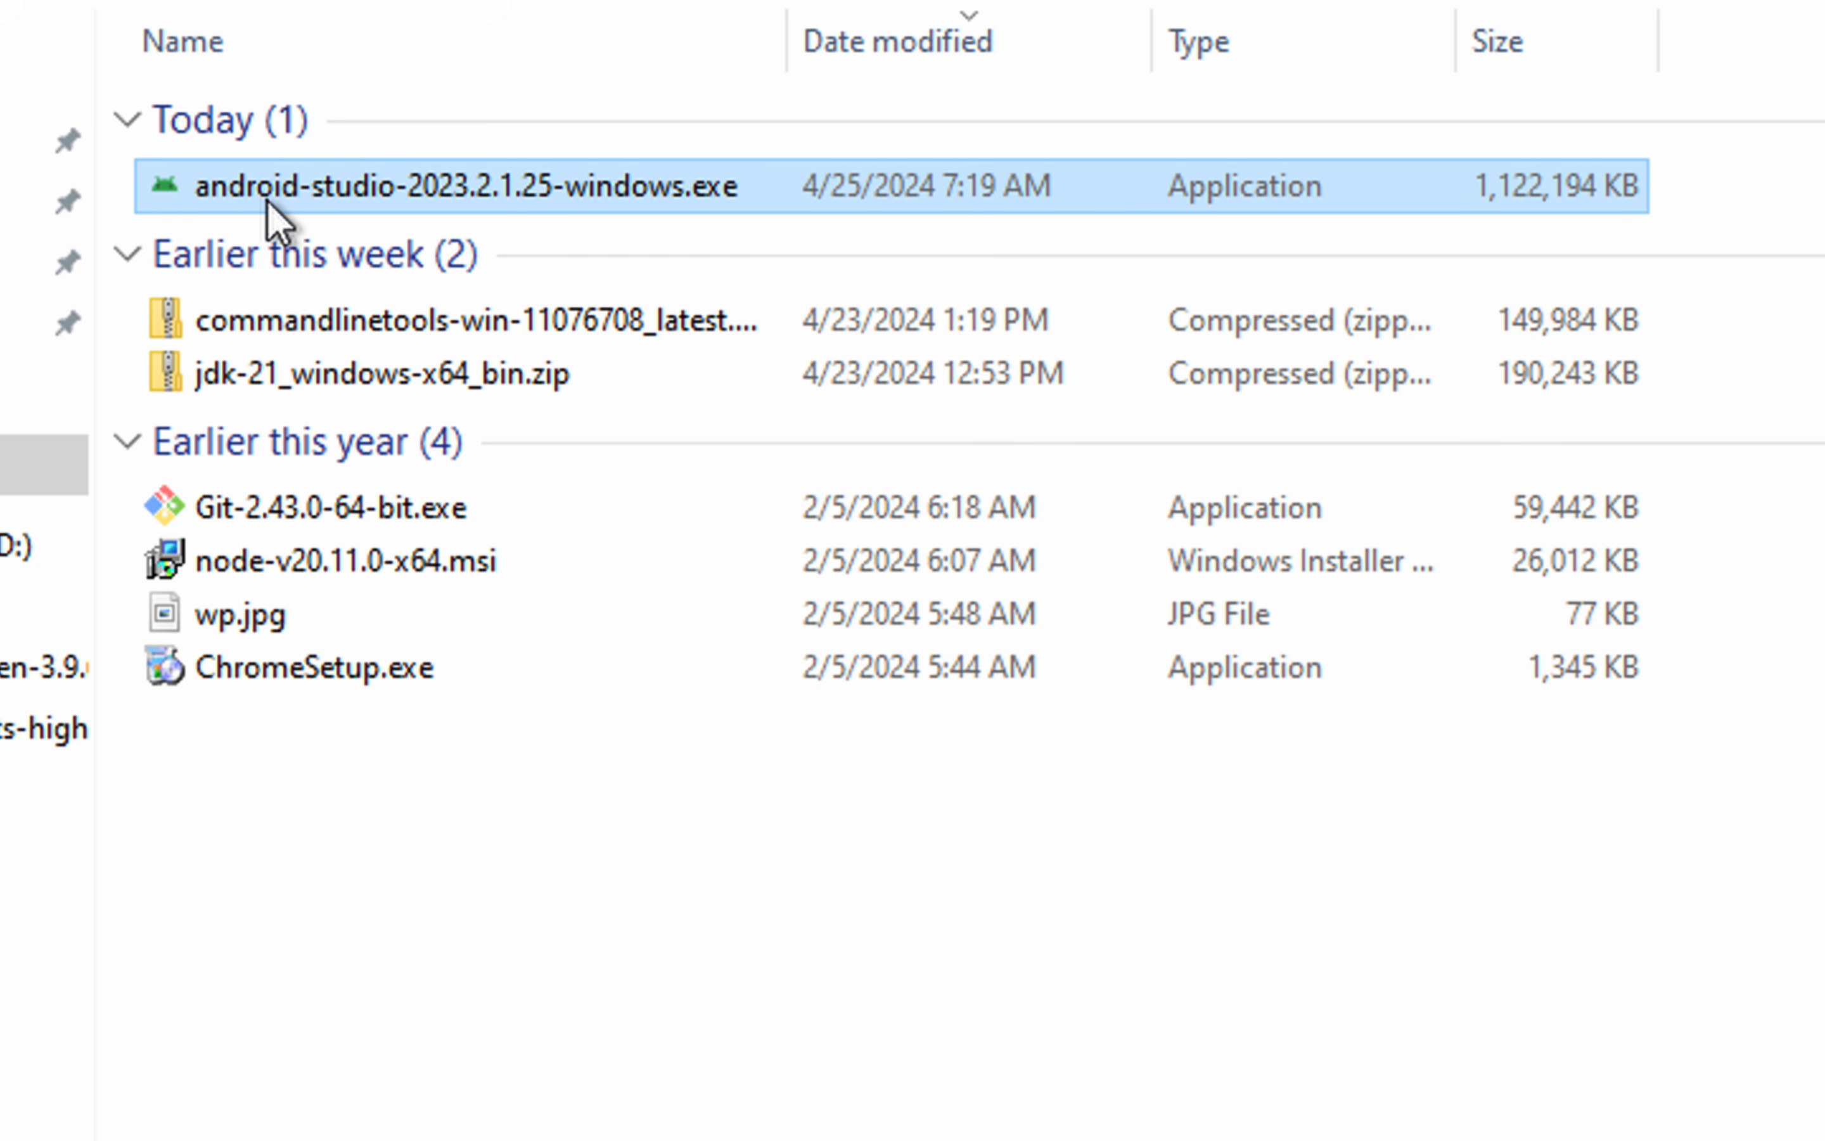
mouse_move(267, 200)
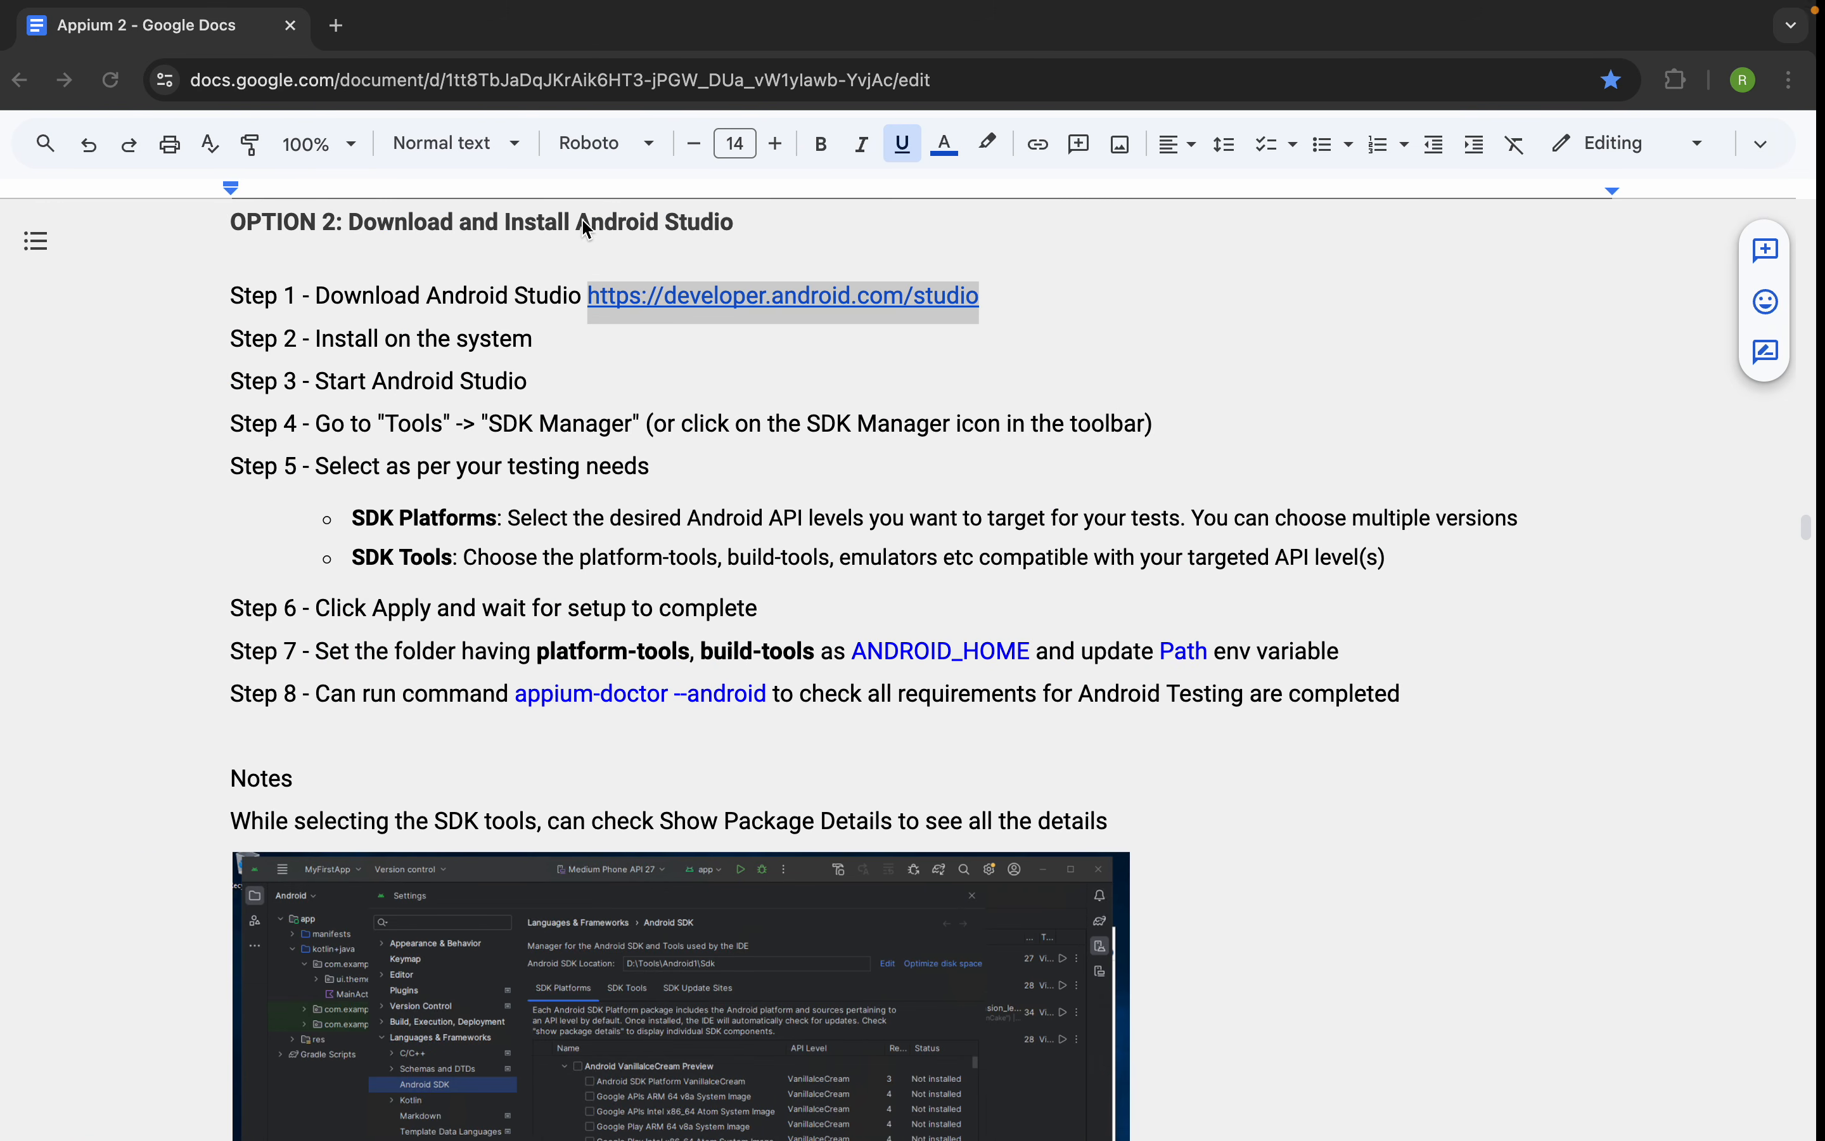
left_click_drag(559, 336, 337, 329)
left_click_drag(534, 379, 236, 355)
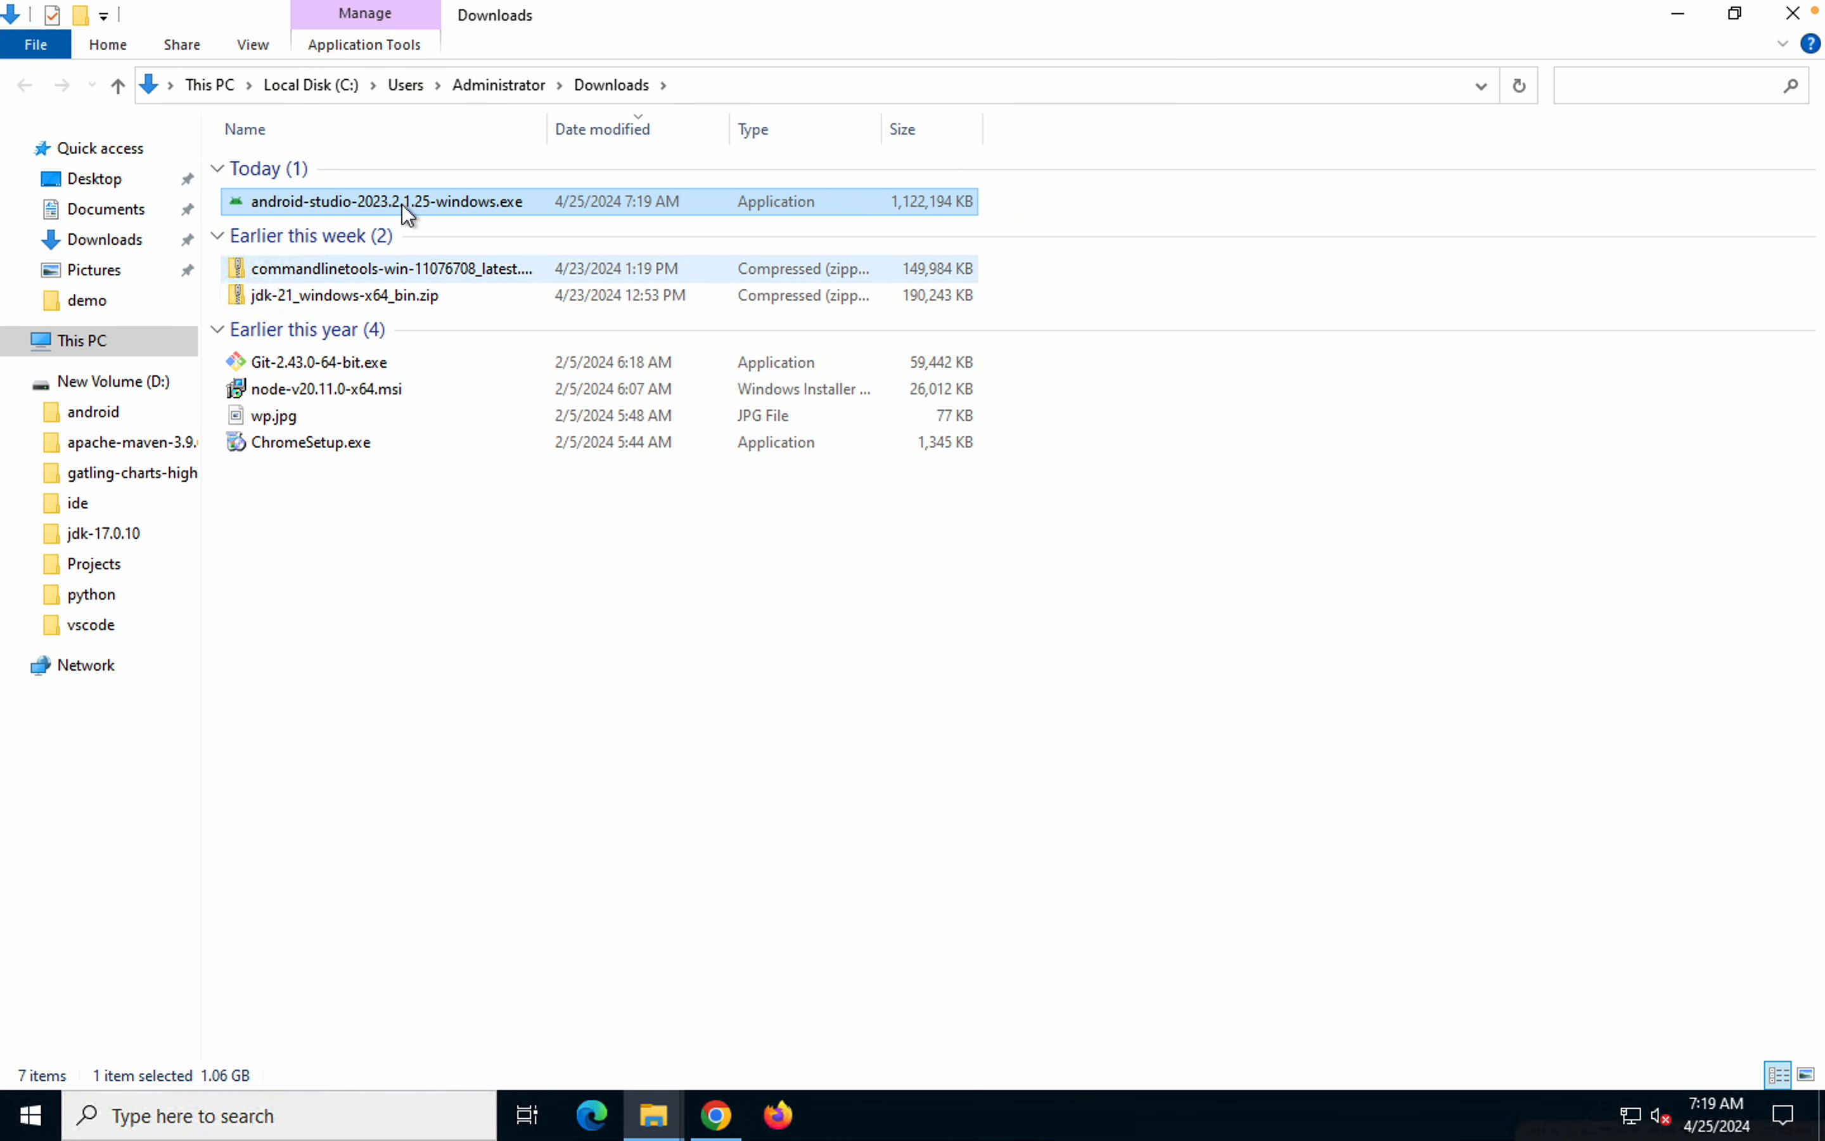
Launch android-studio-2023.2.1.25-windows.exe and, with the other windows minimized, continue past the setup's welcome page
double_click(402, 202)
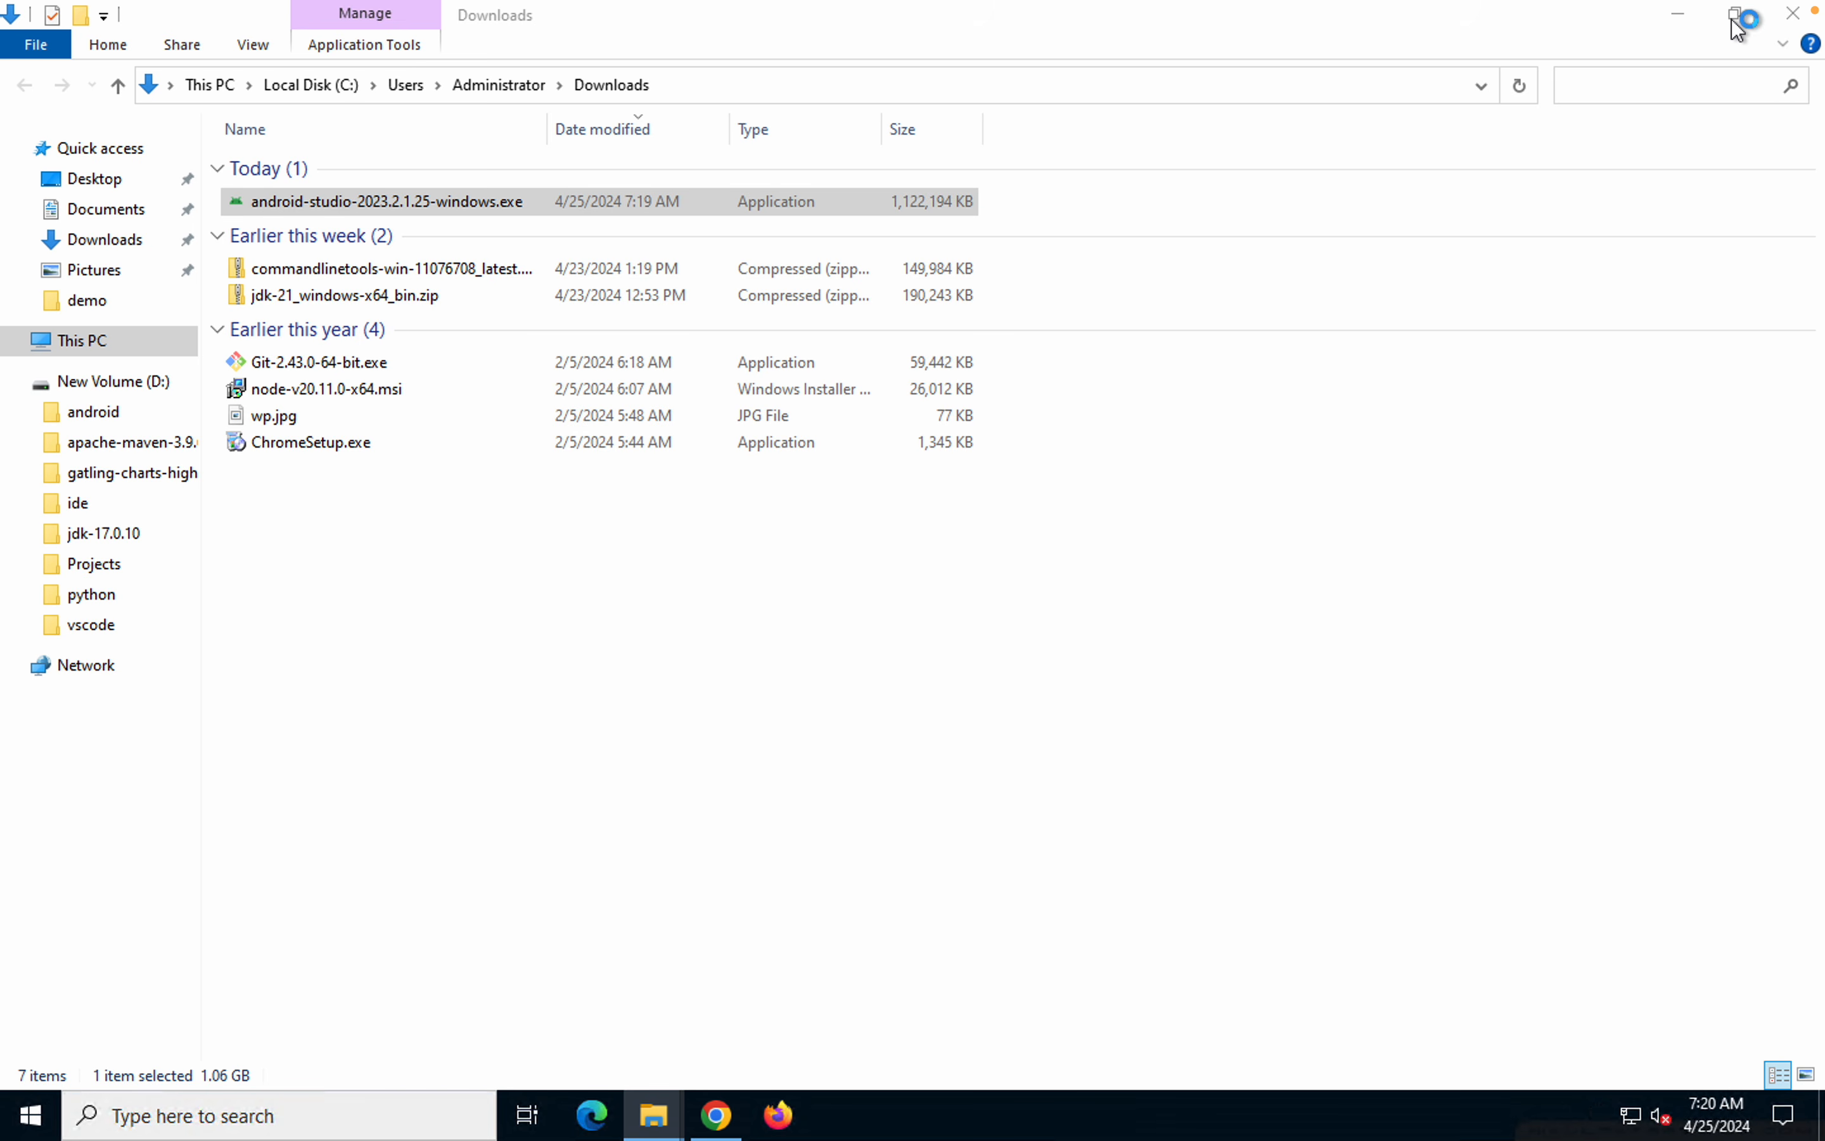
mouse_move(1095, 3)
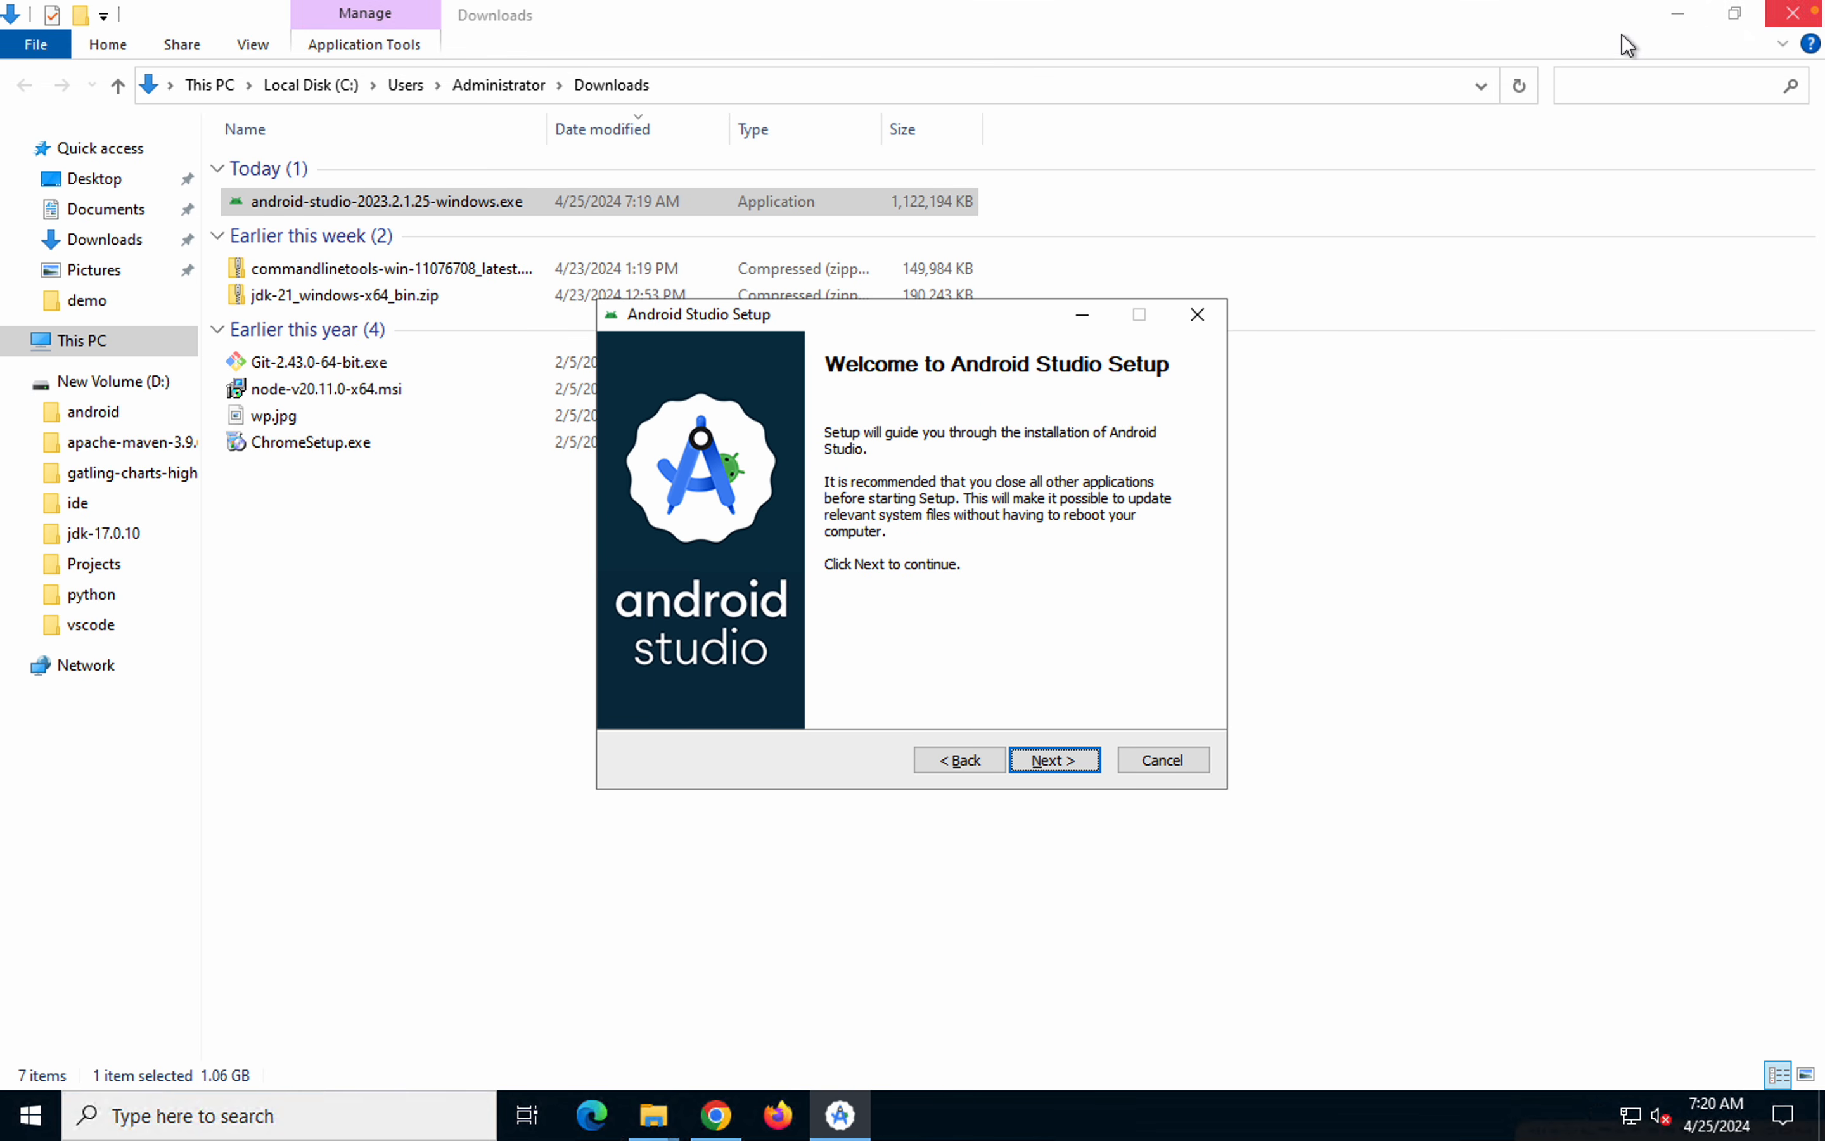
left_click(1678, 14)
left_click(1678, 25)
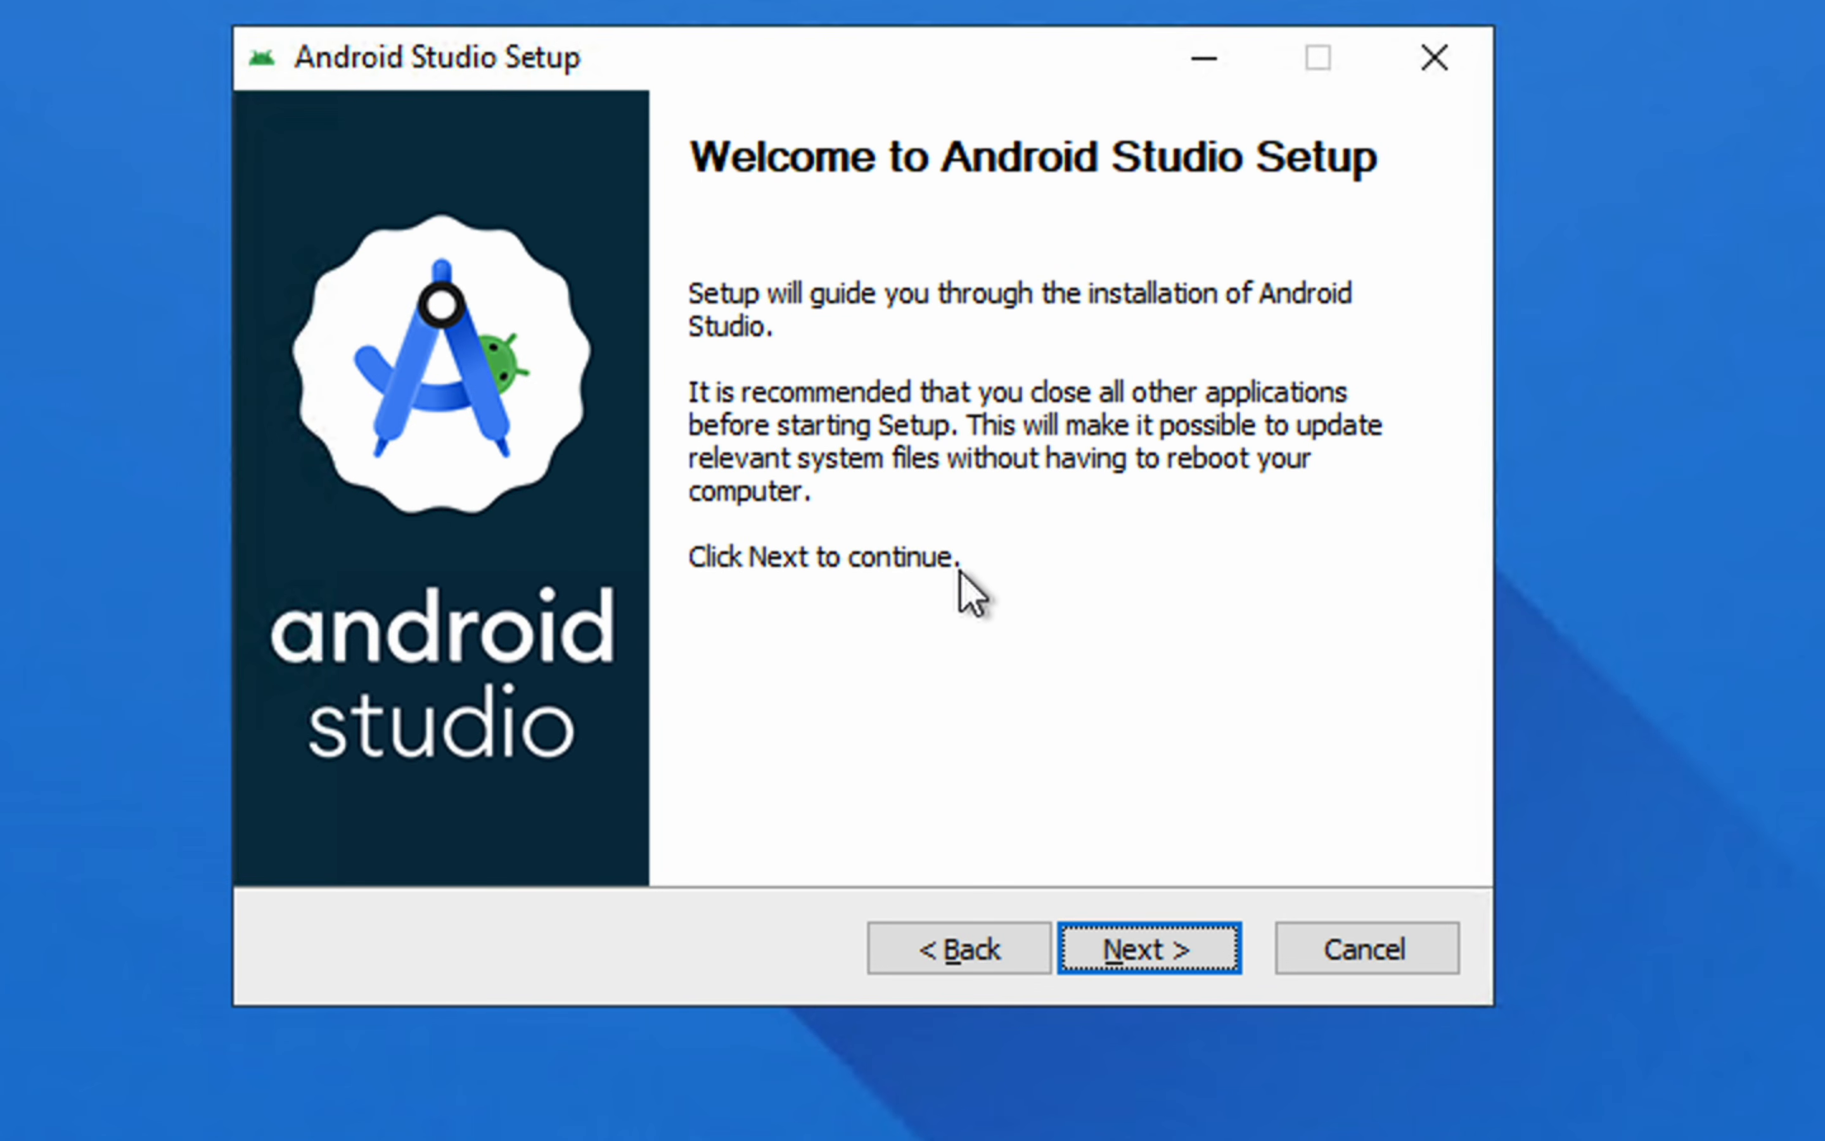
left_click(1122, 944)
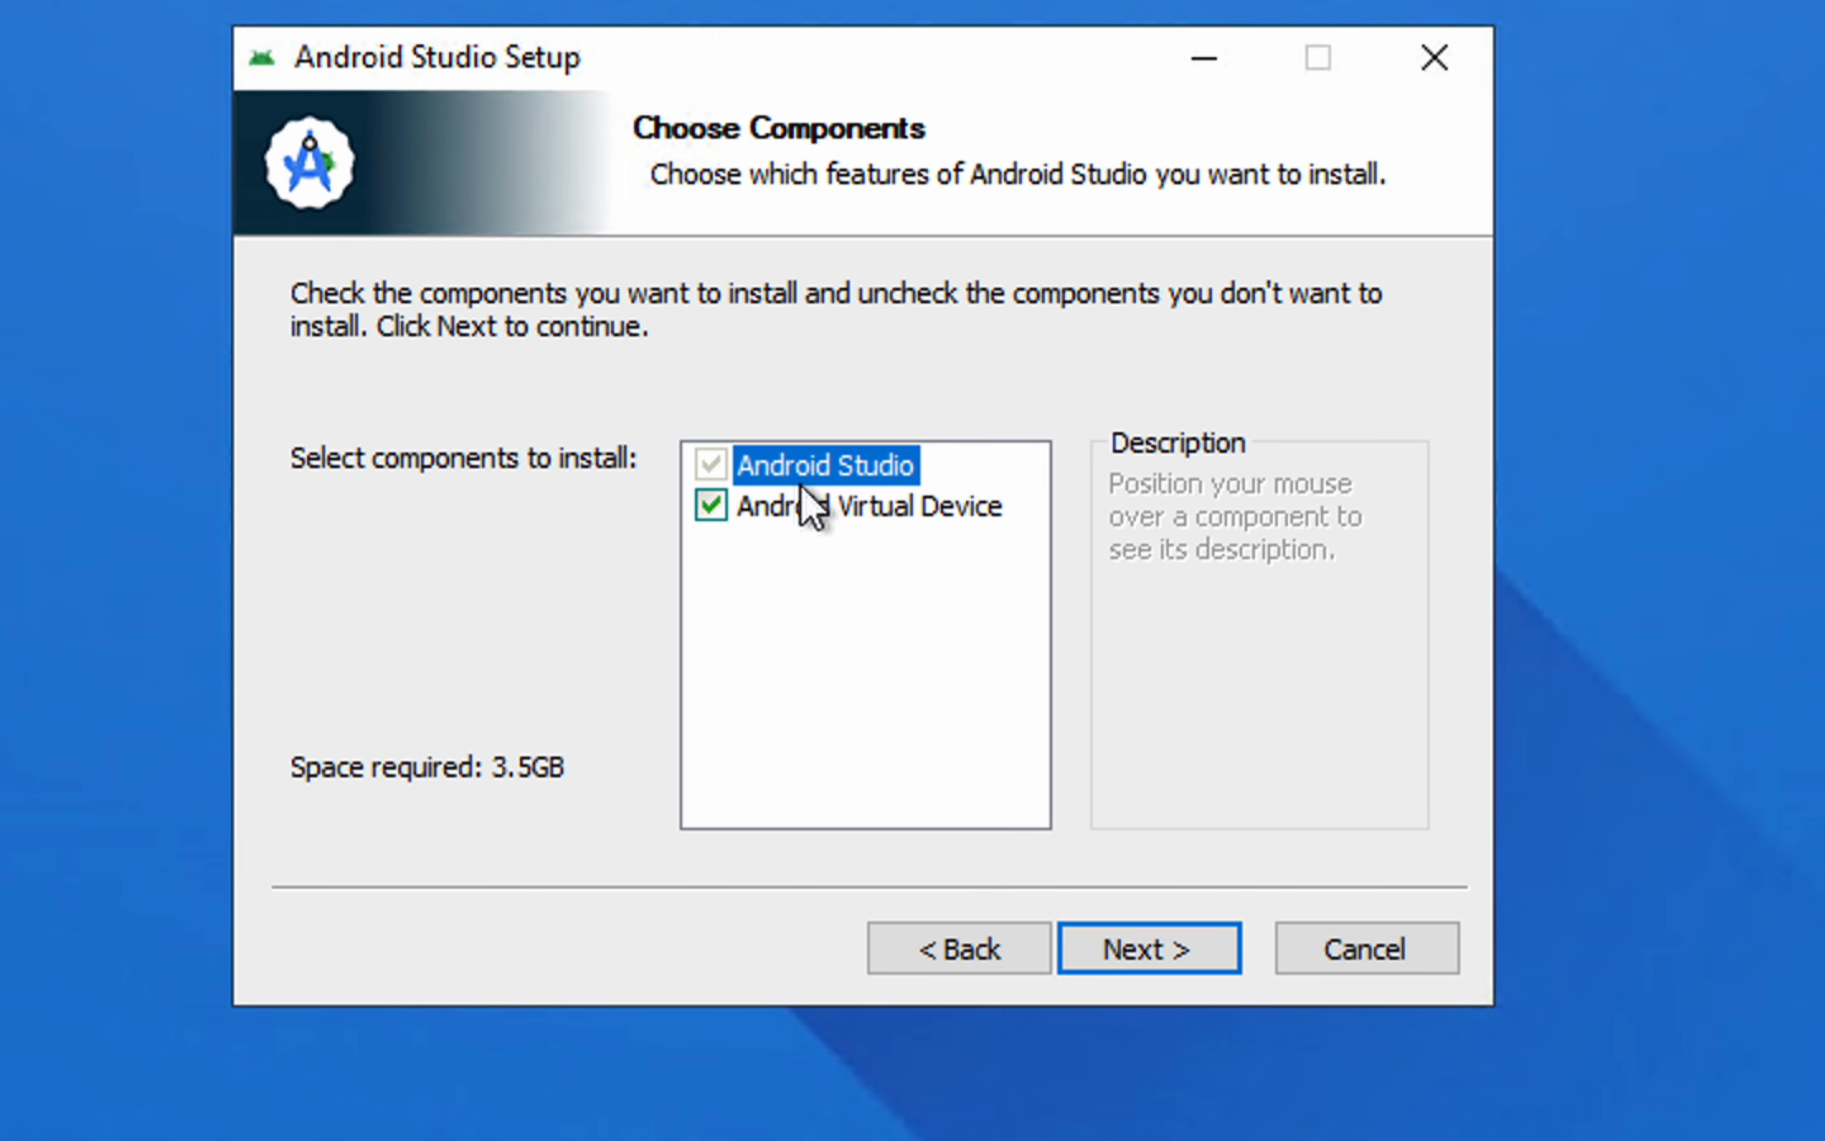
Compare the space required with and without the Android Virtual Device component, leaving the component selected
mouse_move(886, 521)
left_click_drag(270, 732, 607, 803)
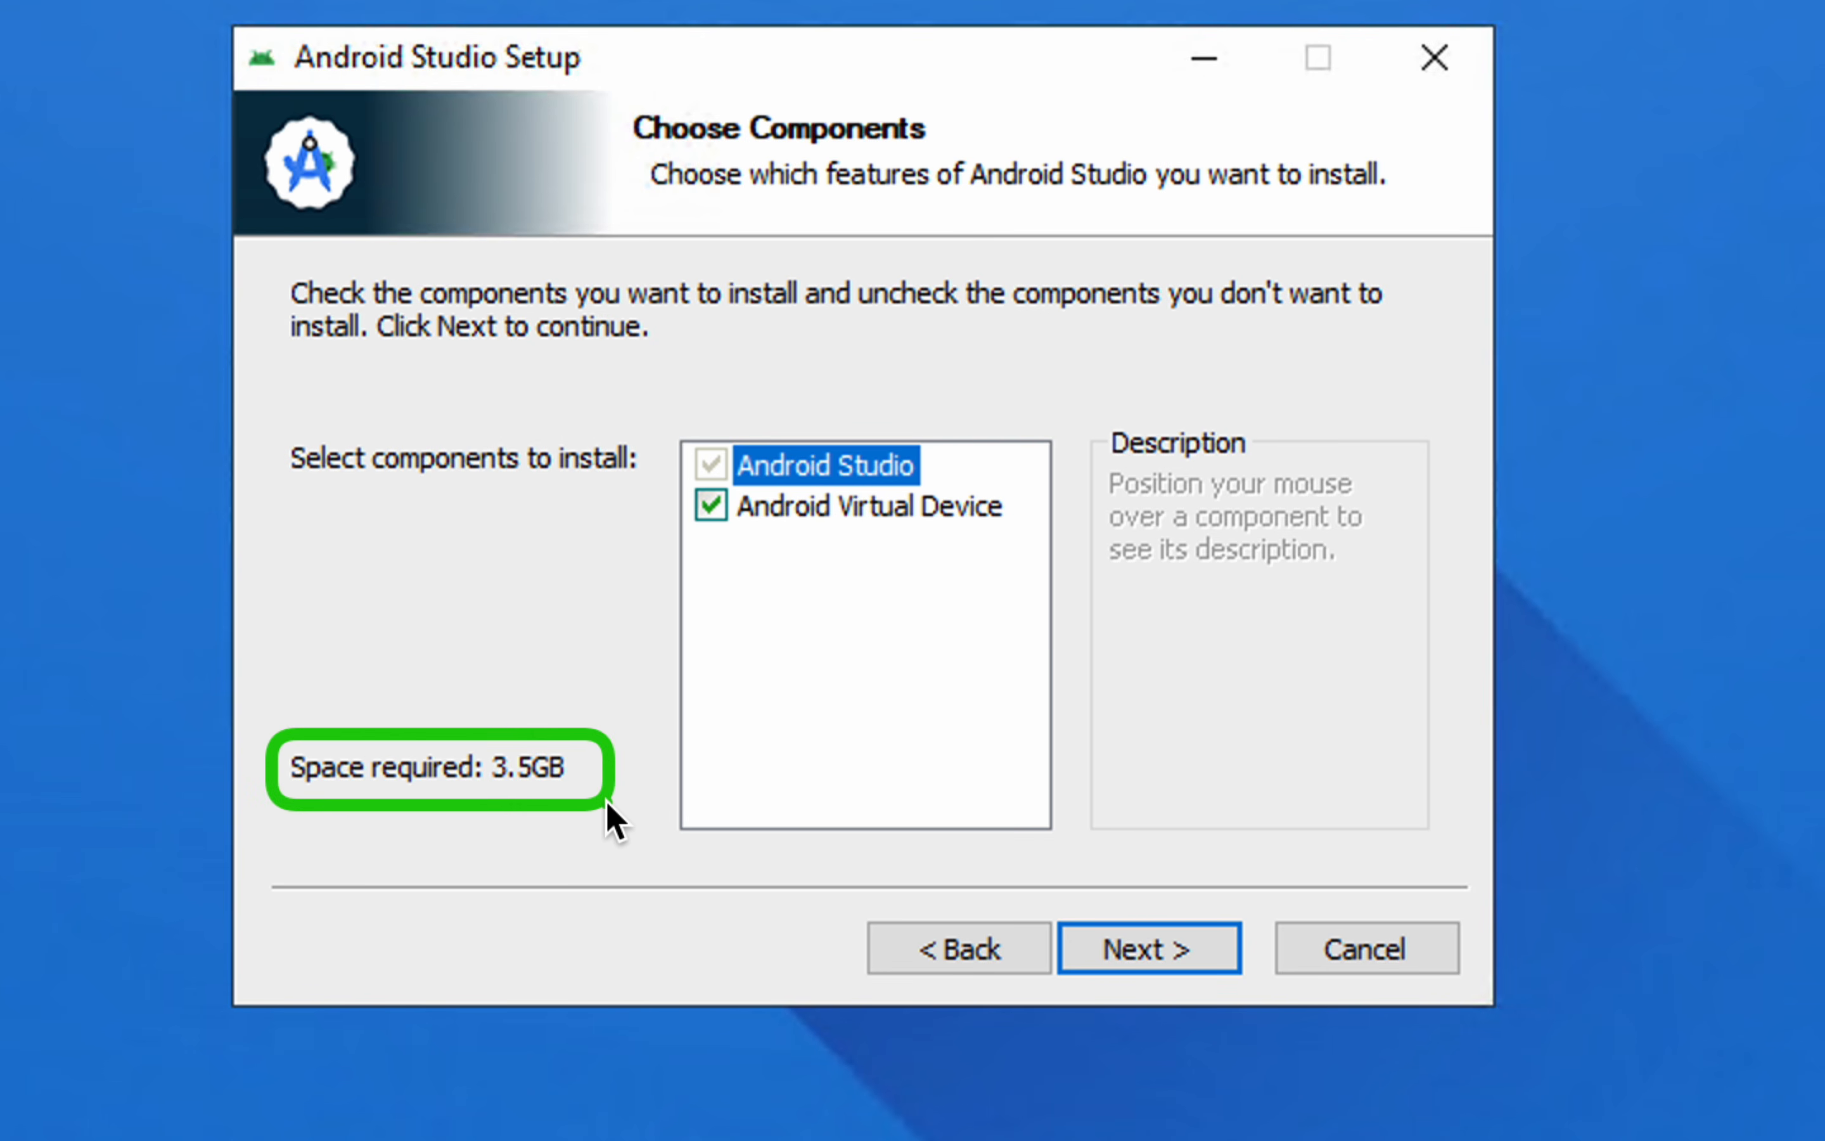
left_click(722, 504)
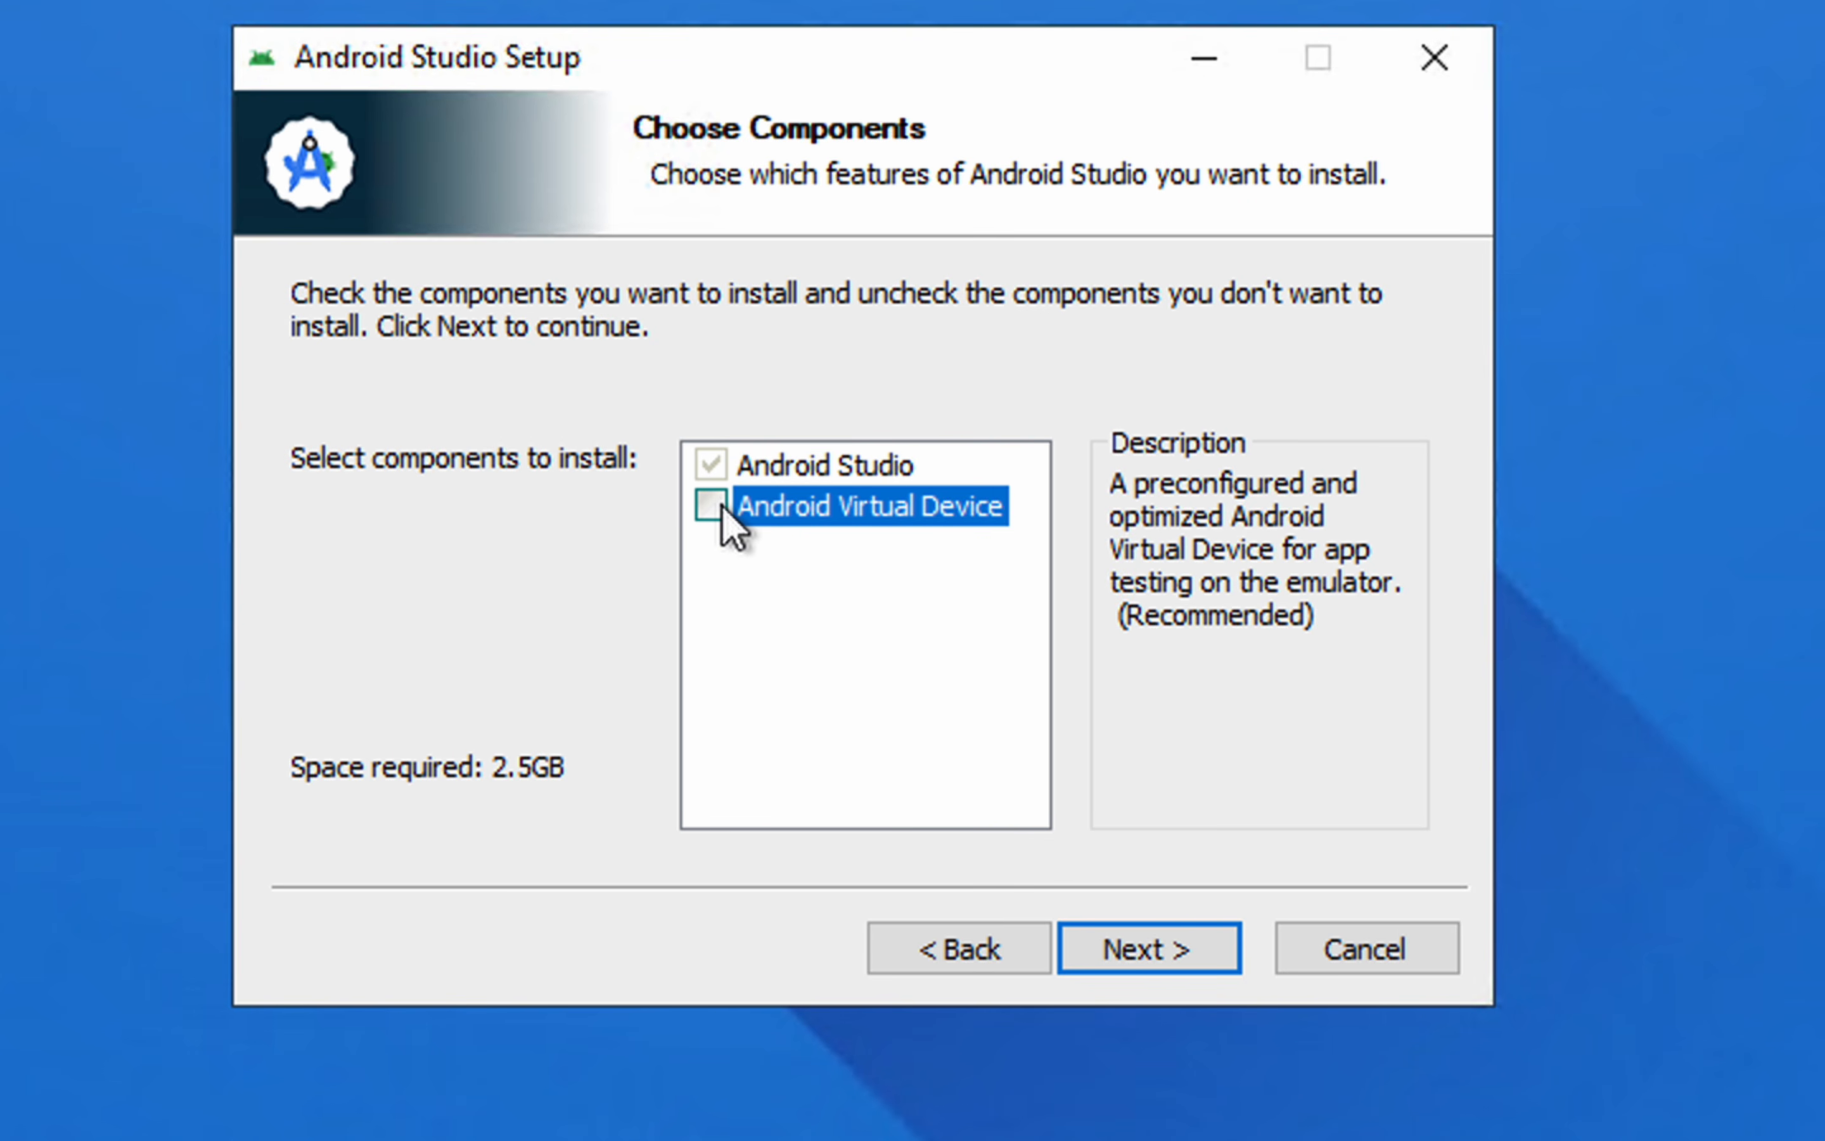
key("ctrl+a")
left_click_drag(341, 732, 610, 799)
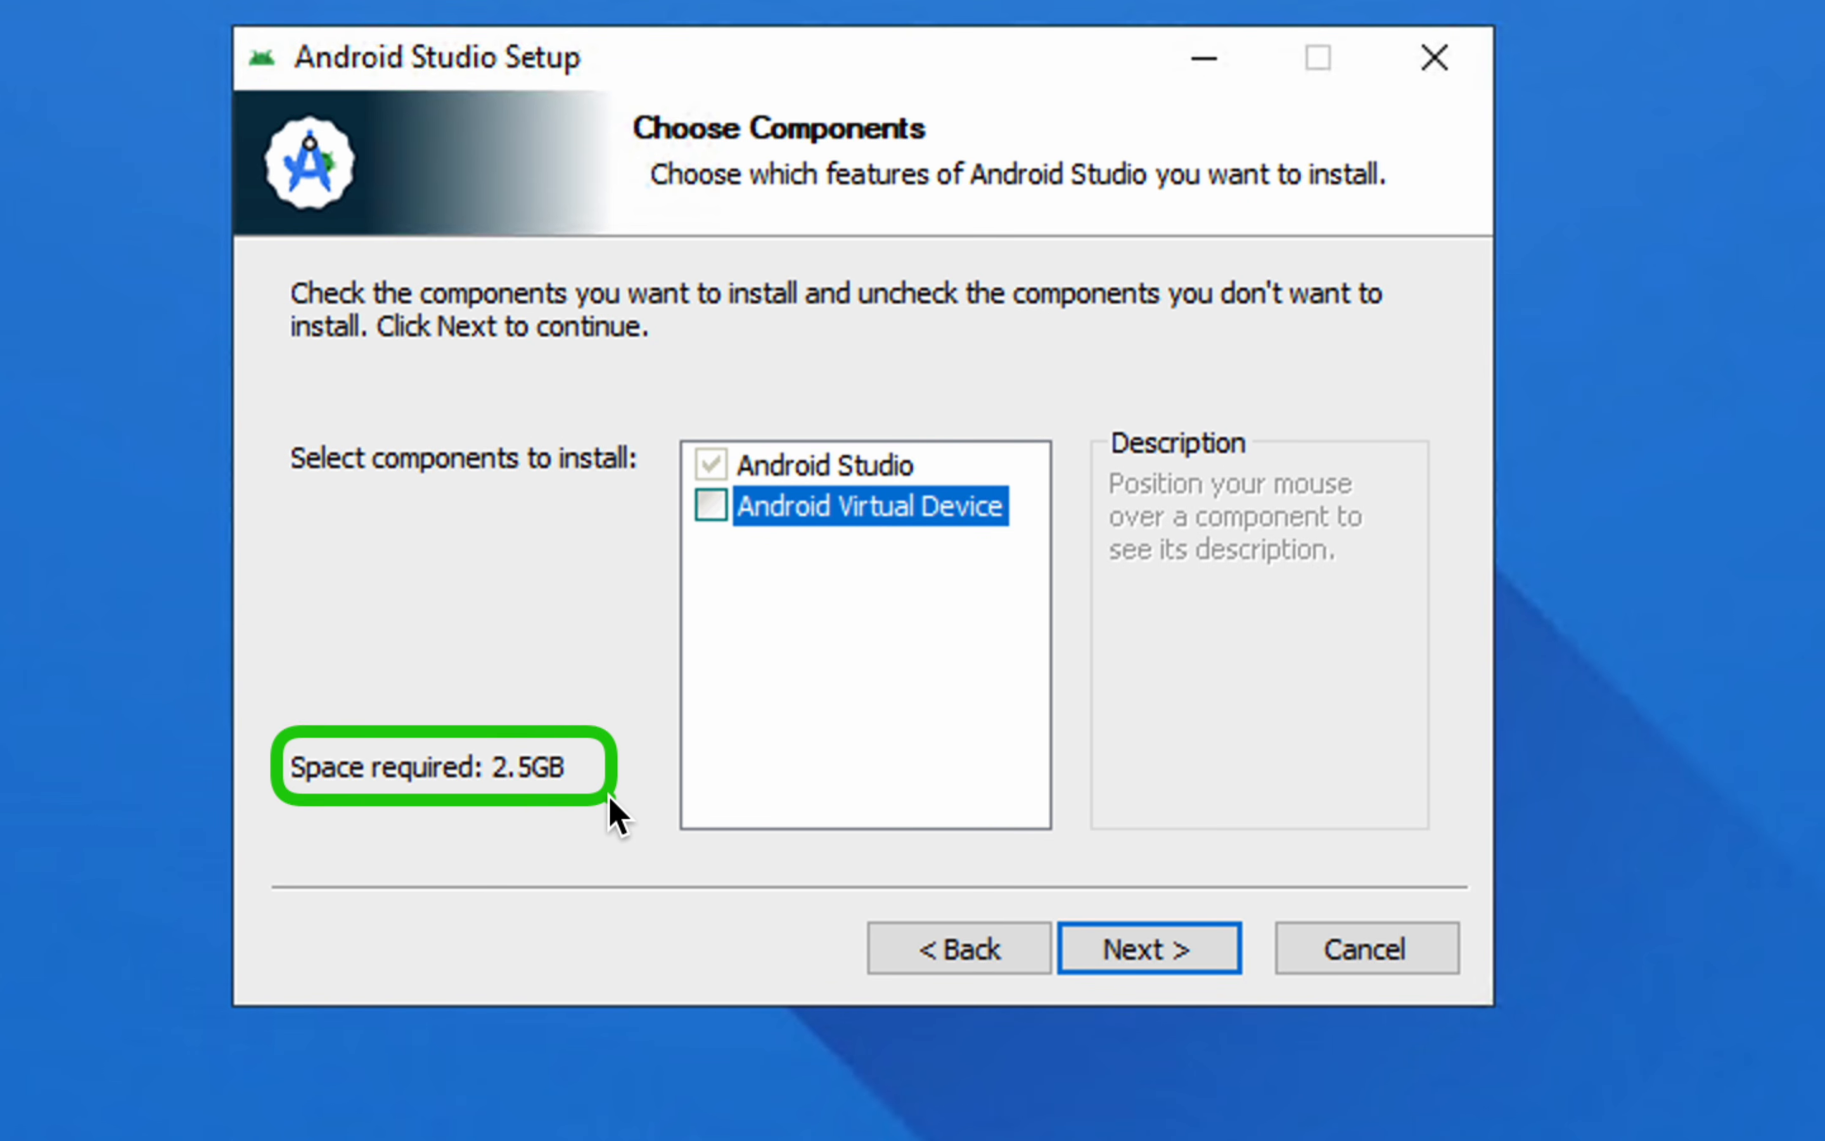
key("Escape")
left_click(711, 506)
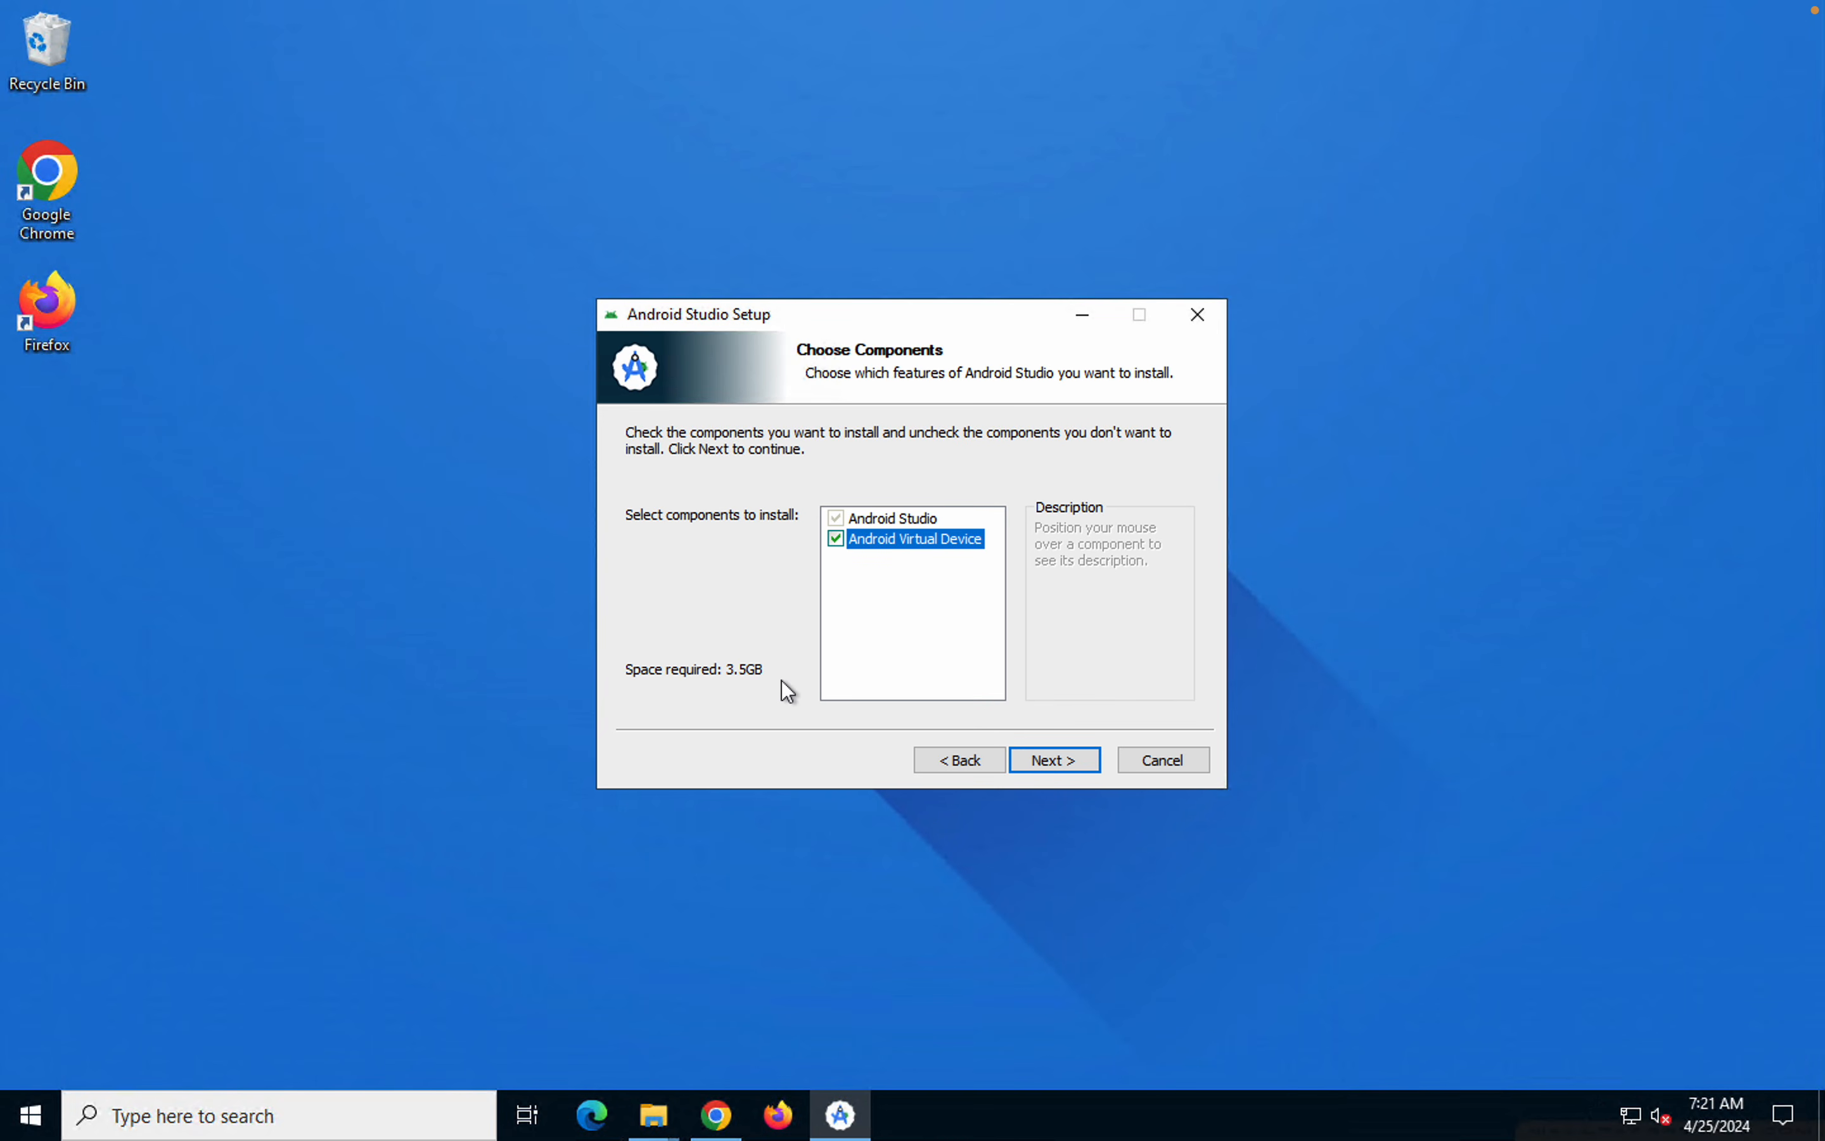
Check the free space on the C: and D: drives in File Explorer's This PC view, and minimize that window
left_click(656, 1126)
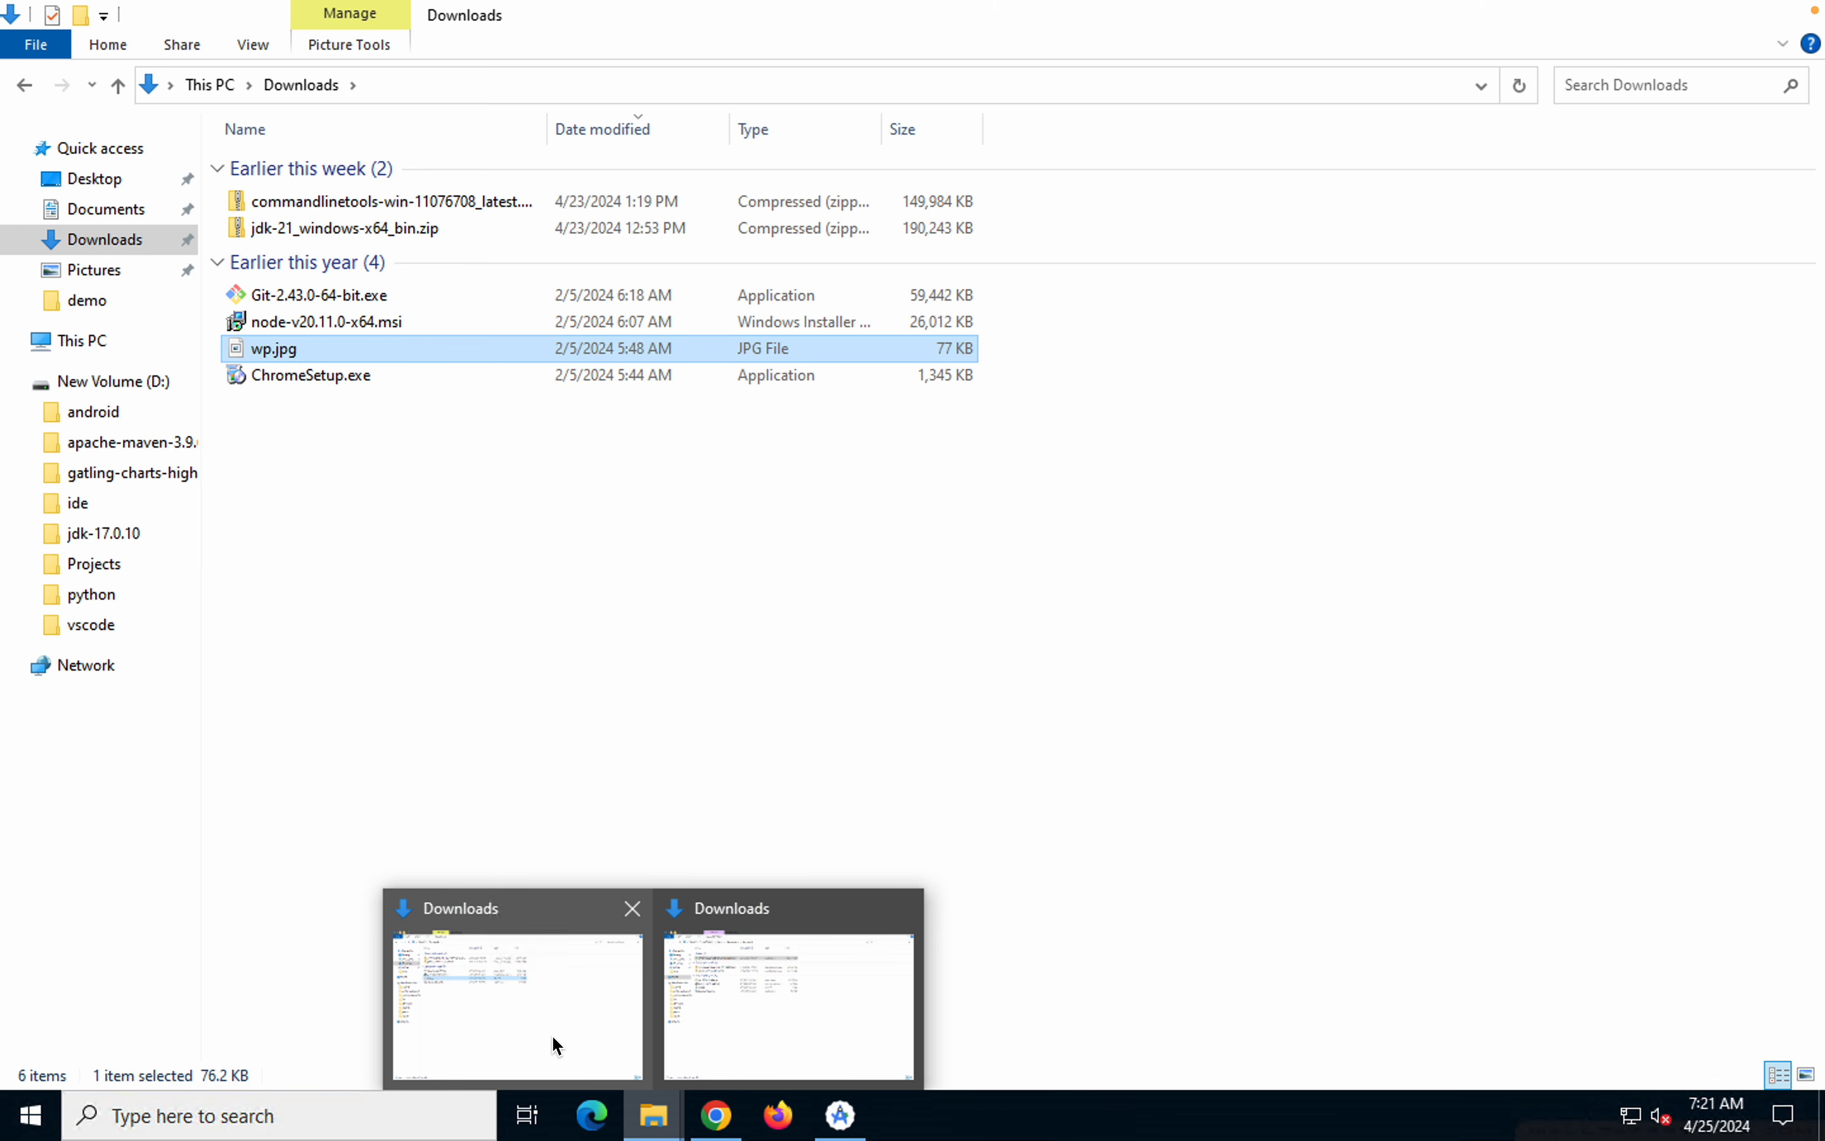
left_click(552, 1035)
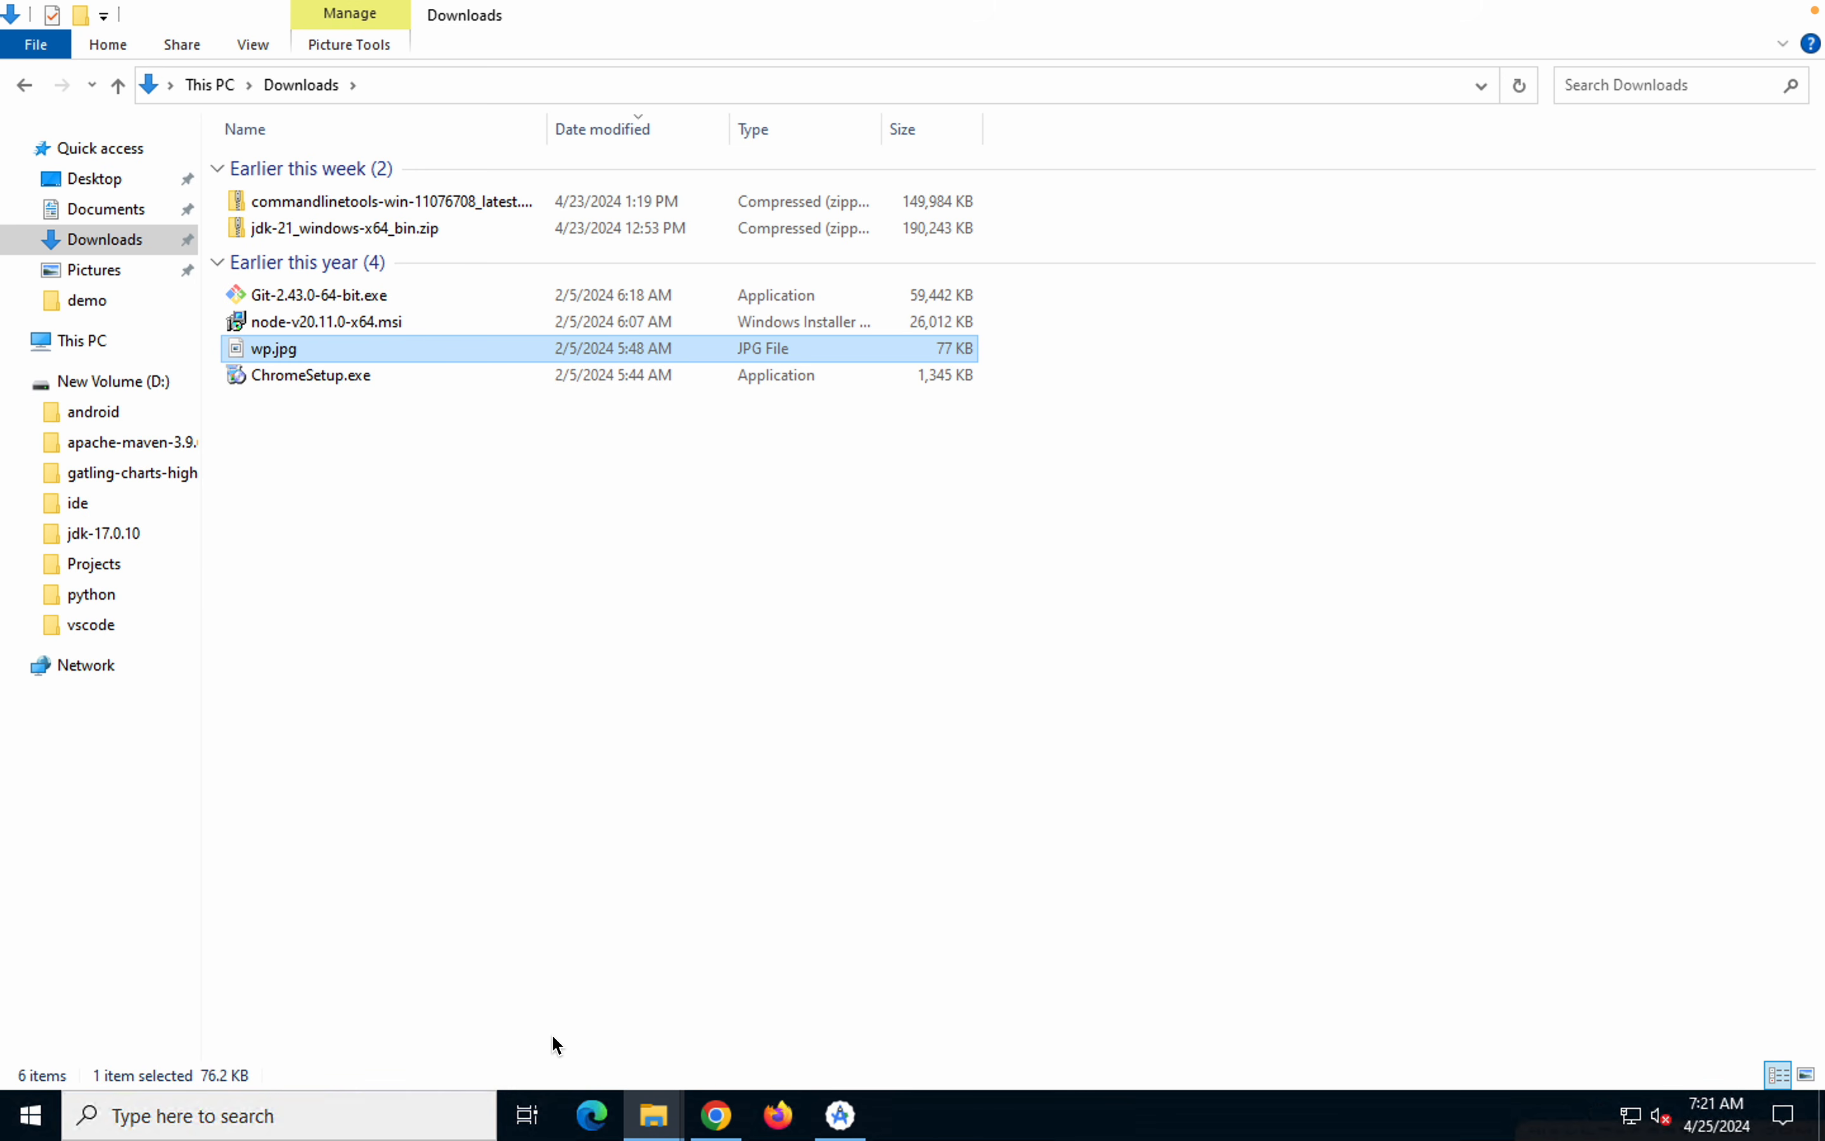
left_click(1746, 23)
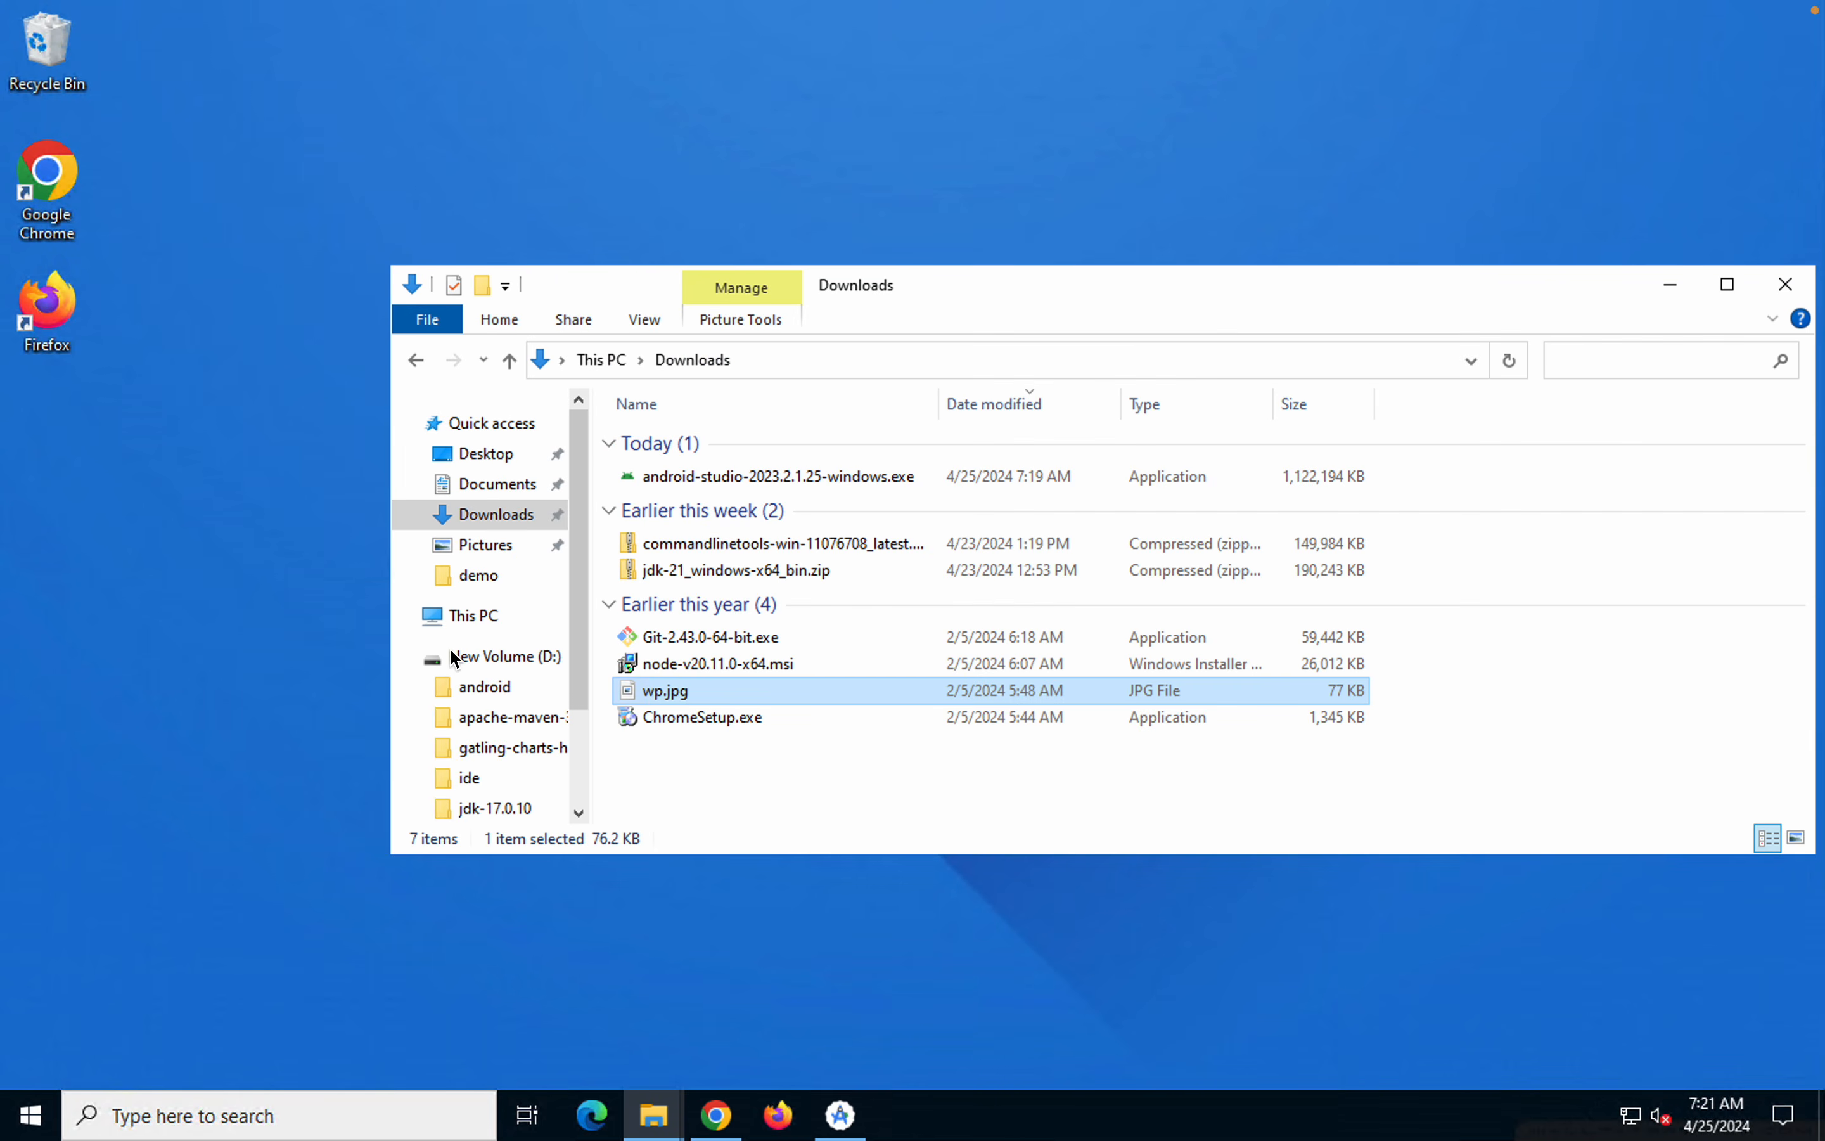
left_click(473, 615)
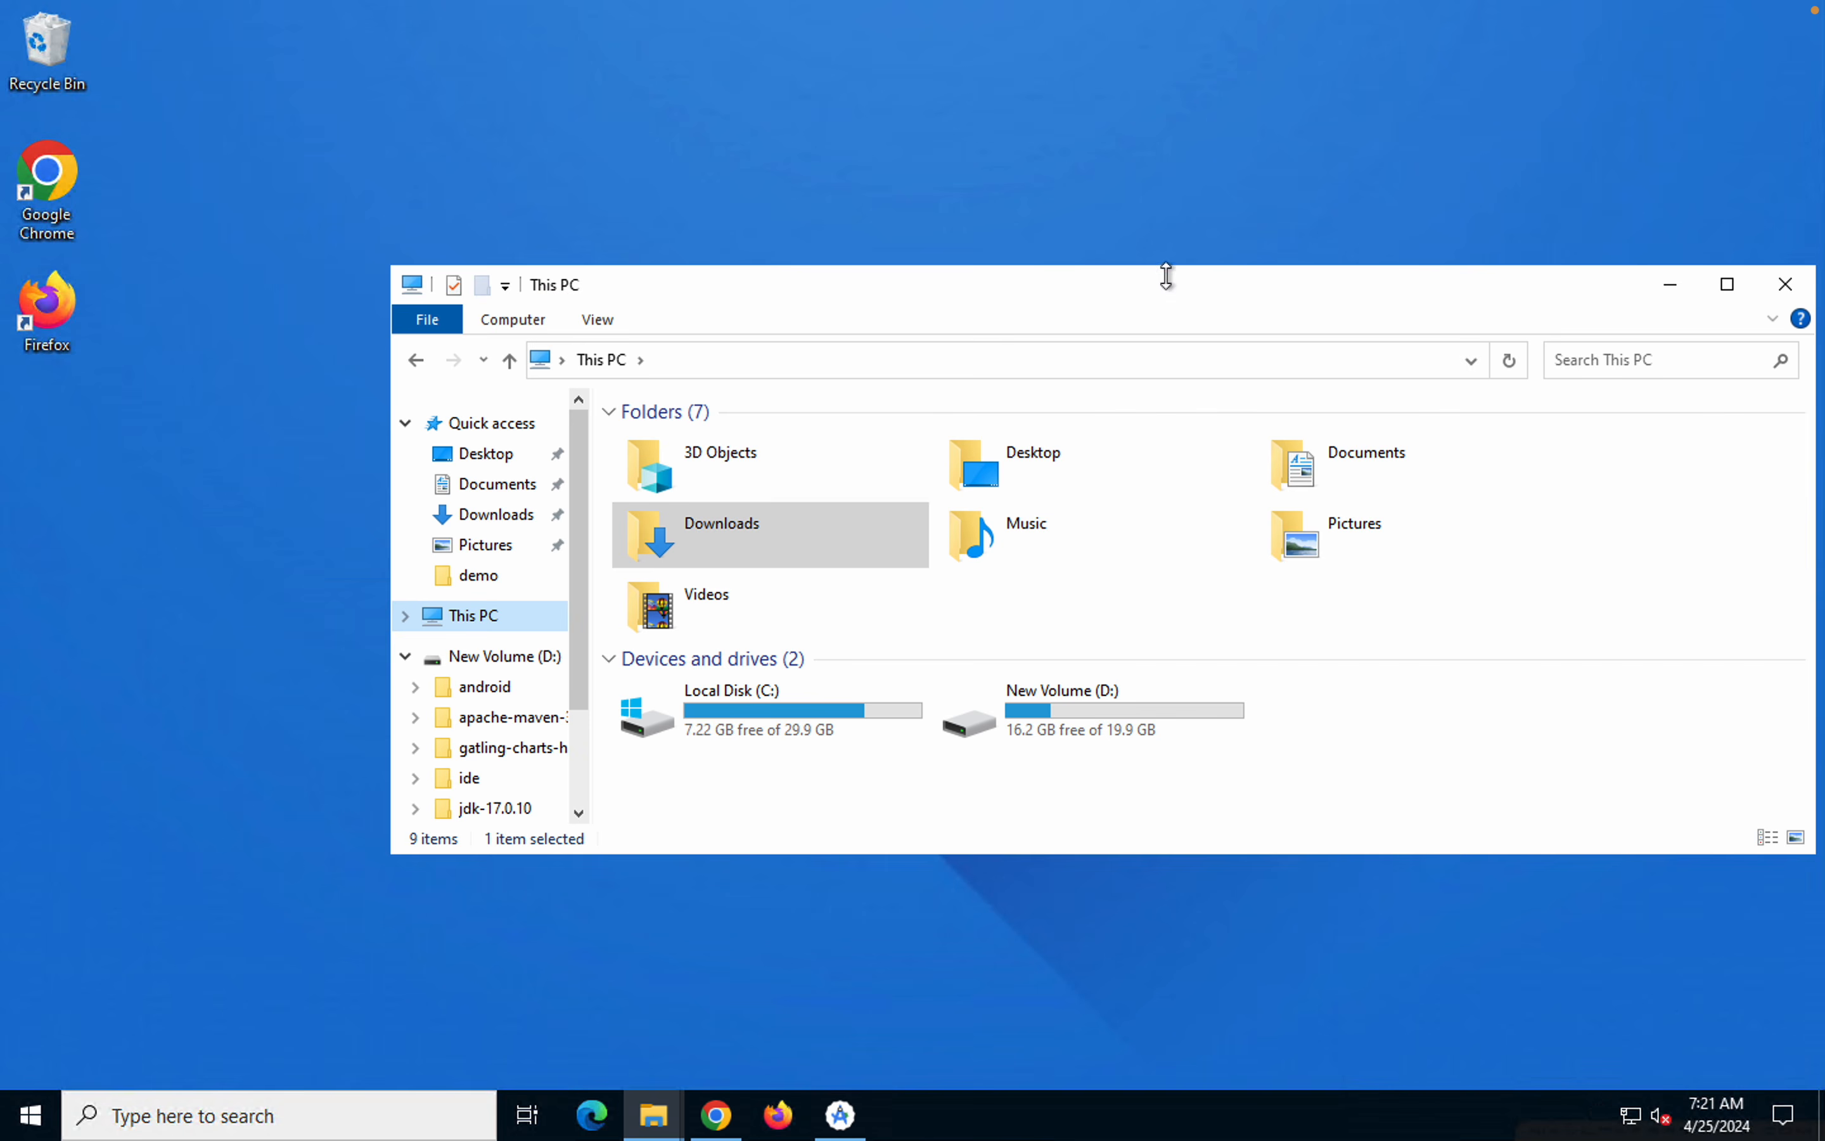
left_click_drag(1169, 281, 1032, 222)
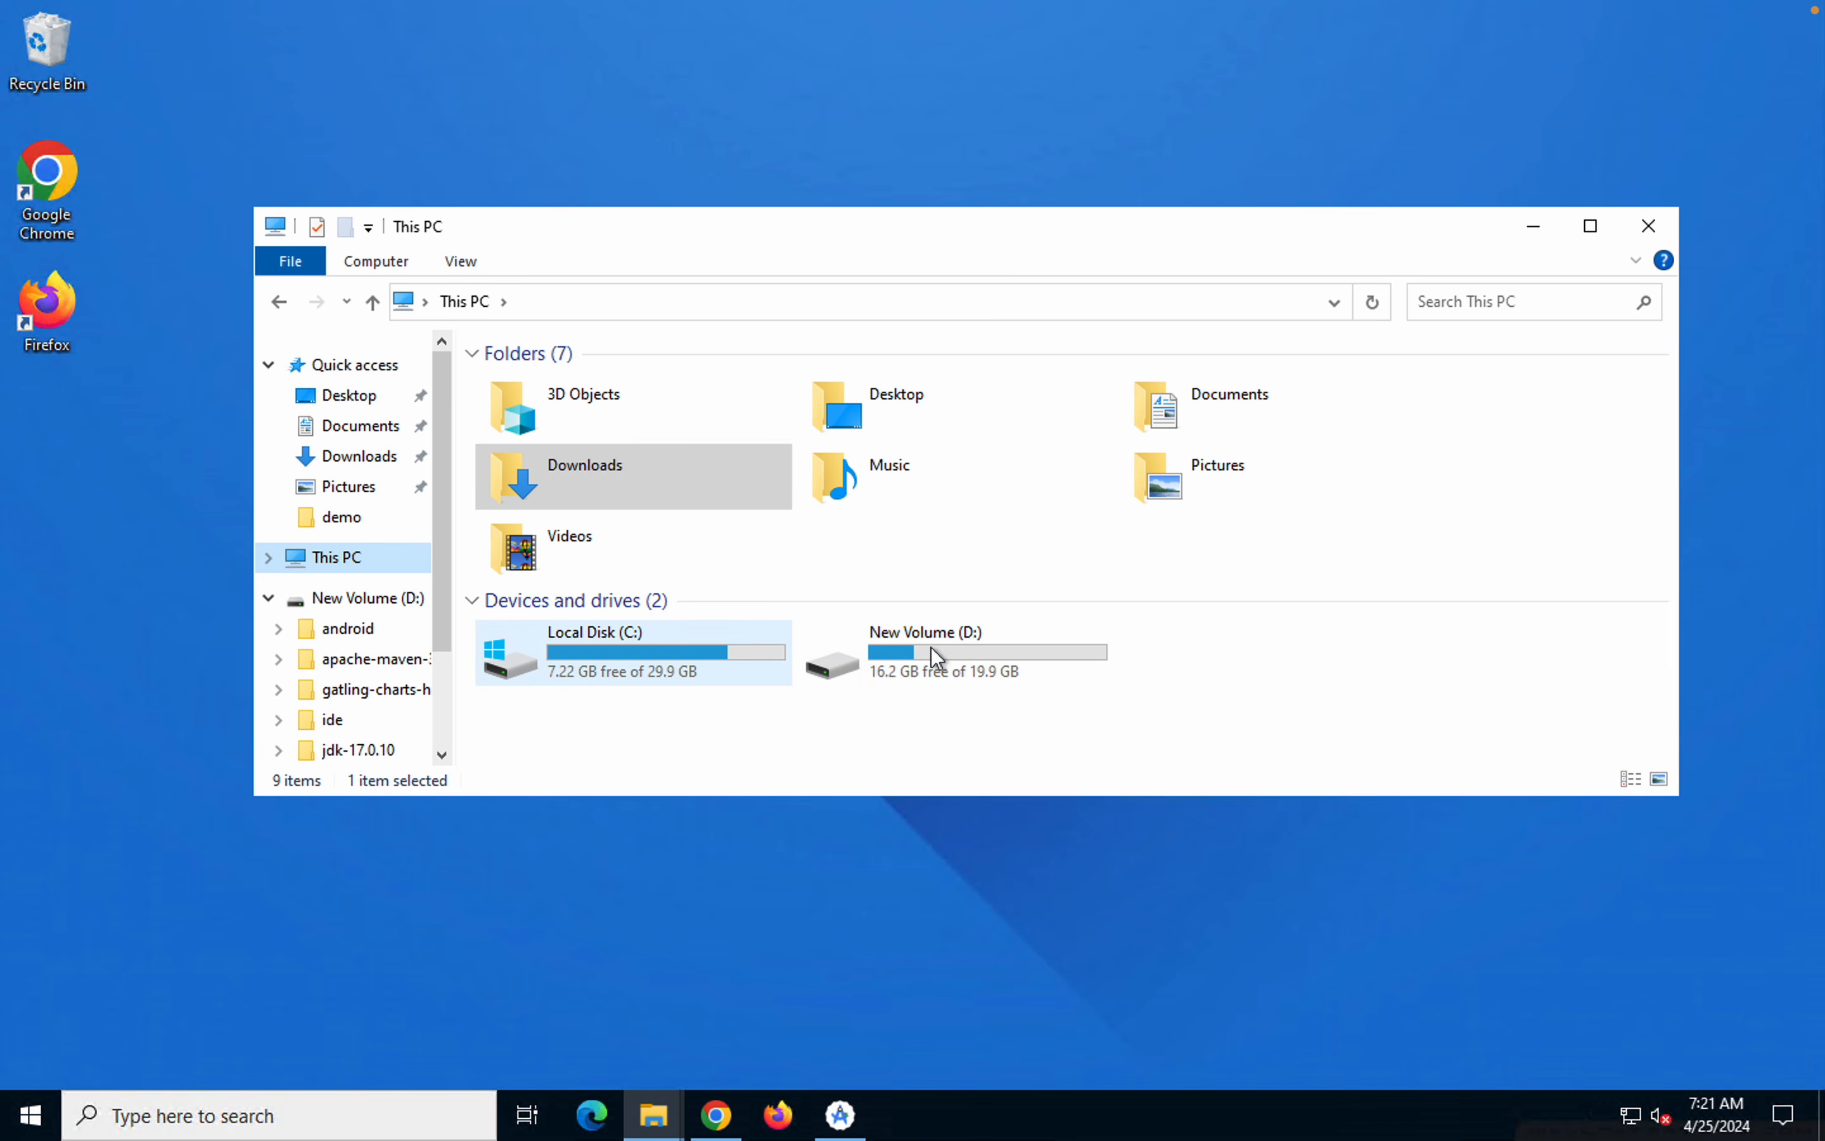
left_click(1535, 226)
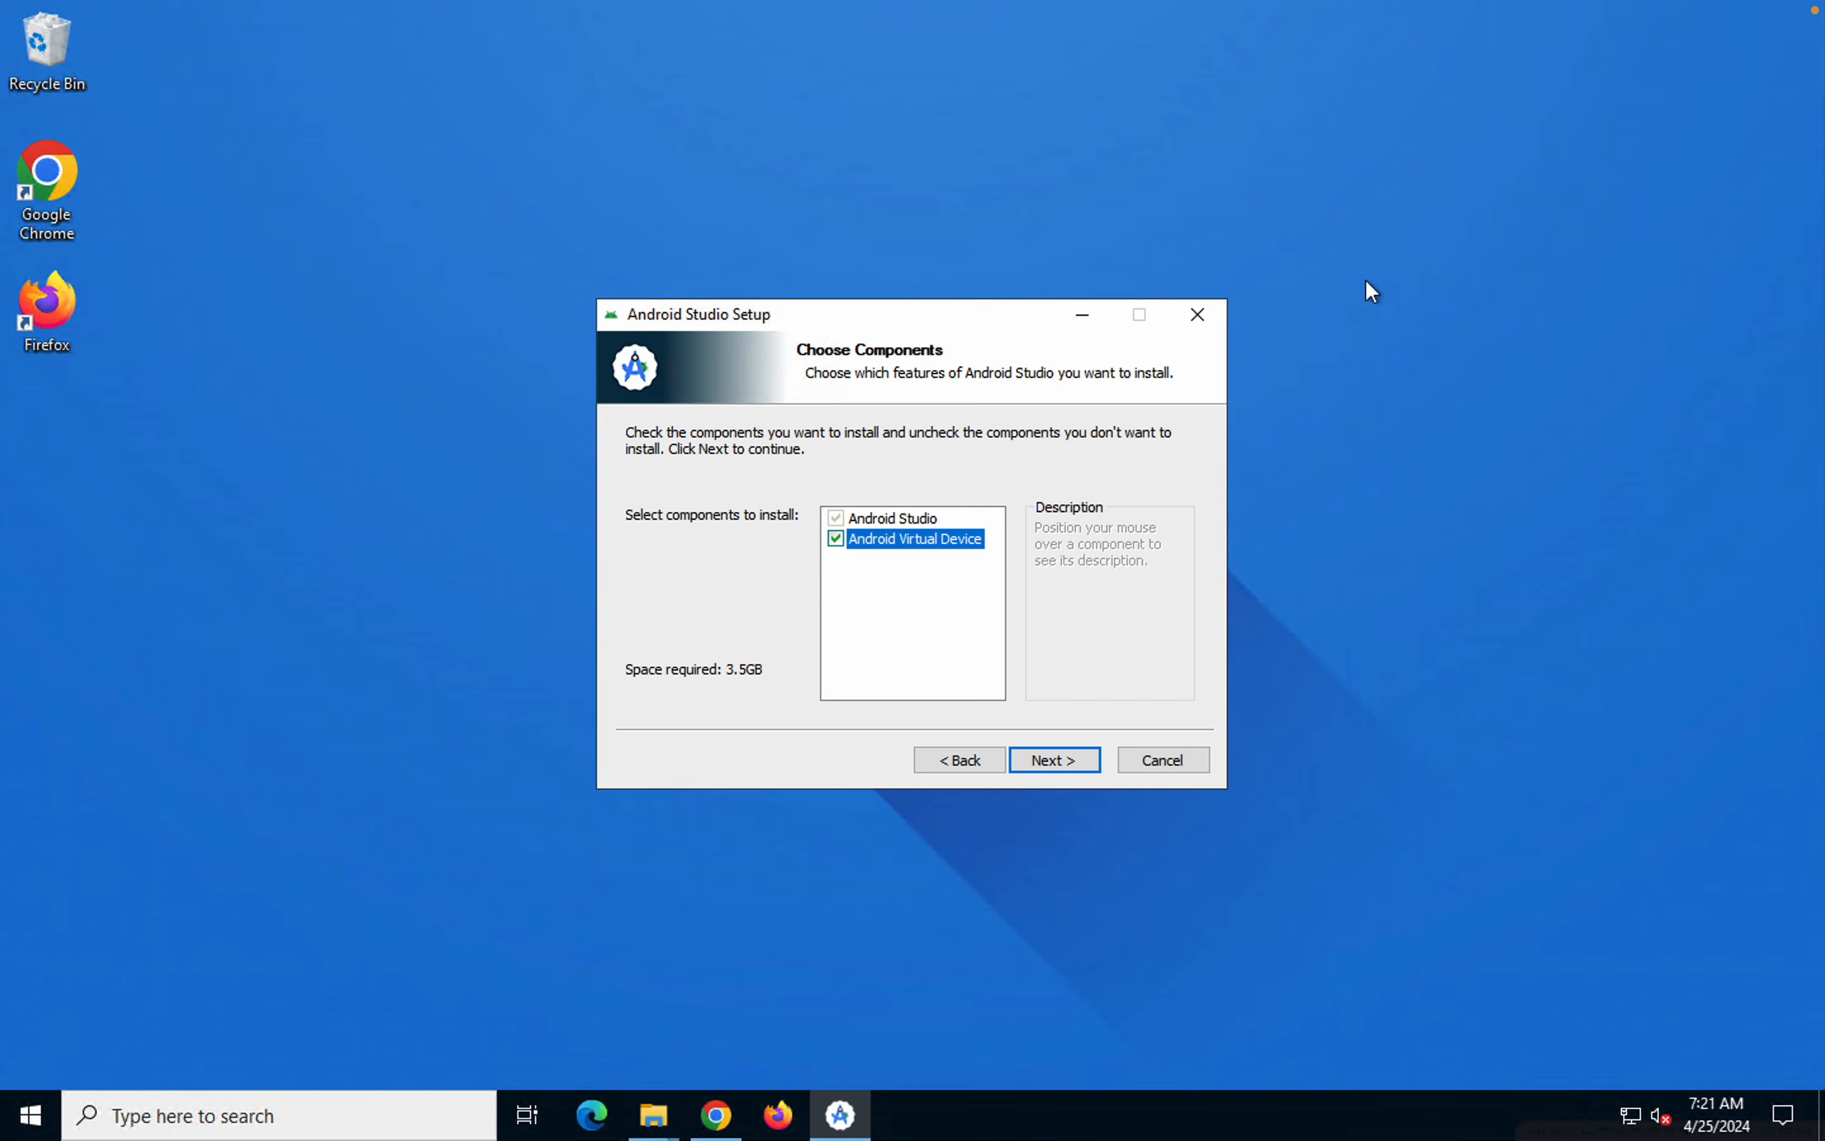
Keep both Android Studio and Android Virtual Device selected for installation and proceed to the install location settings
mouse_move(986, 544)
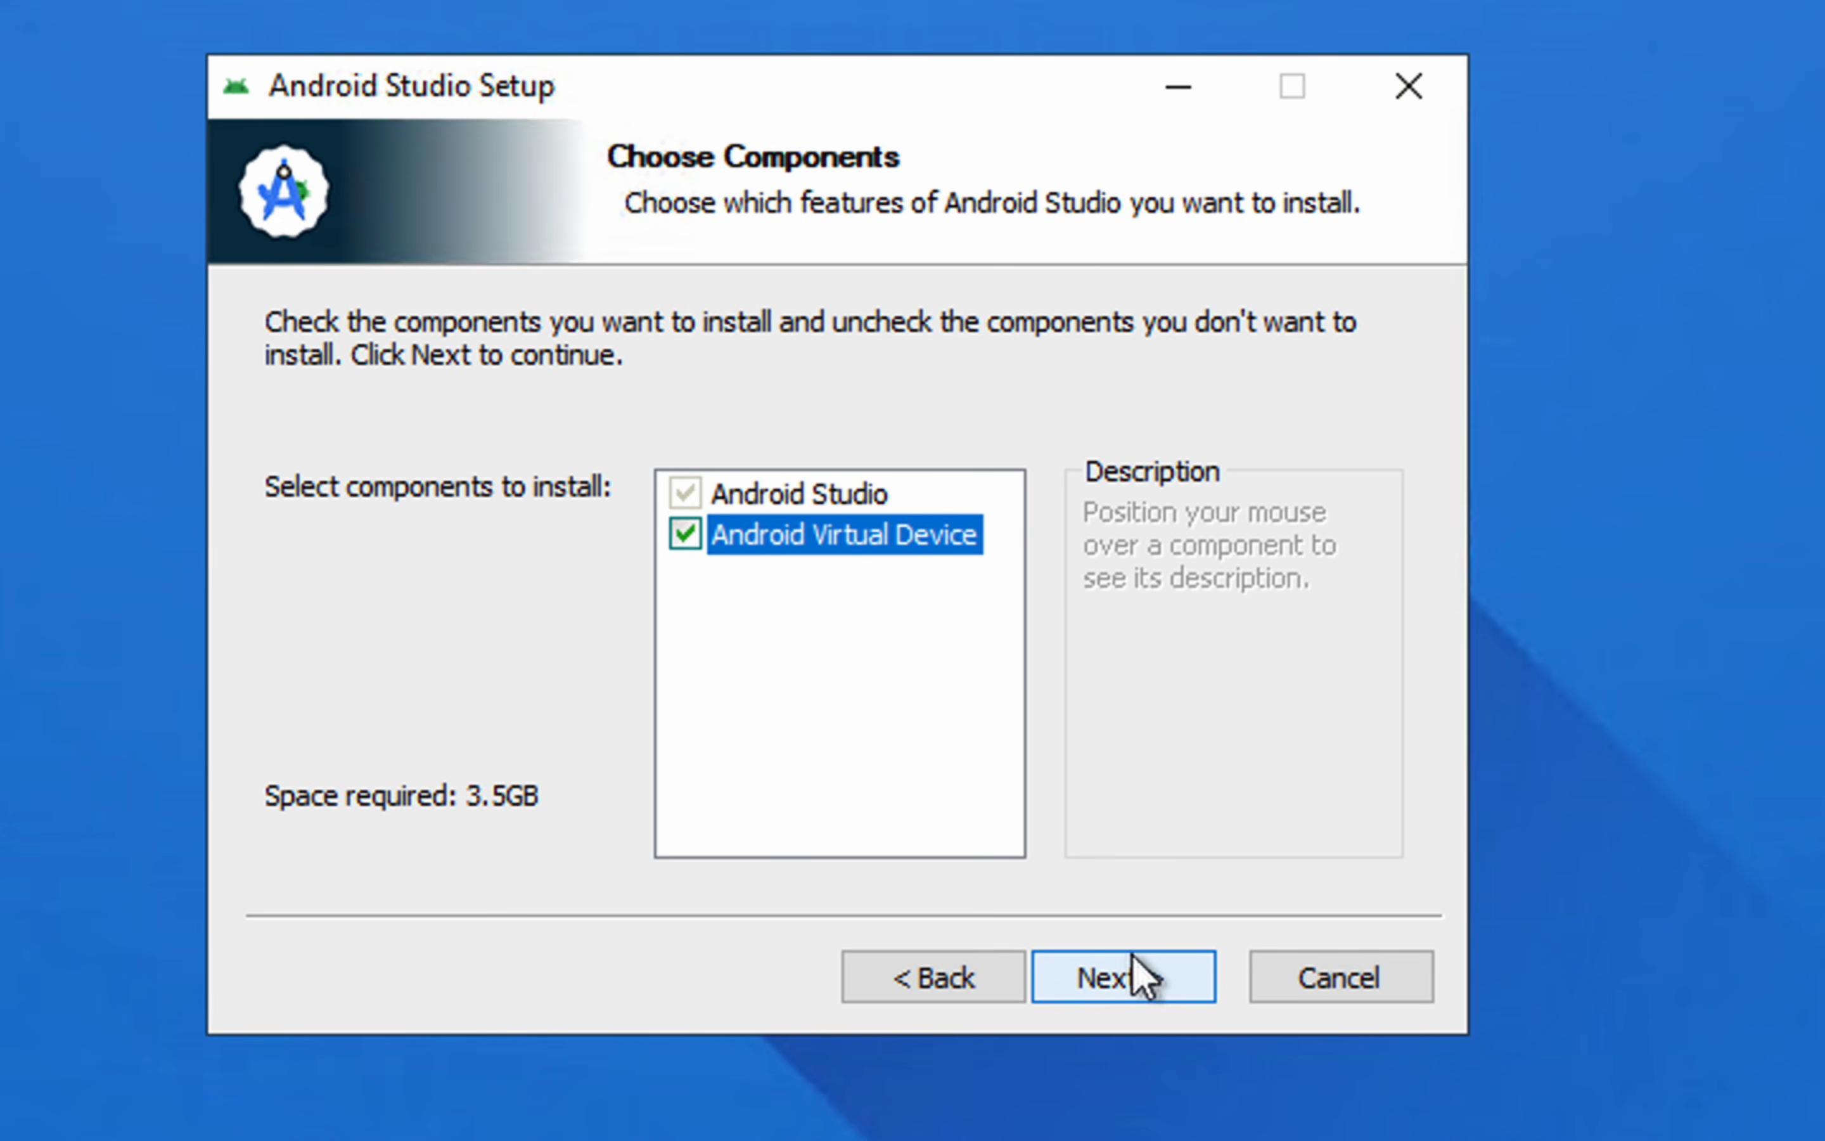
mouse_move(888, 542)
mouse_move(844, 499)
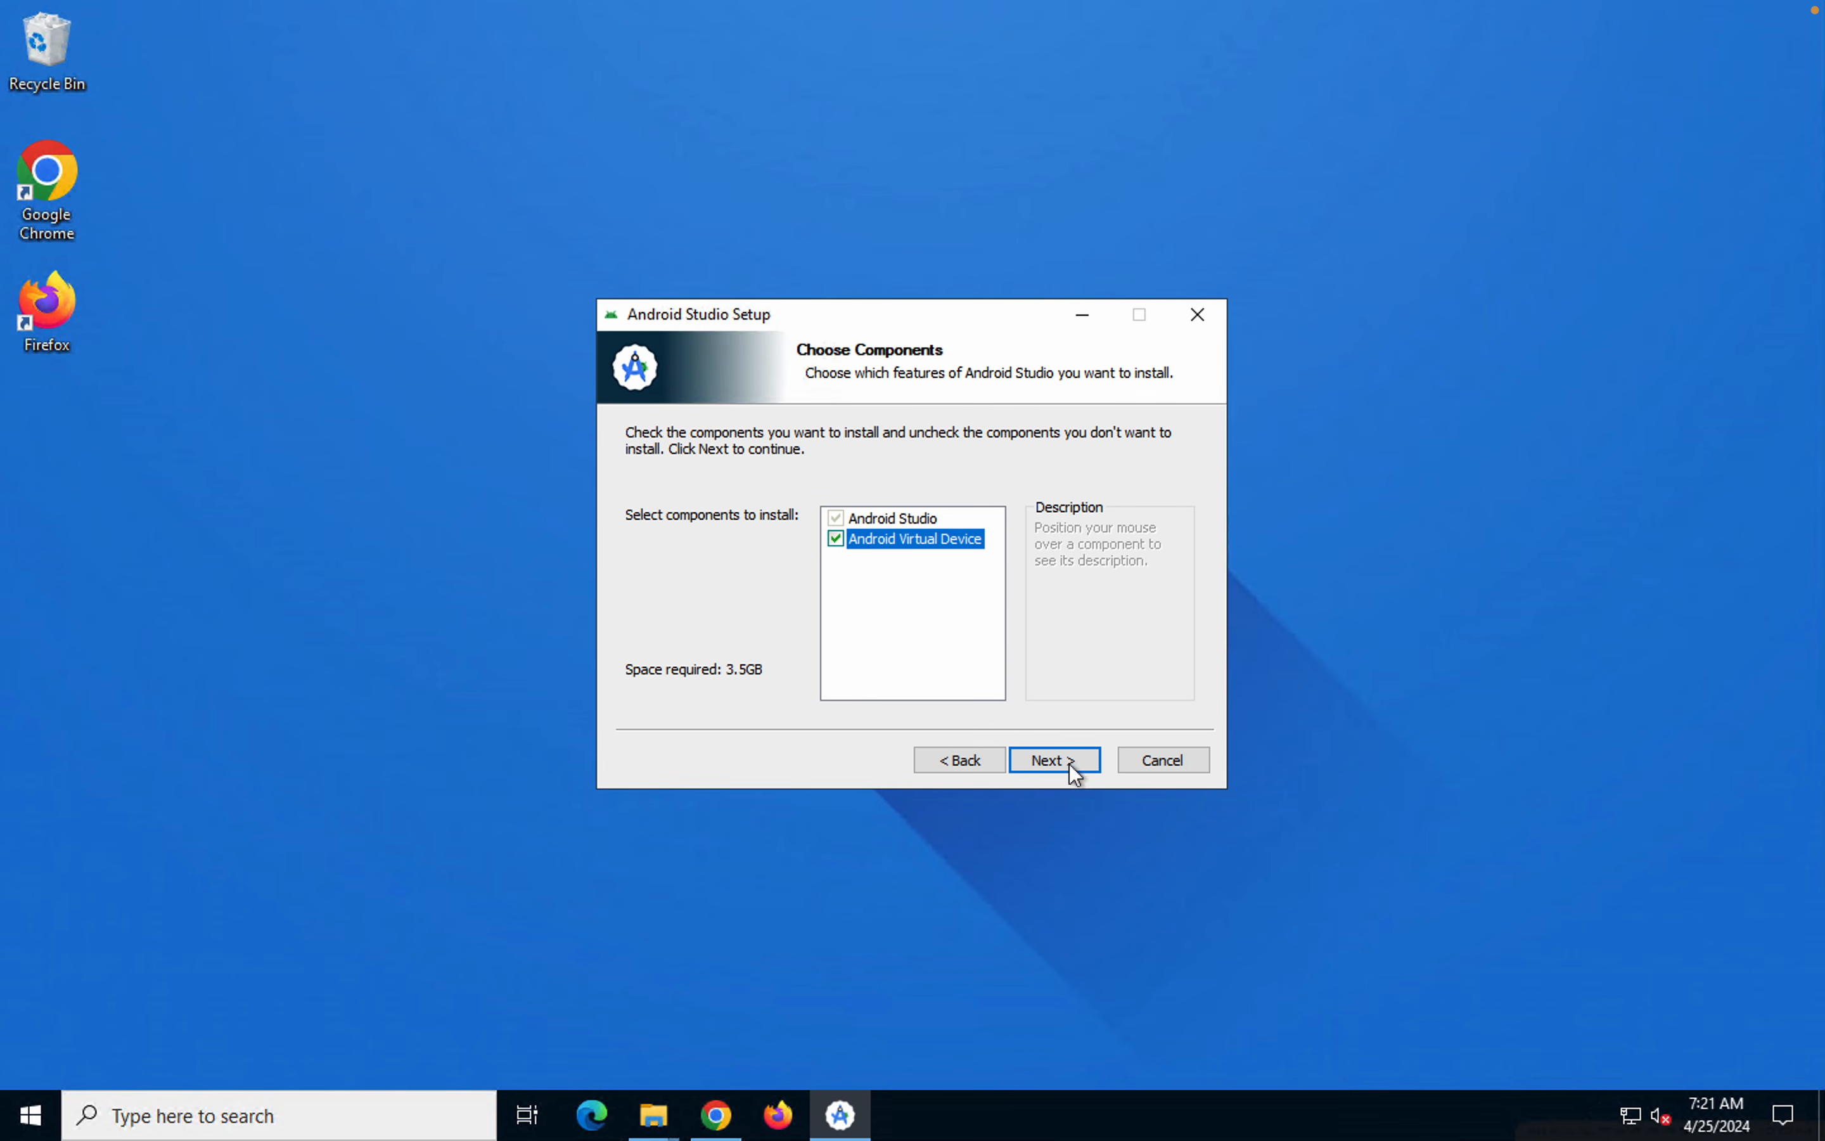
left_click(1139, 977)
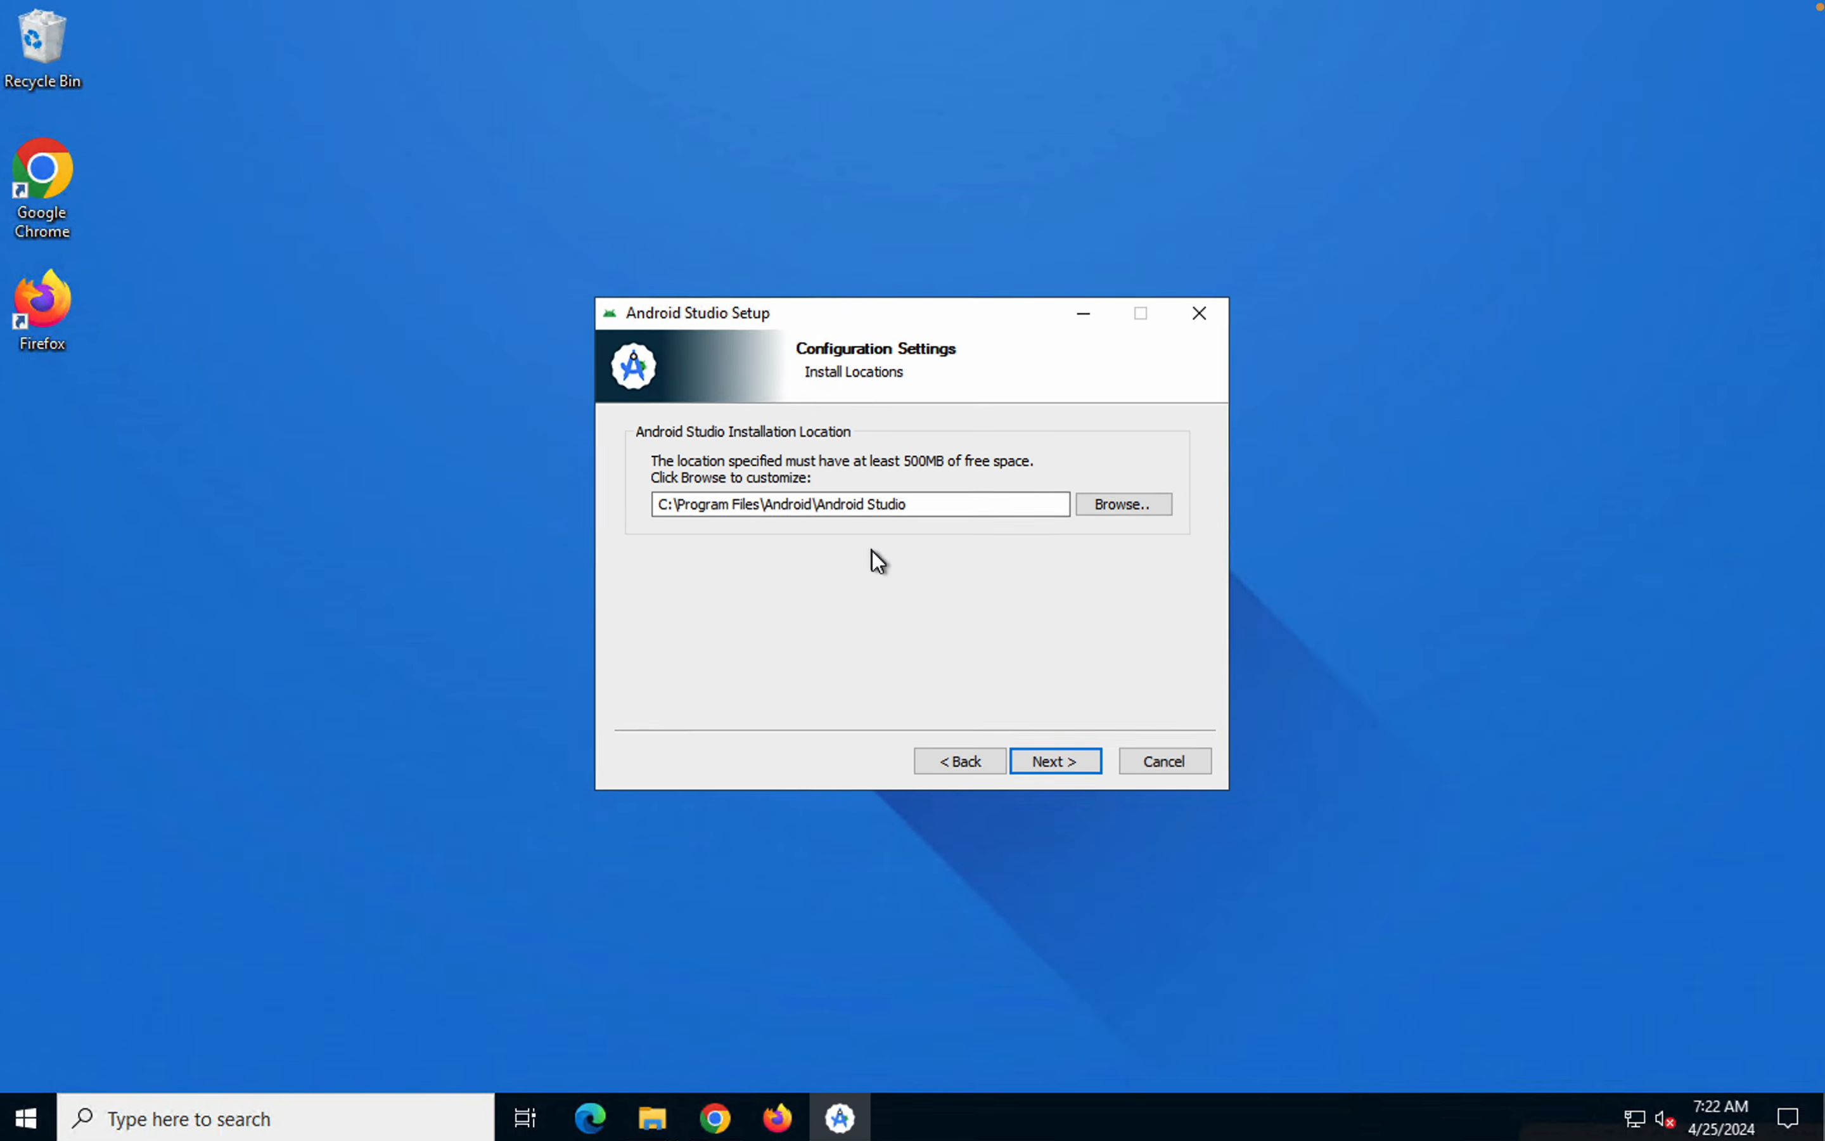
In File Explorer, create a folder named AndroidStudio on New Volume (D:) and open it
left_click(650, 1124)
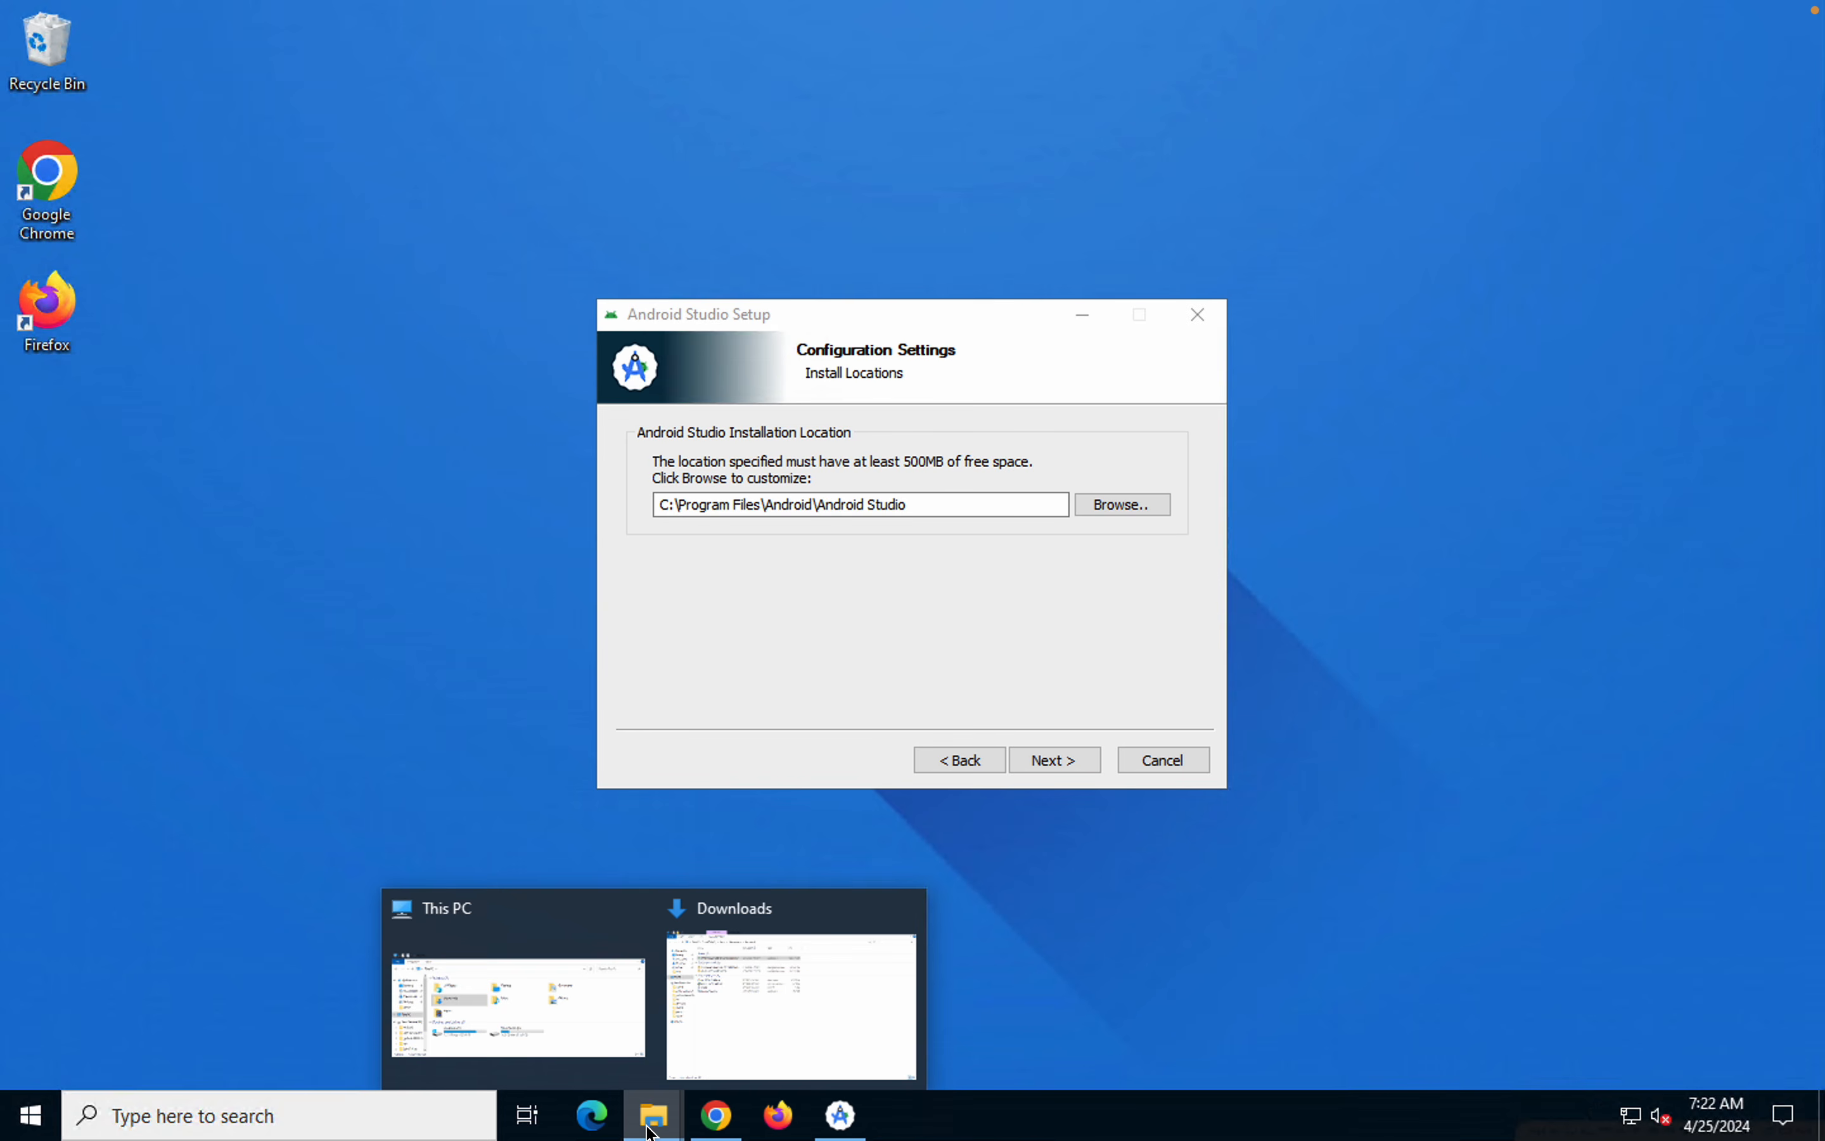
left_click(545, 1037)
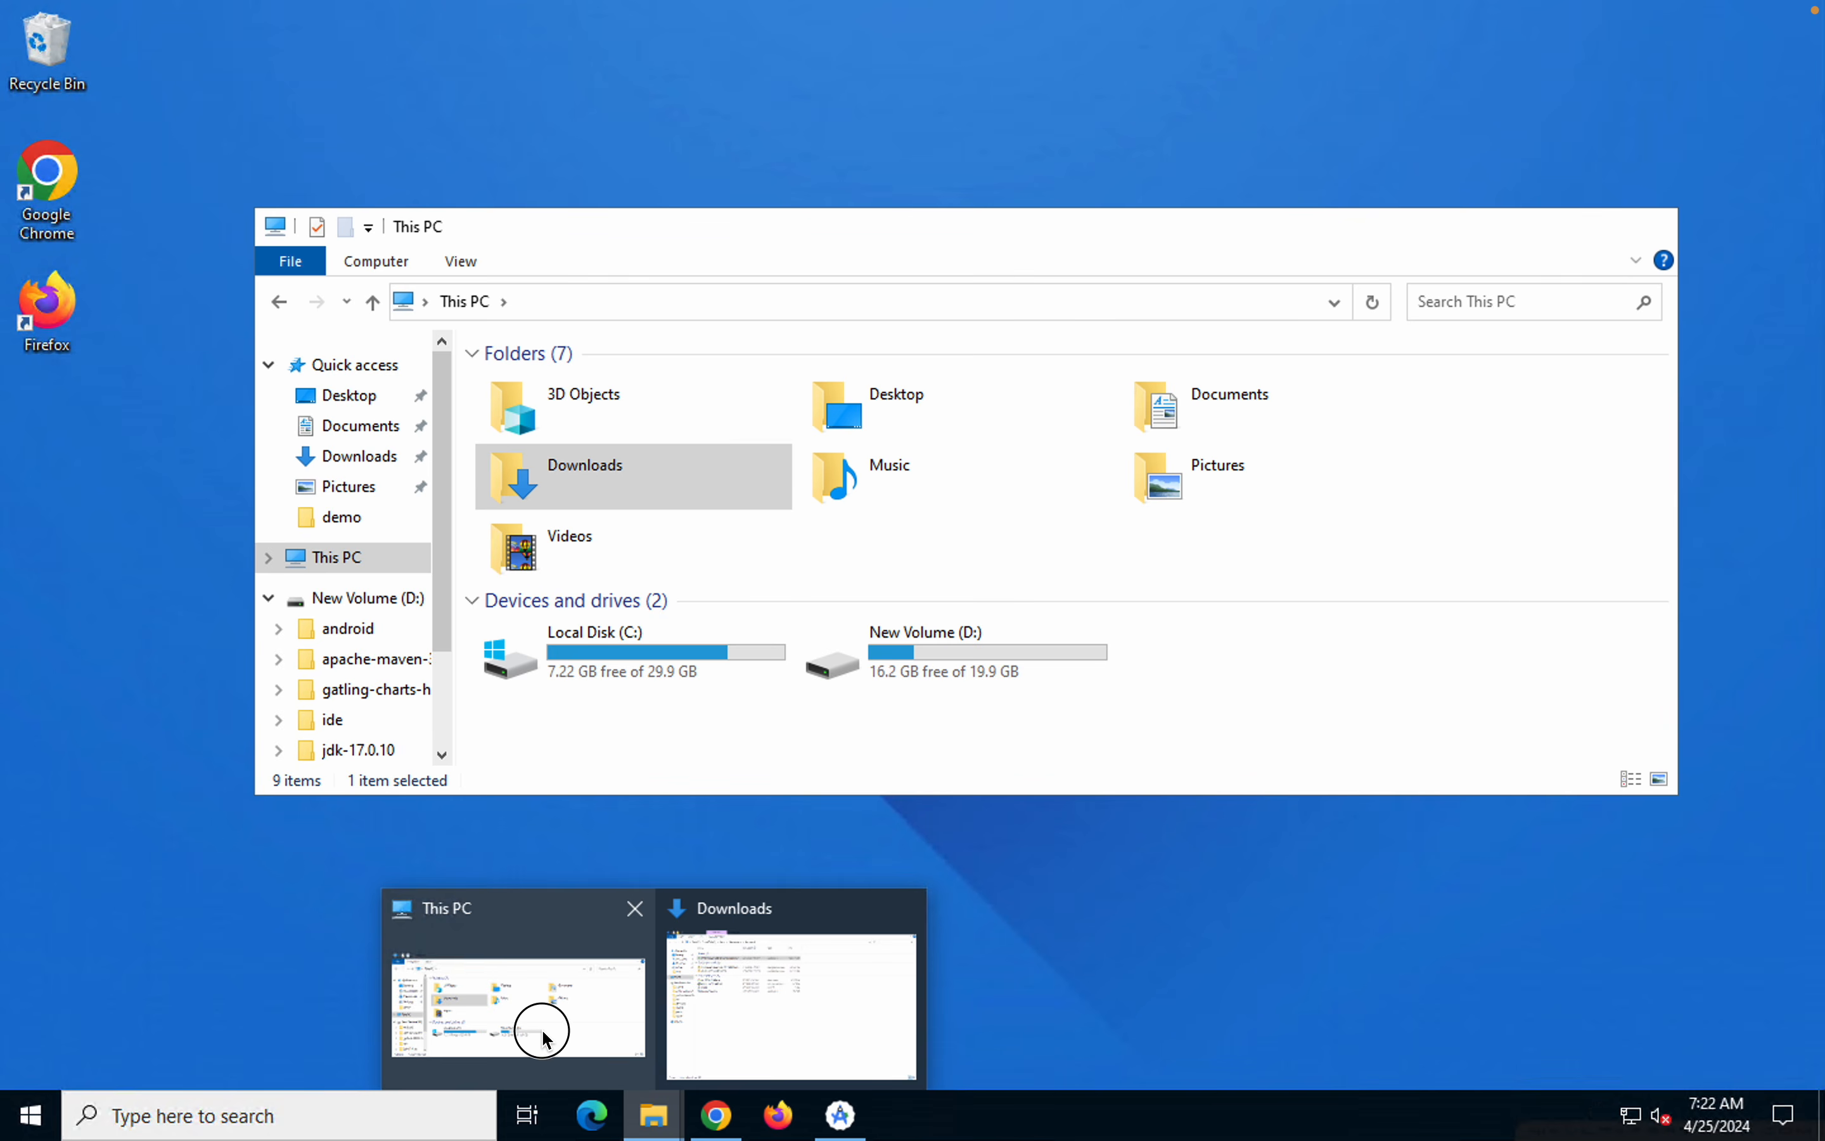
double_click(930, 646)
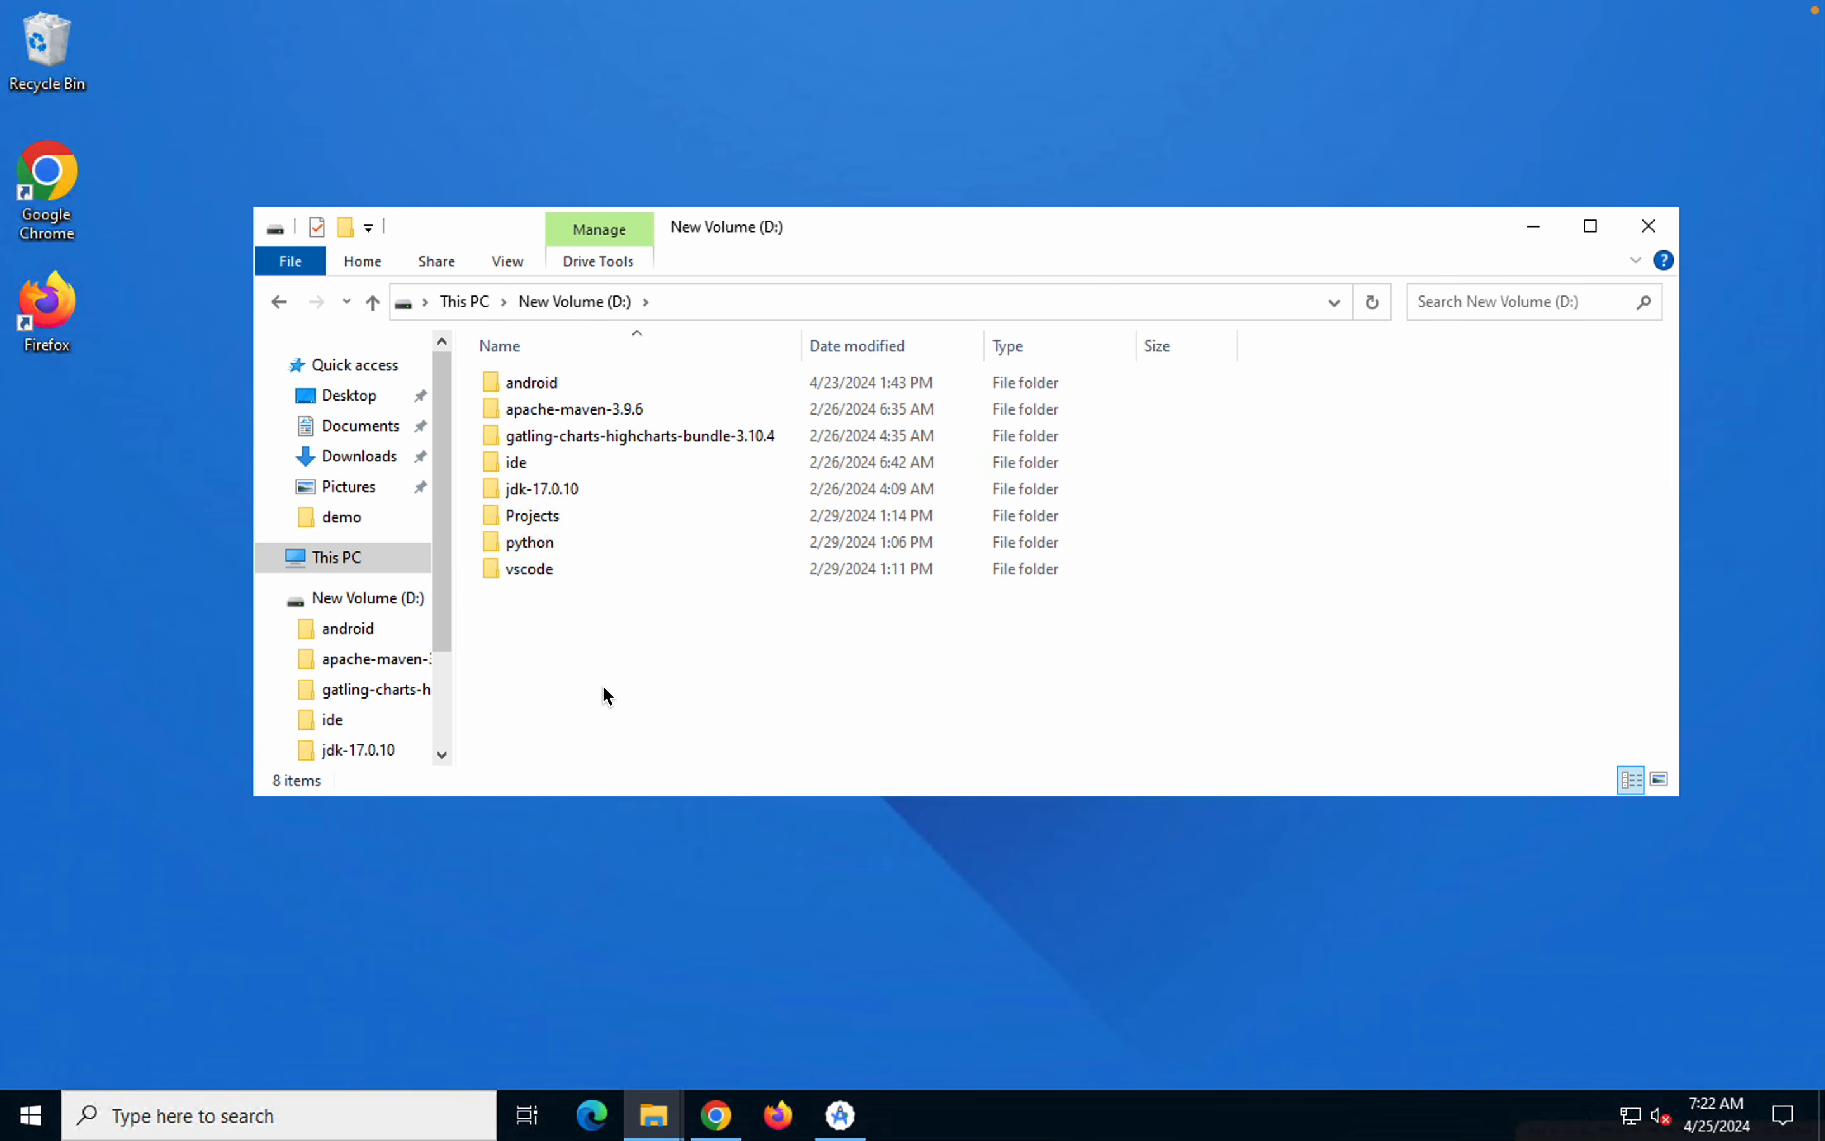
key("ctrl+shift+n")
type("AndroidSTudio")
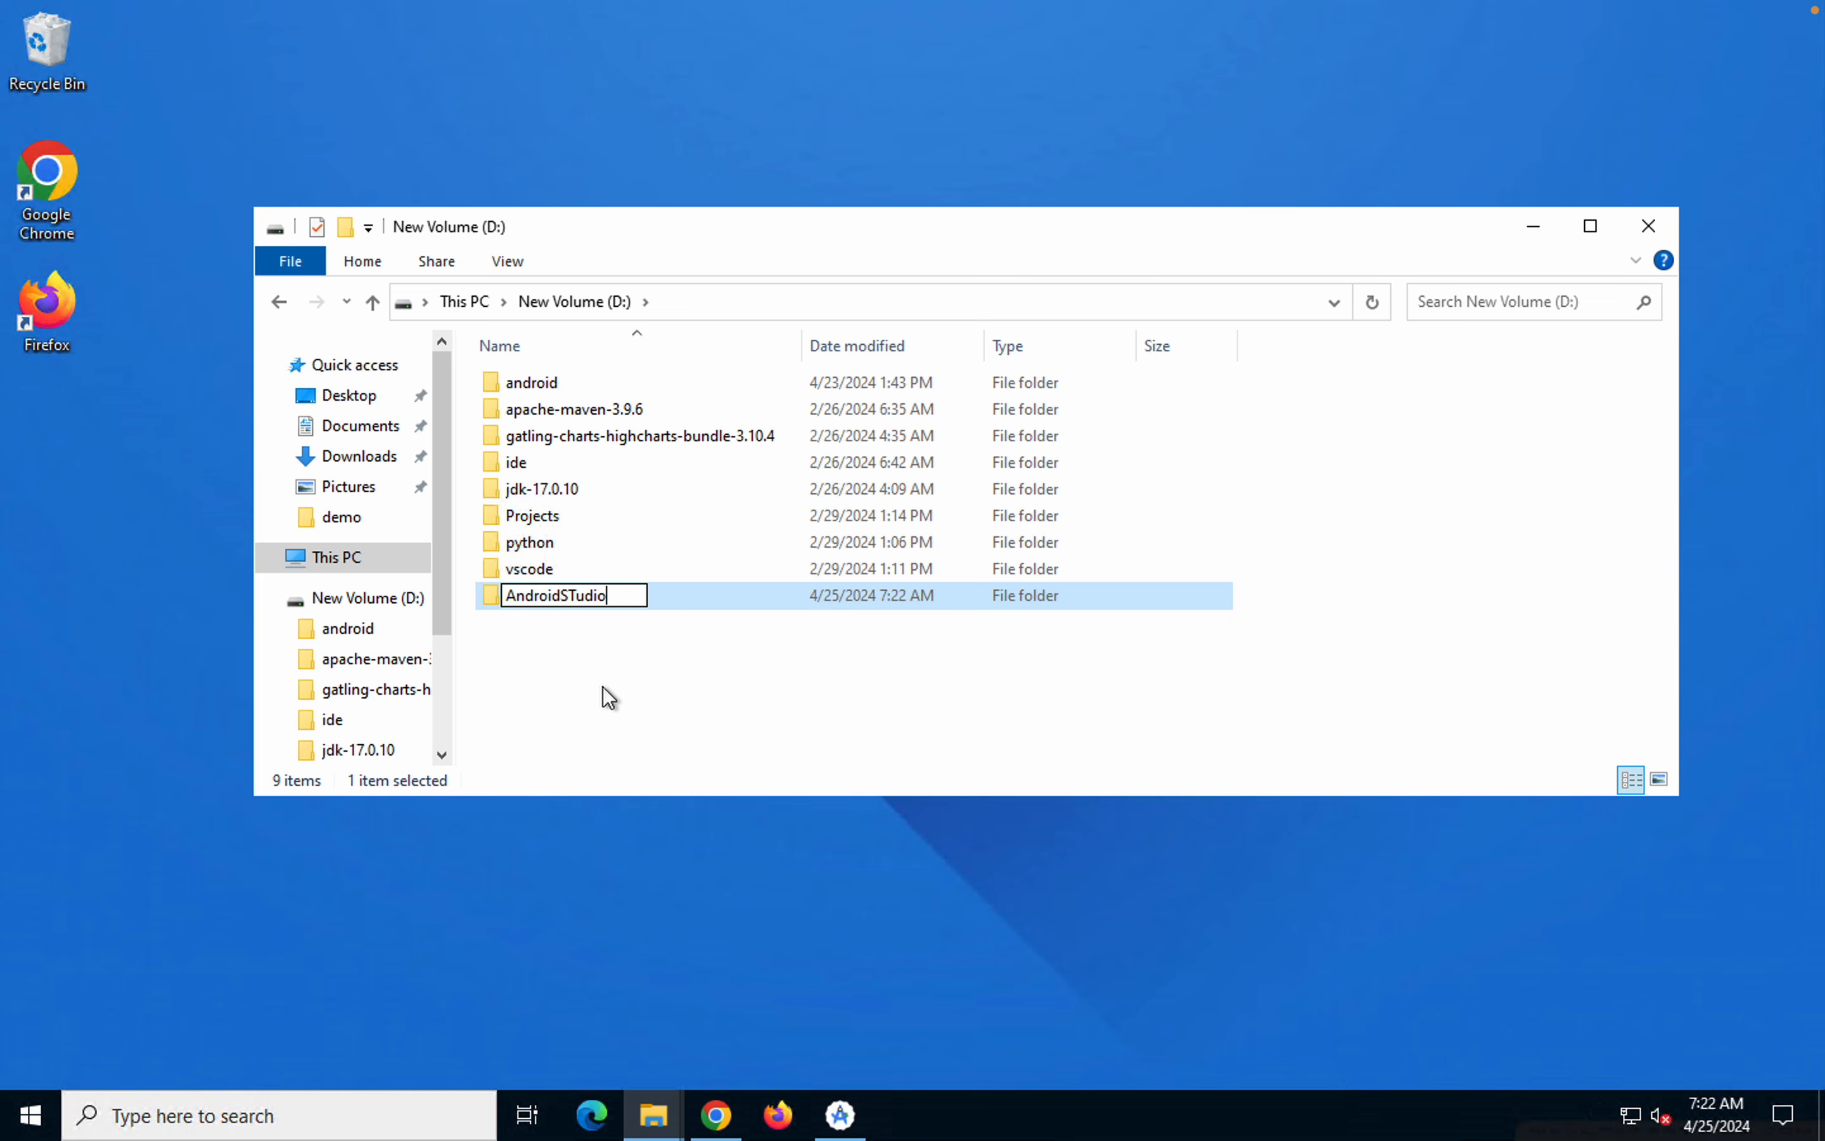
key("BackSpace")
key("BackSpace")
key("BackSpace")
key("BackSpace")
key("BackSpace")
type("tudio")
key("Return")
key("Return")
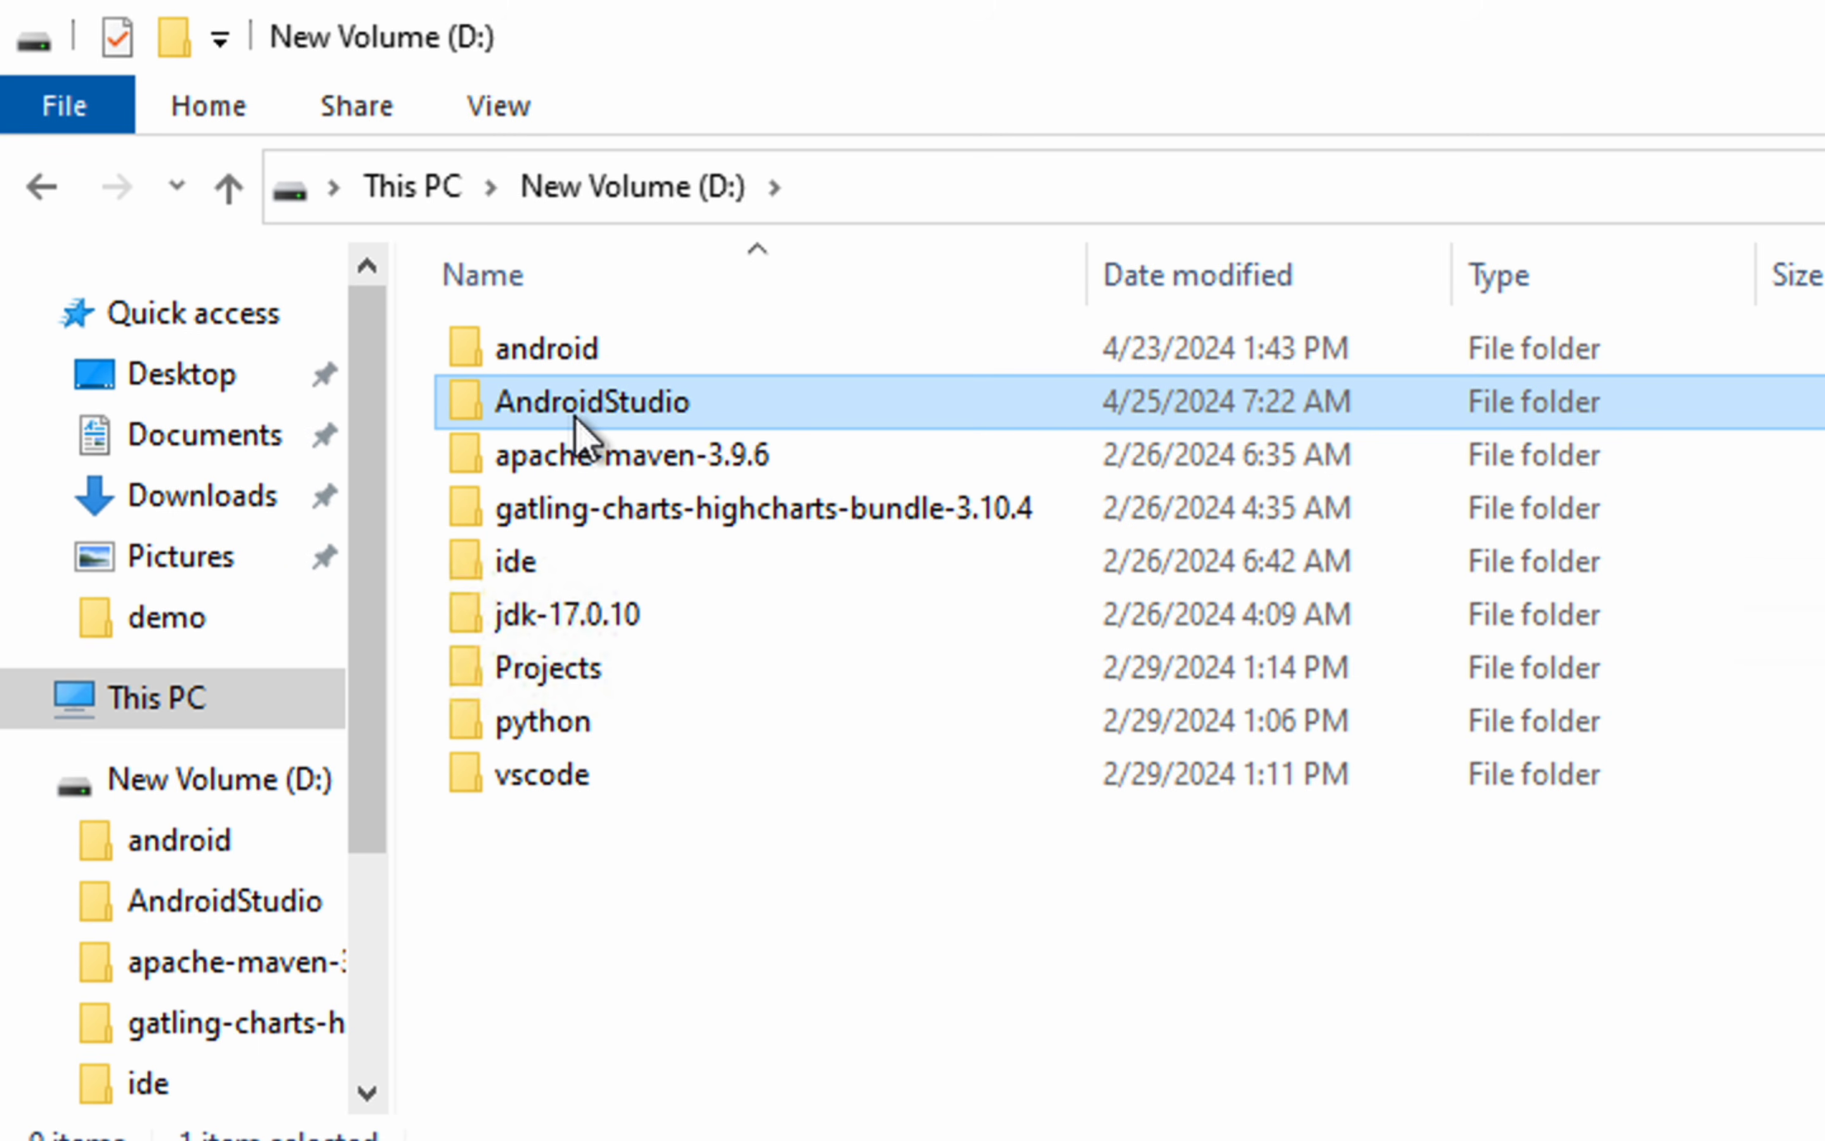
double_click(591, 411)
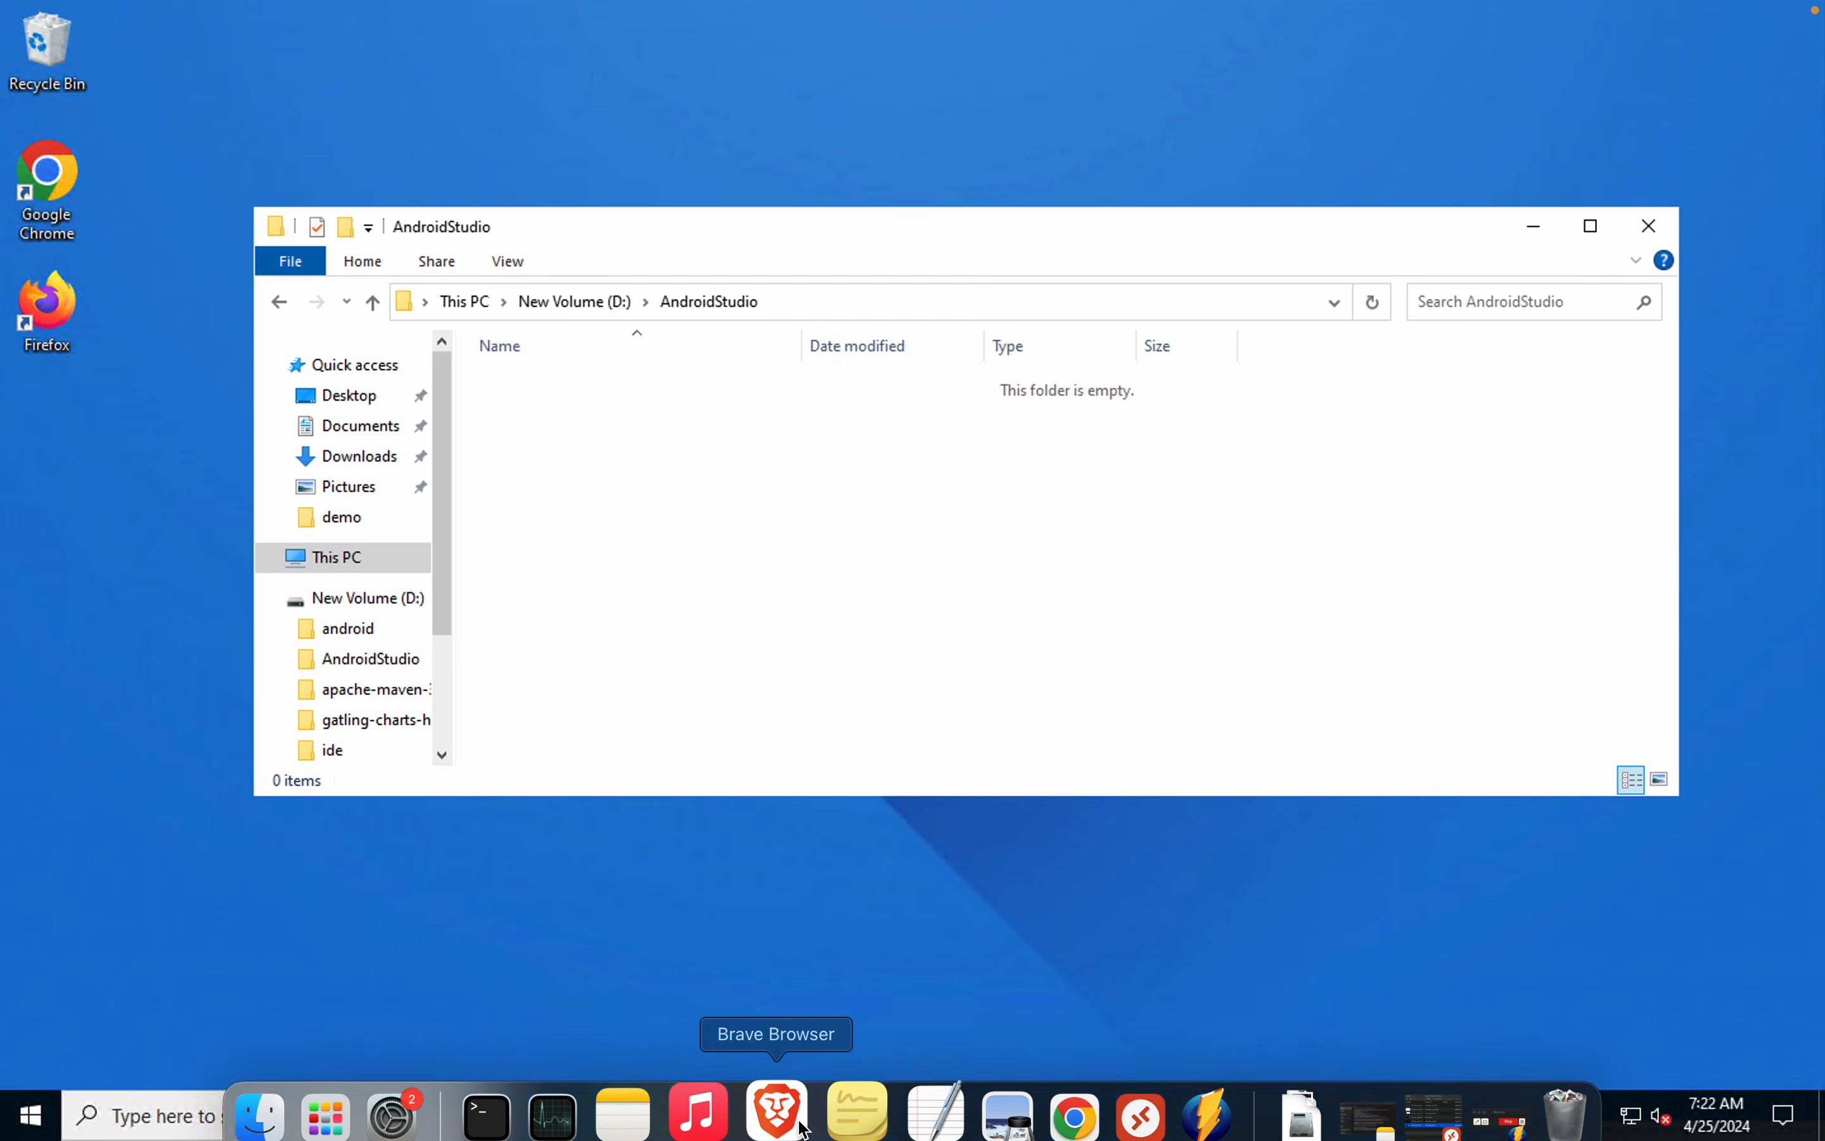
In the Android Studio setup, browse to the AndroidStudio folder on New Volume (D:), set it as the installation location and continue
left_click(845, 1117)
left_click(1138, 504)
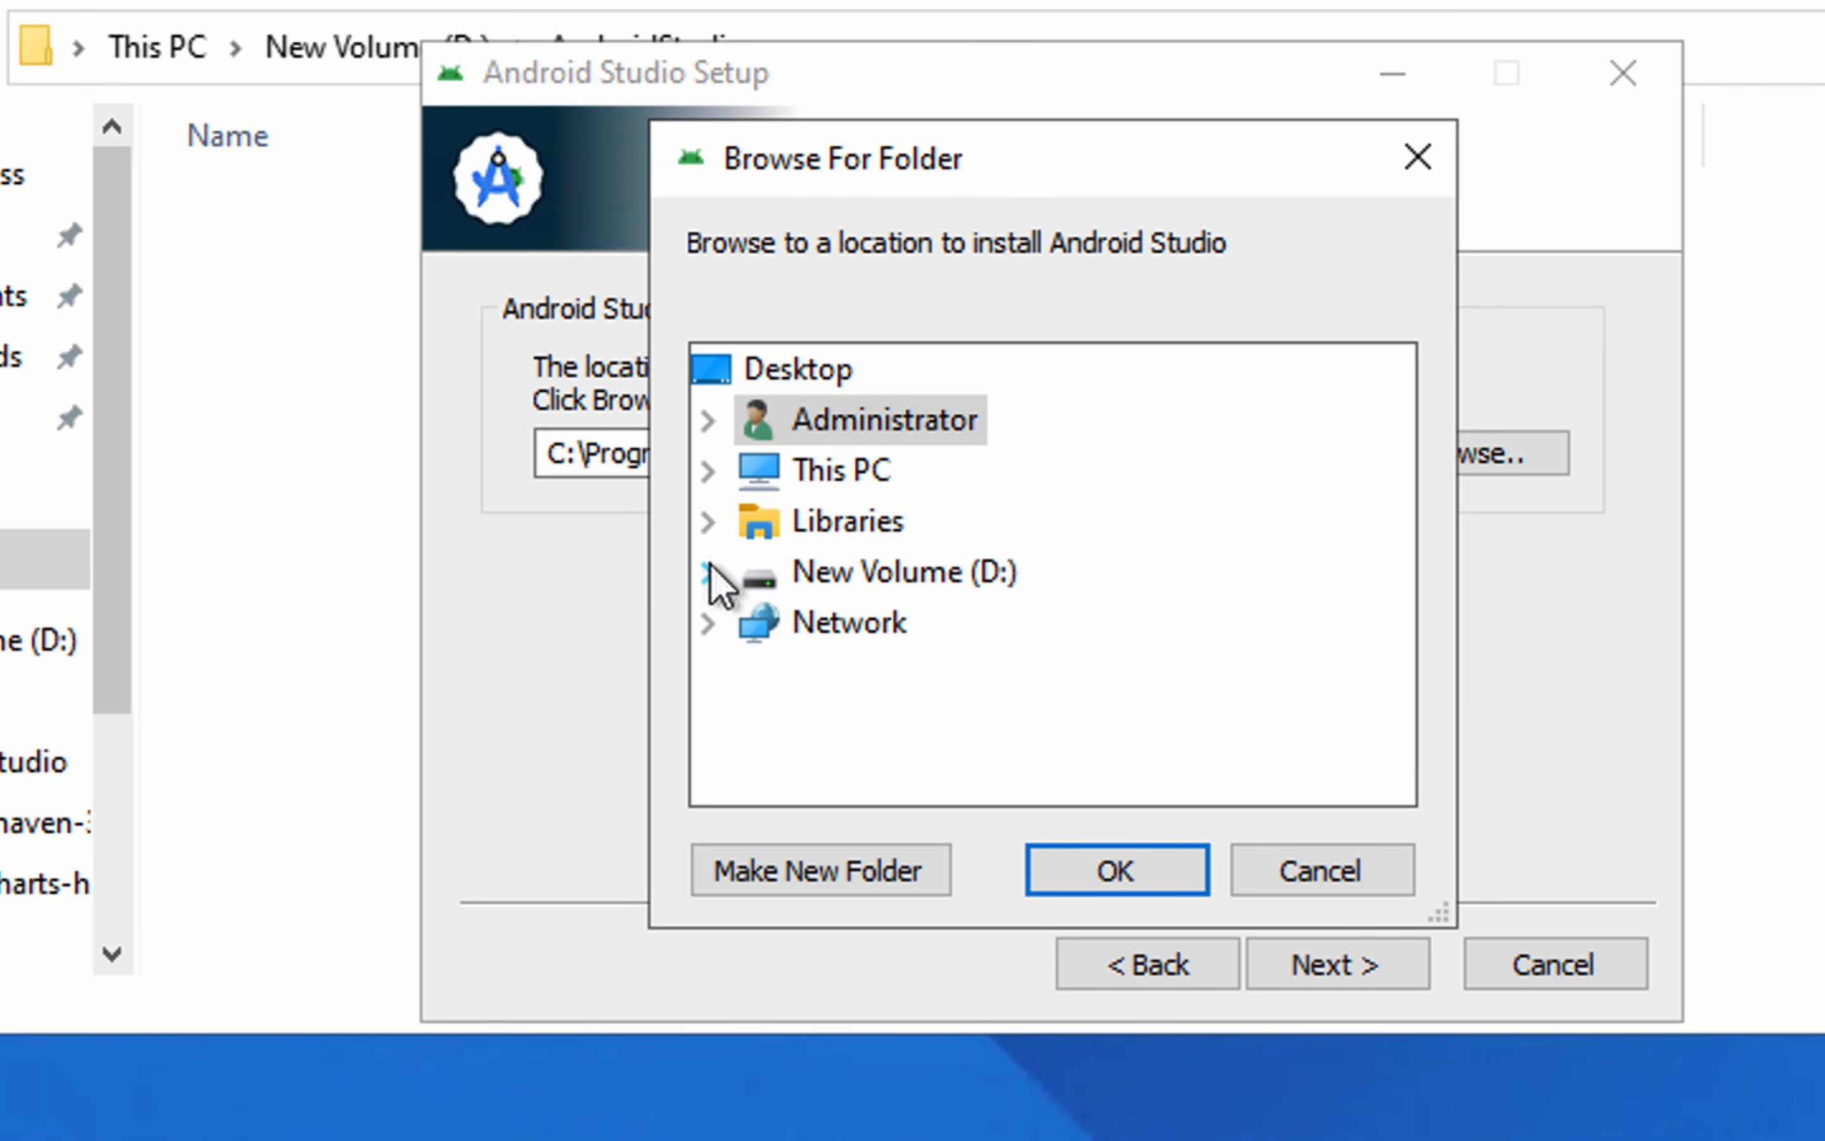
left_click(713, 573)
left_click(874, 483)
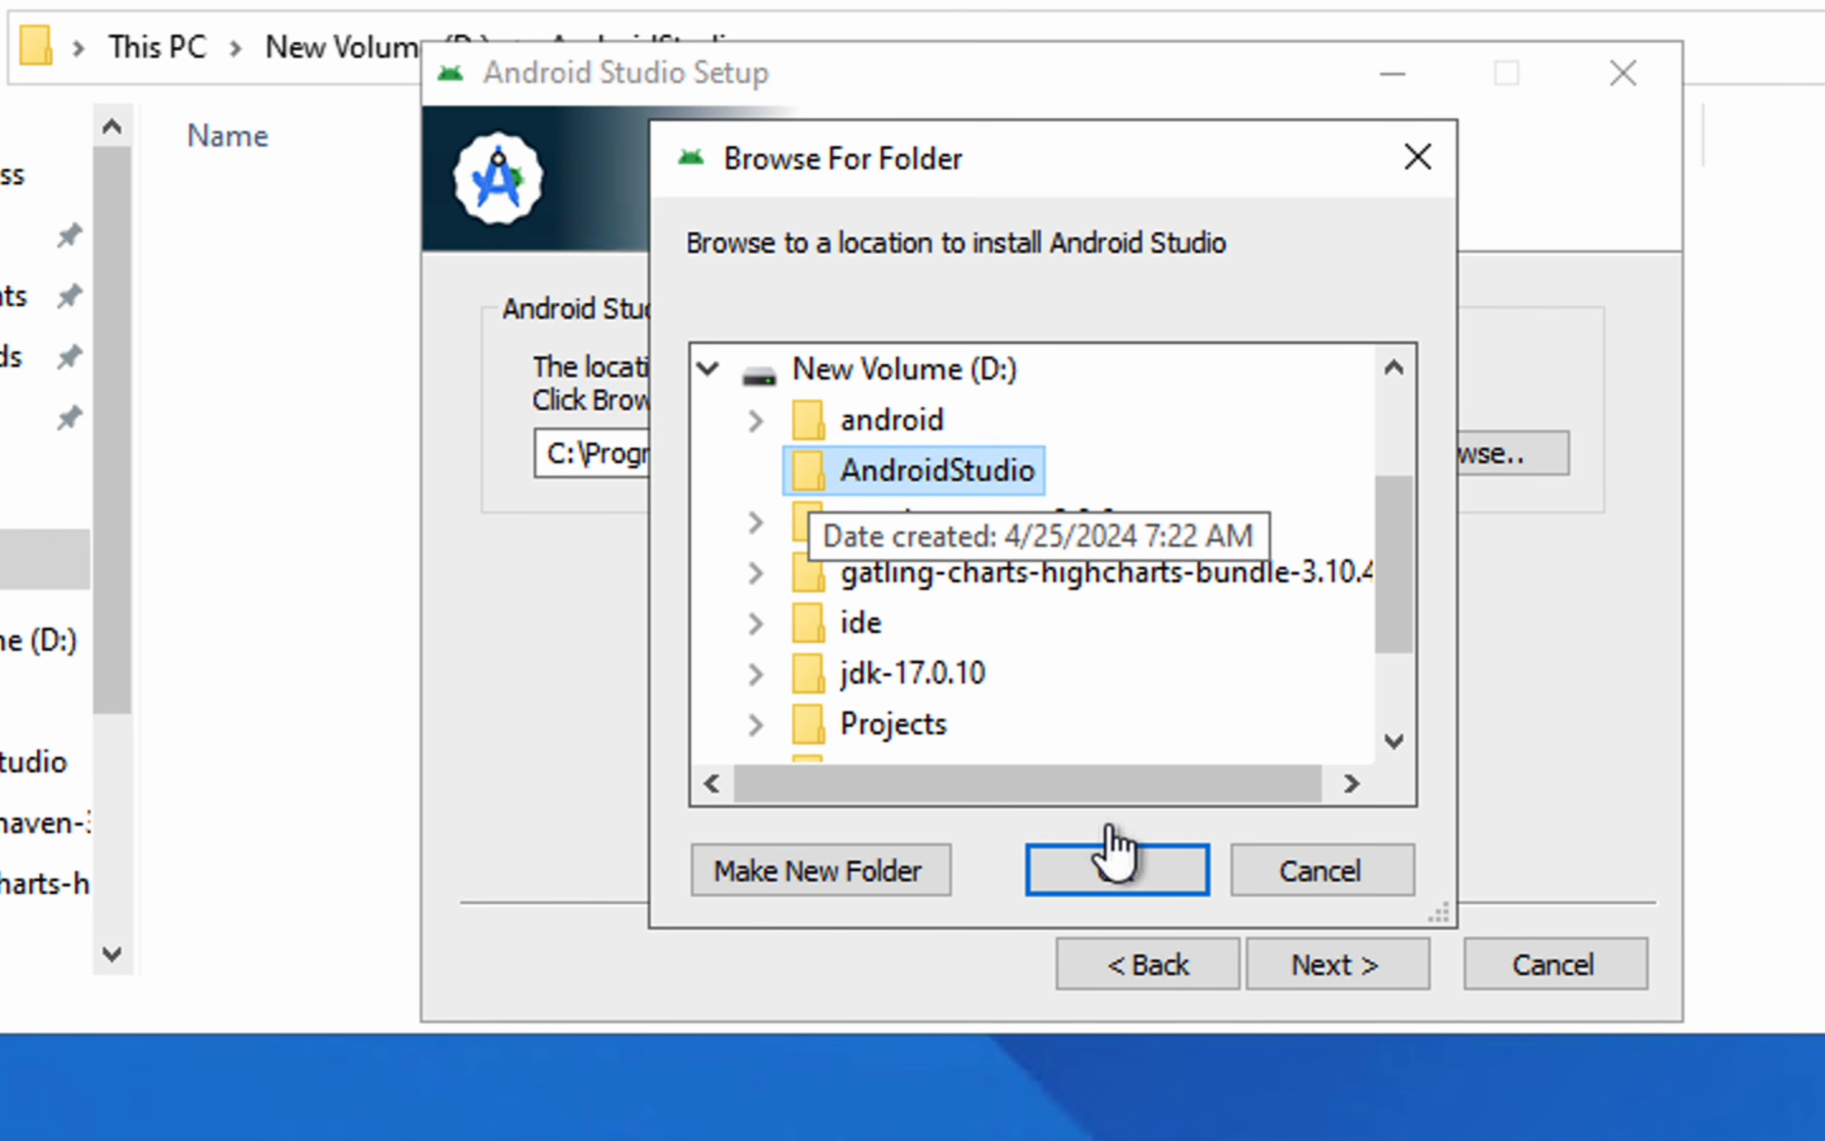
left_click(1112, 871)
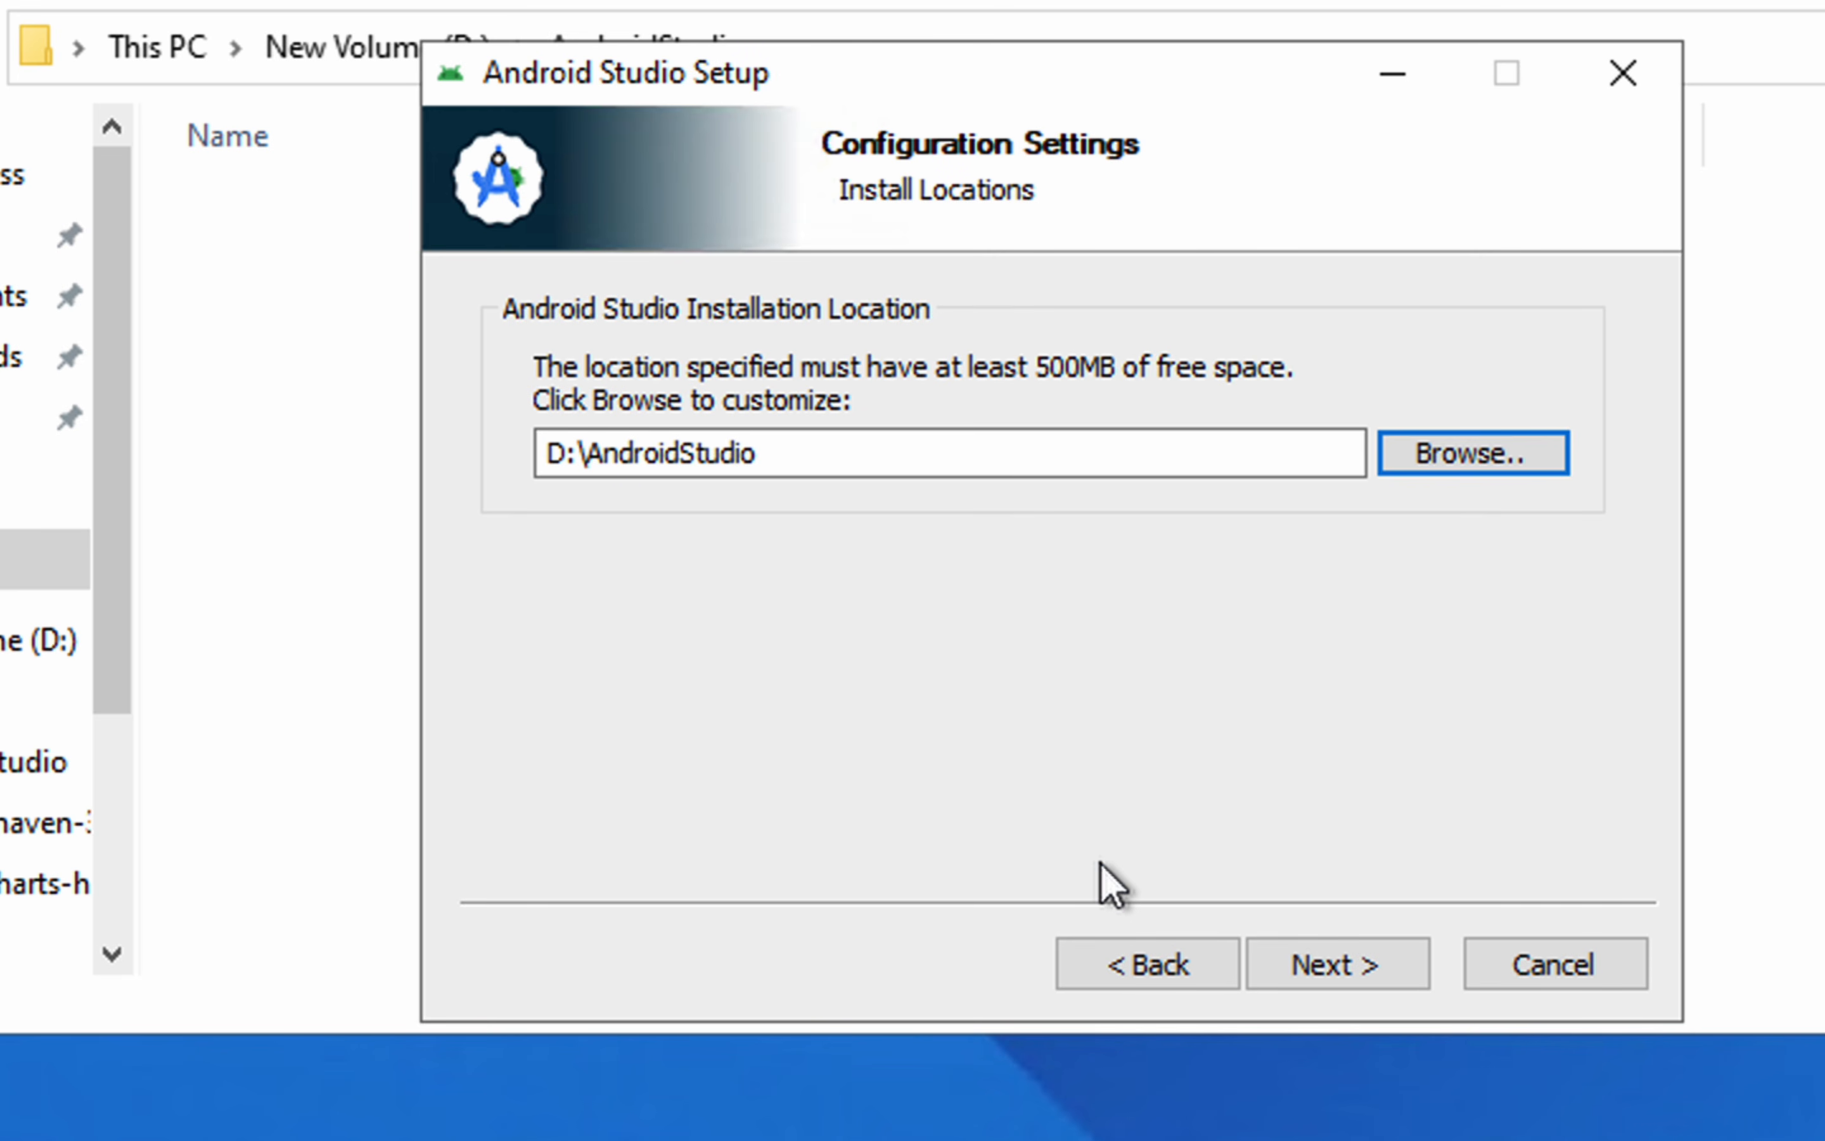
left_click(1338, 973)
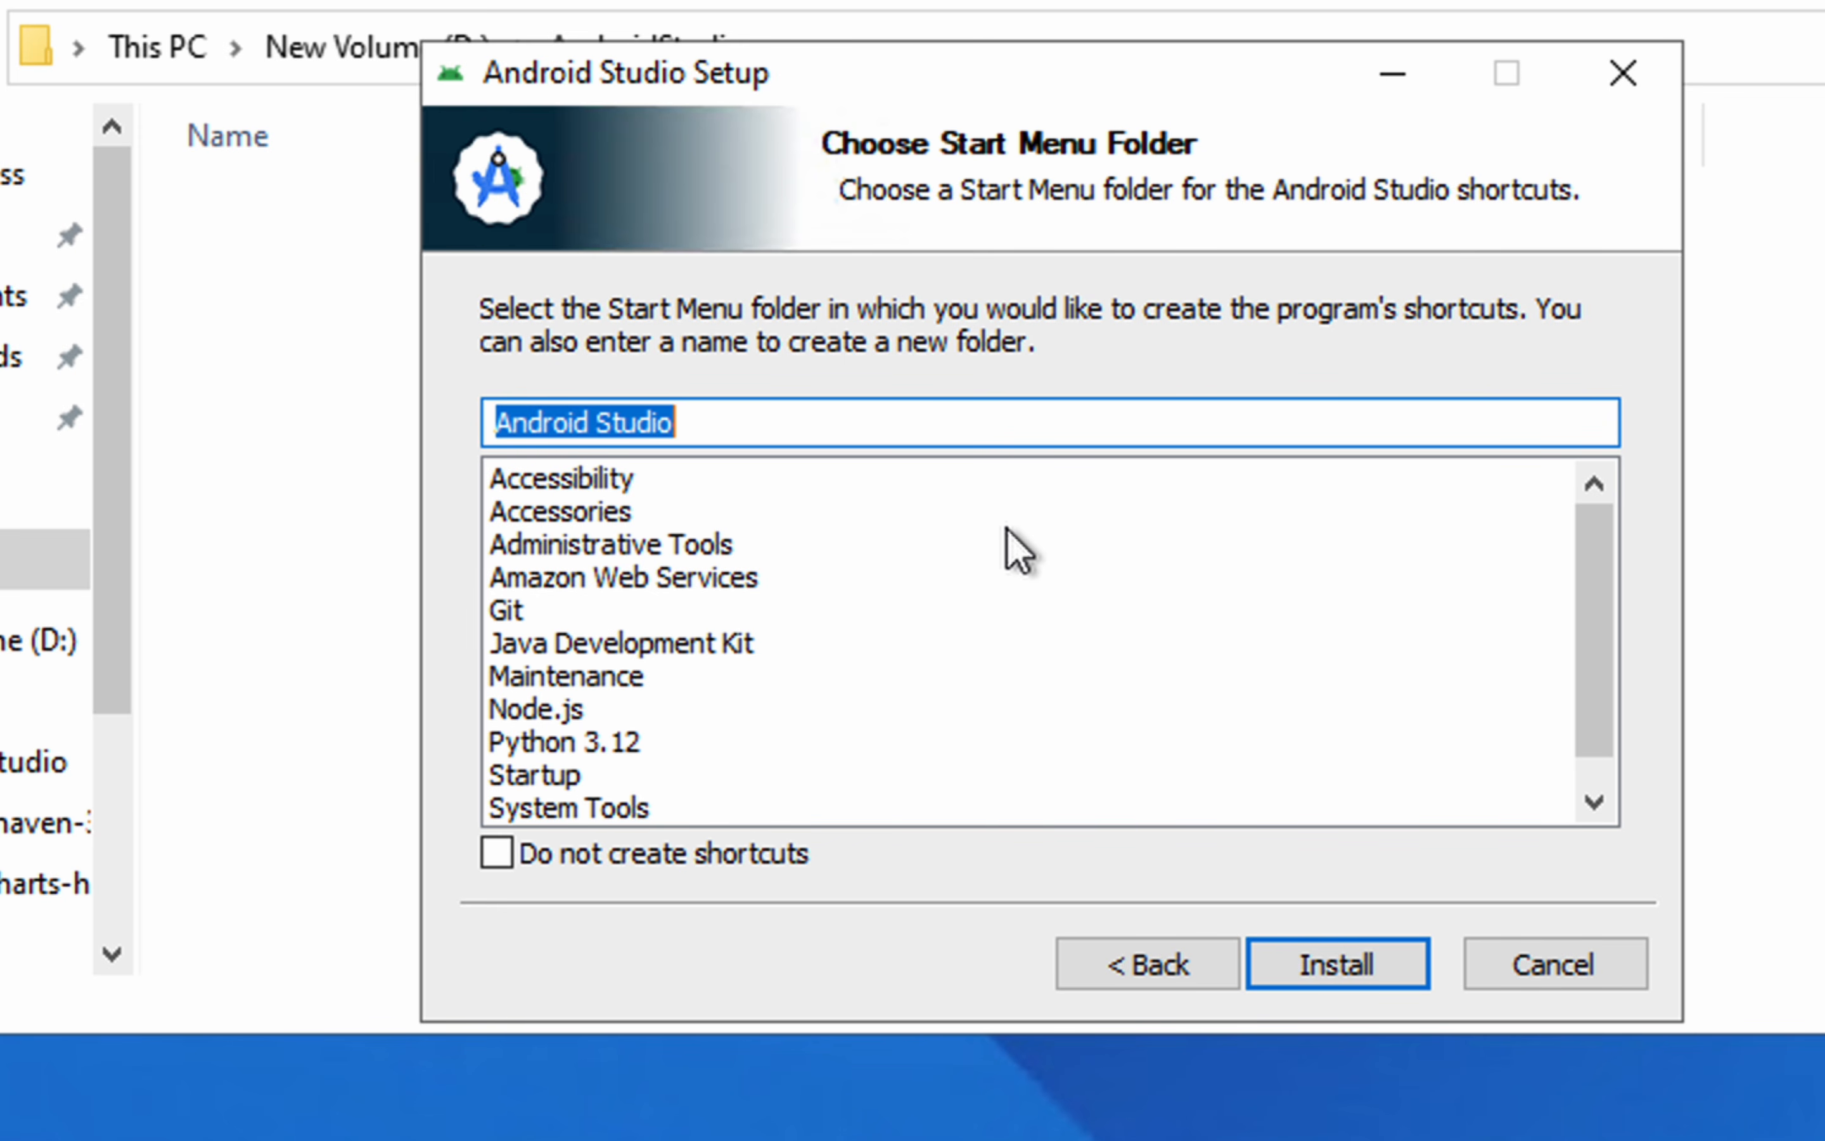
Keep Android Studio as the Start Menu folder, start the installation, and move the setup window aside while it runs
scroll(874, 706, "down", 1)
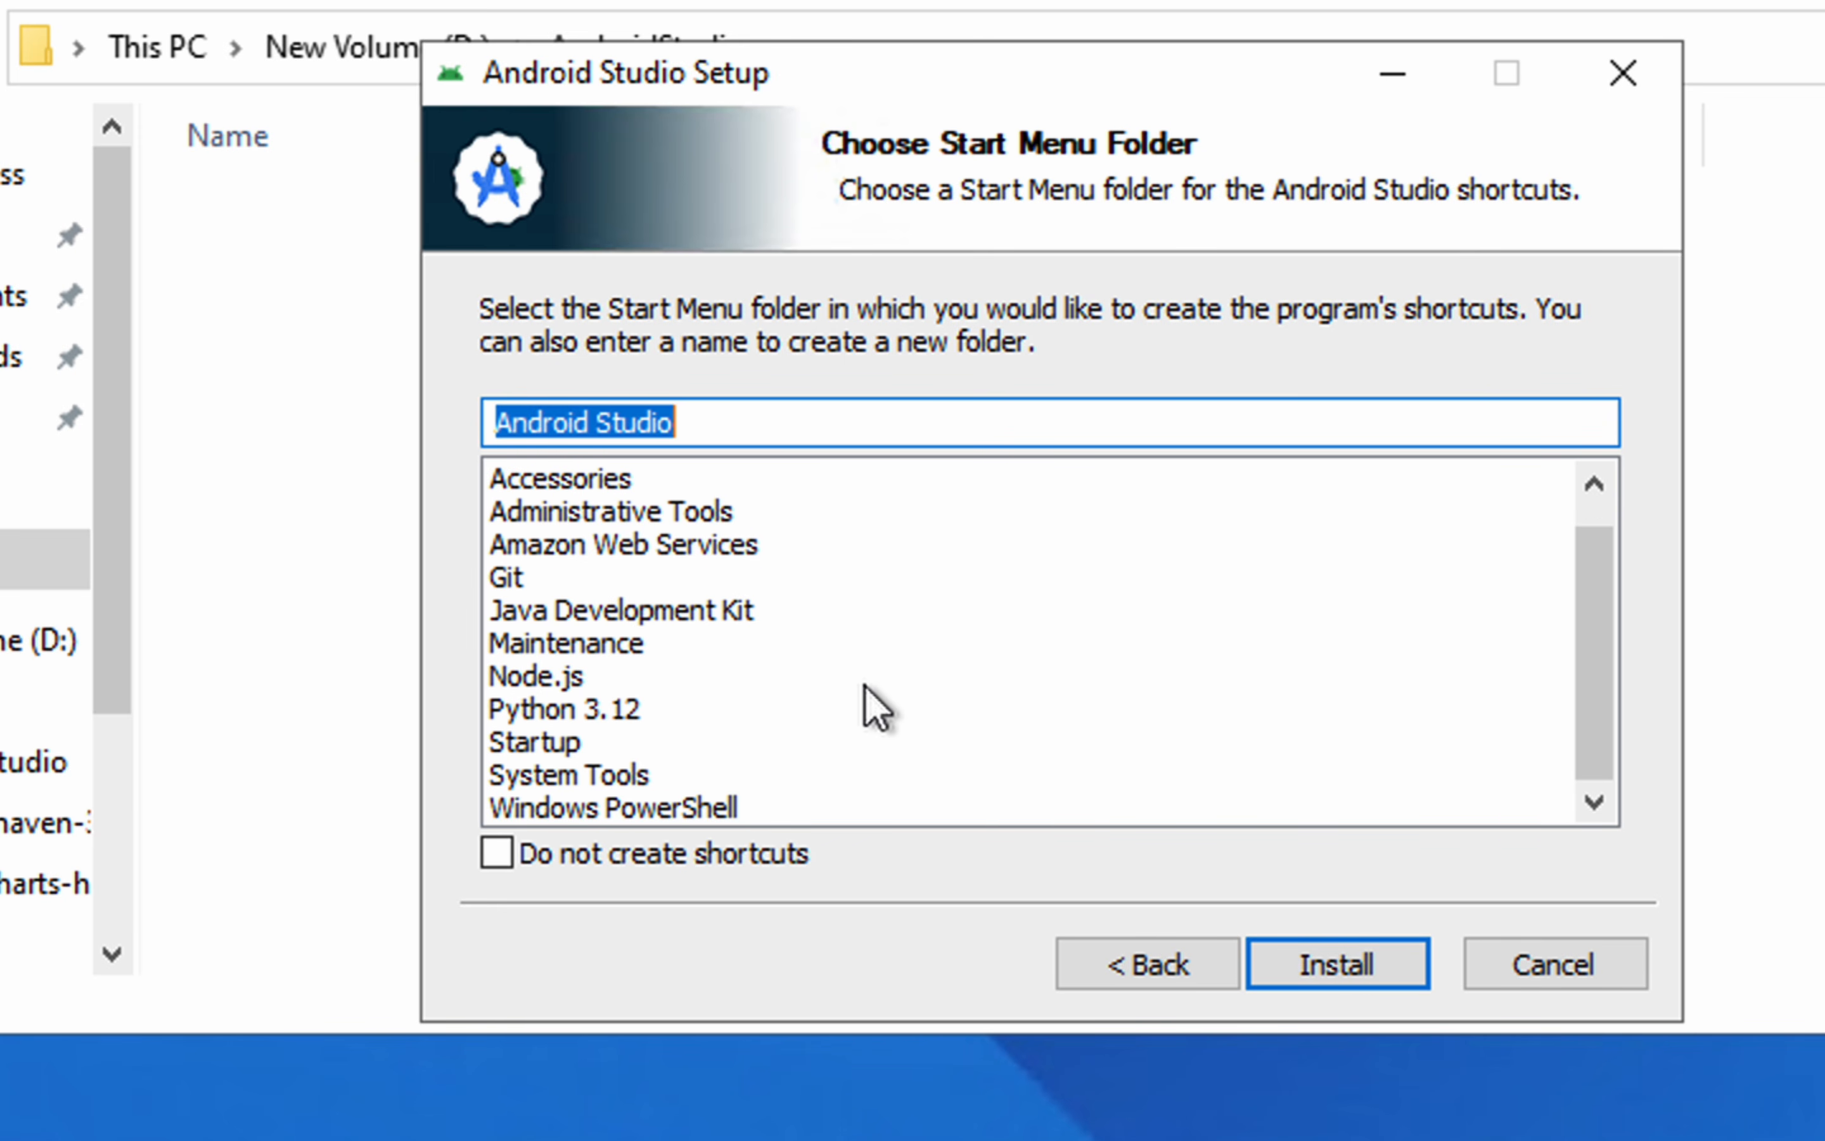
left_click(1341, 974)
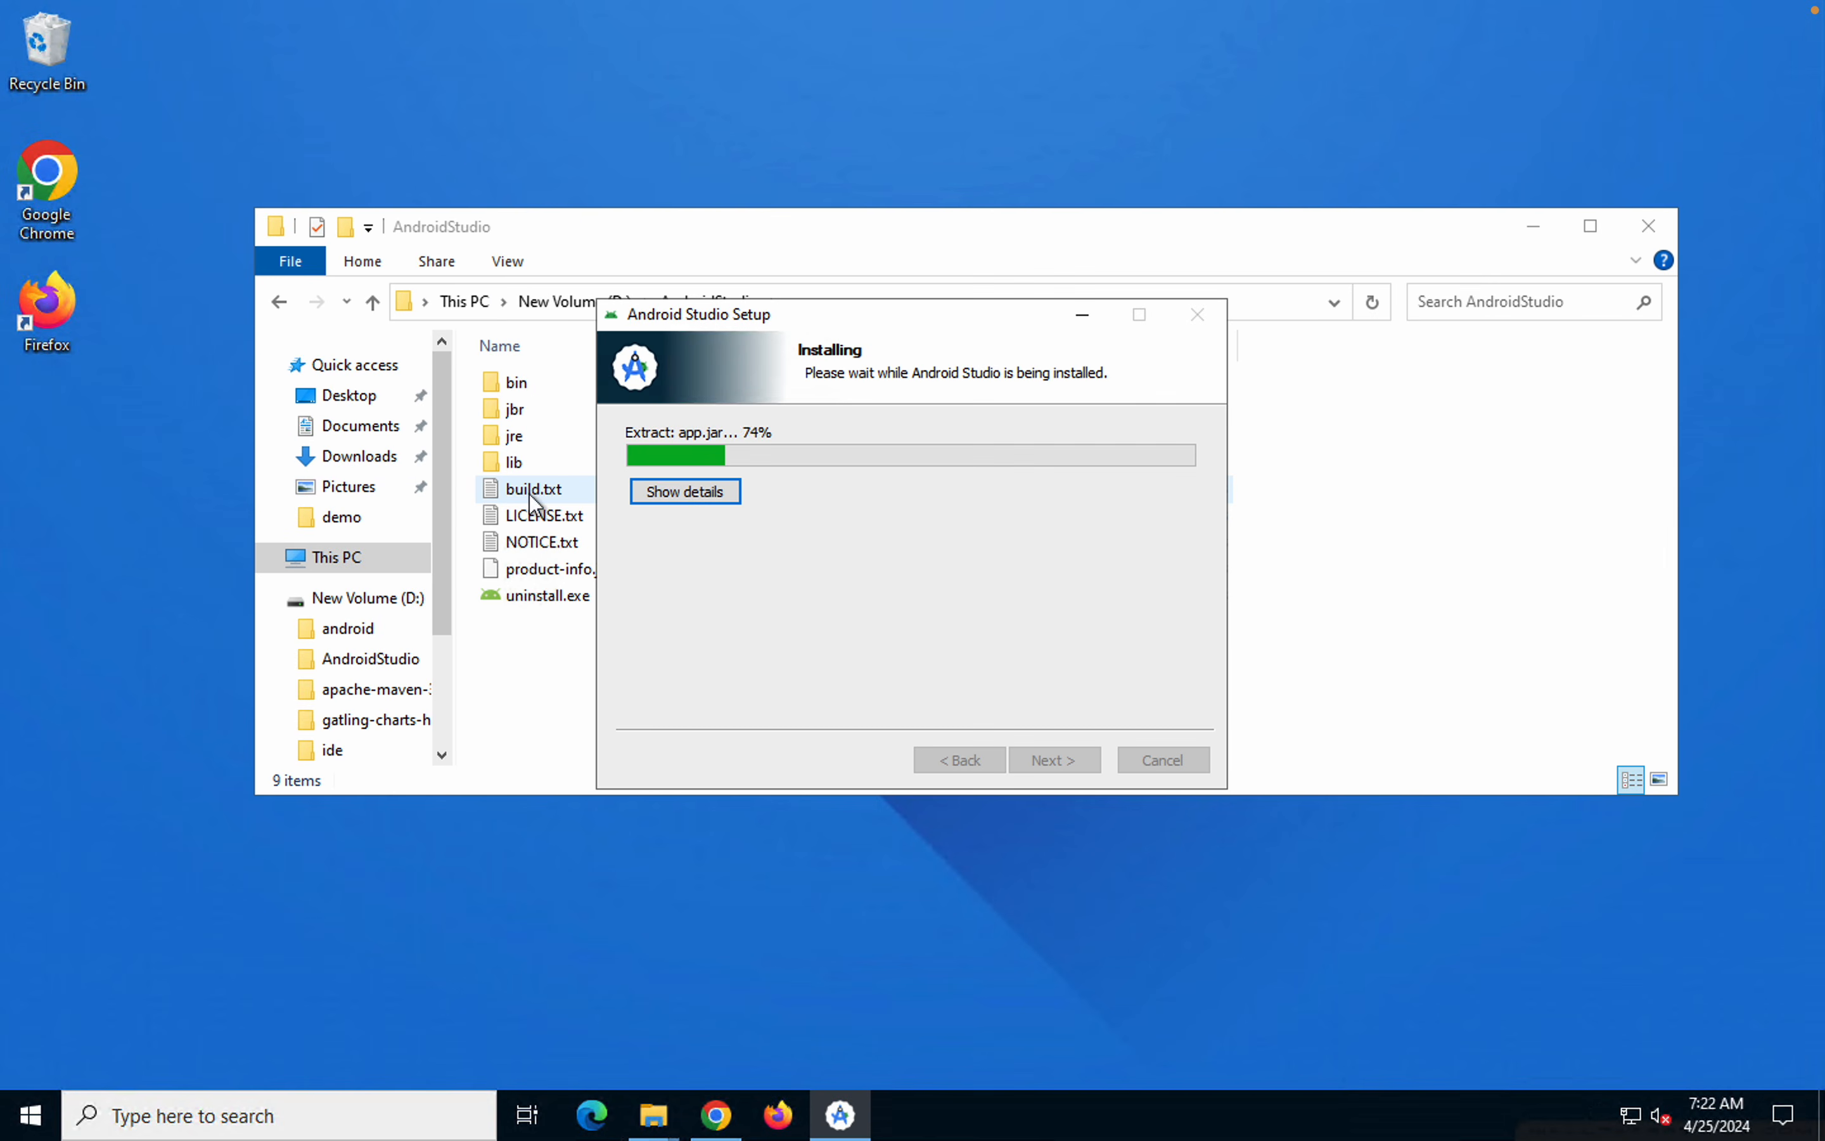
left_click_drag(794, 314, 931, 273)
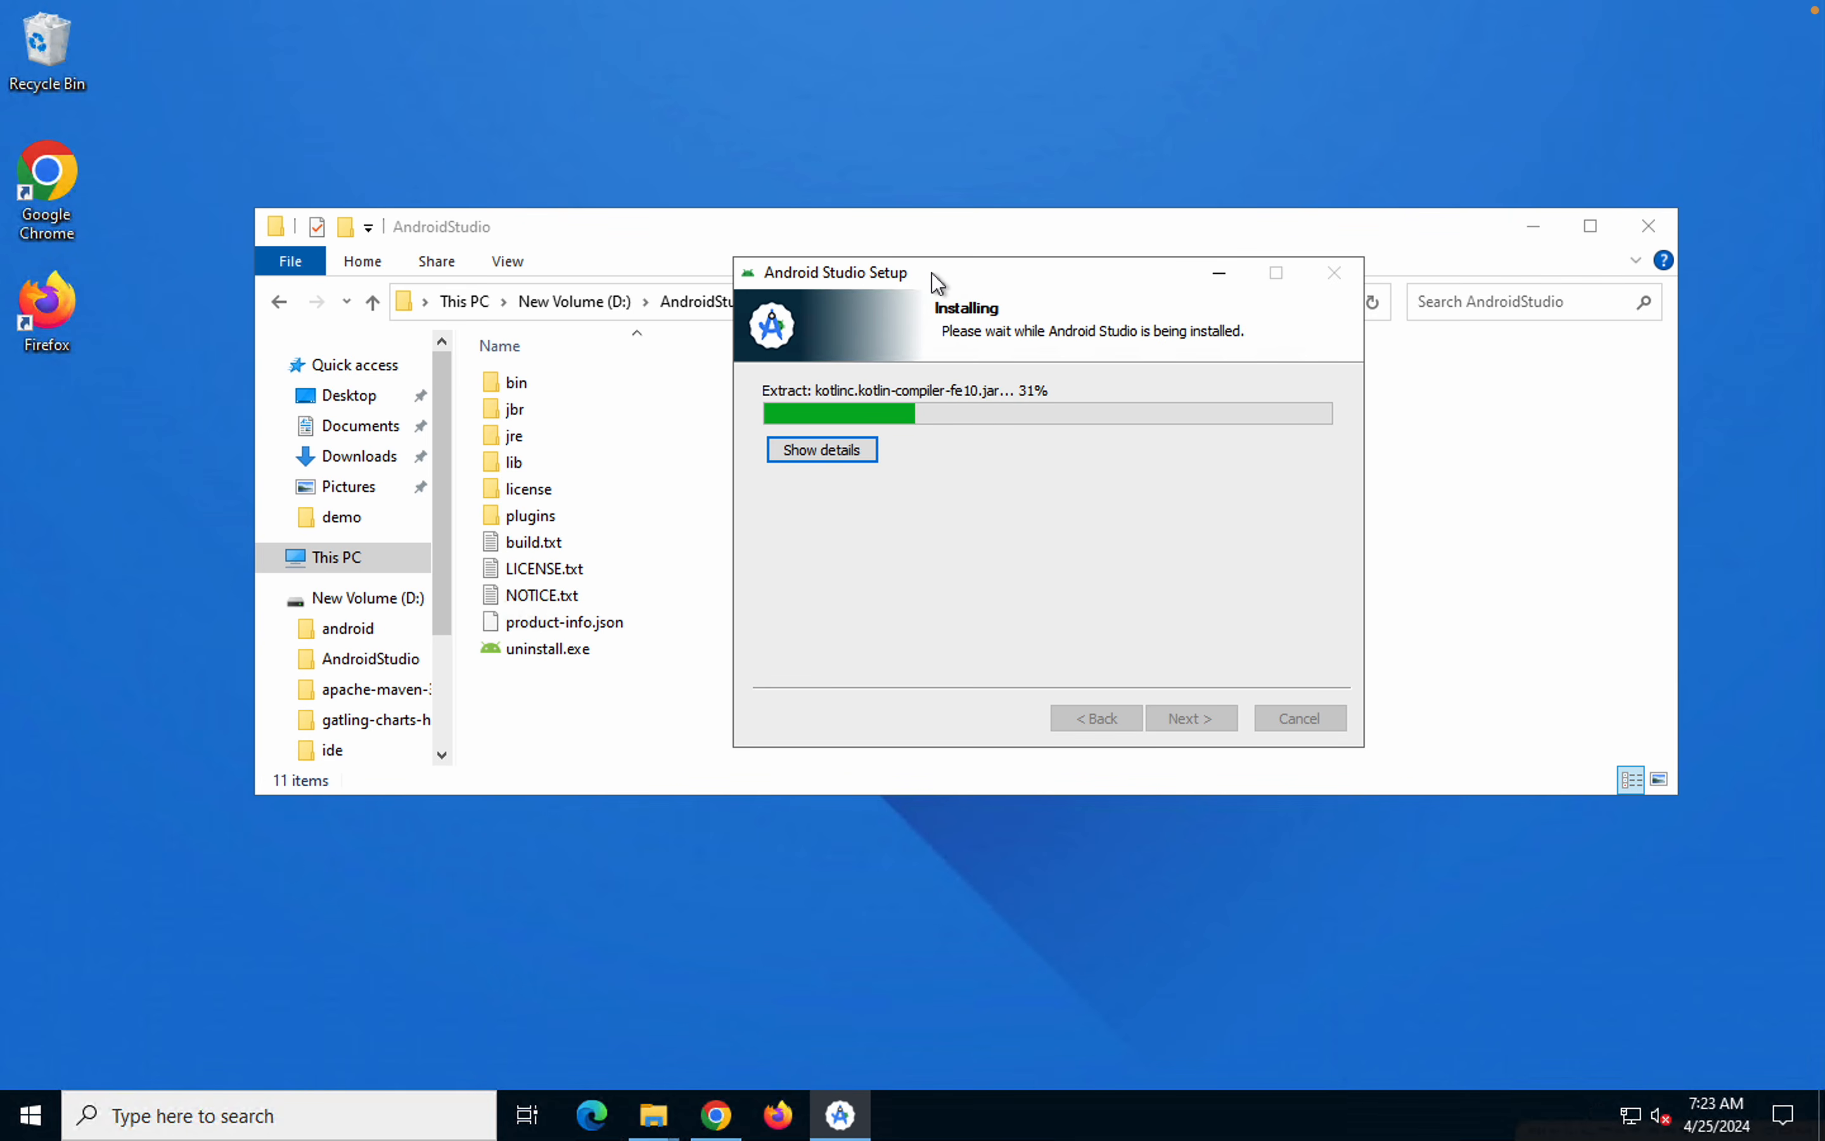
mouse_move(1225, 64)
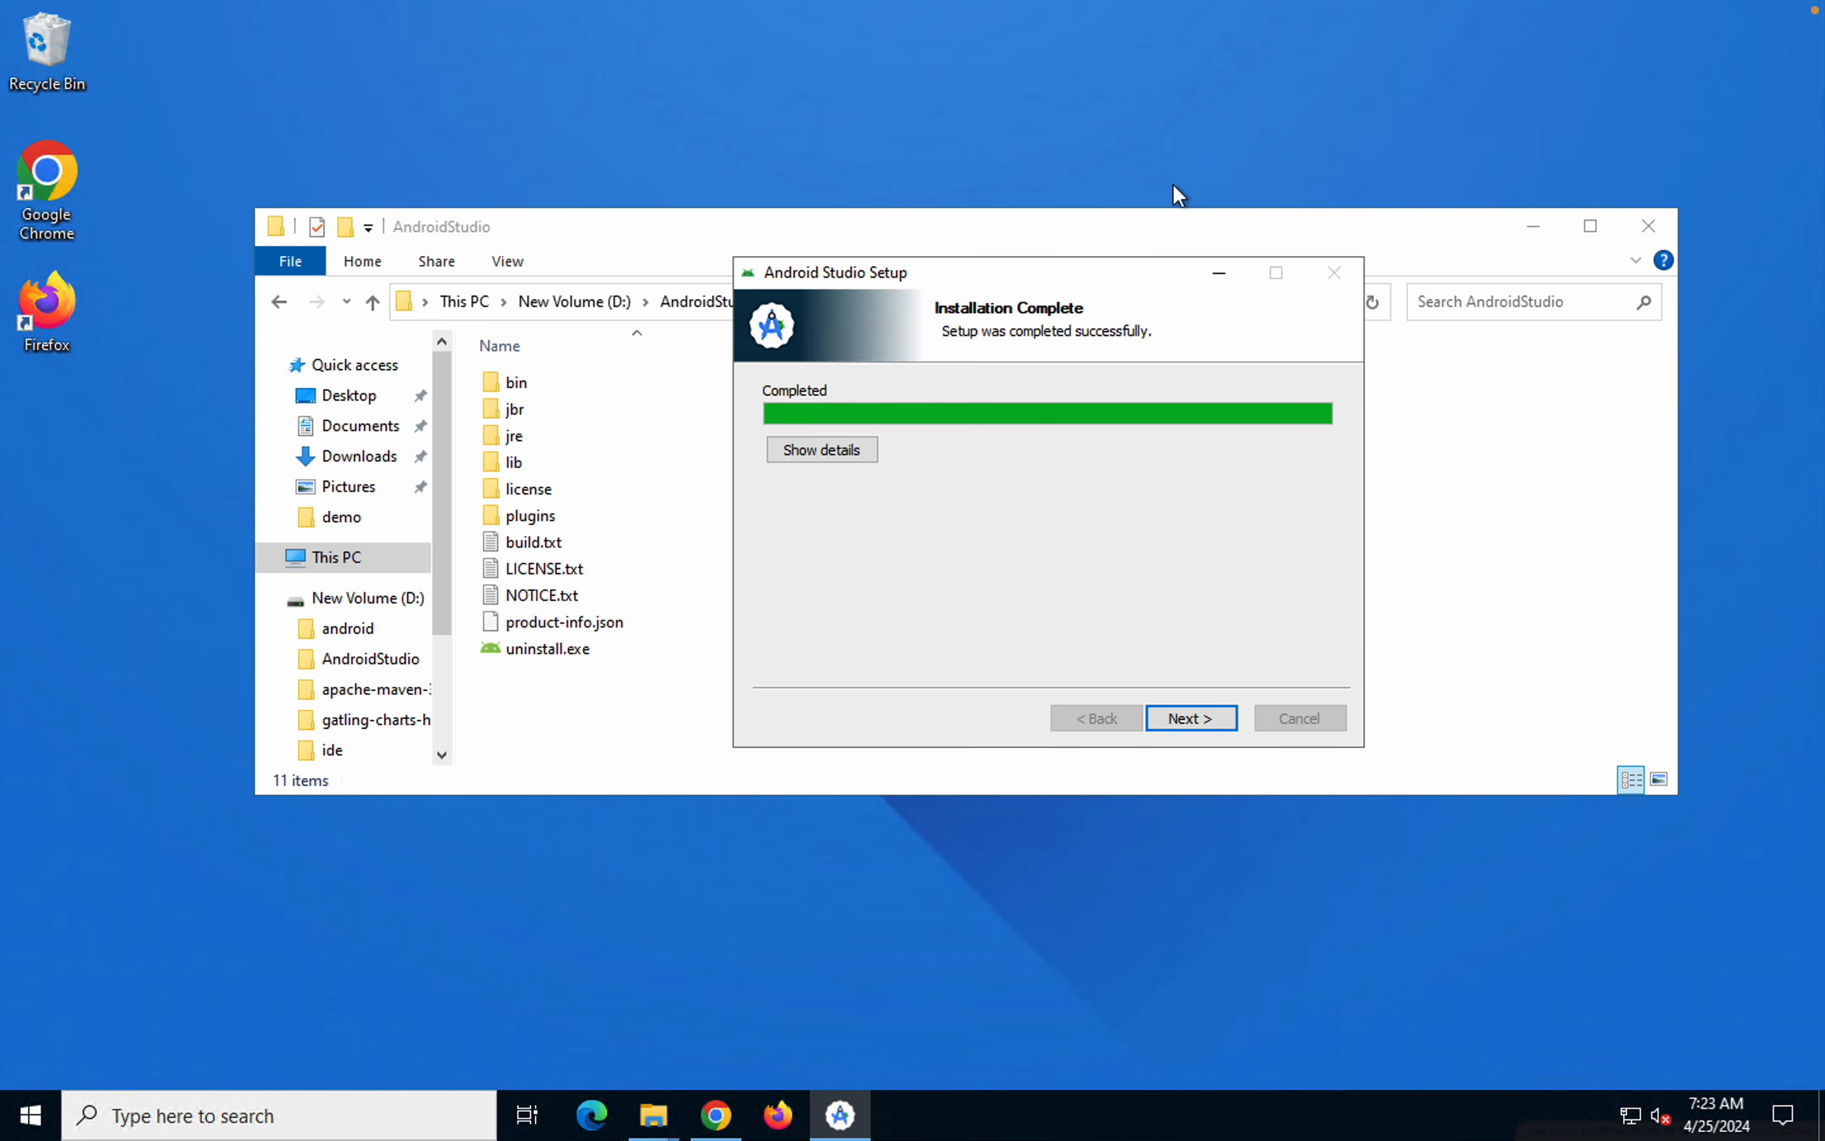
Finish the completed setup with Start Android Studio left selected
left_click(1177, 720)
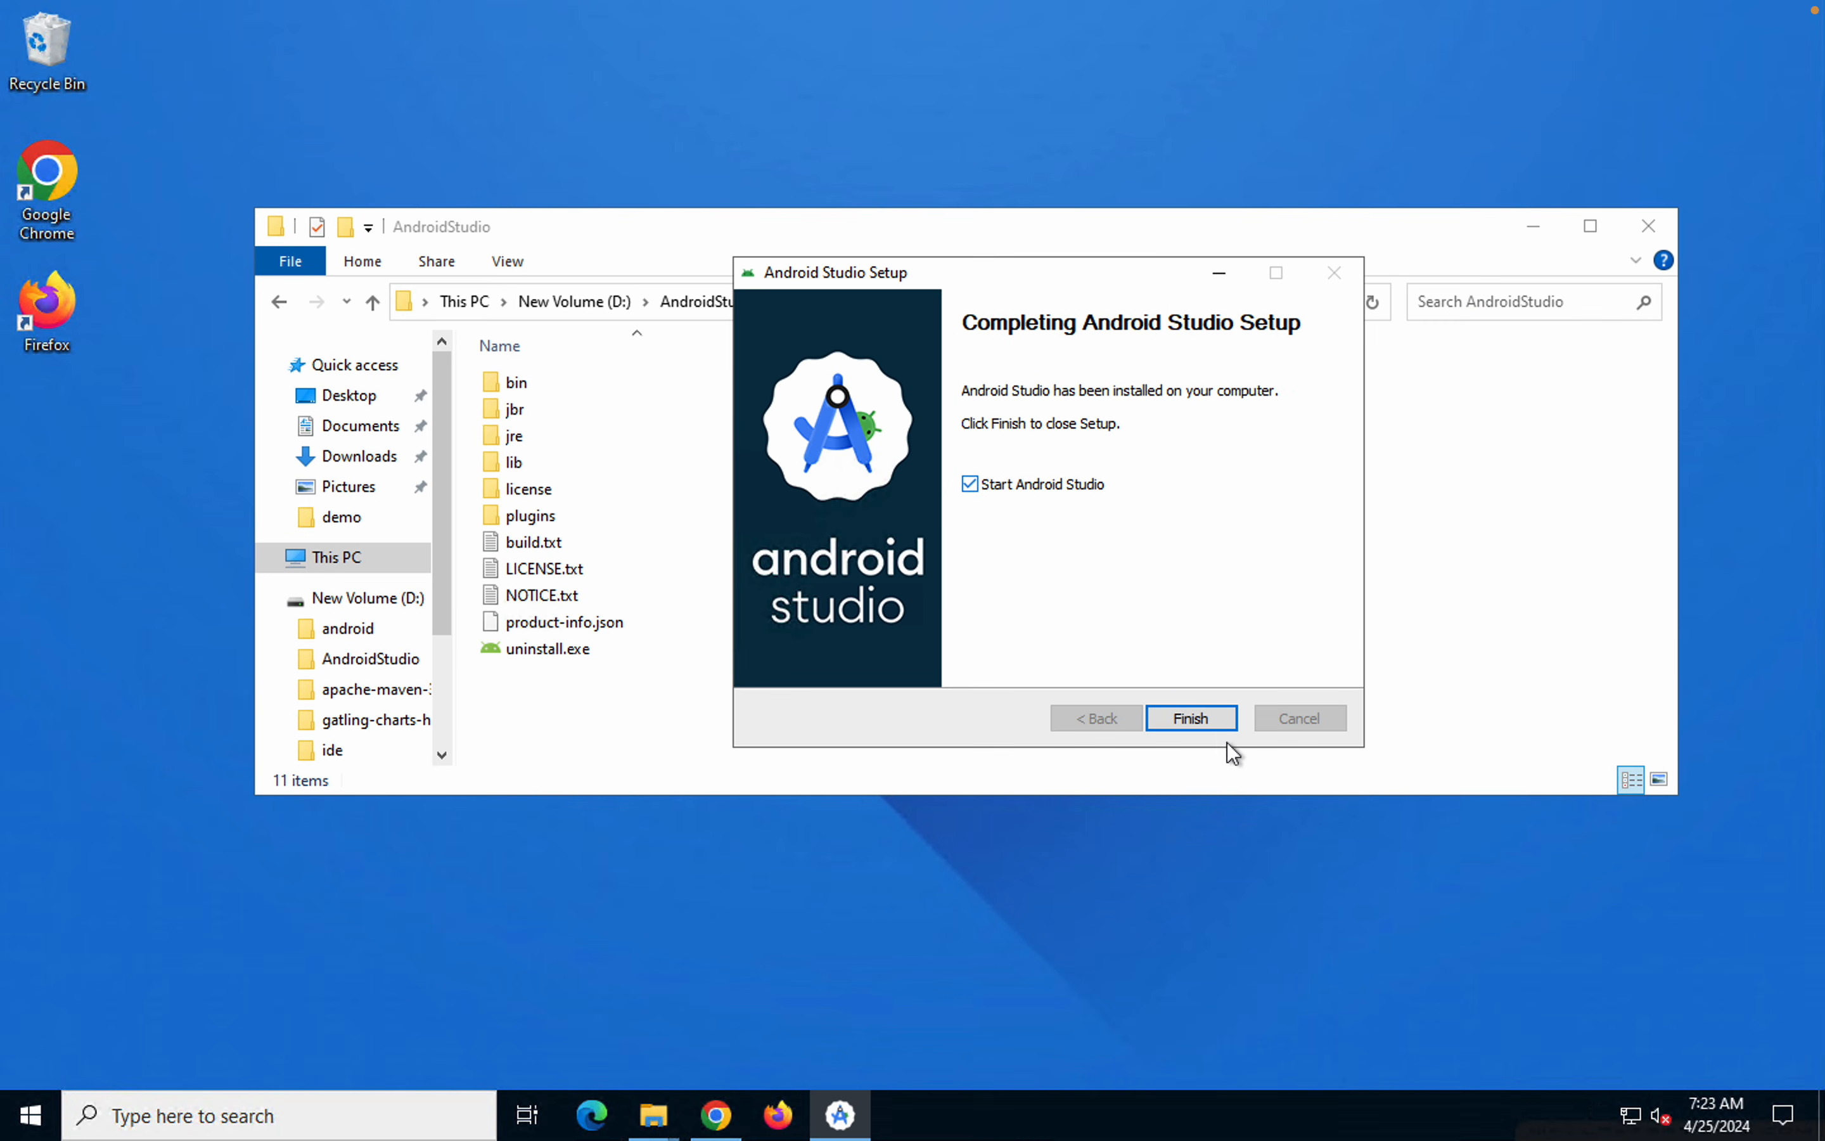
left_click(1395, 952)
left_click(1192, 718)
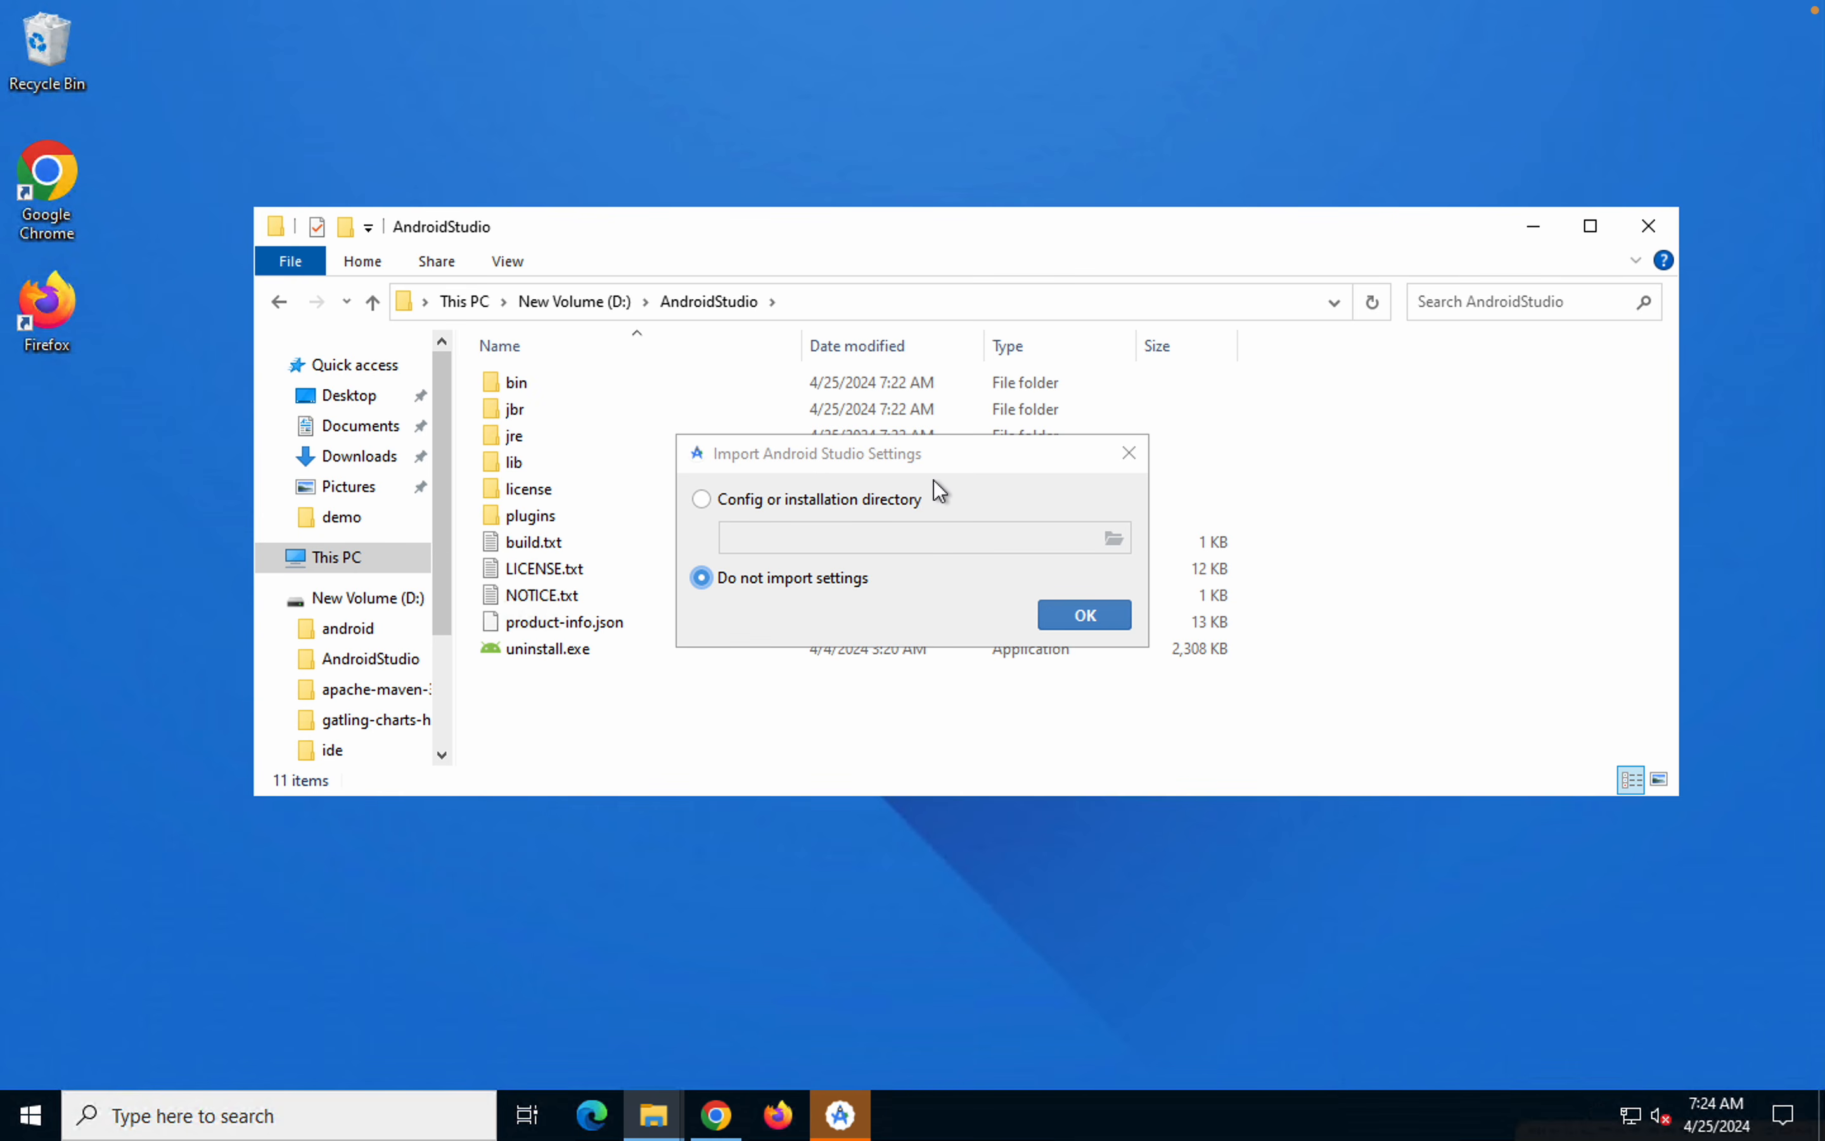
Continue without importing settings and decline to send usage statistics to Google, with the File Explorer window minimized
left_click(1062, 617)
left_click(1529, 230)
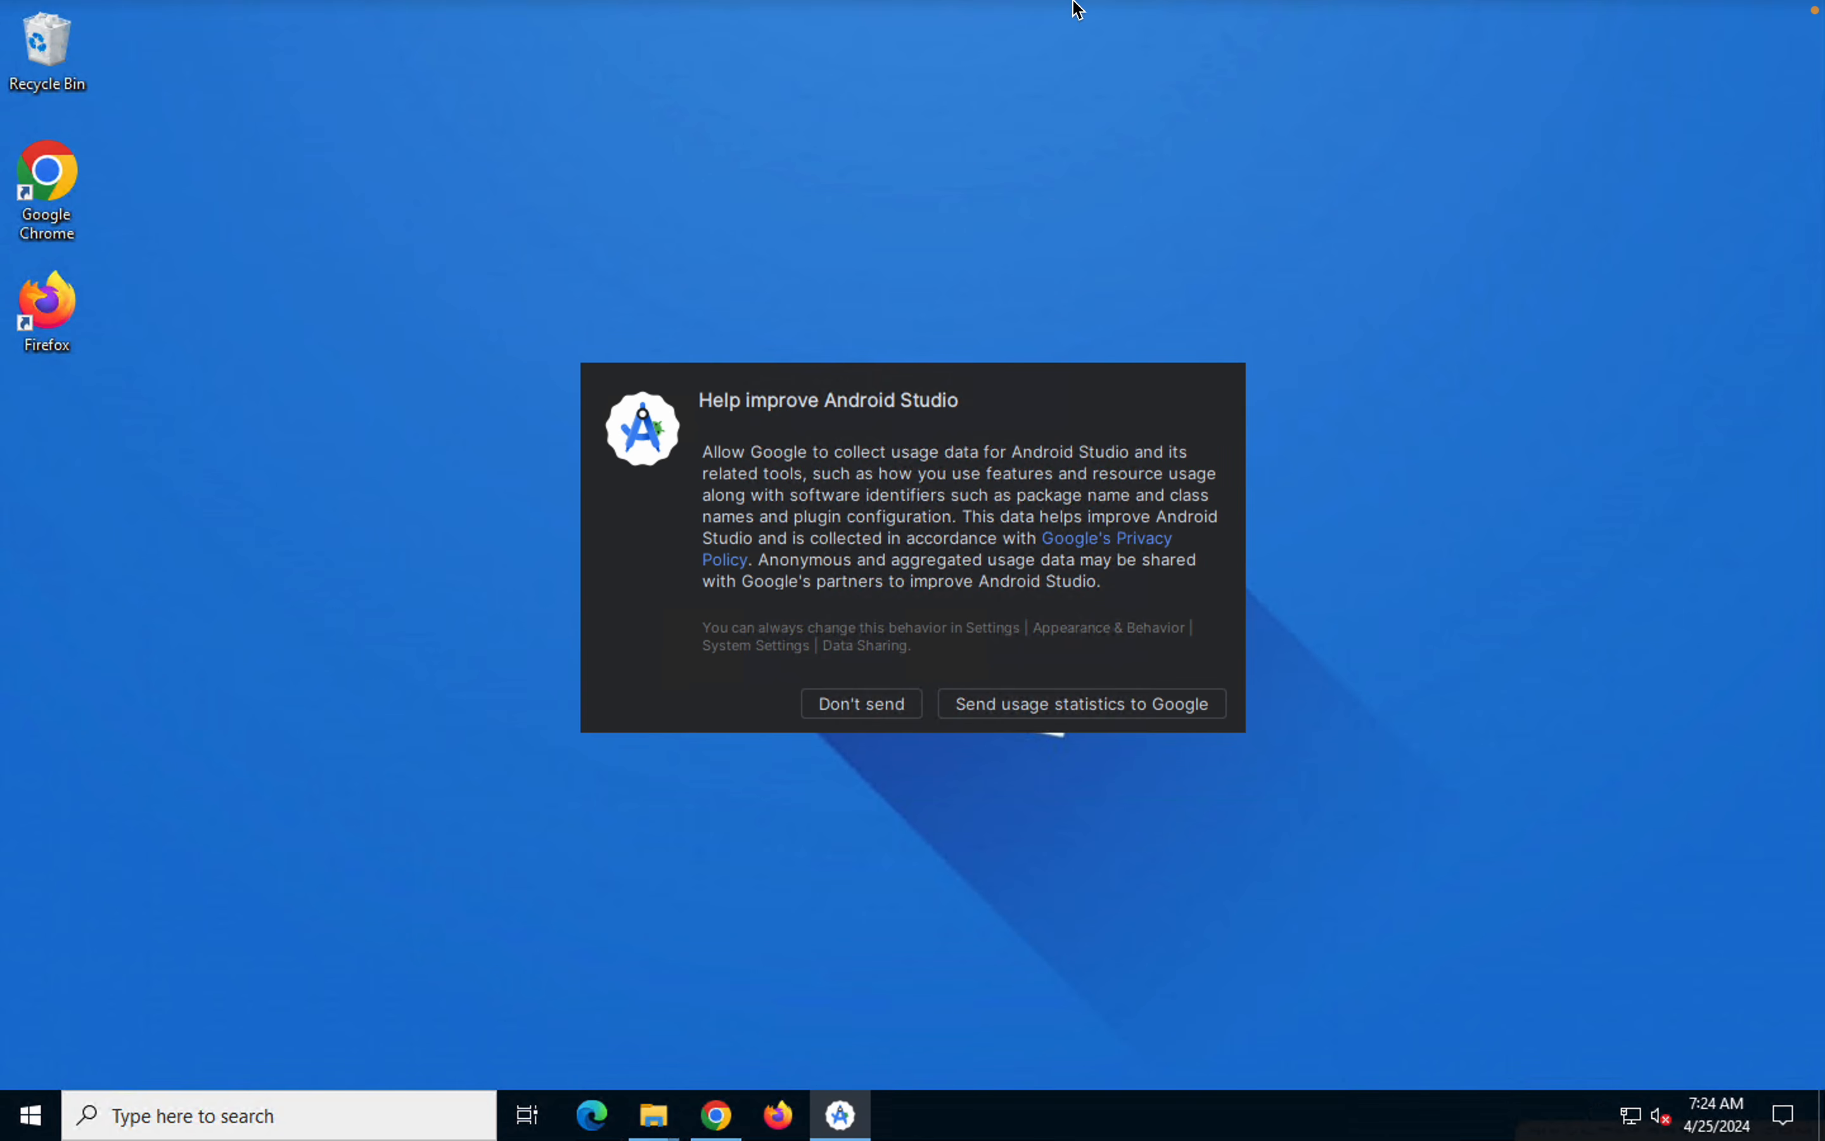
mouse_move(1077, 9)
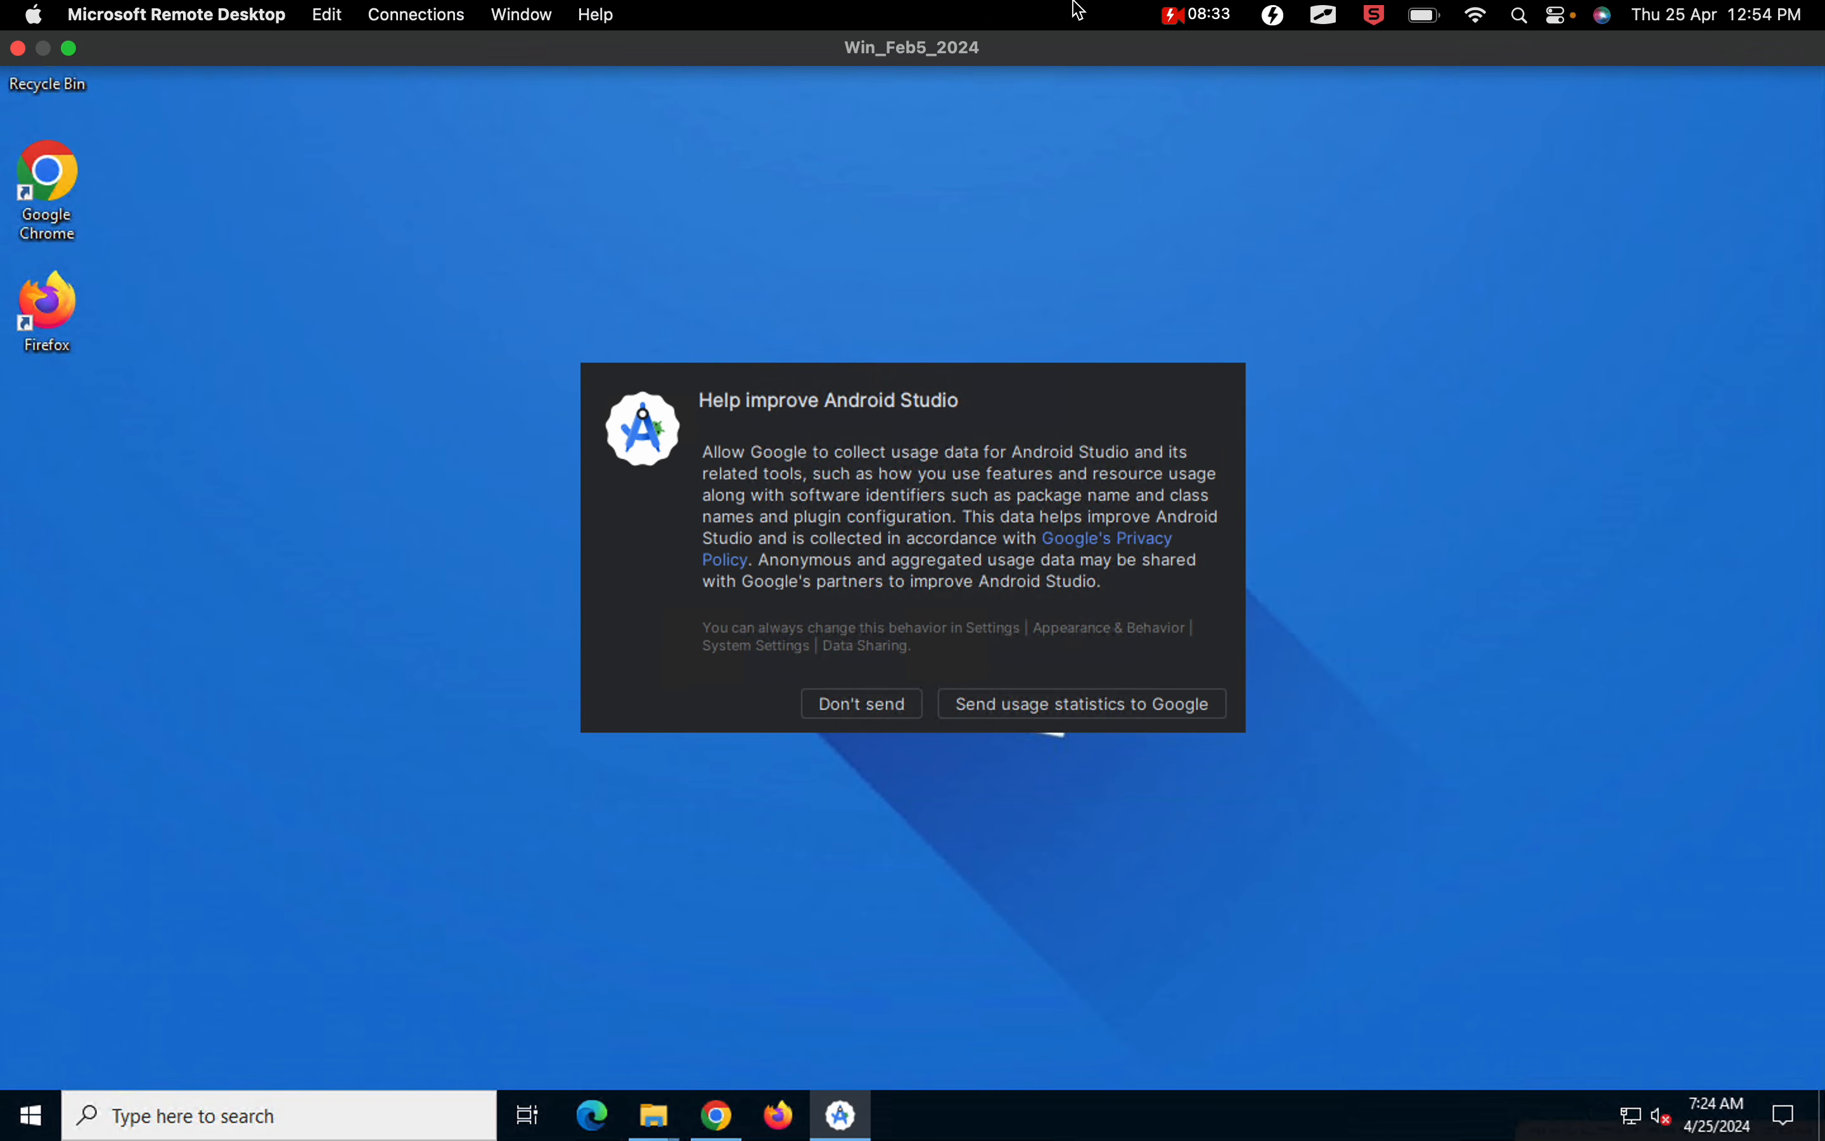
left_click(858, 700)
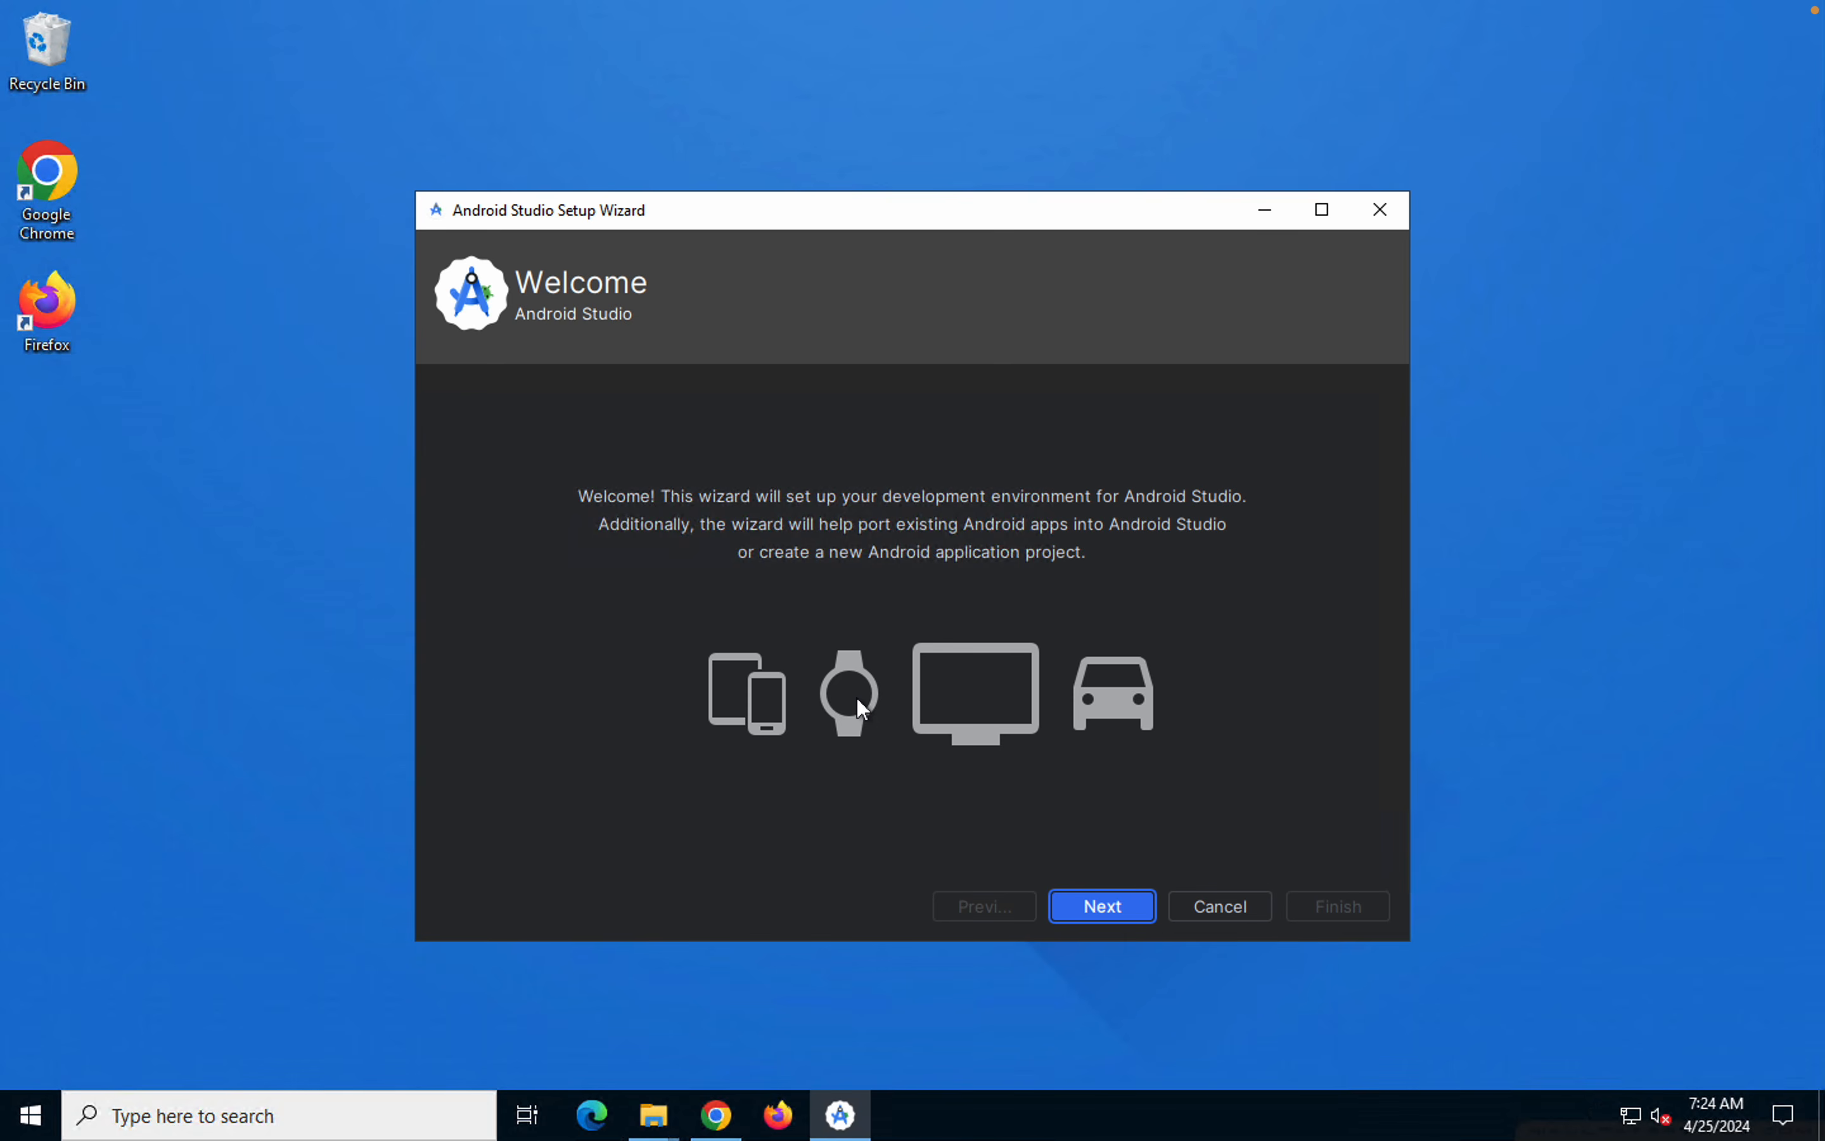
Switch to Chrome on the Mac, show the downloaded android-studio-2023.2.1.25-mac_arm.dmg in Finder, and open the disk image
mouse_move(1401, 7)
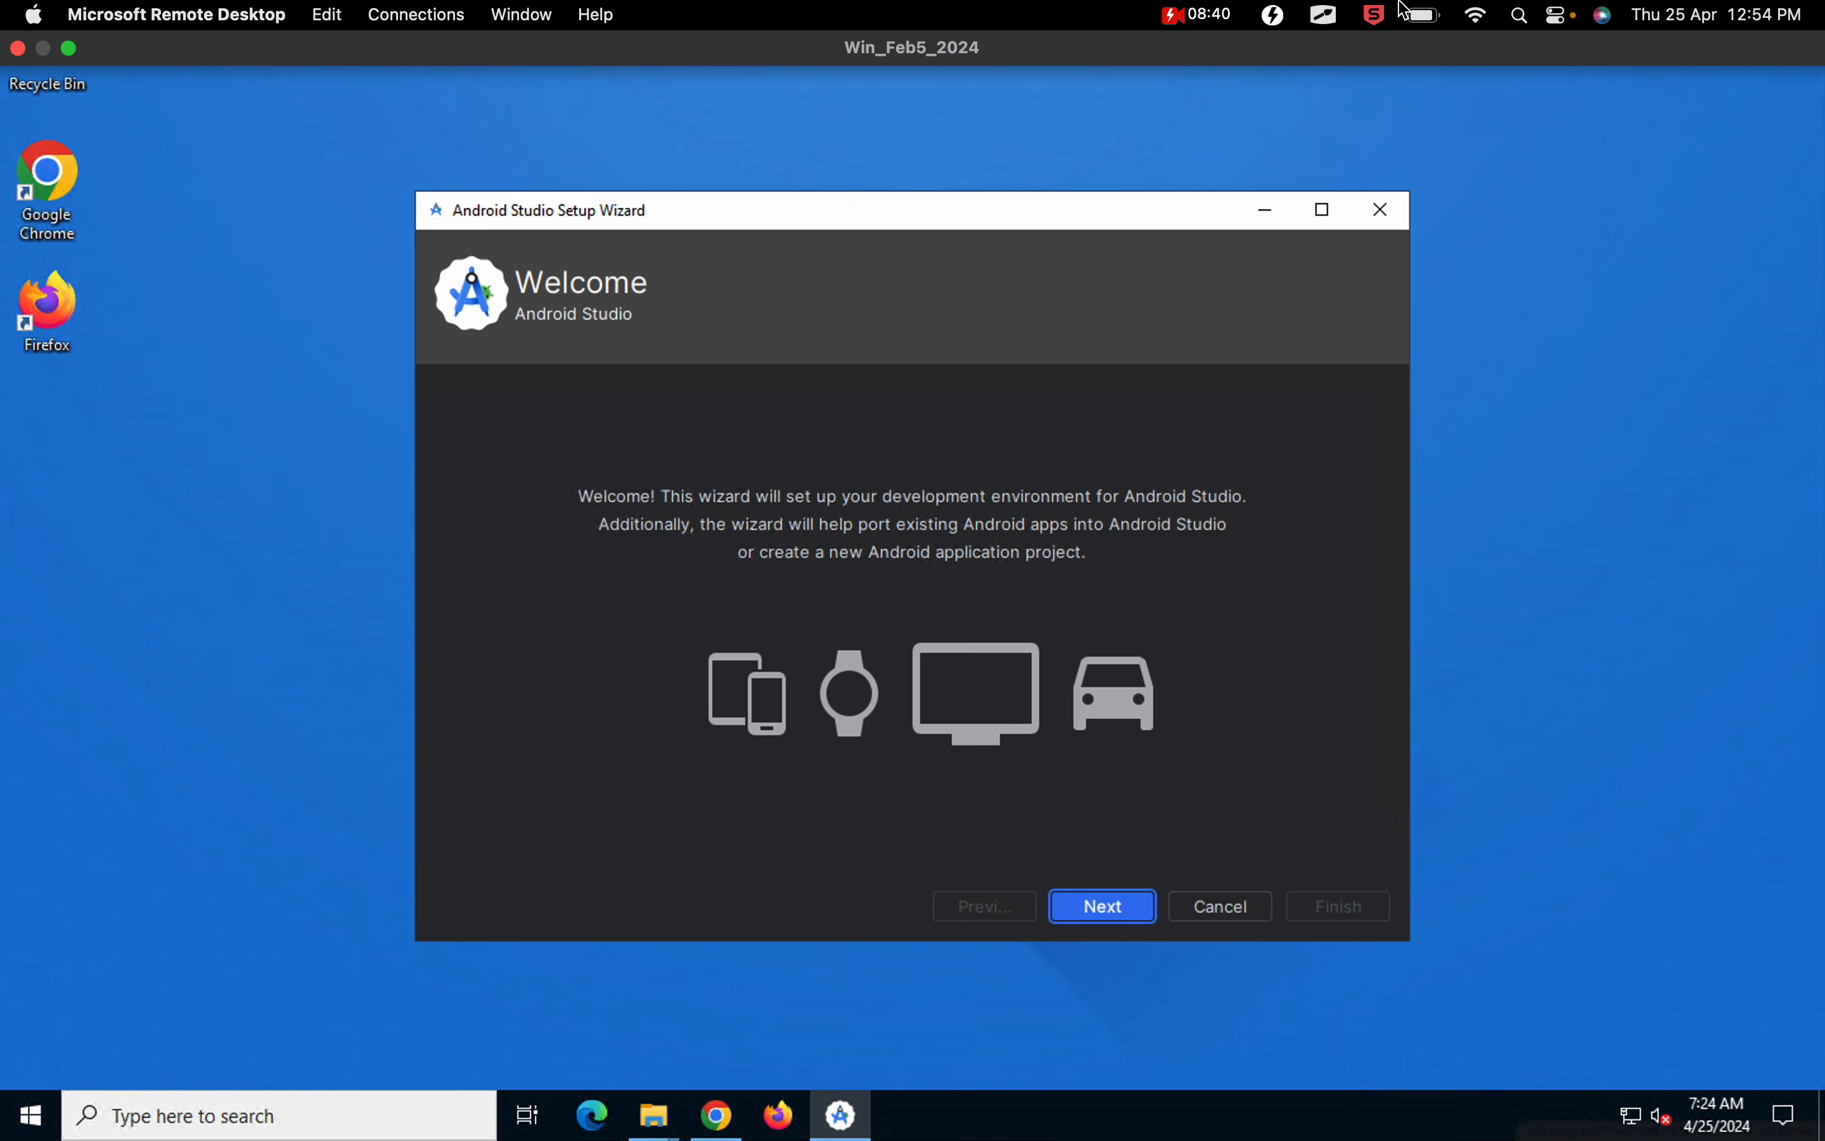
key("ctrl+Left")
left_click(528, 515)
left_click_drag(534, 381, 167, 301)
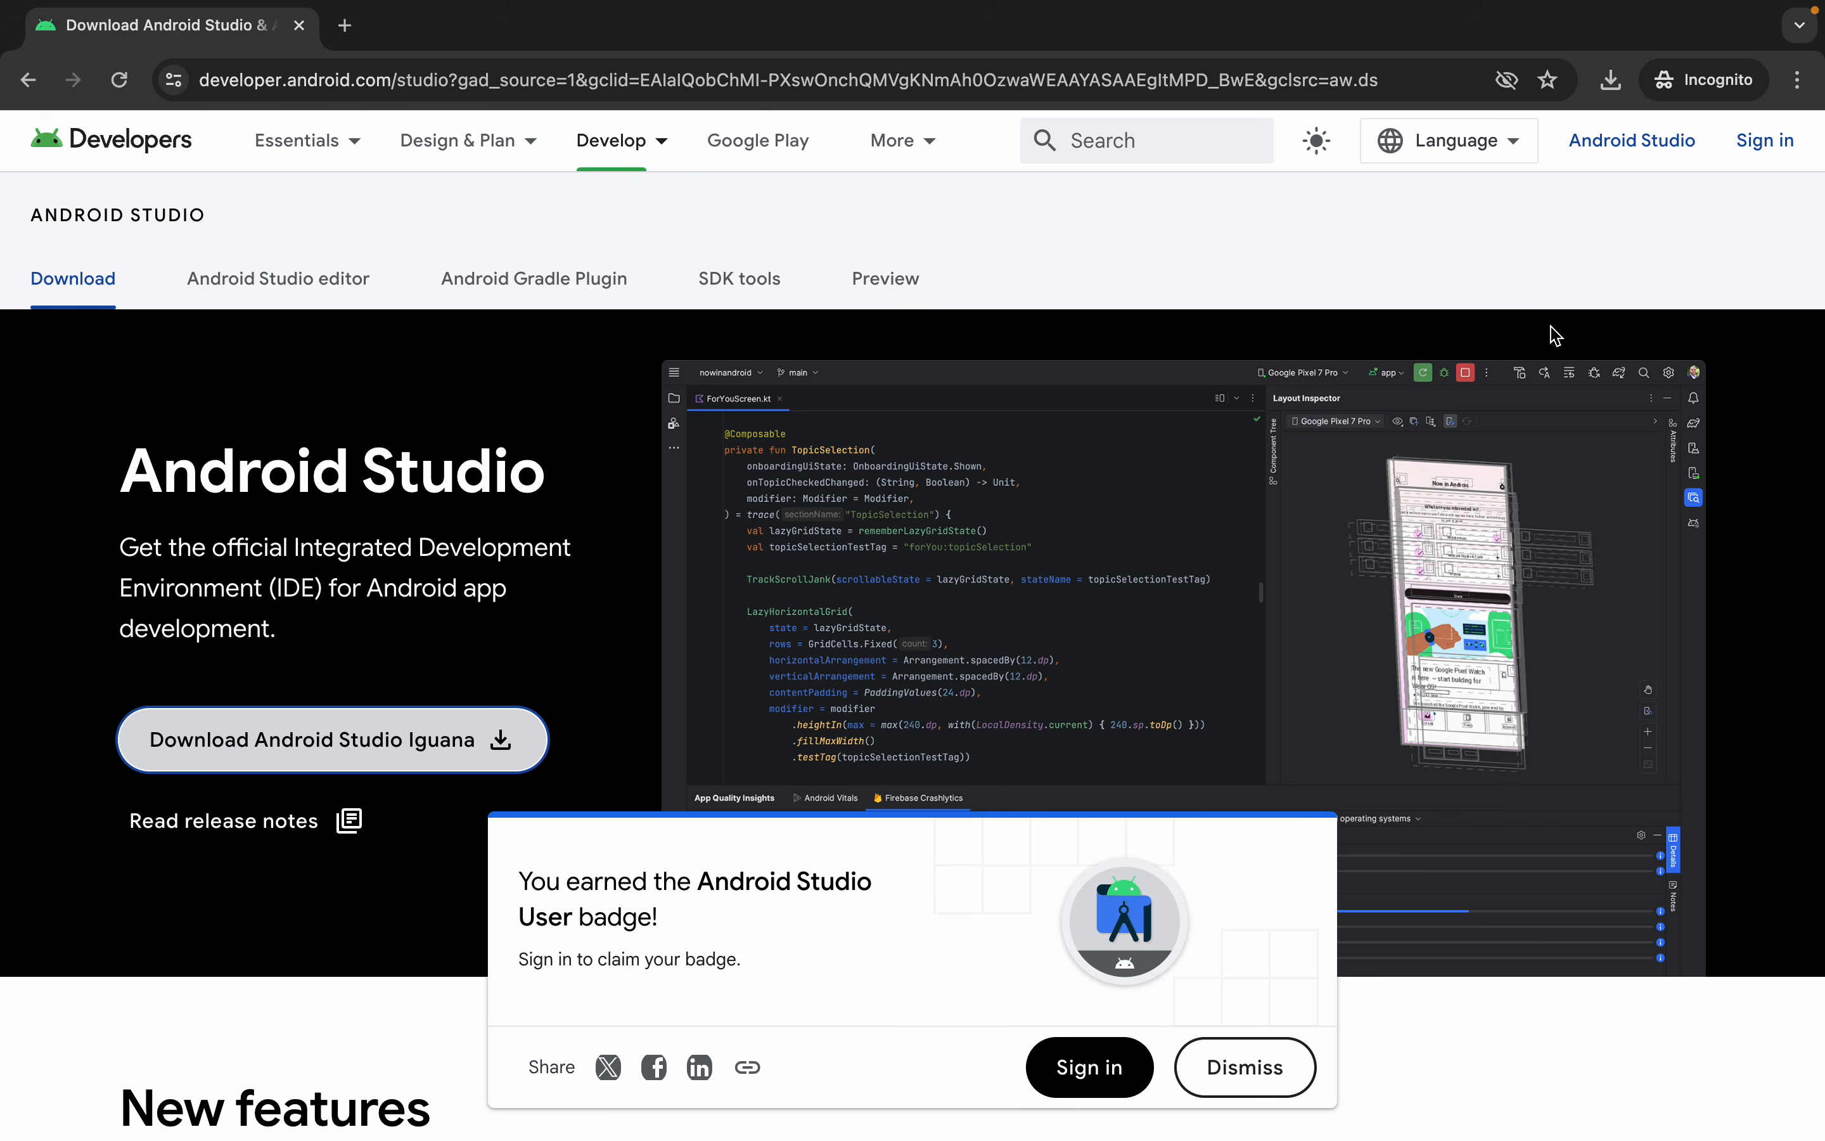
left_click(1612, 92)
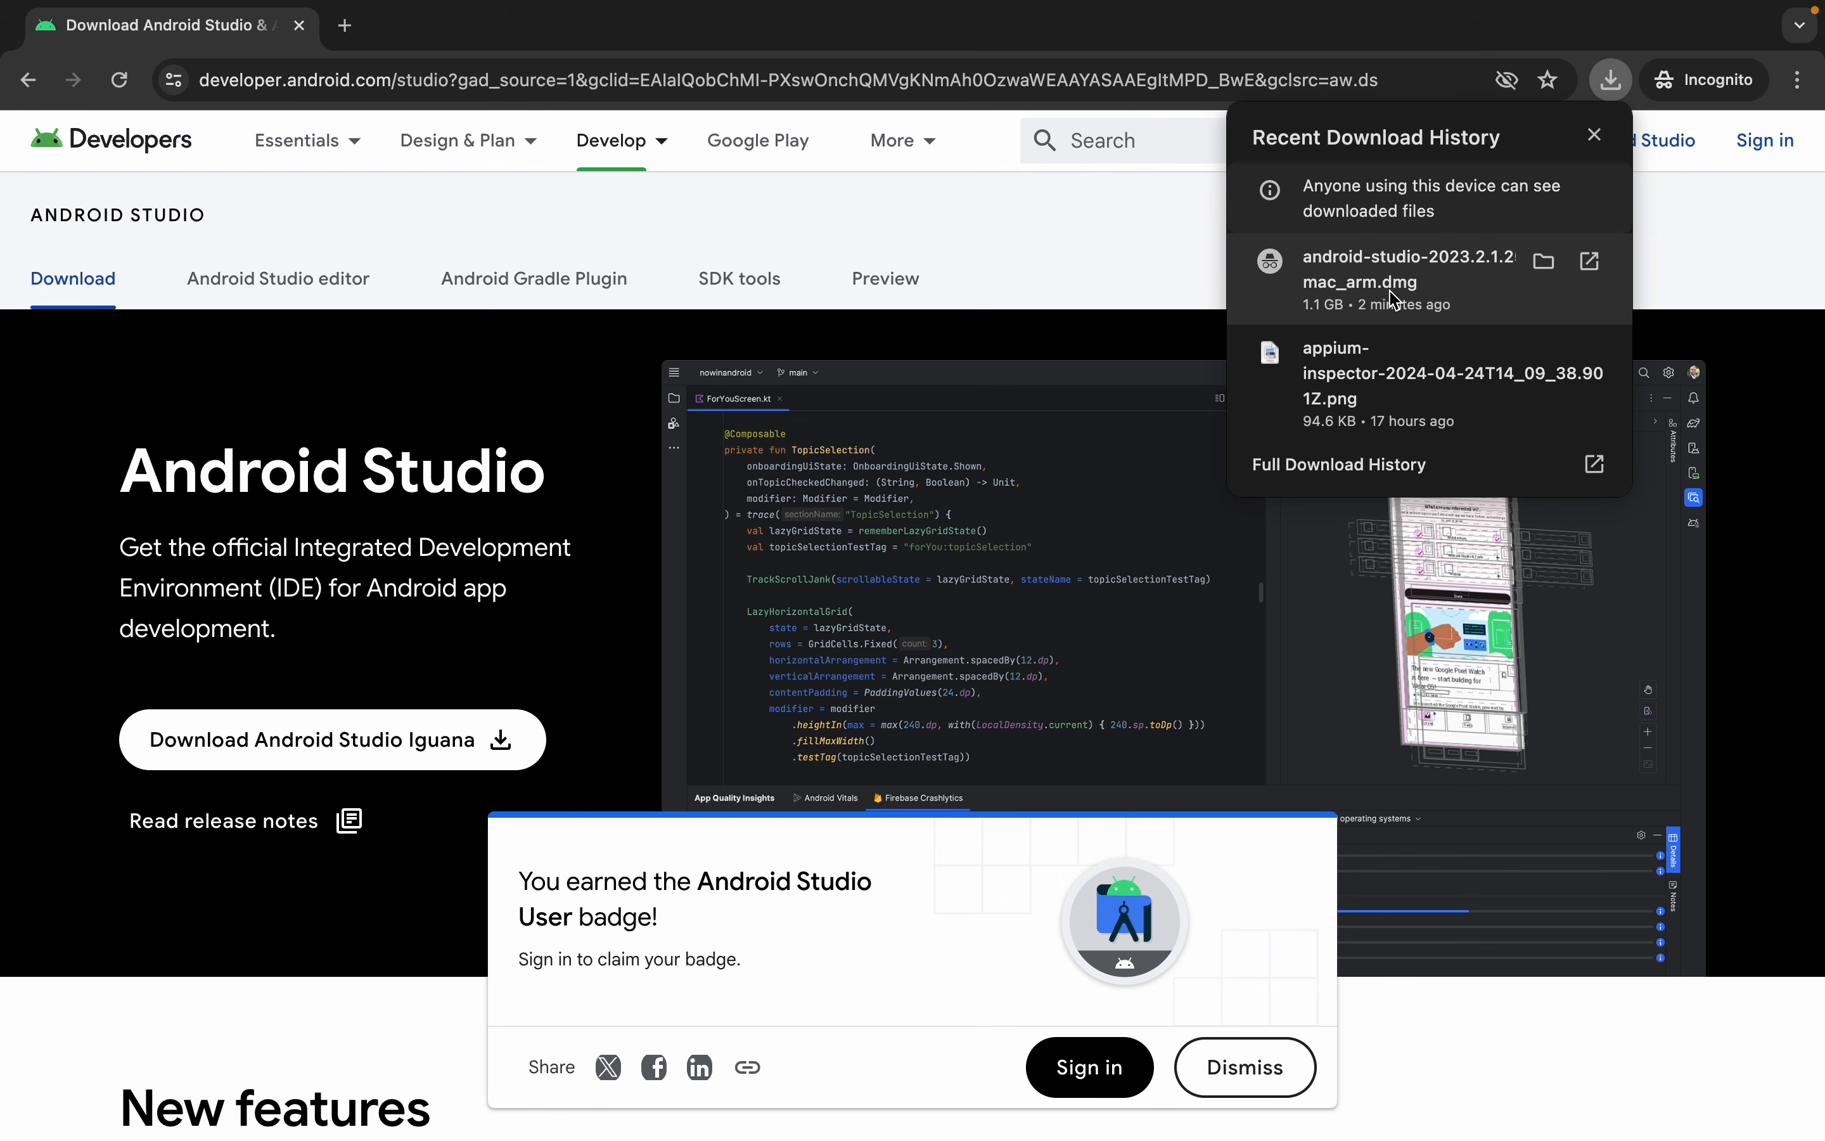
left_click(1544, 262)
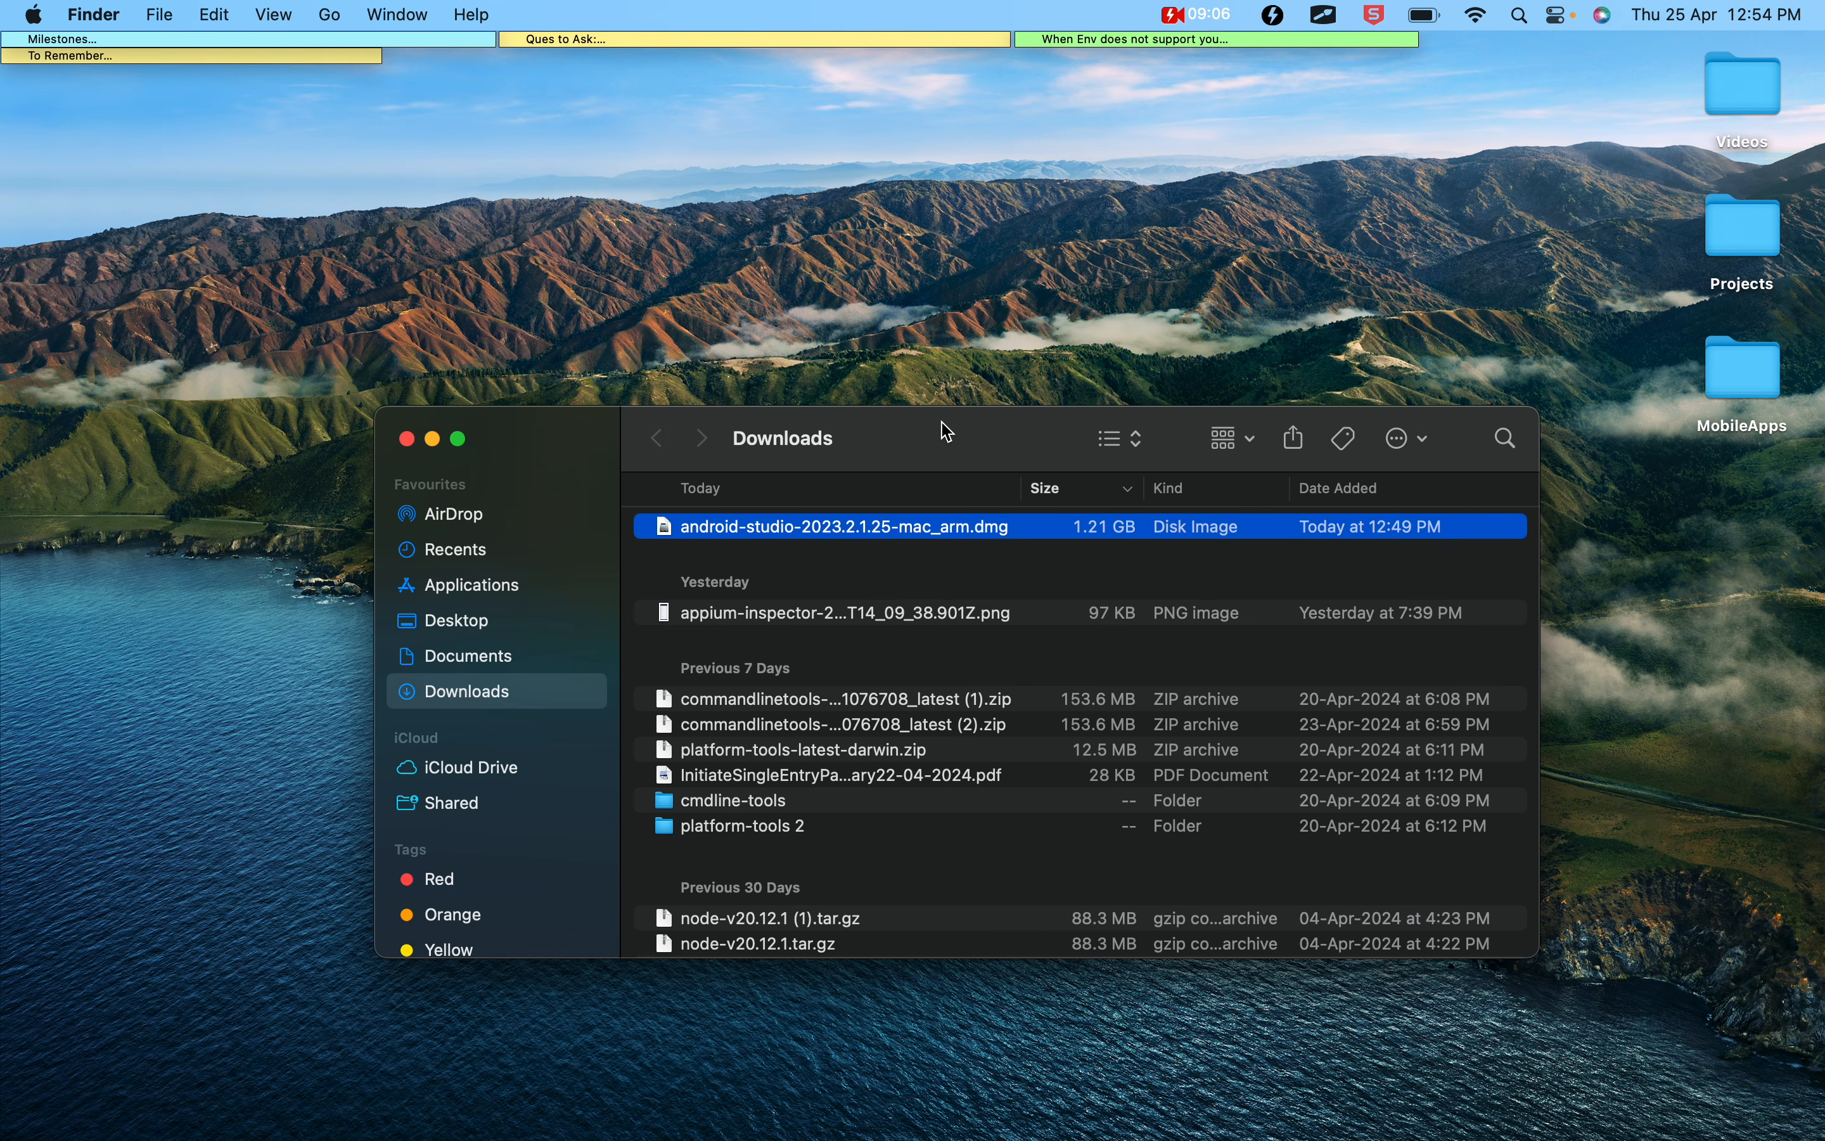
left_click_drag(943, 451, 844, 327)
left_click(829, 404)
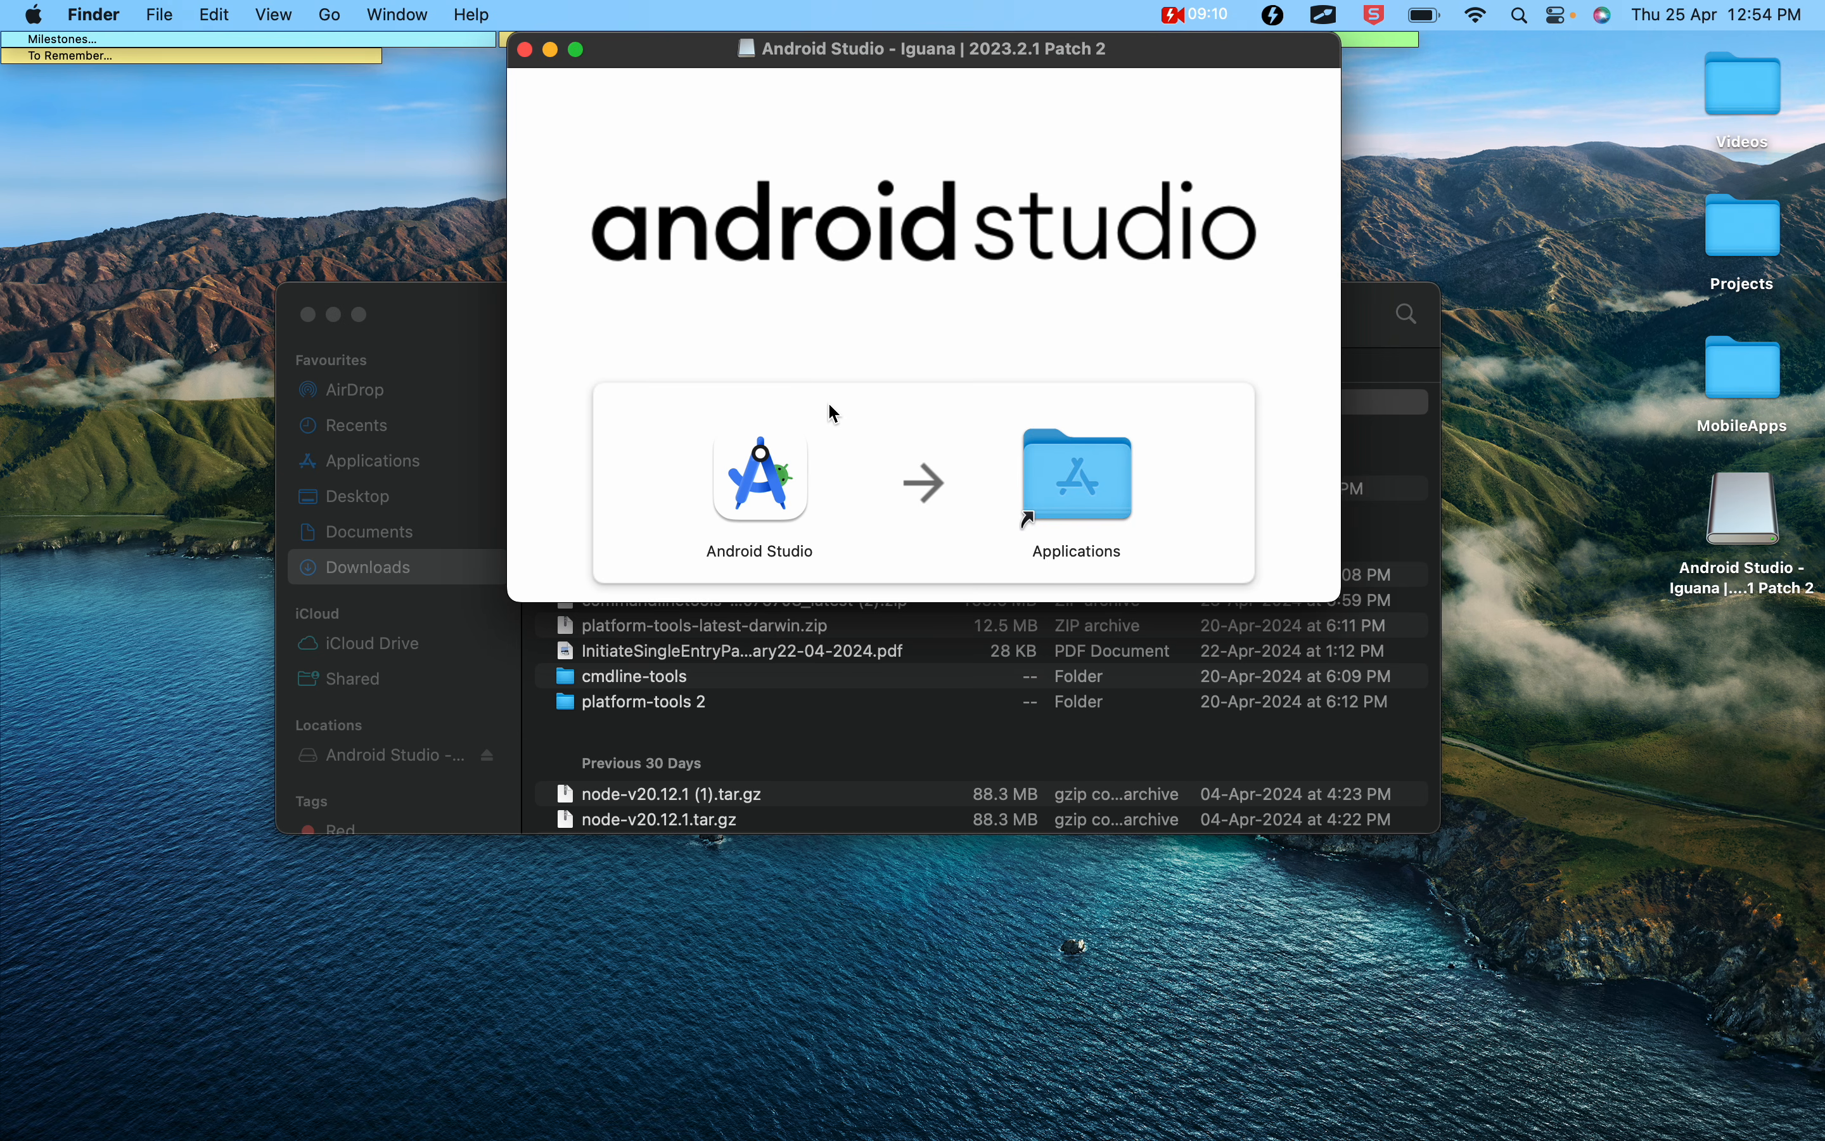
Copy Android Studio from the disk image into the Applications folder and locate it there
left_click_drag(758, 483, 1103, 484)
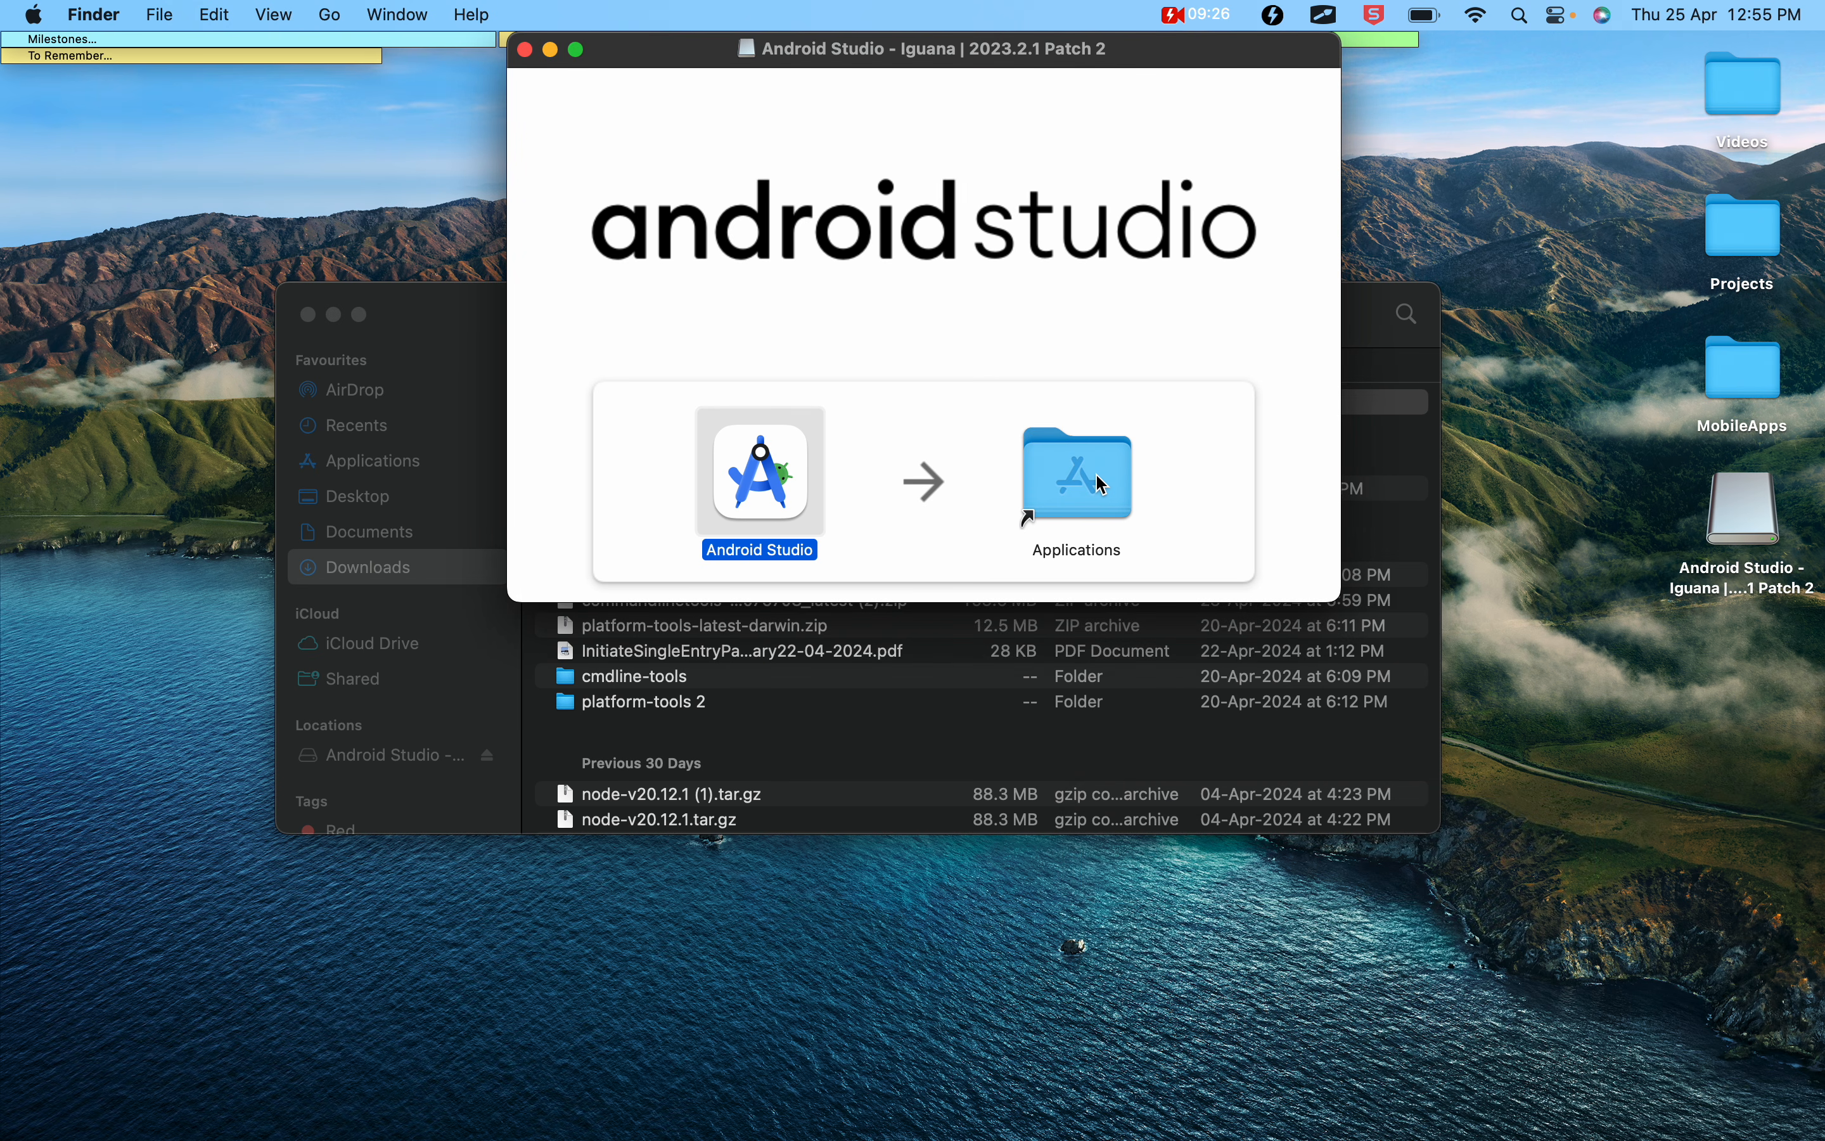
double_click(1108, 480)
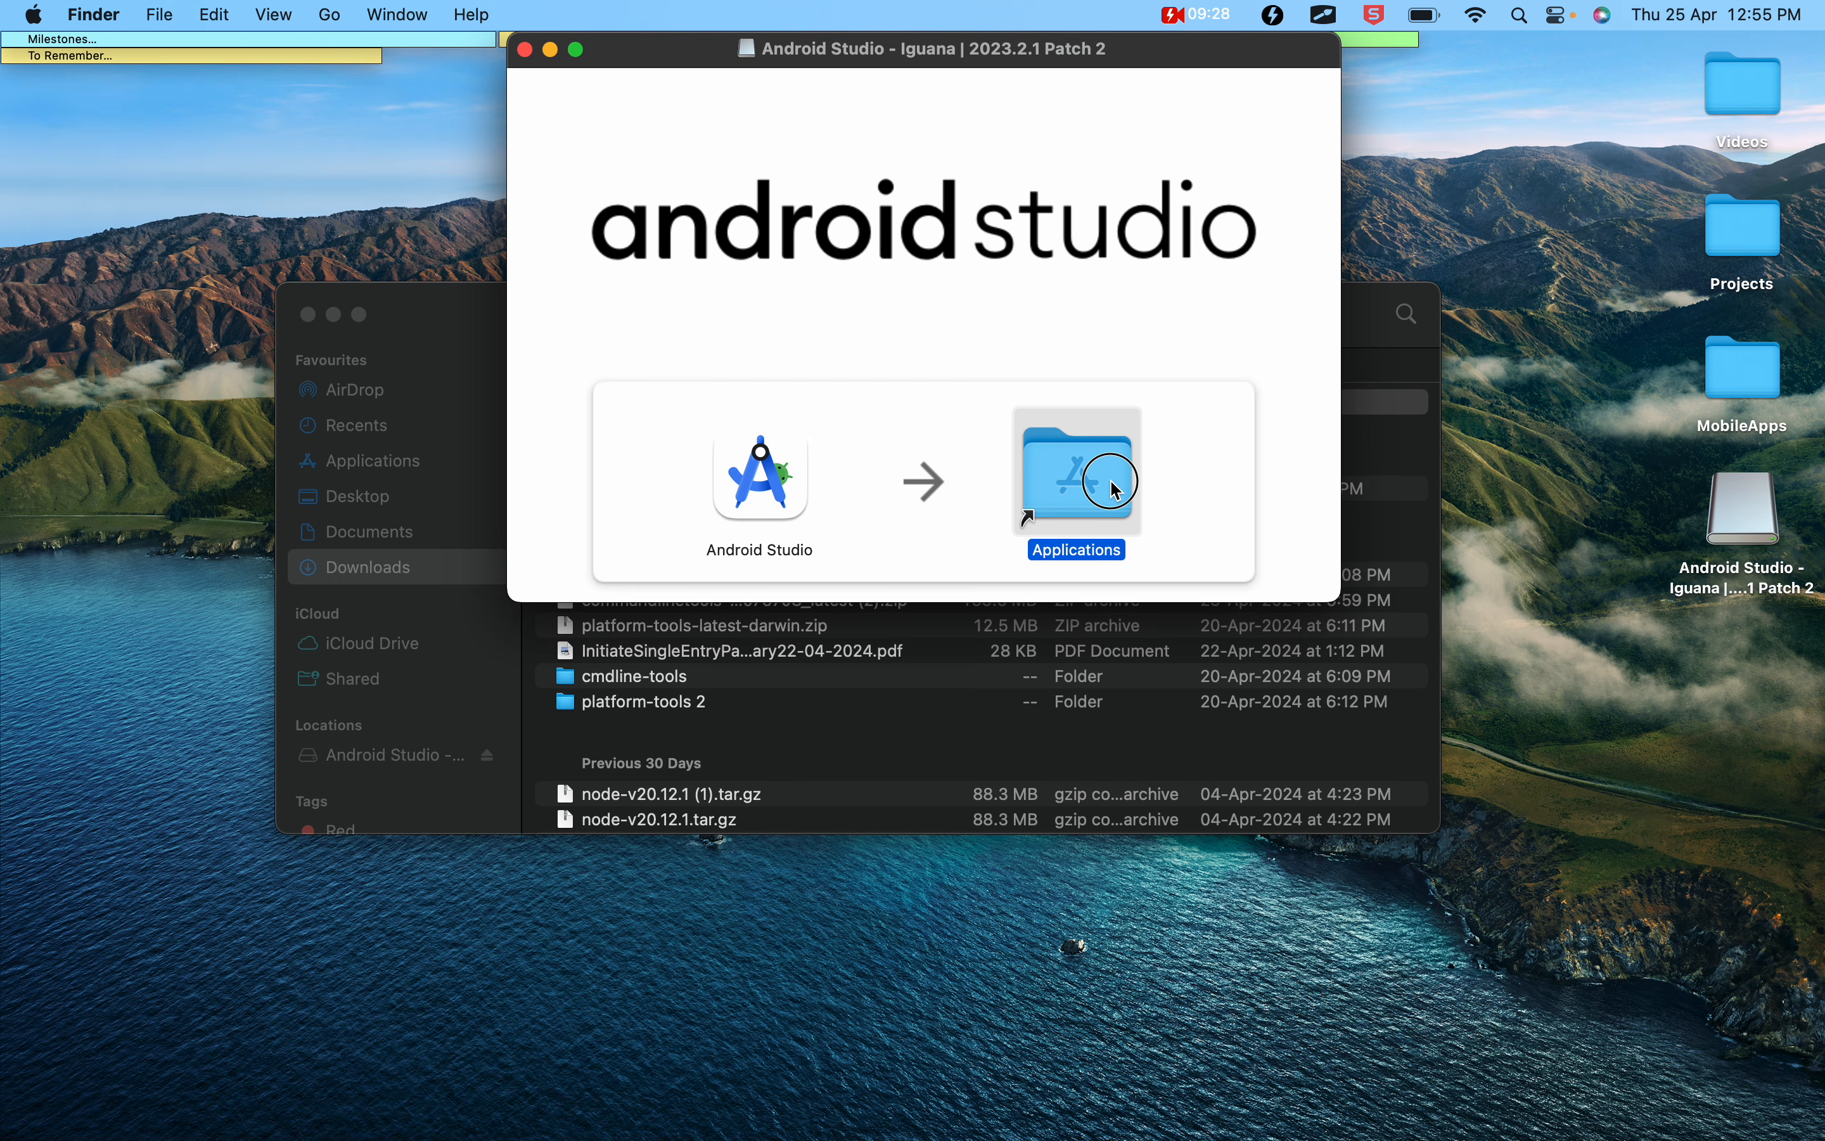
left_click(603, 542)
key("a")
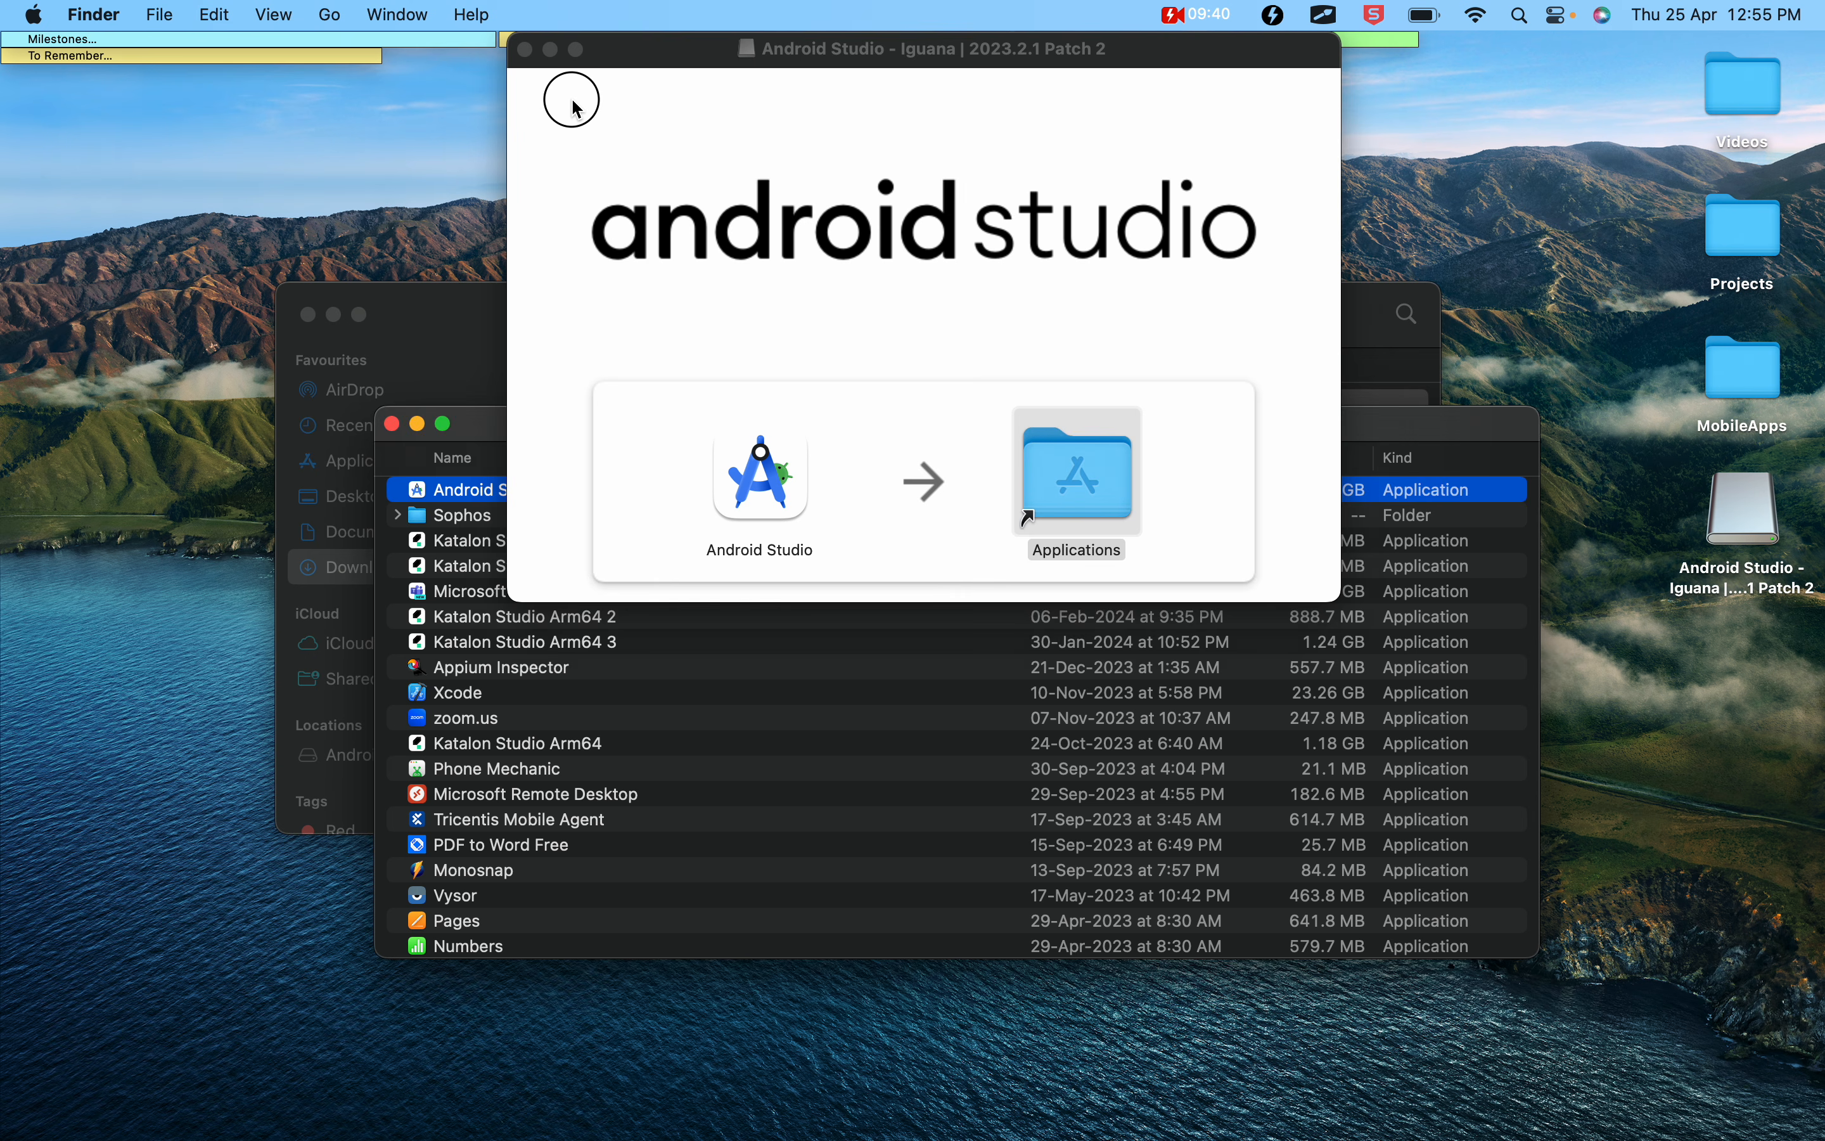
Close the disk image and Applications windows and minimize the Downloads window
left_click(525, 49)
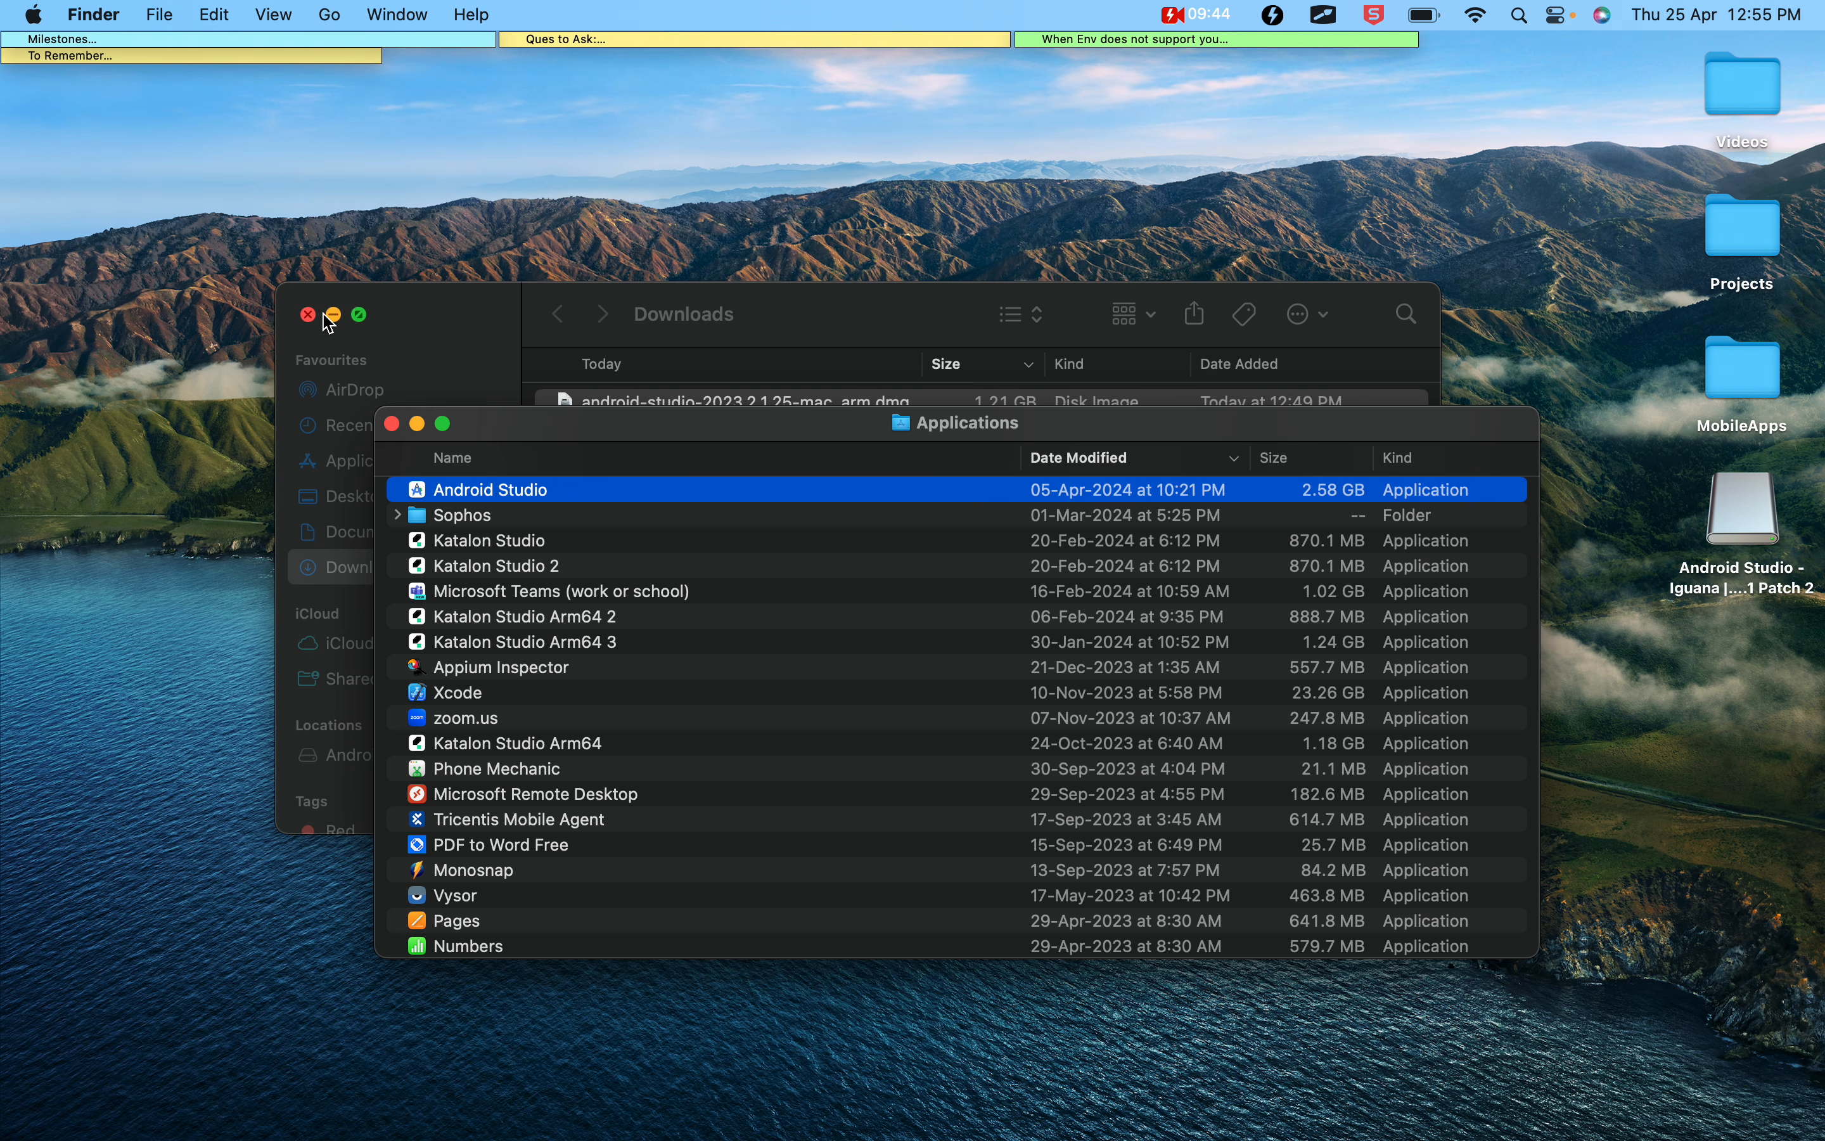
left_click(334, 316)
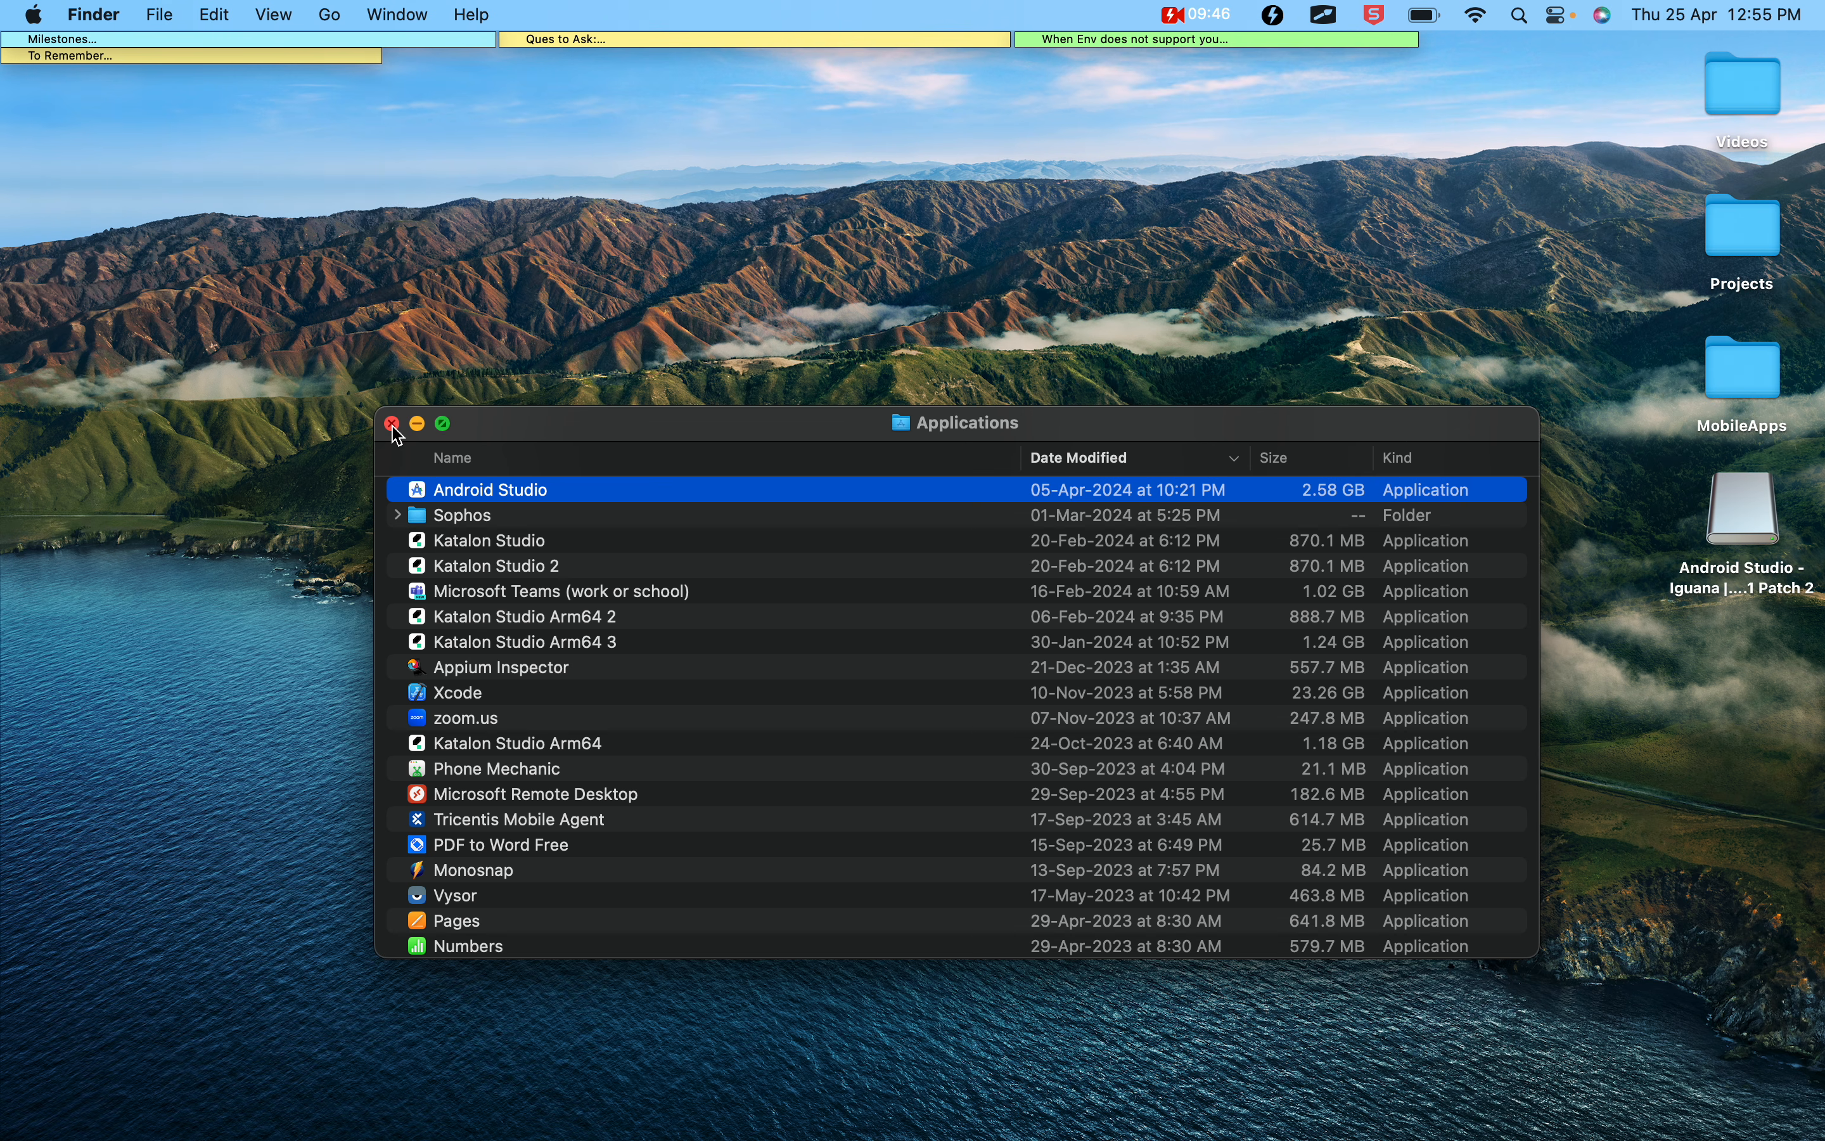
left_click(392, 424)
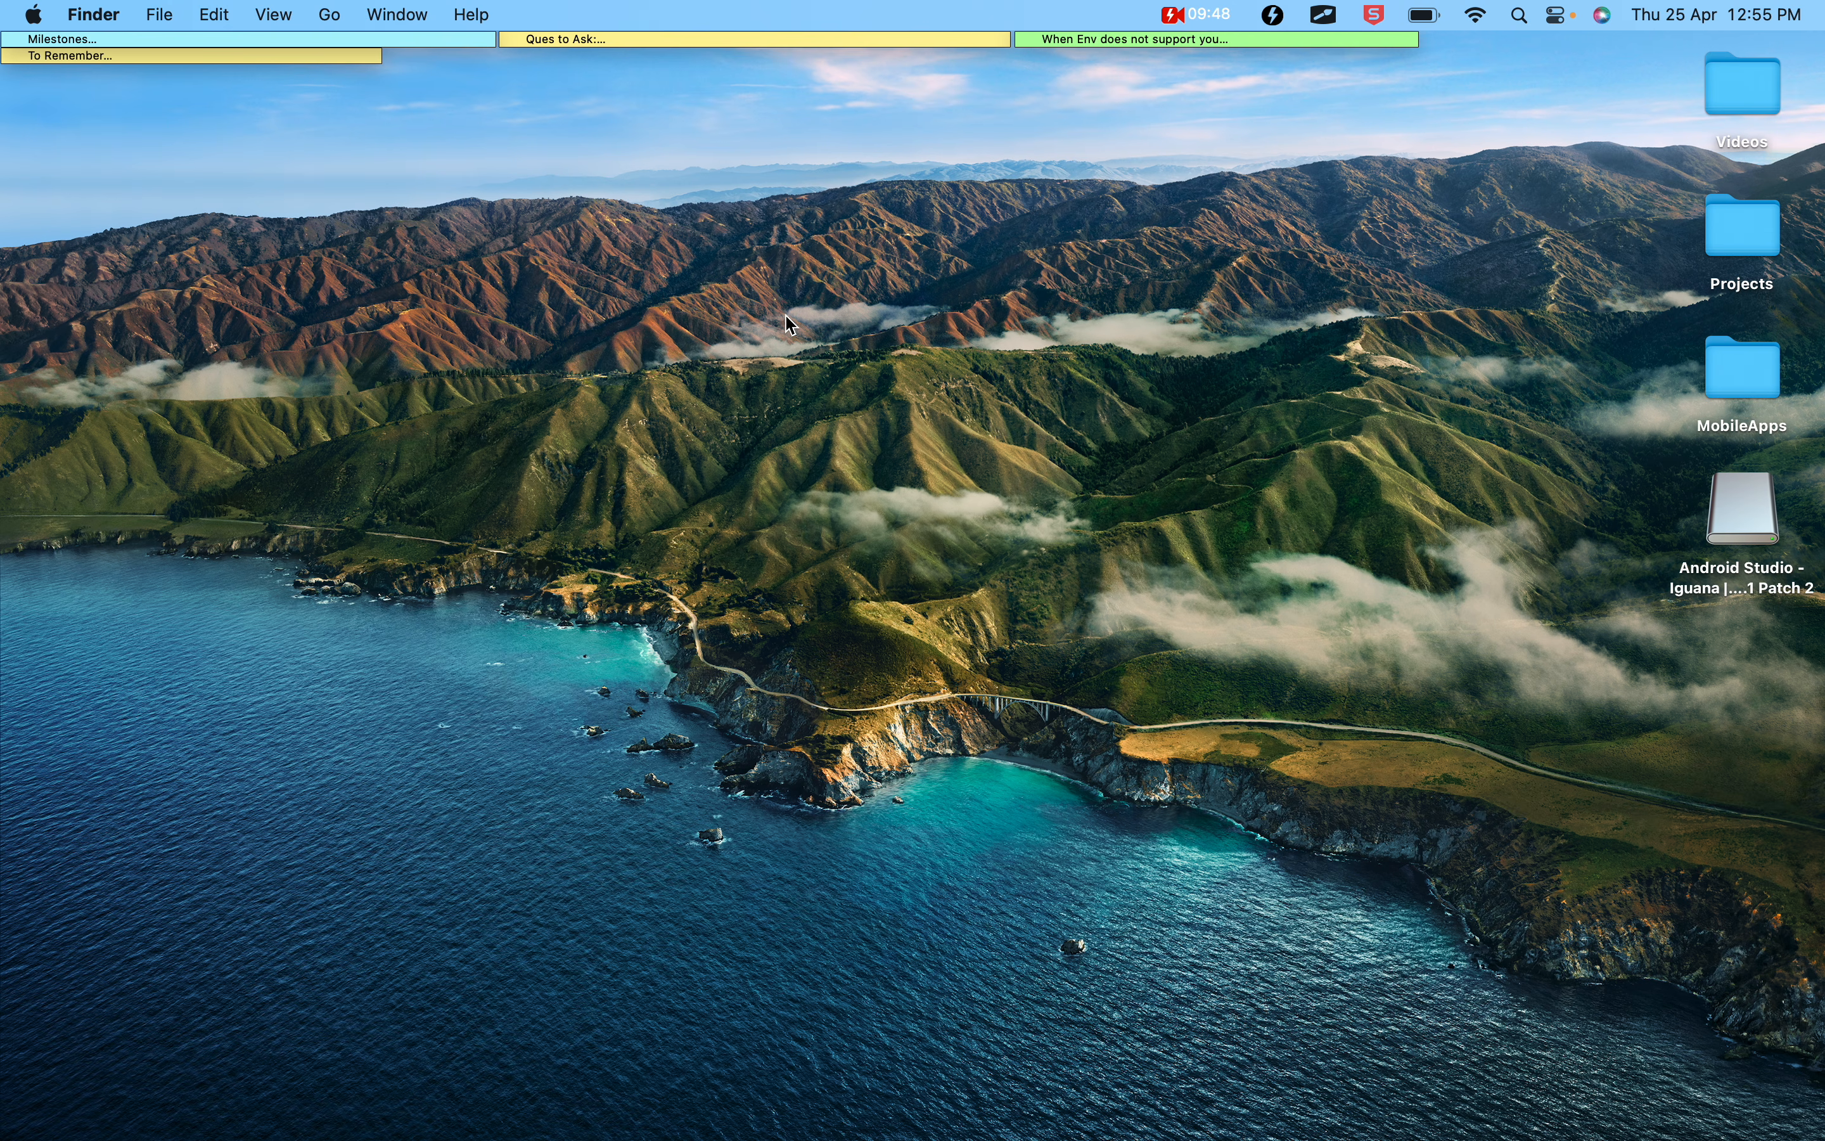
Launch Android Studio through a Spotlight search, allow the downloaded app to open, and decline to send usage statistics to Google
key("super+space")
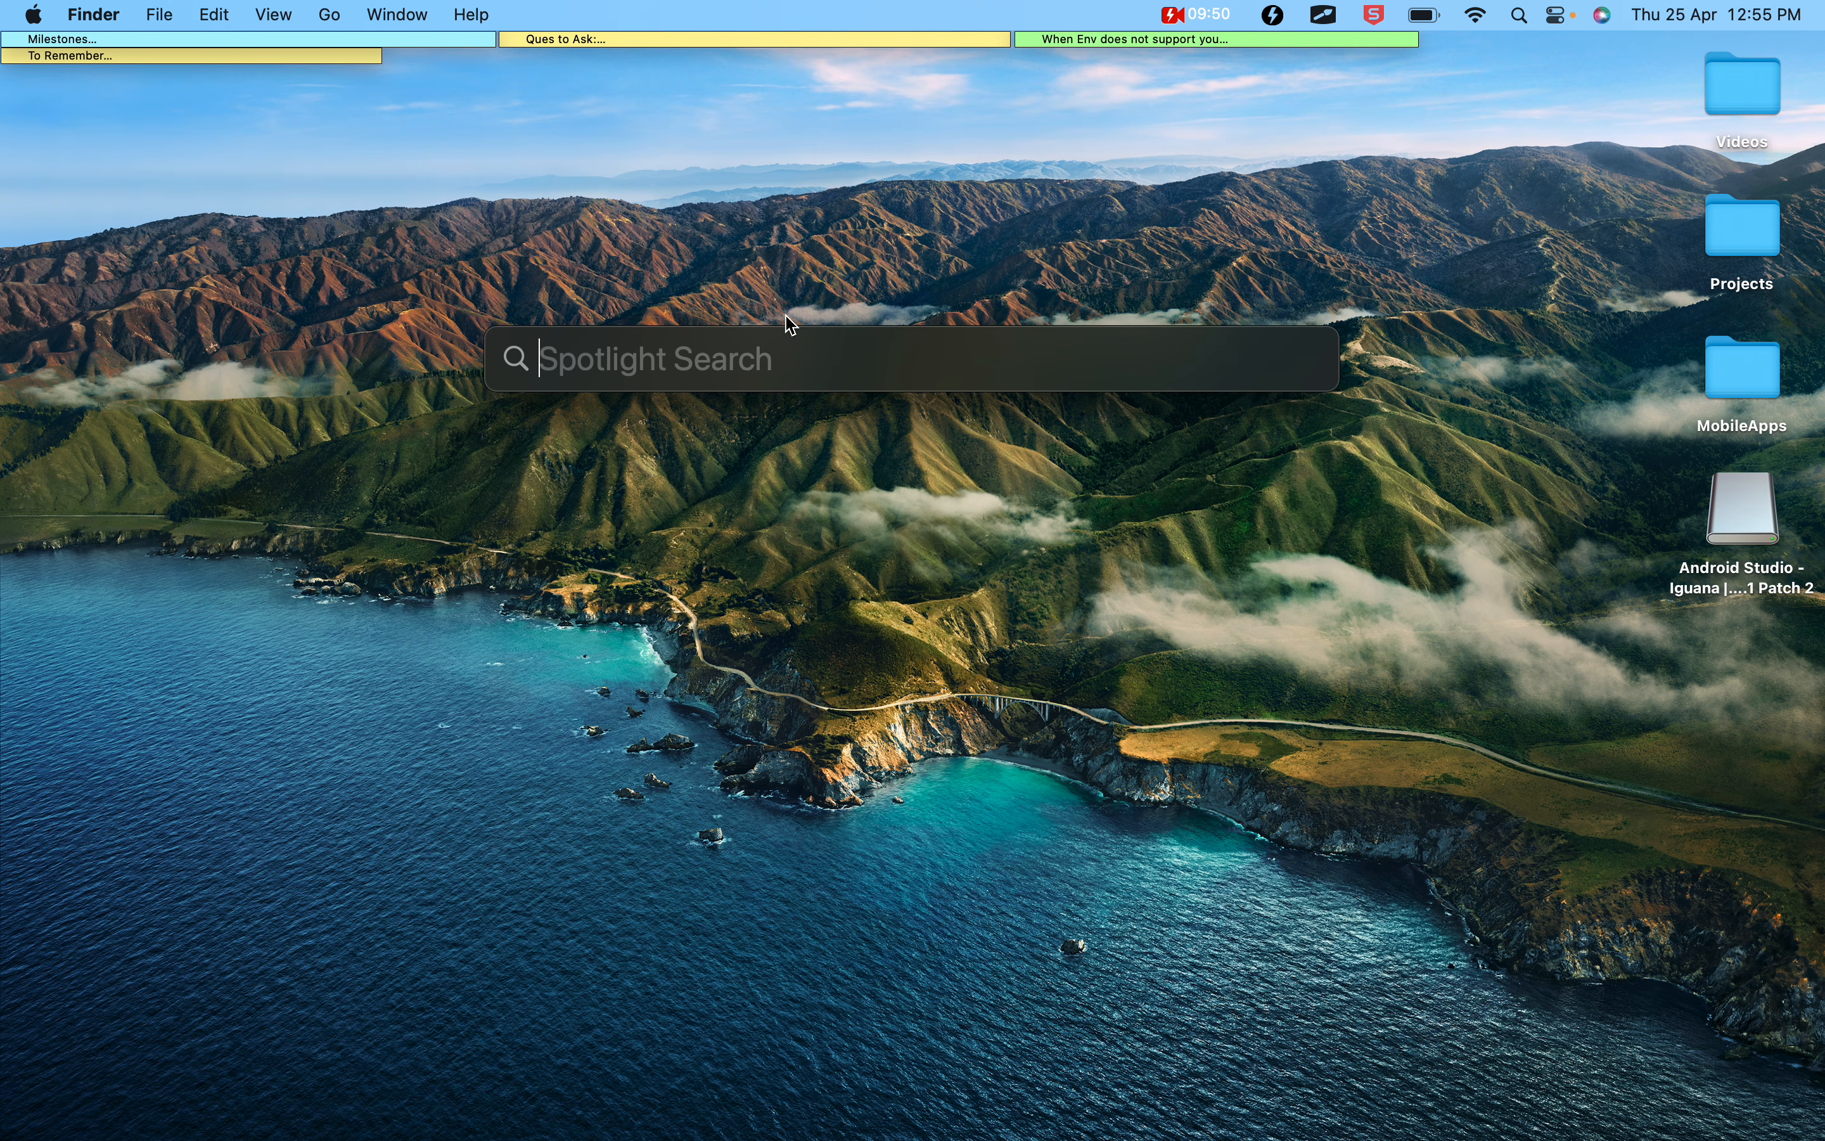
type("androi")
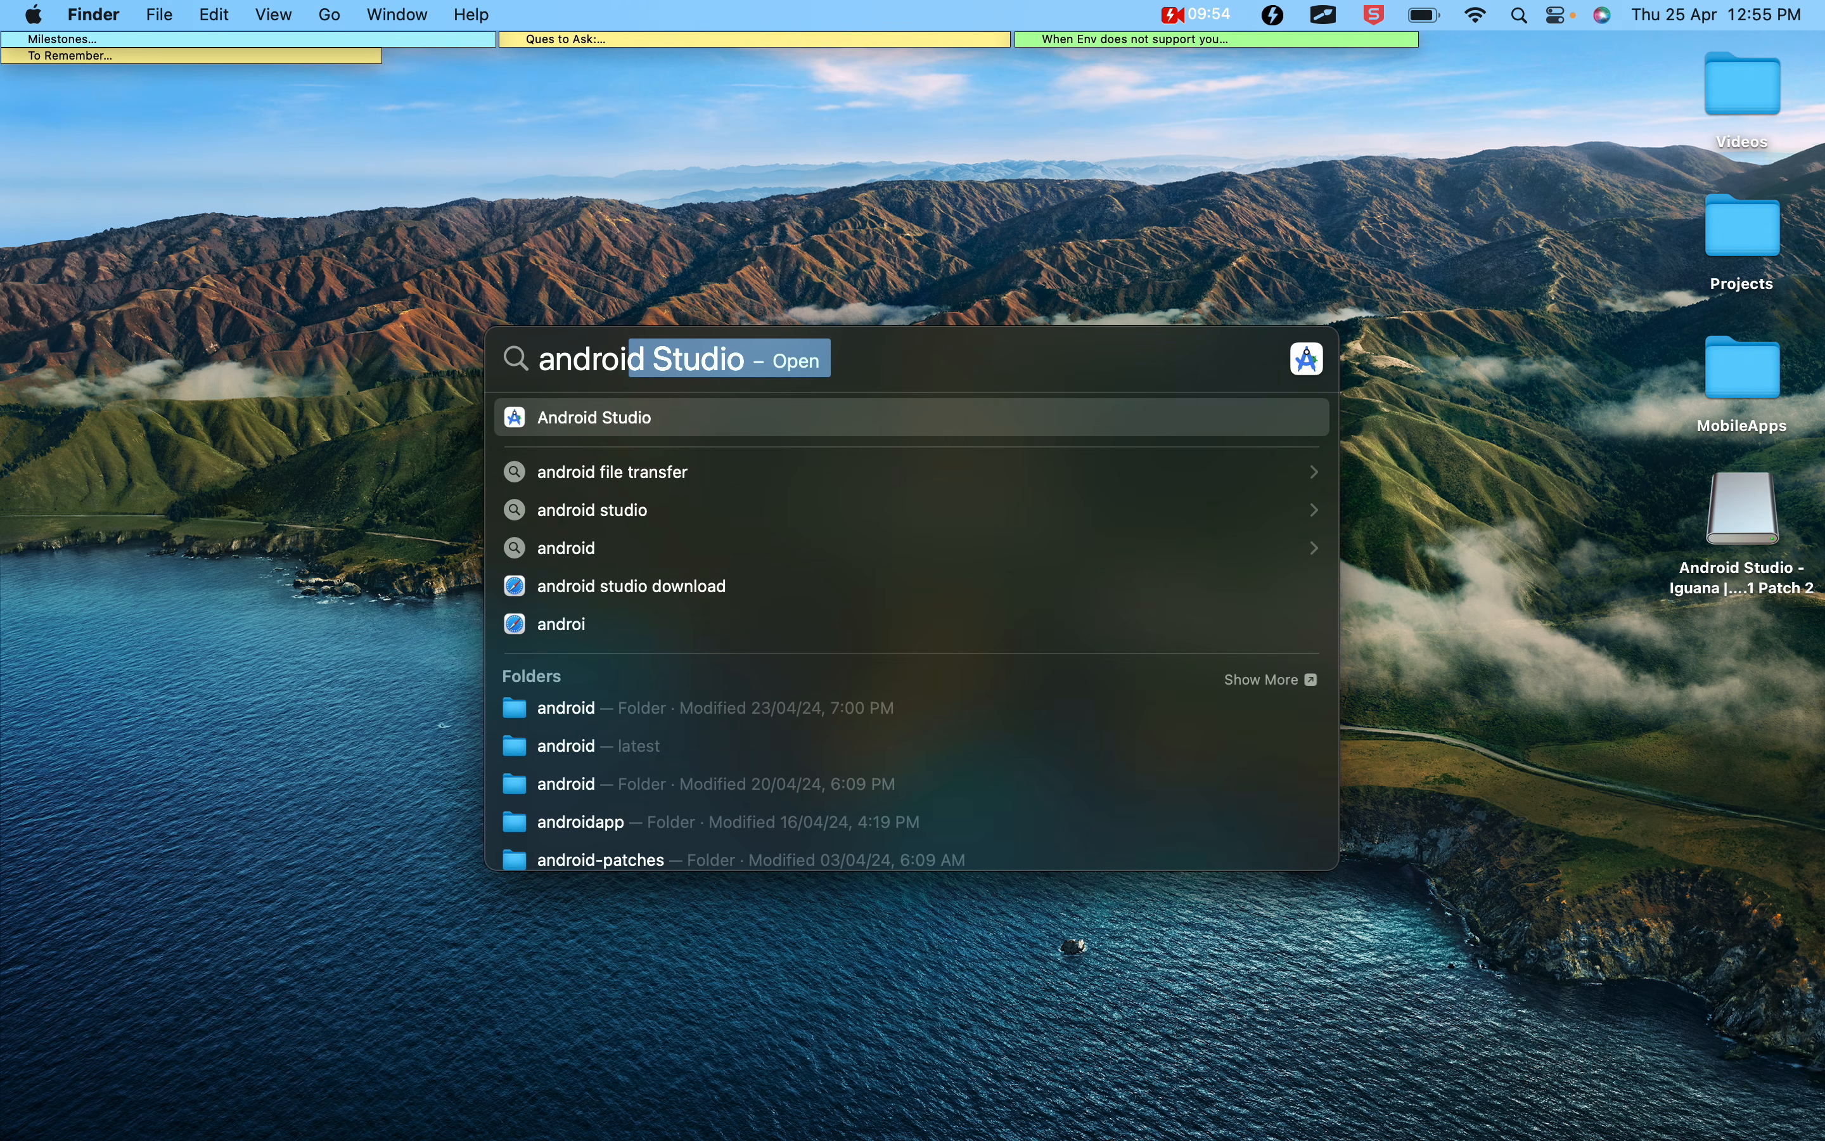
key("Return")
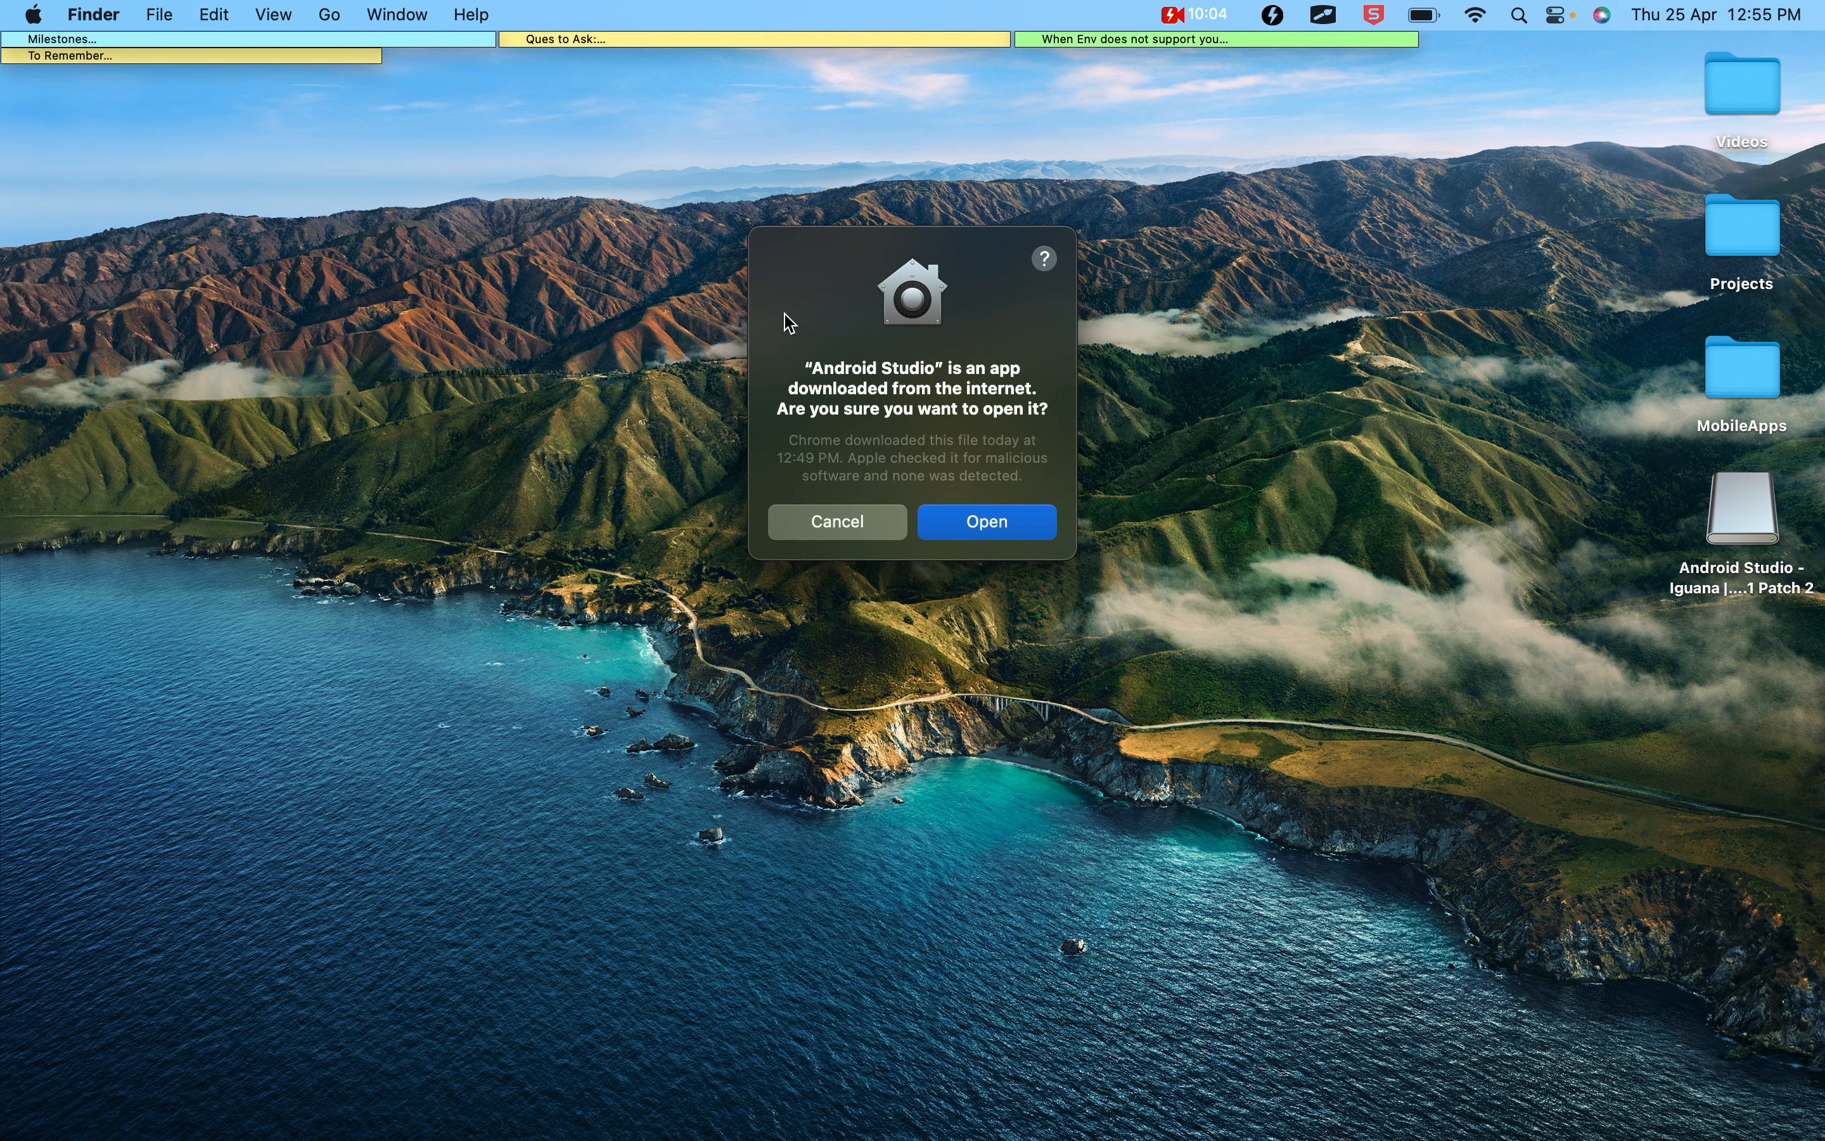
left_click(985, 524)
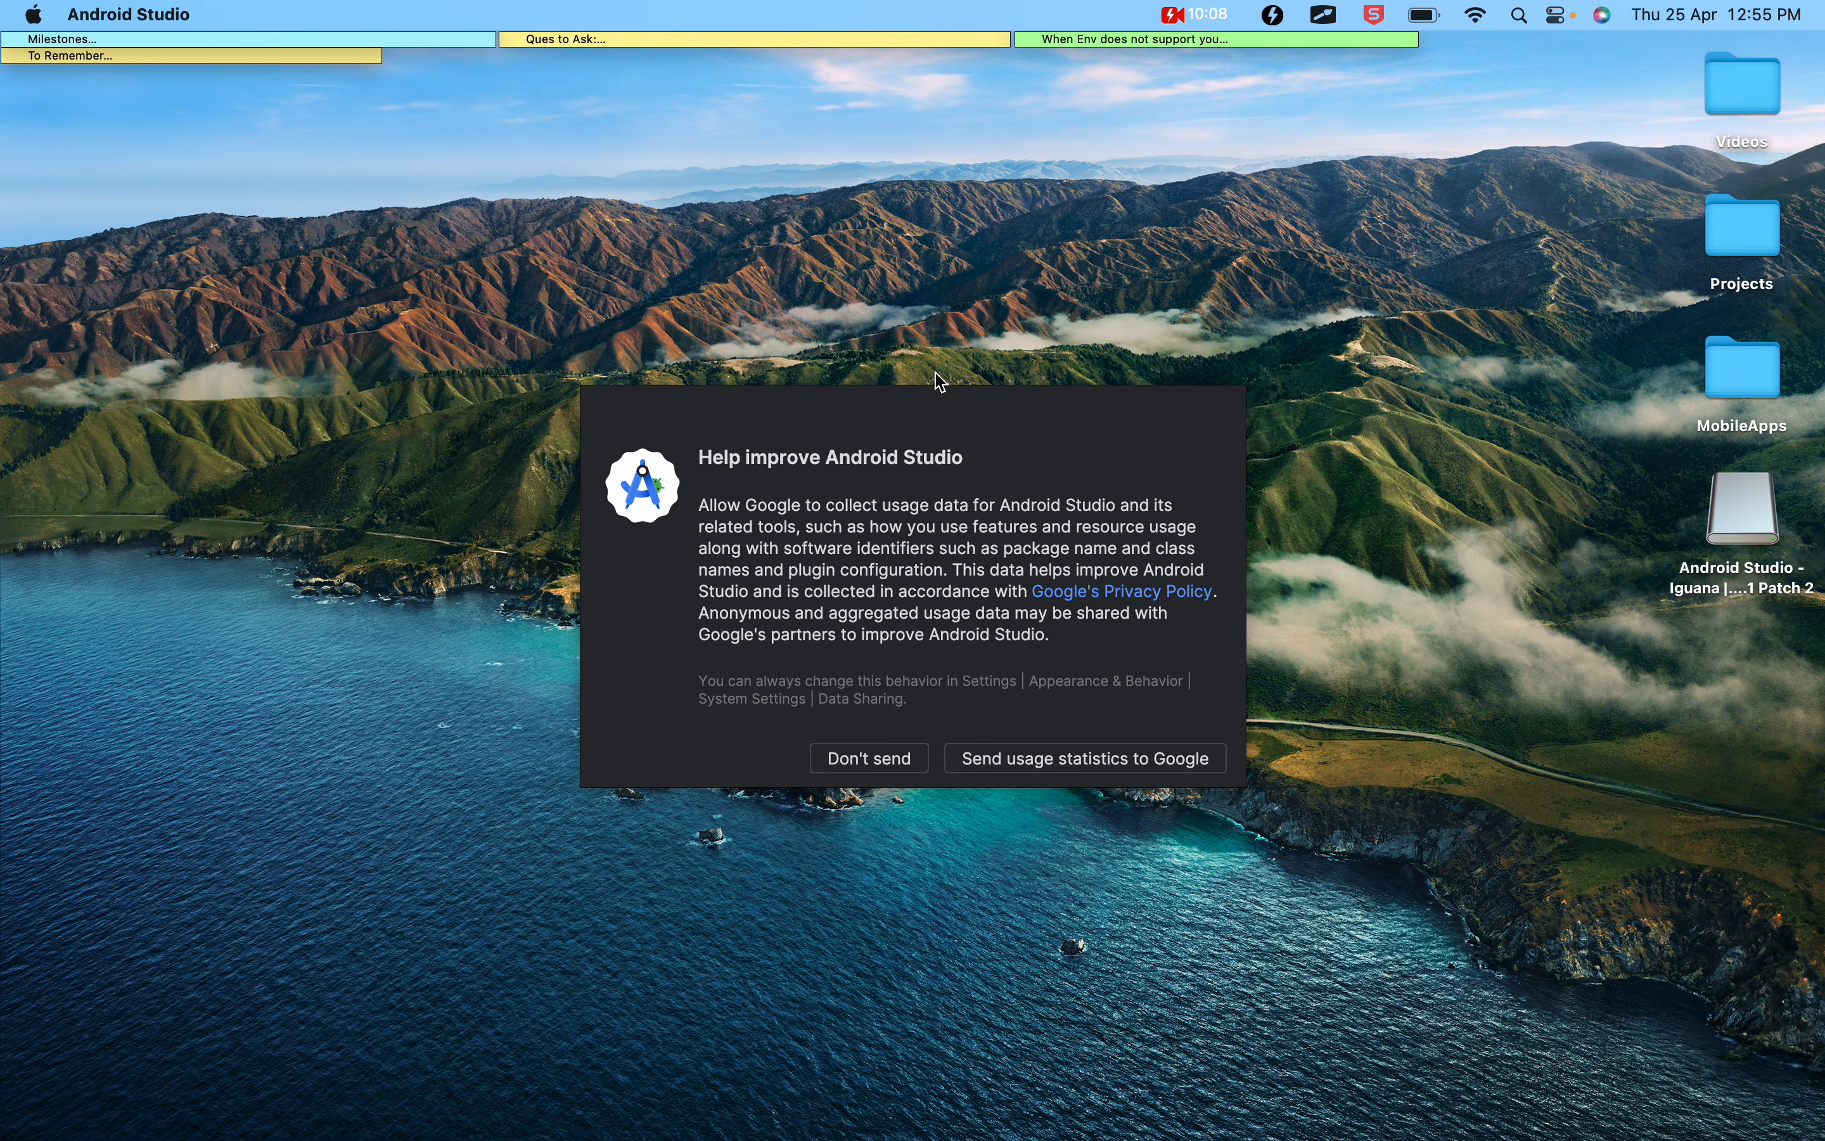
left_click(893, 757)
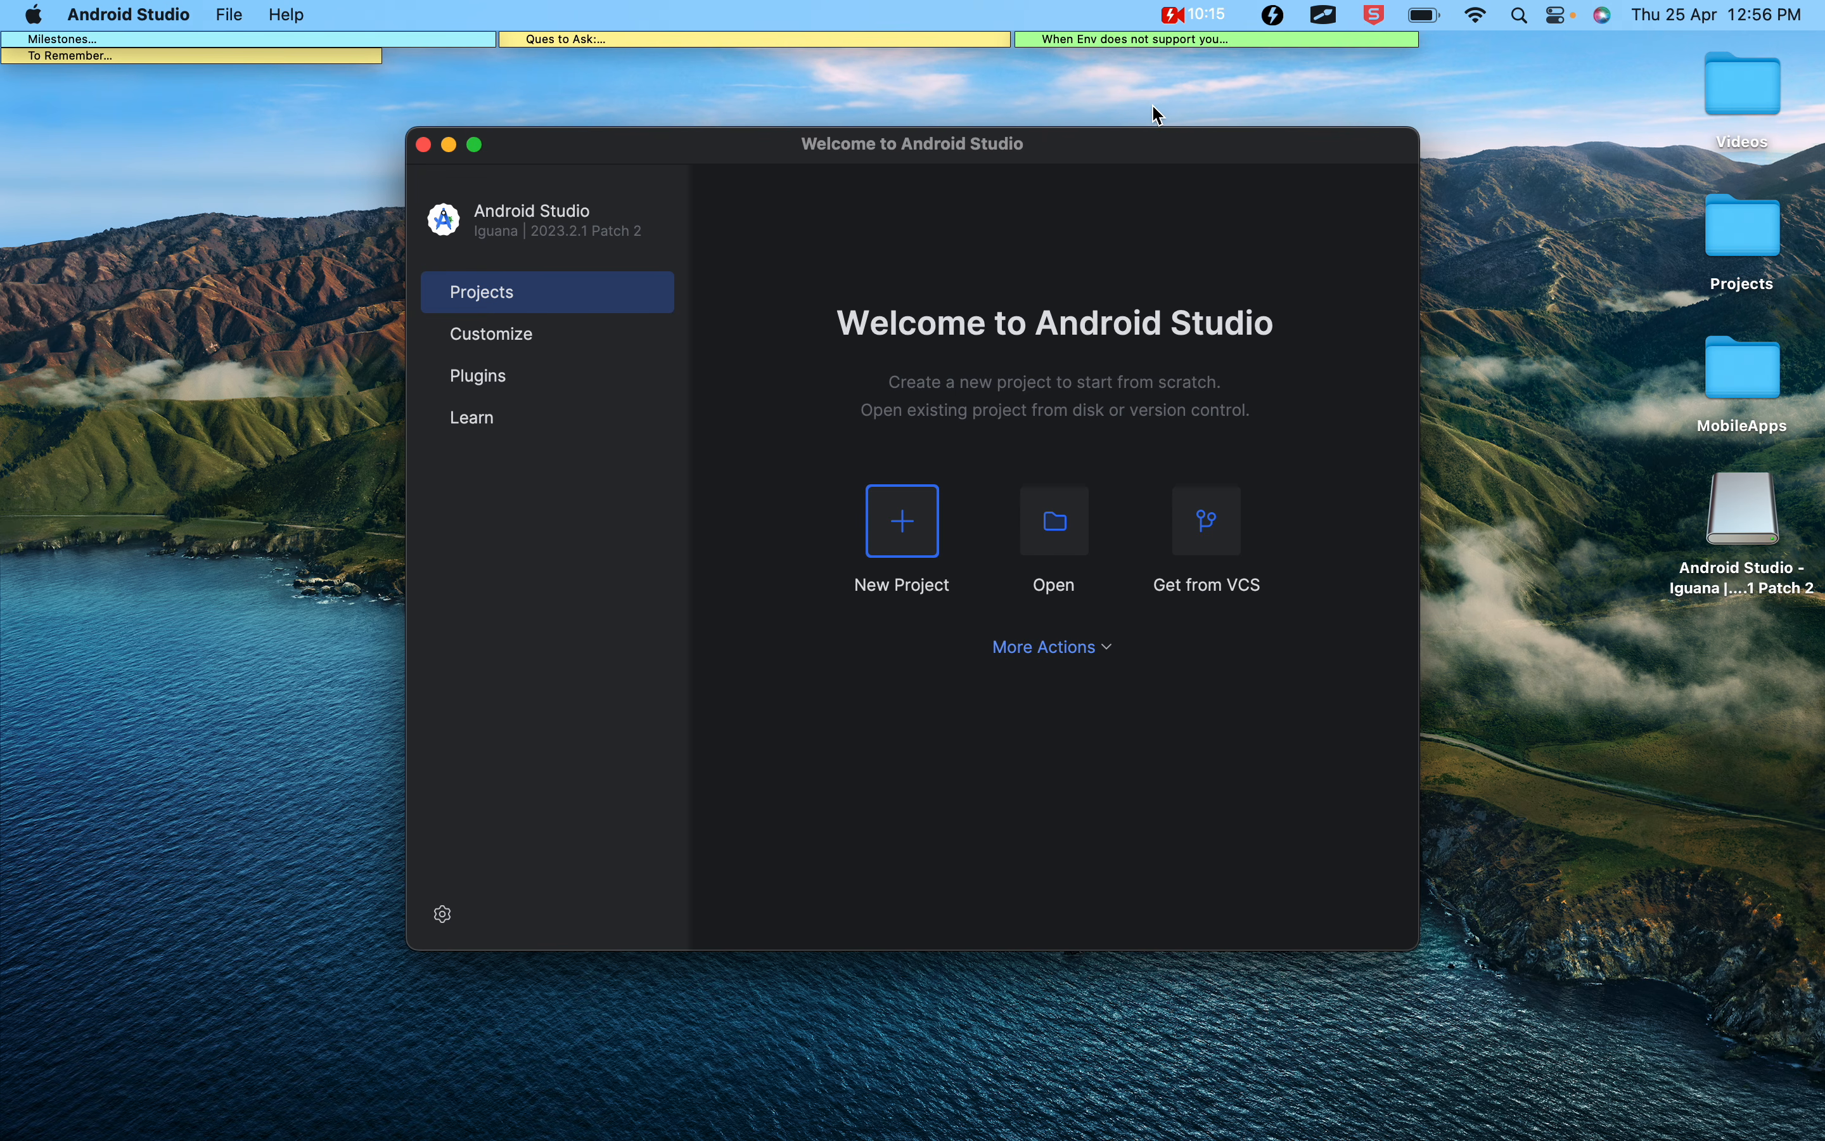
In the Appium 2 notes in Google Docs, highlight Steps 1 to 3 and Step 4 of the Option 2 Android Studio instructions
key("ctrl+Right")
left_click(567, 381)
left_click_drag(567, 381, 235, 302)
scroll(239, 305, "up", 1)
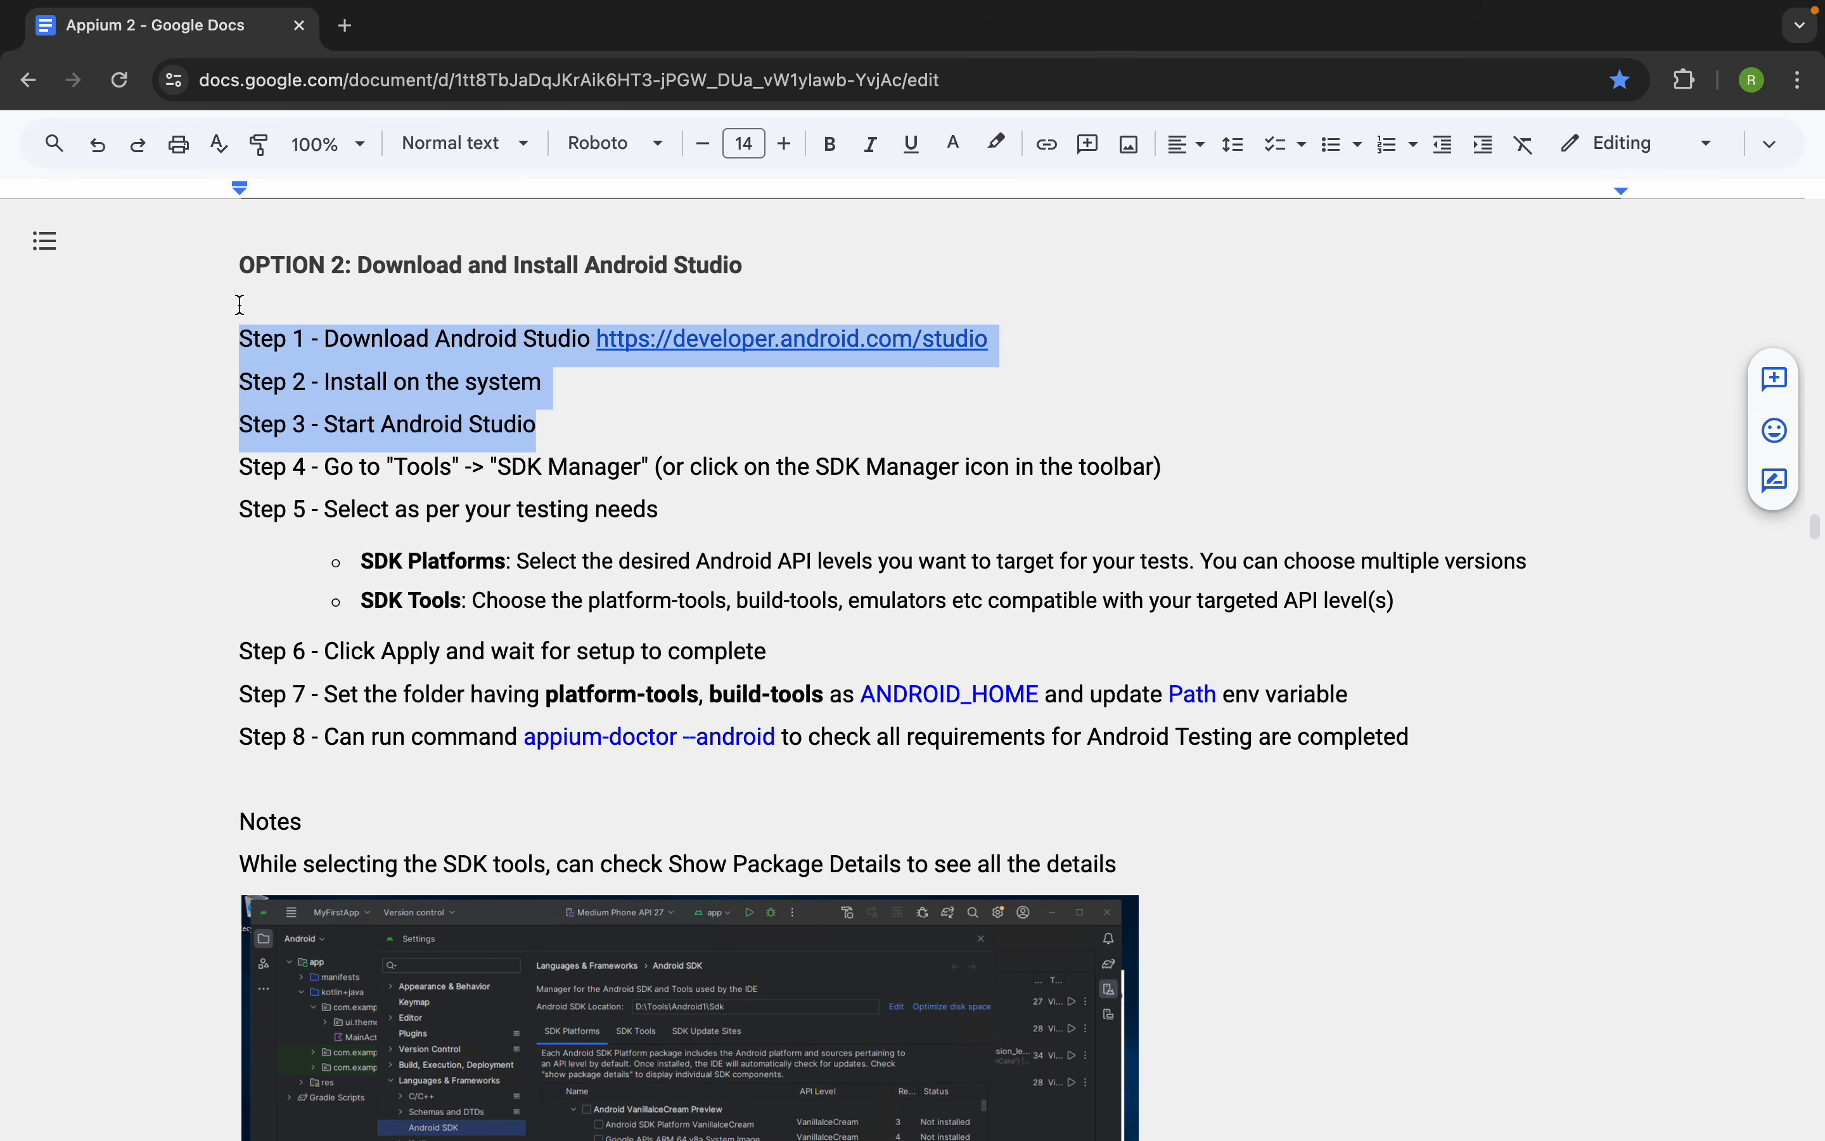
scroll(240, 304, "up", 1)
left_click(409, 481)
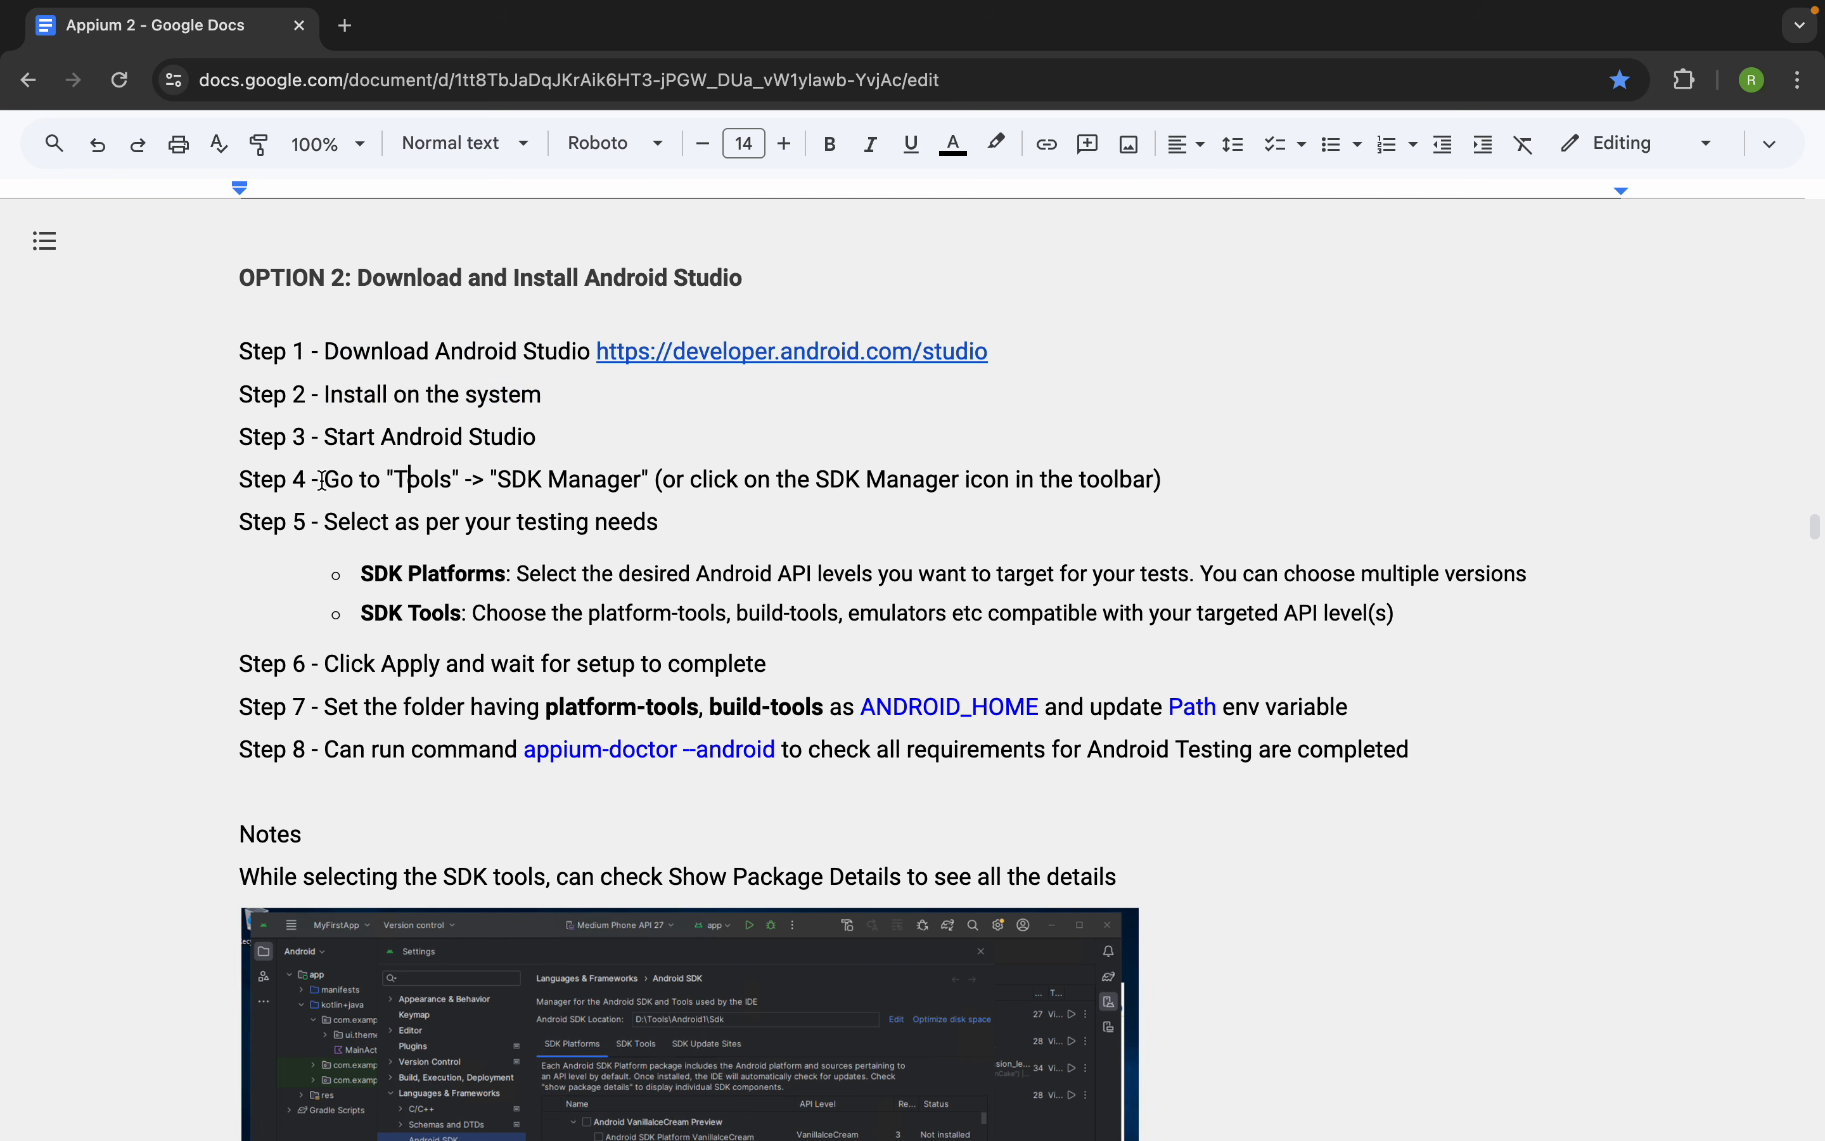
left_click_drag(238, 481, 1050, 480)
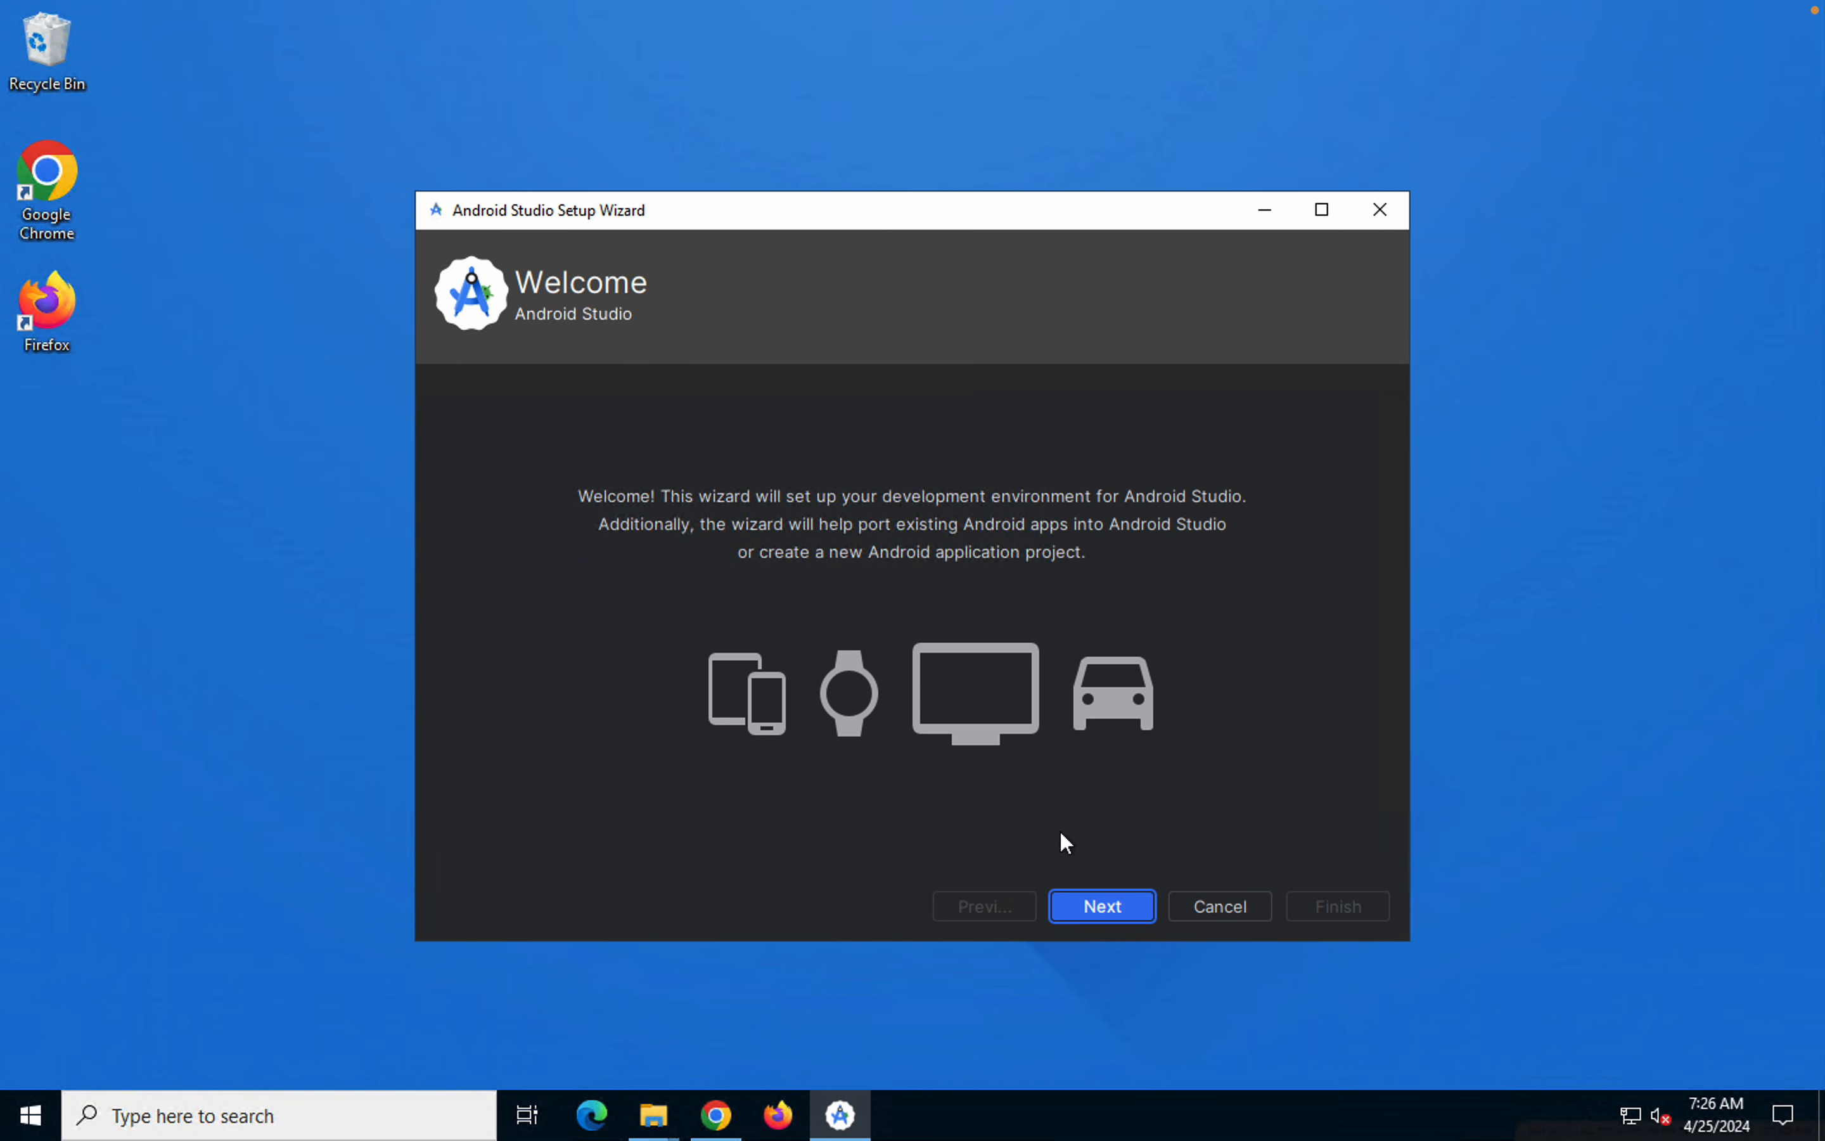
In the Android Studio Setup Wizard on the Windows machine, proceed past the welcome page and choose the Custom install type
left_click(1096, 902)
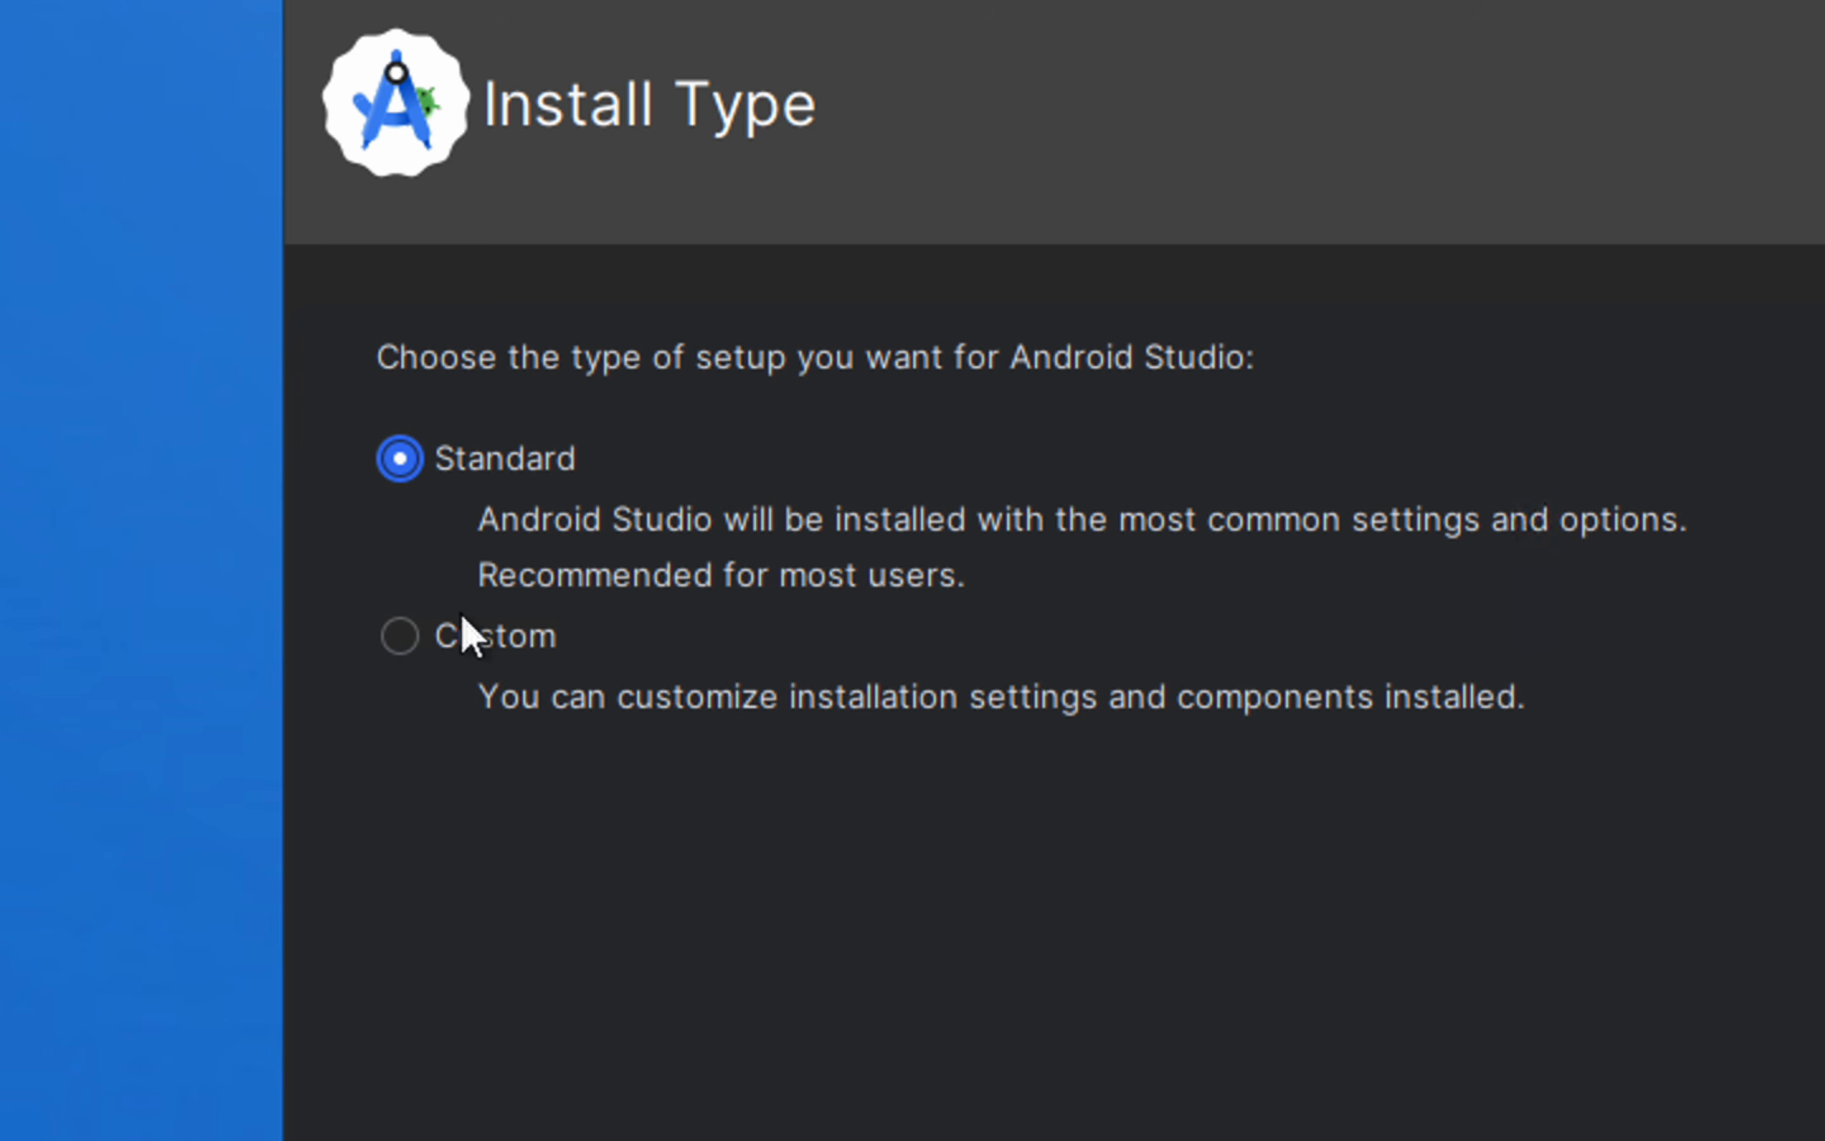
left_click(466, 633)
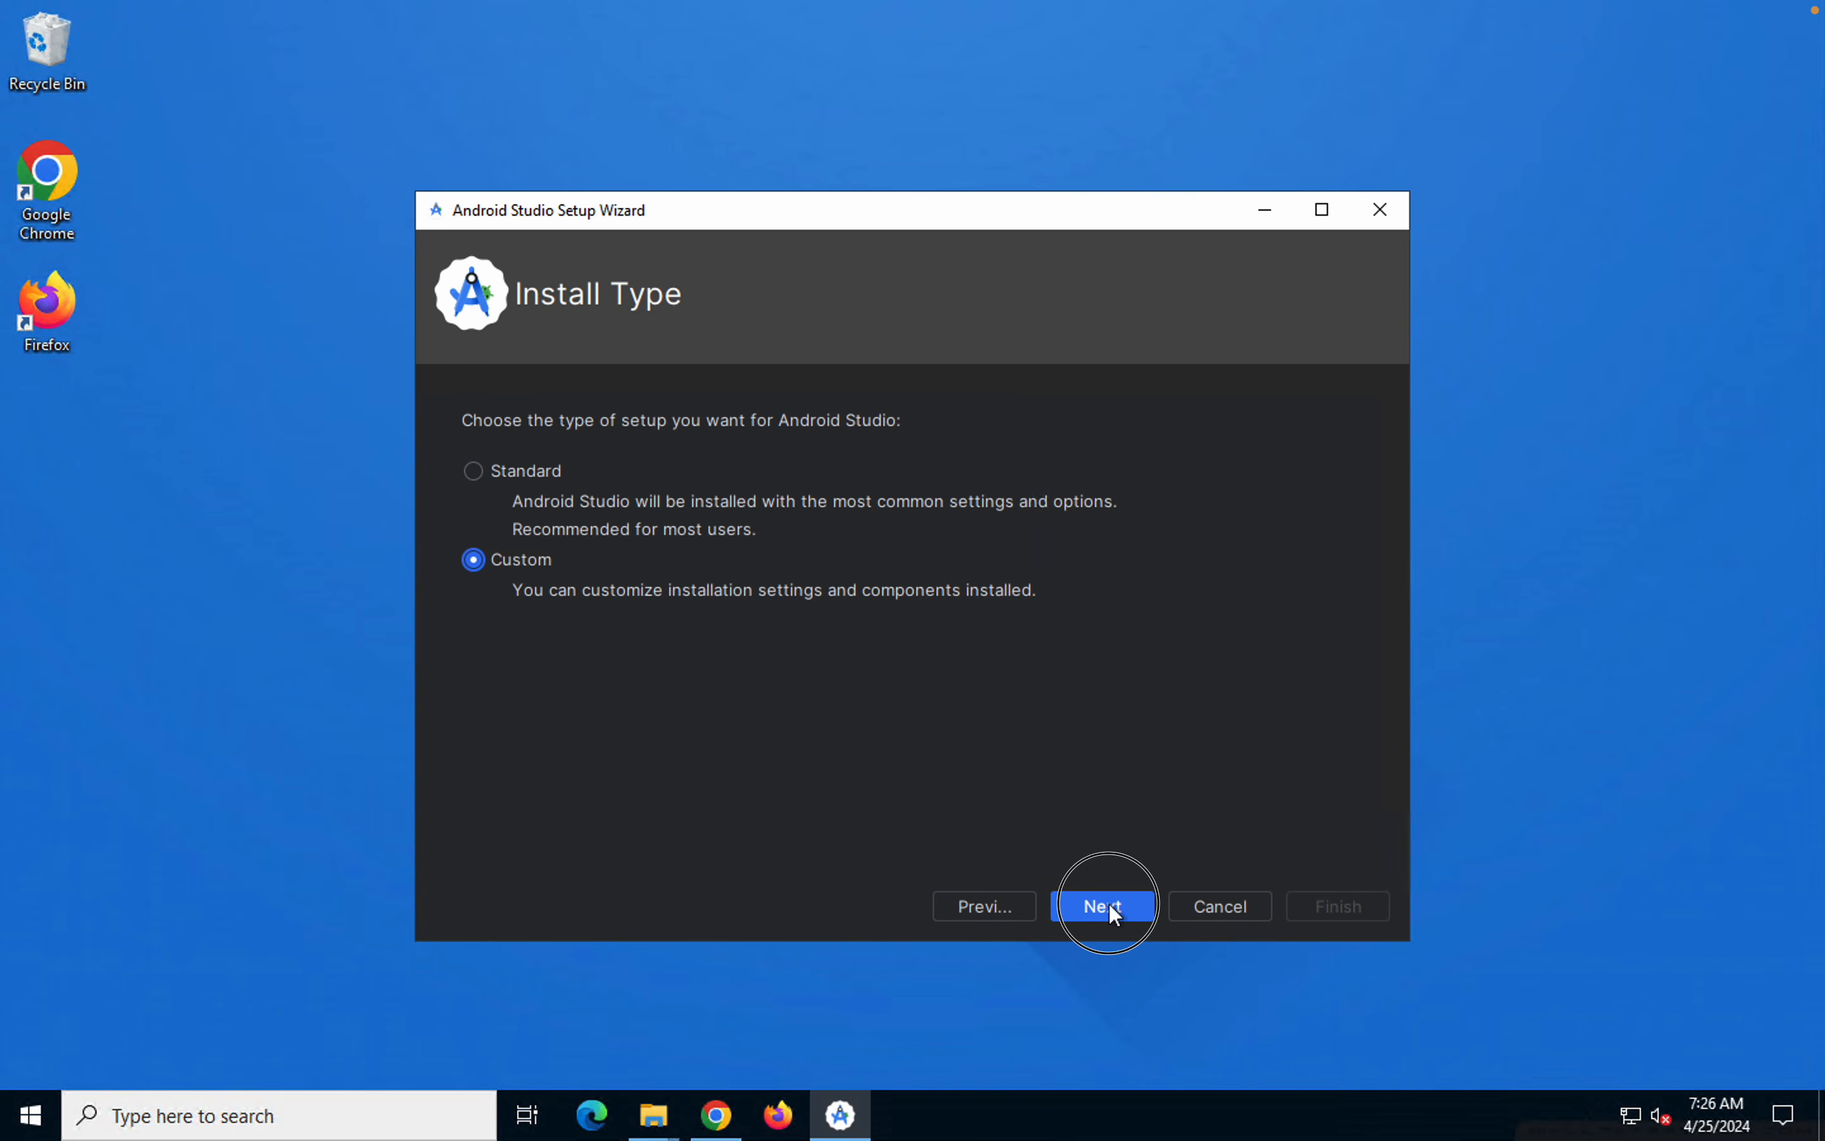
Proceed to the wizard's SDK components page, then create a folder named SDKTools on the D: drive in File Explorer and open it
left_click(1109, 903)
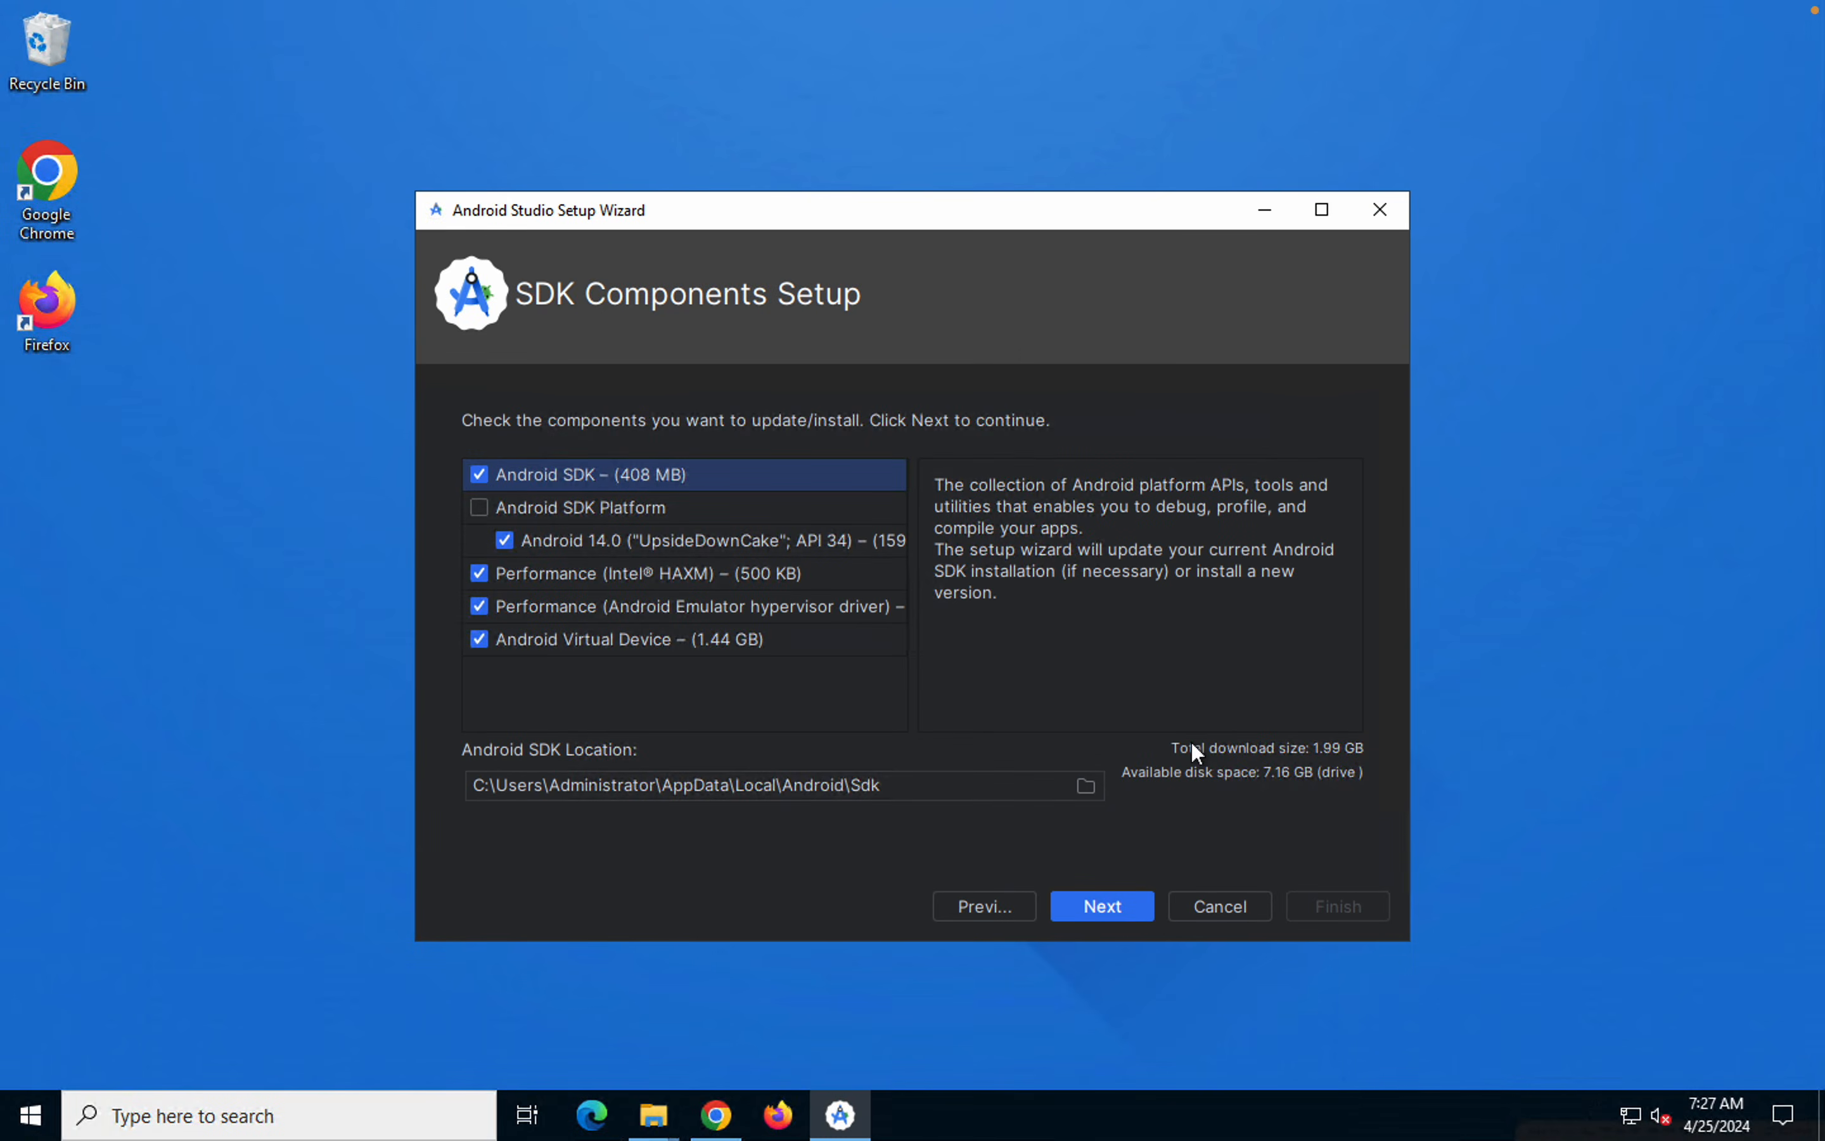
left_click(654, 1113)
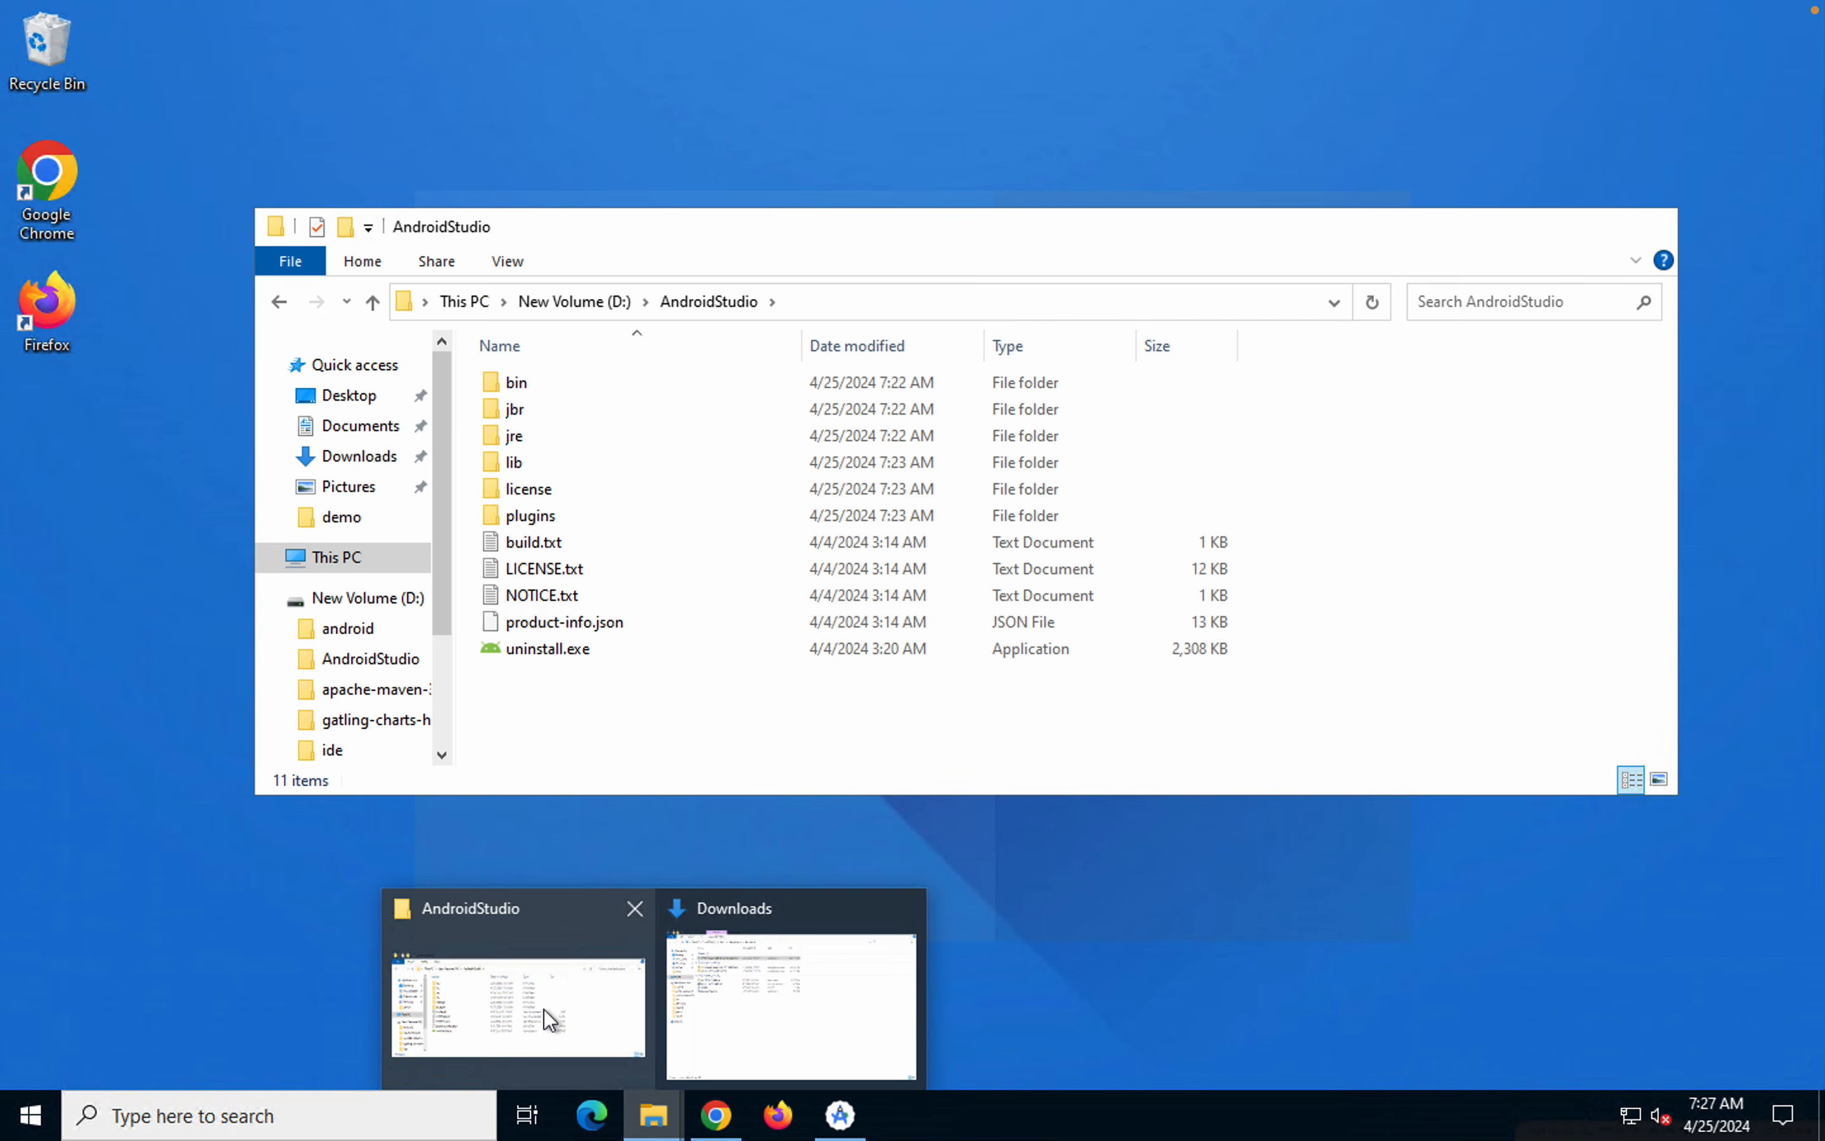
left_click(543, 1009)
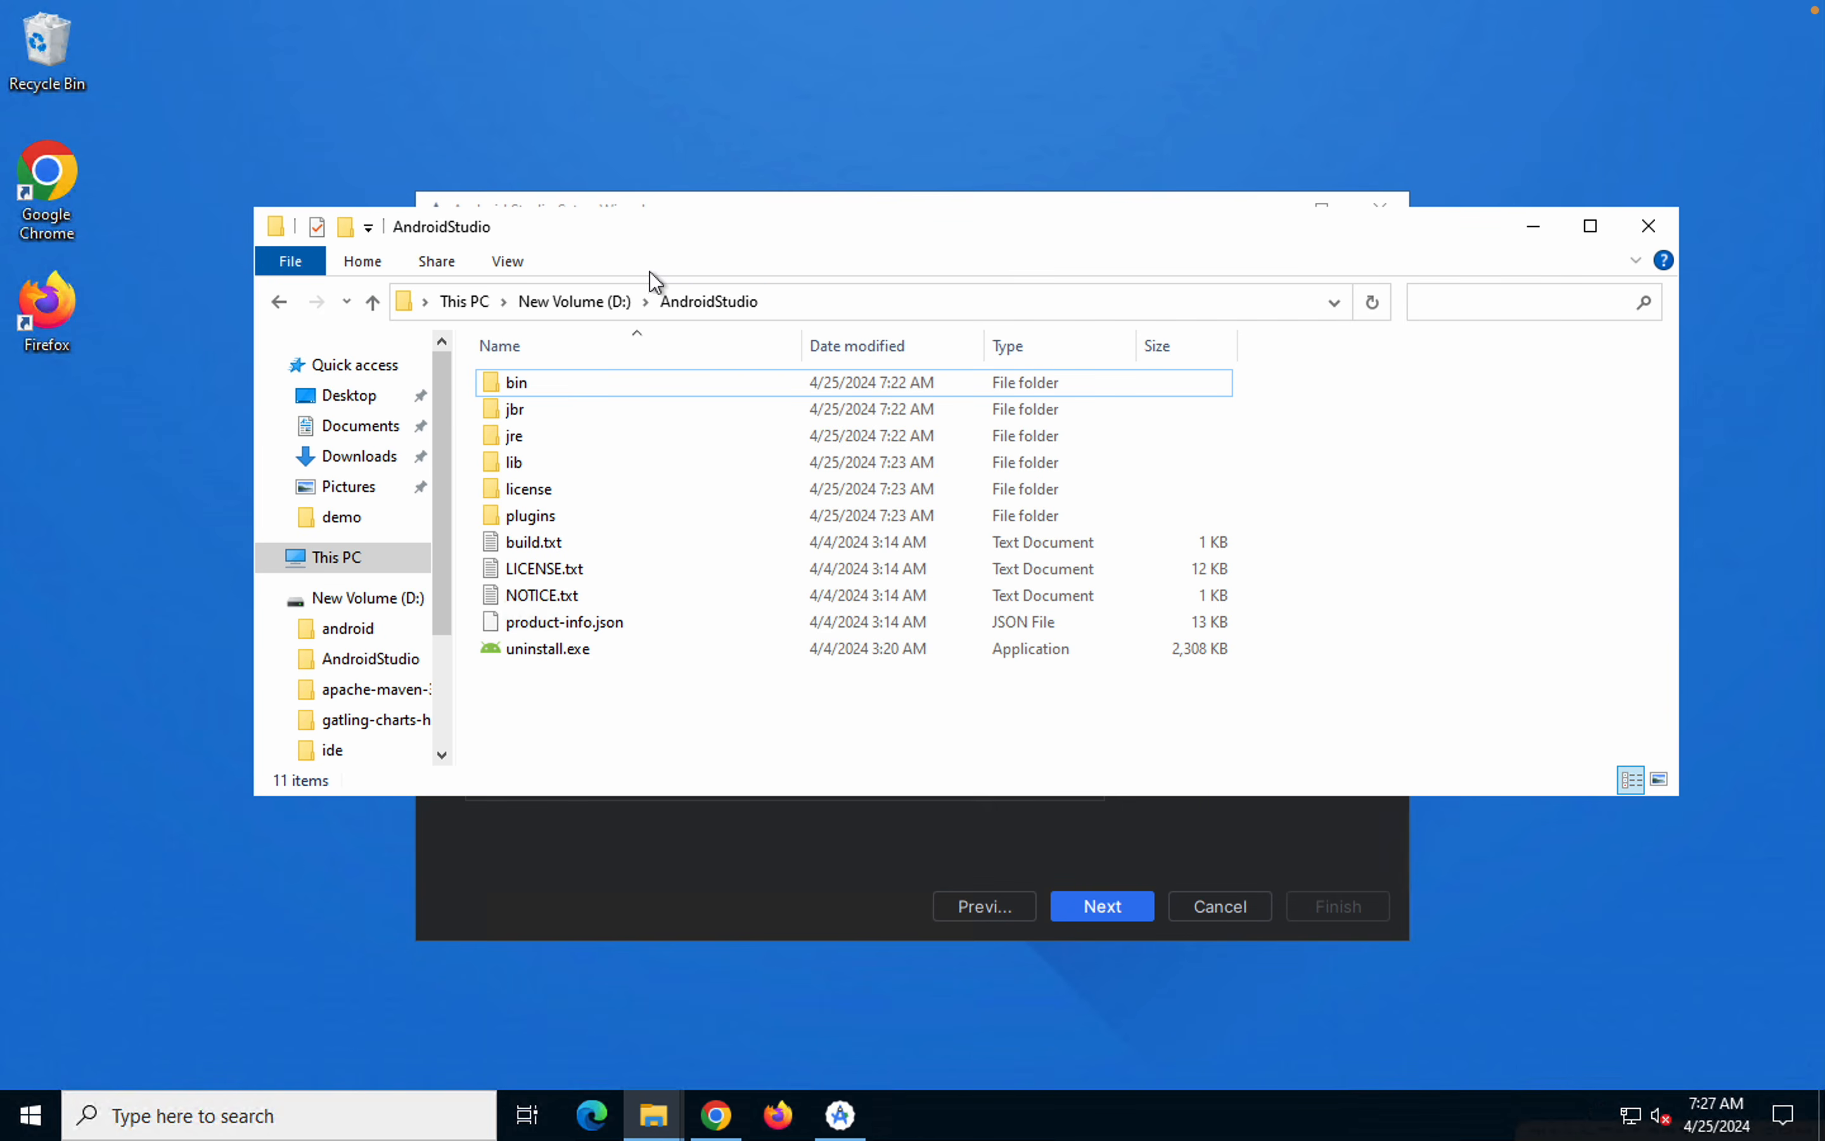
left_click(577, 301)
left_click(570, 704)
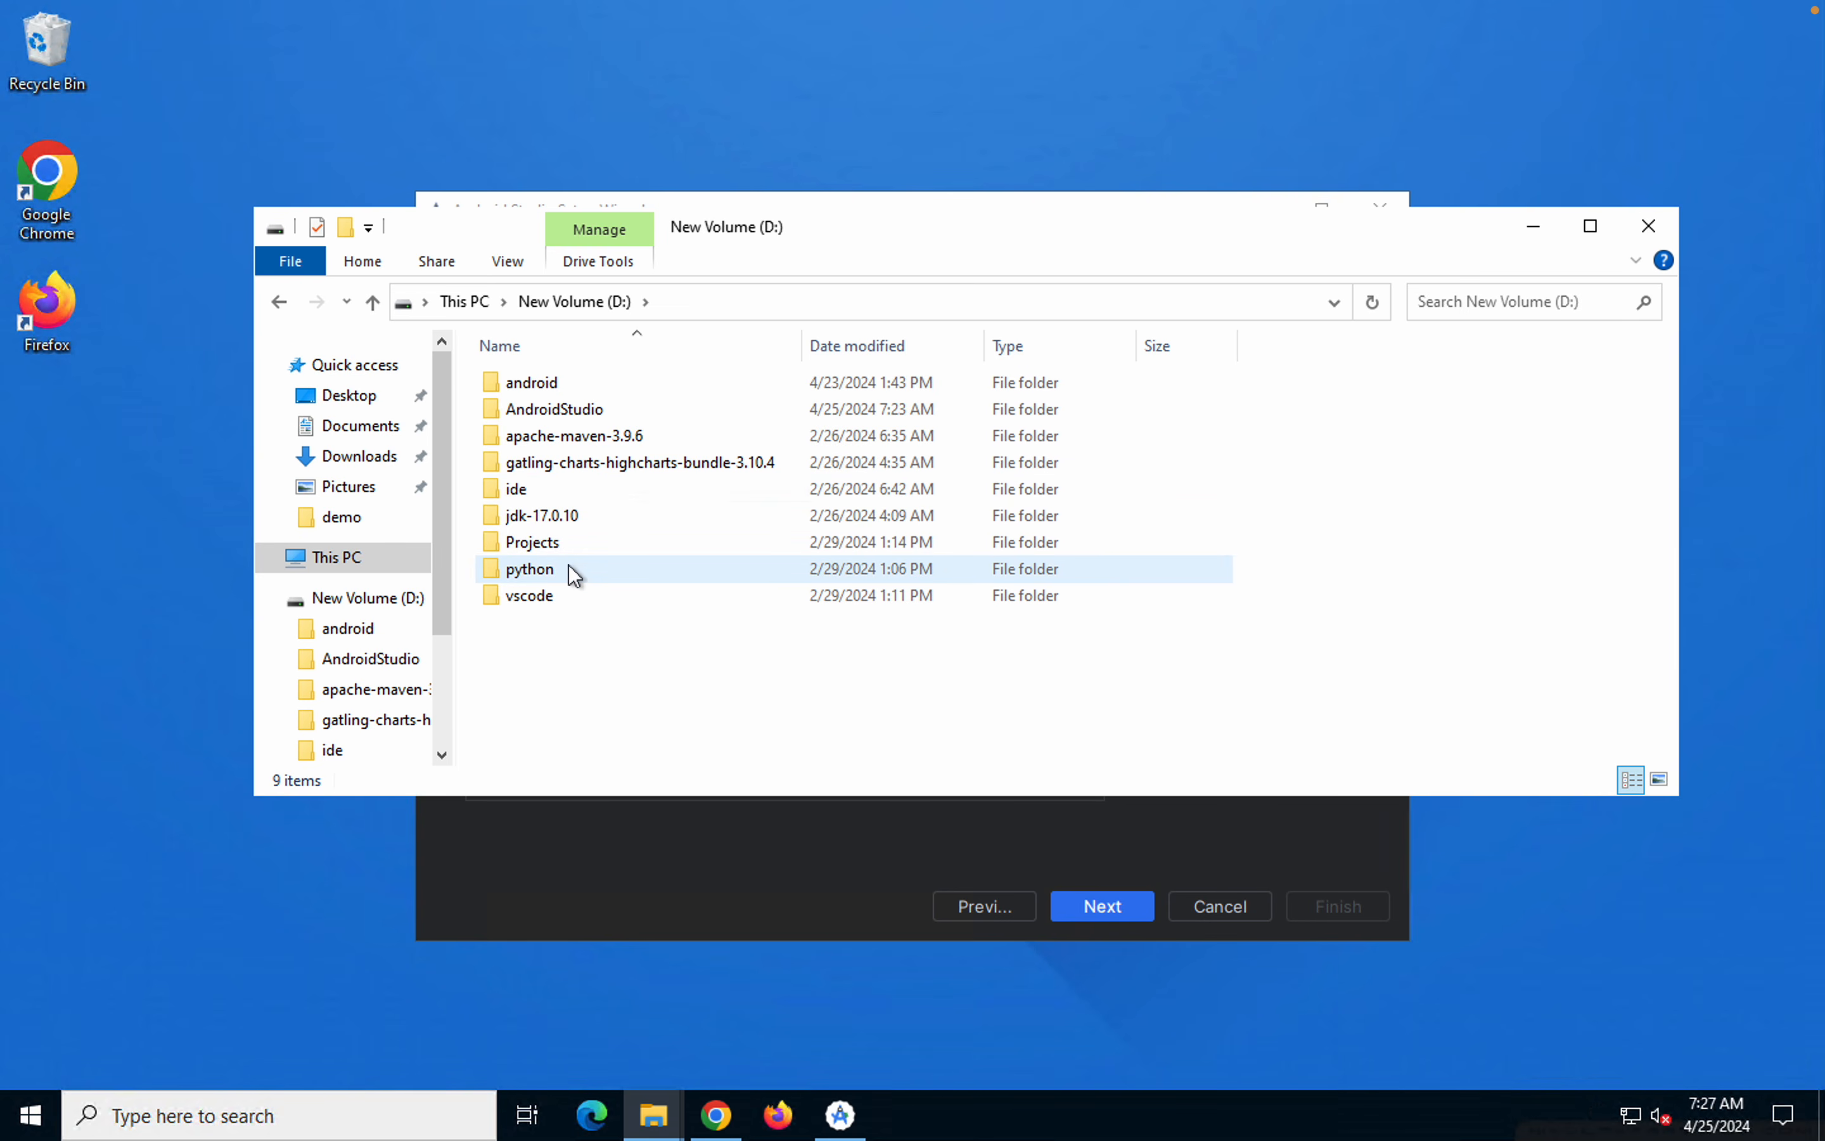
right_click(616, 662)
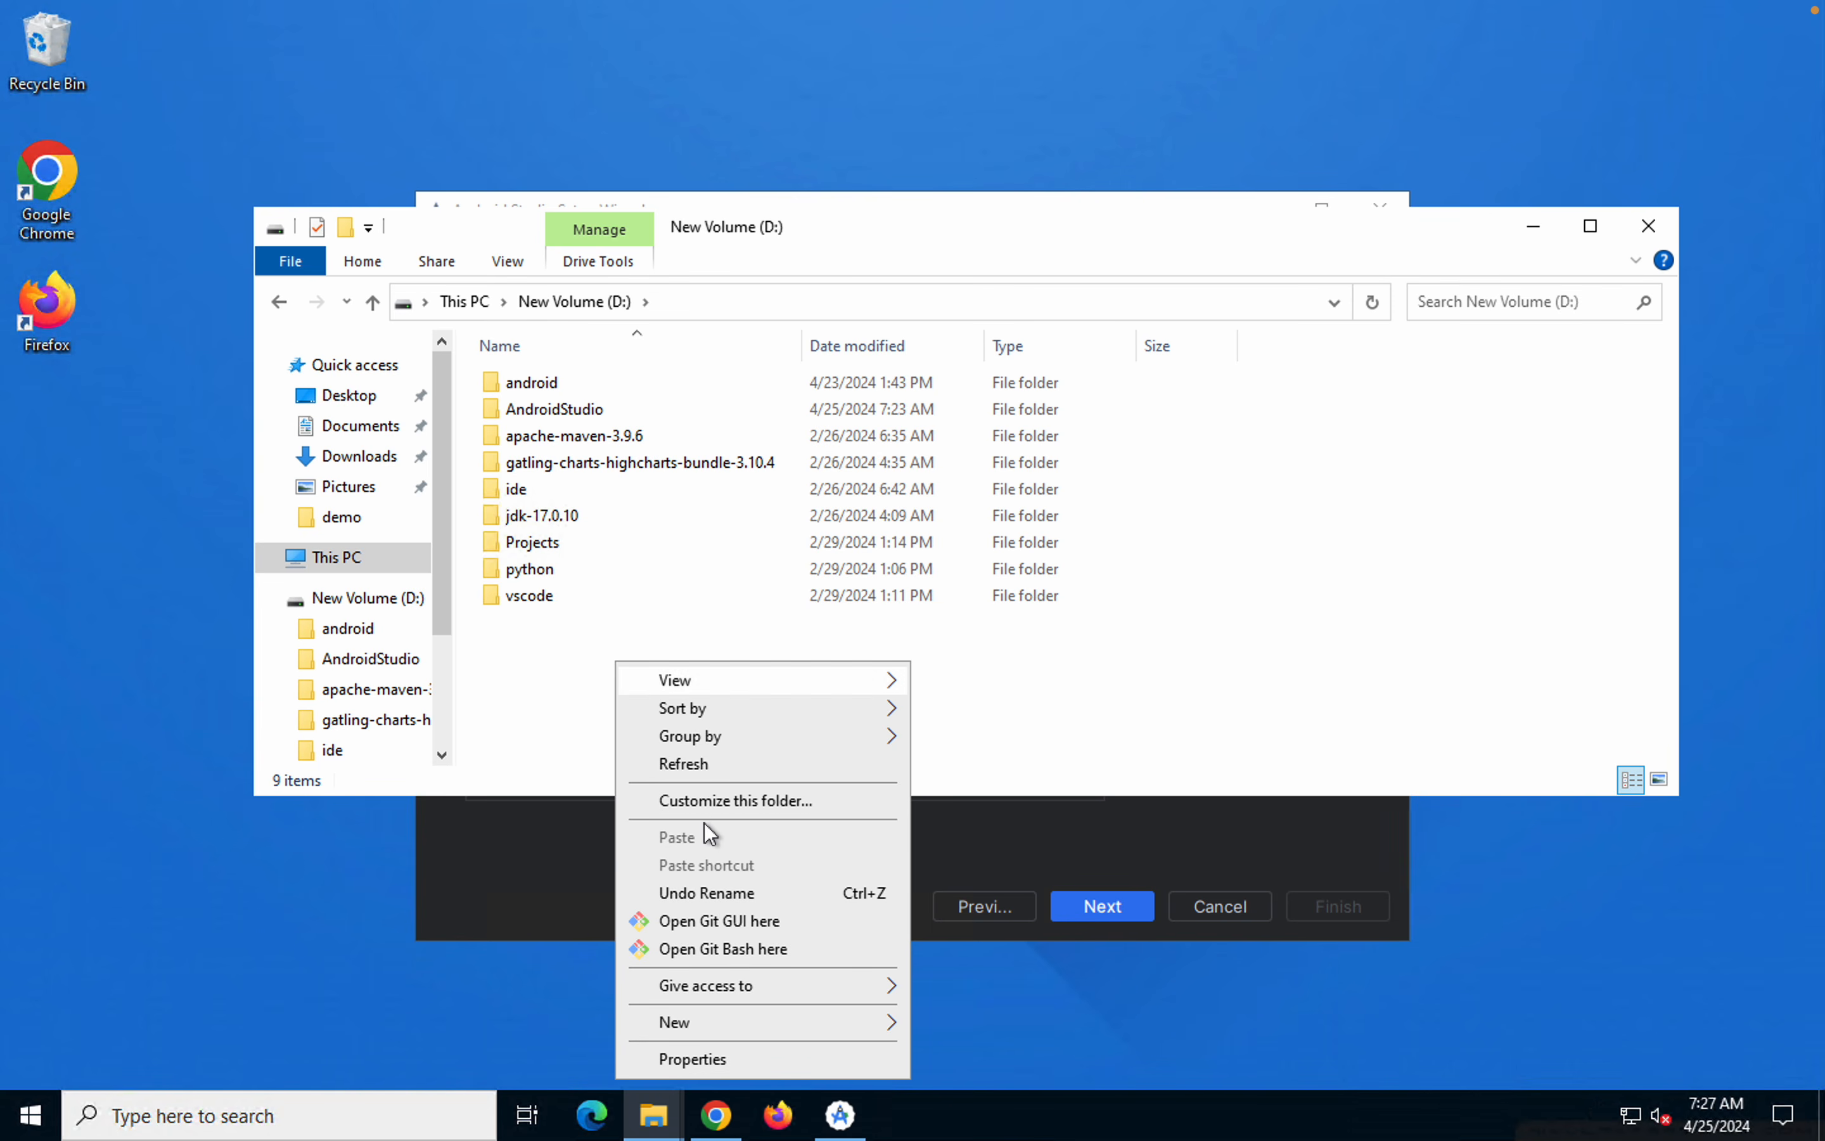
mouse_move(702, 1027)
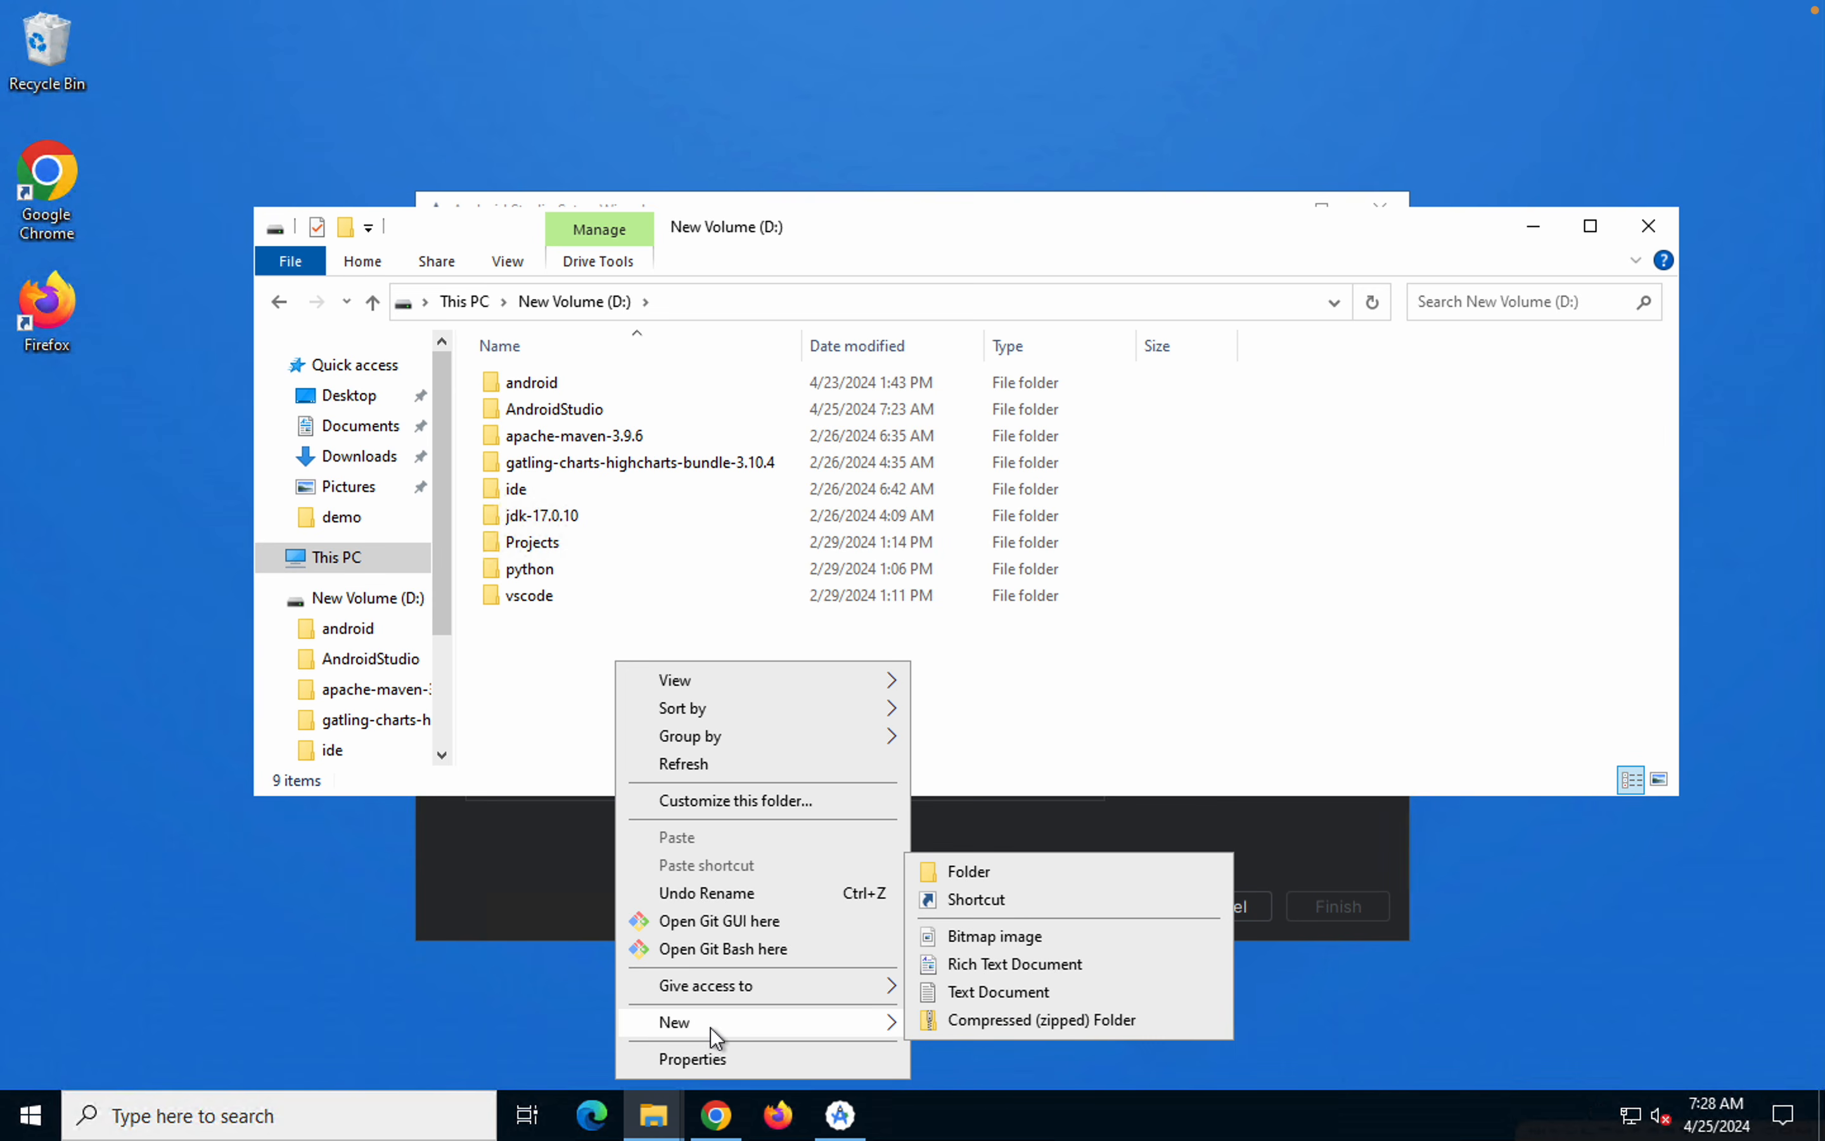
left_click(998, 869)
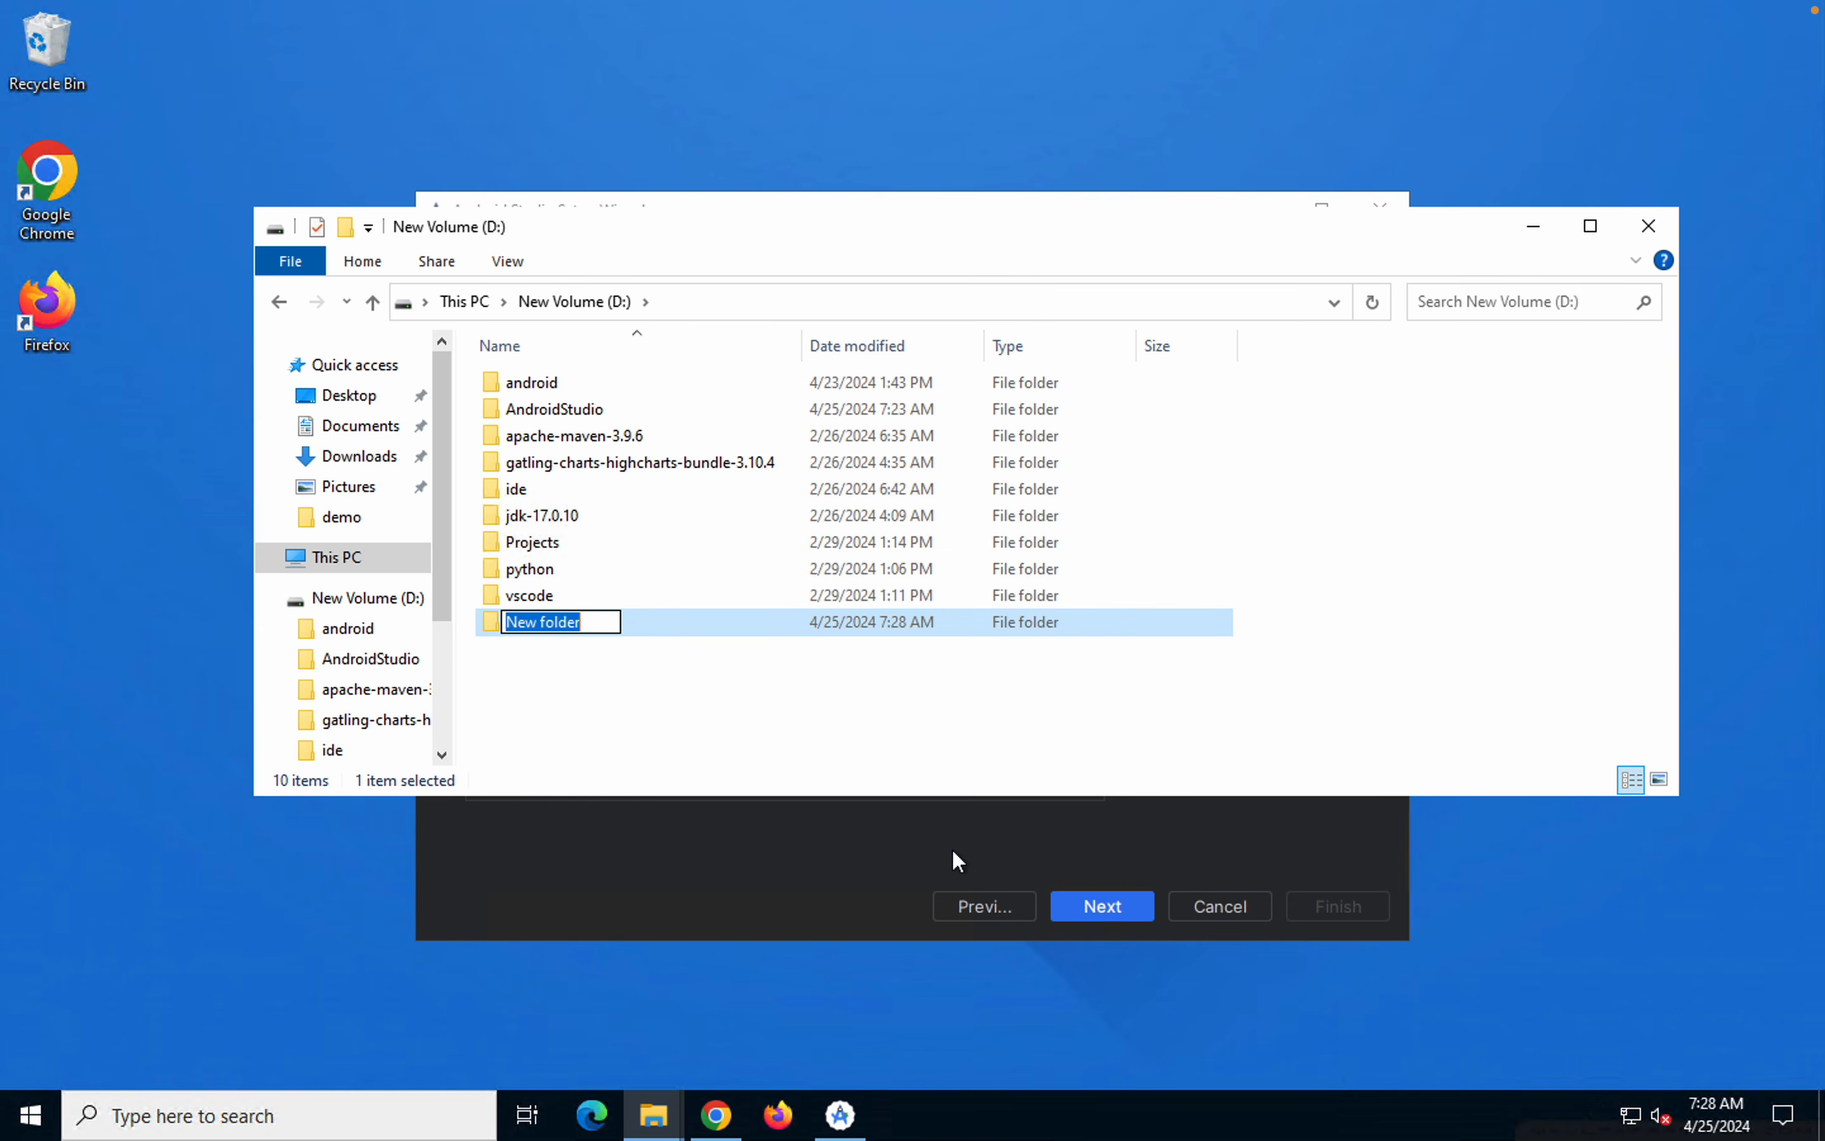
type("SDKTools")
key("Return")
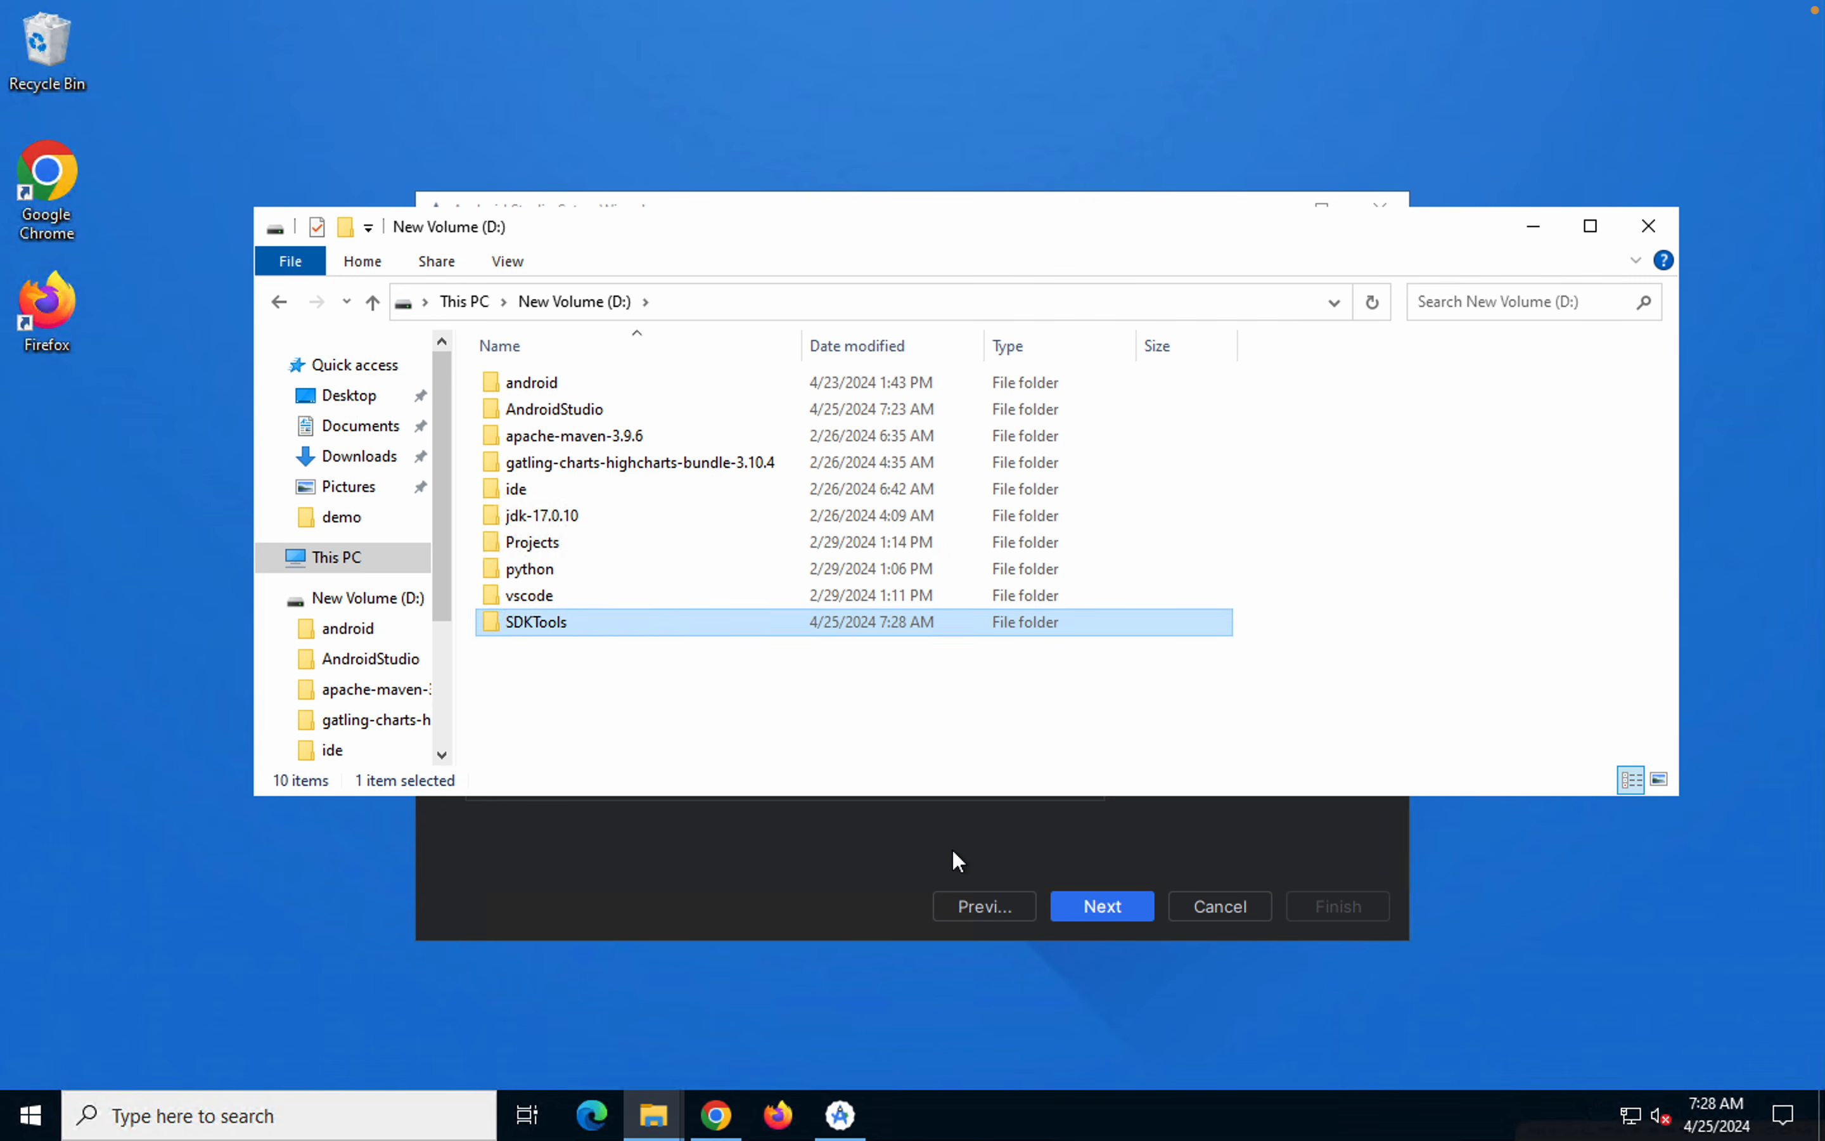
key("Return")
Back in the Setup Wizard, set the Android SDK location to D:\SDKTools and proceed with the default components
left_click(709, 888)
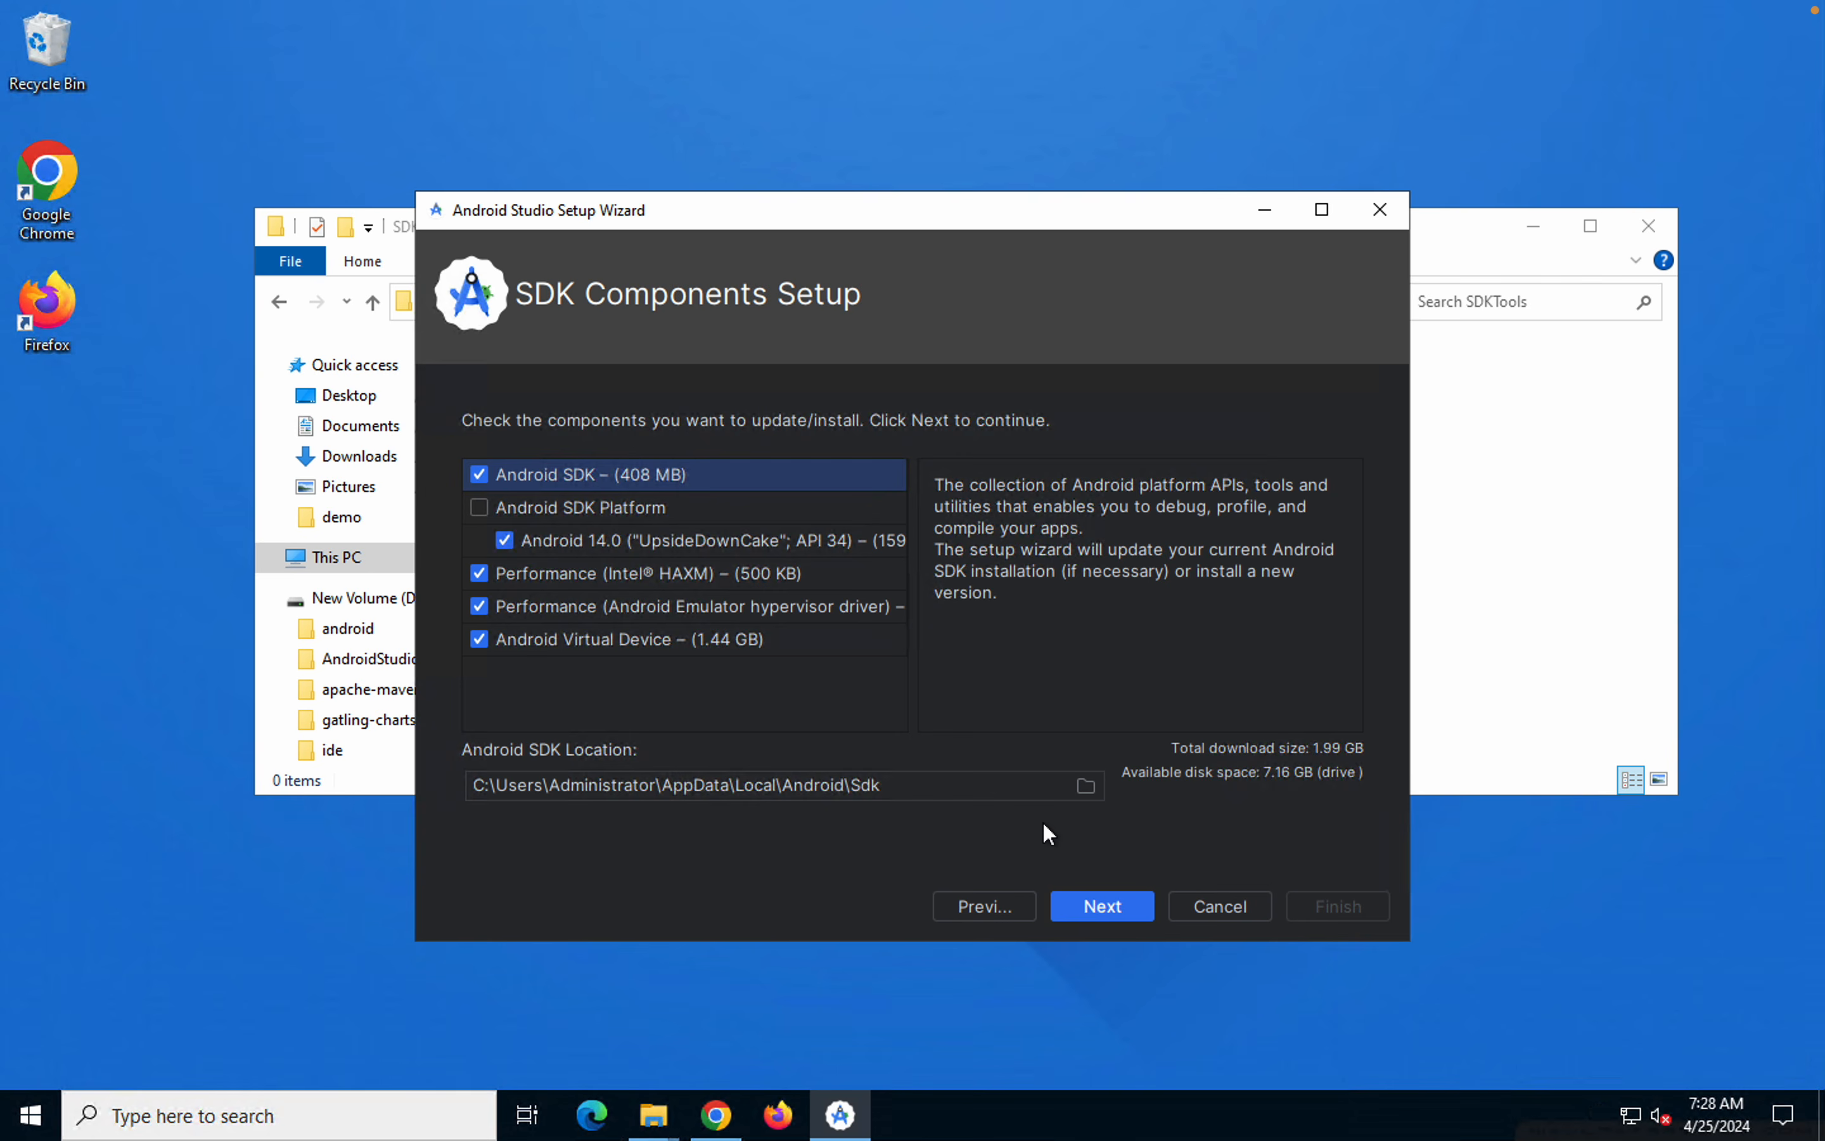
left_click(1086, 788)
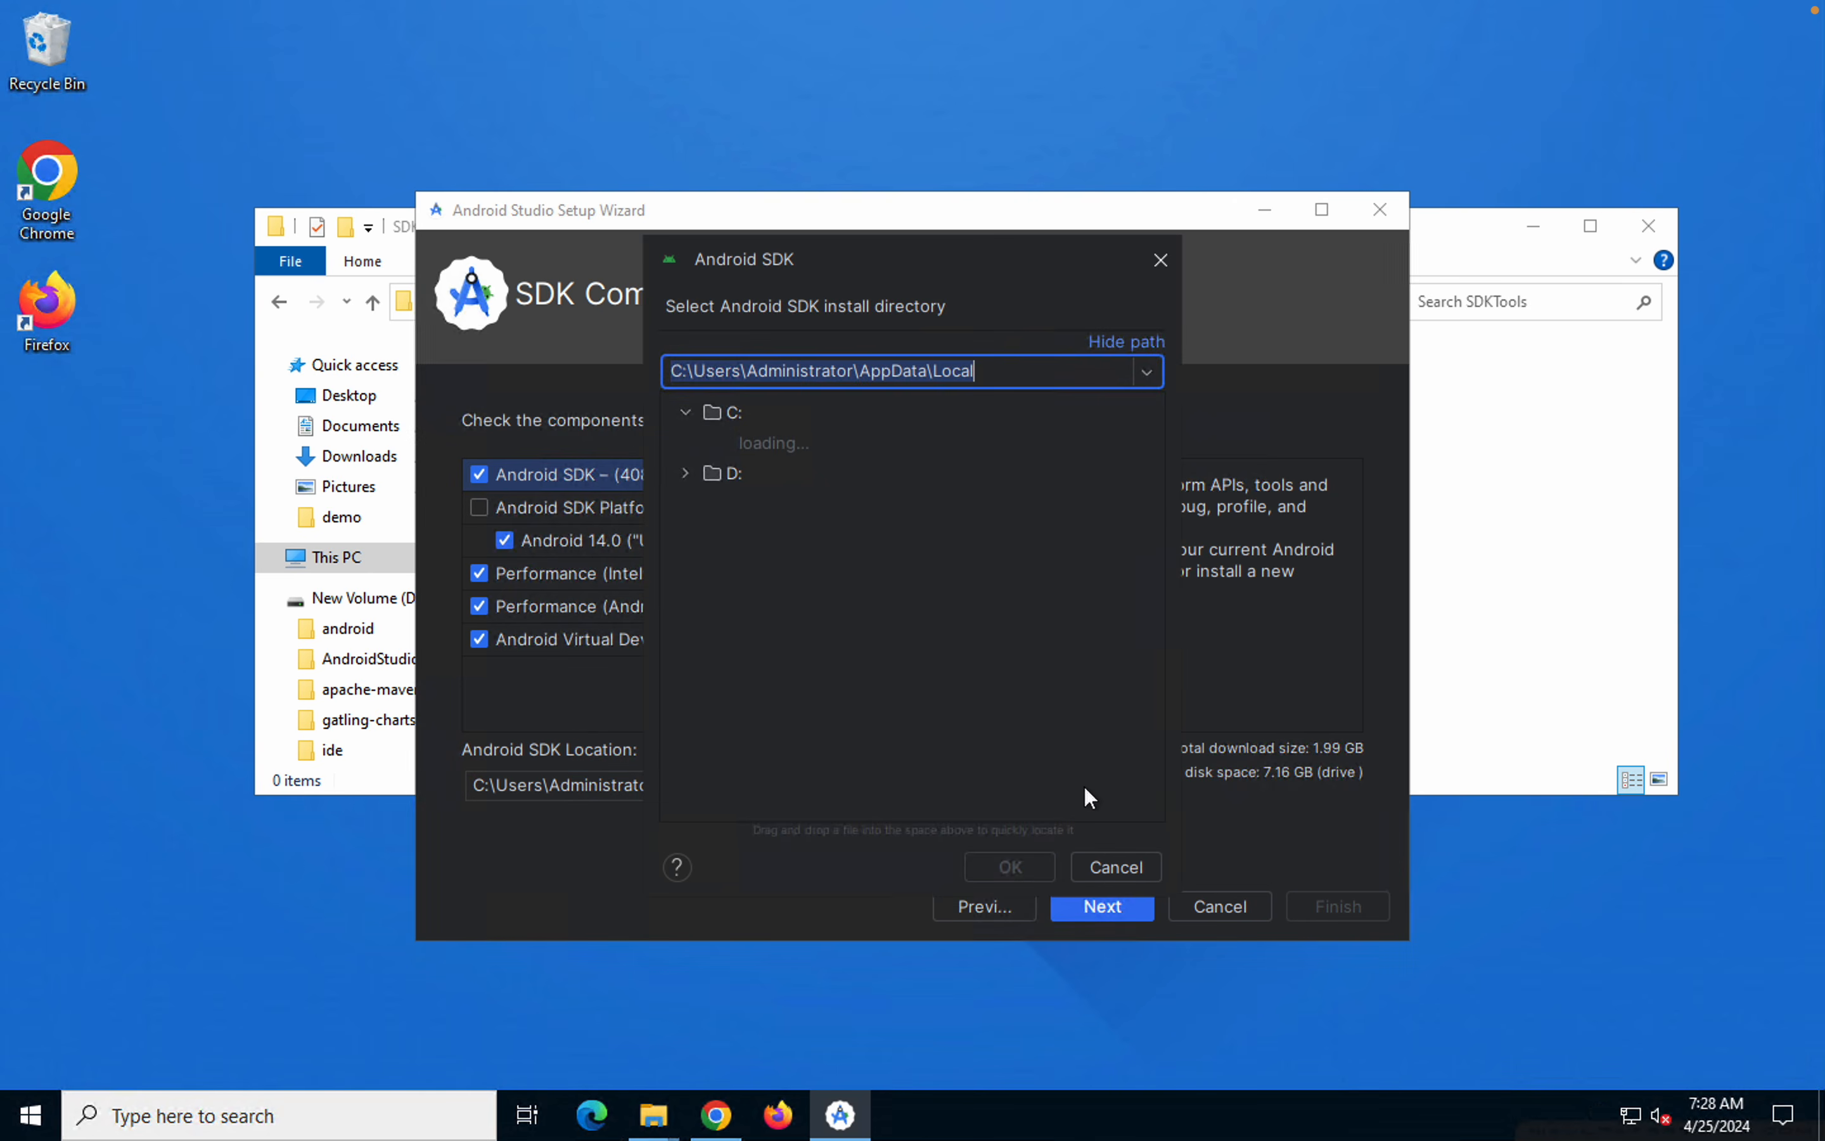
left_click(708, 441)
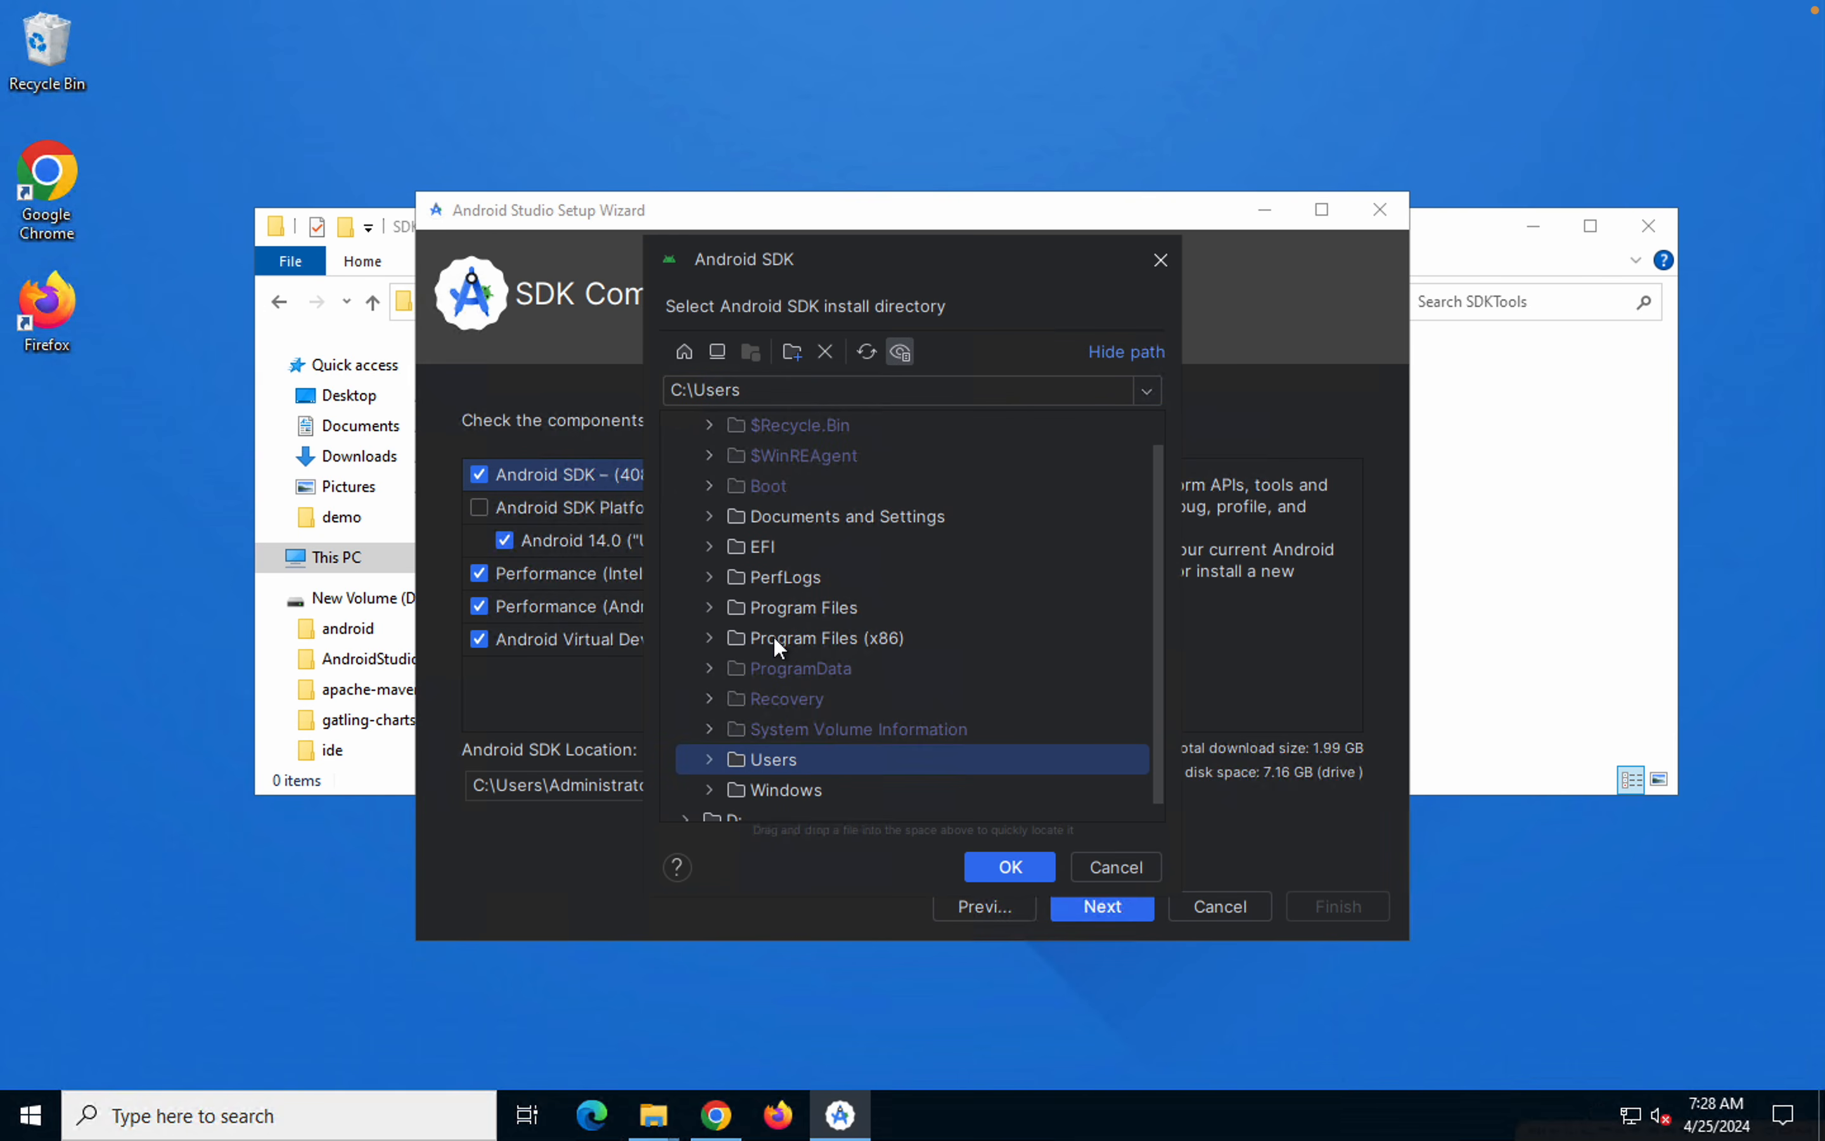
scroll(773, 634, "down", 1)
scroll(774, 634, "up", 2)
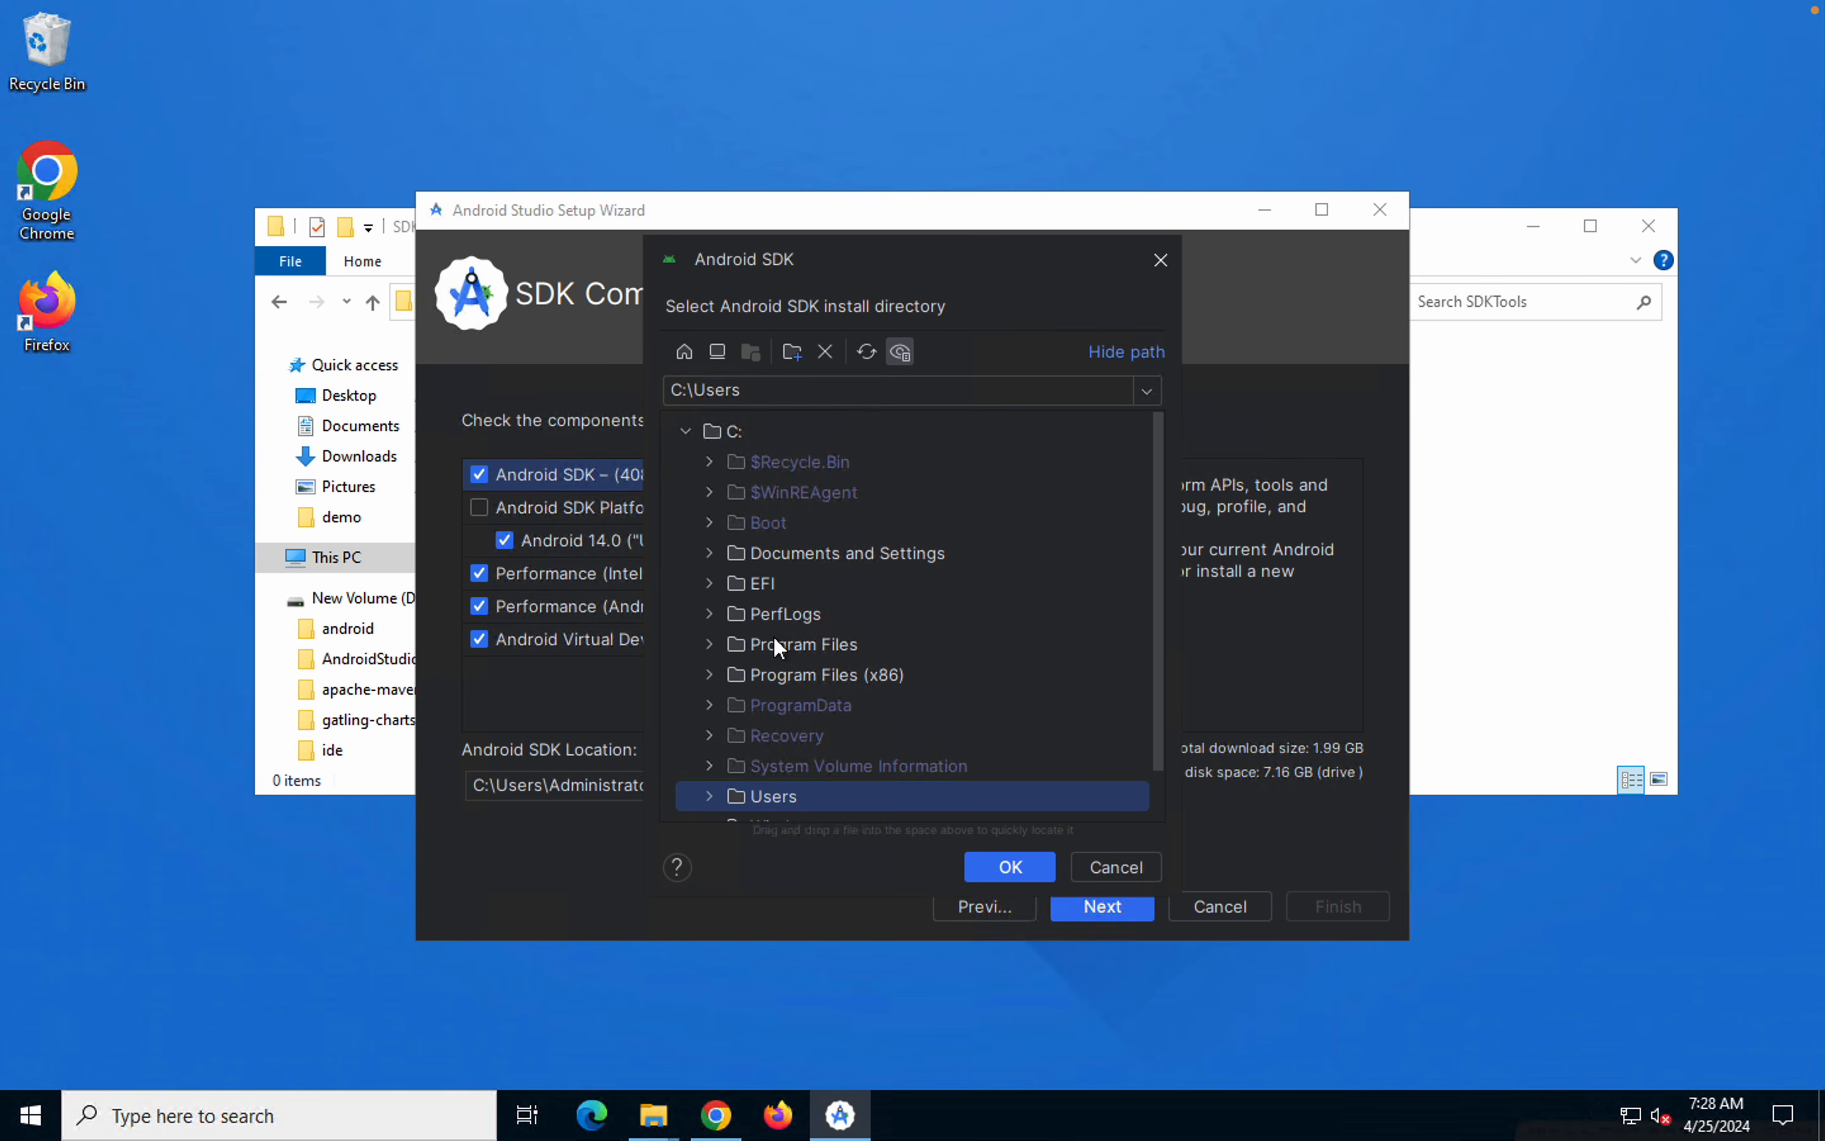
left_click(685, 431)
left_click(686, 460)
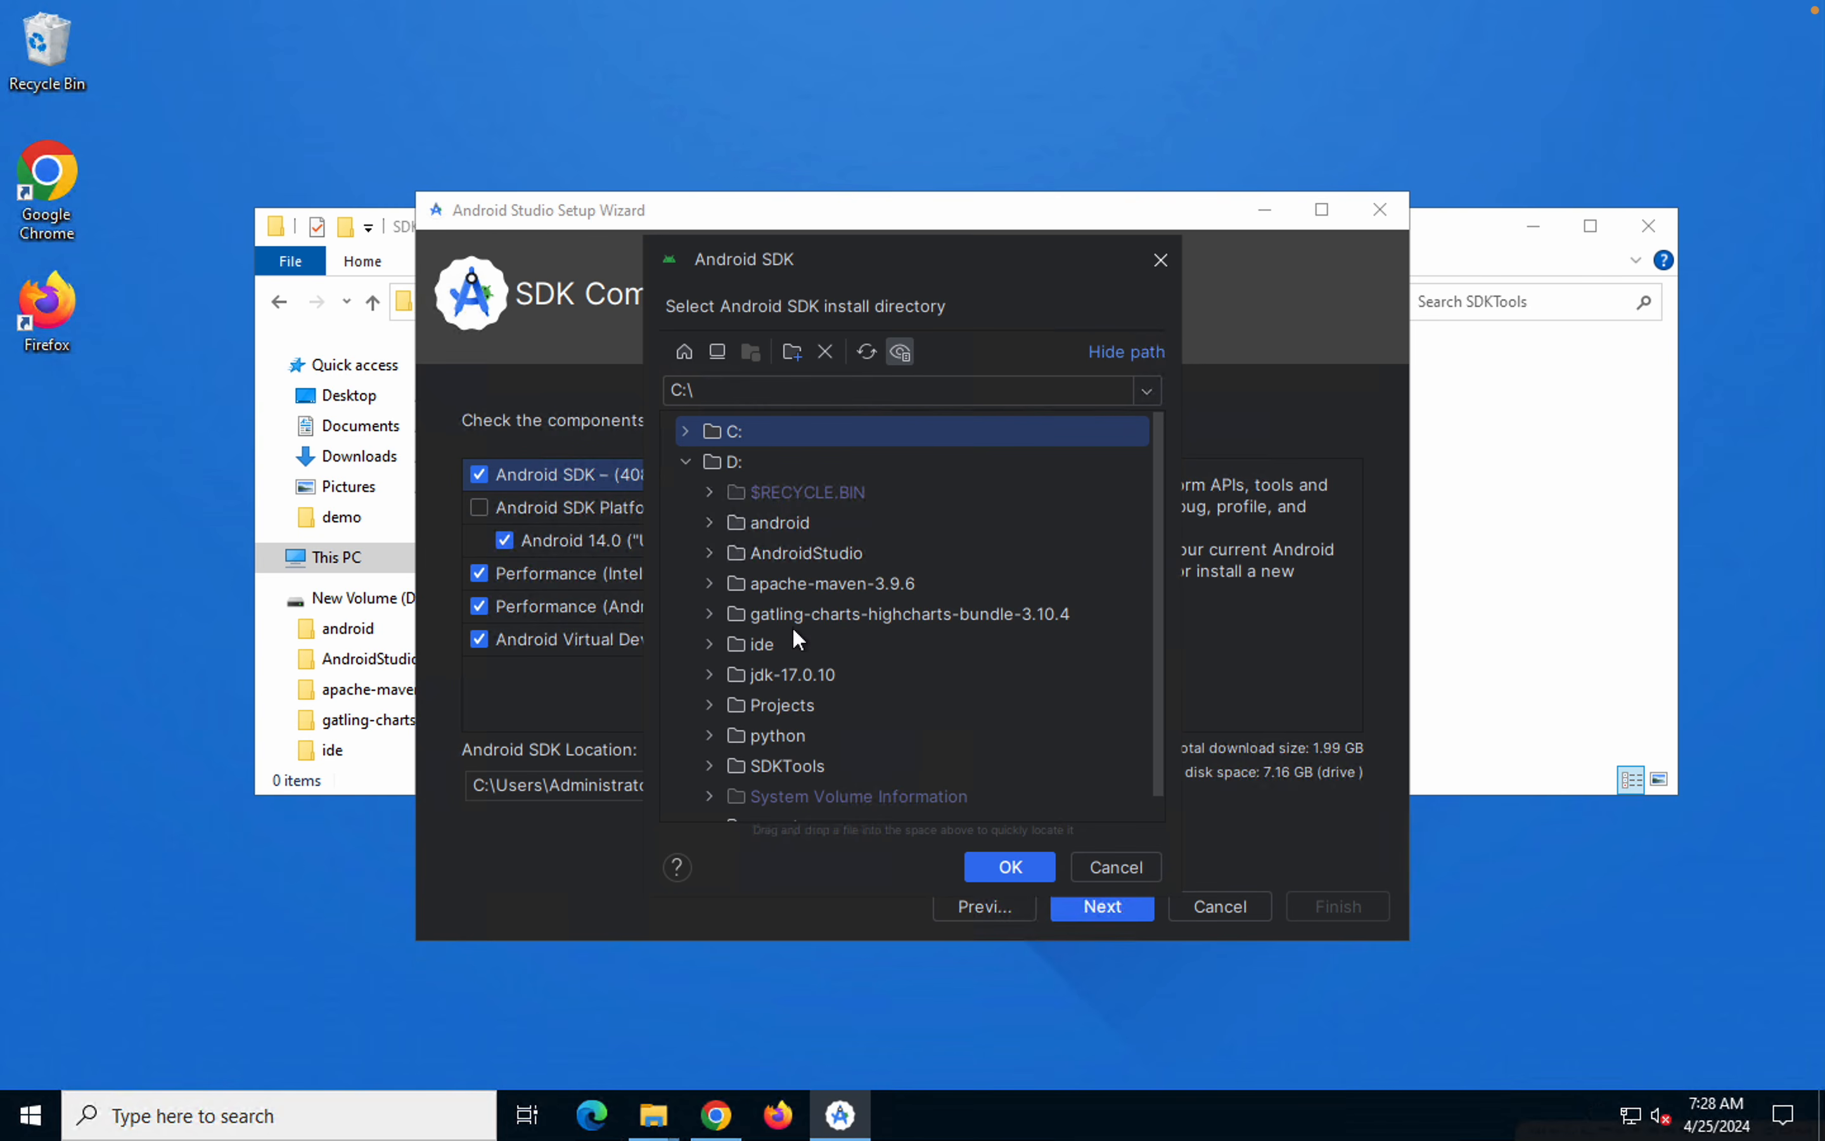
left_click(784, 761)
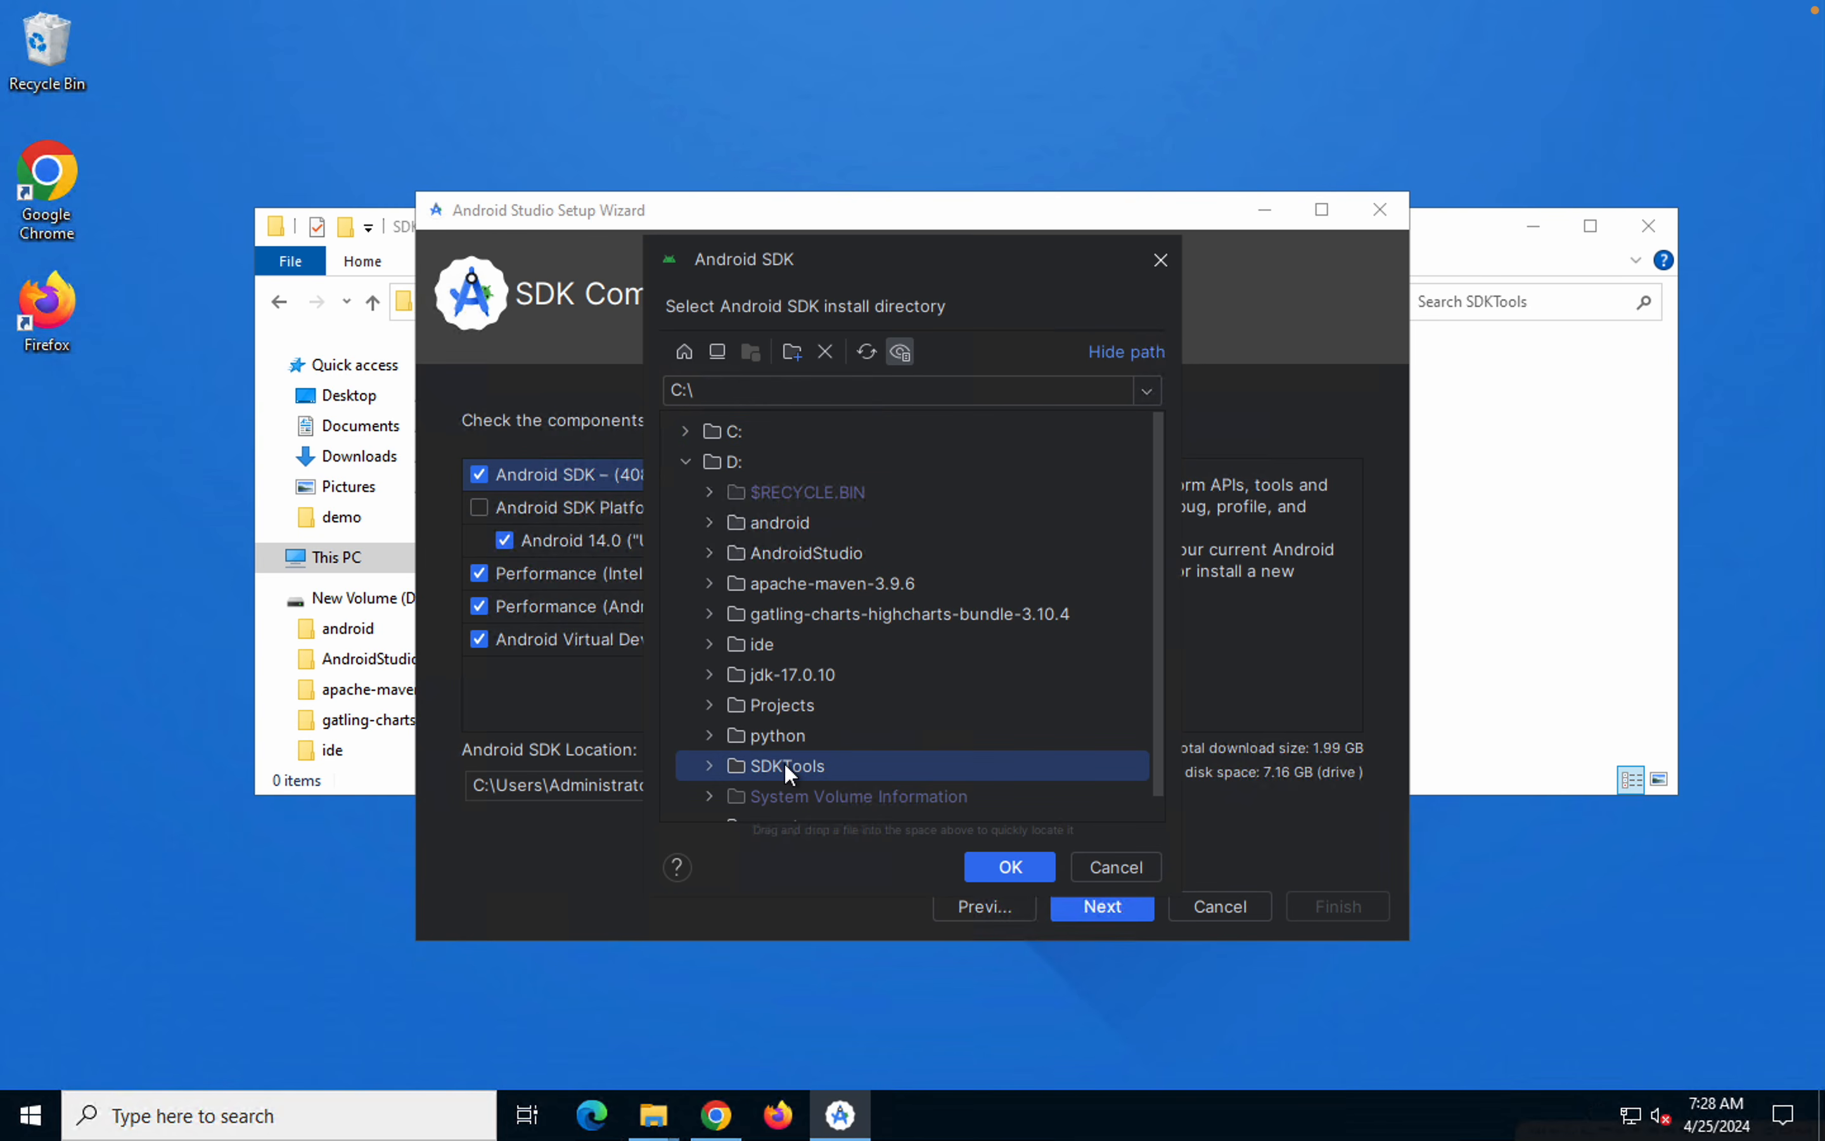
left_click(994, 866)
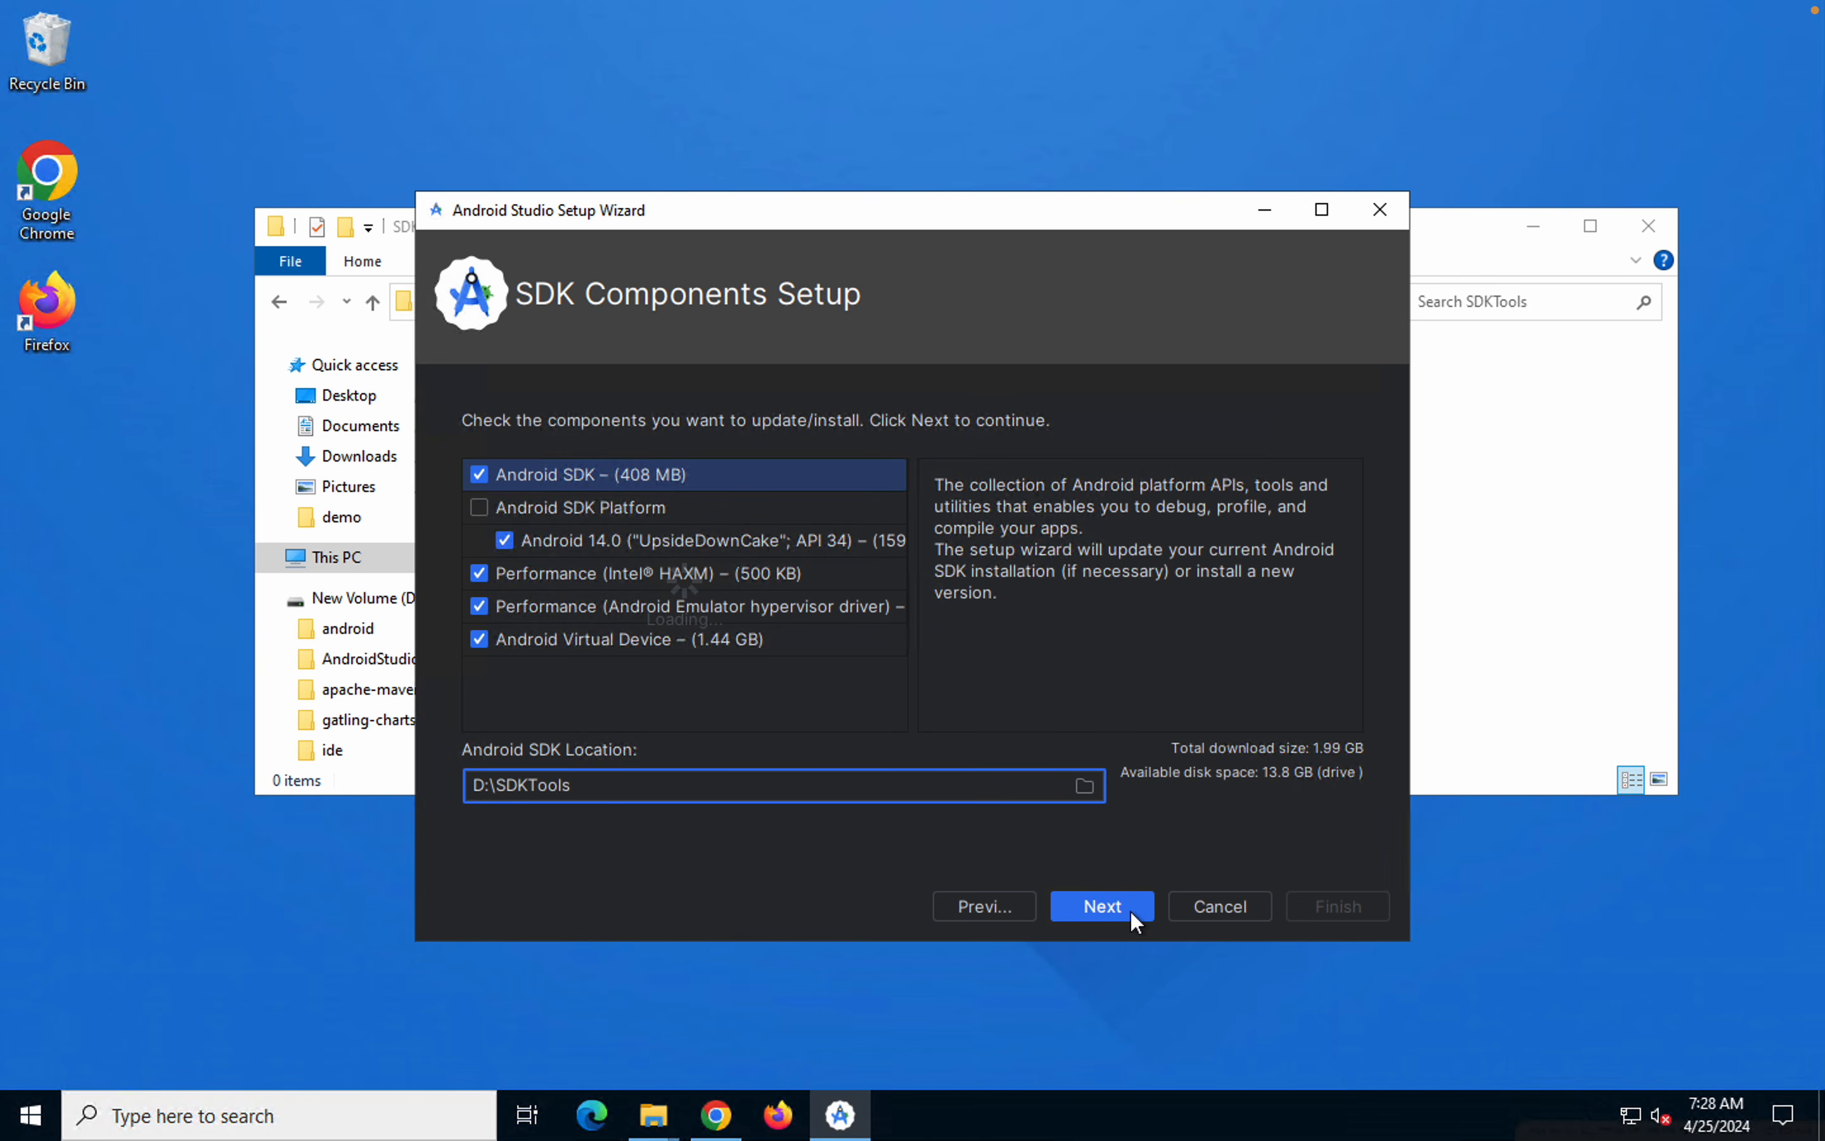
left_click(1130, 908)
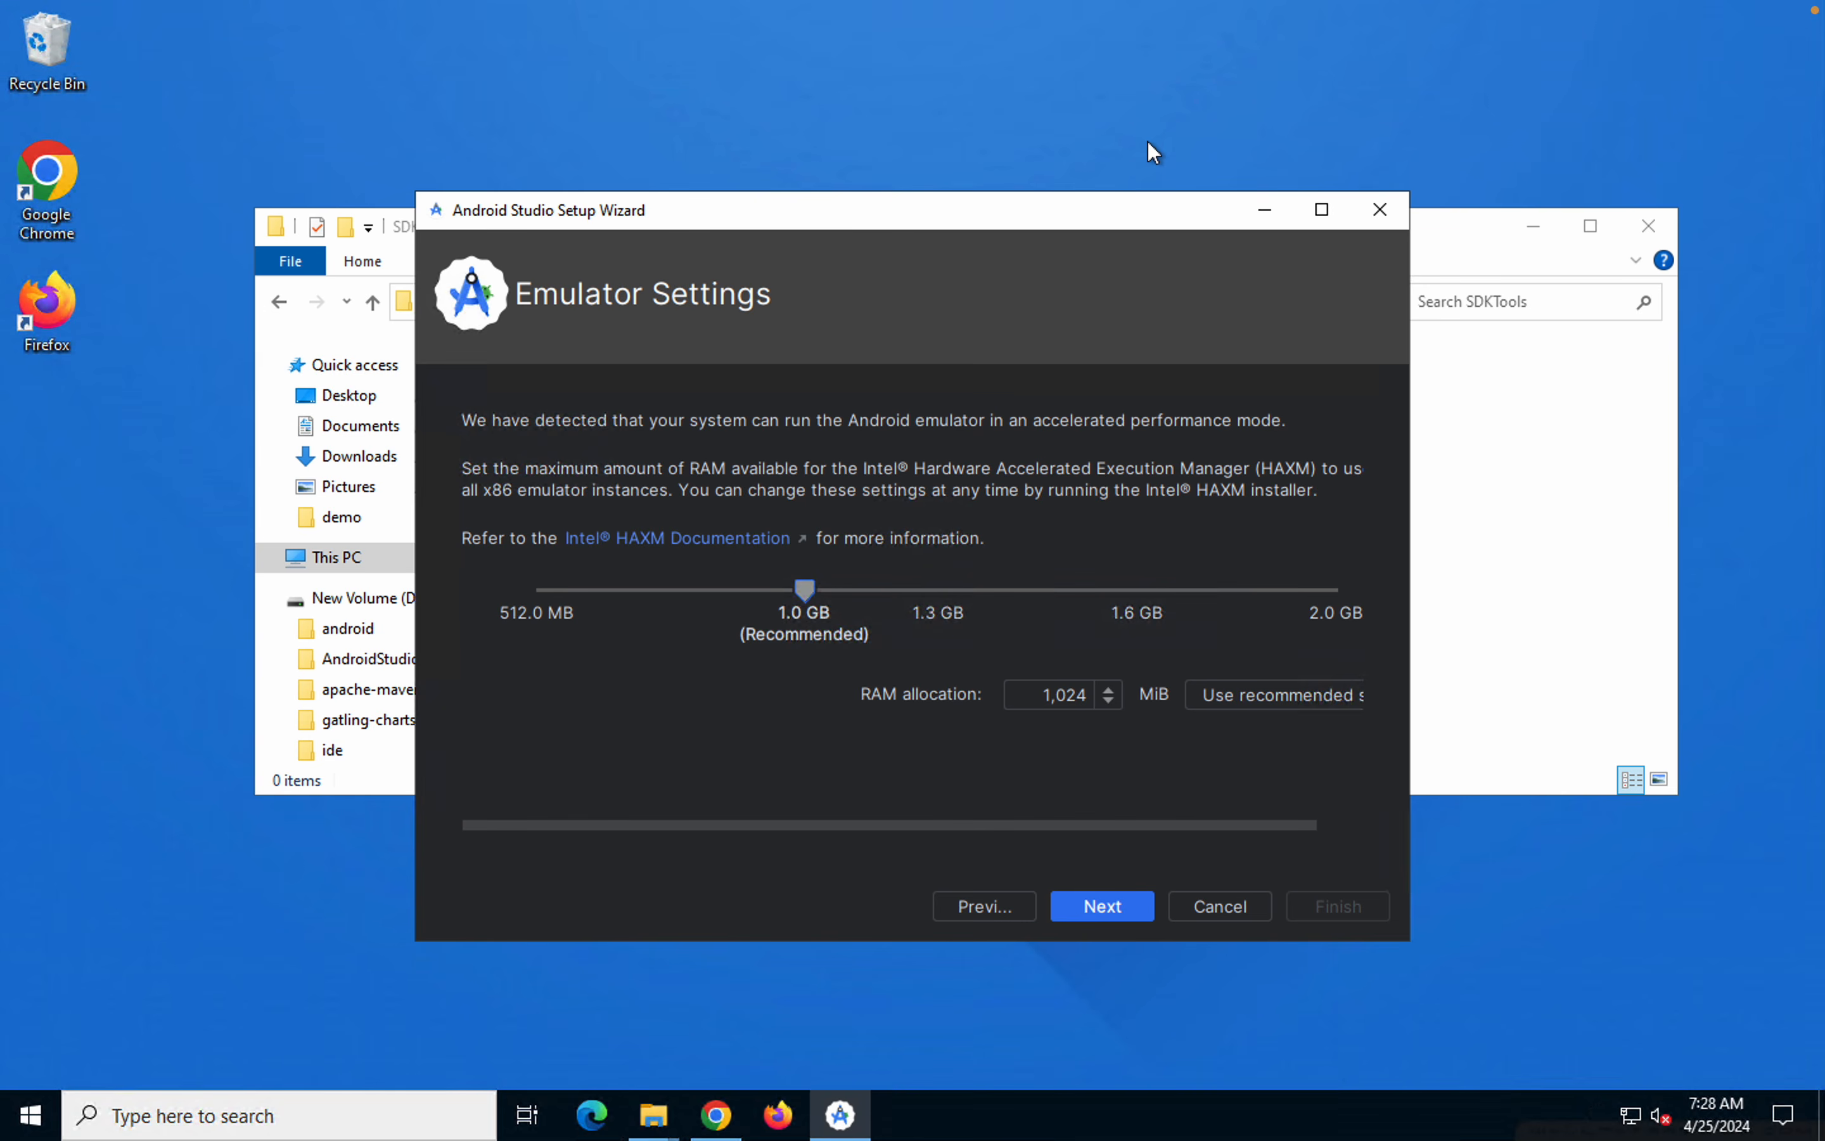
Keep the recommended 1,024 MiB emulator RAM, continue past the hypervisor driver page, and review and confirm the settings summary
left_click(1114, 912)
left_click(1112, 911)
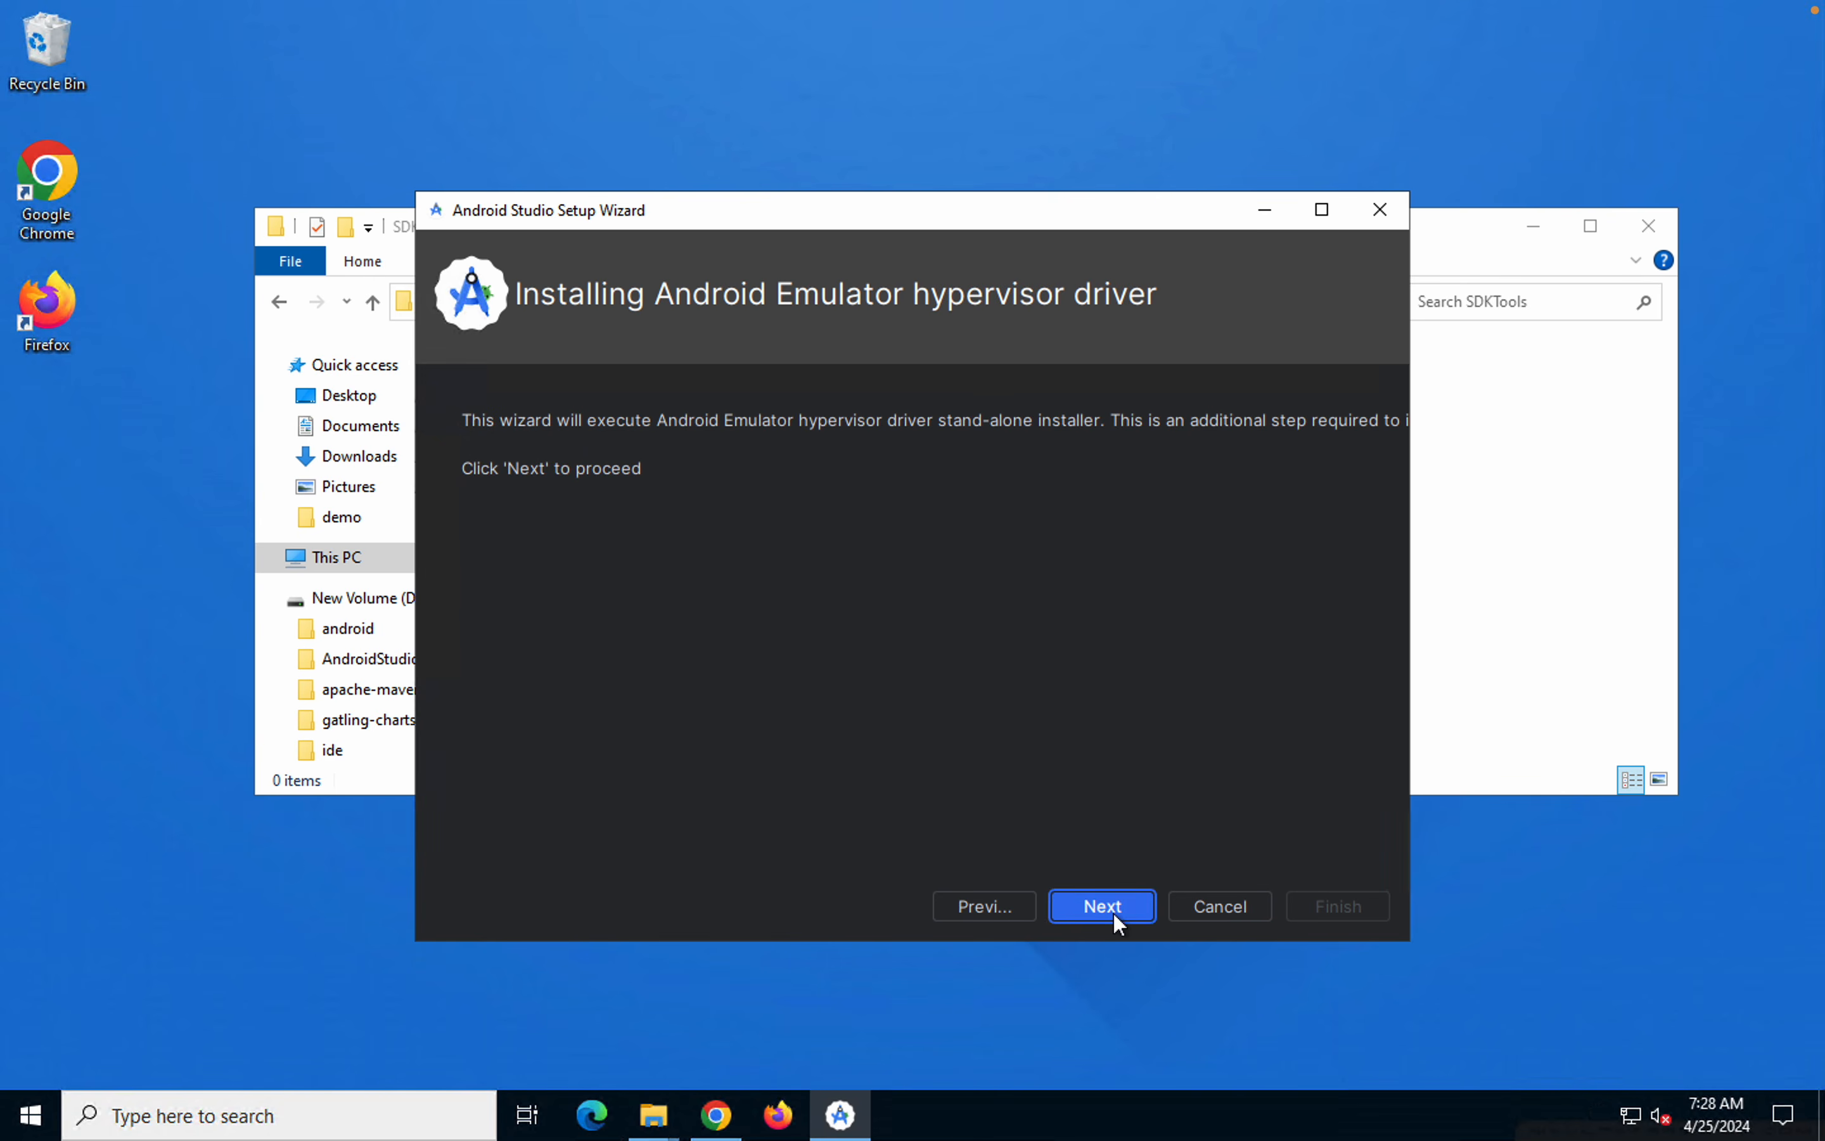
scroll(743, 733, "up", 3)
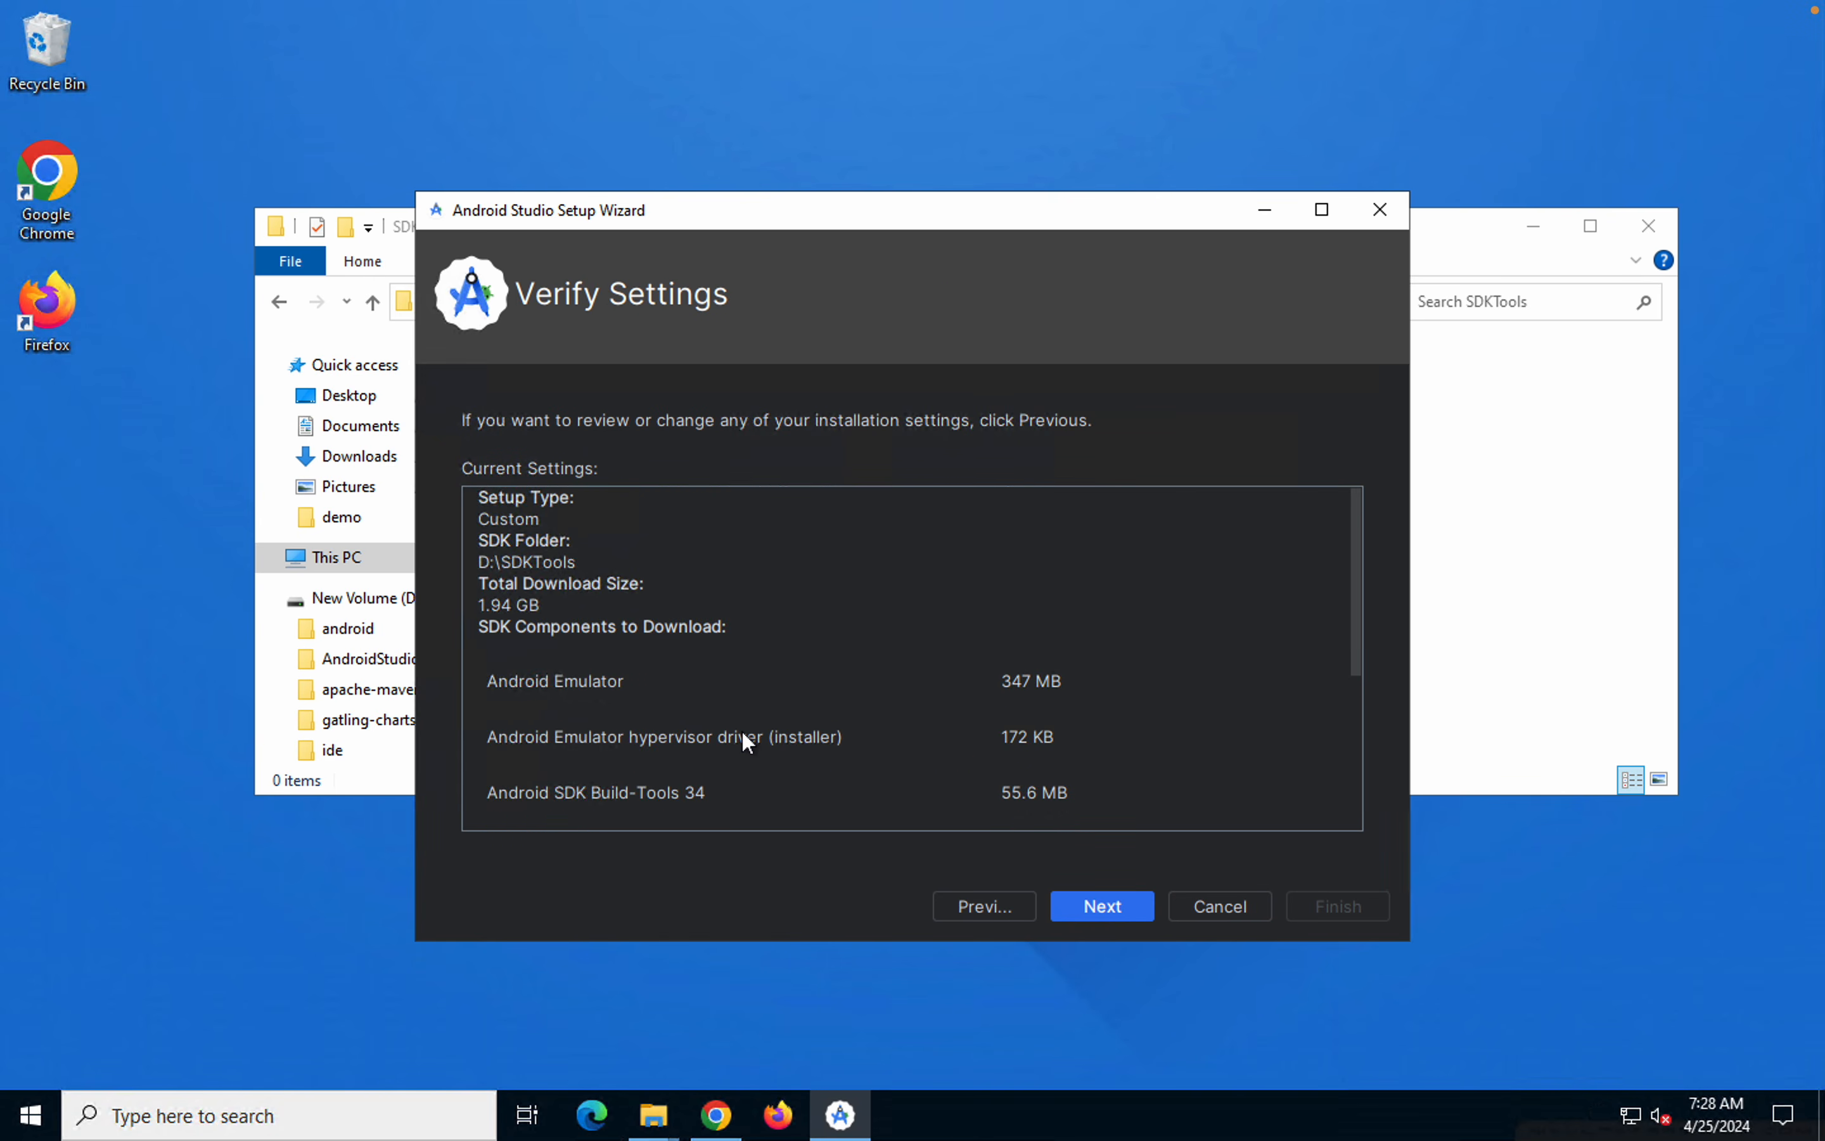
scroll(742, 732, "down", 5)
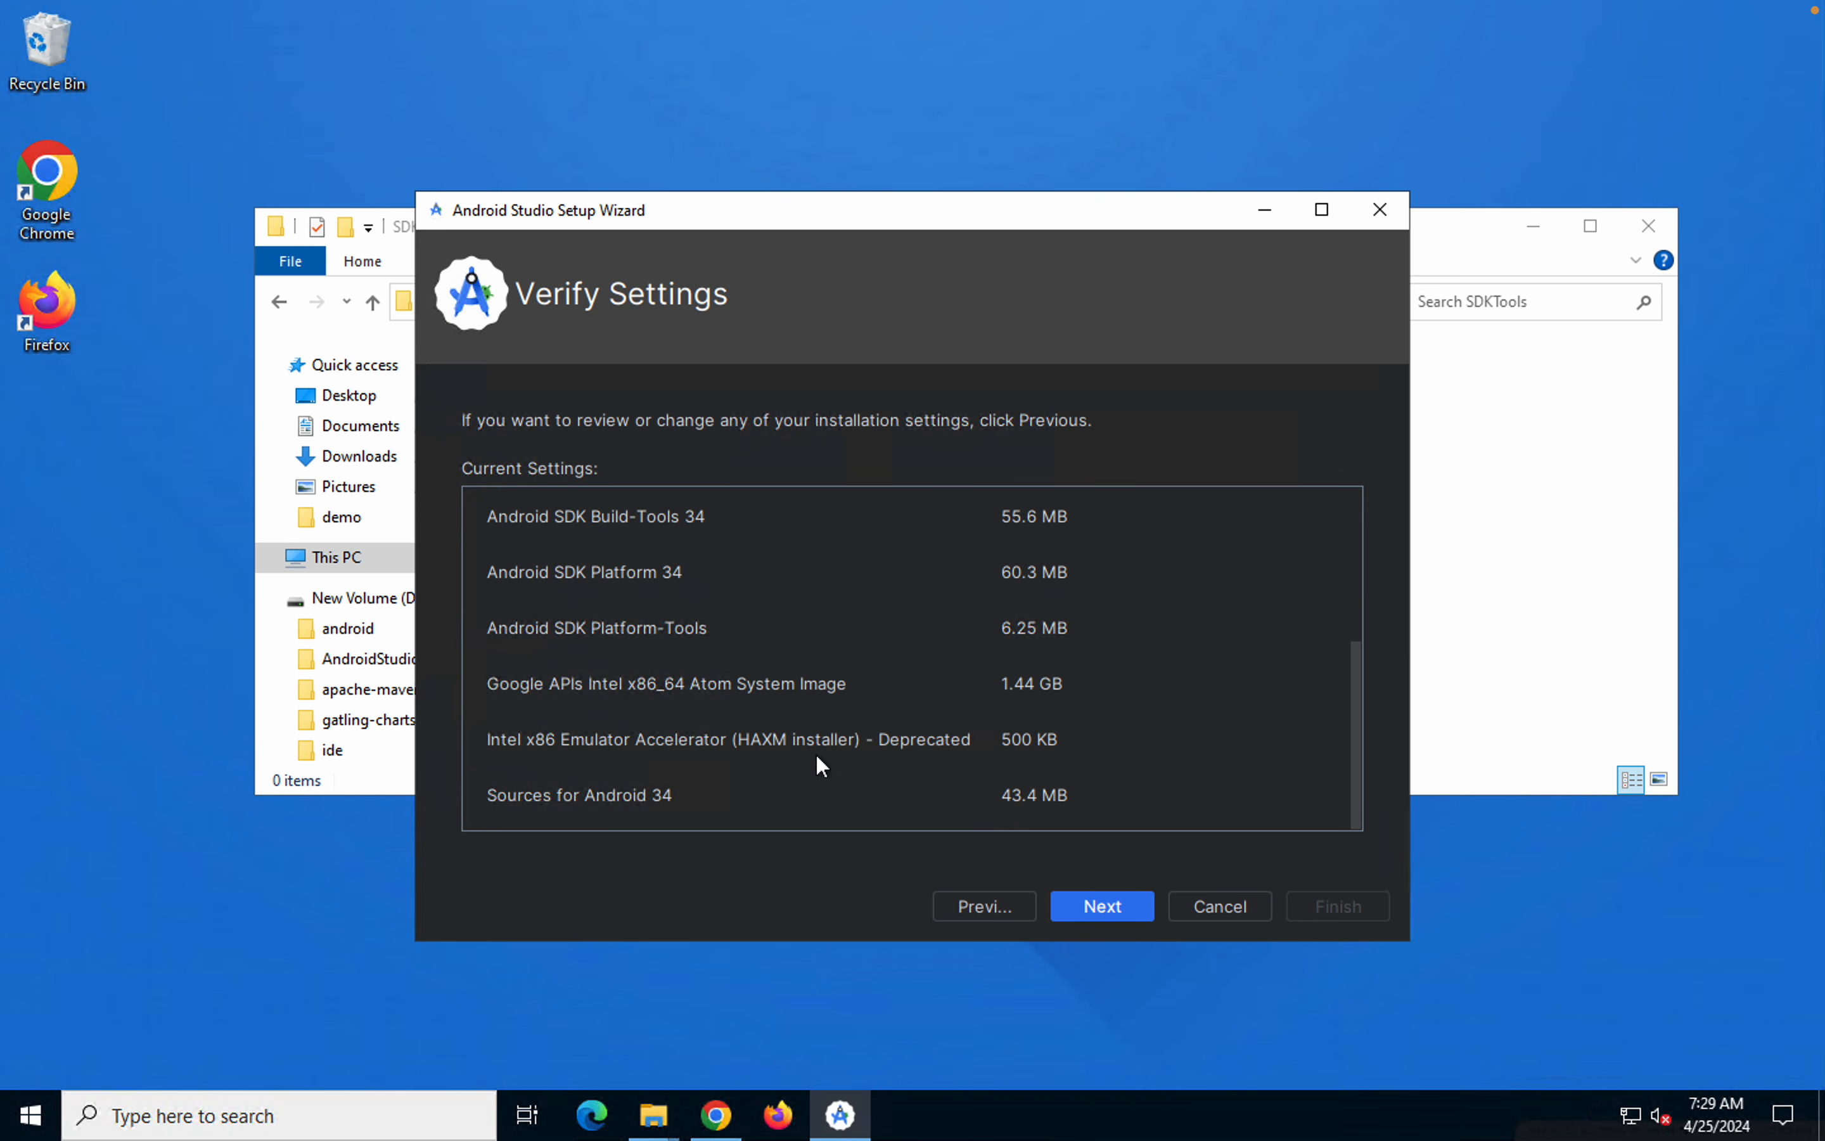
left_click(1128, 911)
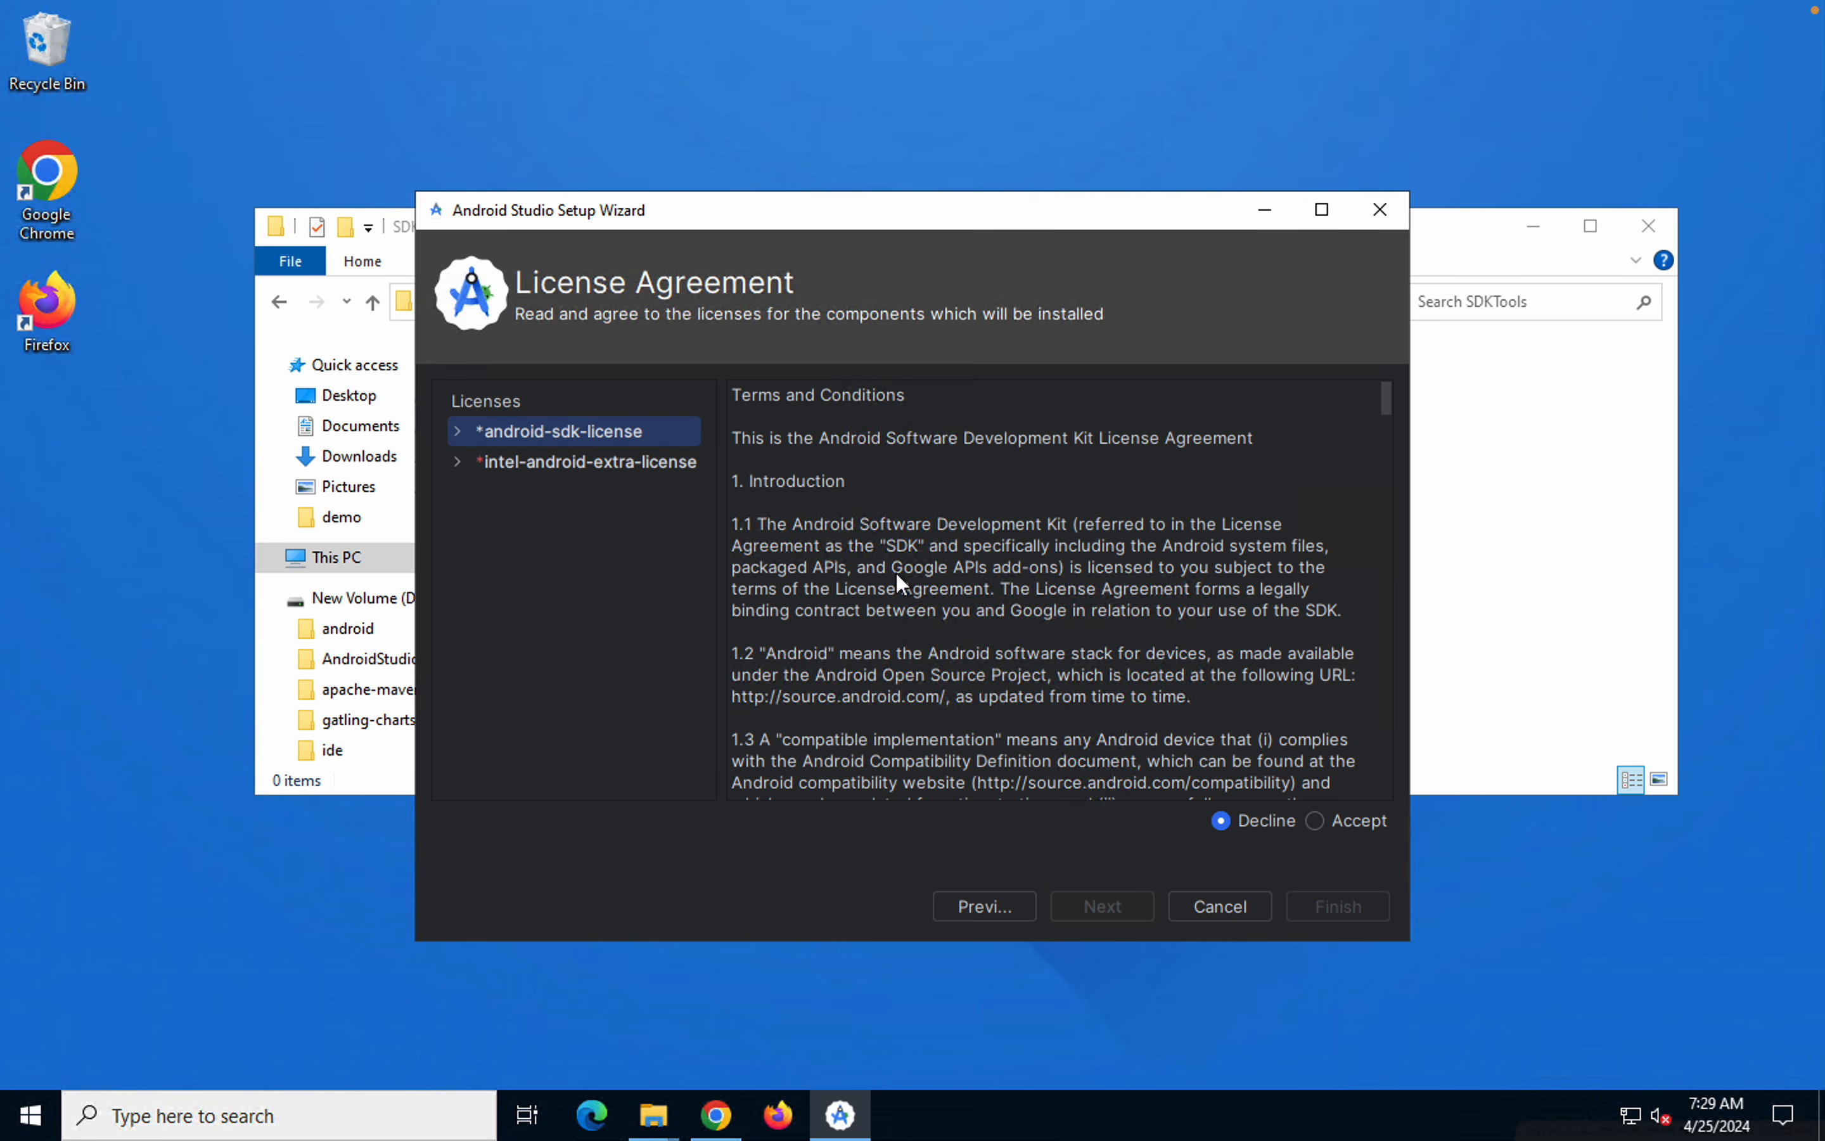
Accept the android-sdk-license and intel-android-extra-license agreements and finish the wizard to start downloading the components
scroll(895, 571, "down", 20)
scroll(896, 585, "down", 5)
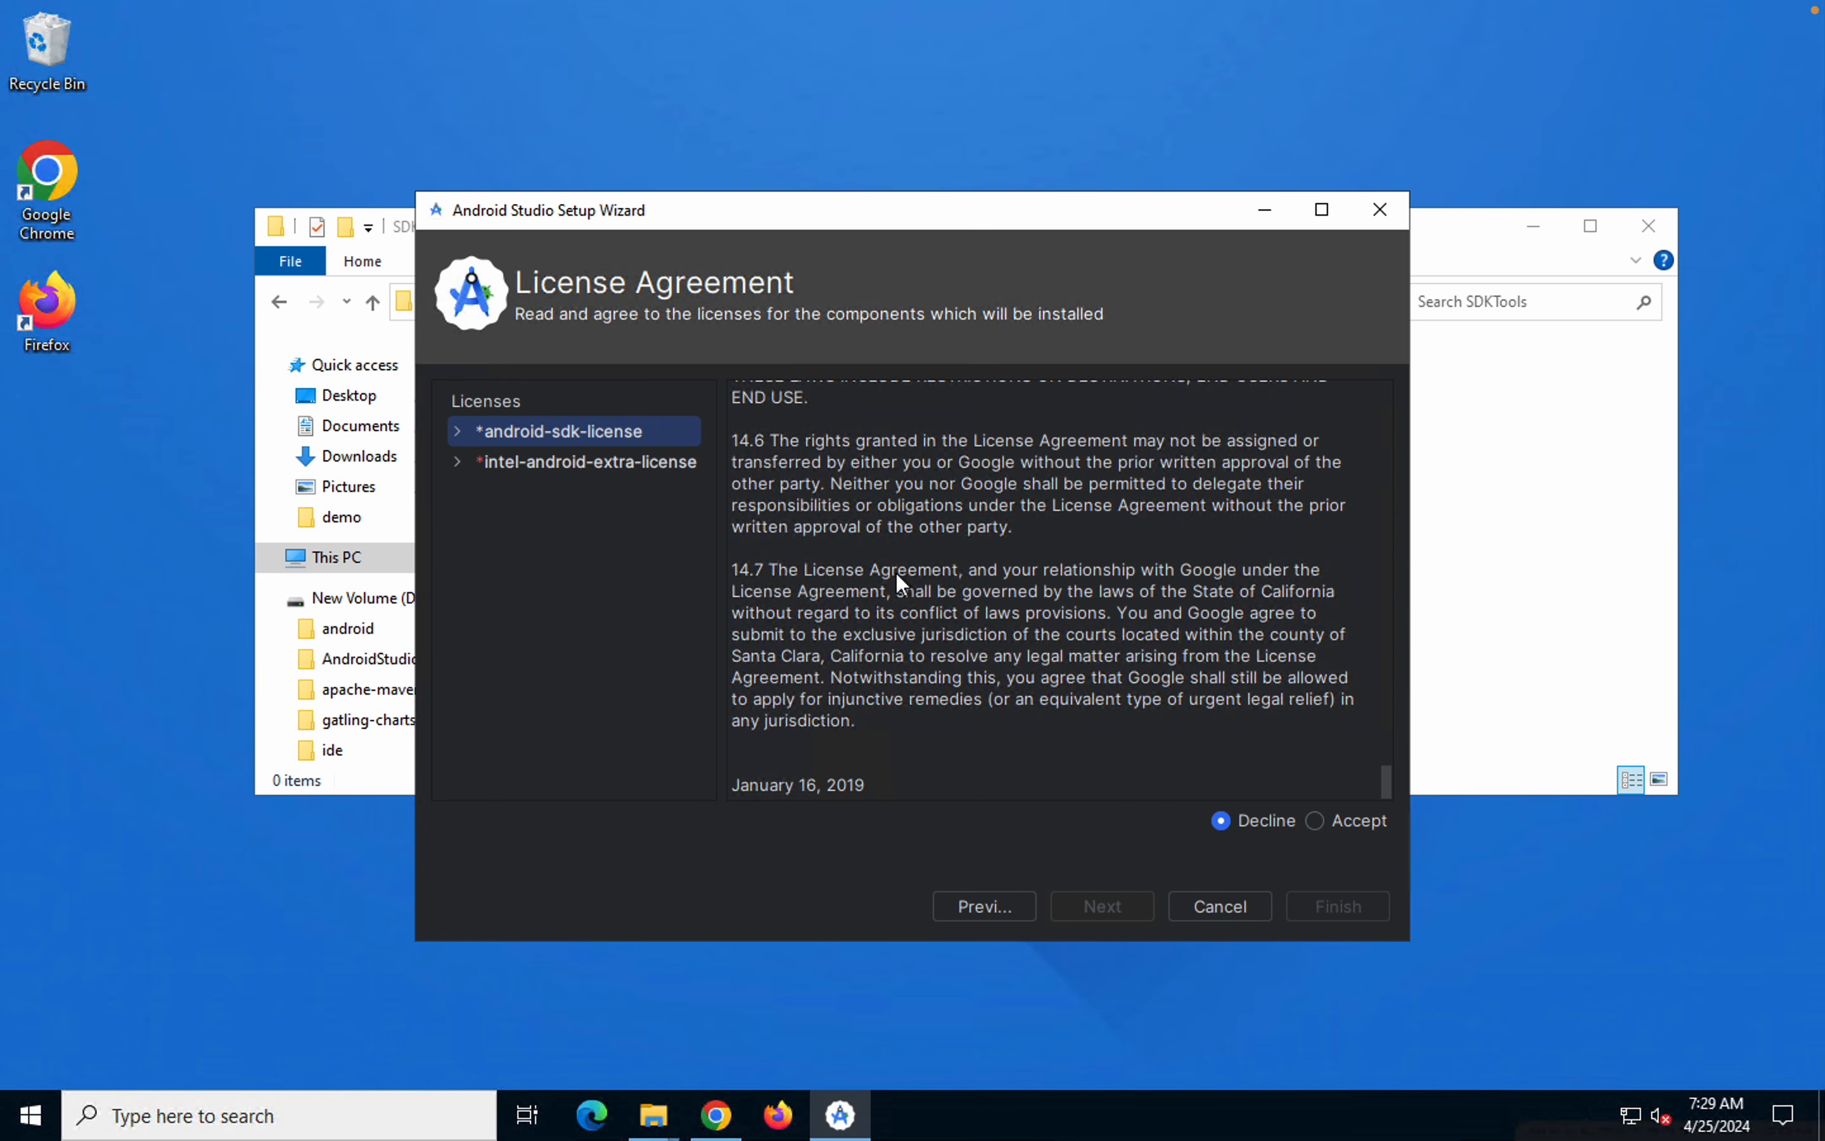
left_click(1333, 825)
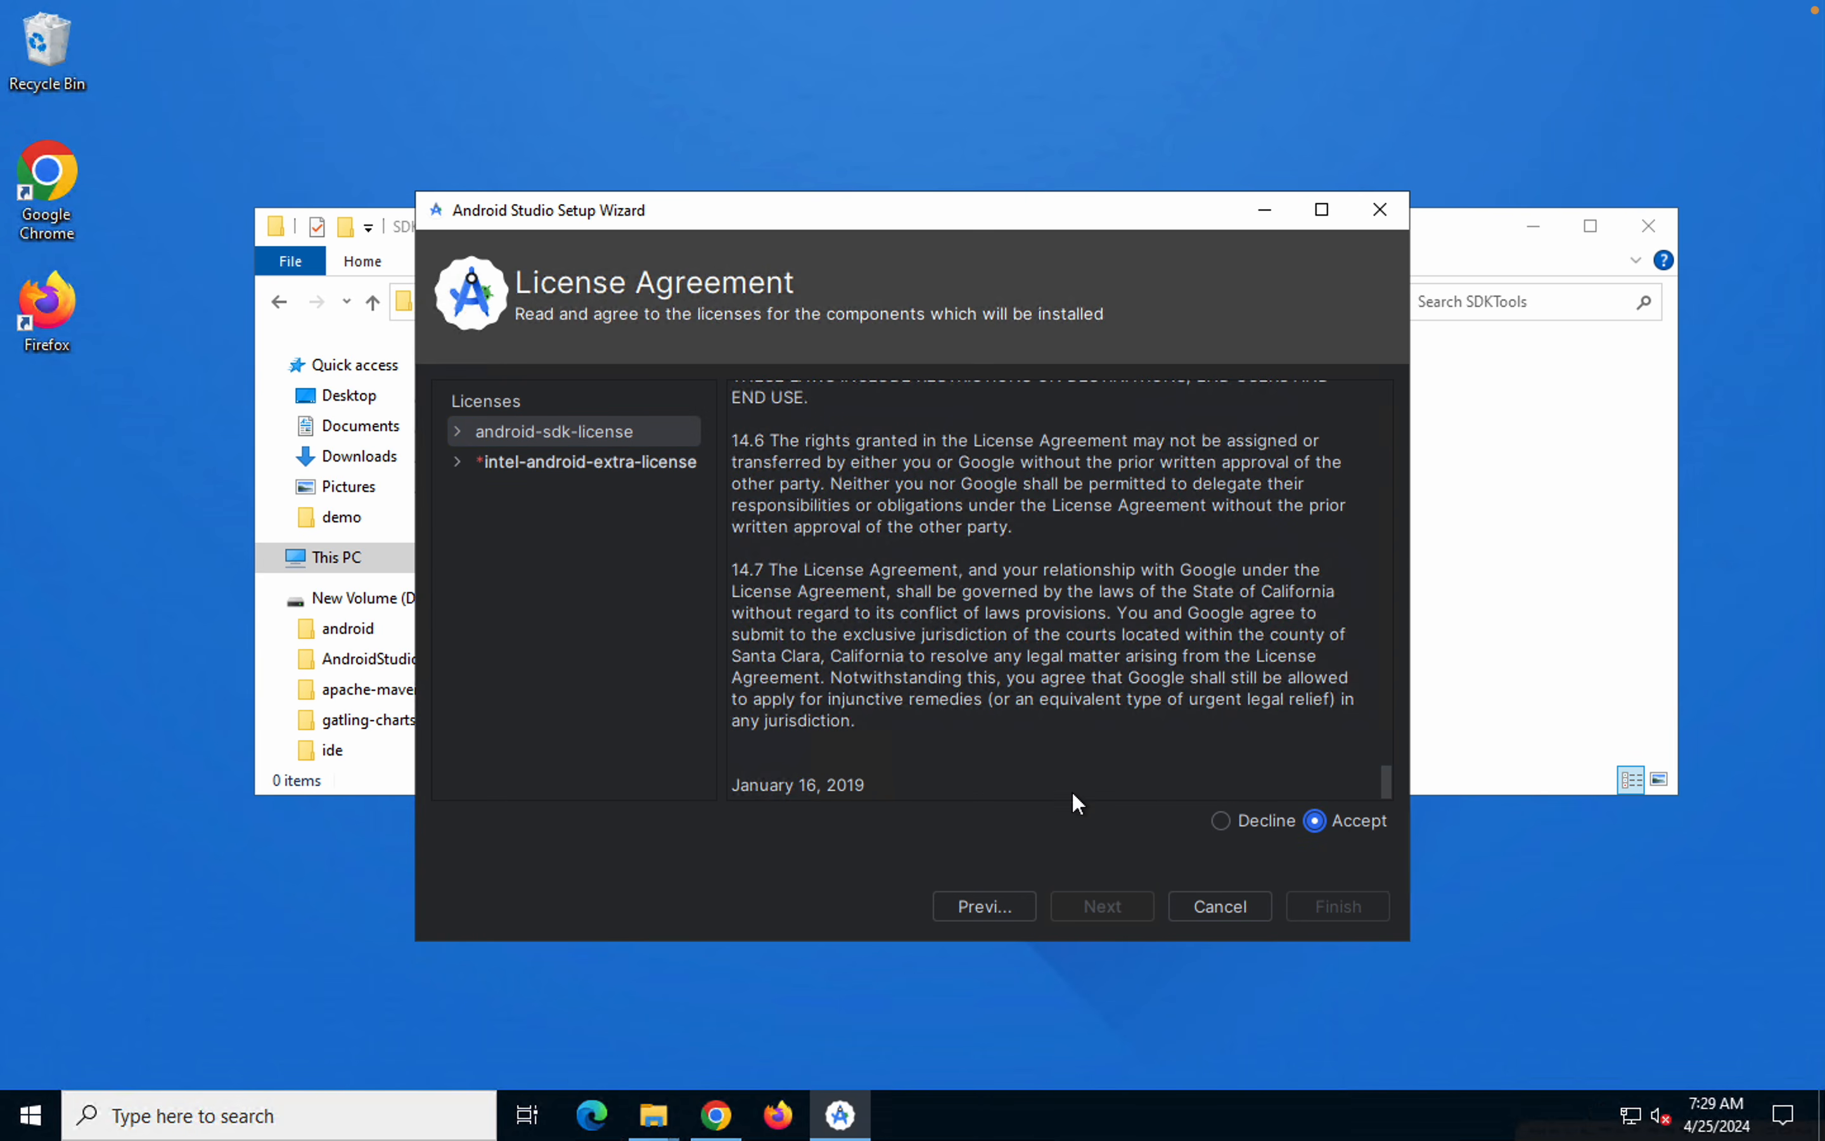
left_click(601, 461)
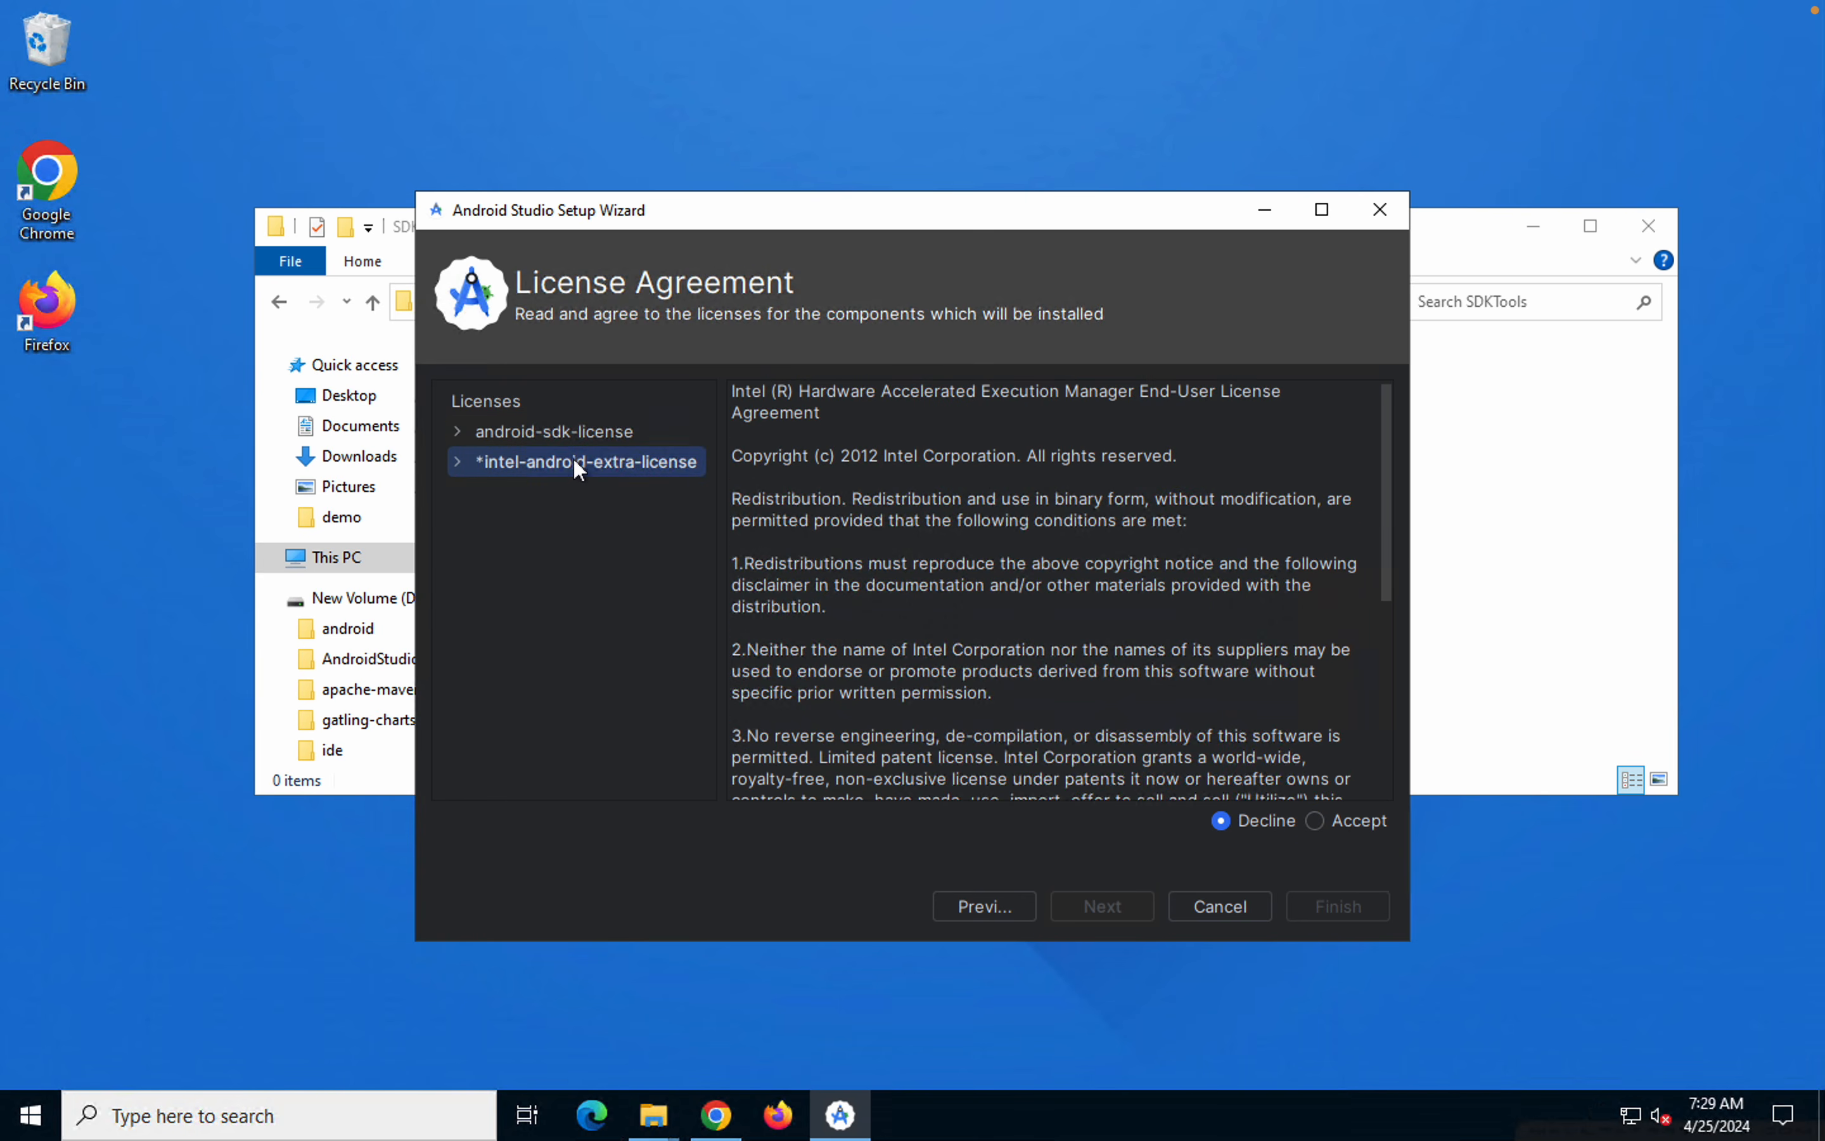
scroll(961, 587, "down", 5)
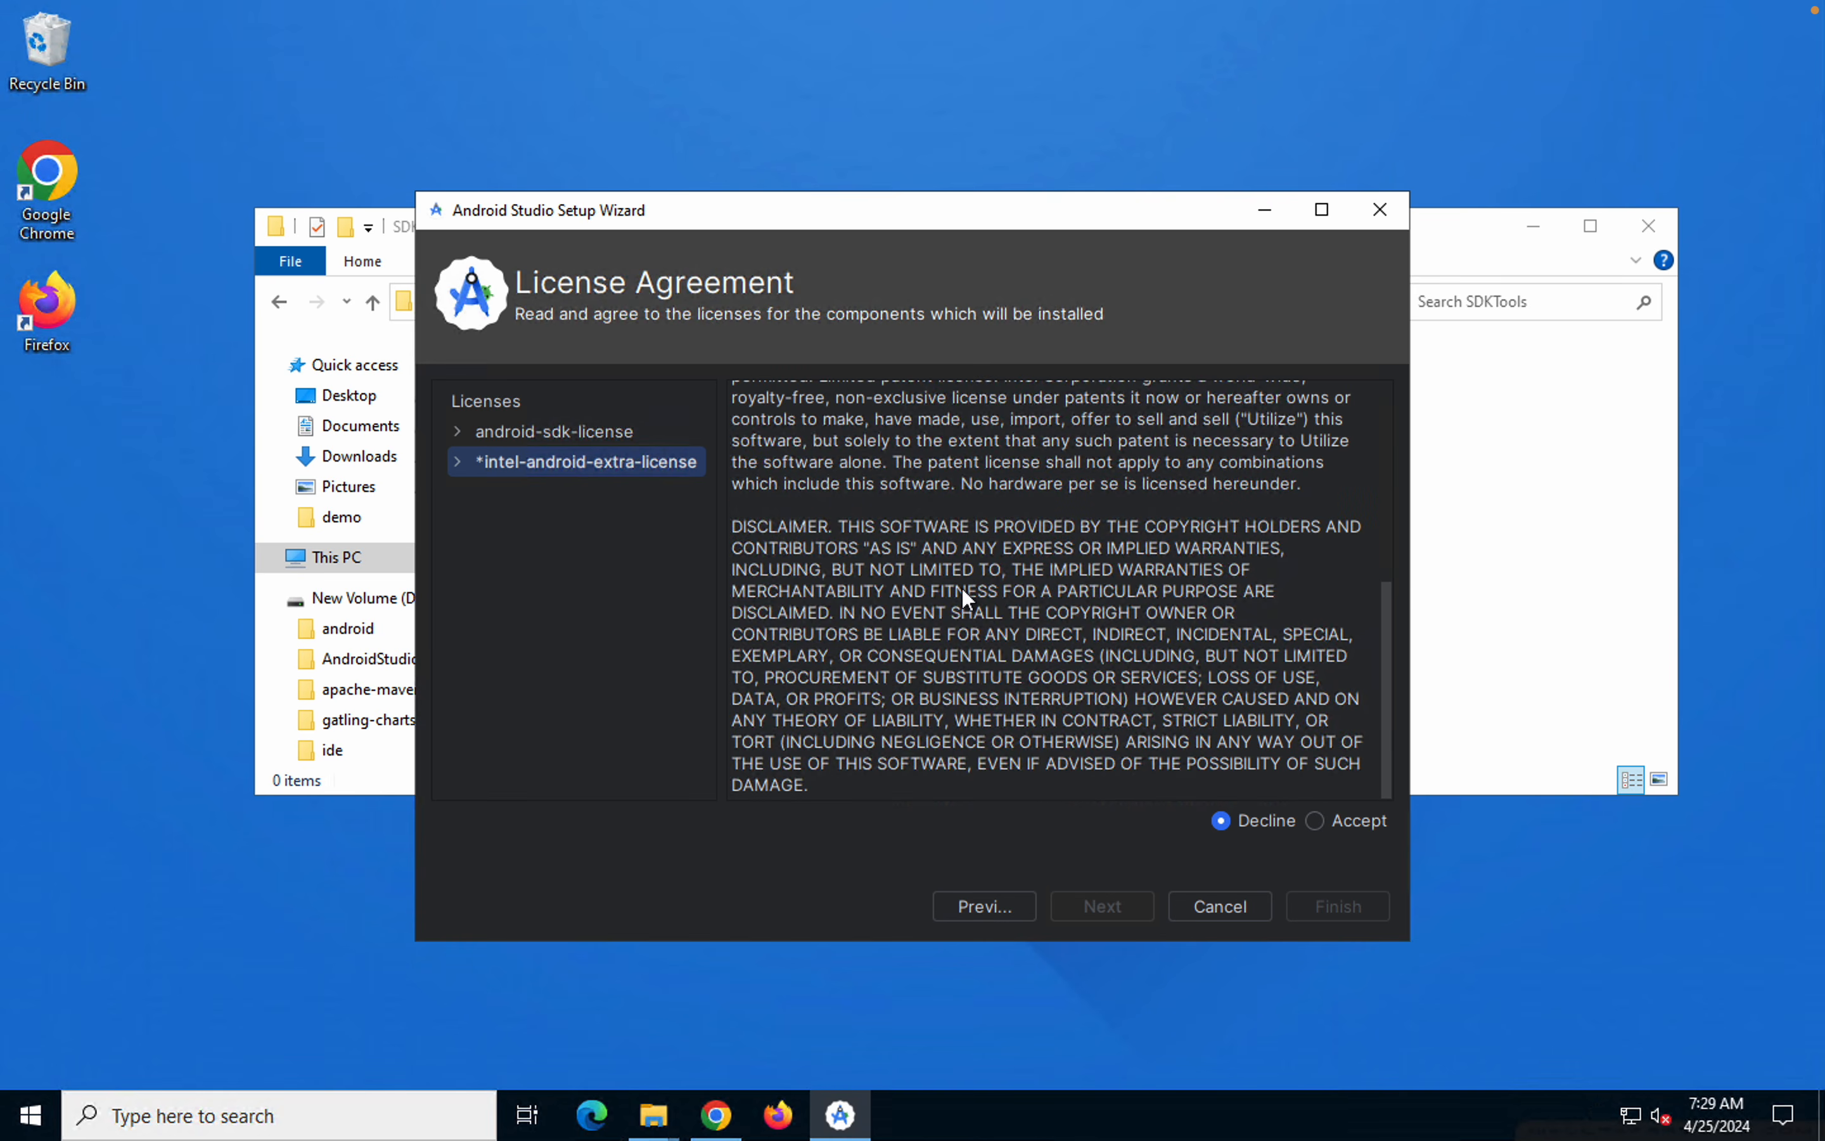
left_click(1314, 821)
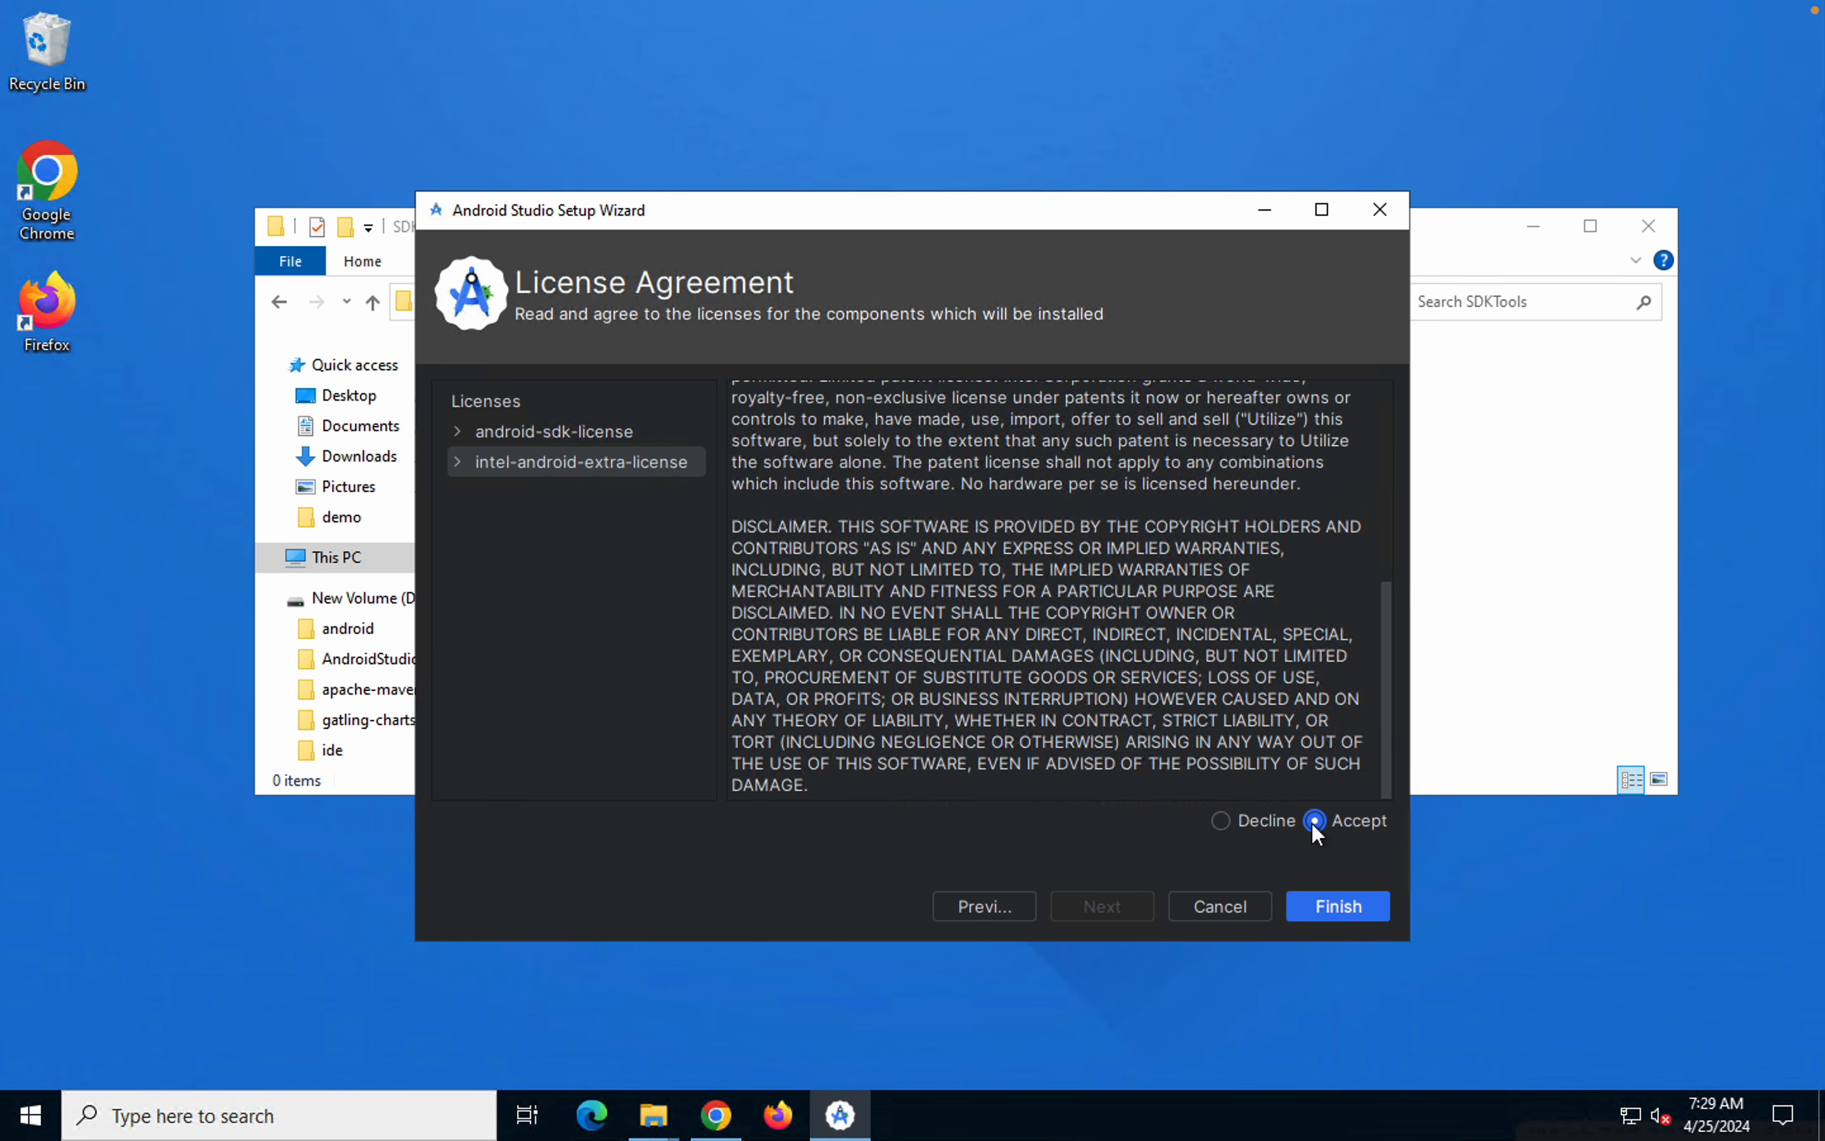
left_click(1322, 907)
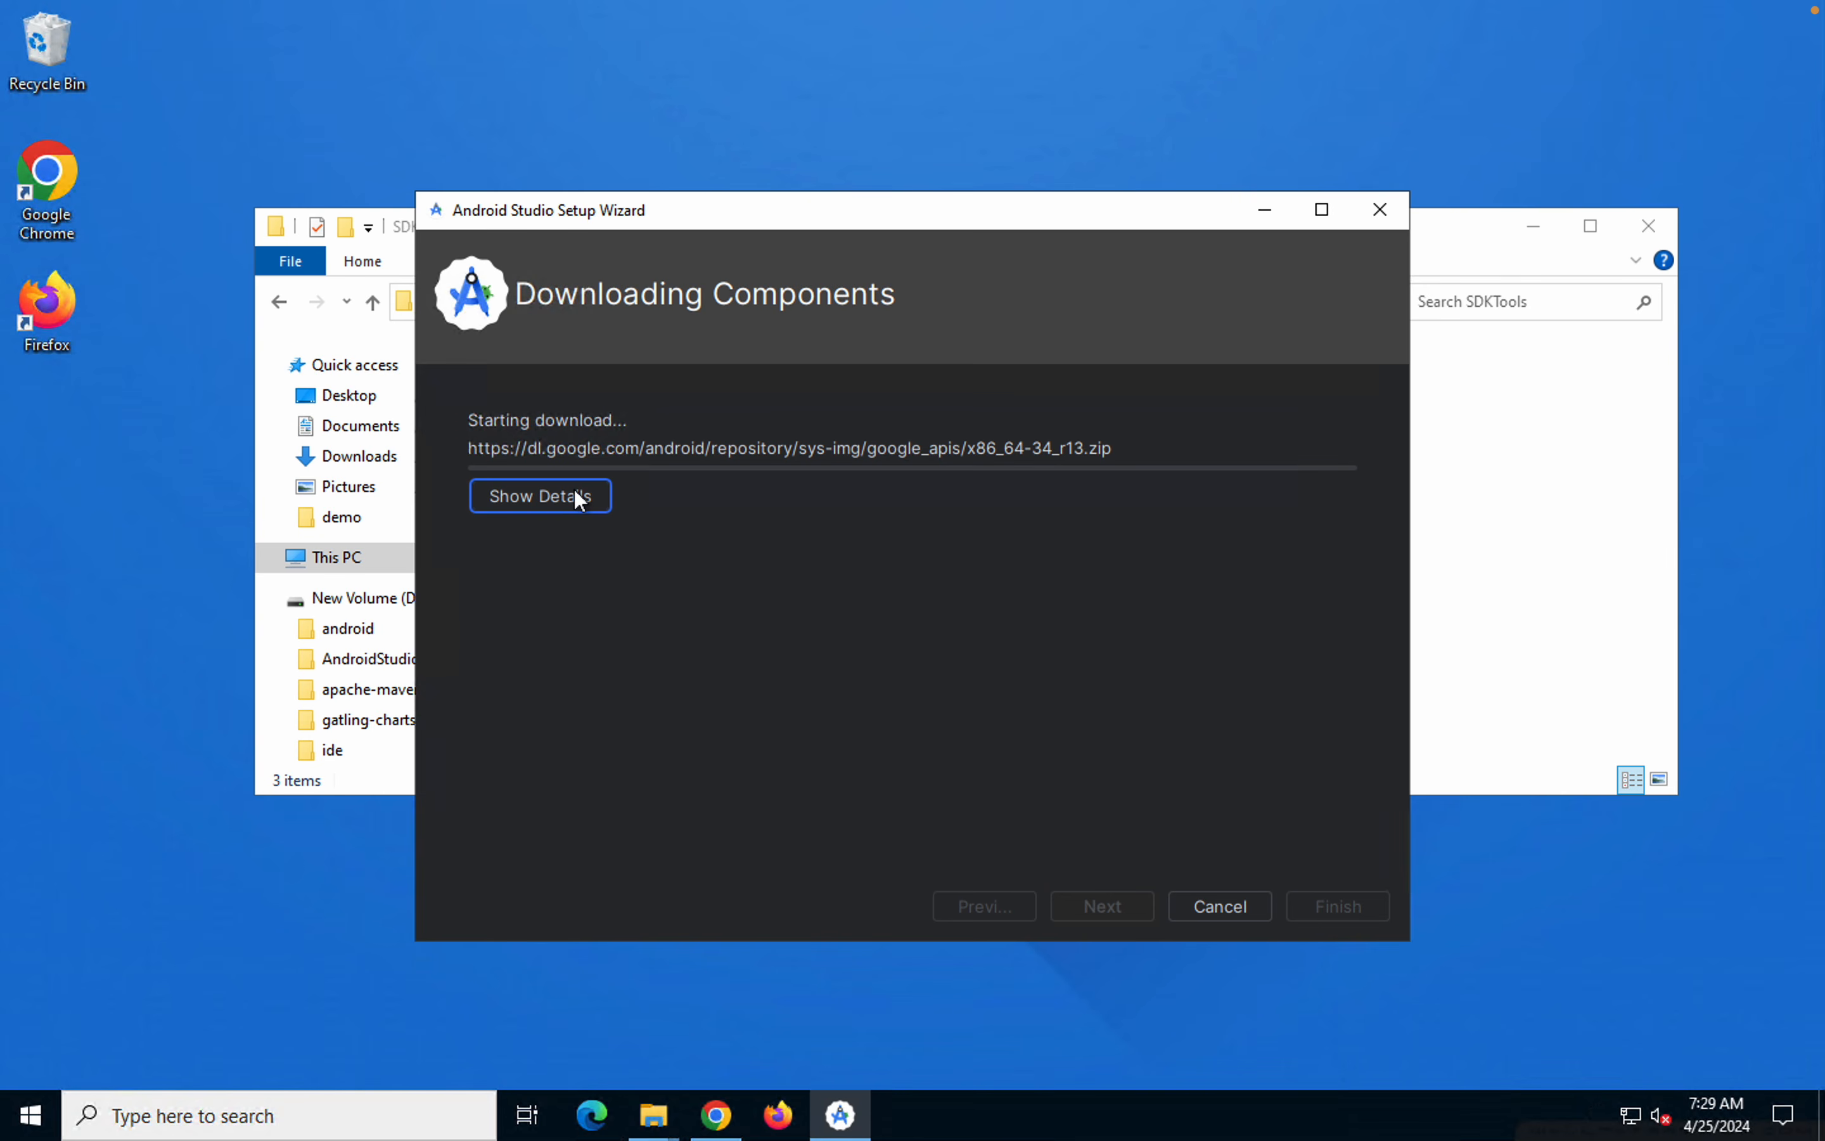
Switch to the Android Studio welcome window on the Mac and open the SDK Manager
mouse_move(1067, 9)
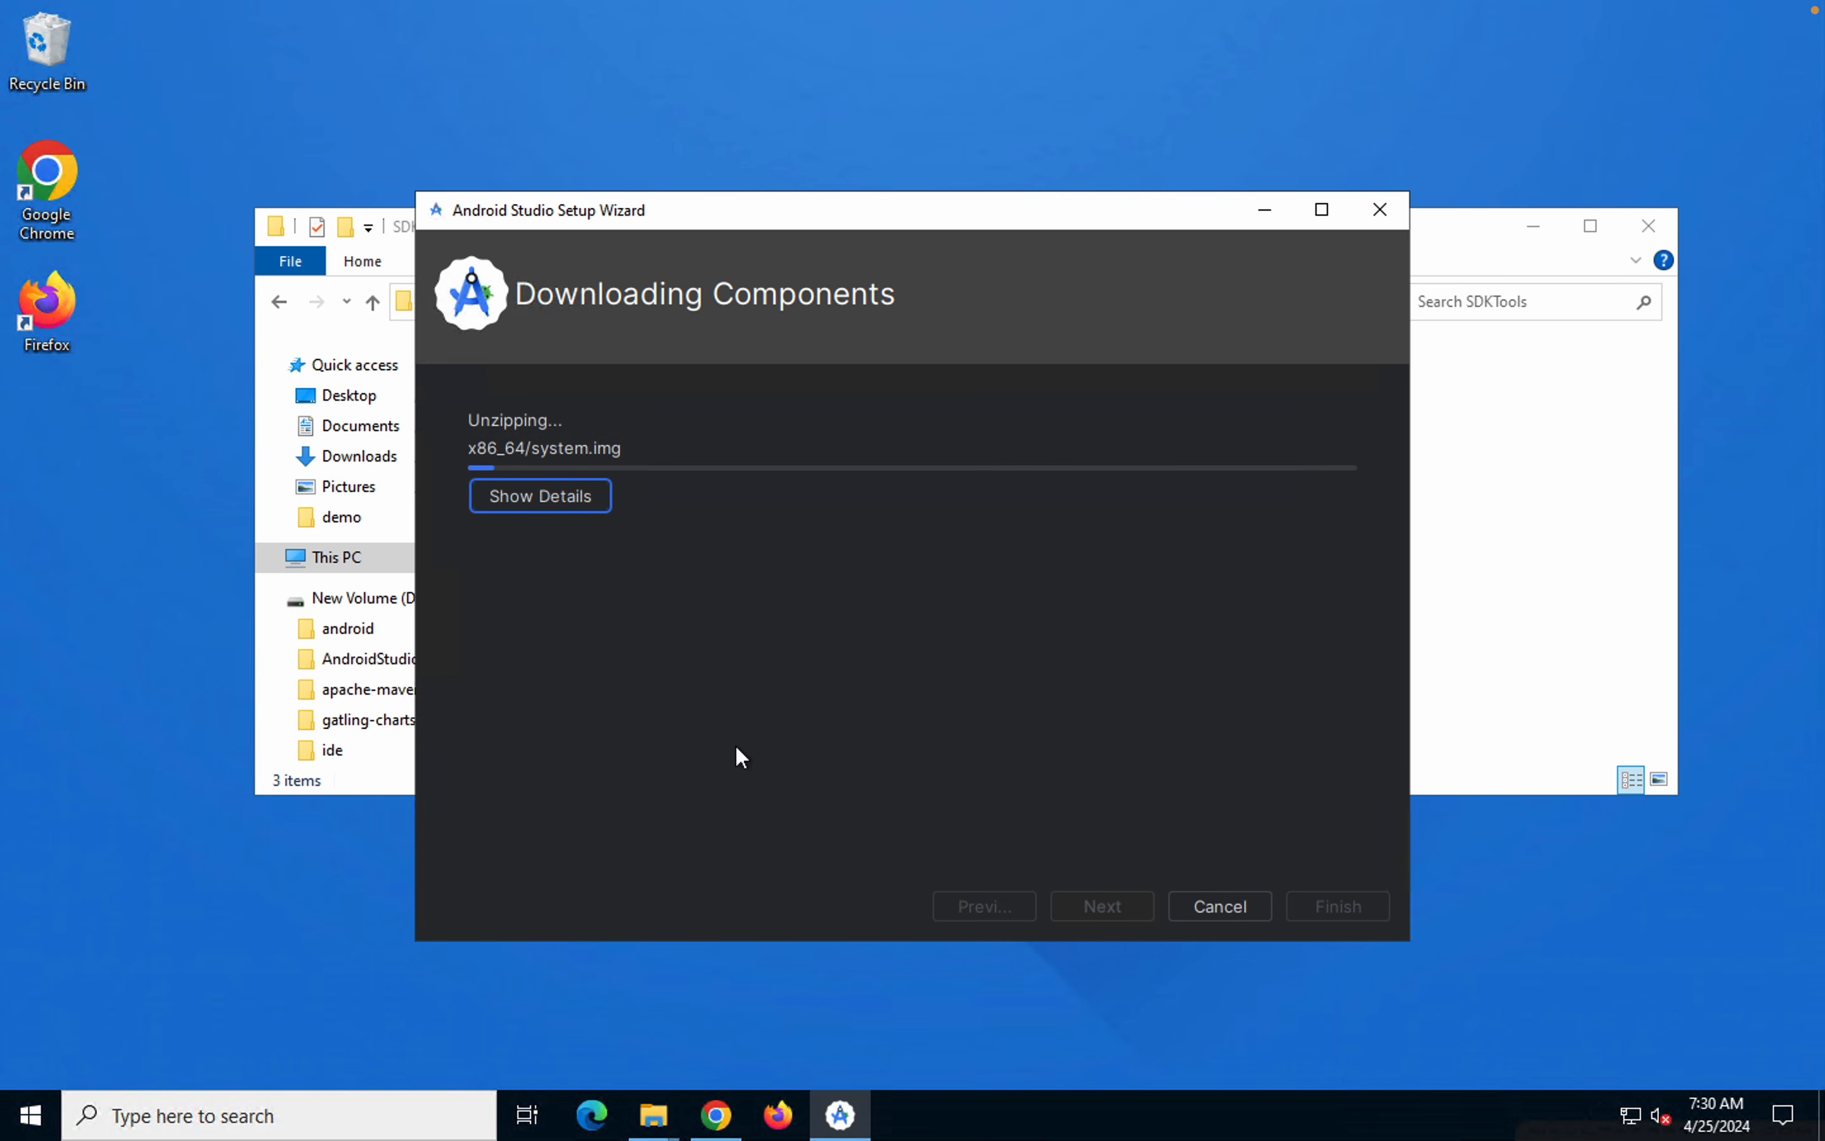
key("ctrl+Left")
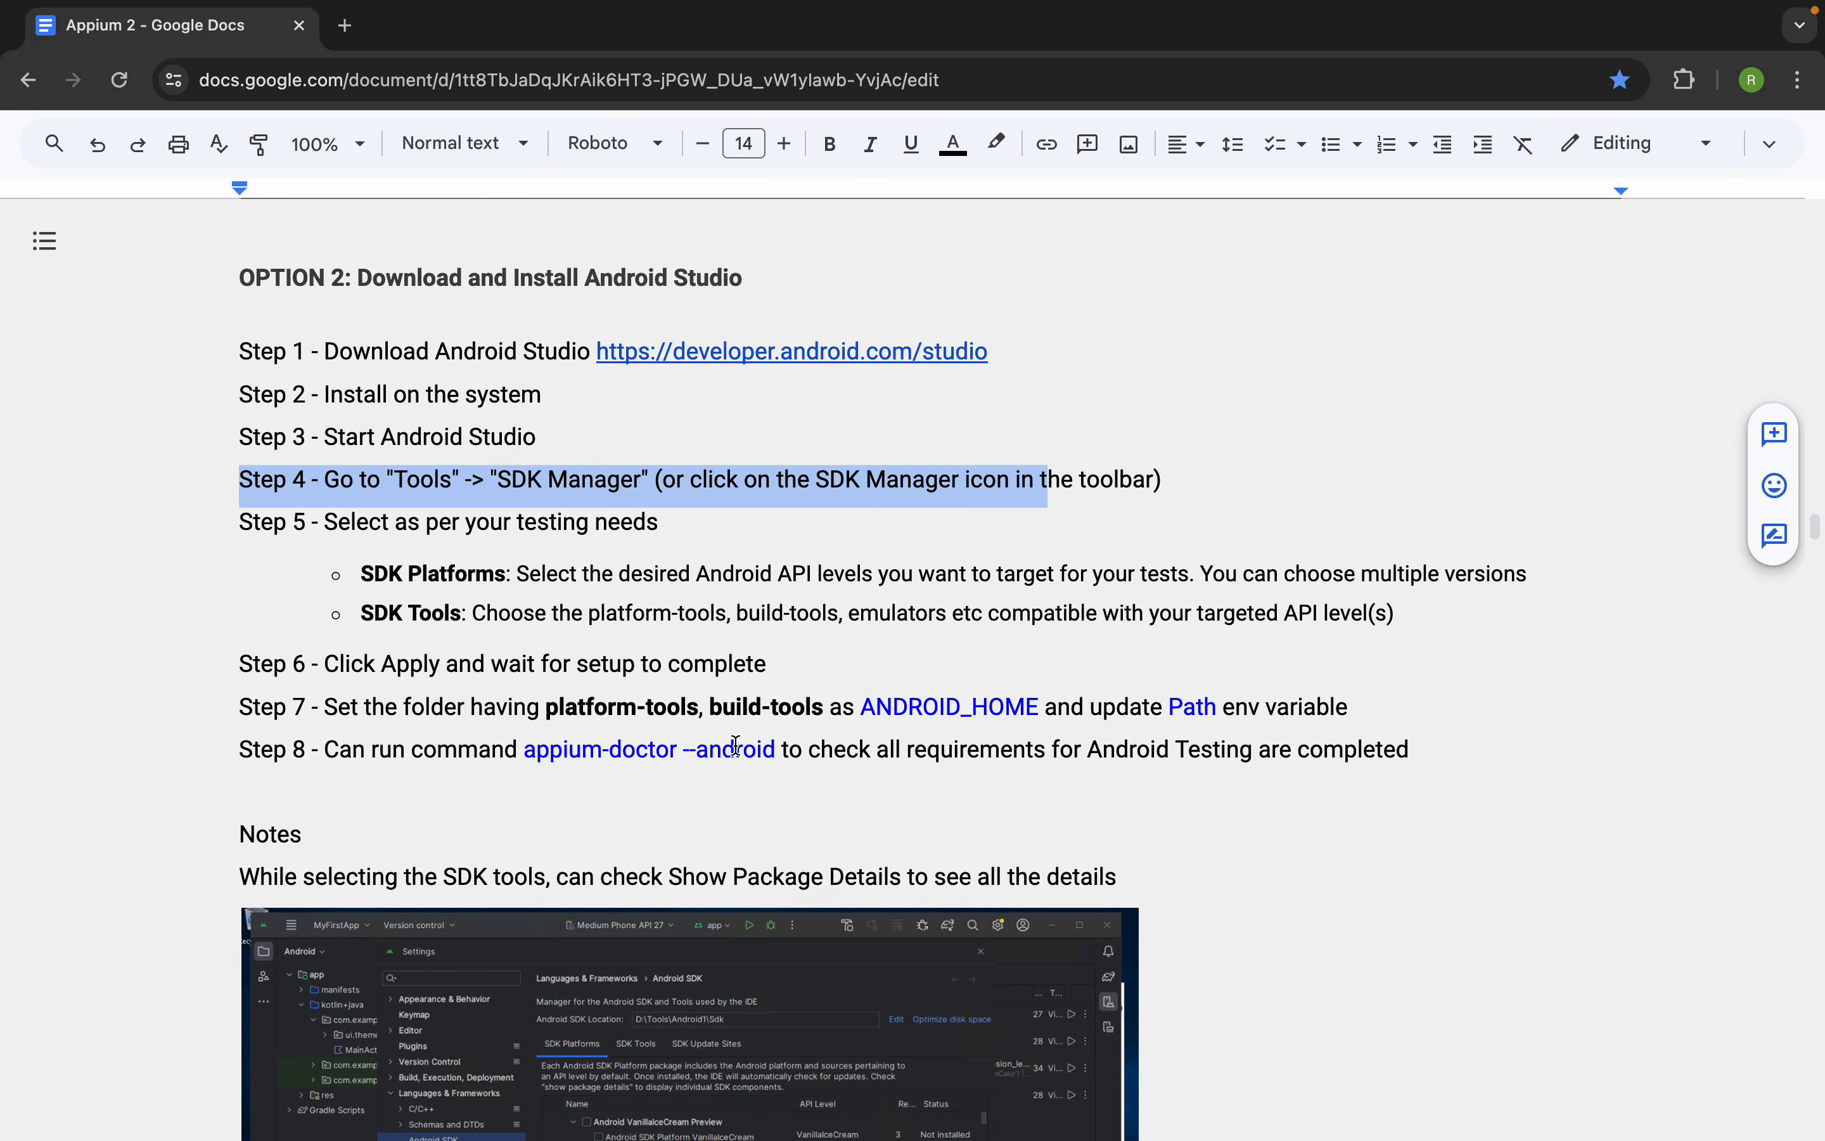
key("ctrl+Left")
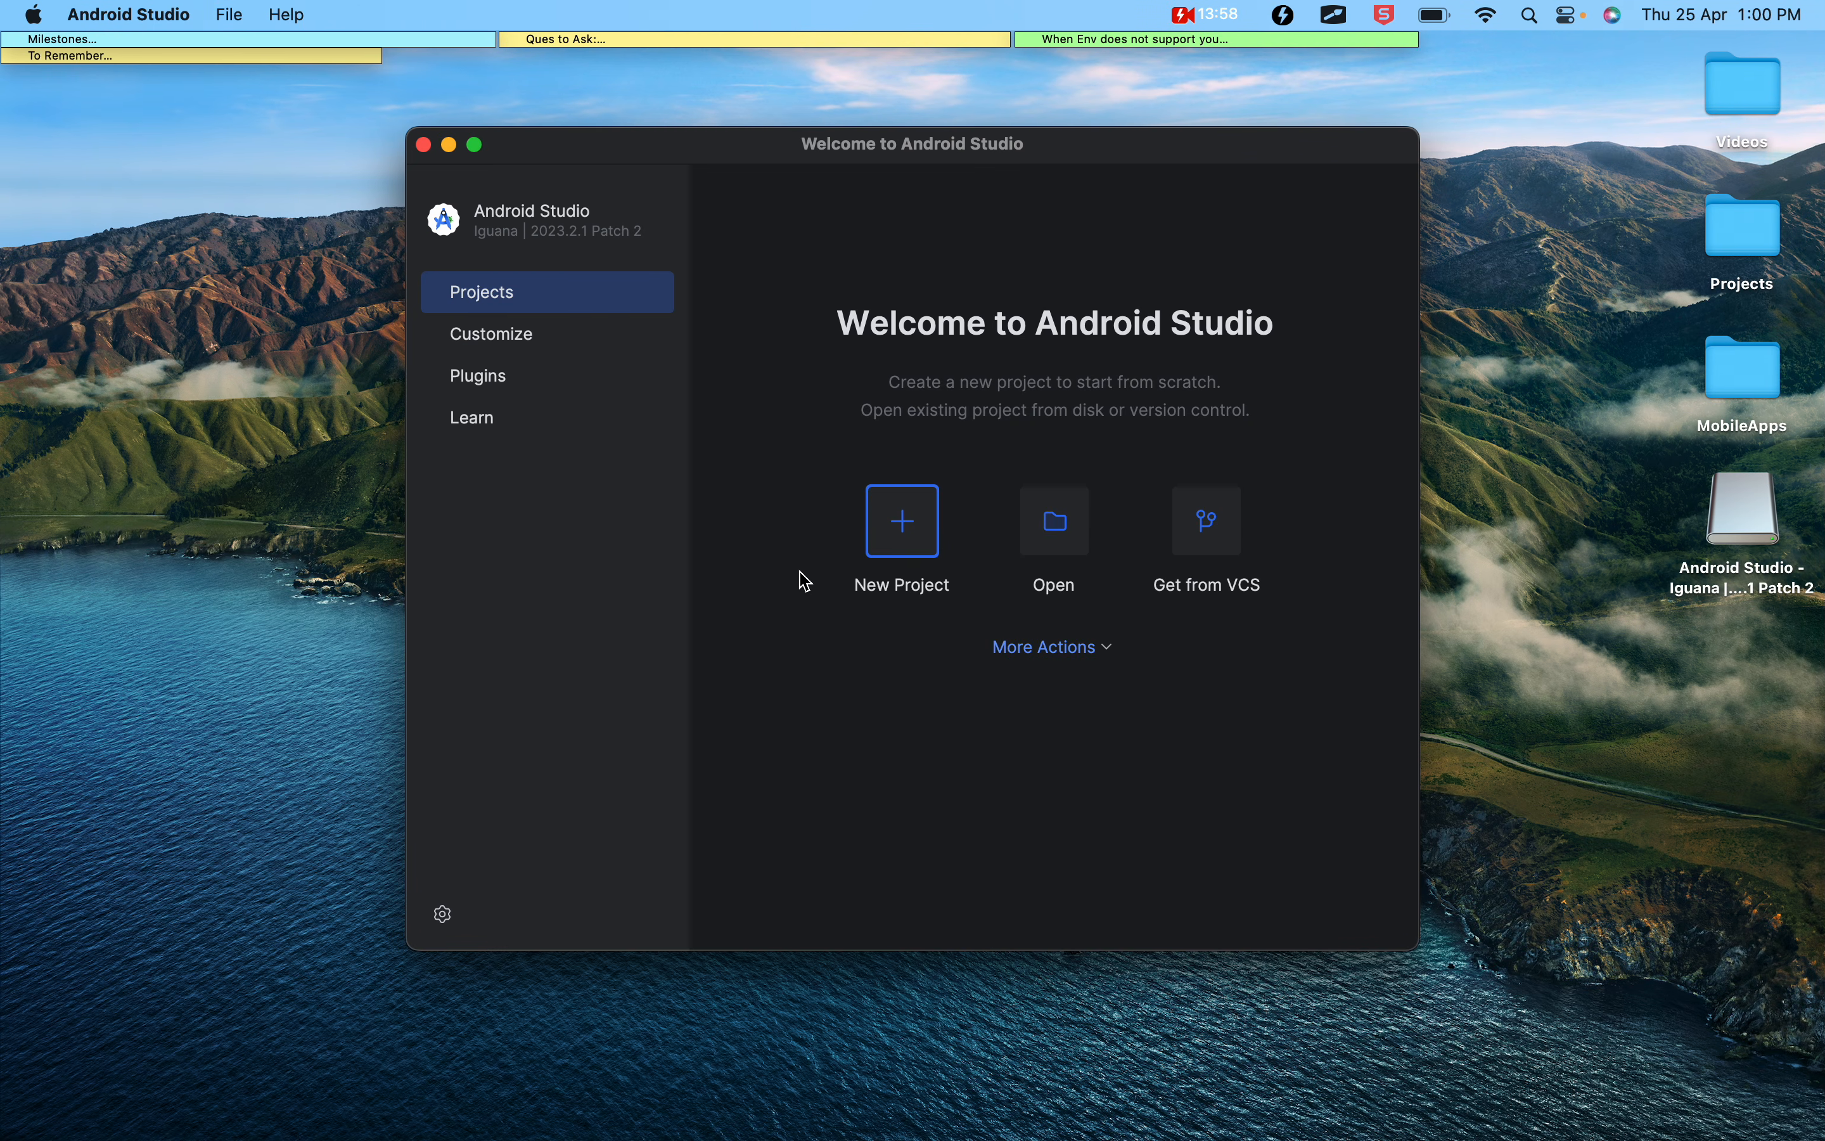
left_click(1090, 647)
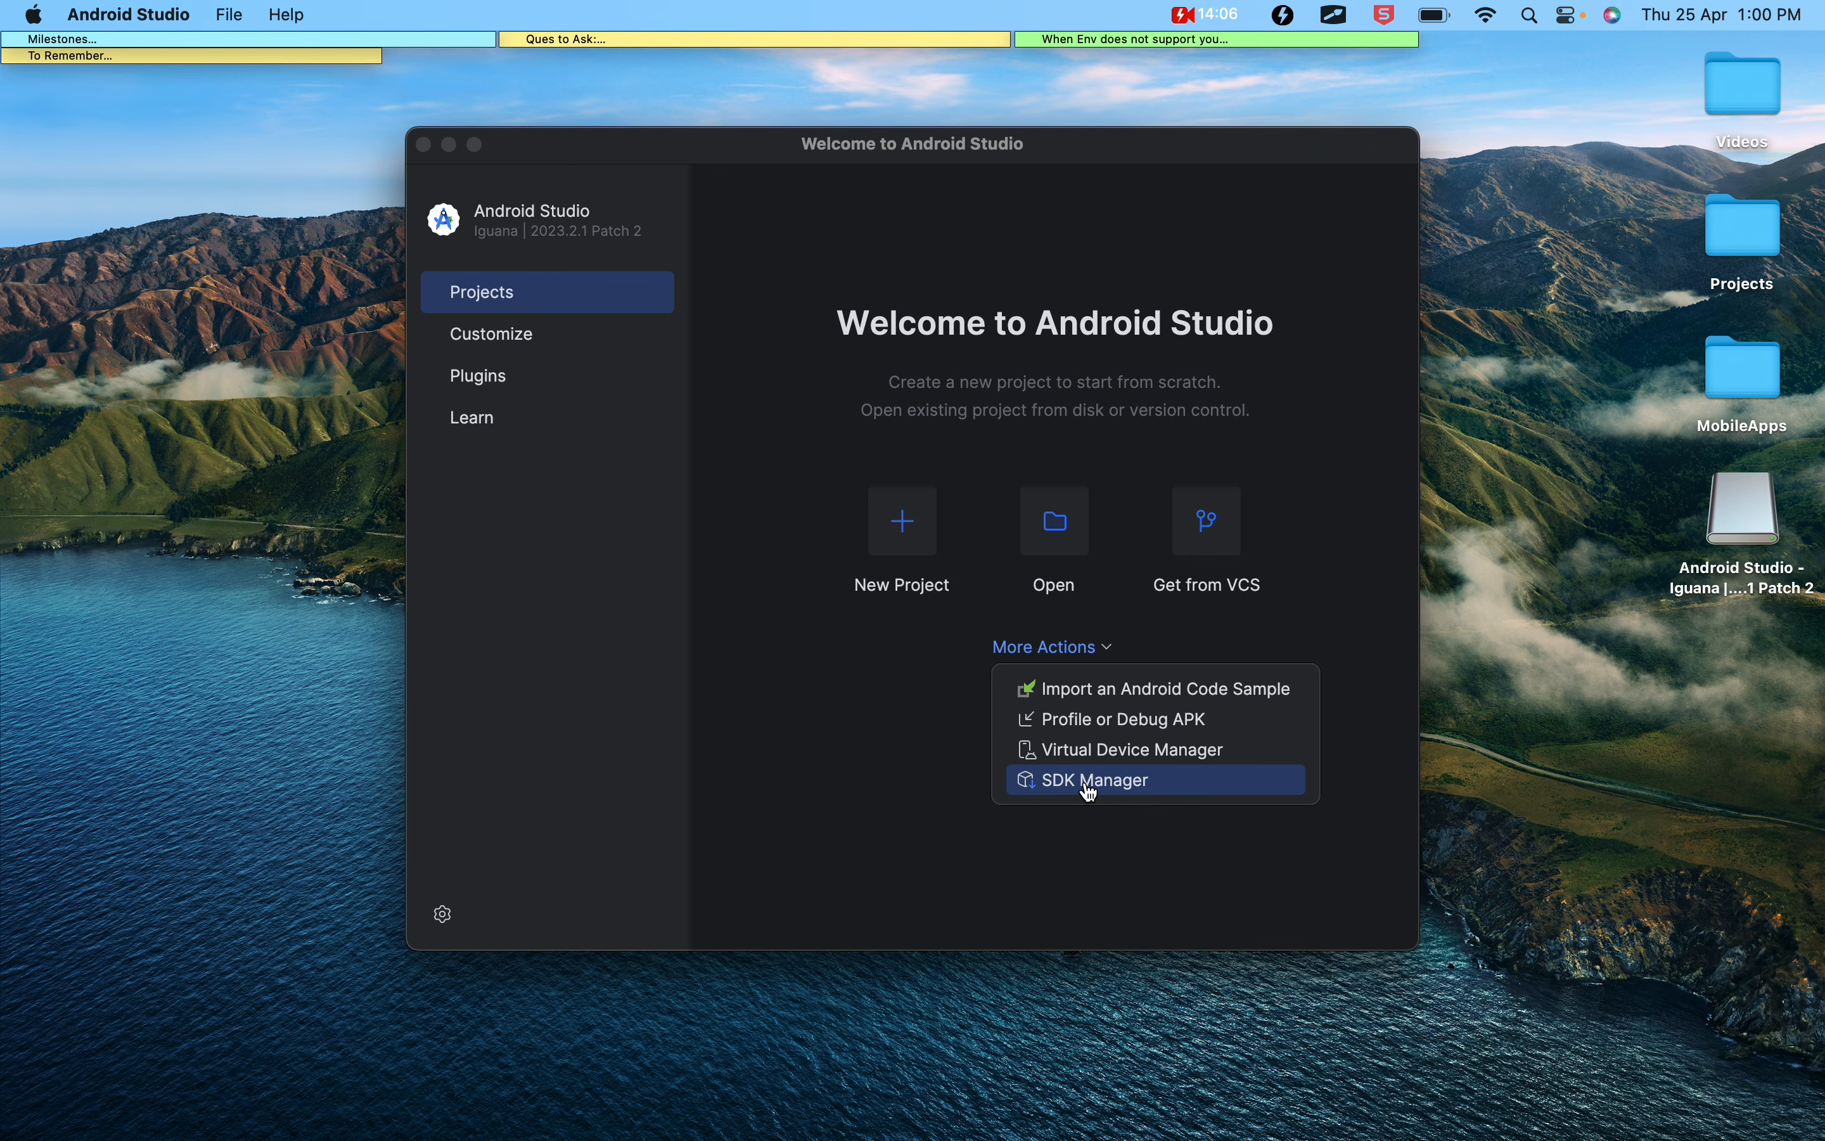
left_click(1091, 790)
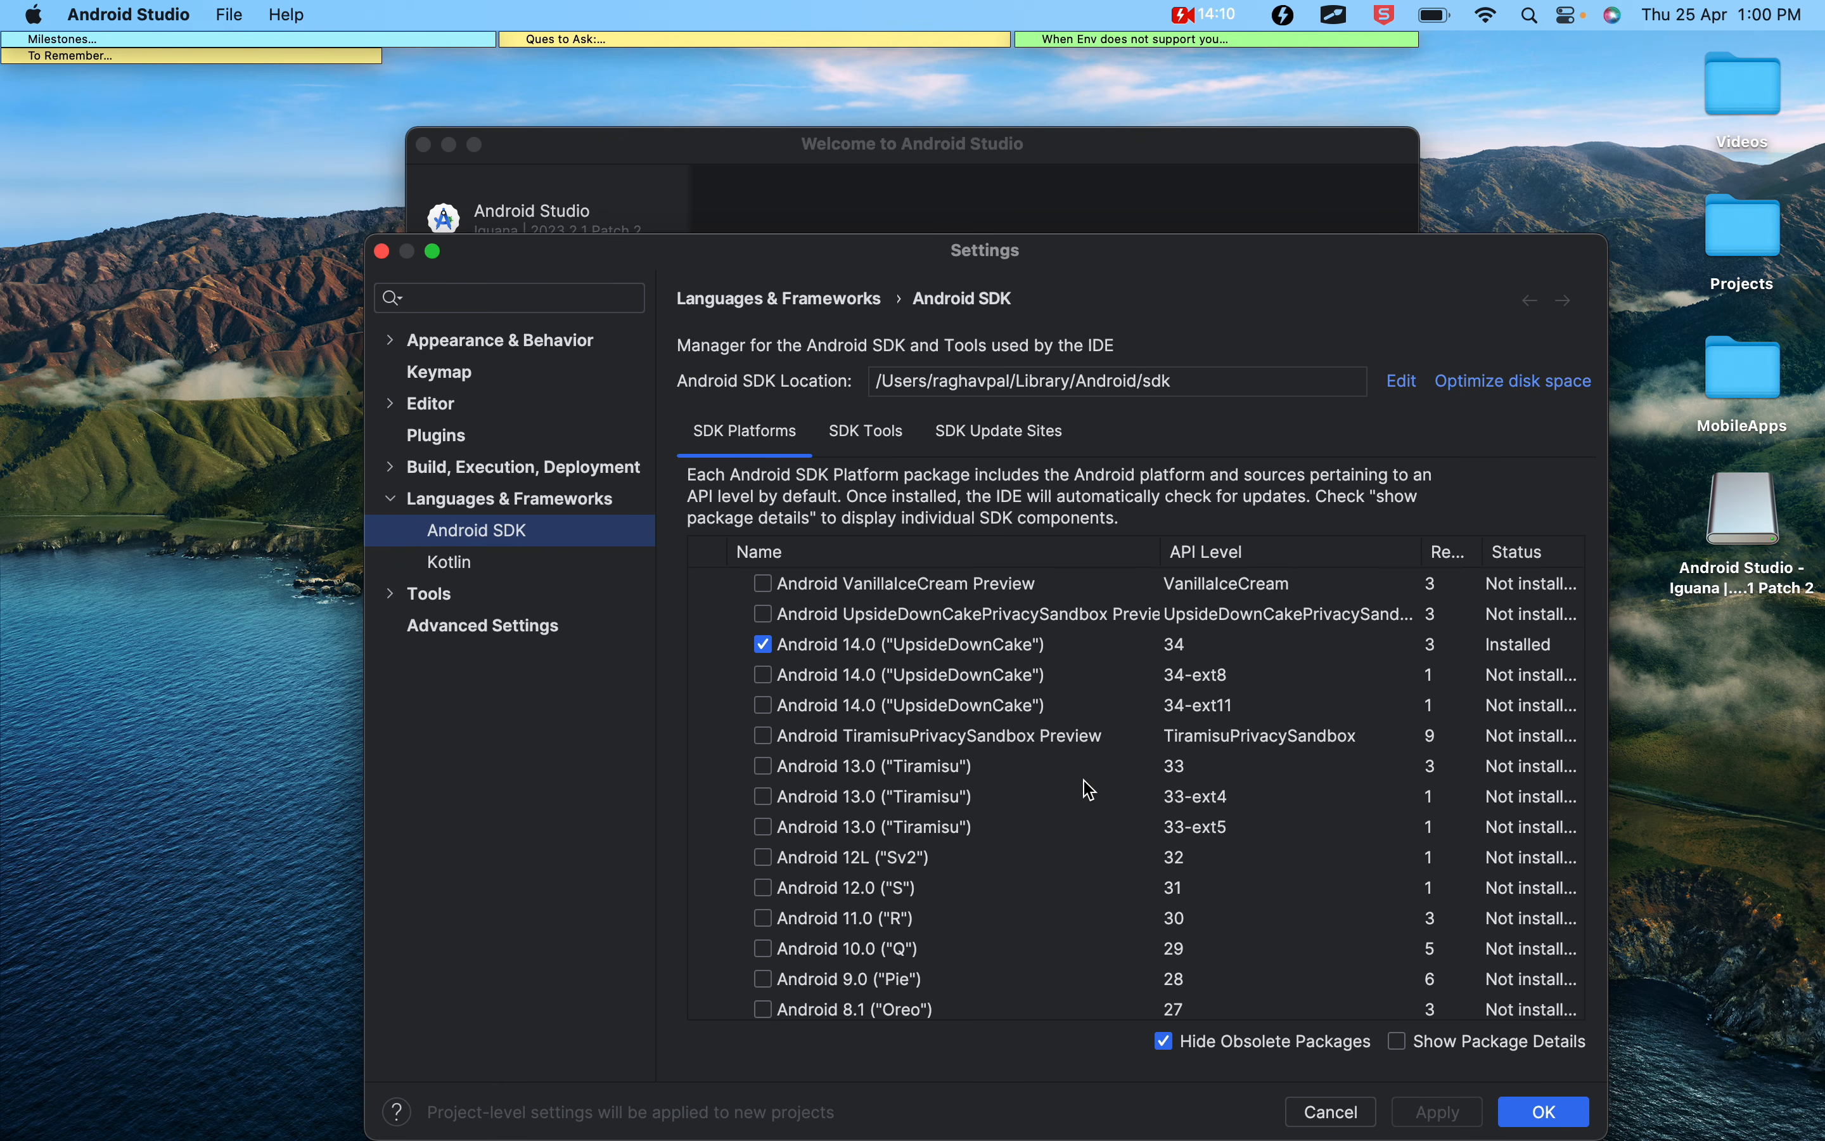
Look through the Android versions under SDK Platforms and turn on Show Package Details
scroll(886, 723, "down", 1)
scroll(884, 720, "up", 1)
scroll(882, 721, "right", 1)
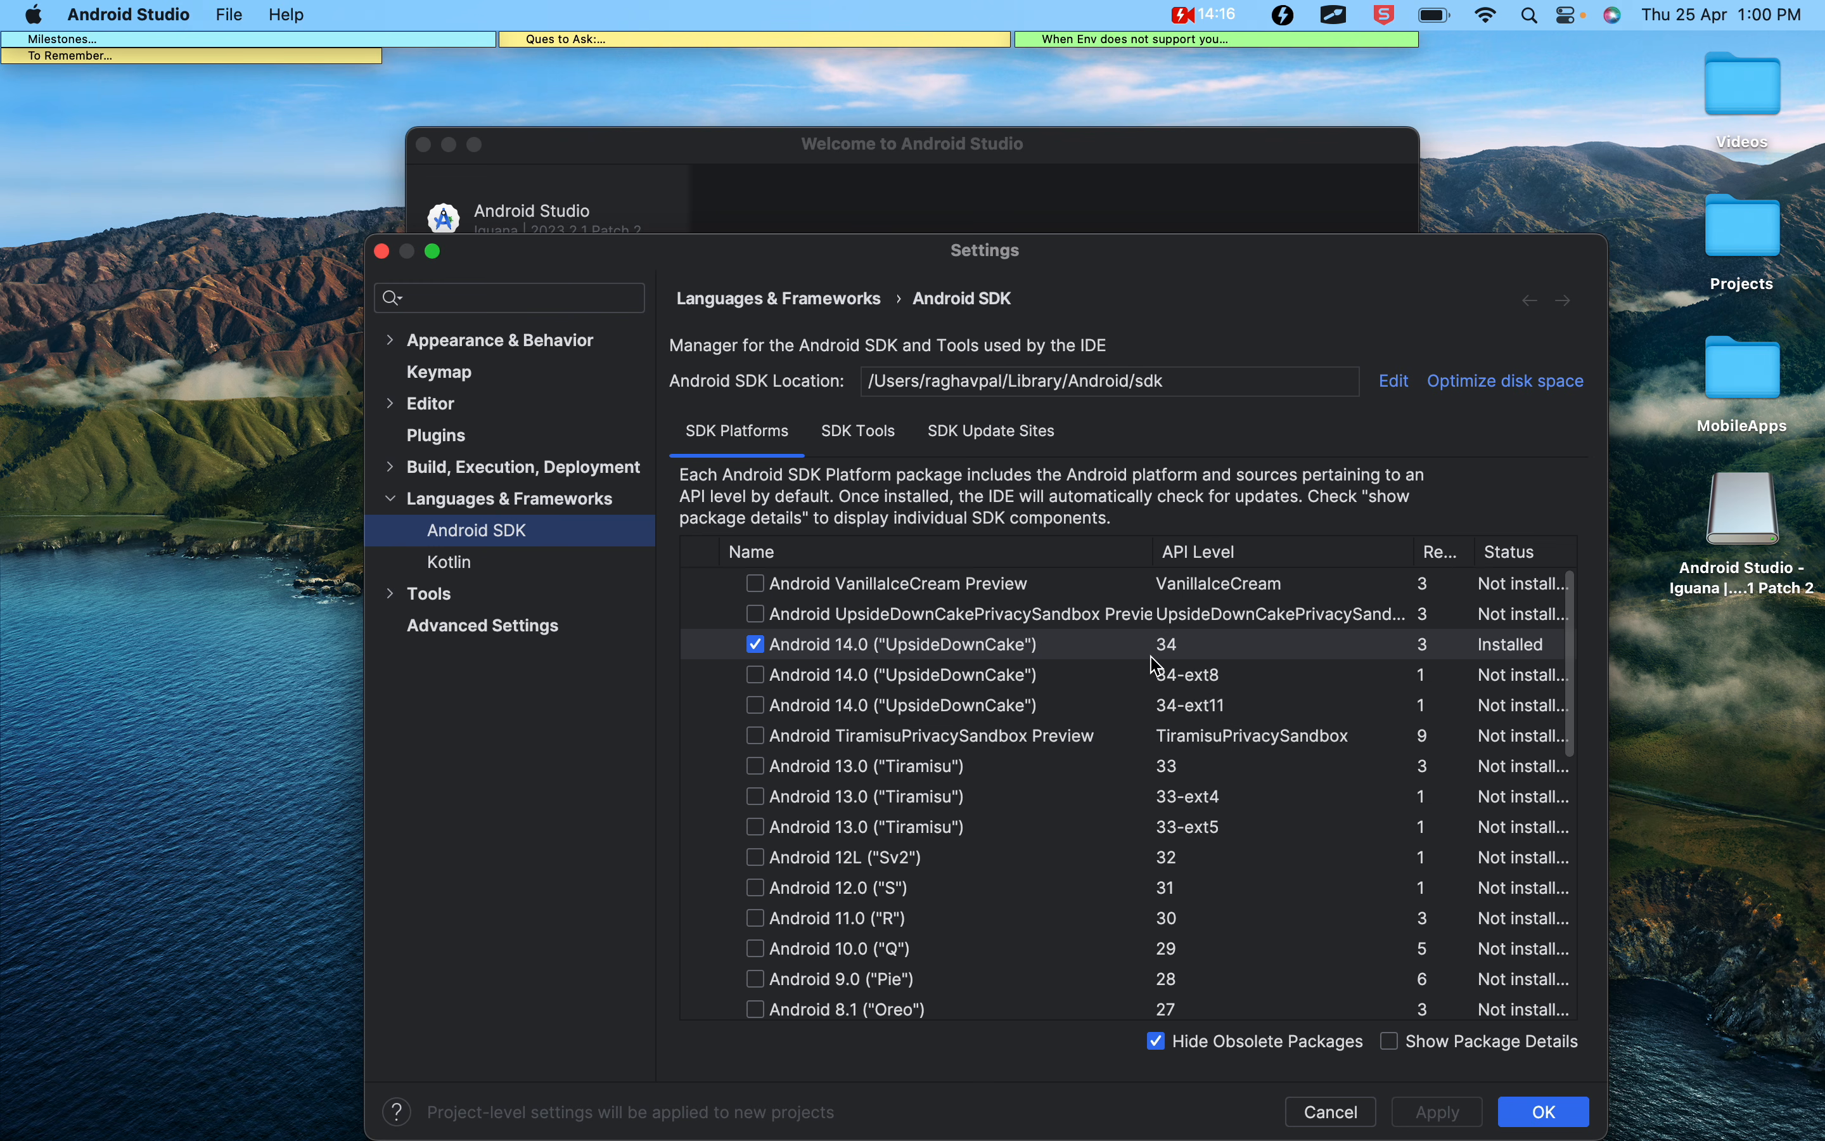
scroll(1125, 661, "down", 10)
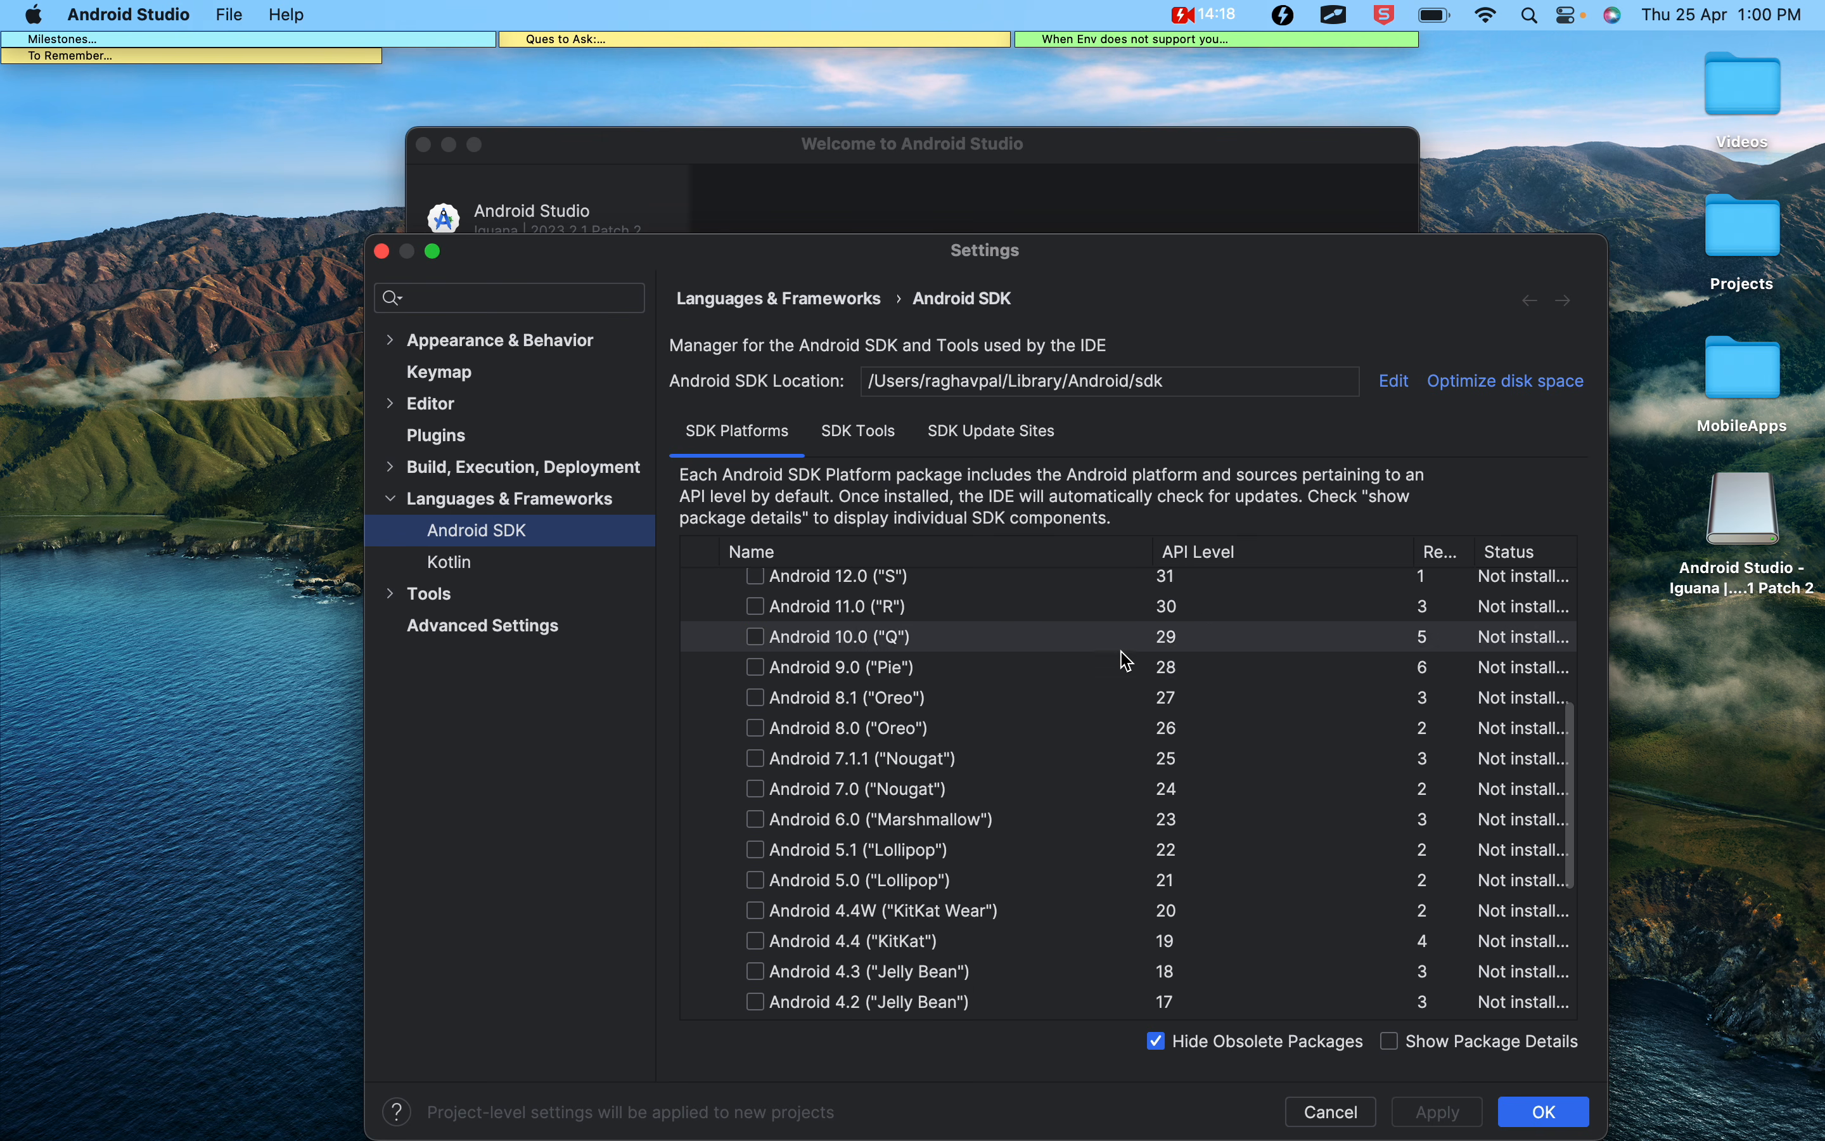
scroll(1126, 661, "up", 10)
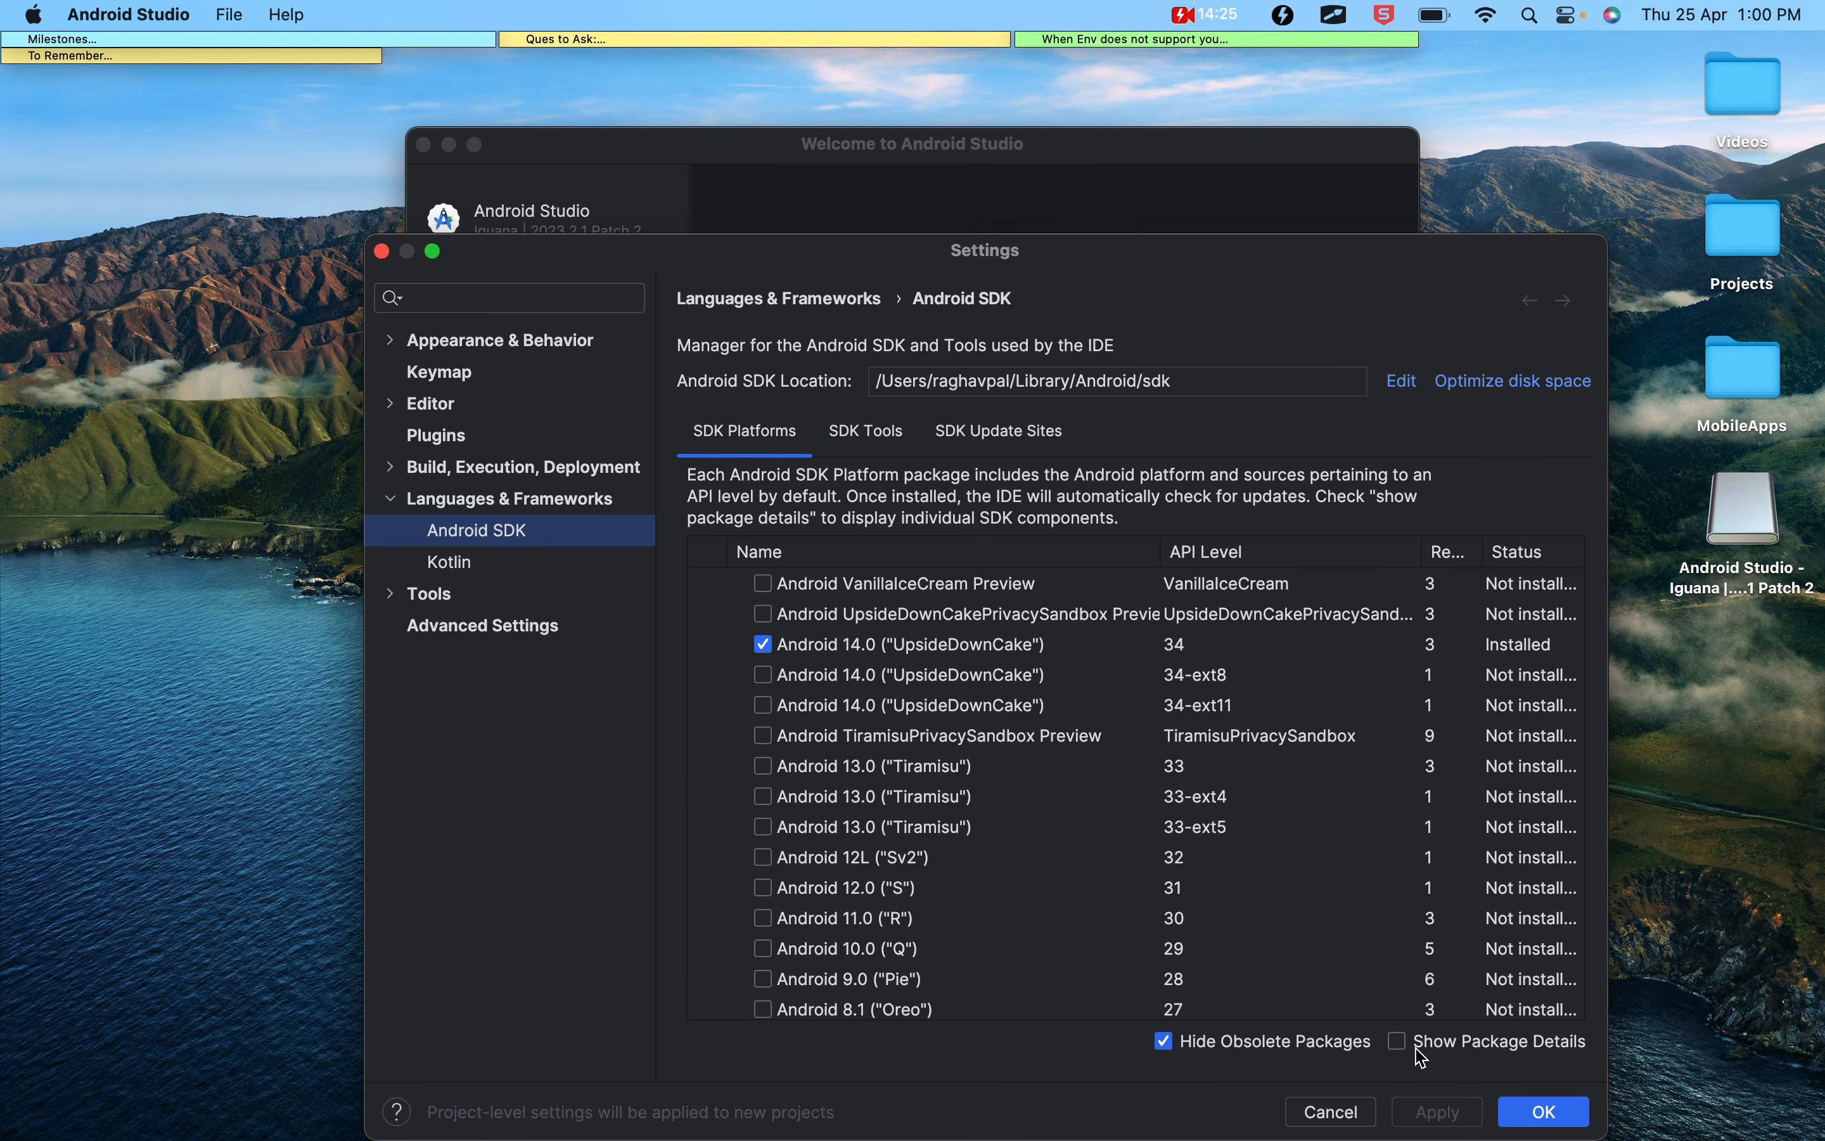
left_click(1344, 1039)
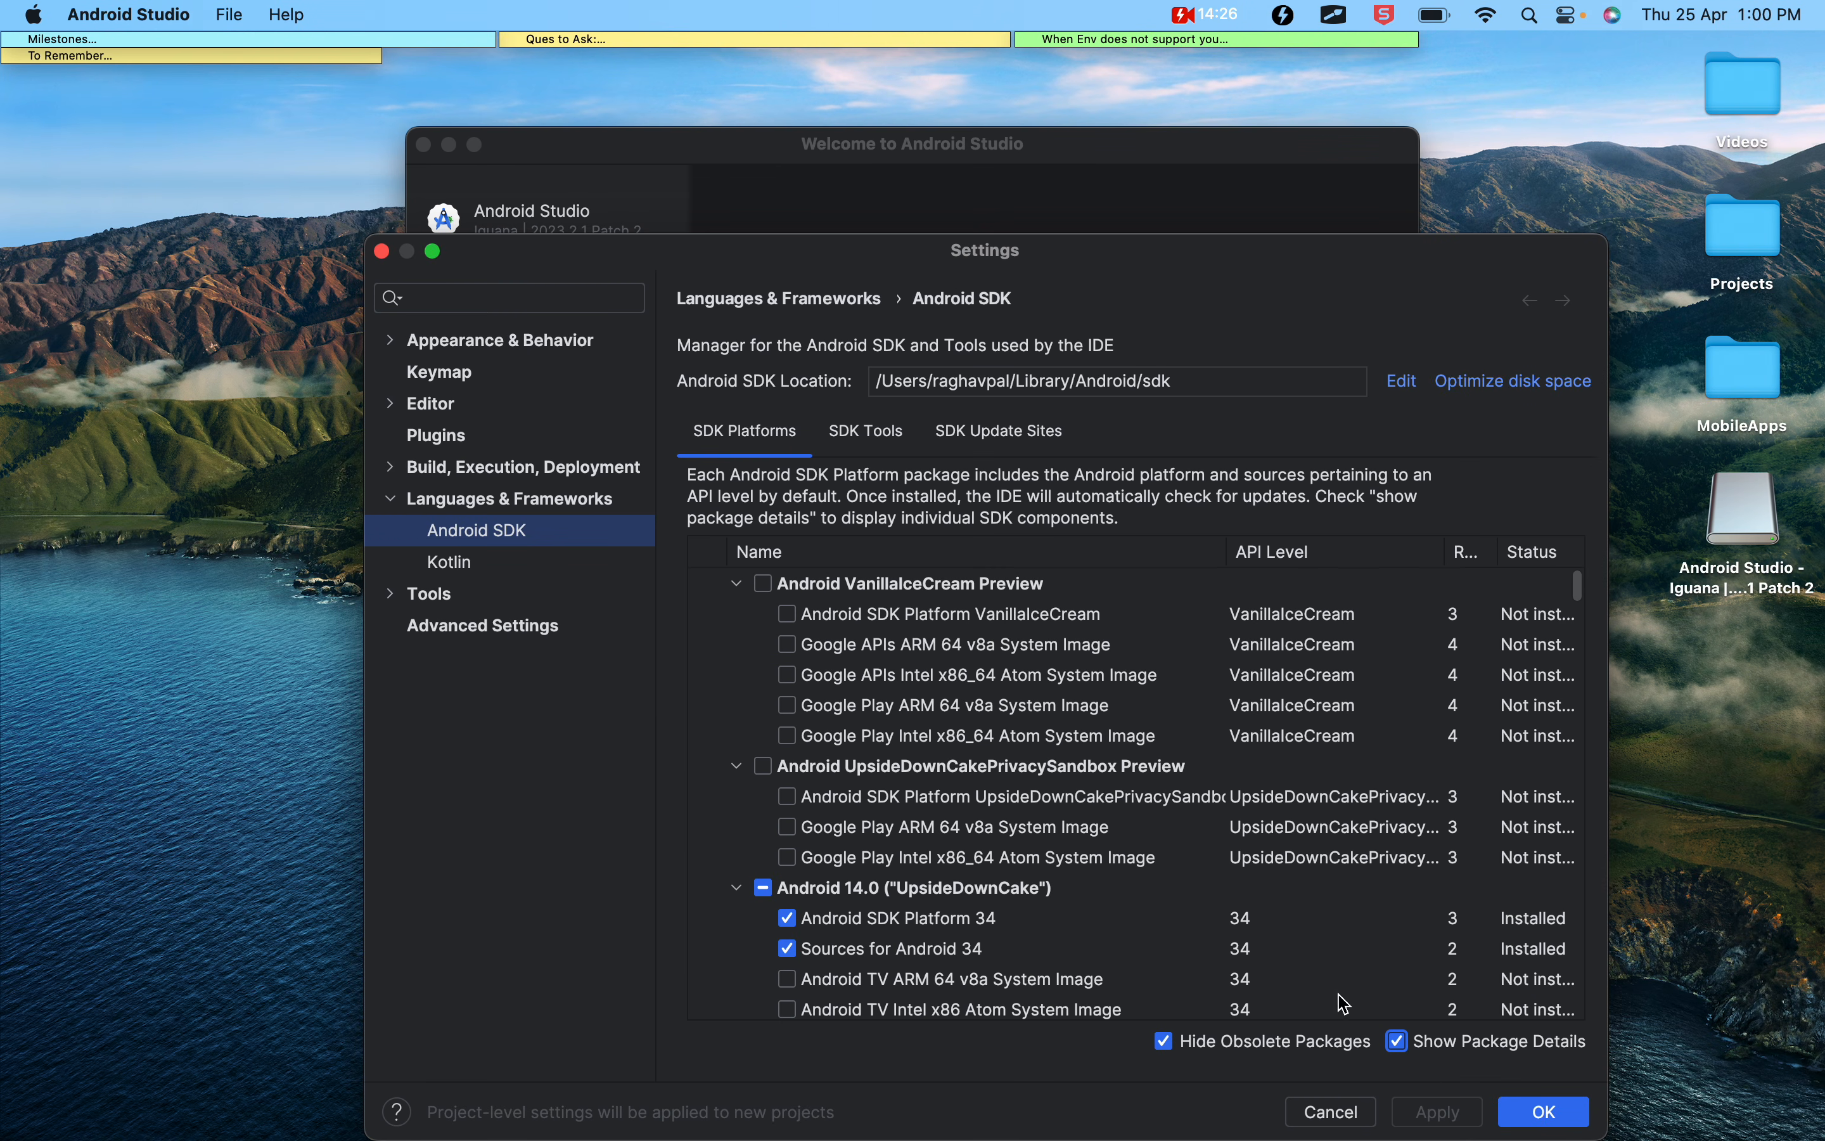
Look through the individual packages listed under Android 14.0 ("UpsideDownCake") in the SDK platforms
scroll(905, 823, "down", 5)
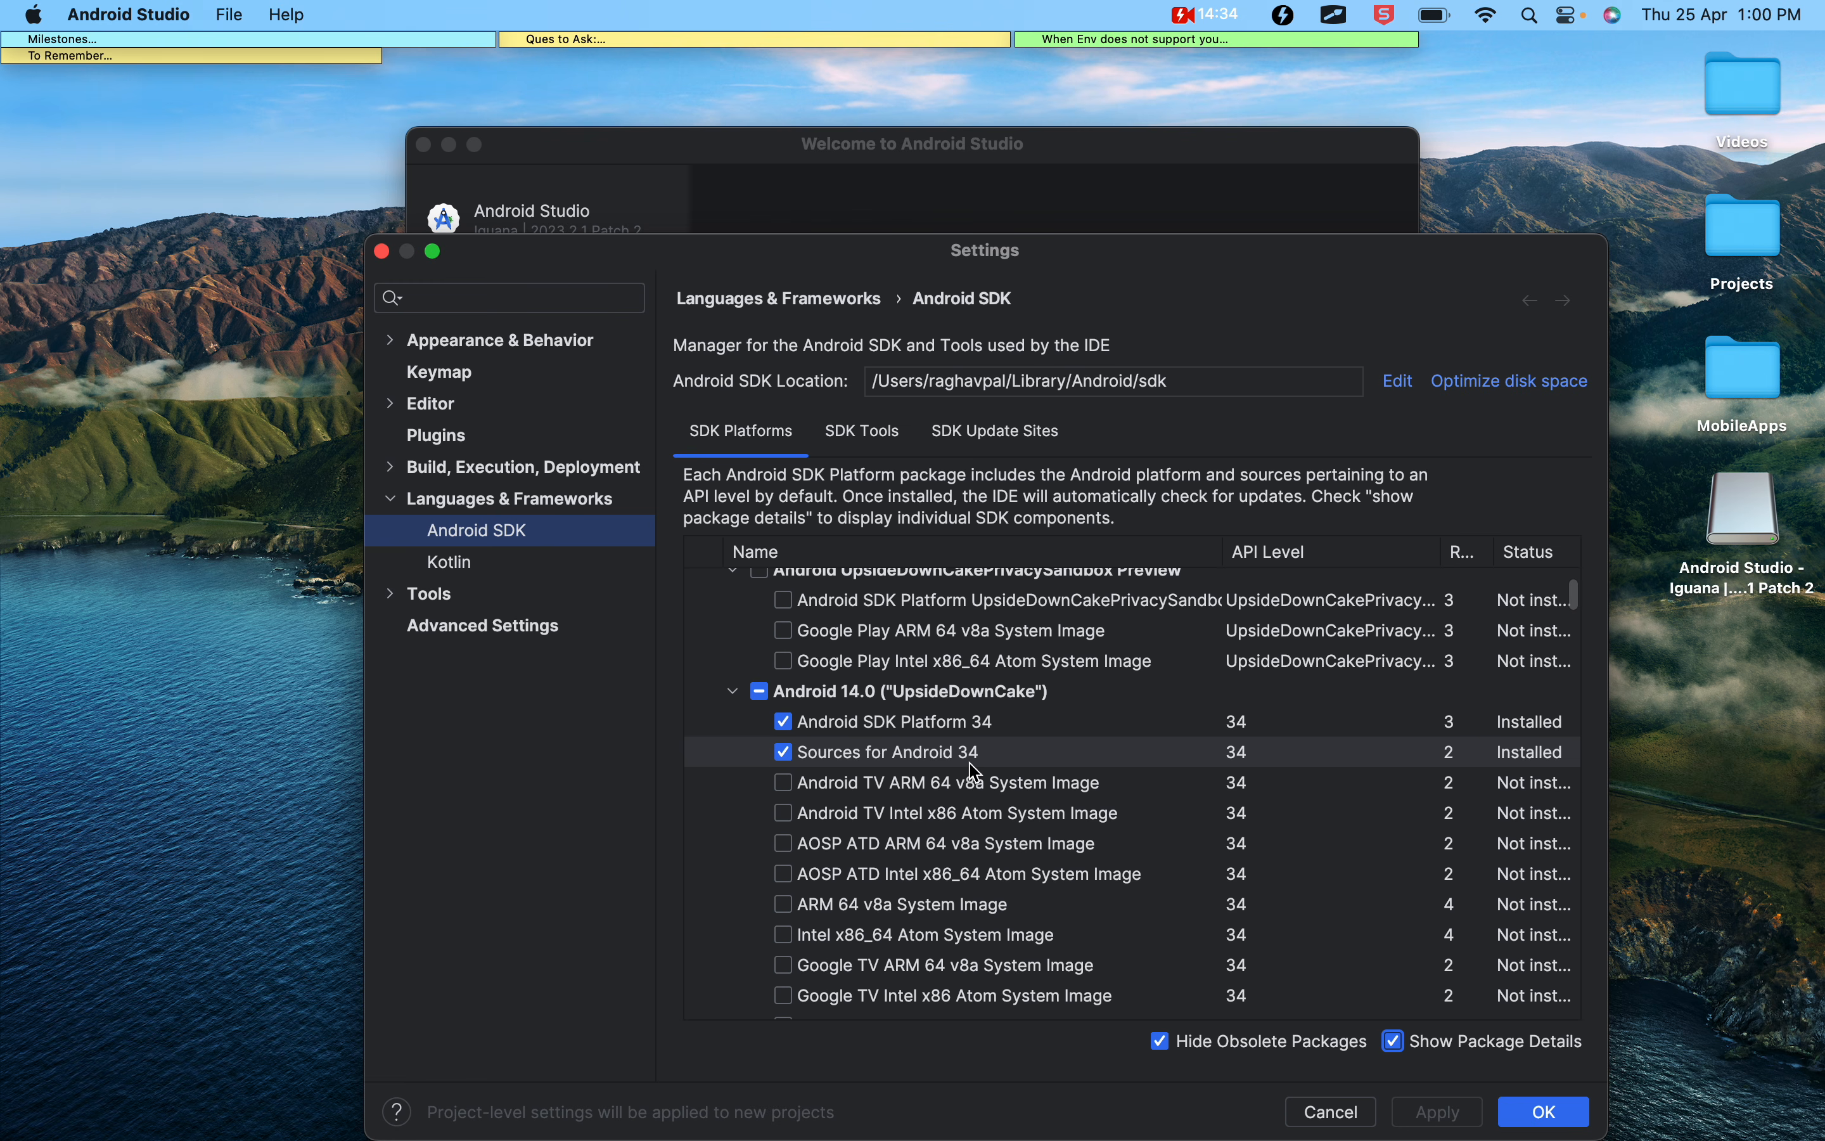
scroll(980, 815, "down", 5)
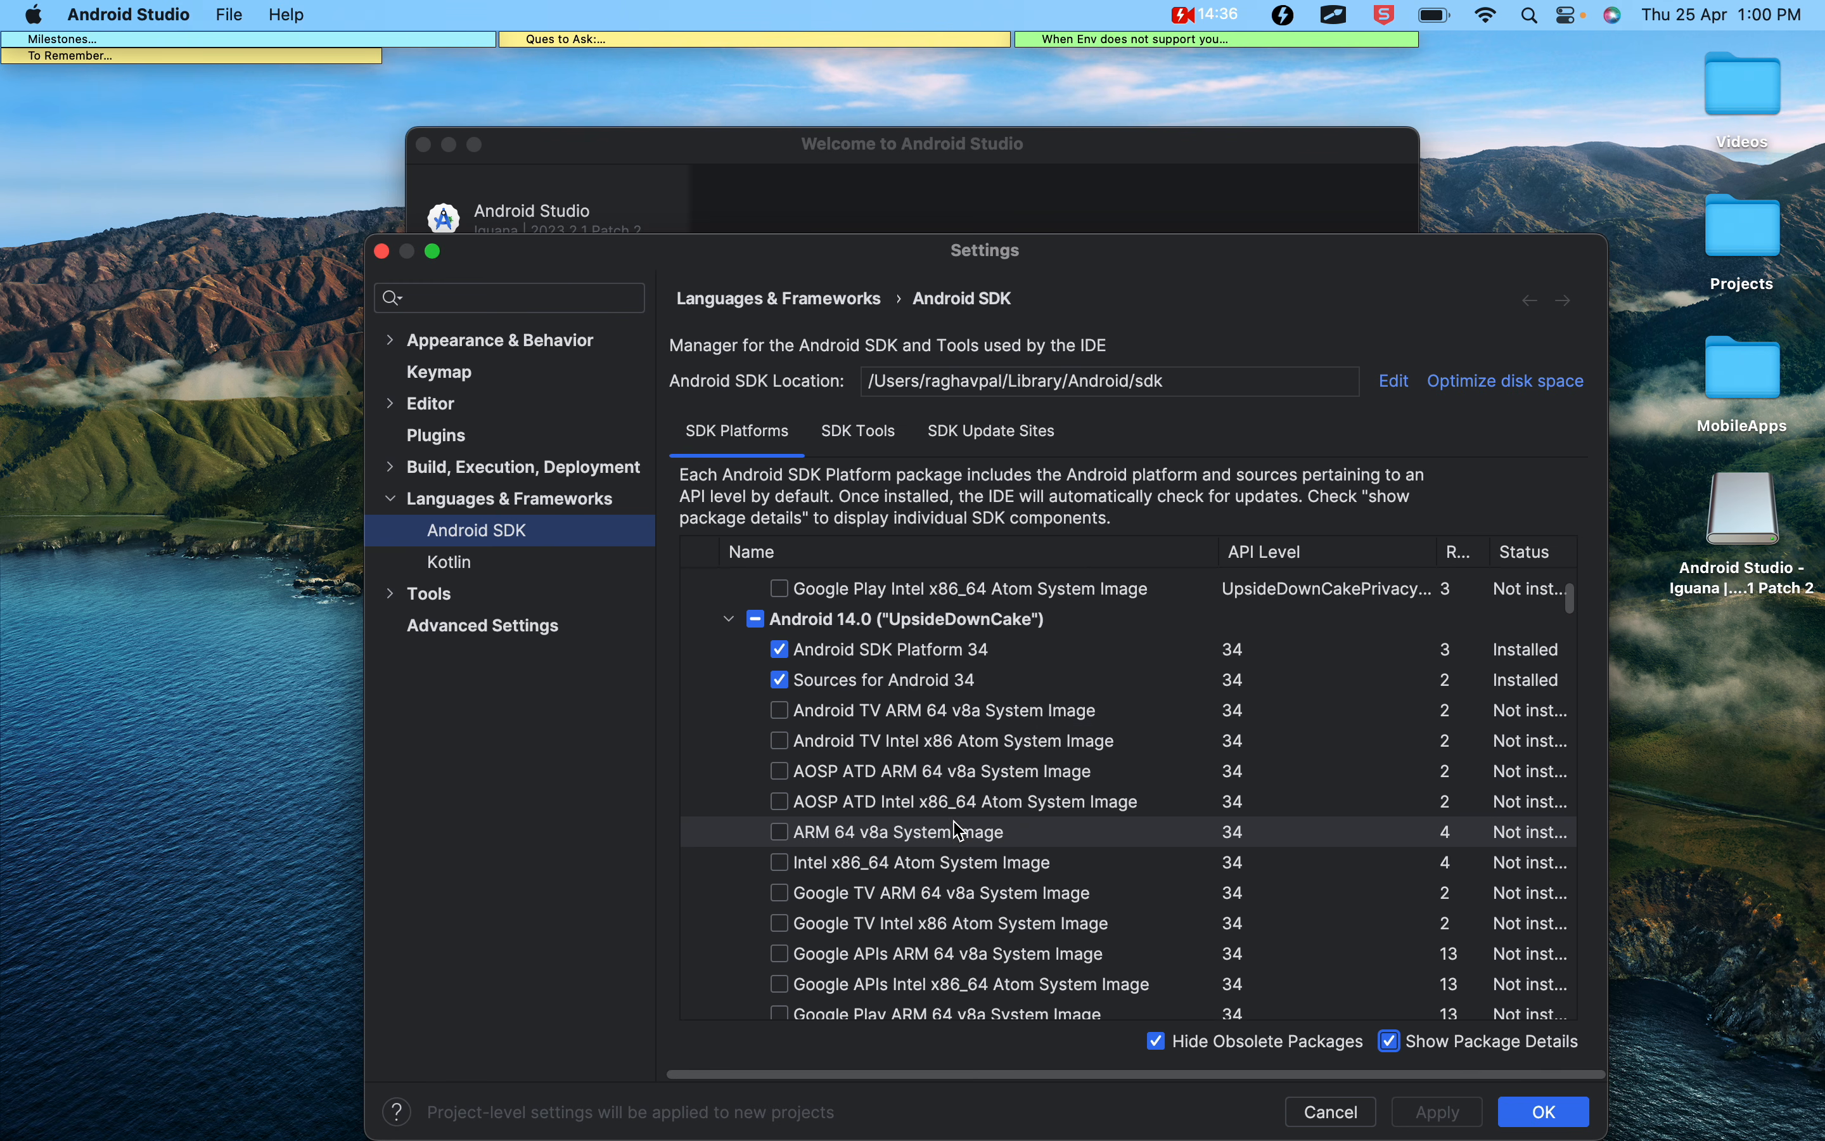
scroll(958, 830, "down", 3)
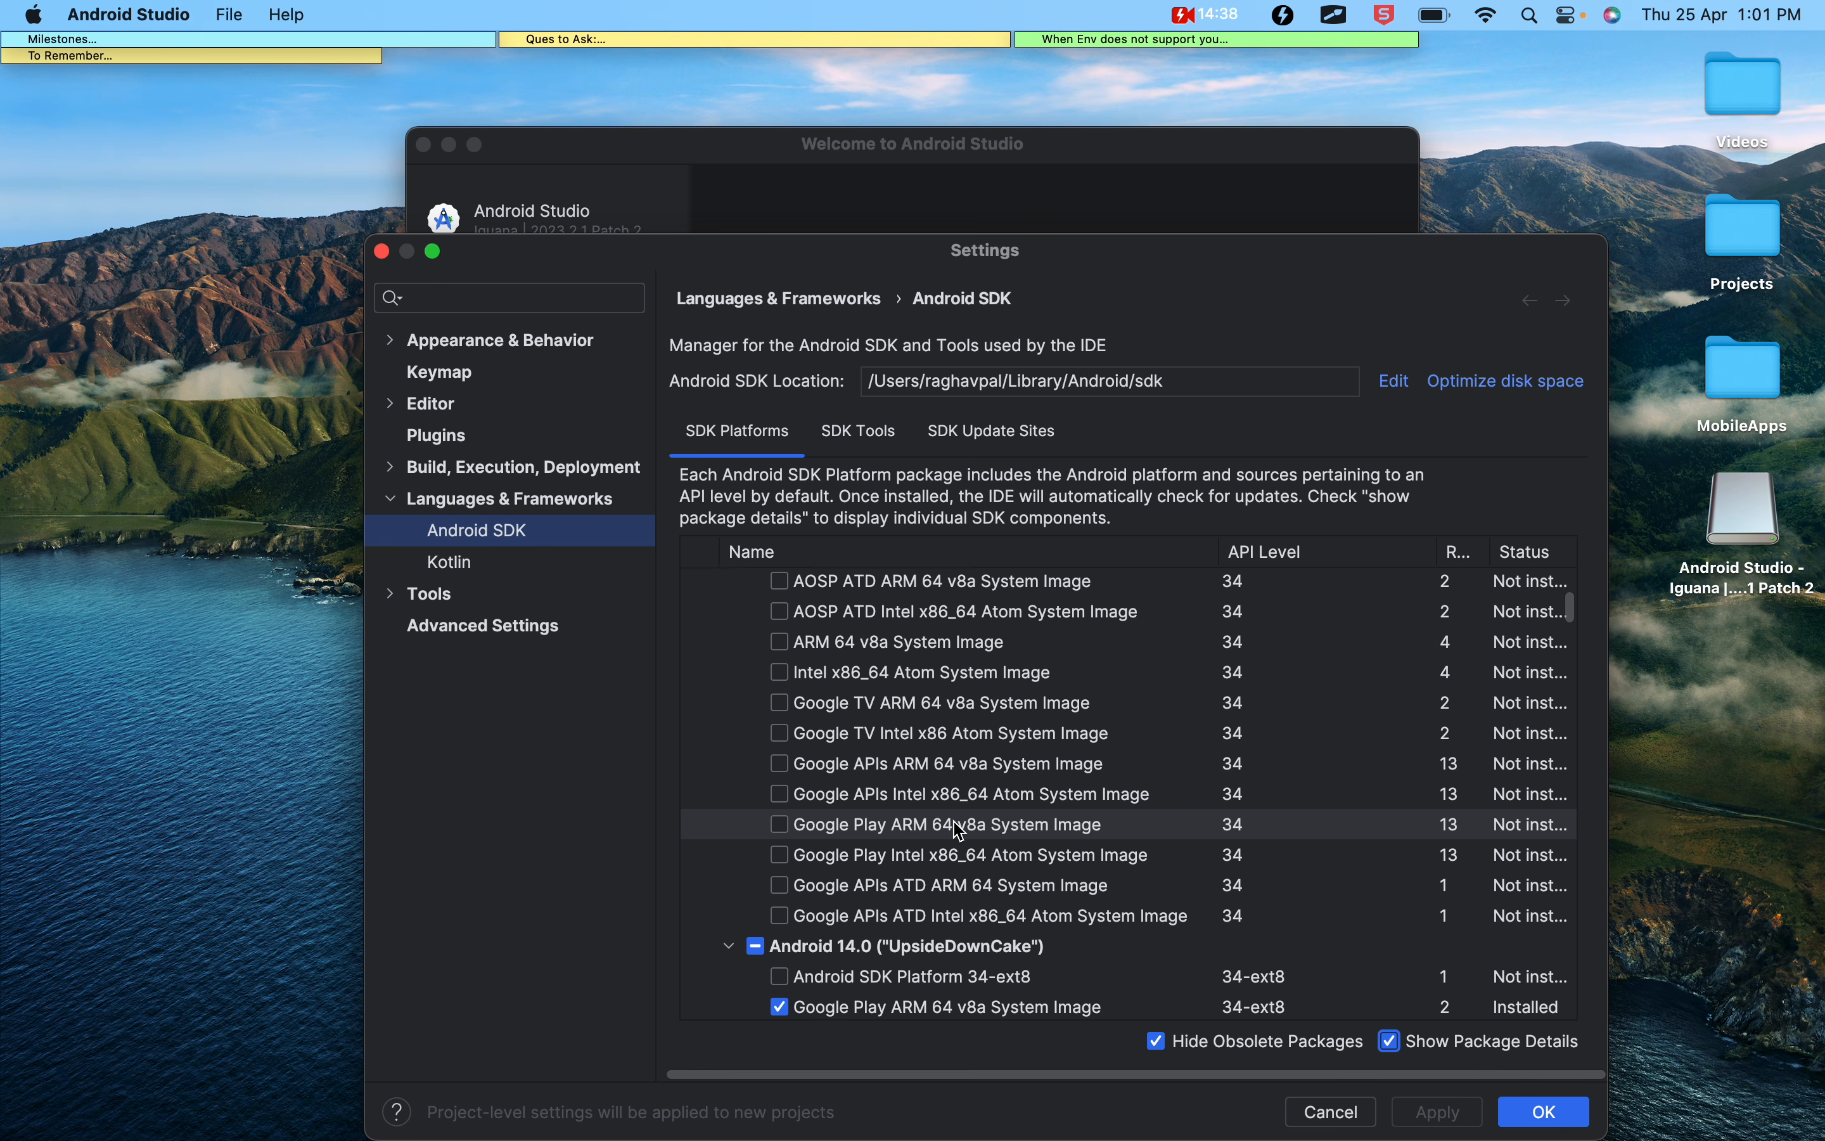
scroll(958, 830, "up", 3)
scroll(957, 830, "up", 2)
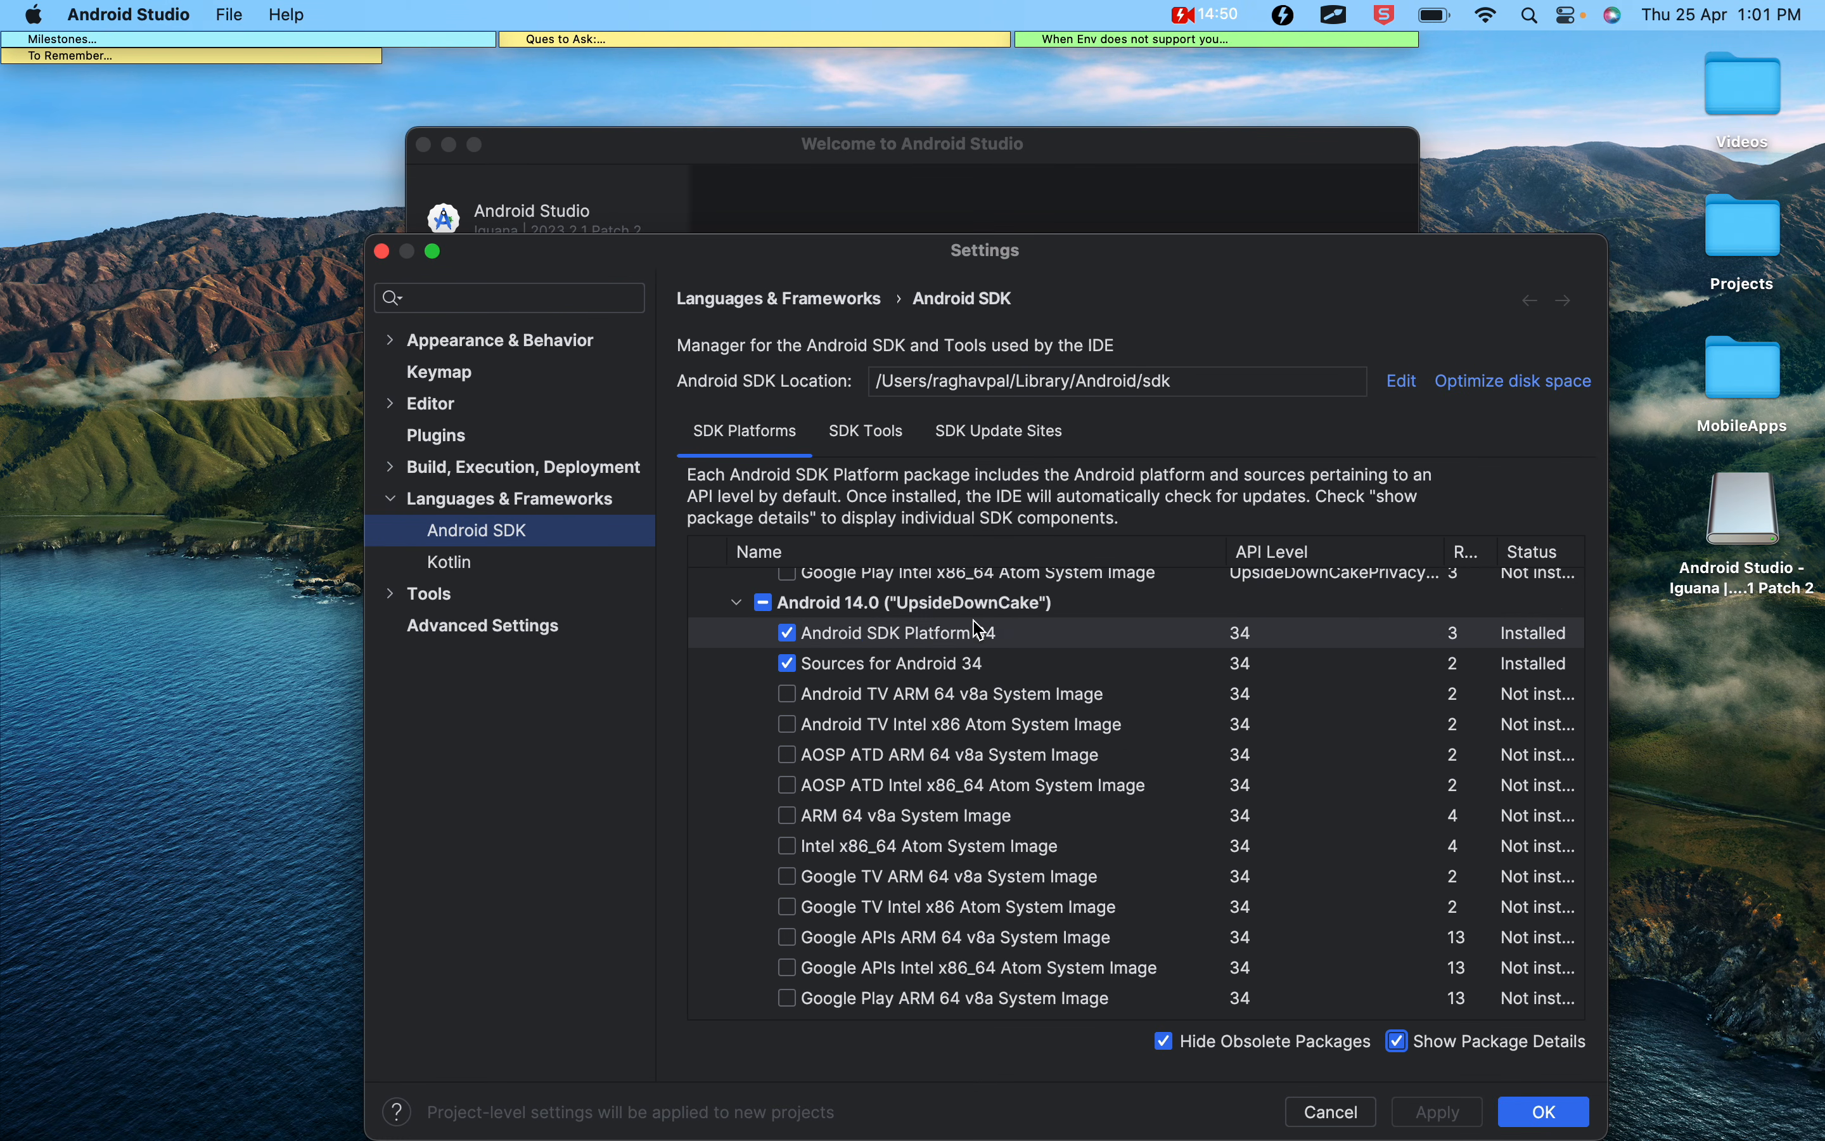
scroll(995, 878, "down", 5)
scroll(995, 878, "up", 10)
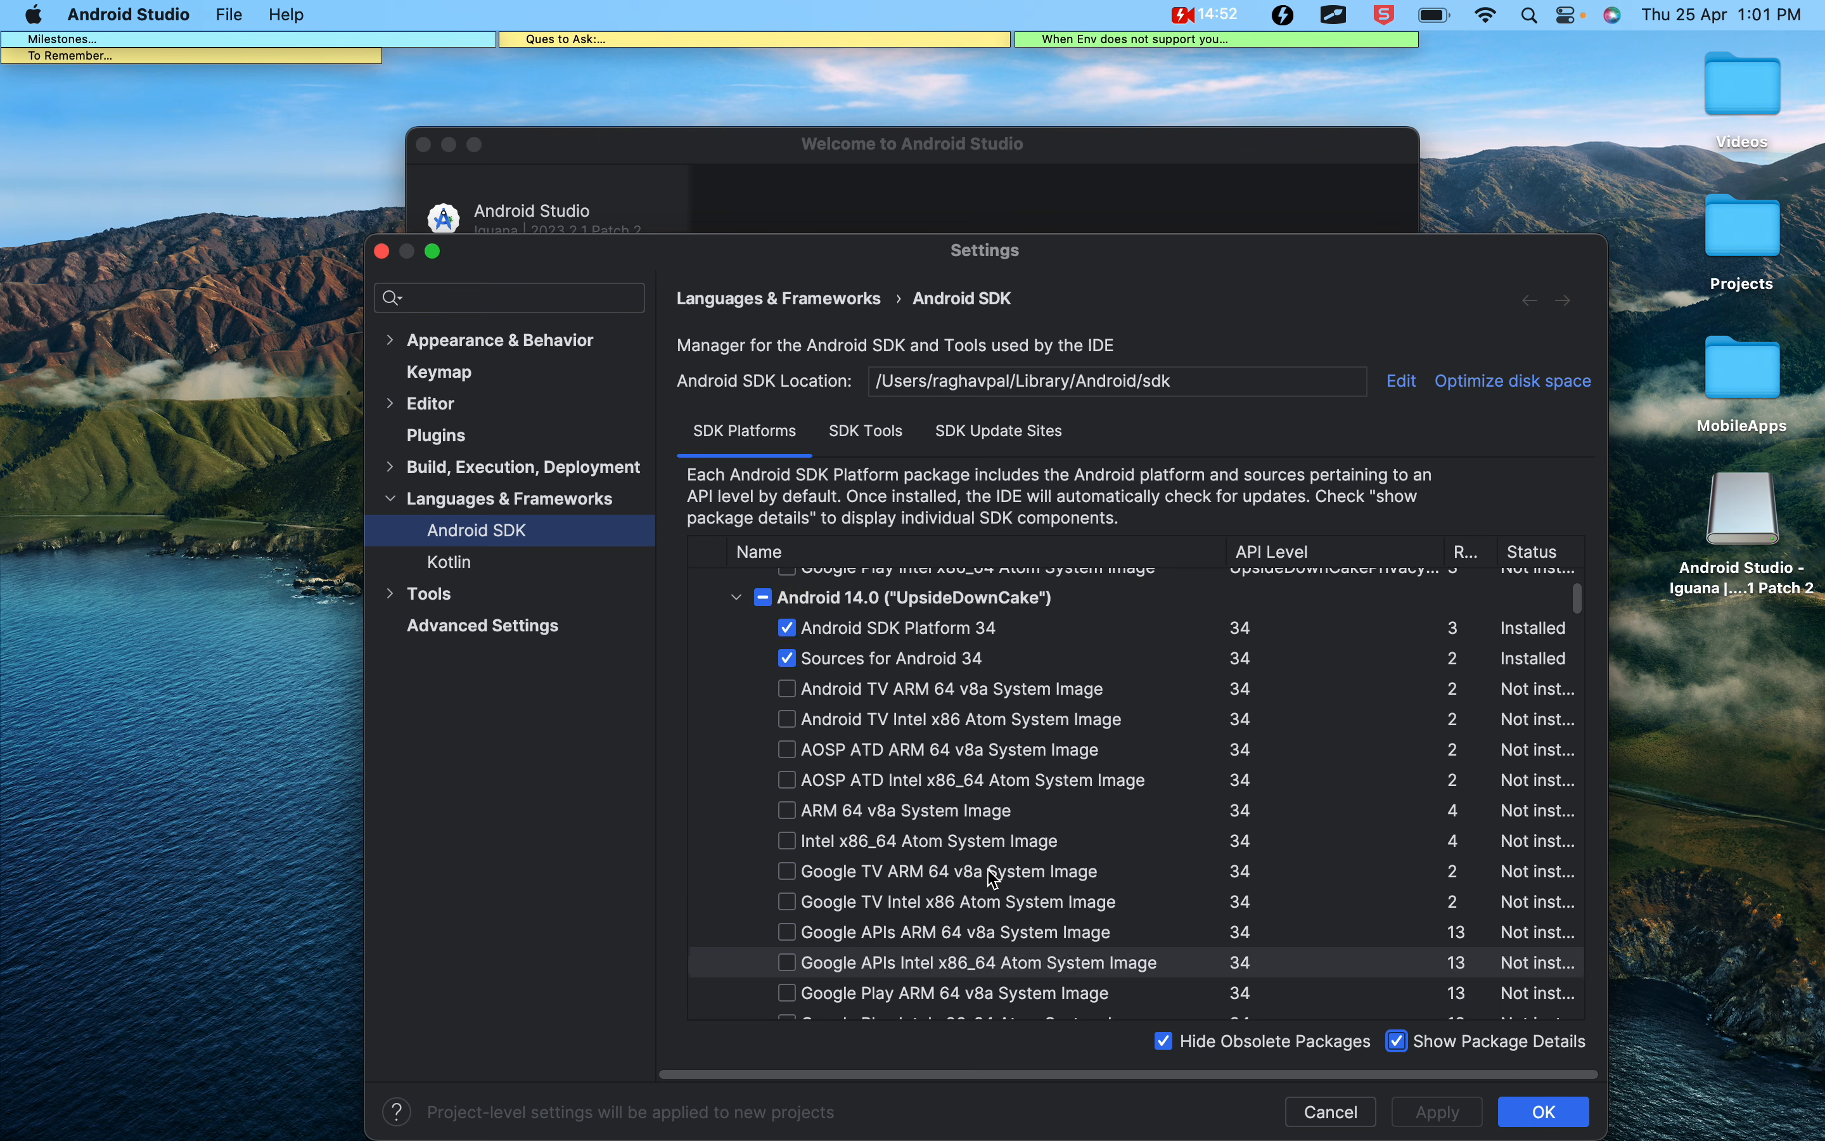
Review the available SDK developer tools, then return to the platforms list and highlight the current Android SDK location path
left_click(878, 443)
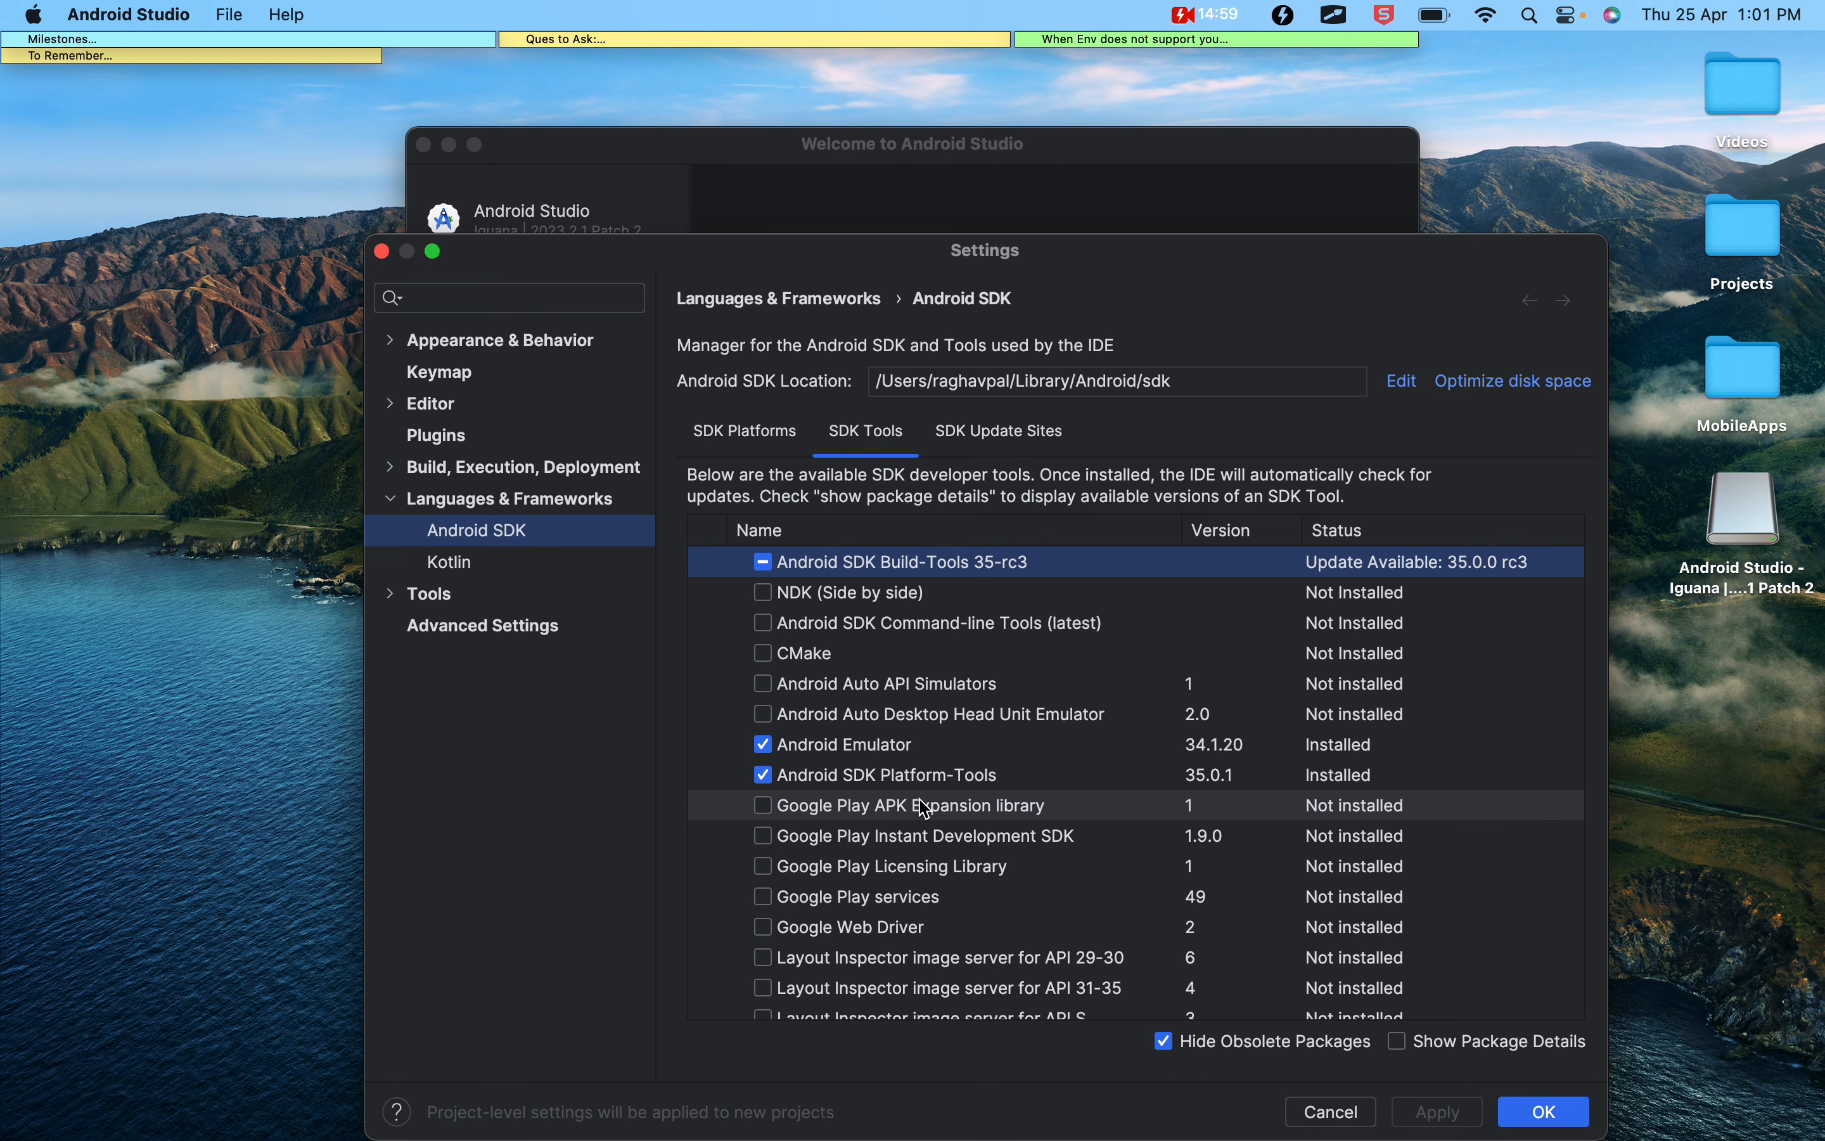
scroll(886, 784, "down", 1)
scroll(886, 784, "up", 1)
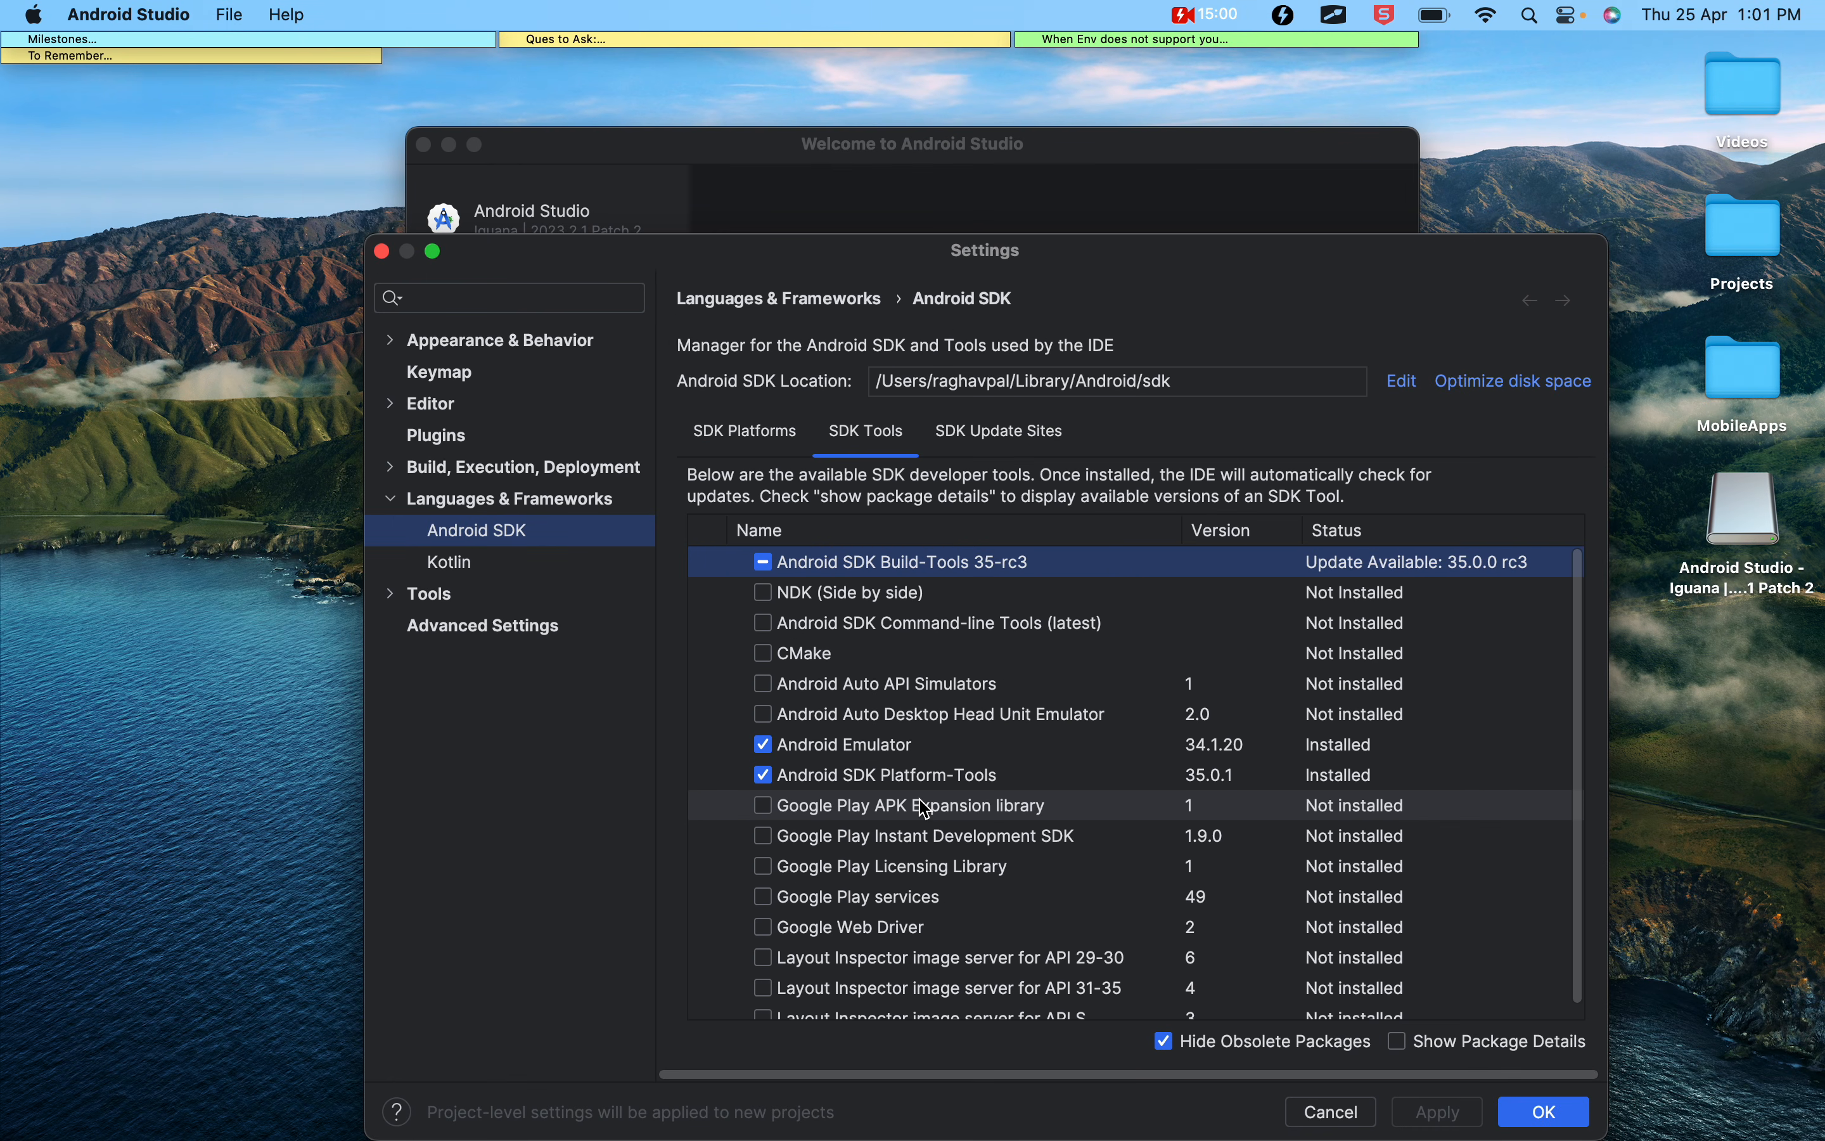
left_click(994, 449)
left_click(868, 436)
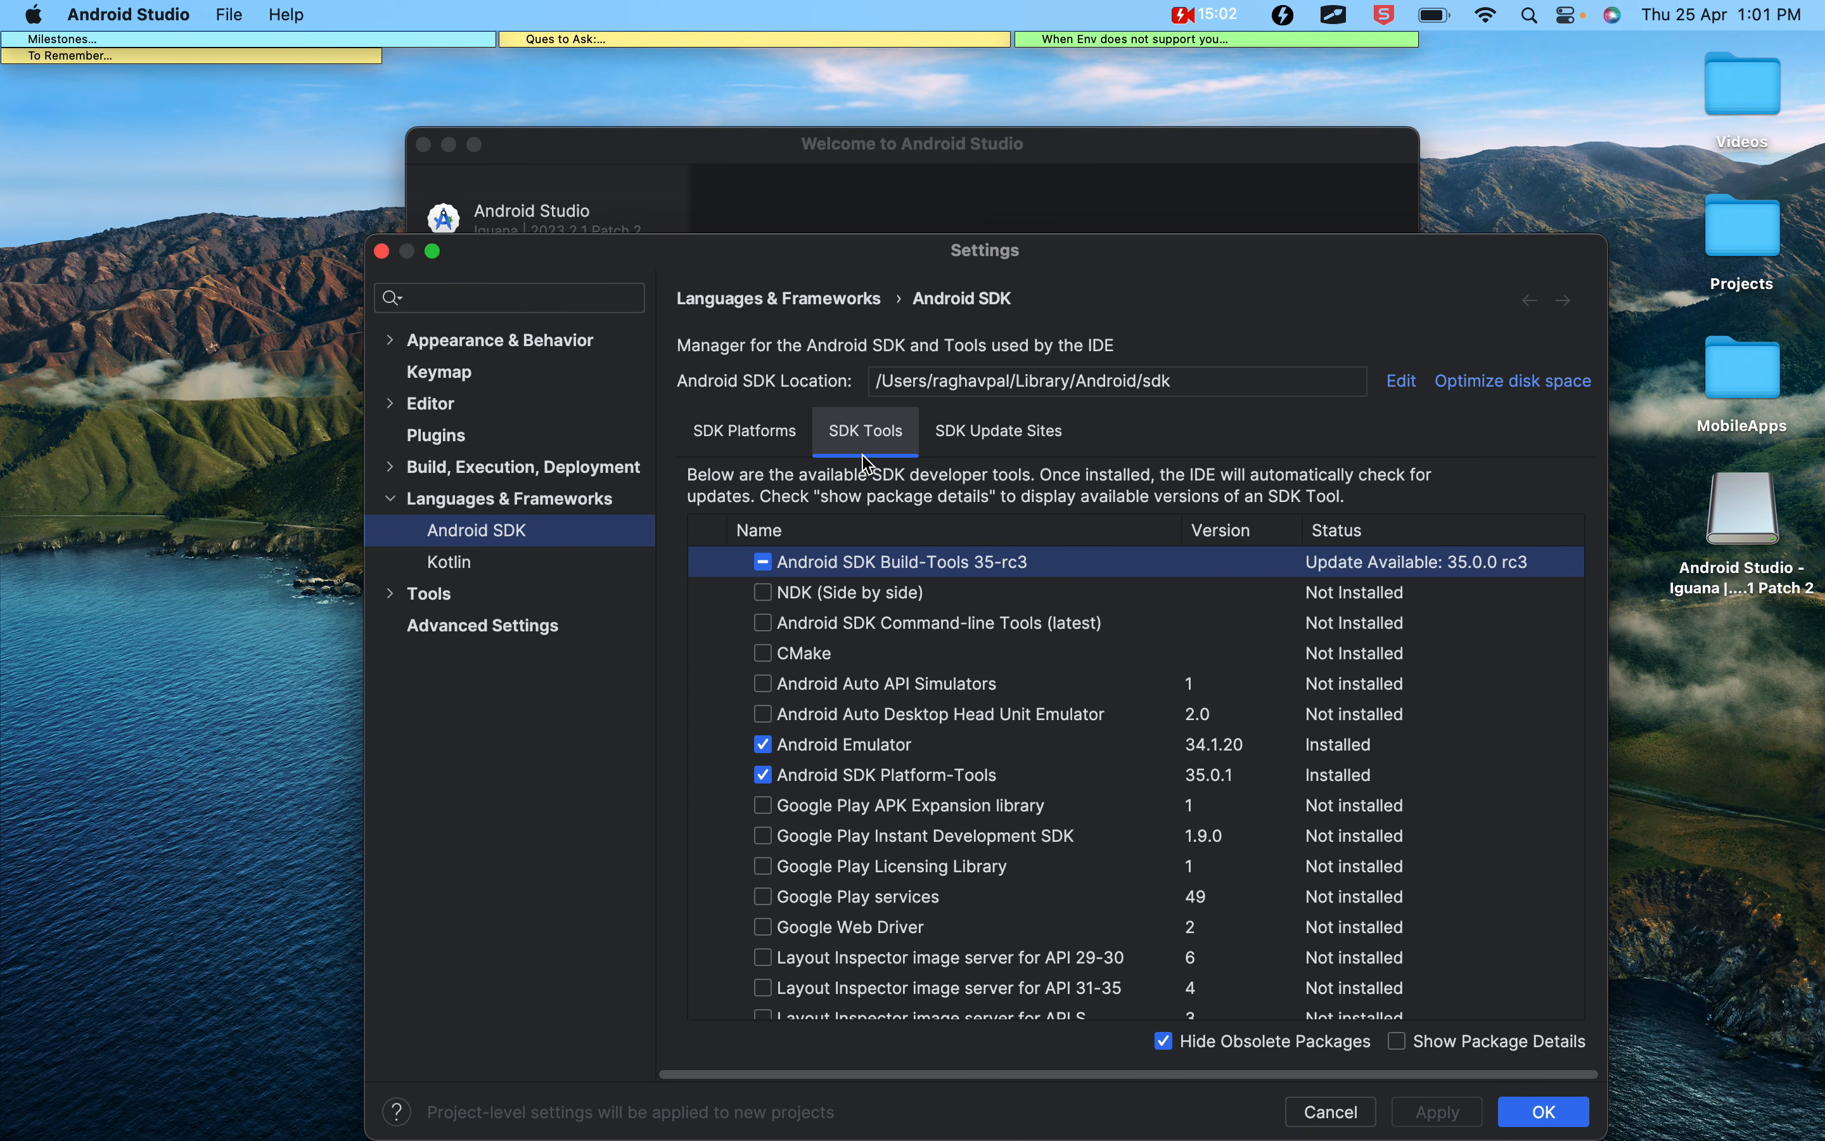
left_click(764, 445)
left_click_drag(1201, 384, 871, 393)
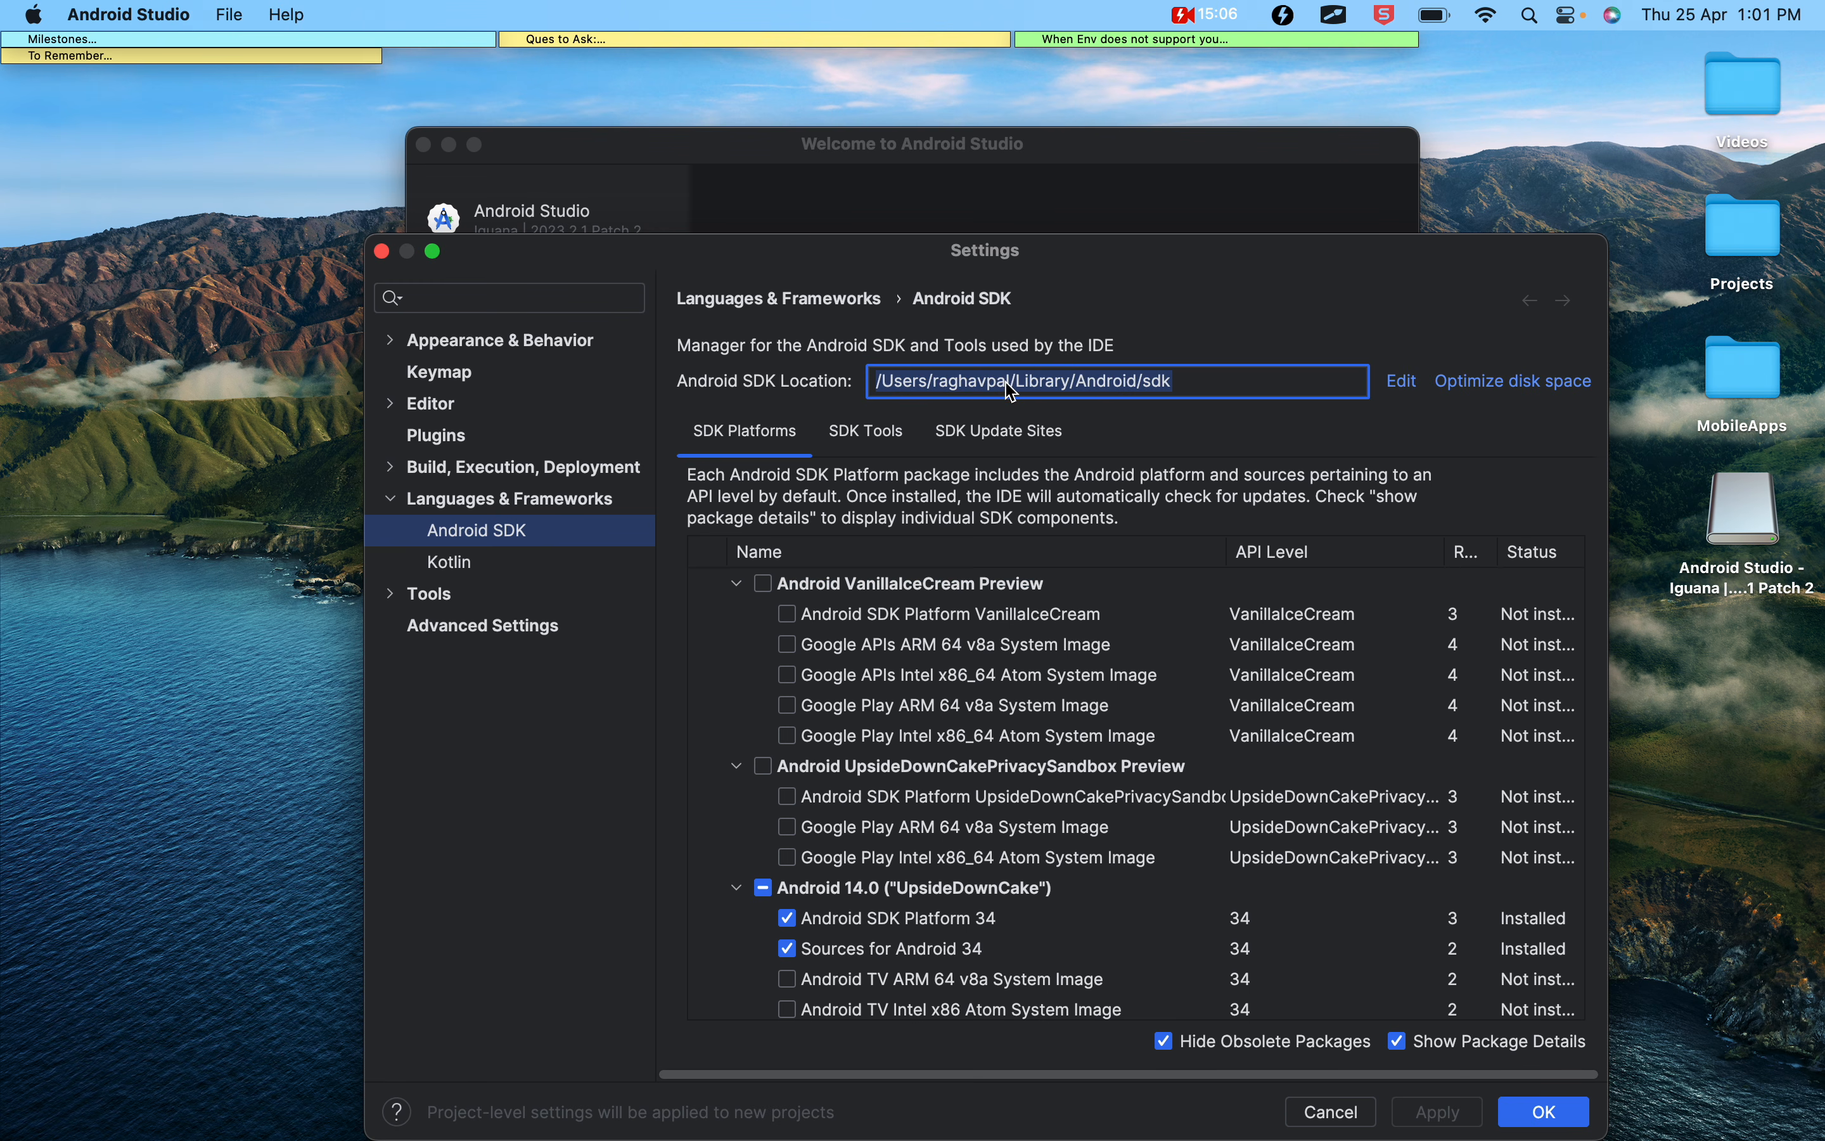
left_click_drag(1576, 260, 1491, 261)
double_click(1748, 377)
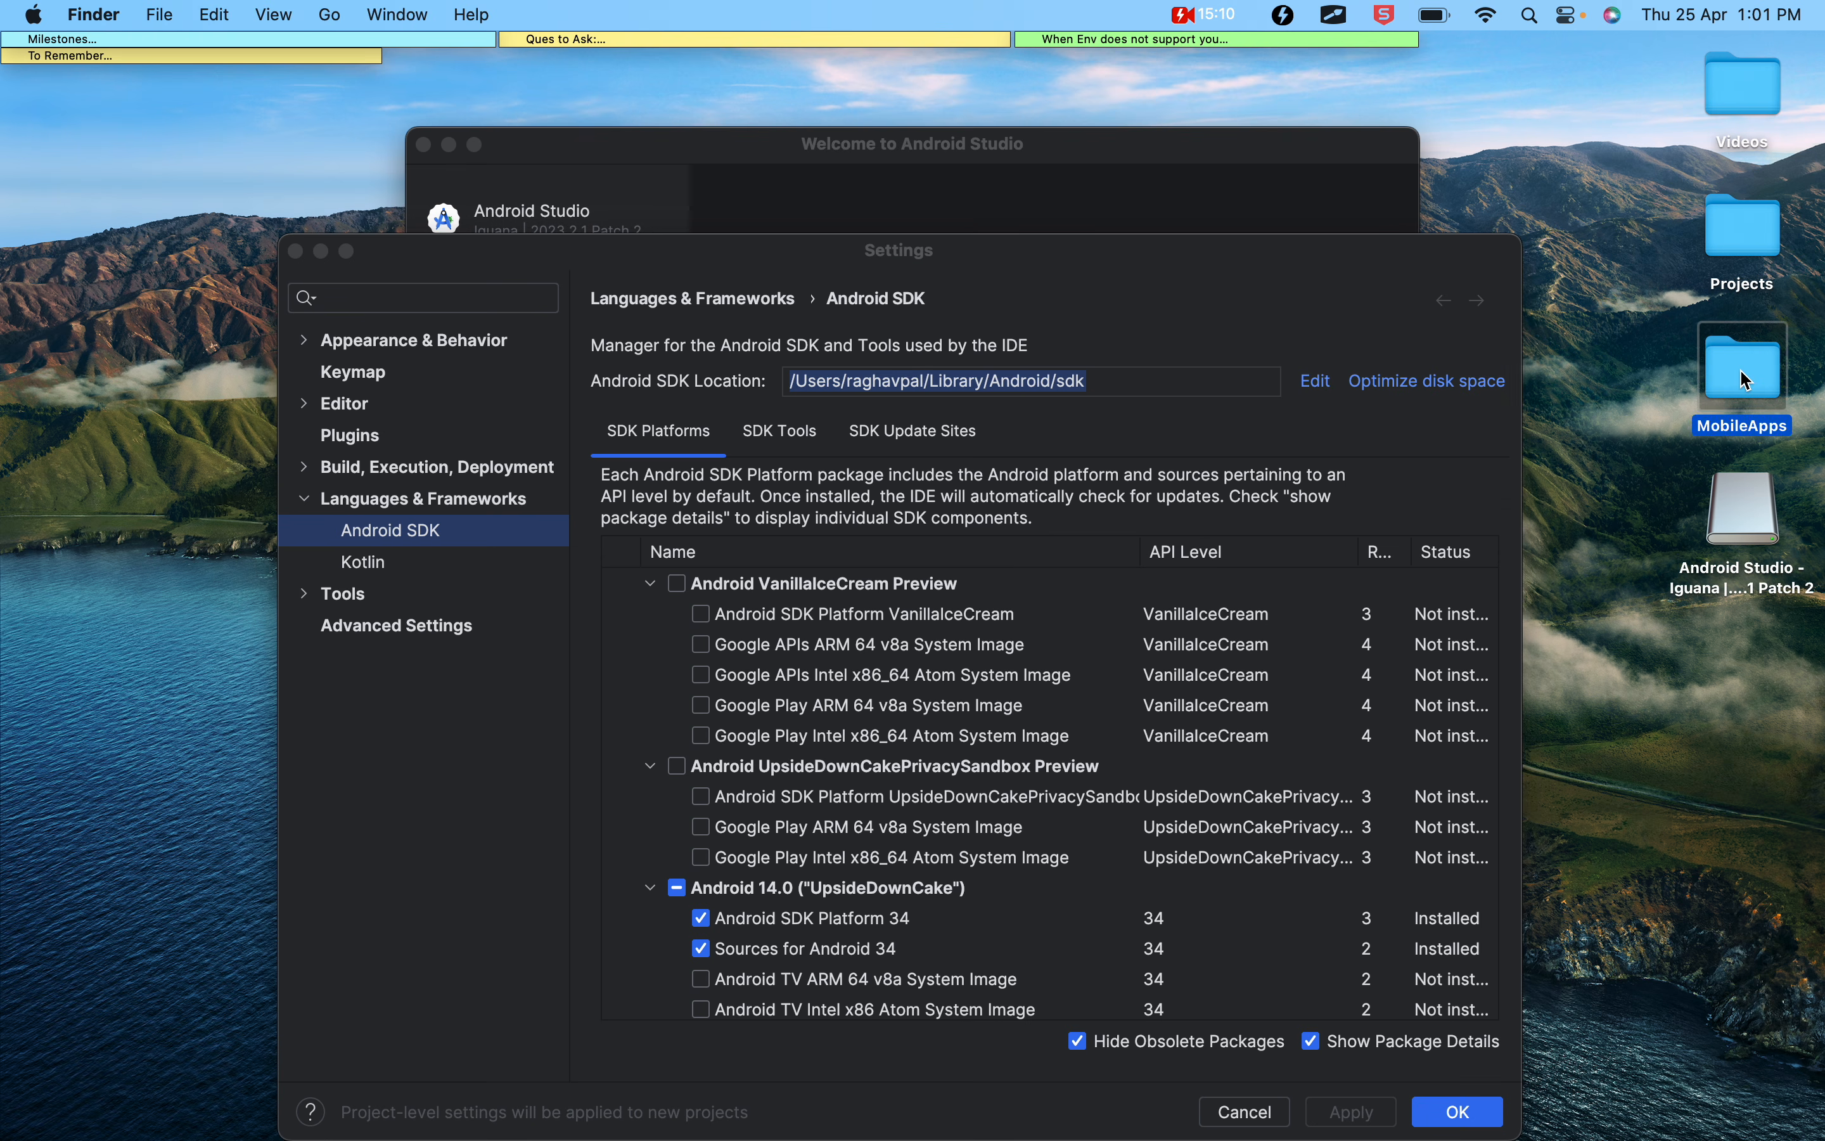
left_click(550, 271)
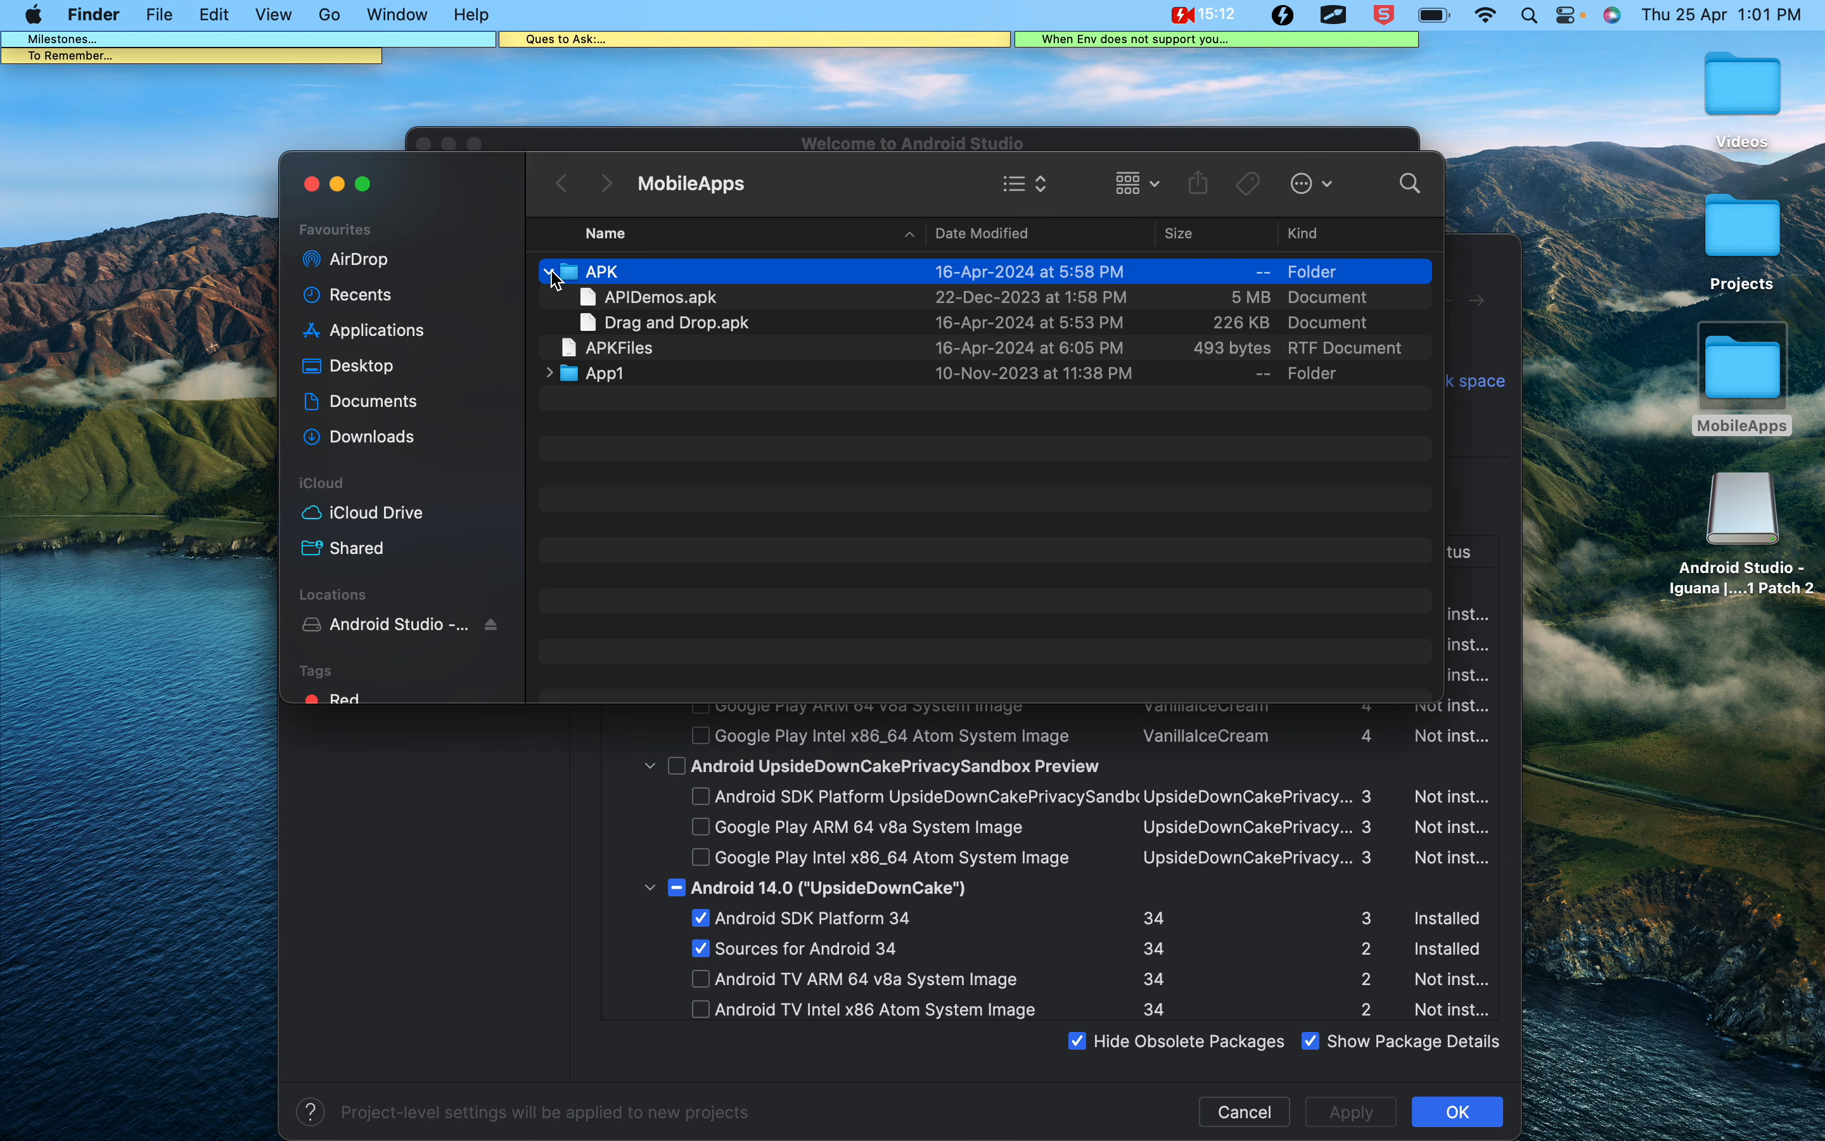
left_click(551, 271)
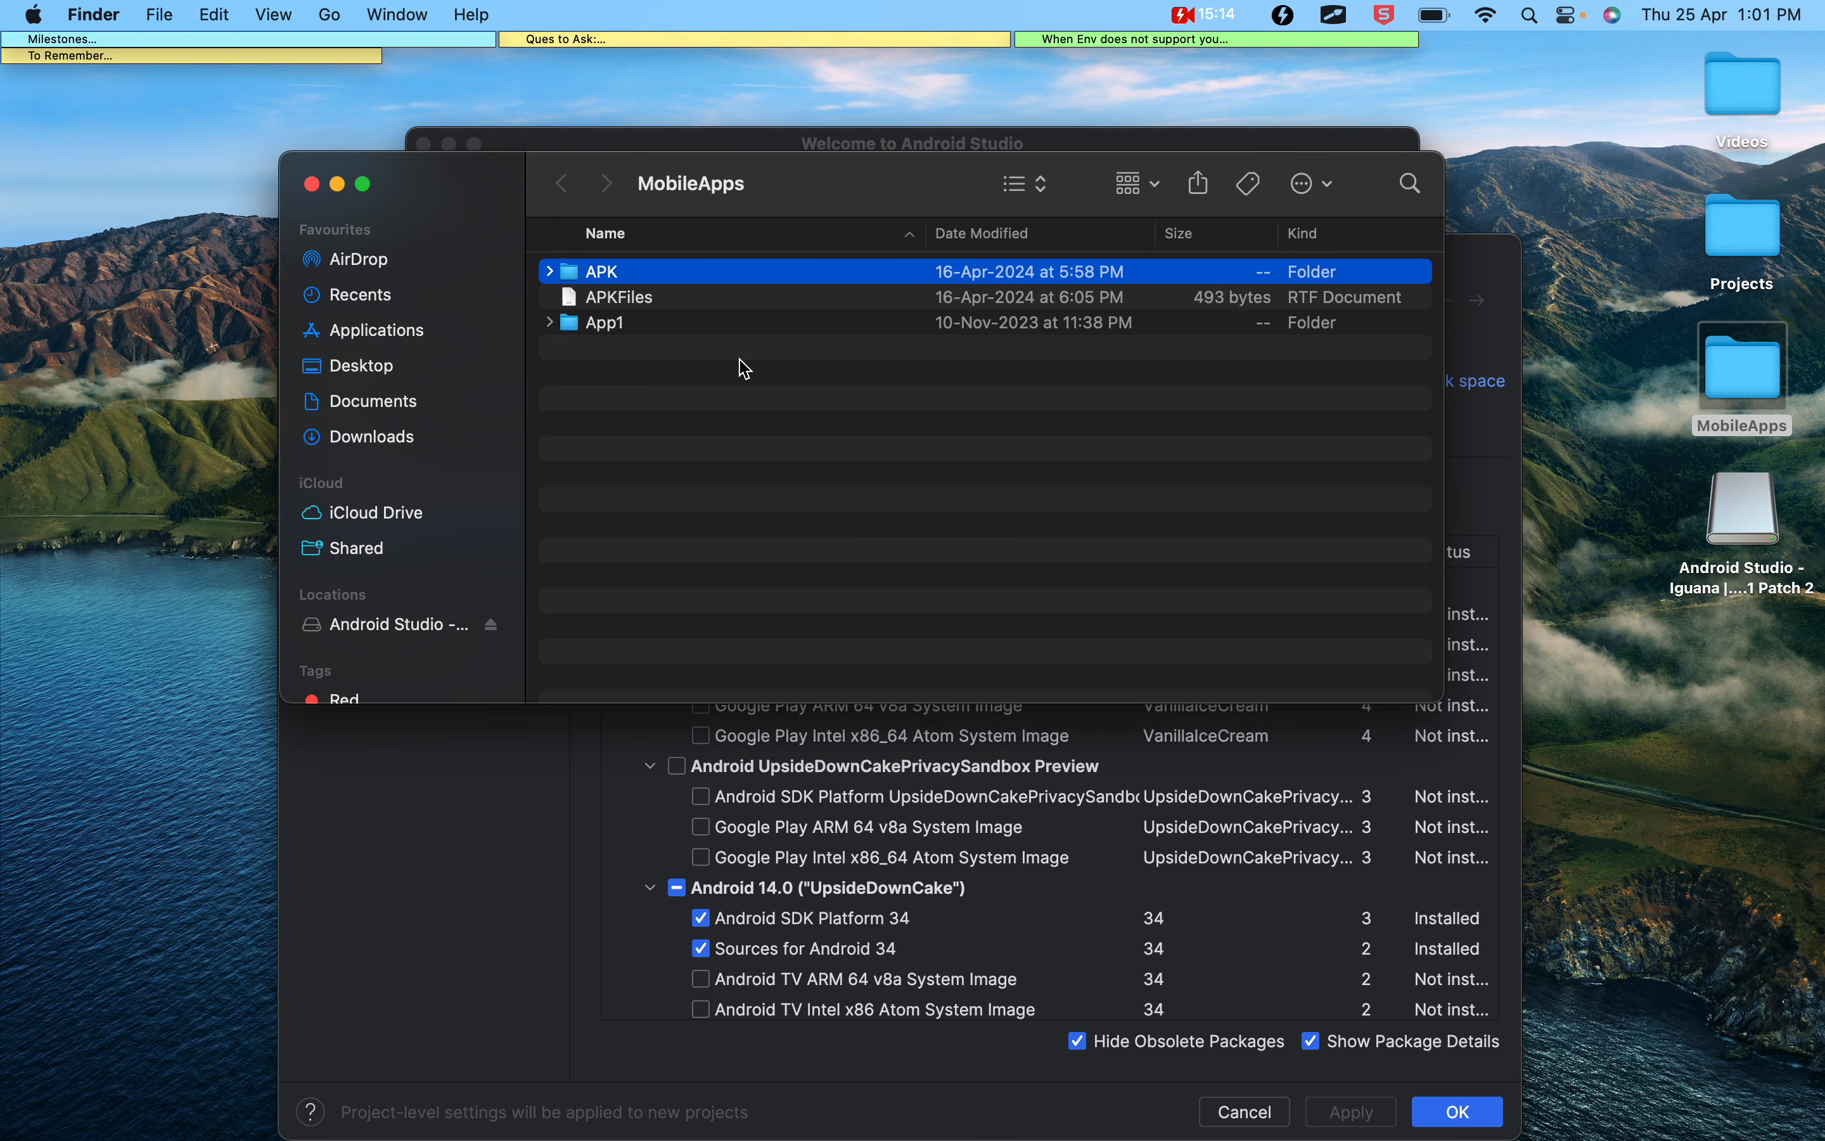
left_click(311, 183)
Open the Projects folder on the desktop in Finder and create a new folder named SDKTools in it
double_click(1699, 281)
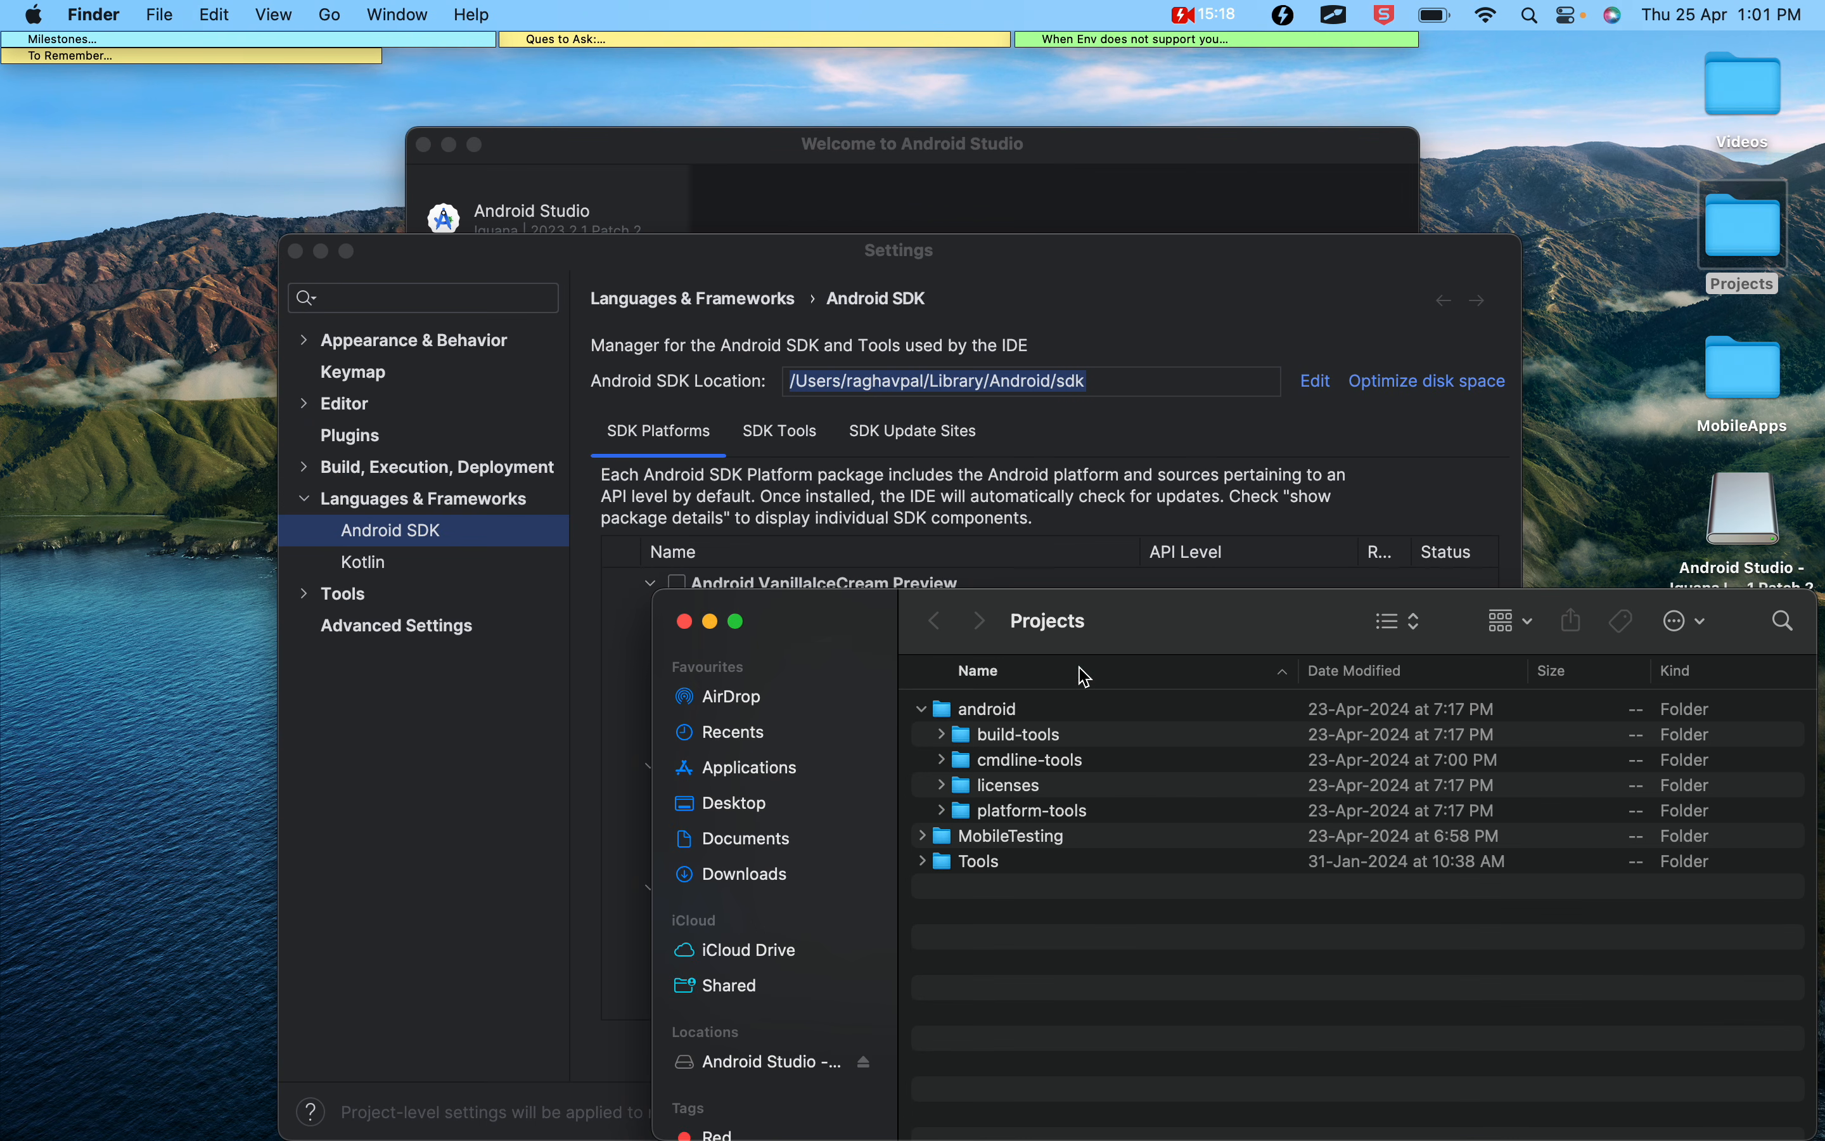
left_click(925, 707)
left_click(922, 709)
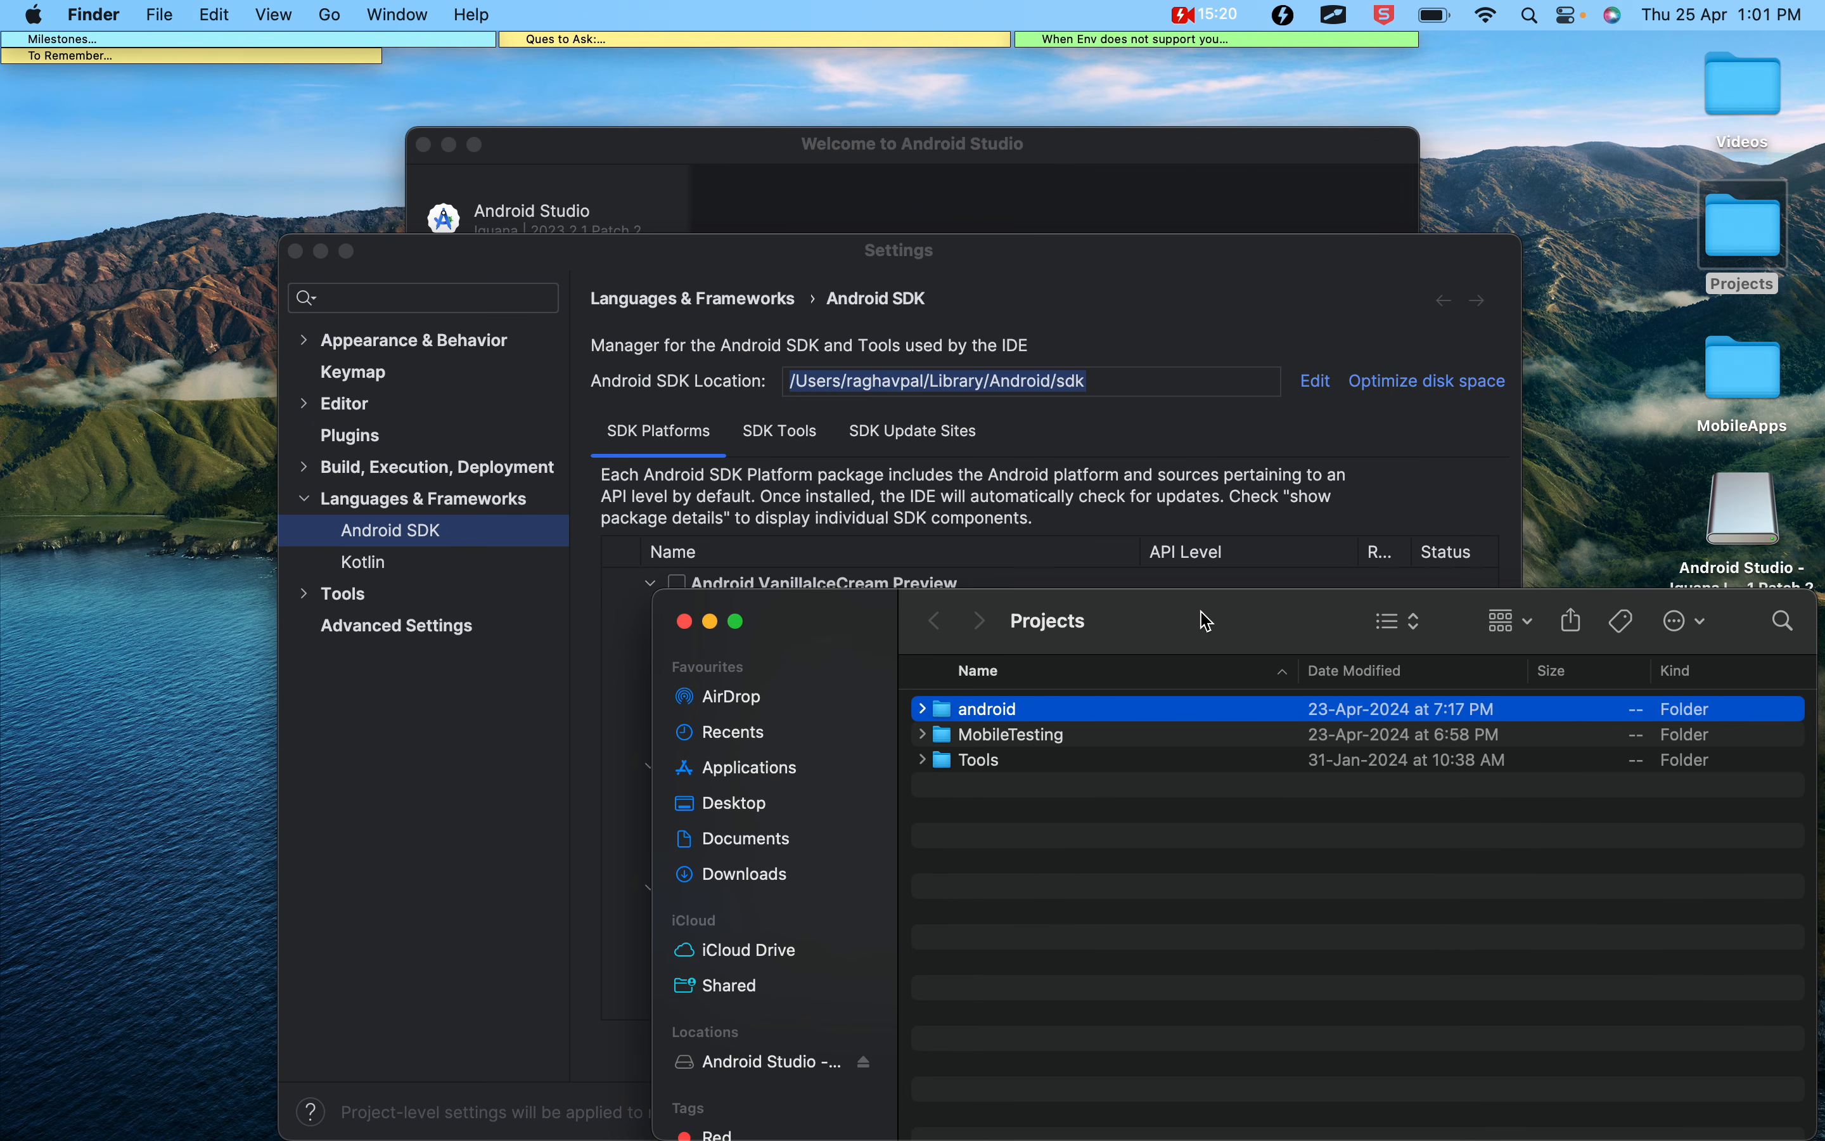
left_click_drag(1206, 621, 1173, 498)
left_click(1121, 745)
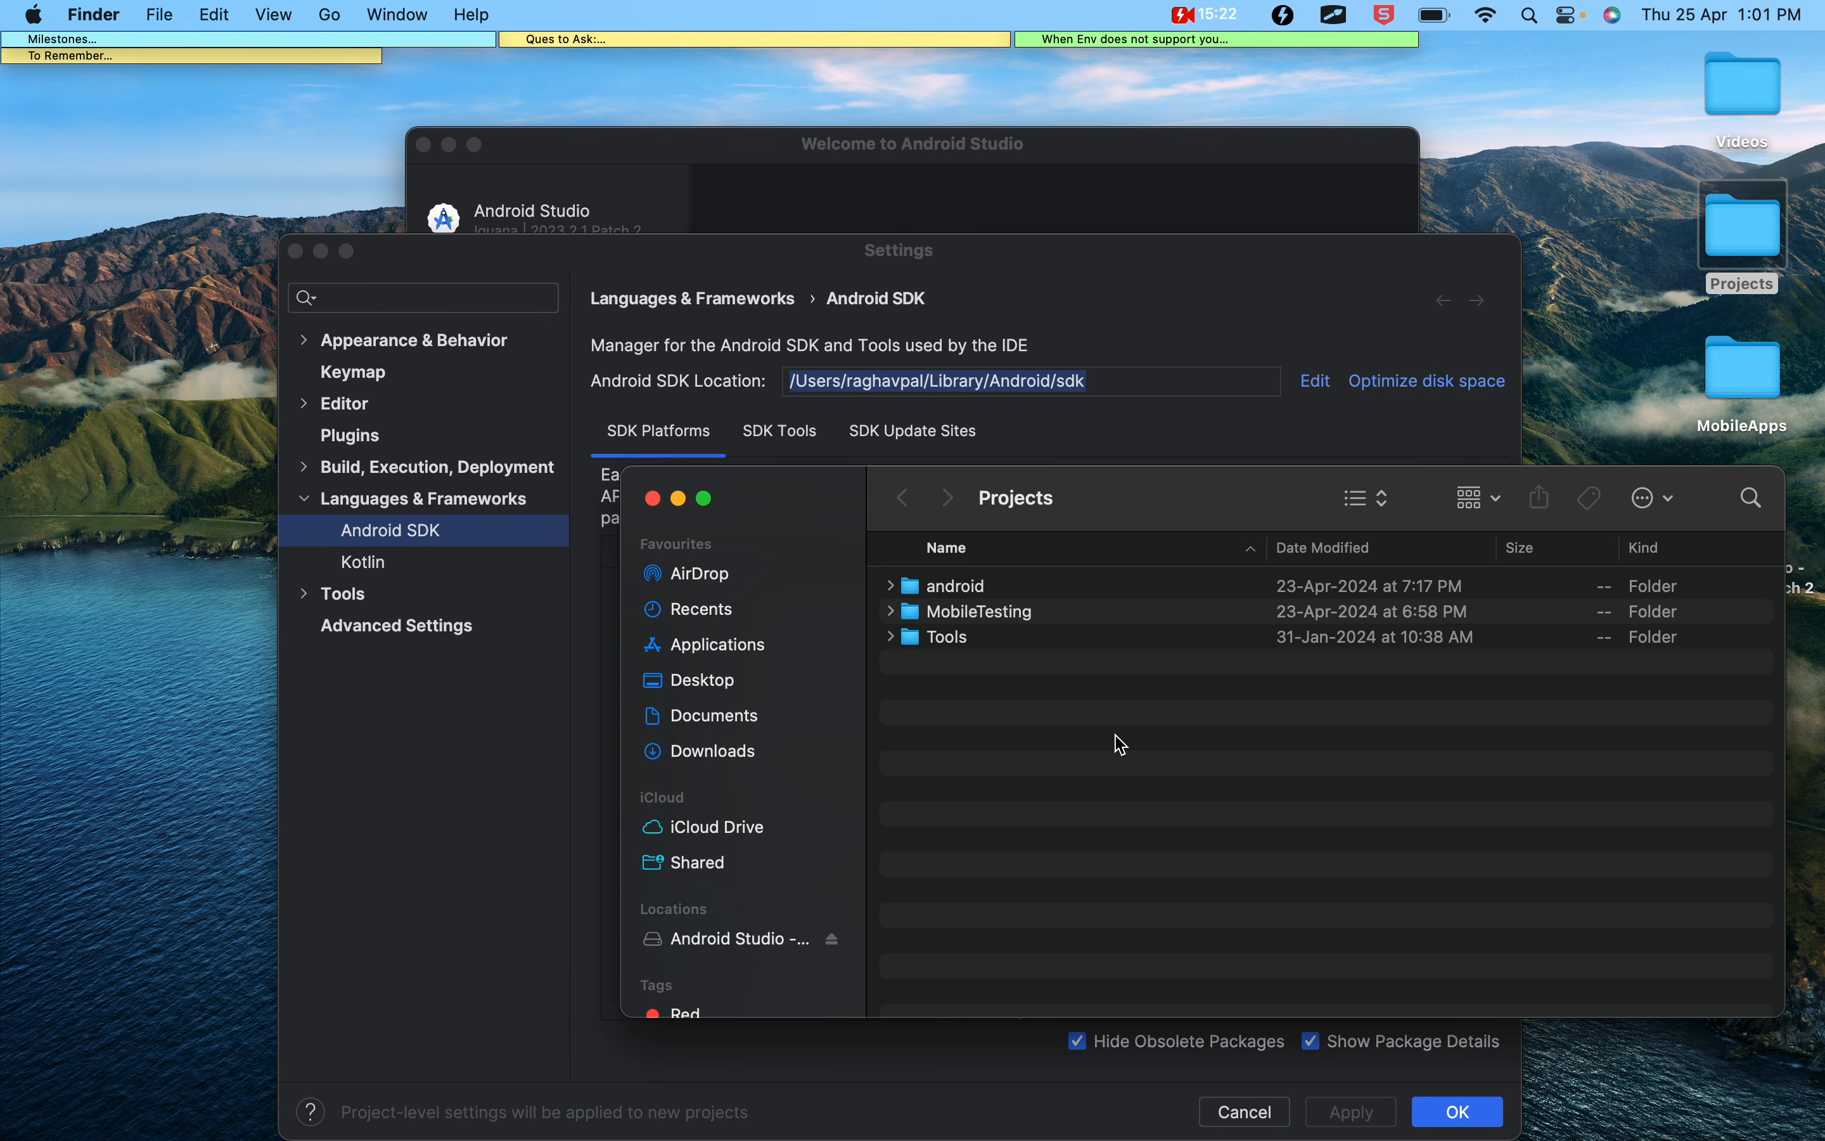
key("super+shift+n")
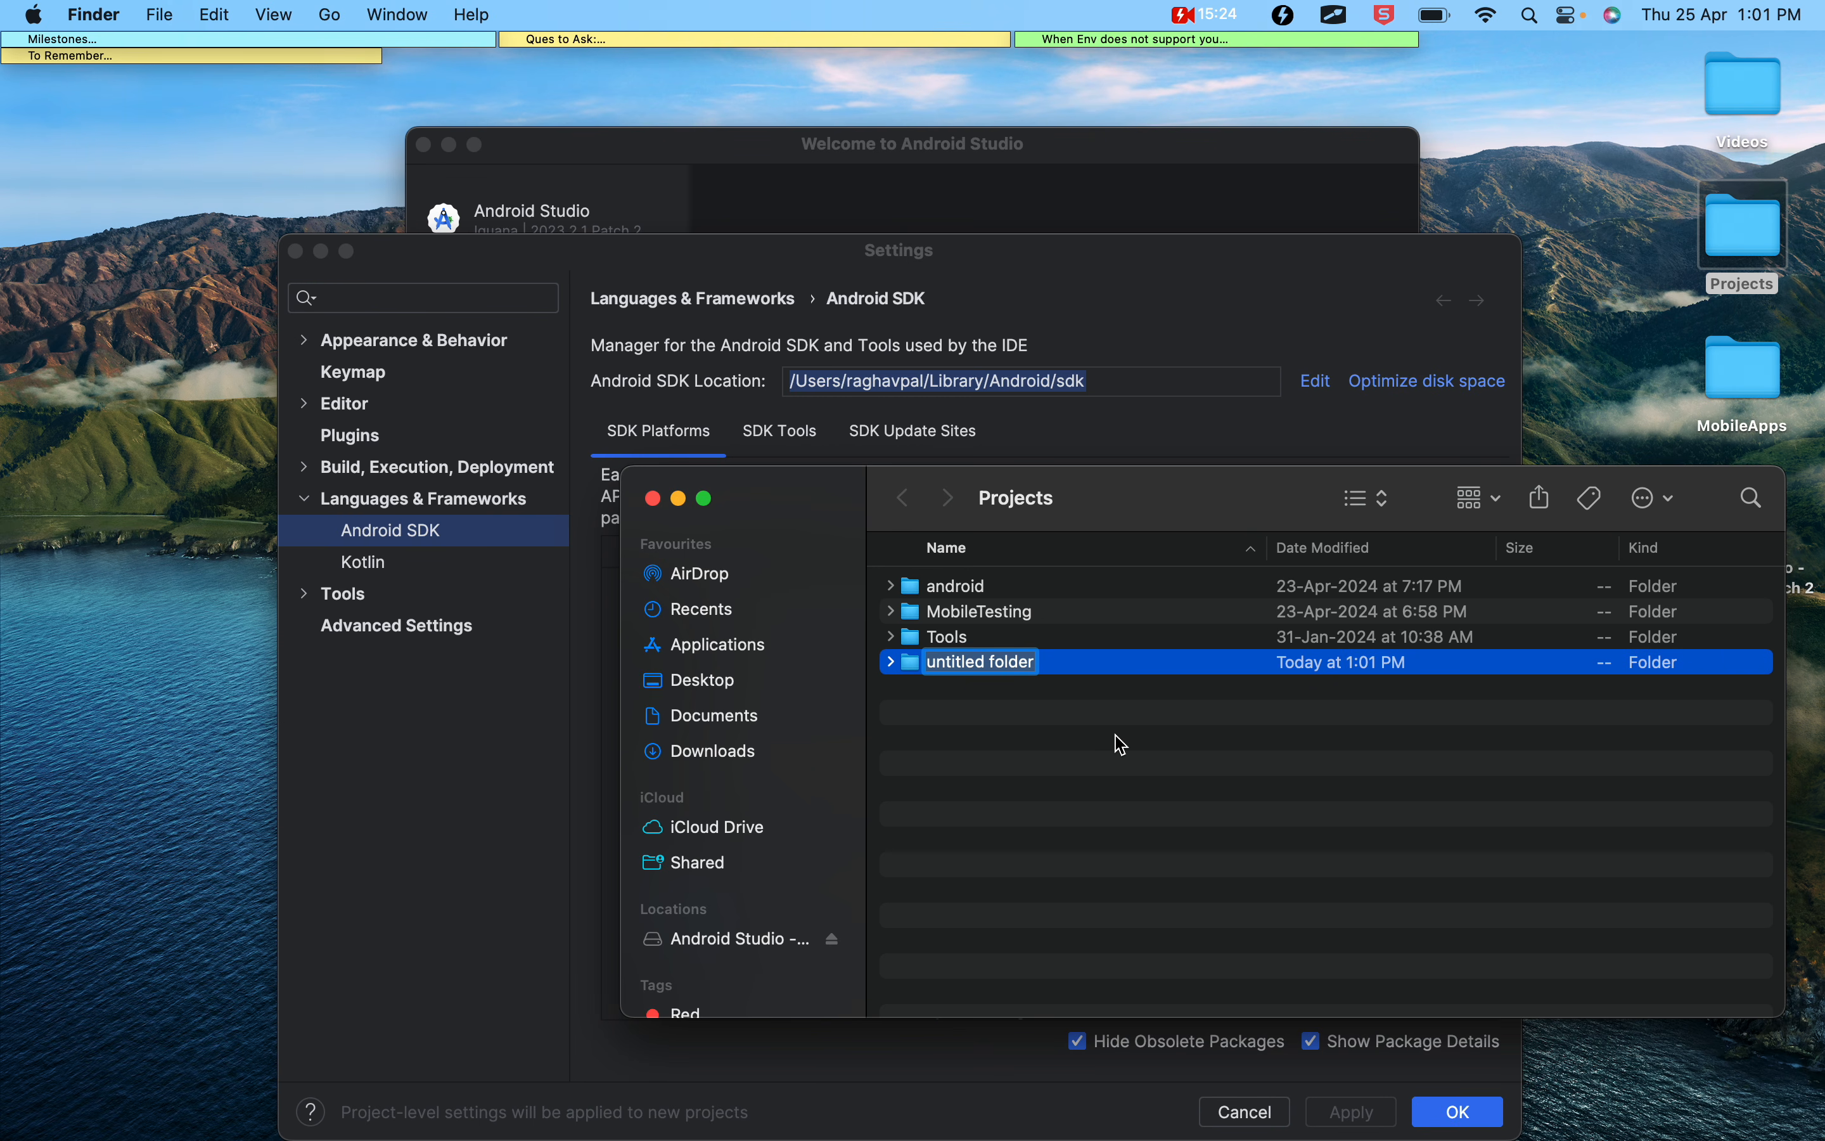
type("SDKTools")
key("Return")
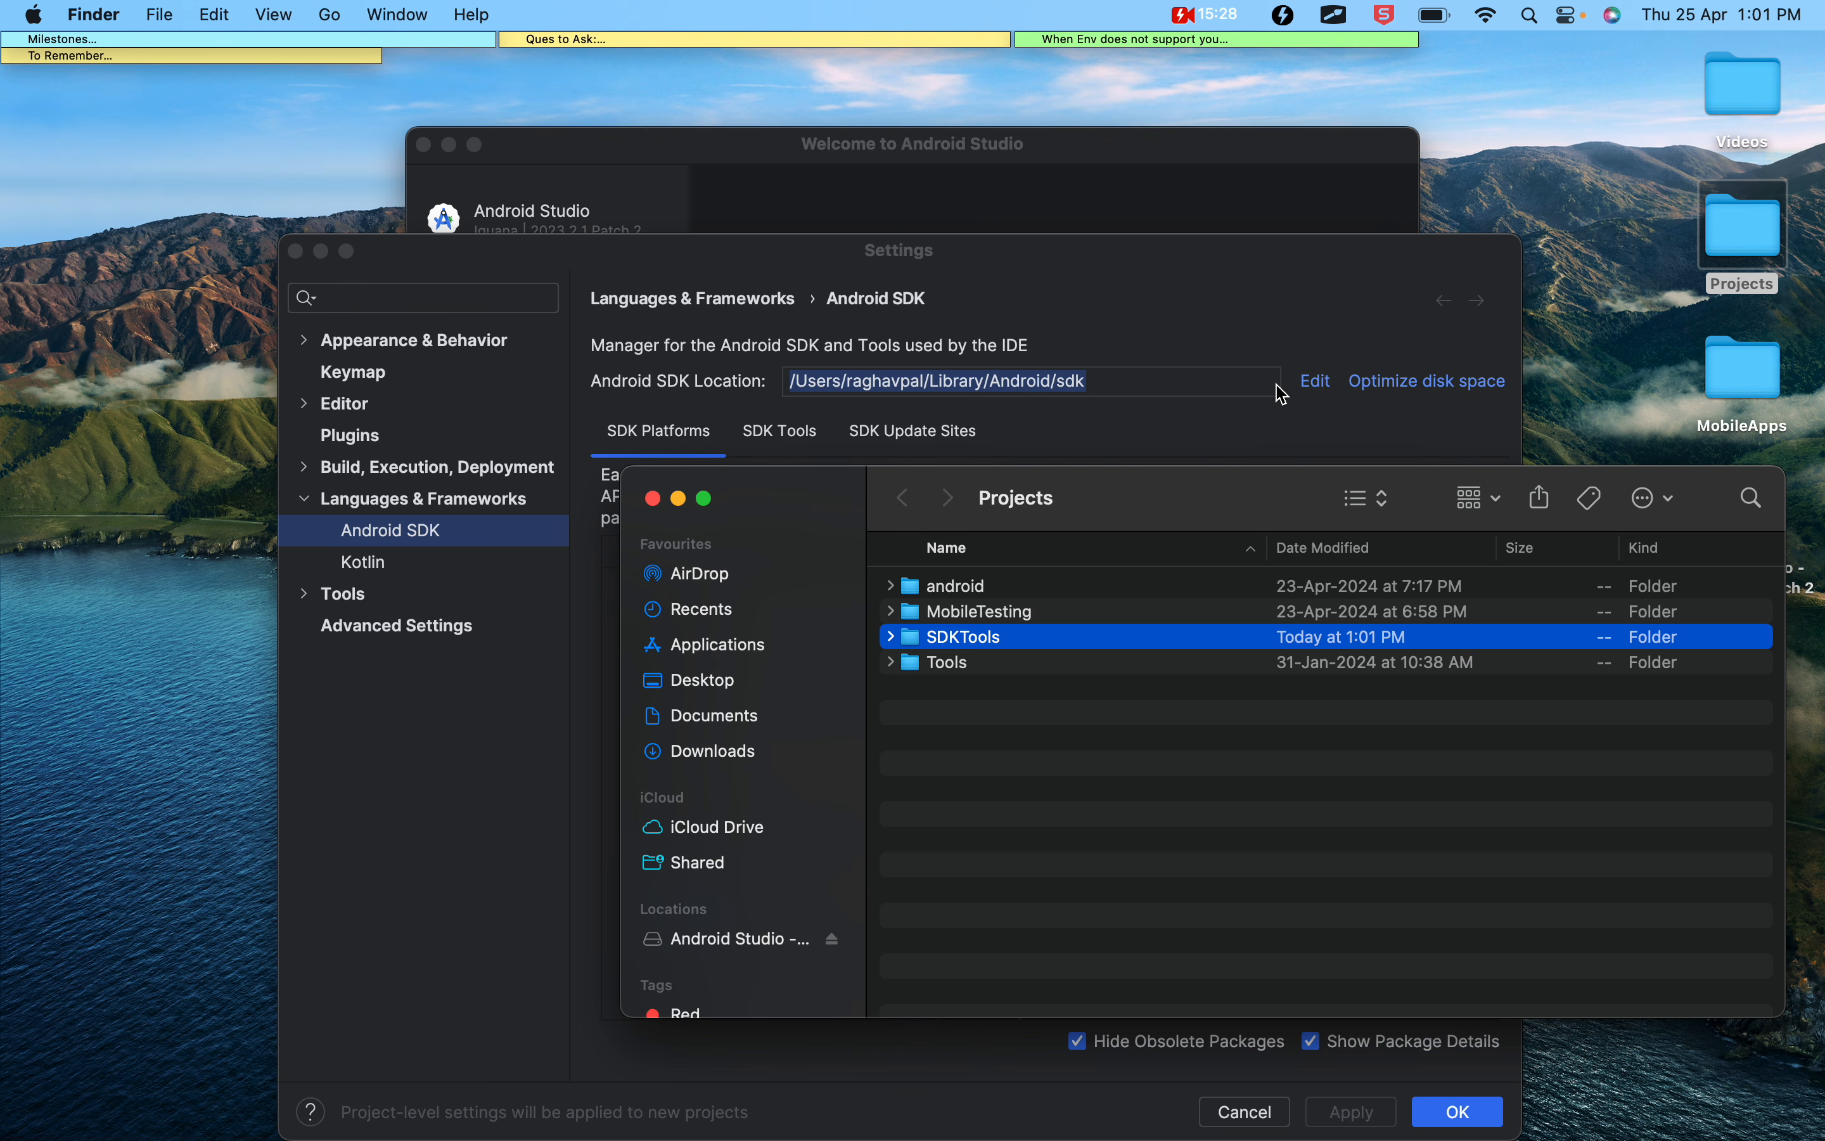
Edit the Android SDK location in Android Studio and choose the SDKTools folder under Desktop/Projects
left_click(1167, 446)
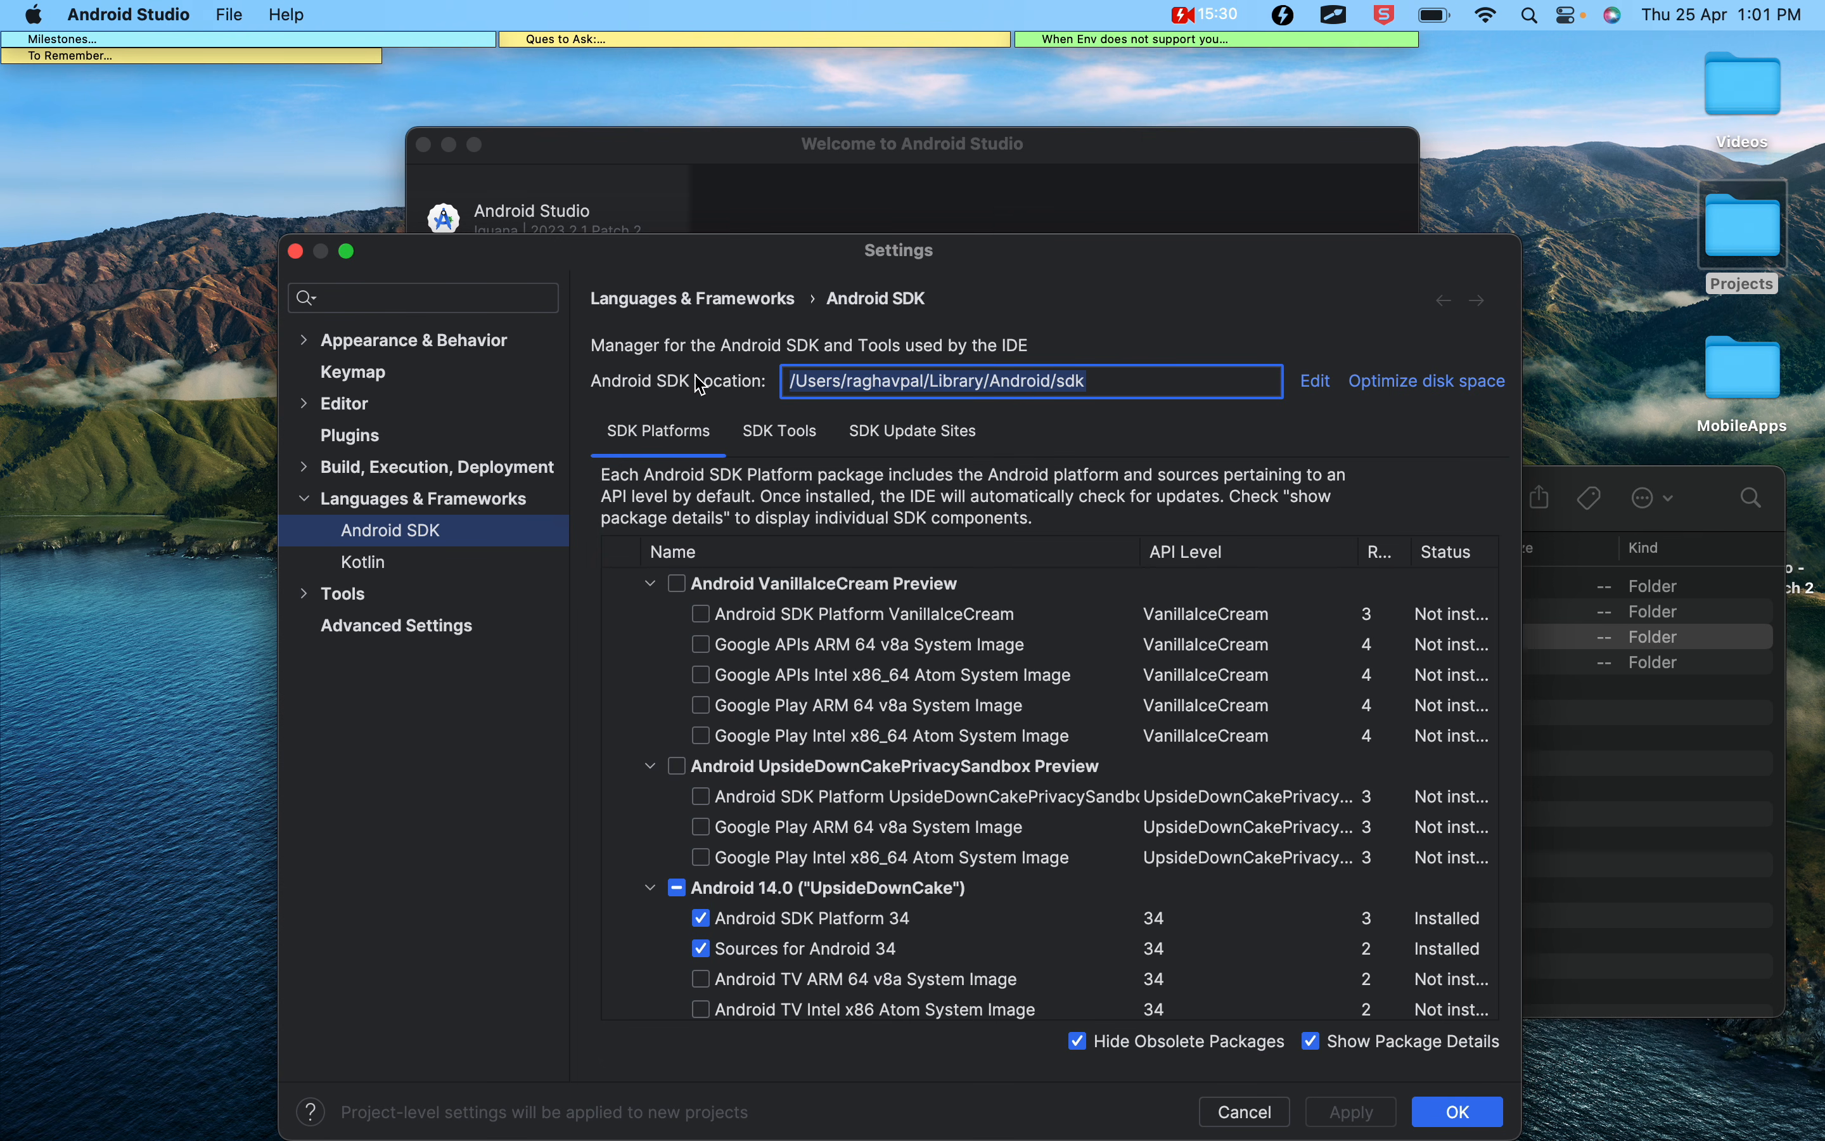
left_click(1313, 379)
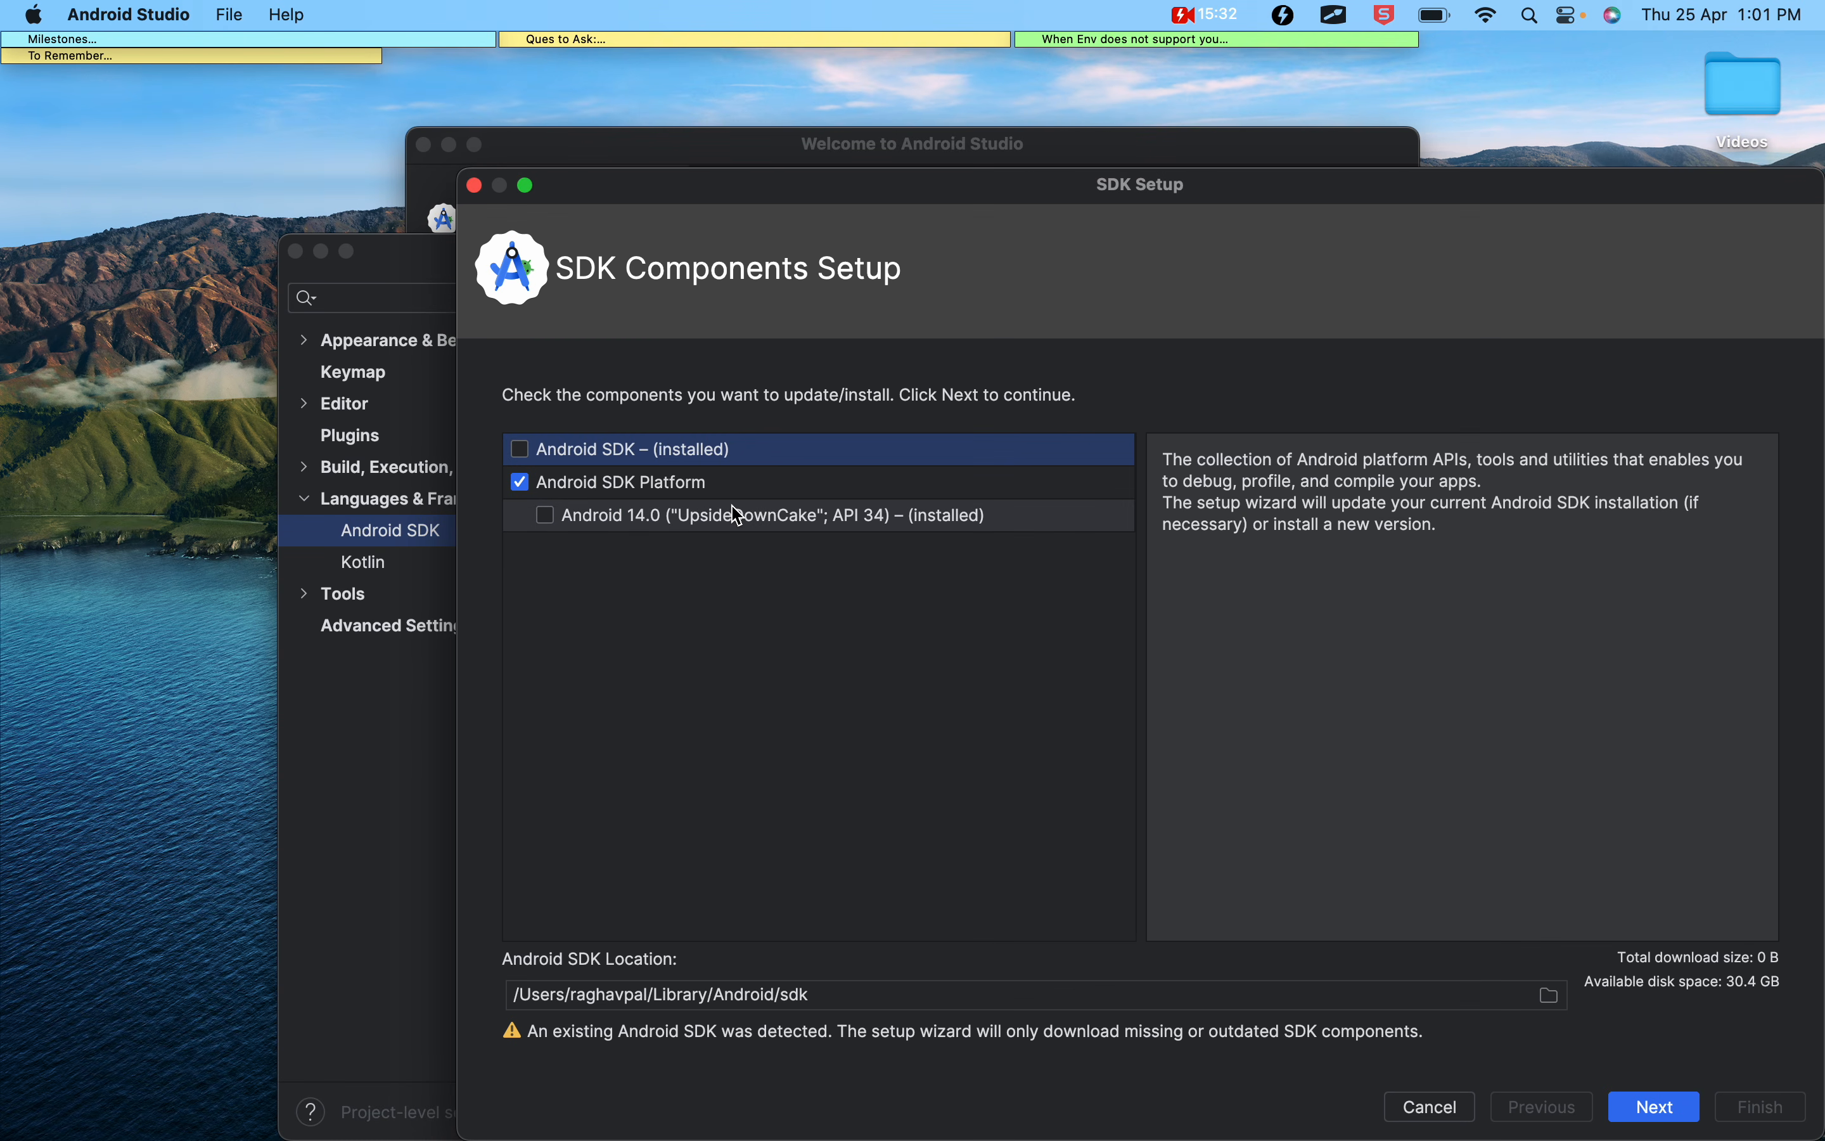
left_click(1556, 1000)
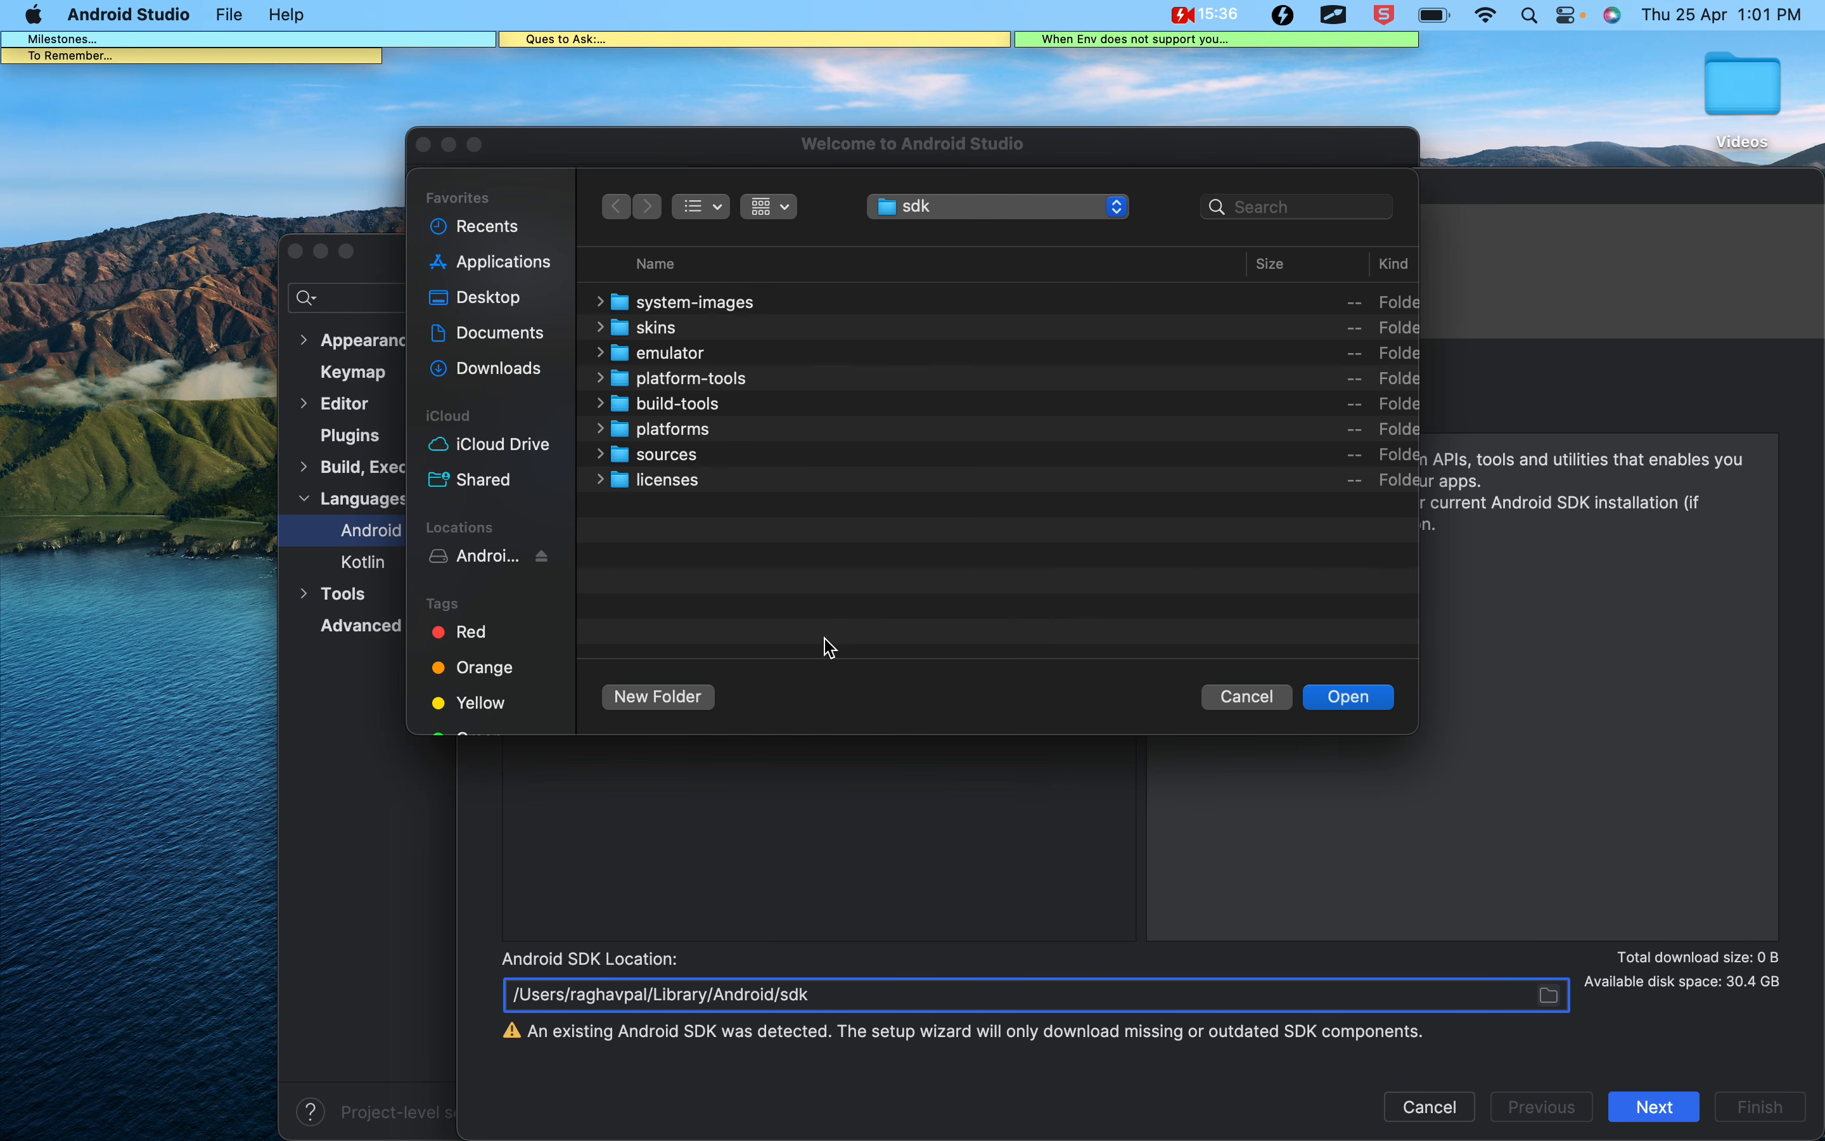
left_click(488, 296)
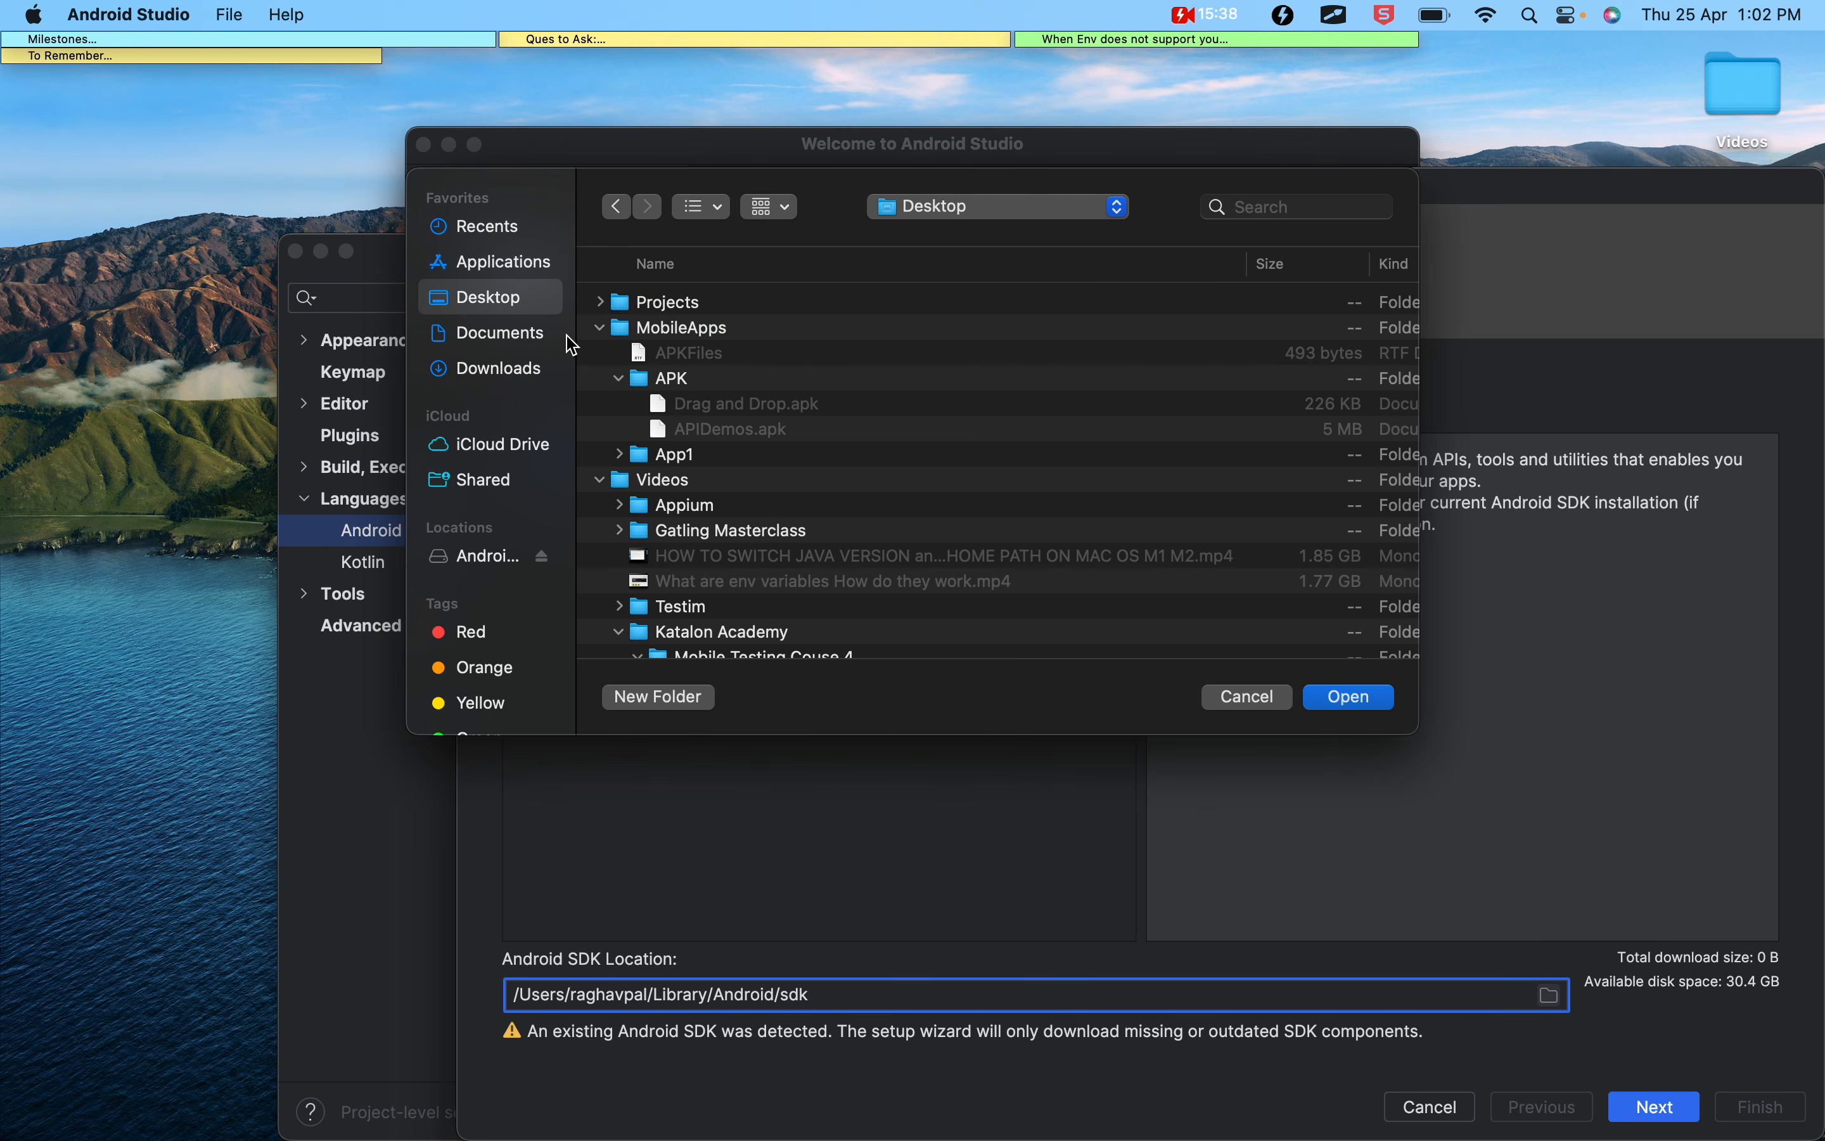
left_click(602, 325)
left_click(603, 302)
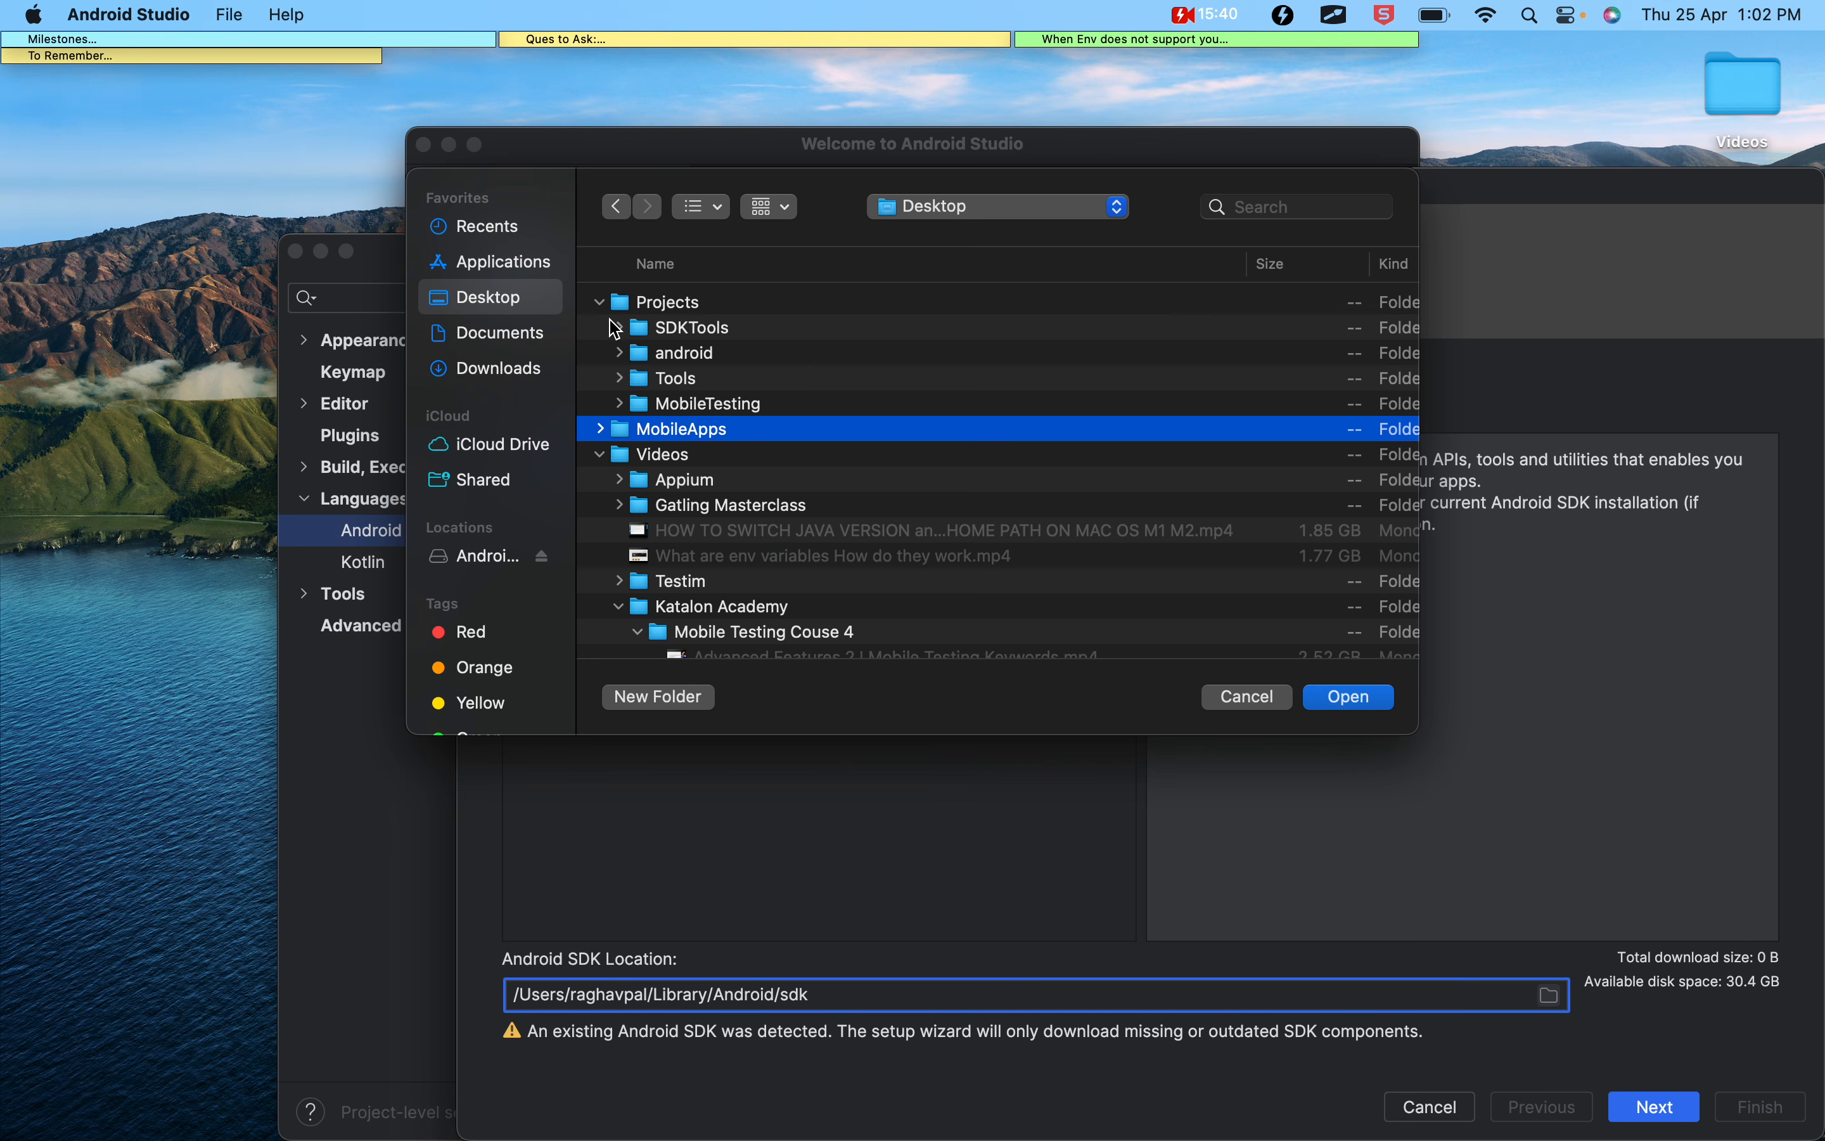
left_click(688, 328)
left_click(1350, 697)
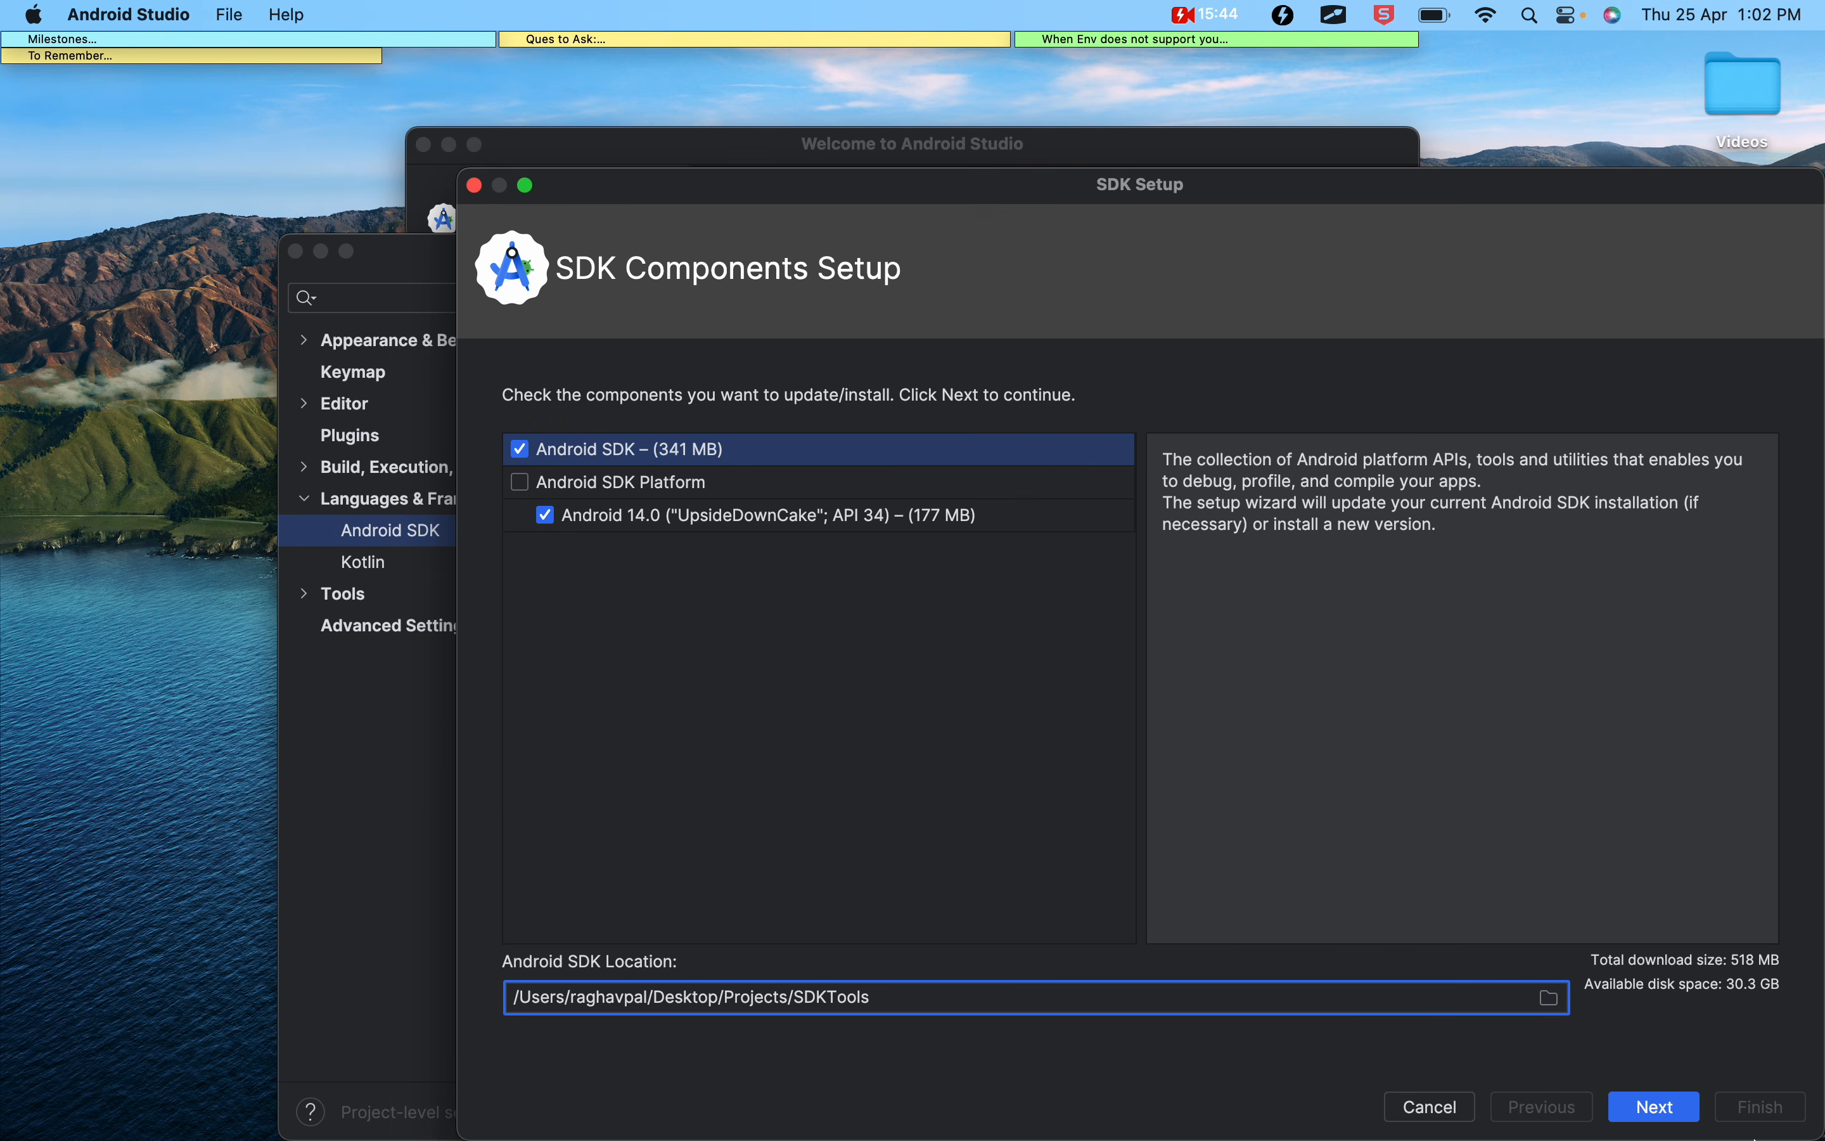
Continue past the components and settings summary, accept the android-sdk-license, and start installing the SDK components
left_click(1667, 1116)
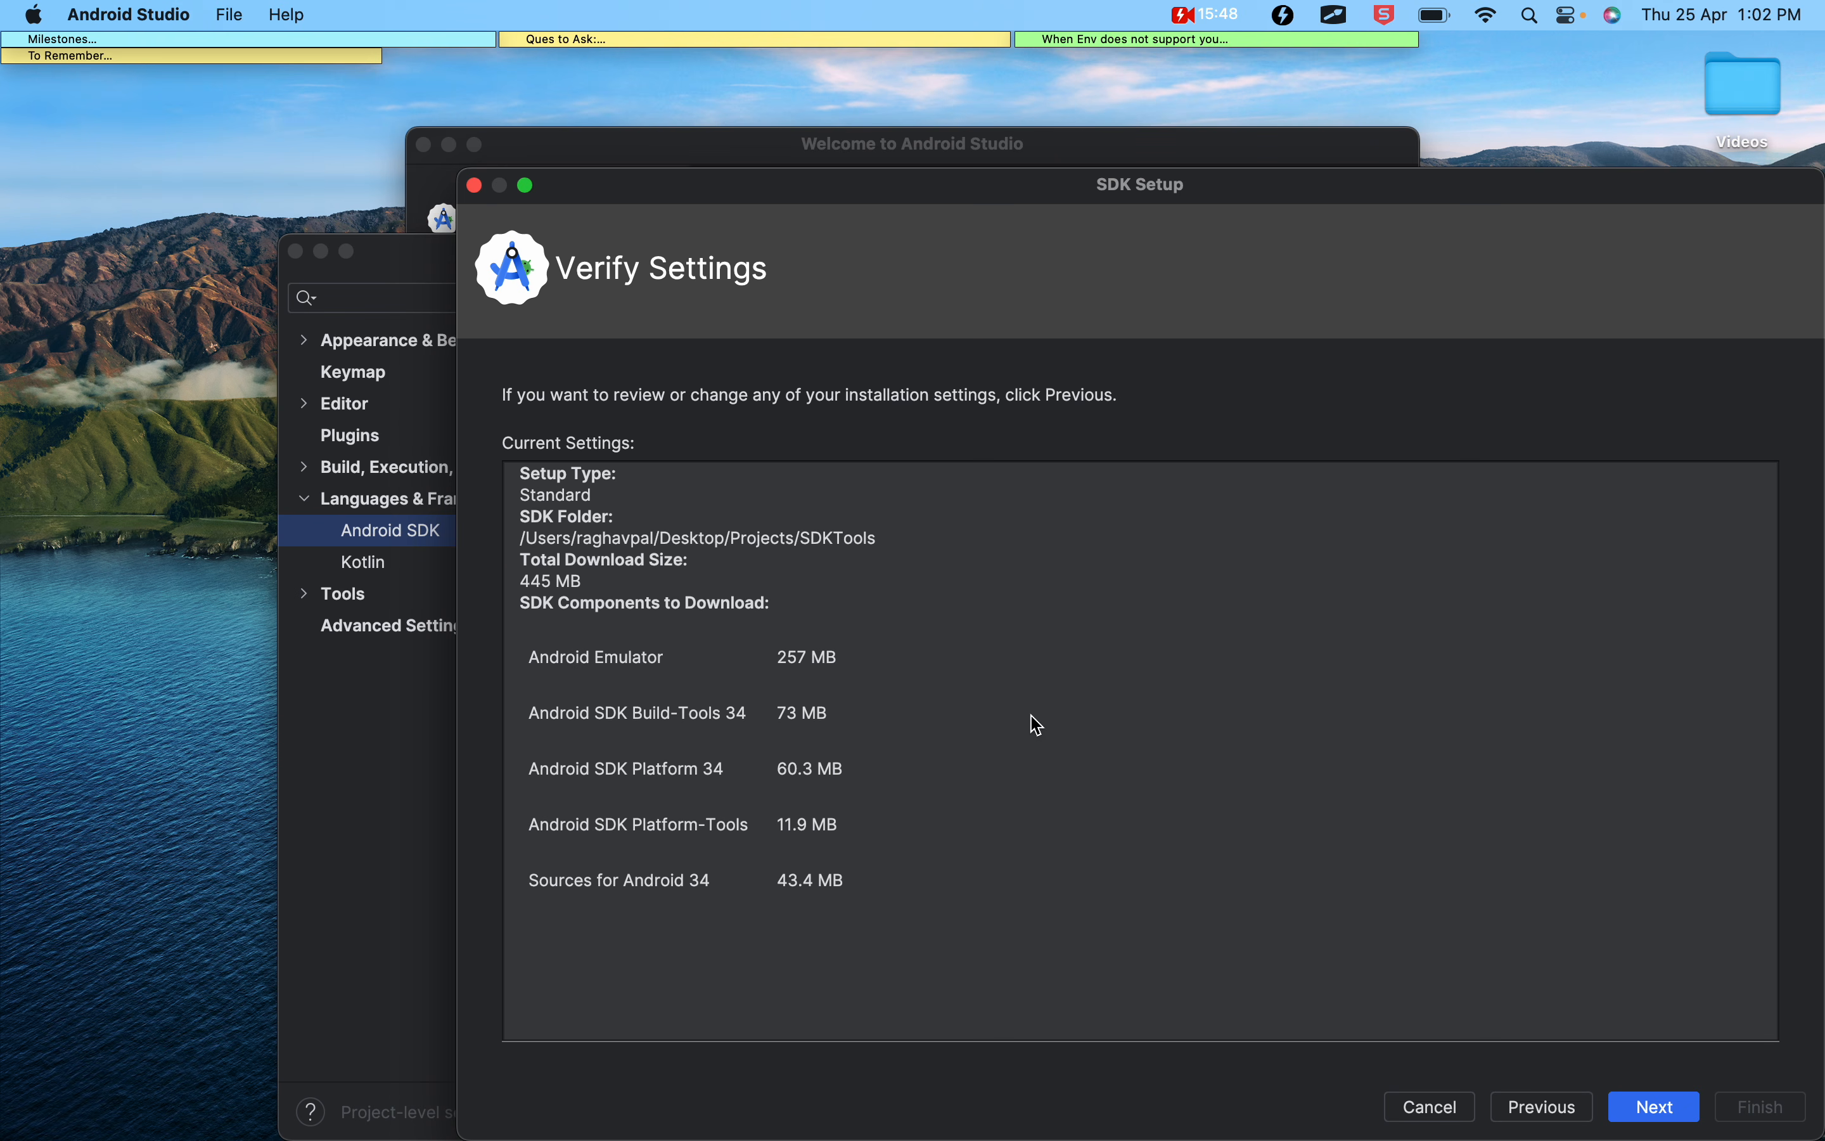
left_click(1664, 1116)
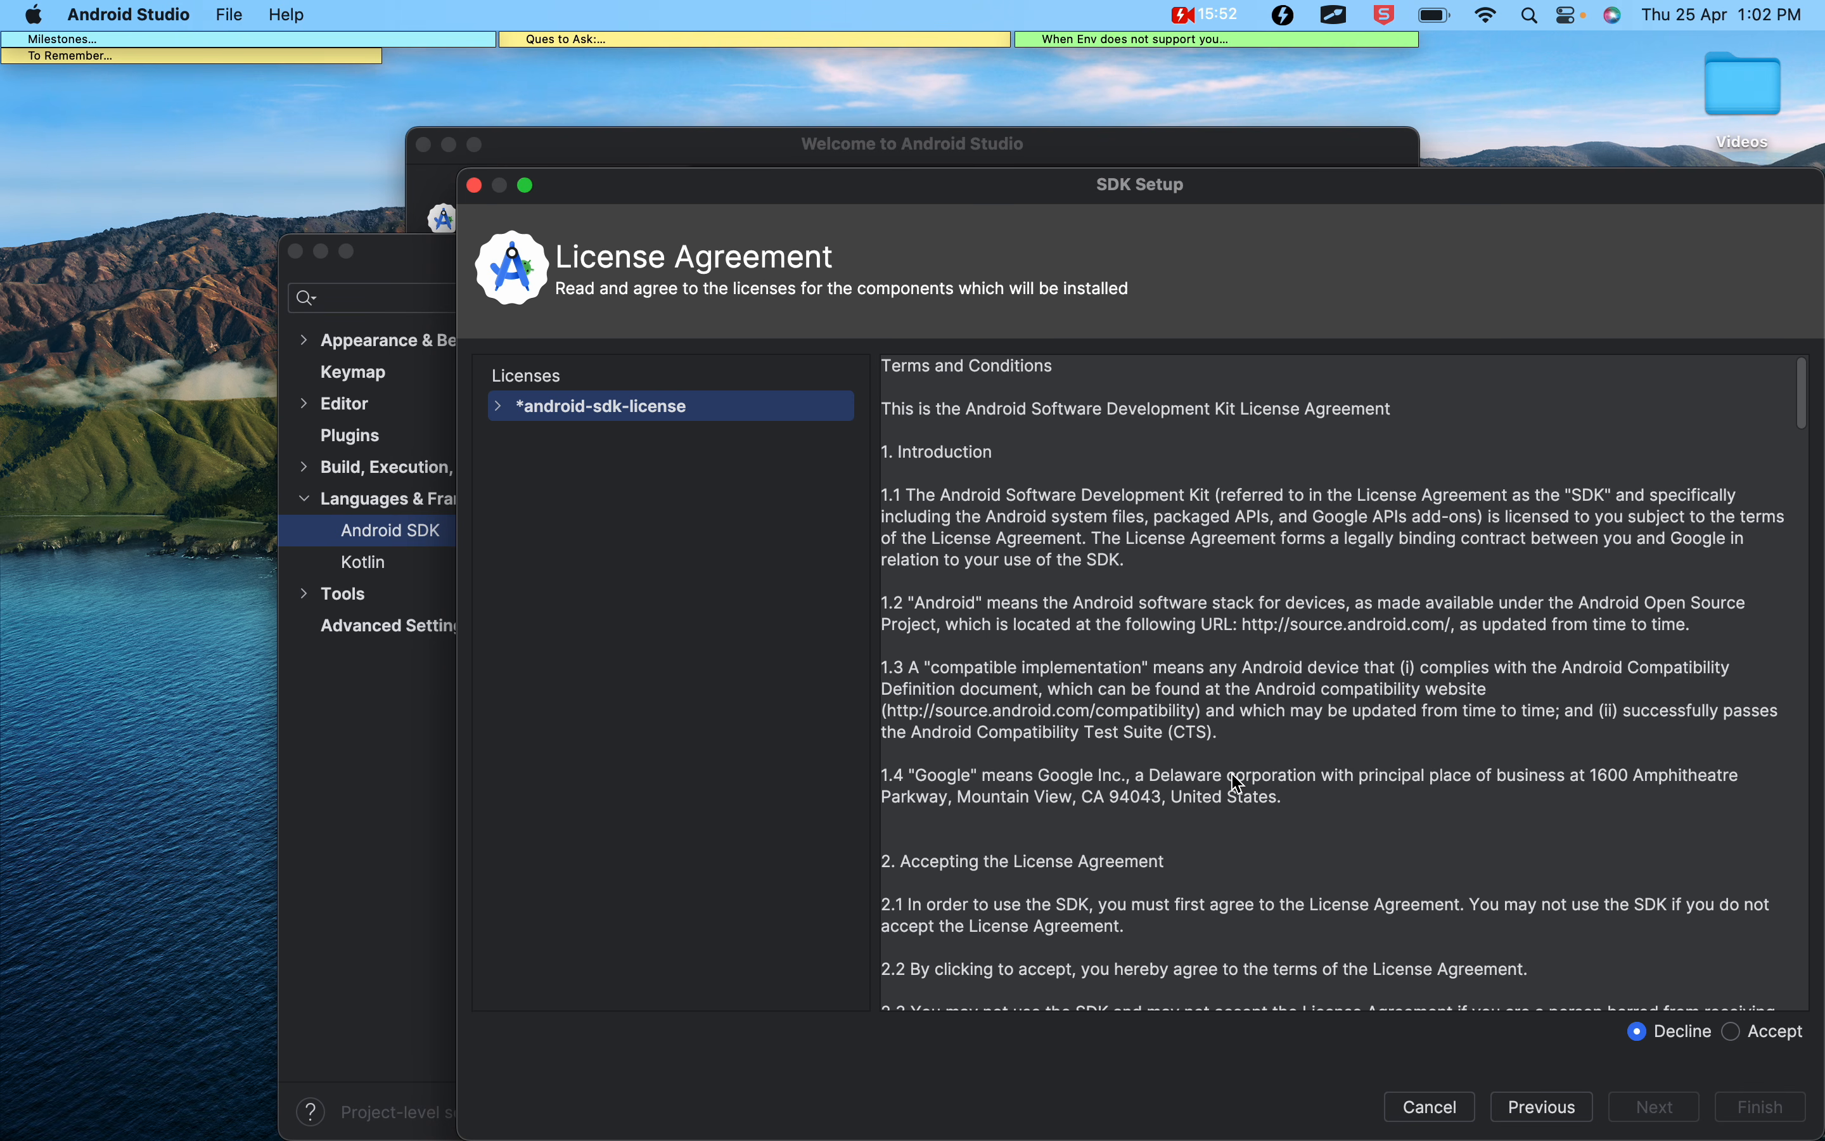
scroll(1239, 784, "down", 20)
left_click(1735, 1031)
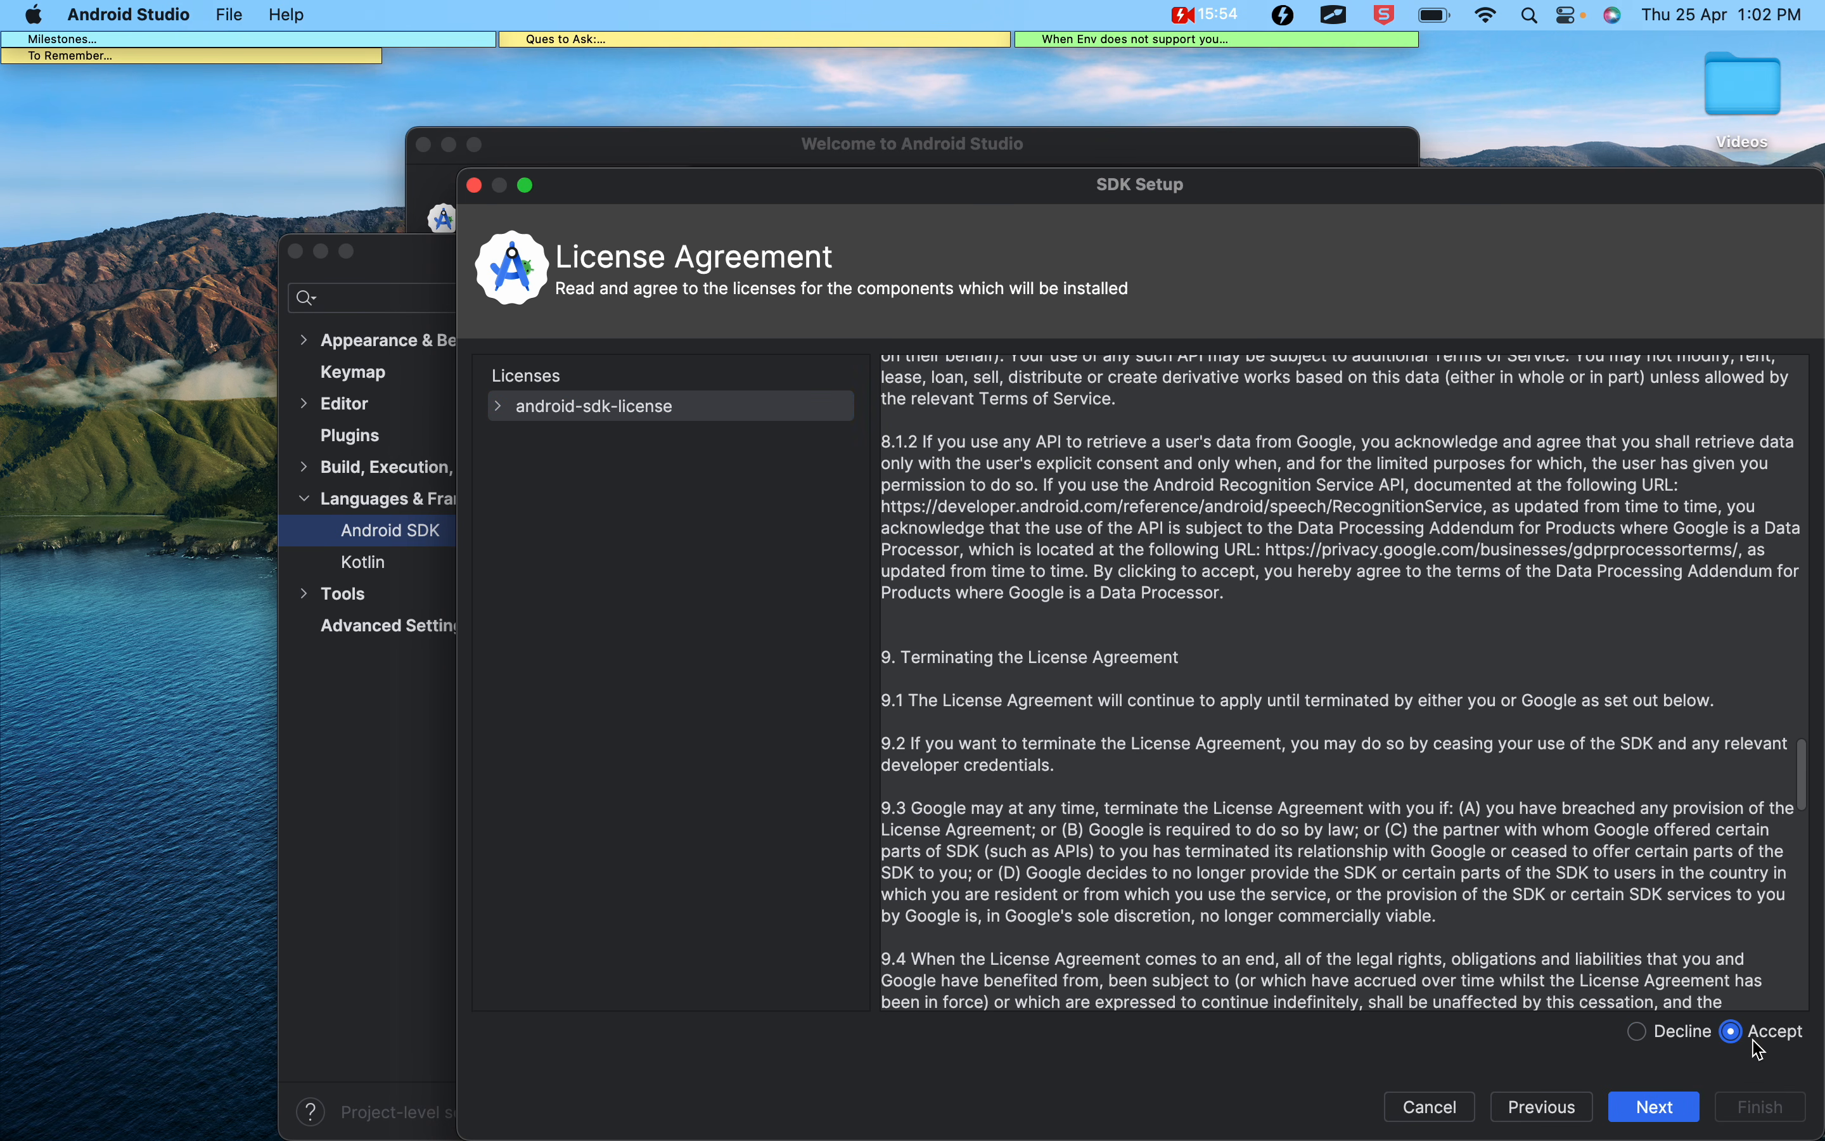
left_click(1659, 1108)
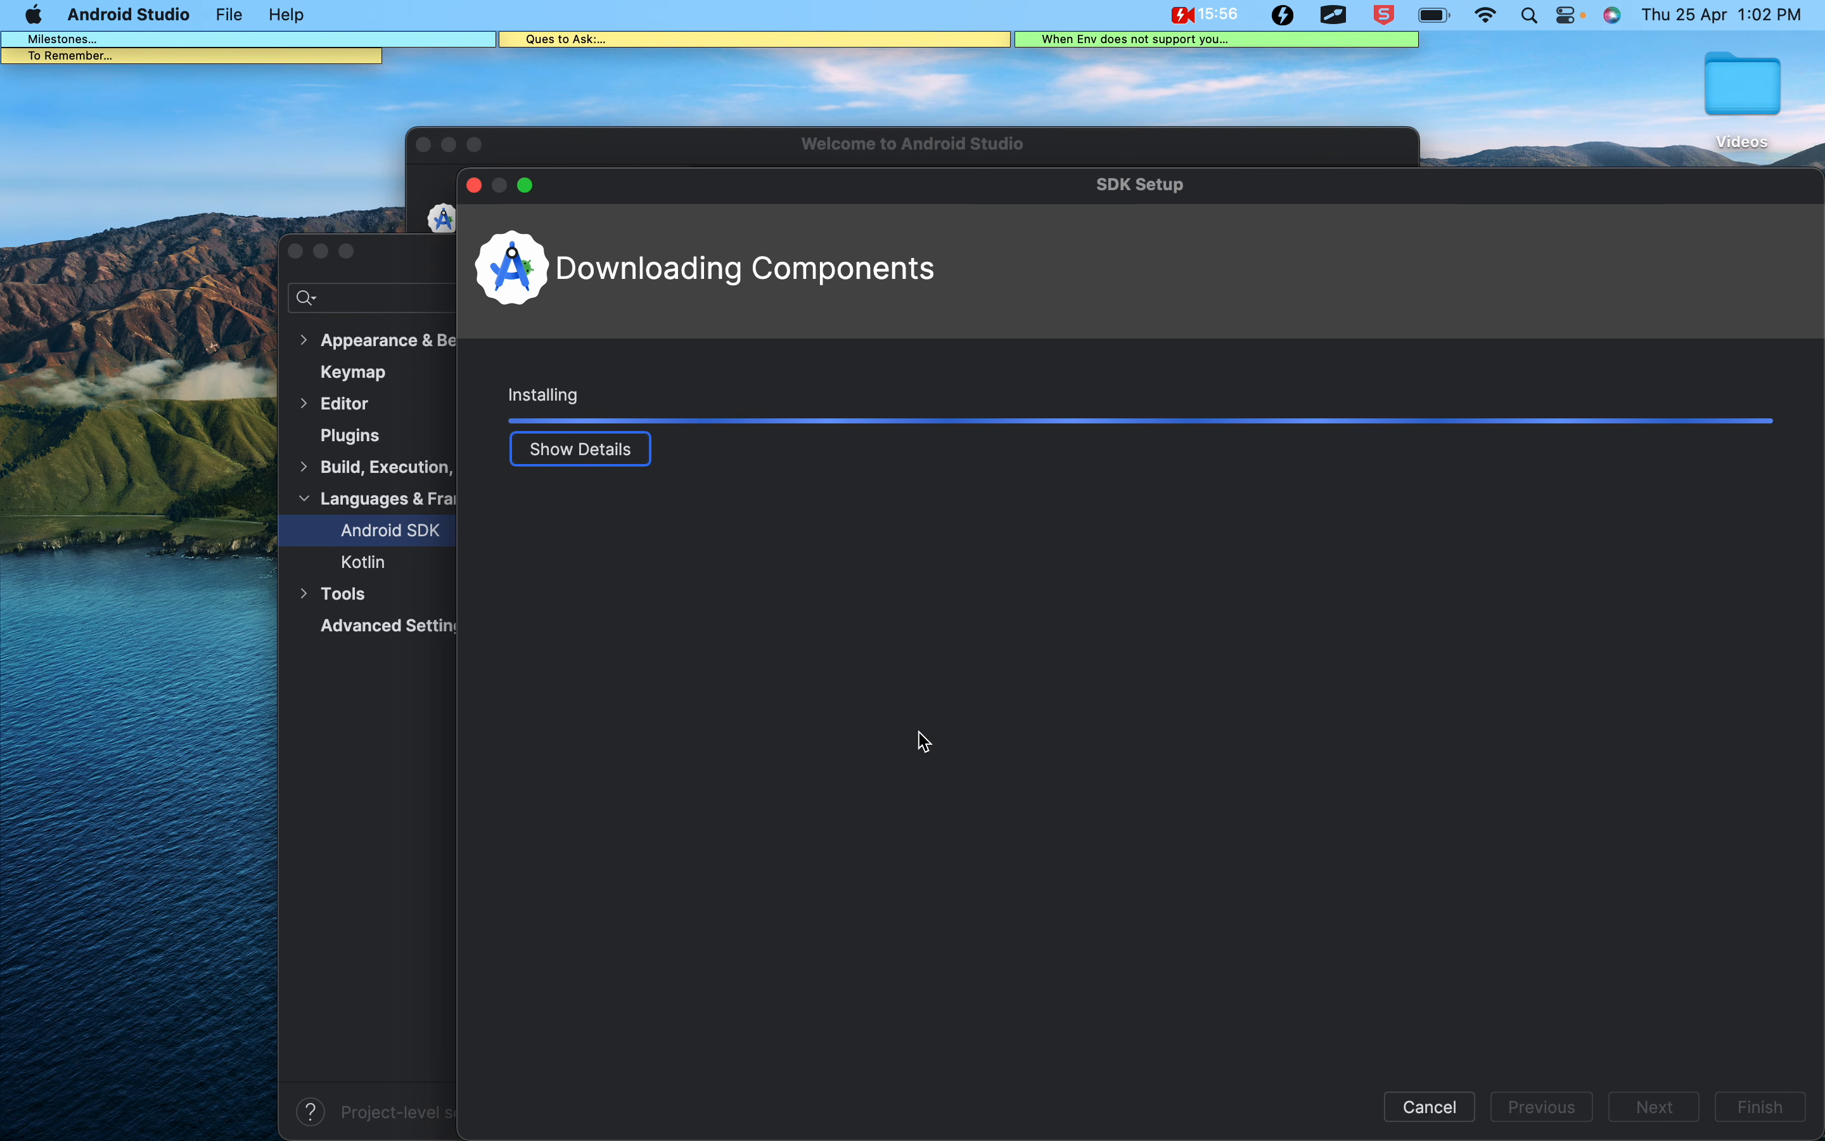
Open the SDKTools folder inside Projects in Finder, shown as icons, and check which component folders have been downloaded
left_click_drag(1039, 197, 767, 198)
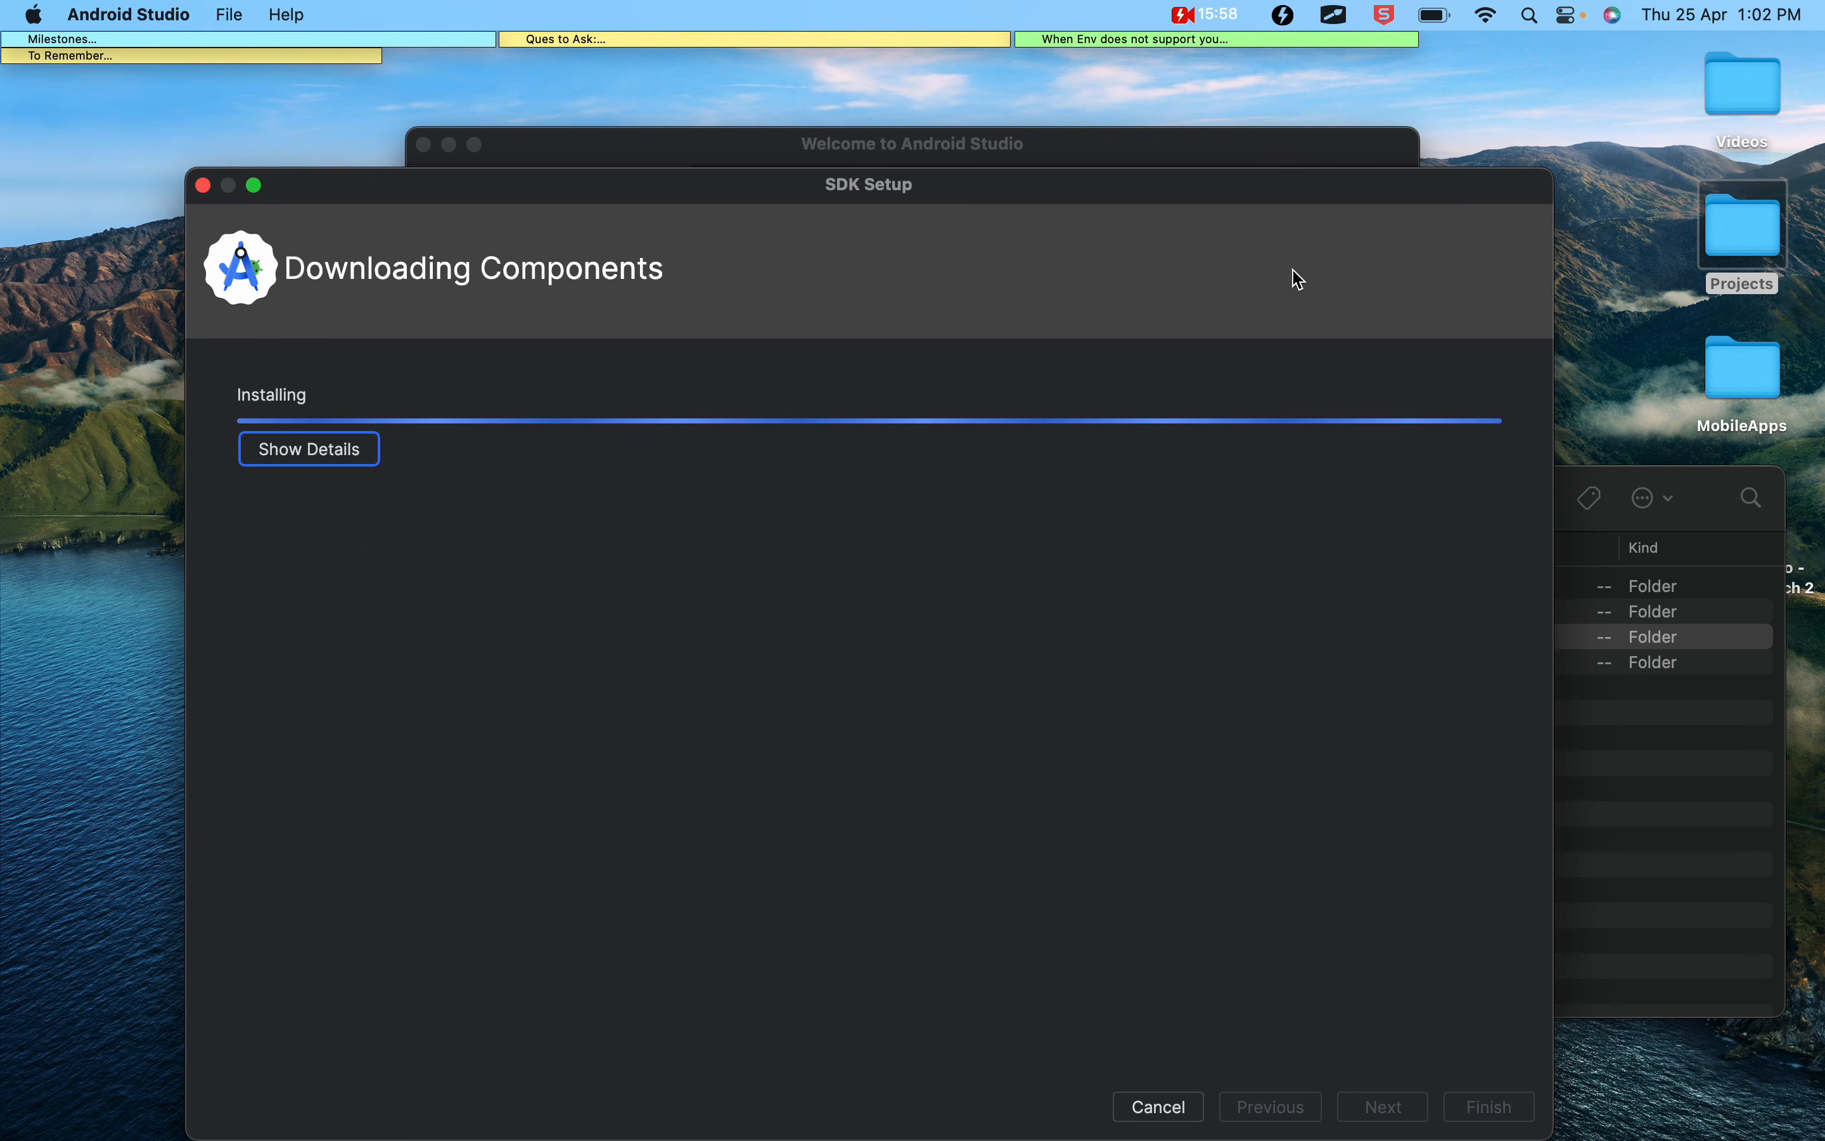
double_click(1735, 230)
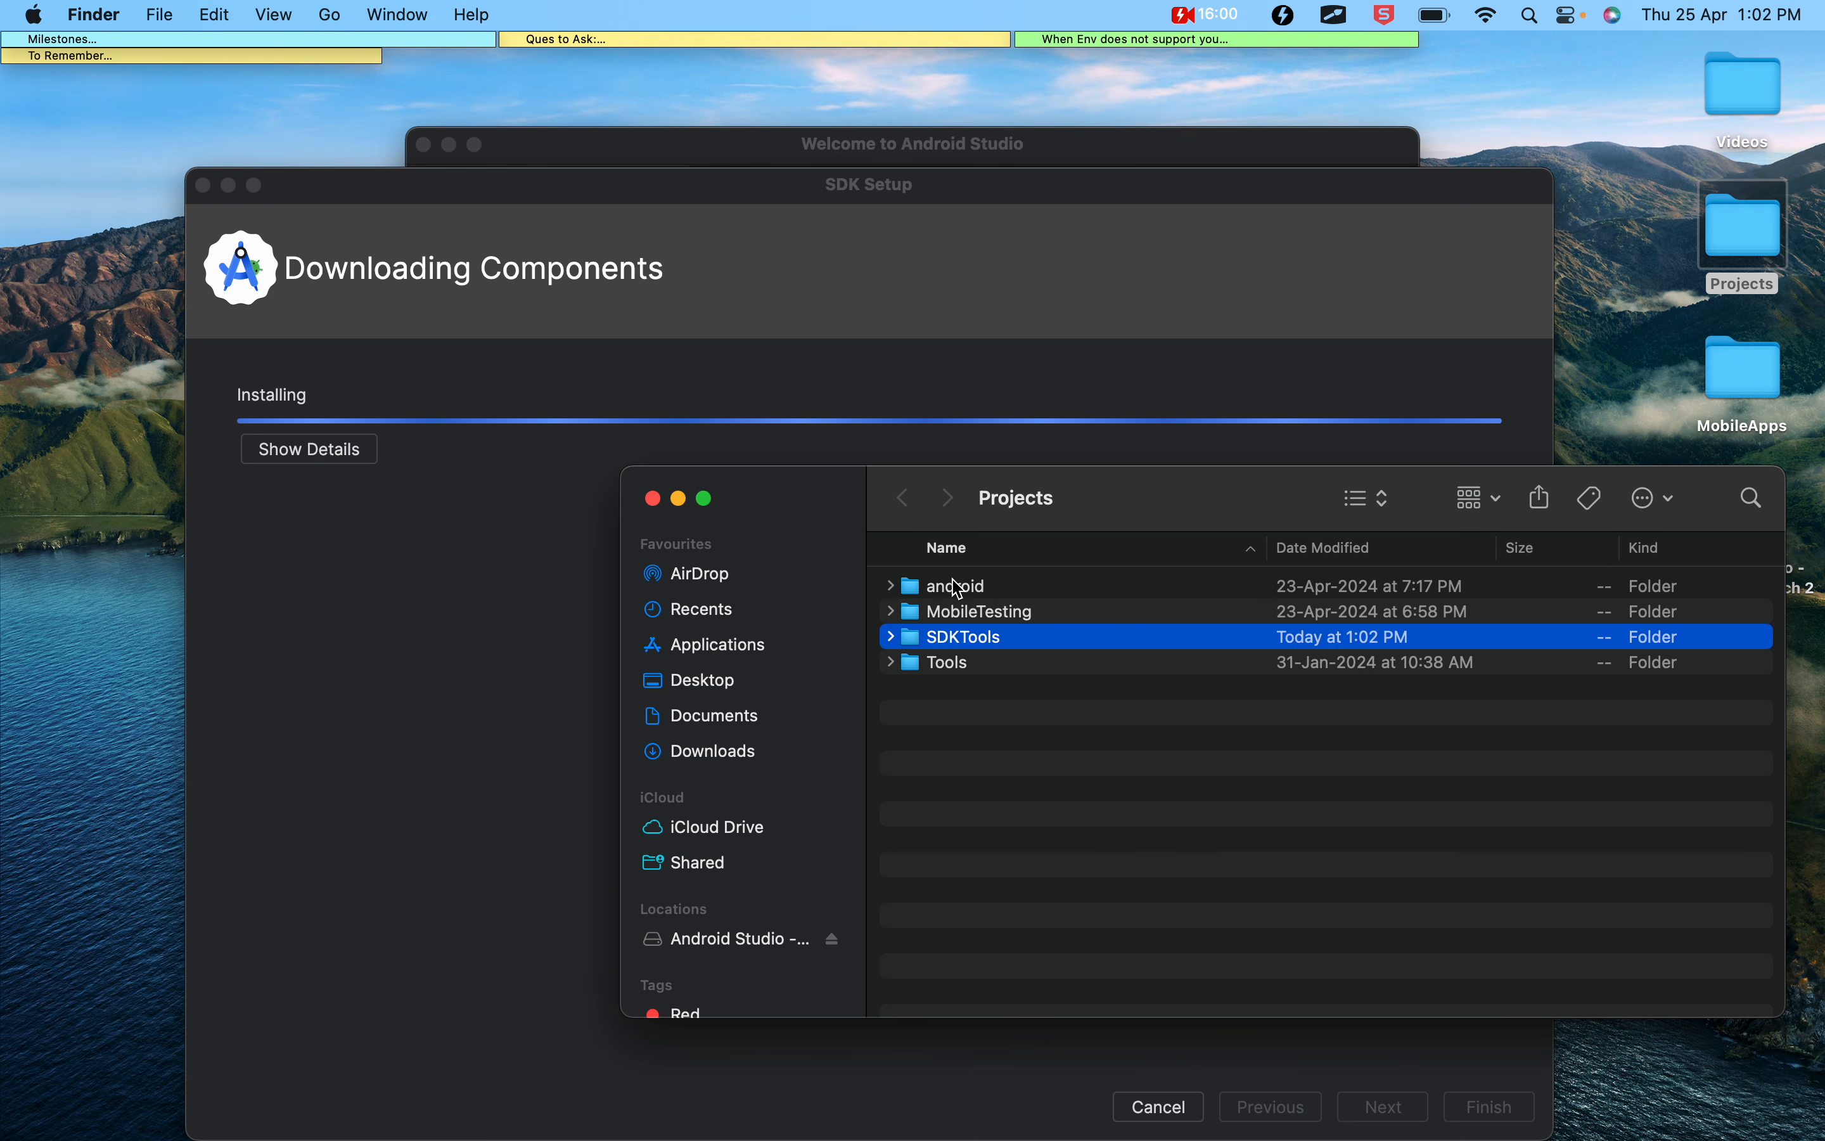
key("Right")
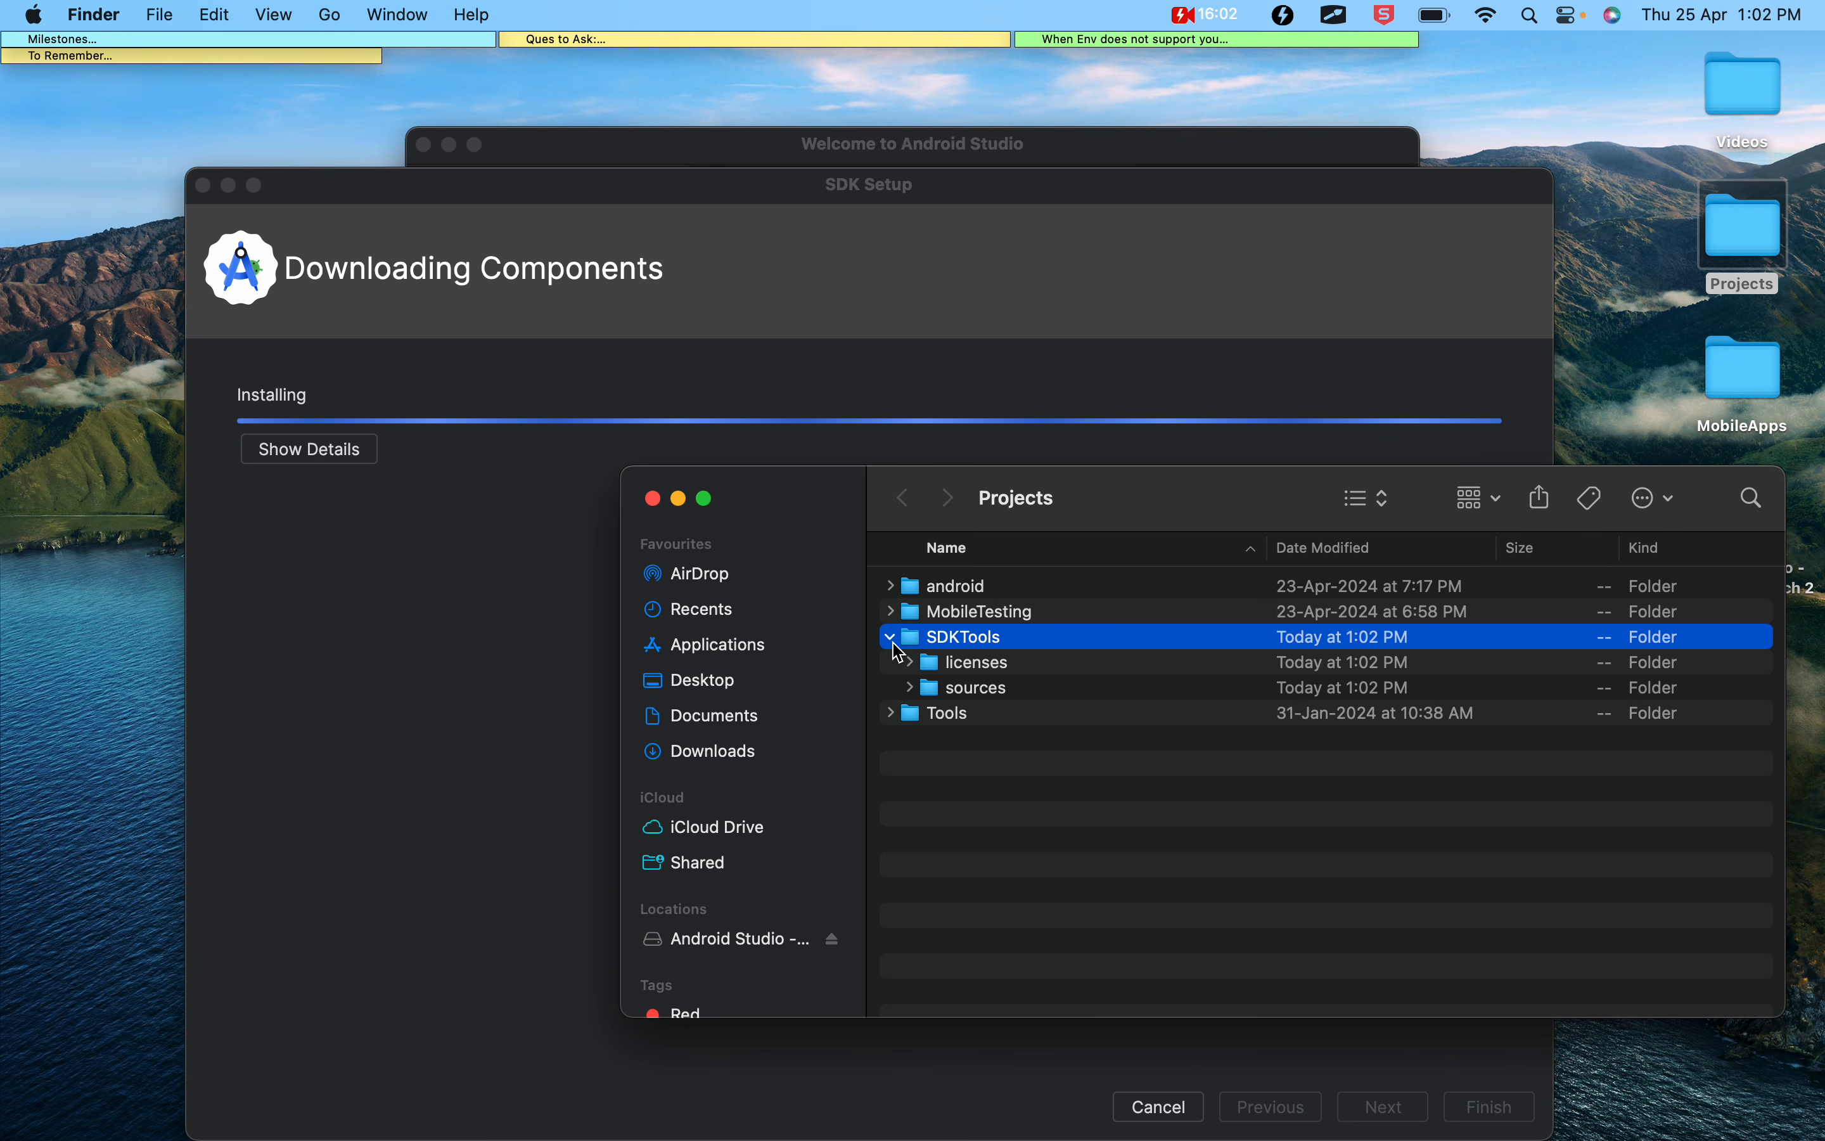
left_click(1386, 499)
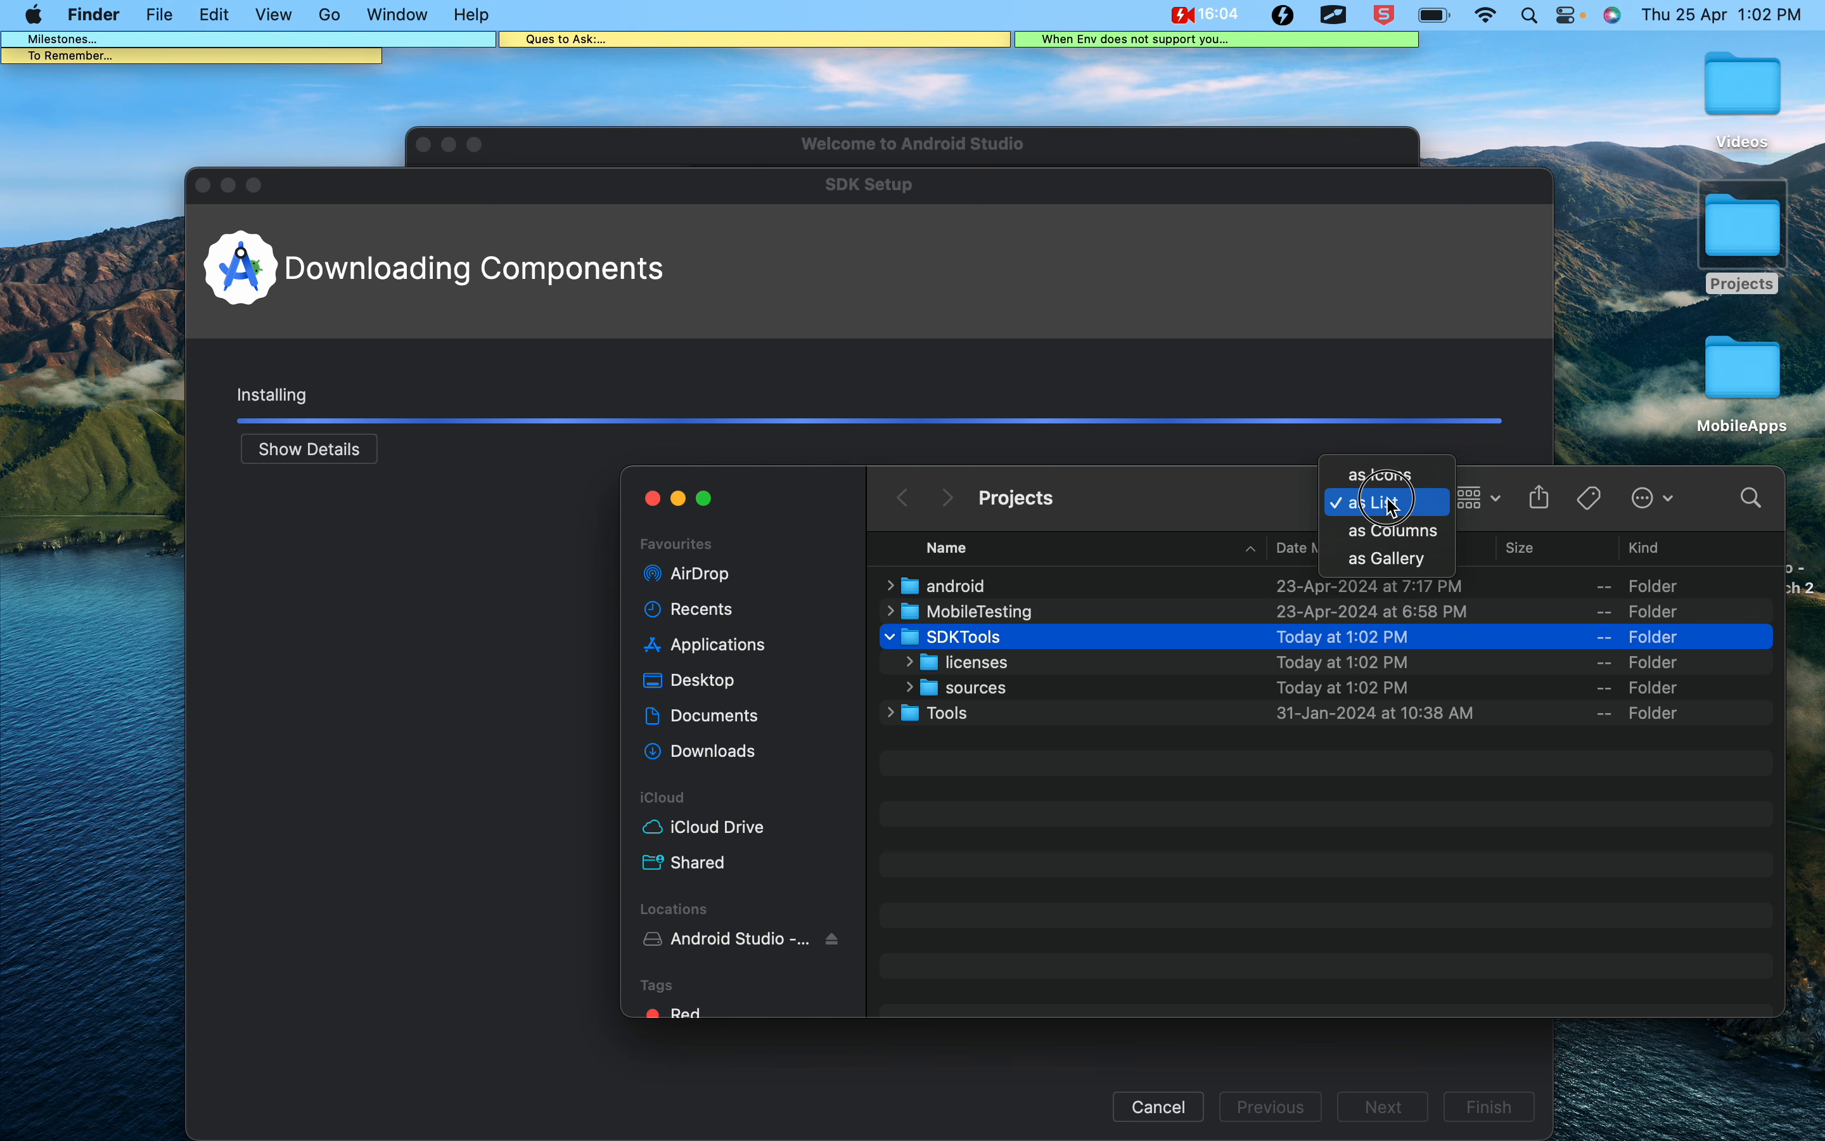
left_click(1386, 474)
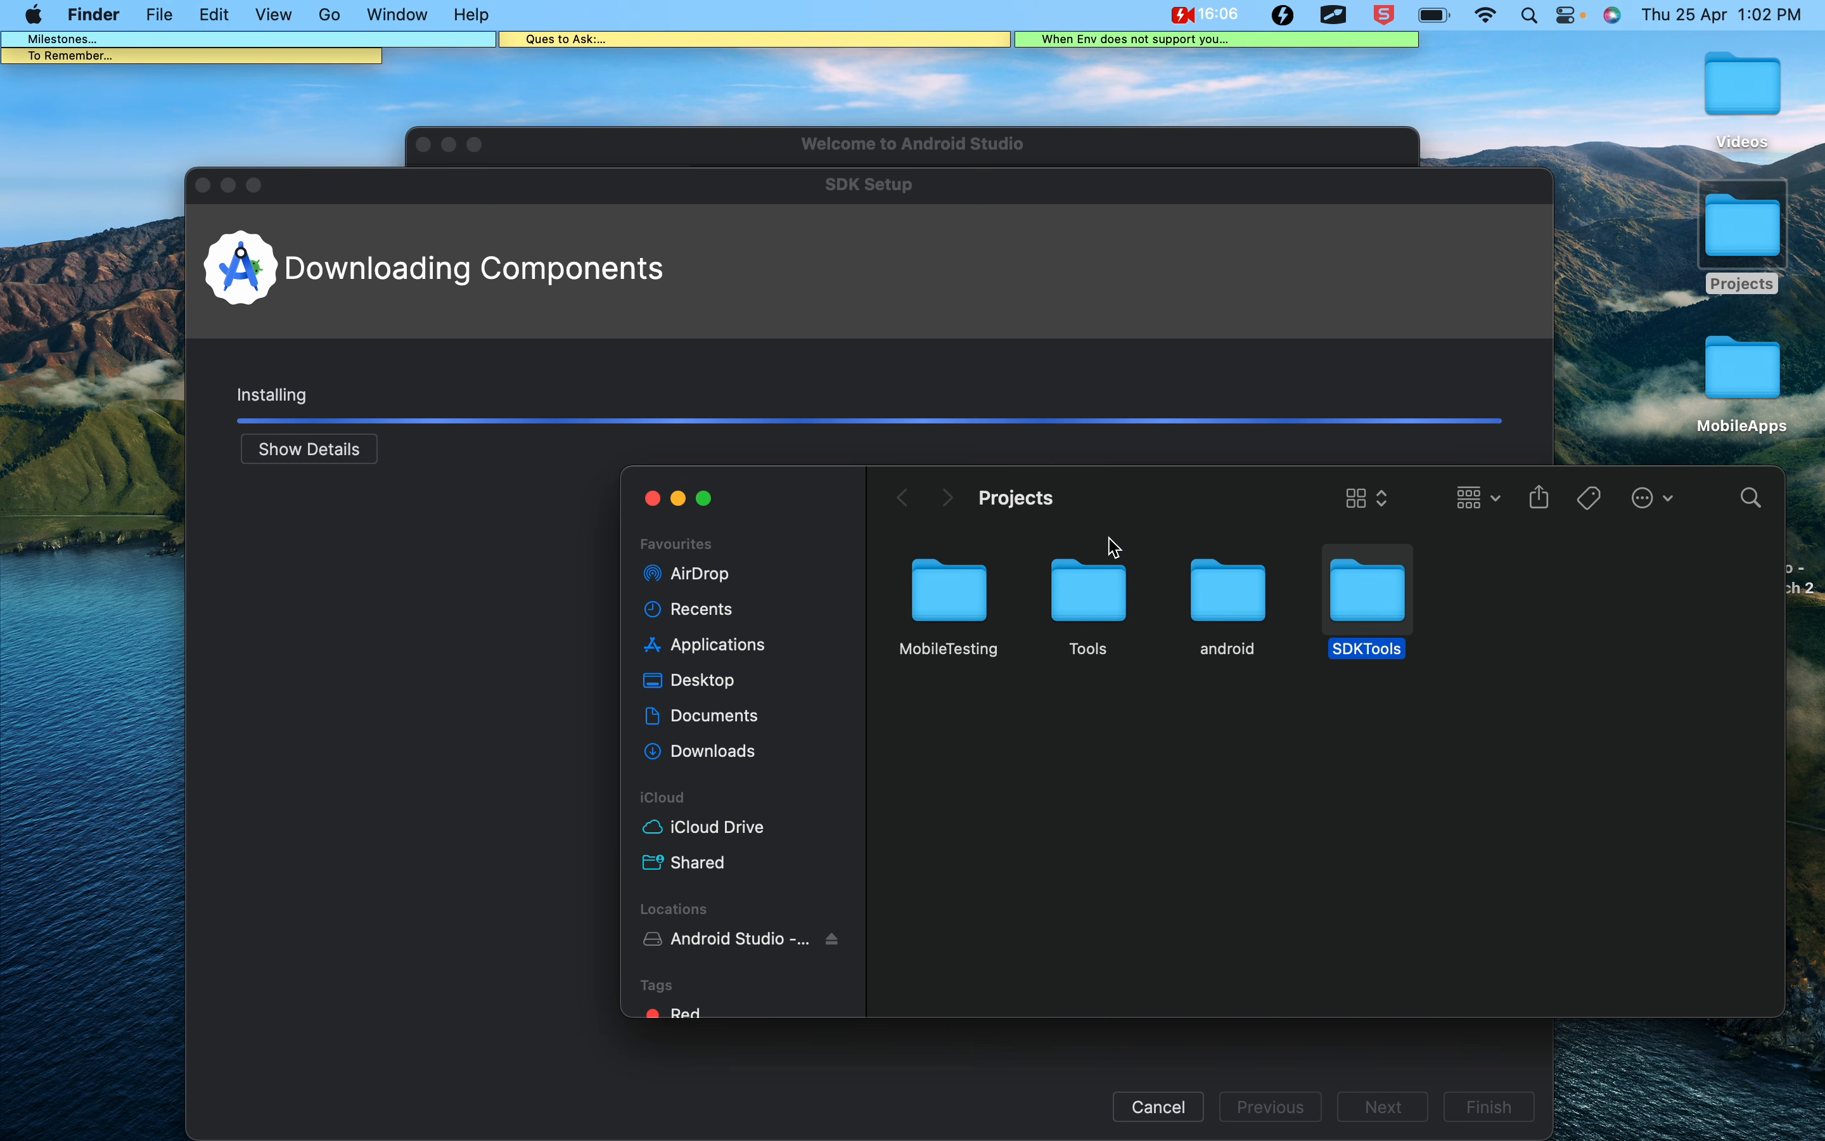
double_click(1369, 607)
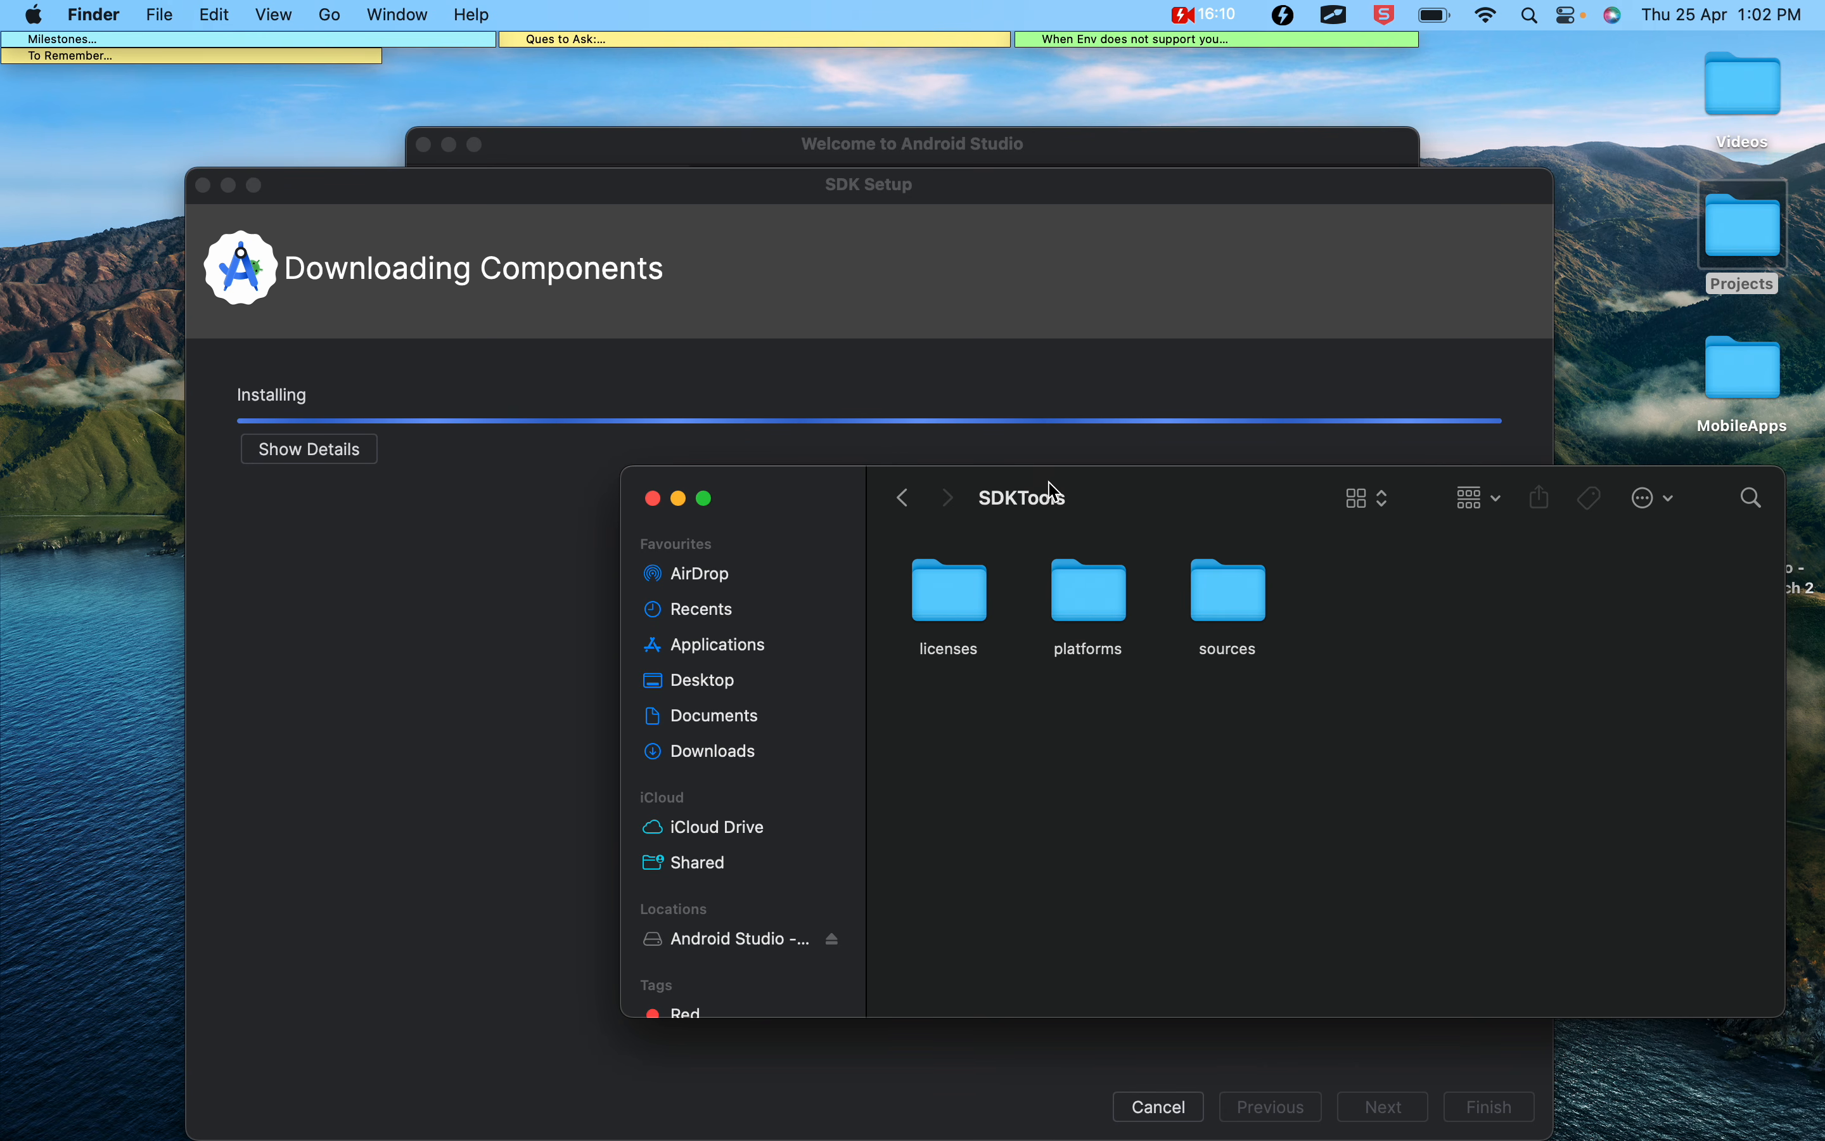
left_click_drag(1062, 492, 1184, 491)
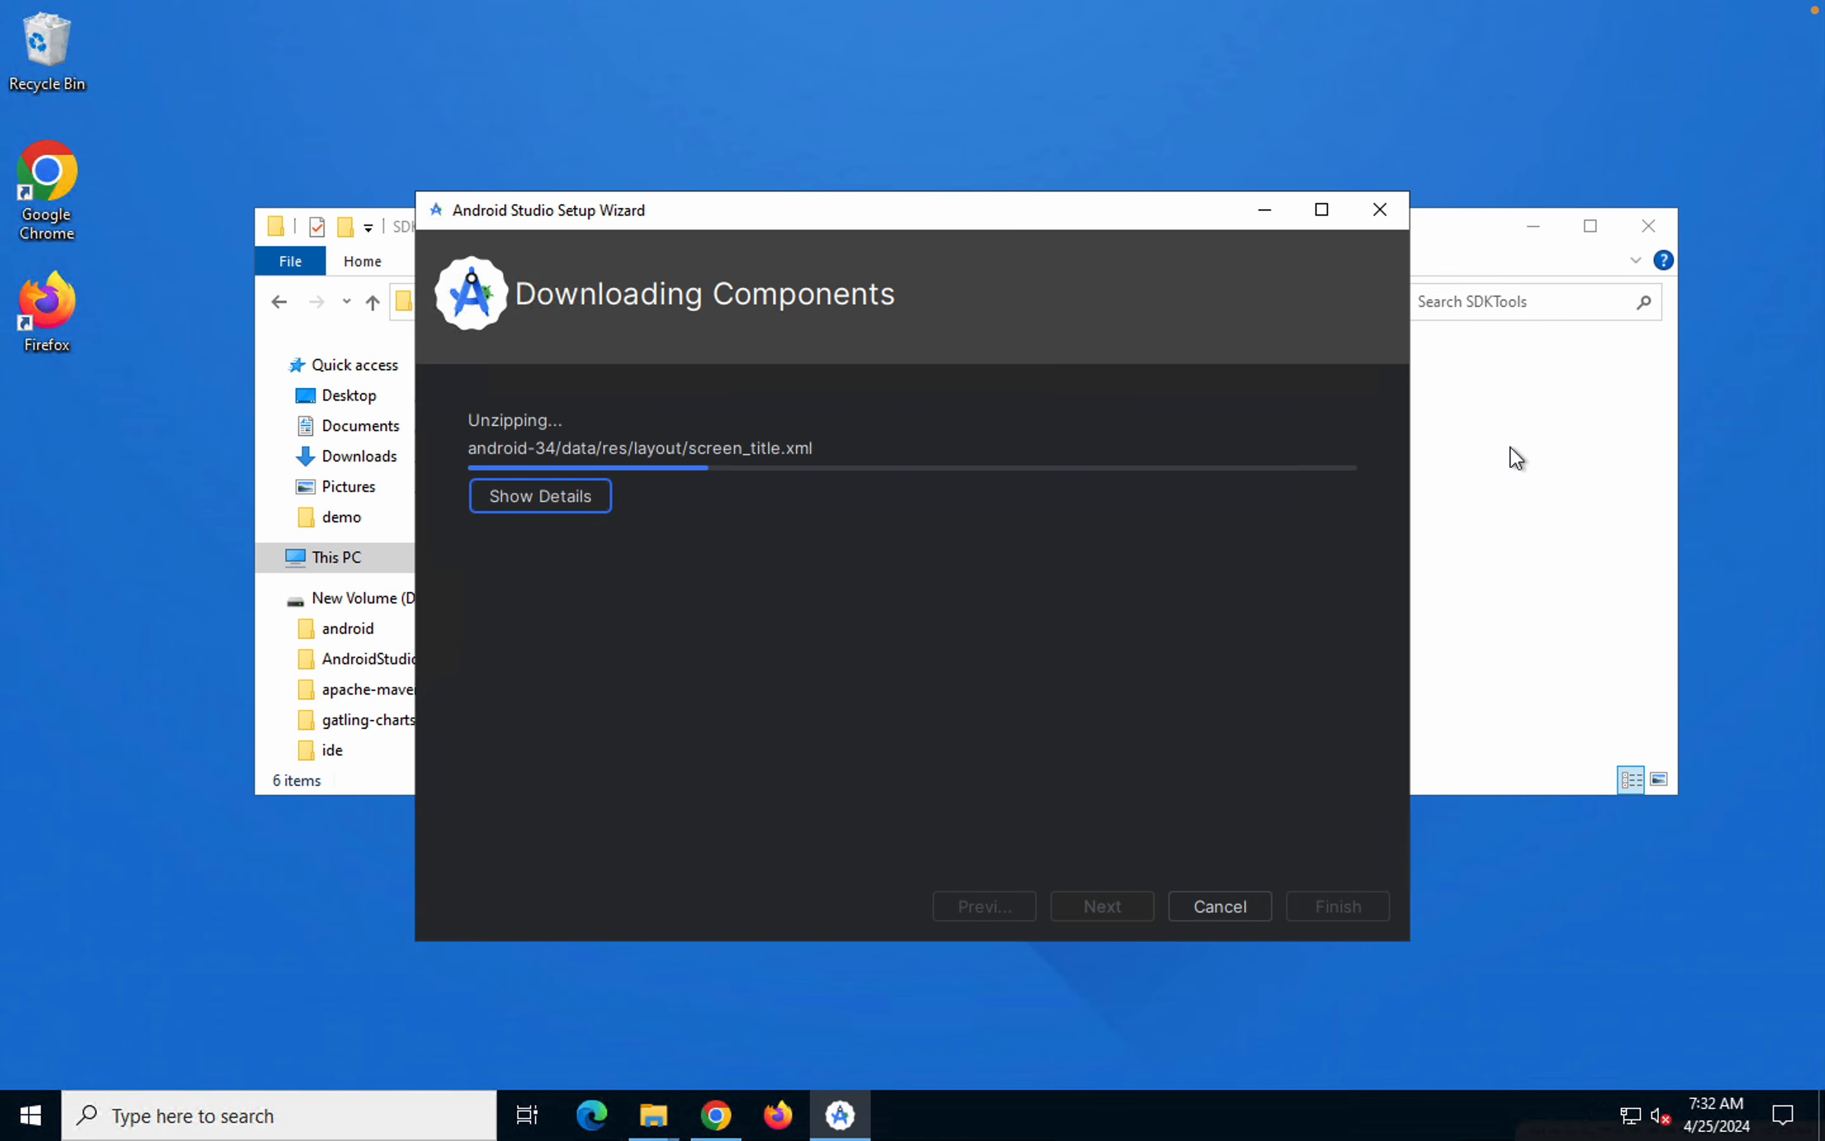
Switch to the Windows machine and bring the D:\SDKTools folder forward to check its downloaded component folders
left_click(1510, 447)
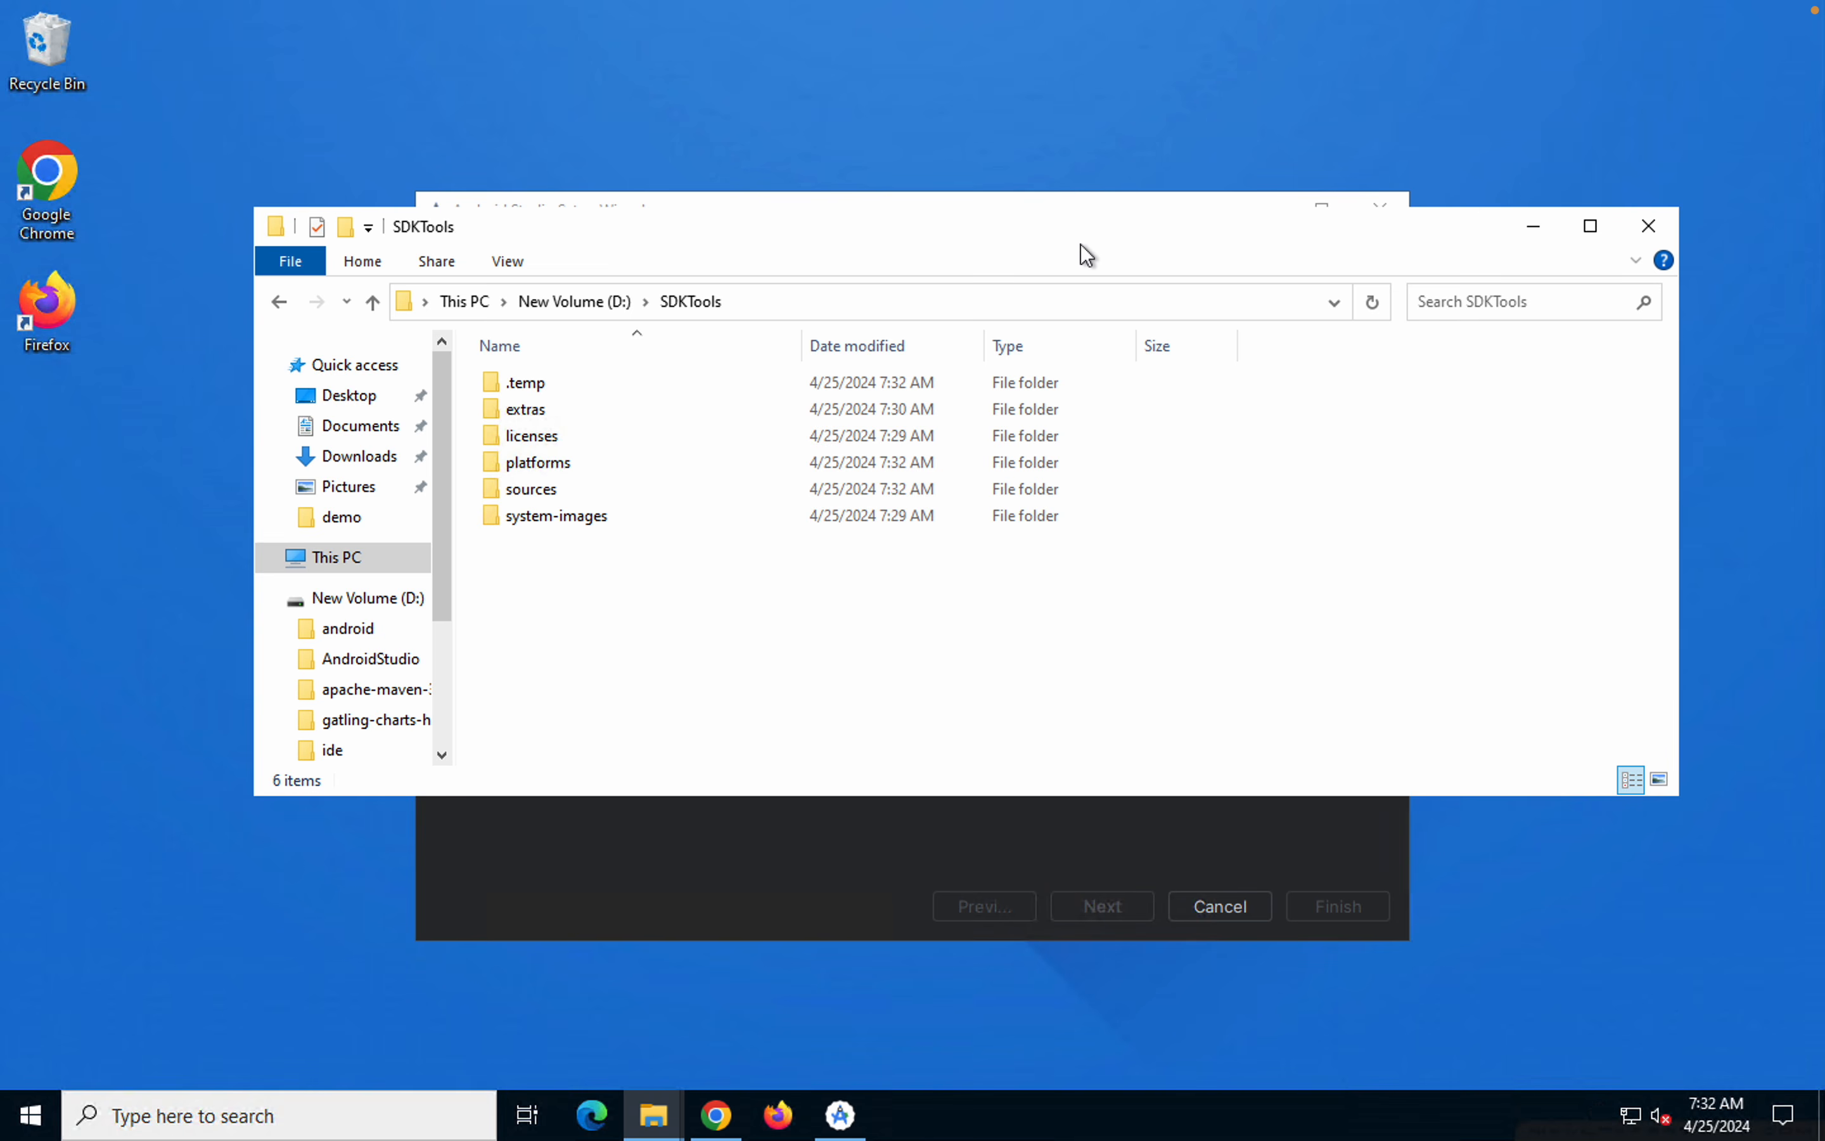
Arrange the SDKTools folder beside the Android Studio Setup Wizard and check its platform-tools and build-tools folders
left_click_drag(1068, 238, 901, 197)
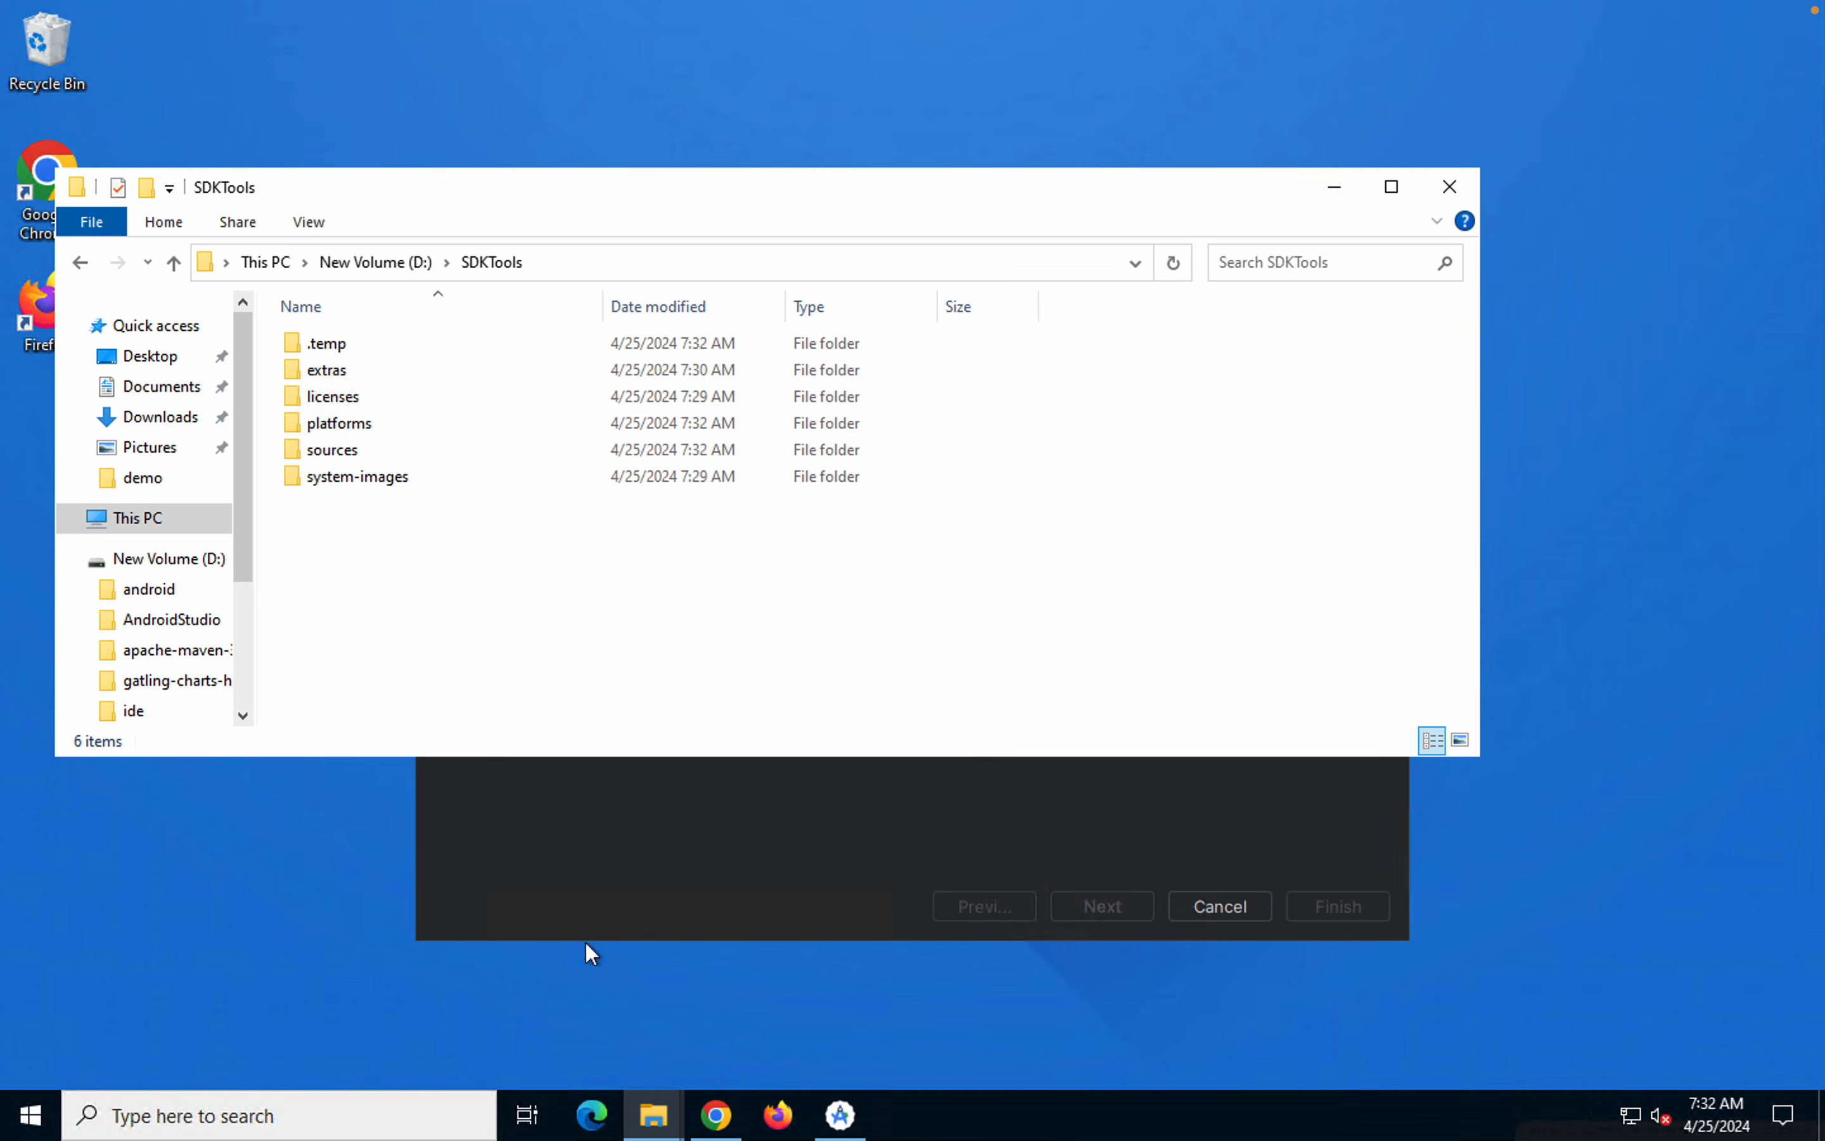
left_click(575, 833)
left_click_drag(930, 209, 1150, 212)
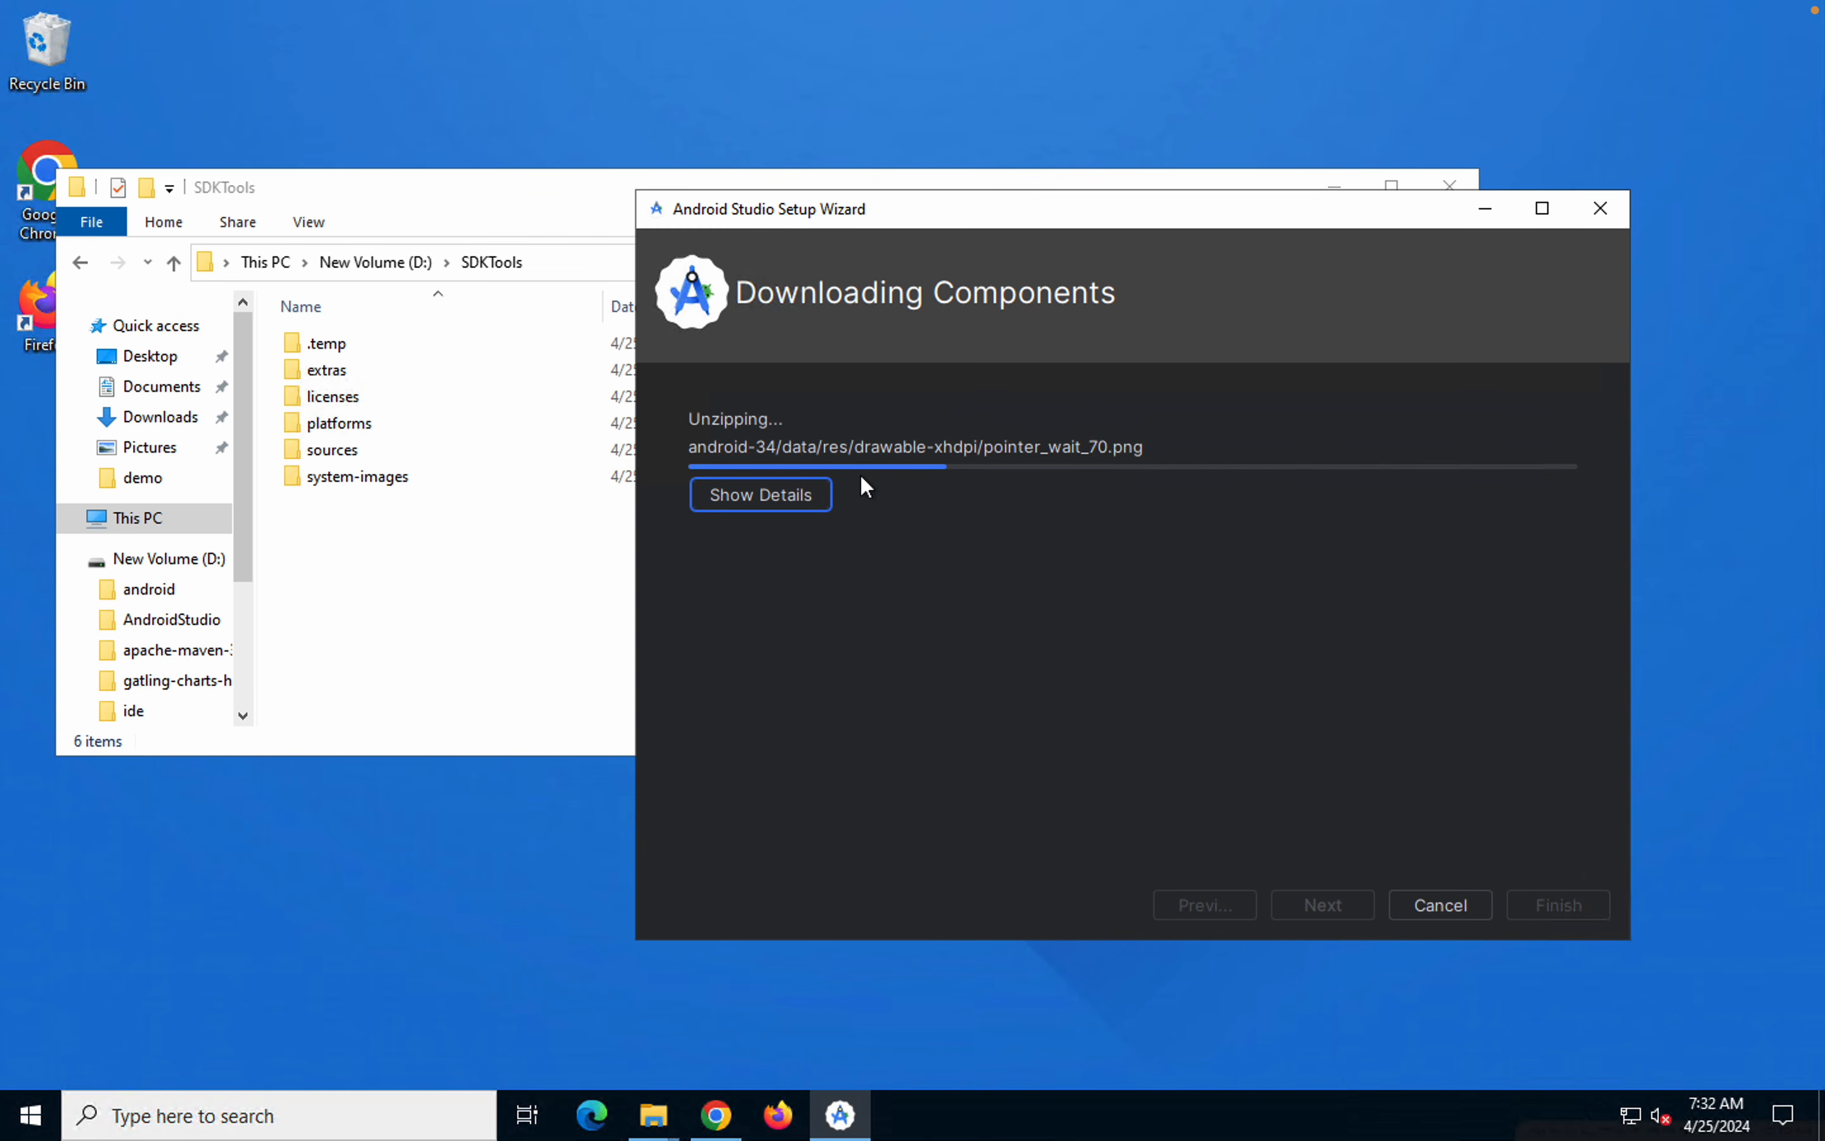
mouse_move(1382, 8)
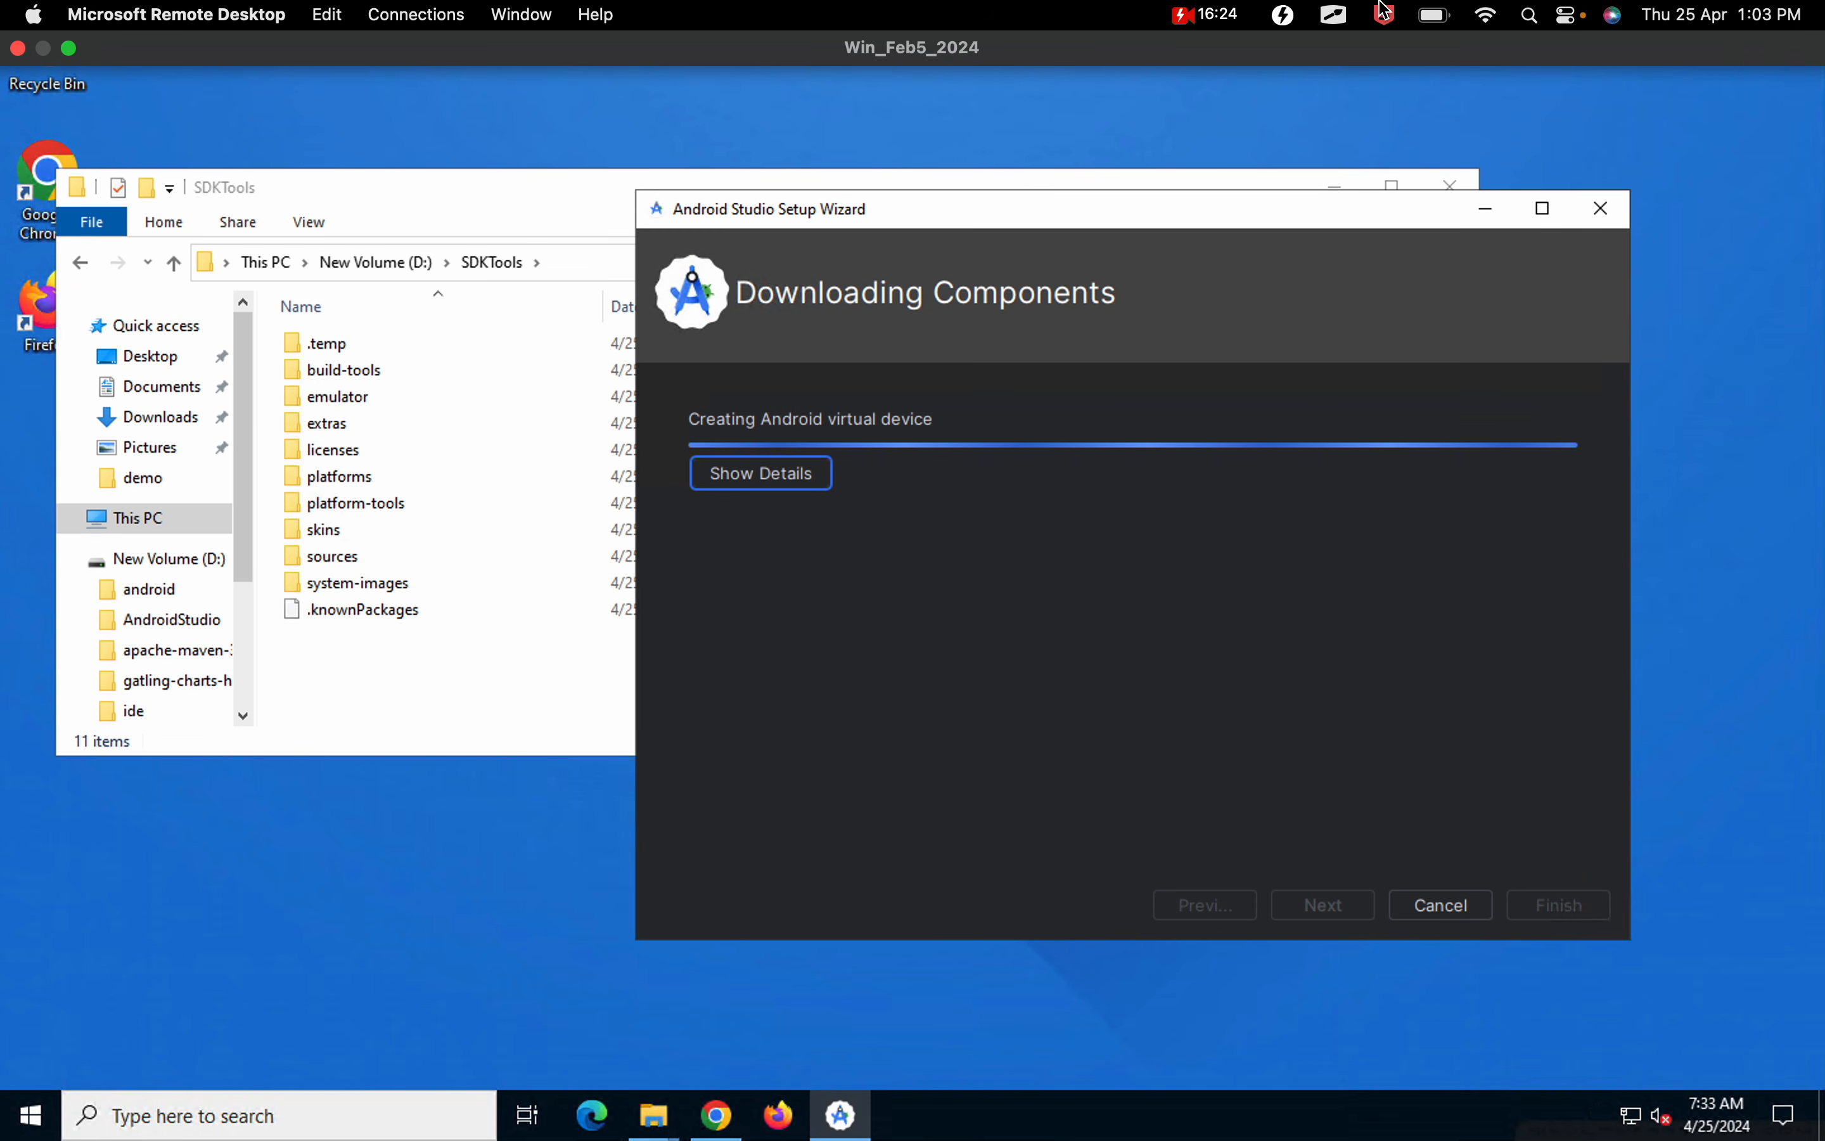
left_click(346, 504)
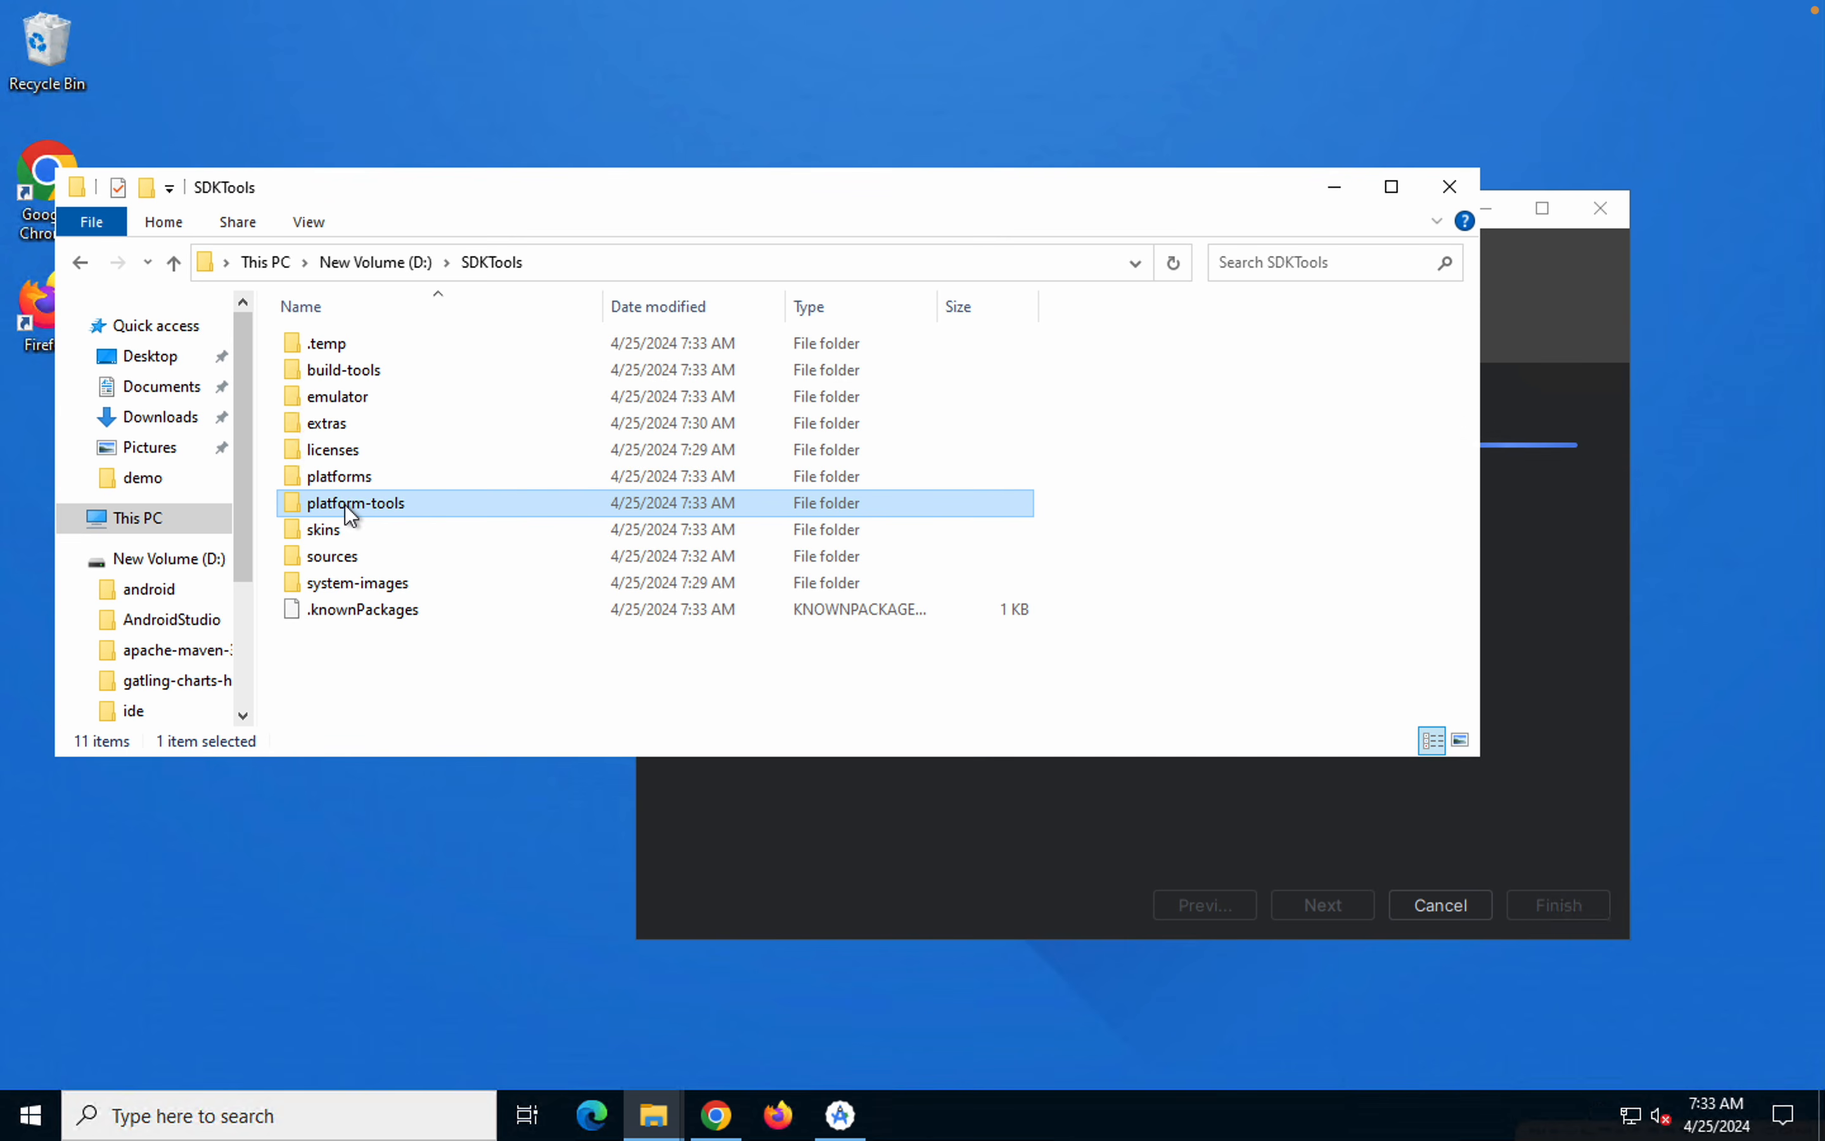
left_click(354, 370)
left_click(852, 844)
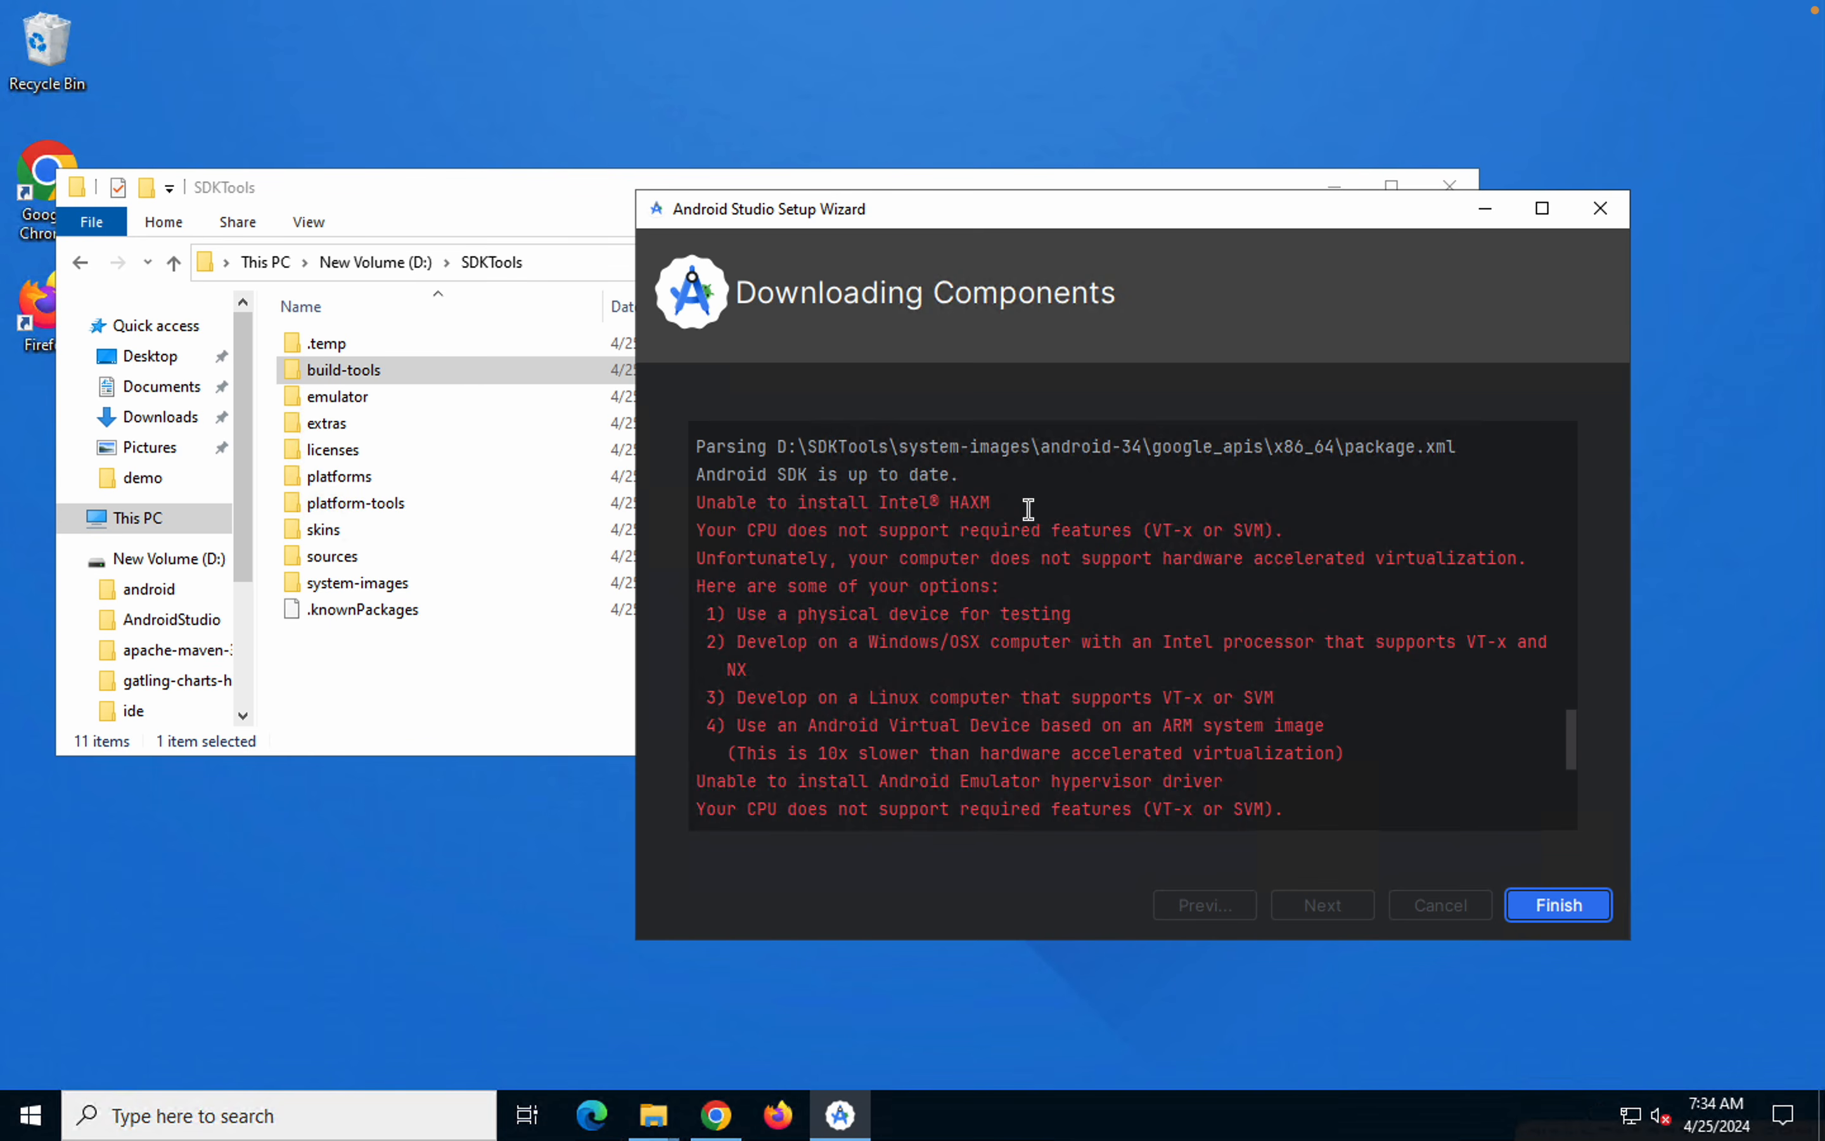
Examine the setup wizard log's messages about Intel HAXM and the required CPU features (VT-x or SVM)
left_click_drag(1028, 510, 768, 504)
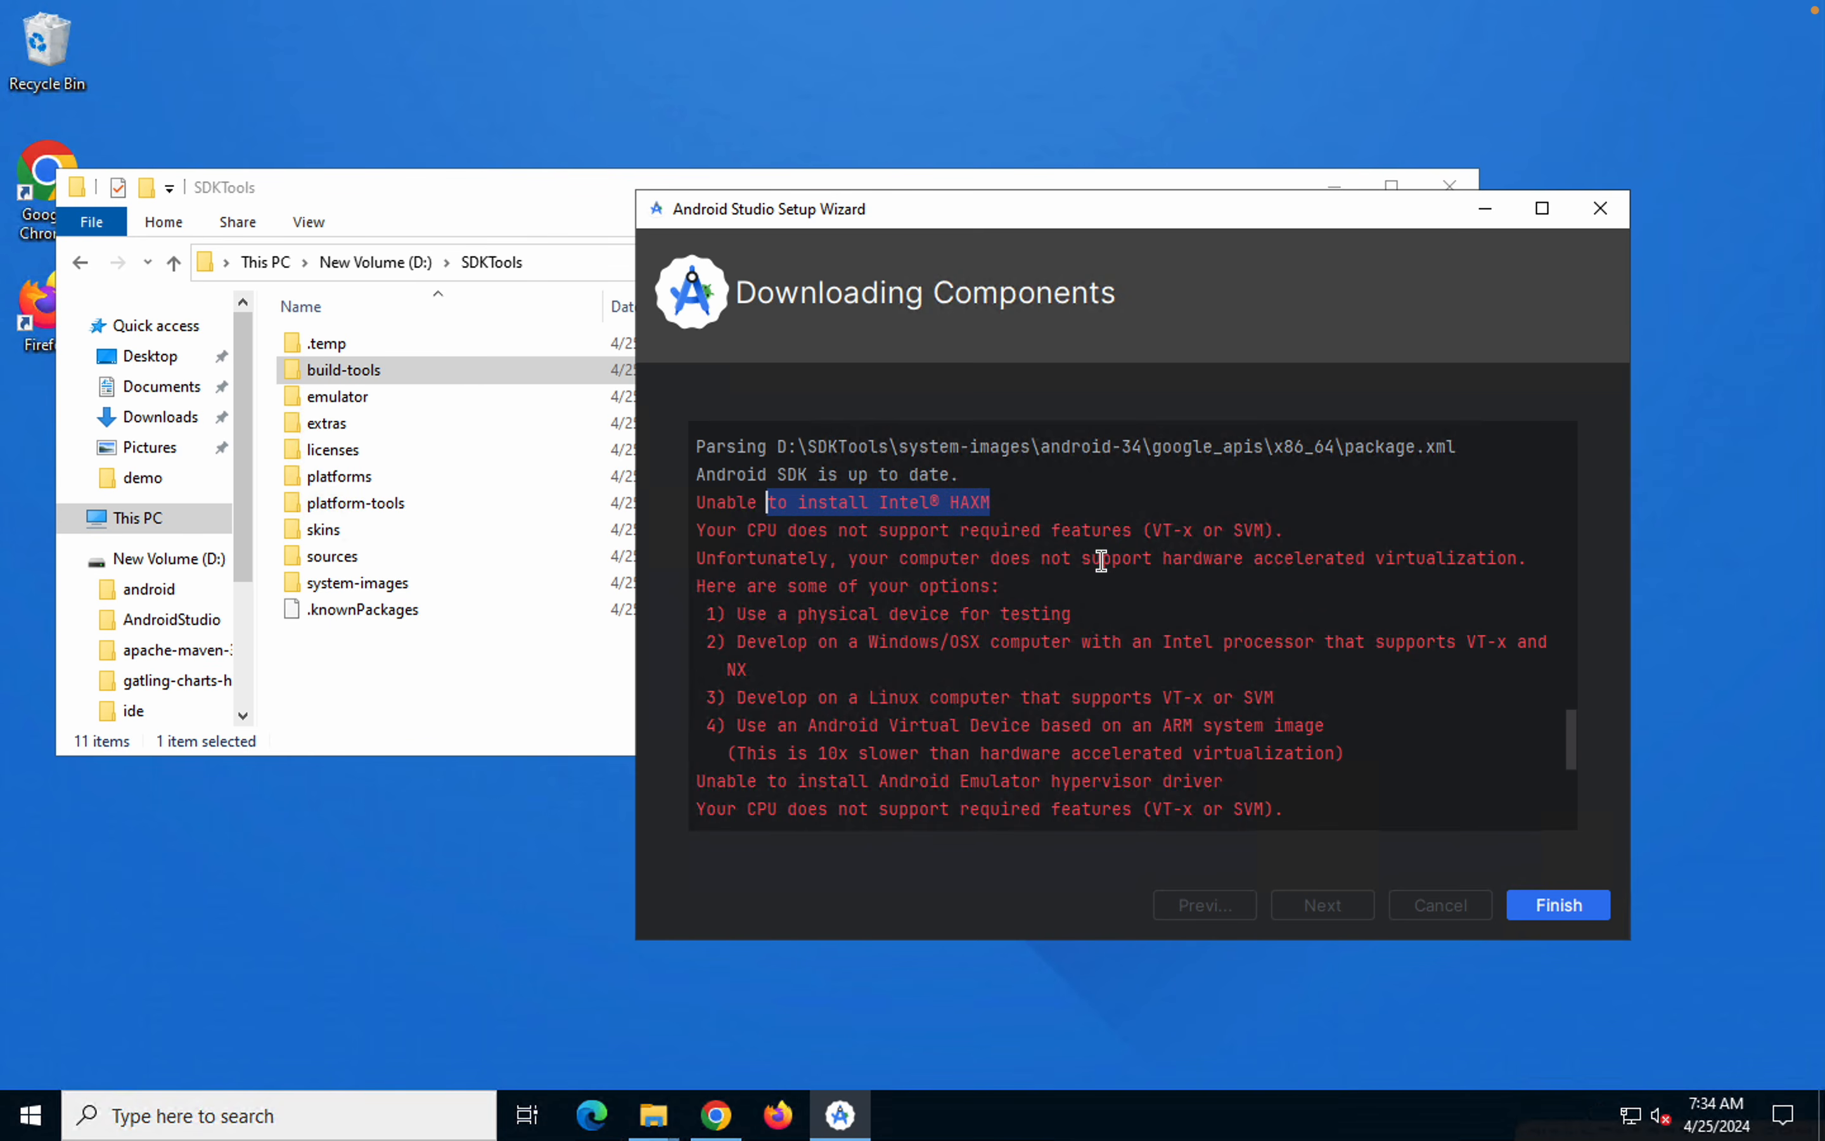
left_click_drag(706, 532, 1176, 533)
left_click(1198, 532)
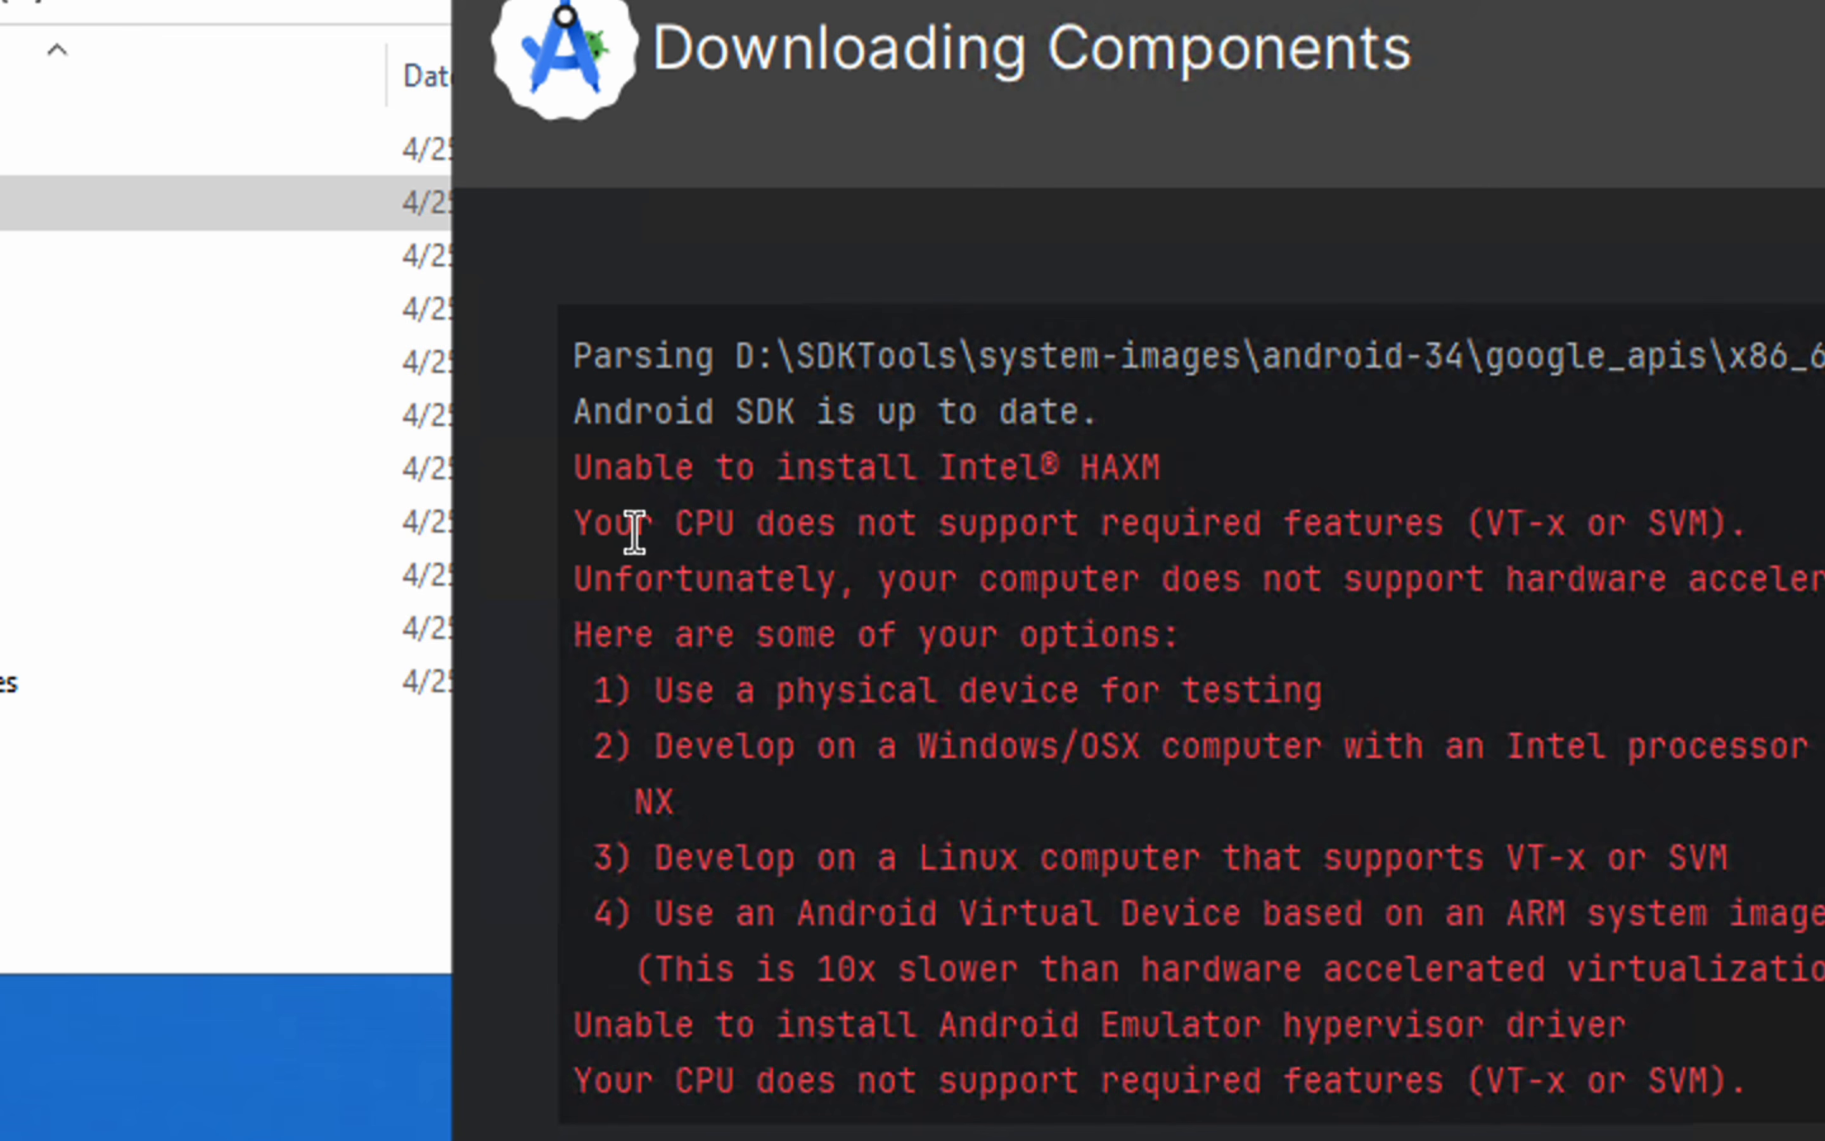
left_click(717, 531)
left_click_drag(956, 531, 1536, 521)
left_click_drag(1727, 520, 1488, 519)
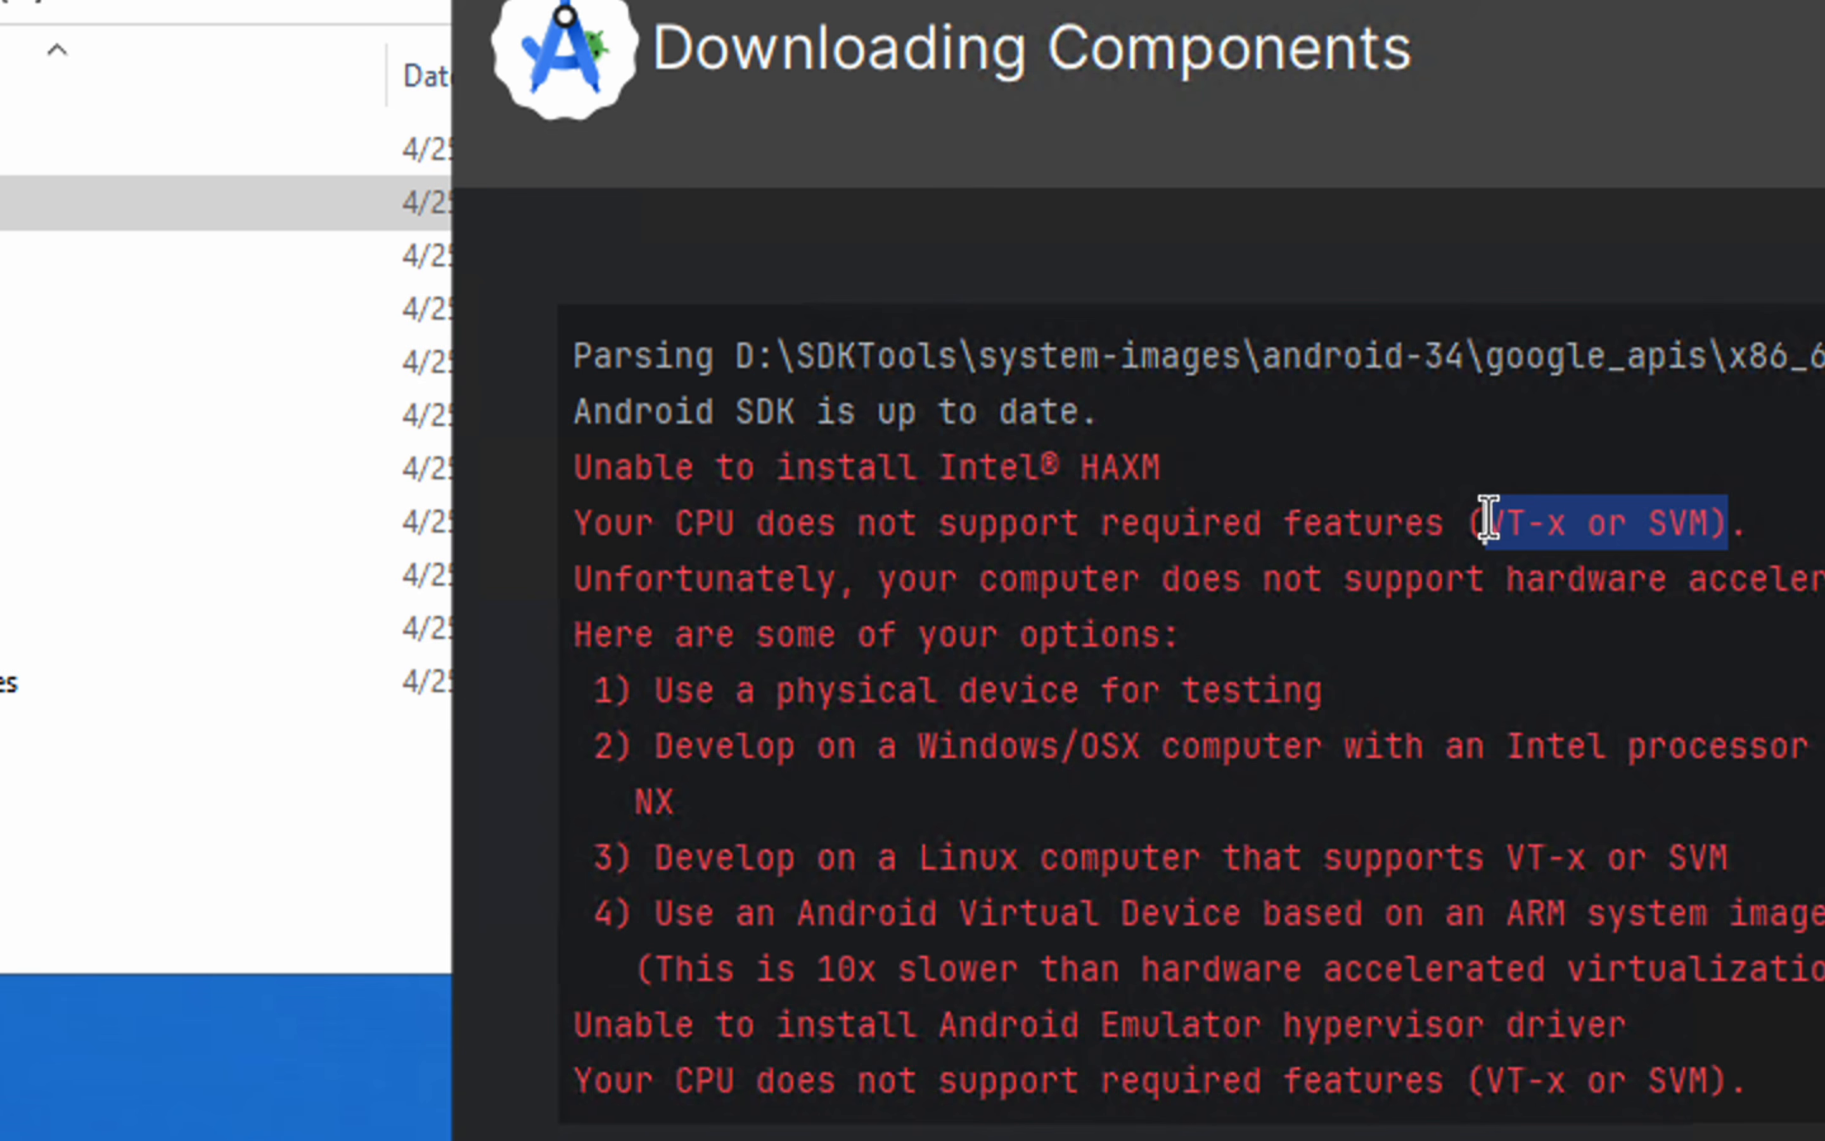
left_click(1729, 524)
left_click_drag(1506, 524, 723, 521)
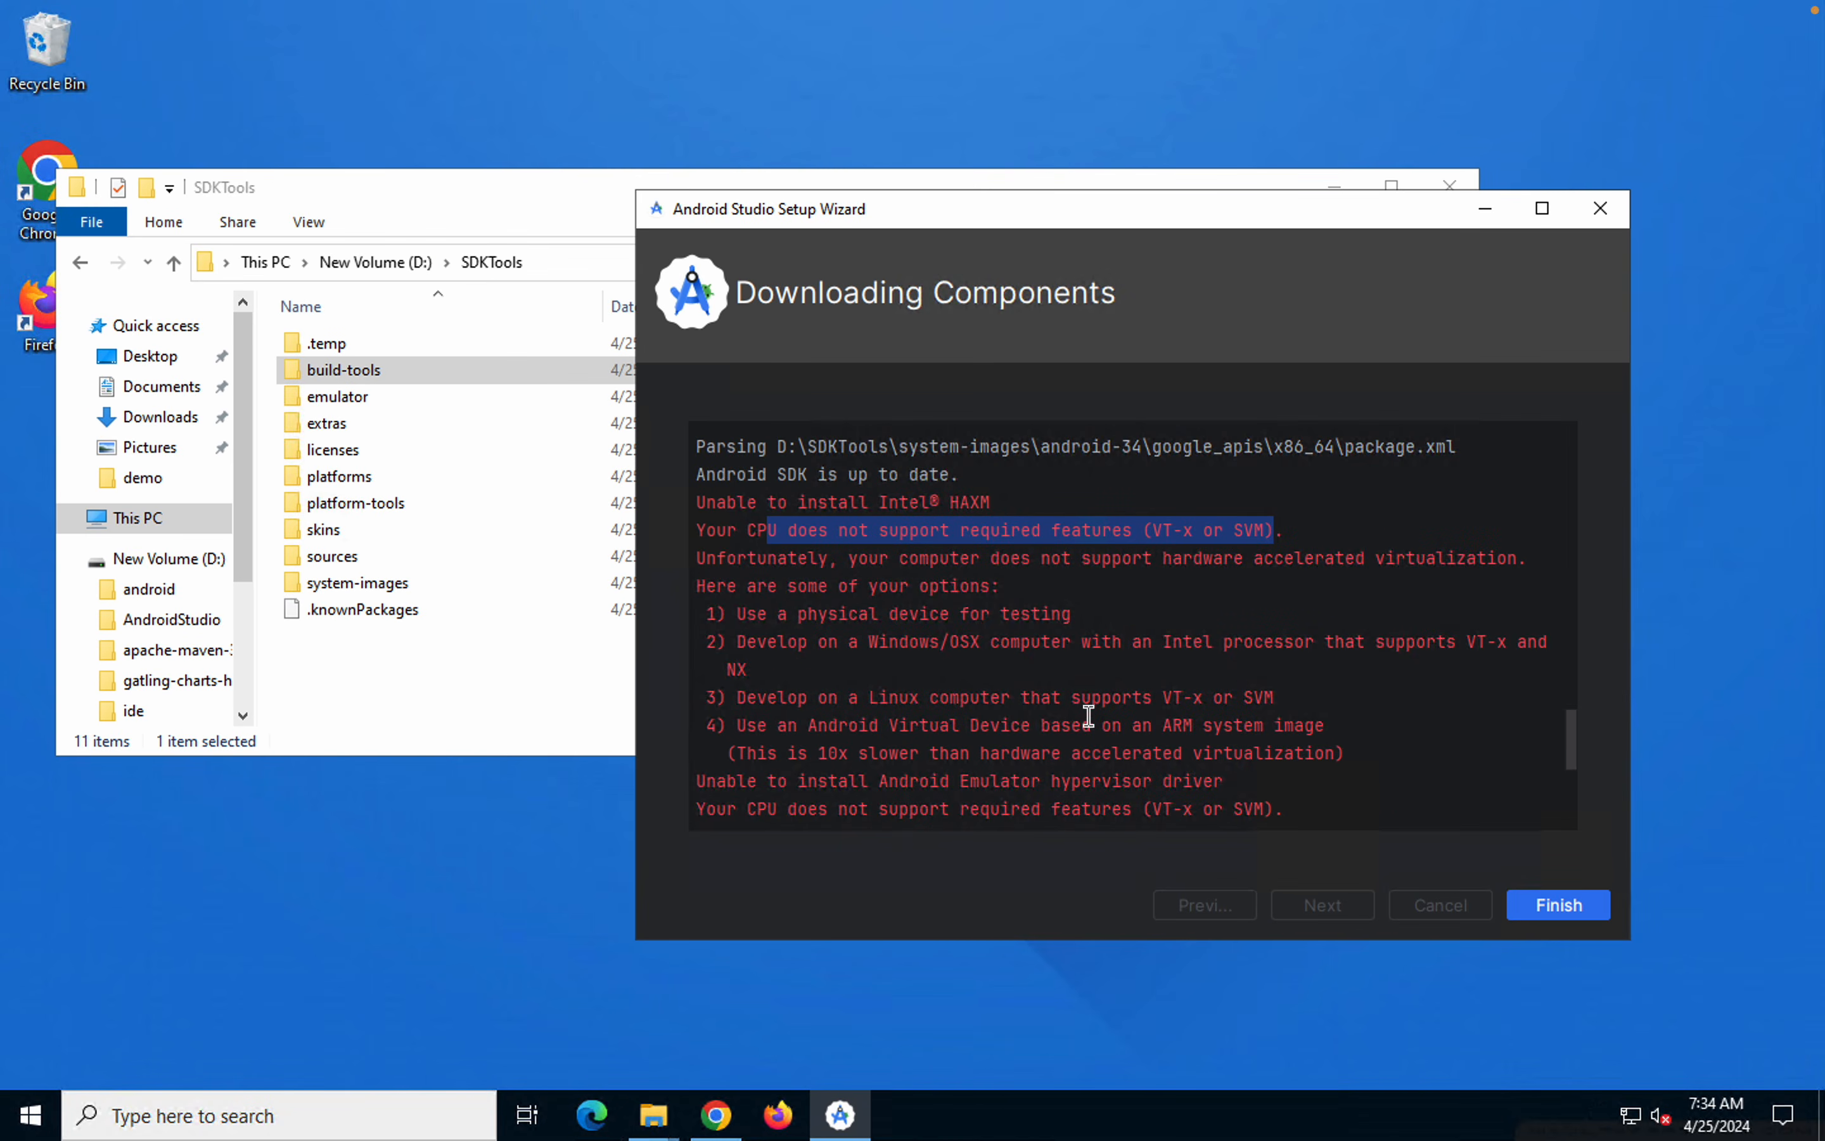
left_click(1168, 636)
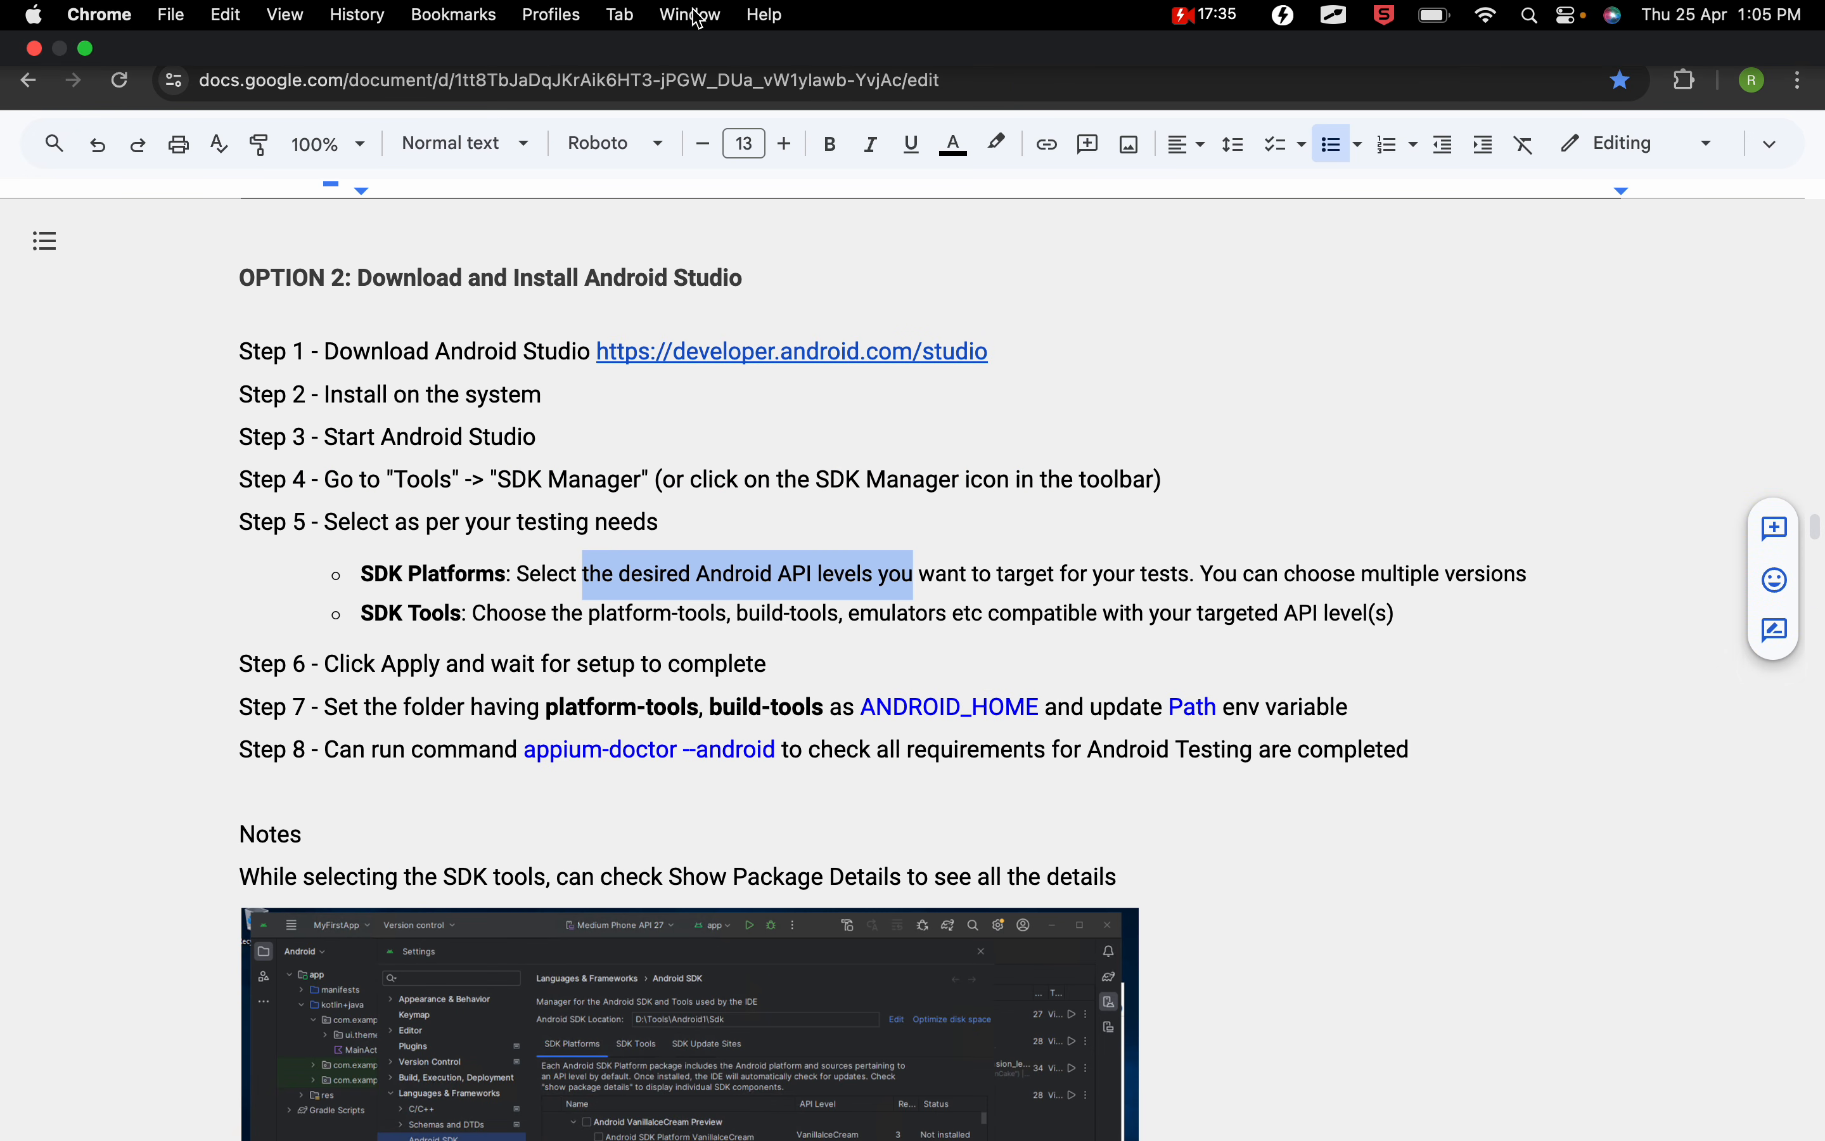
Switch to the Appium 2 notes in Chrome, open the vt-x virtualization reference, and review the VT-x checks for Windows and Mac
left_click(44, 241)
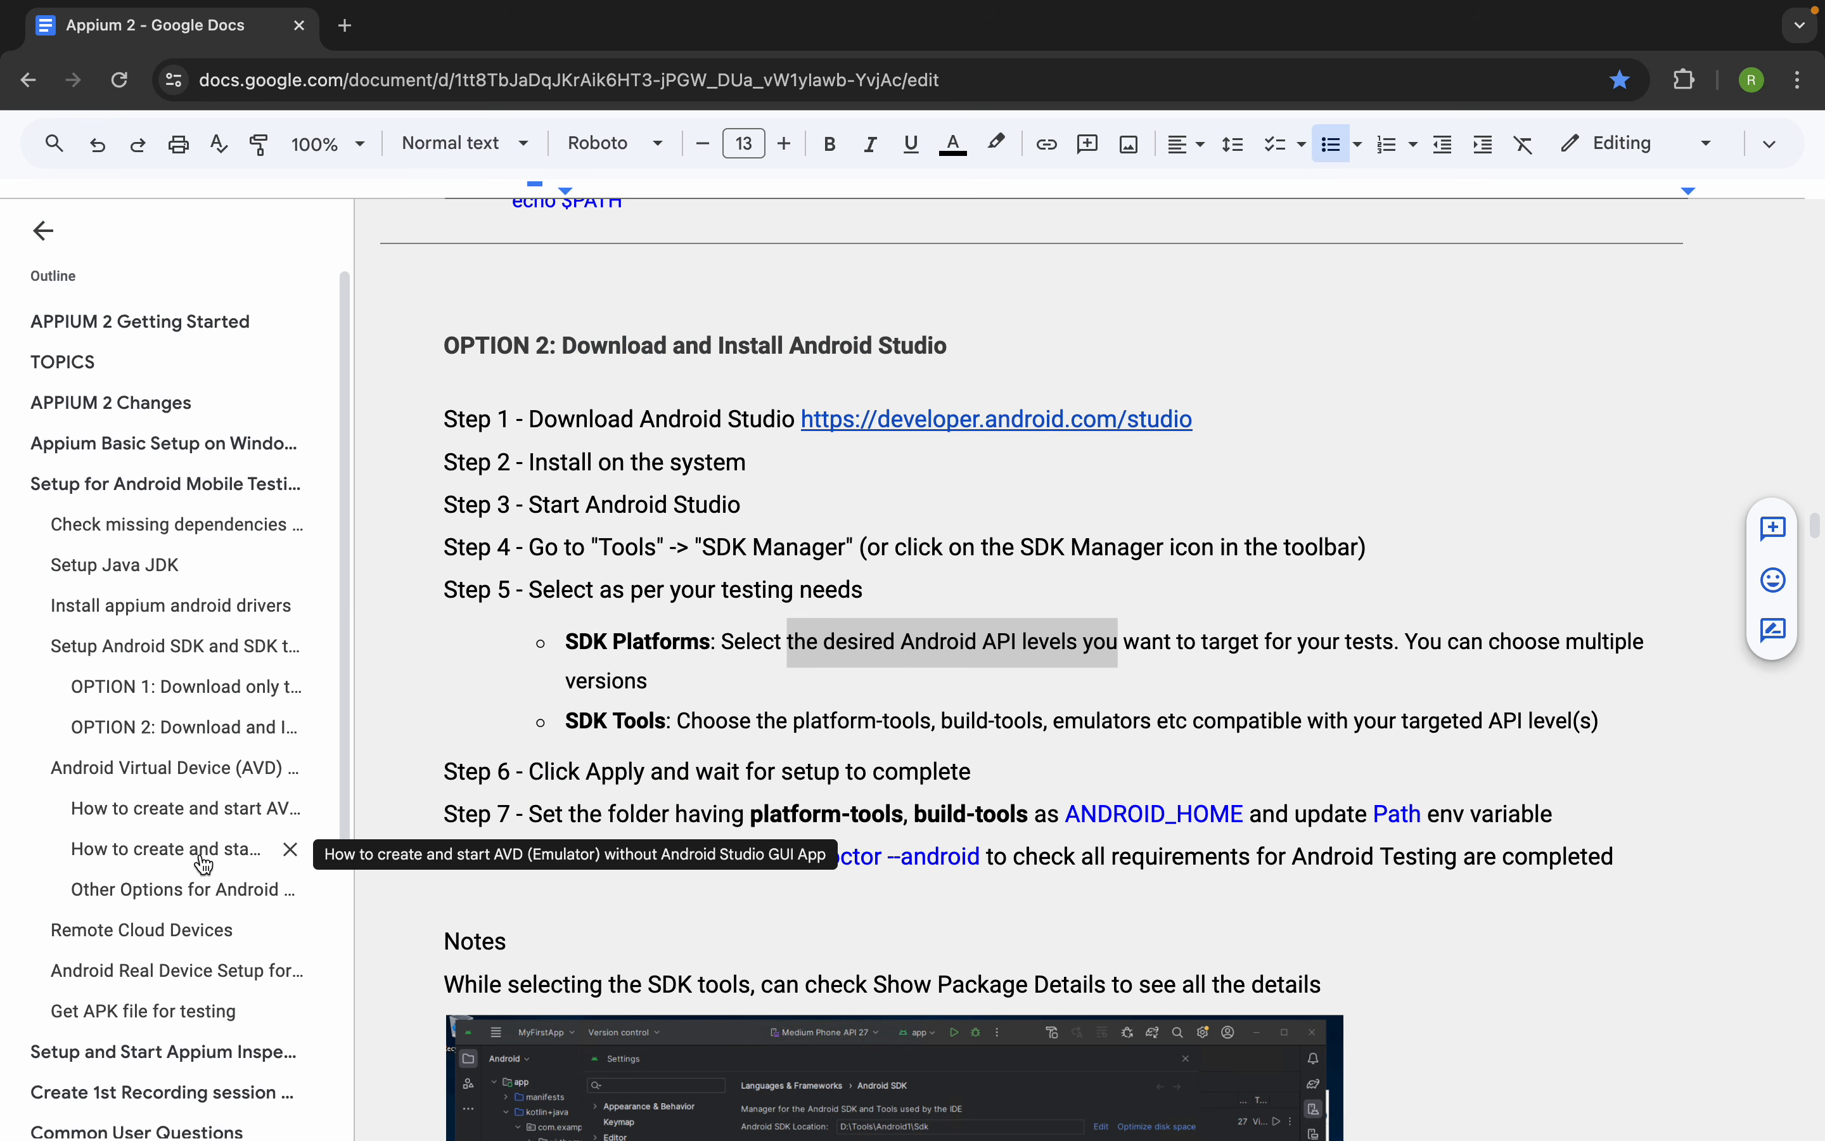
scroll(204, 860, "down", 5)
scroll(203, 863, "down", 1)
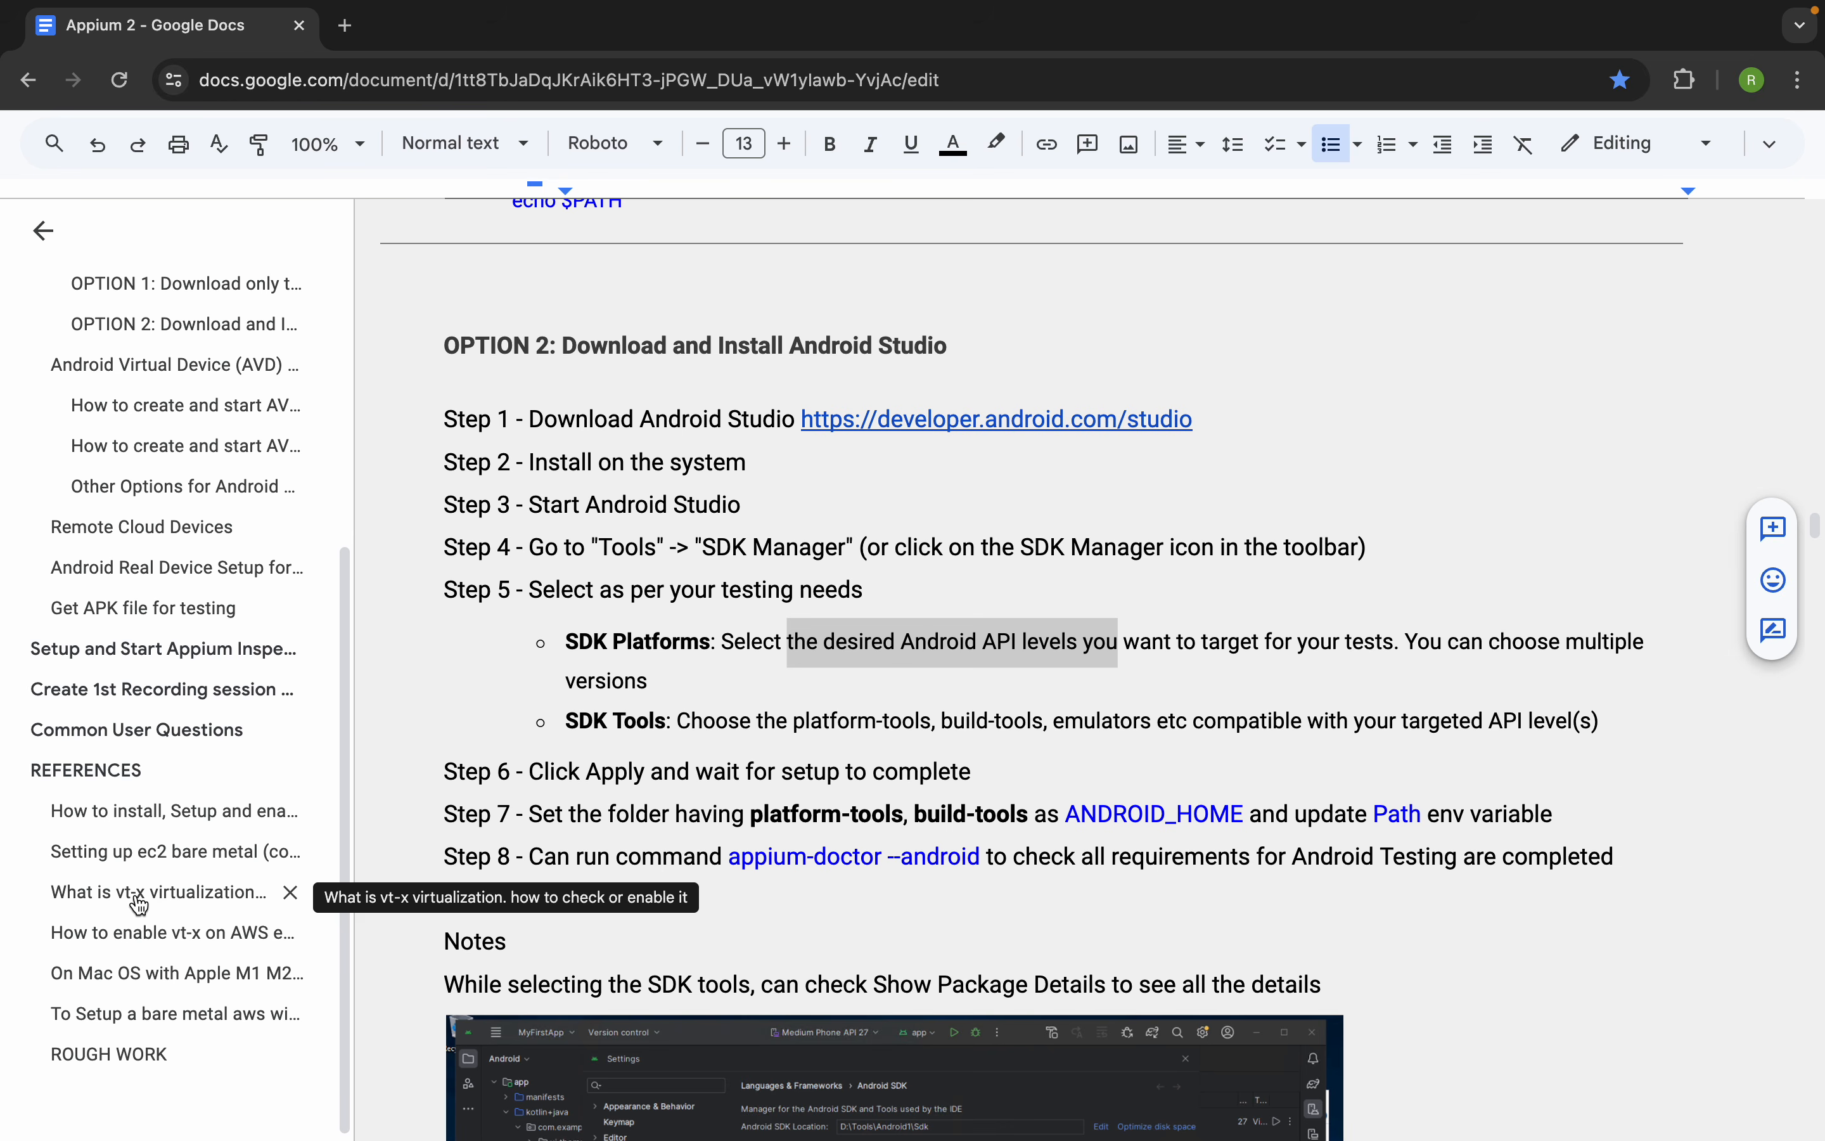
left_click(210, 902)
left_click_drag(1013, 290, 380, 302)
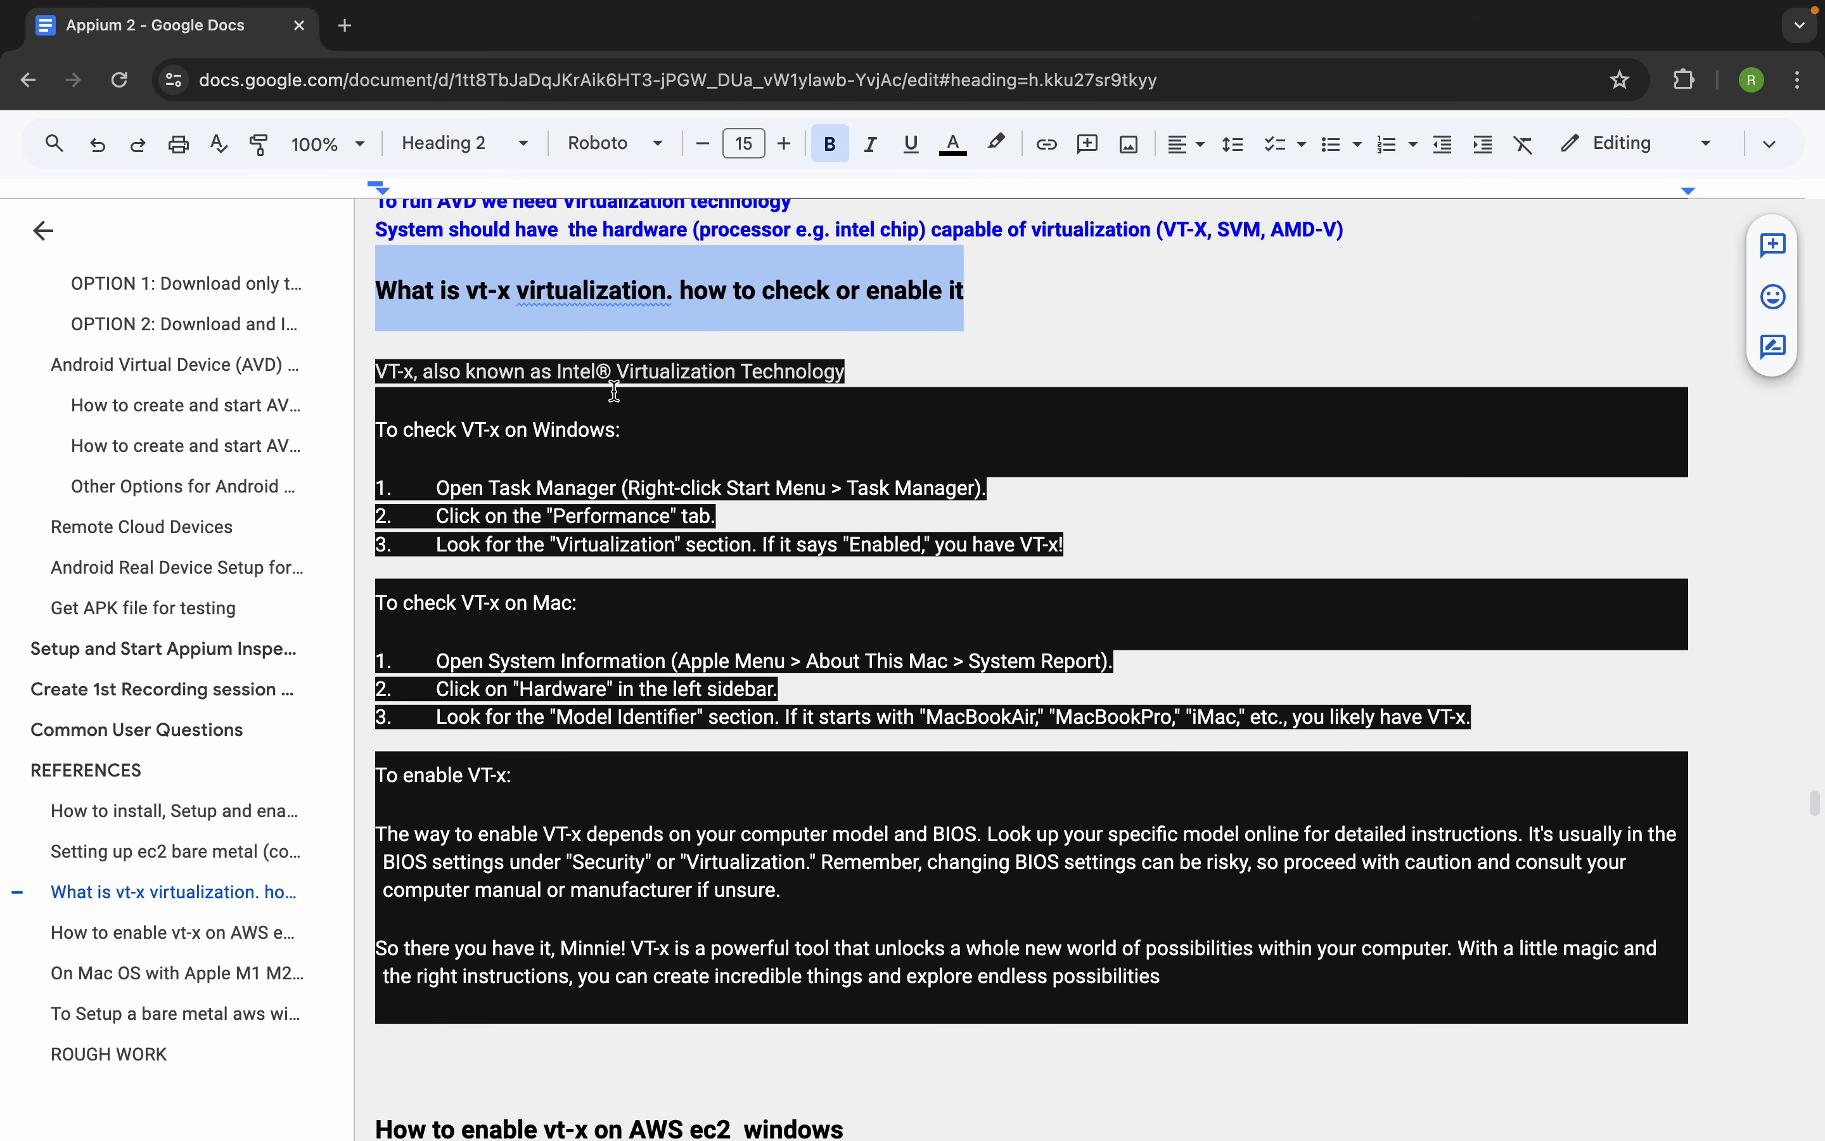
left_click_drag(849, 371, 666, 424)
left_click(443, 499)
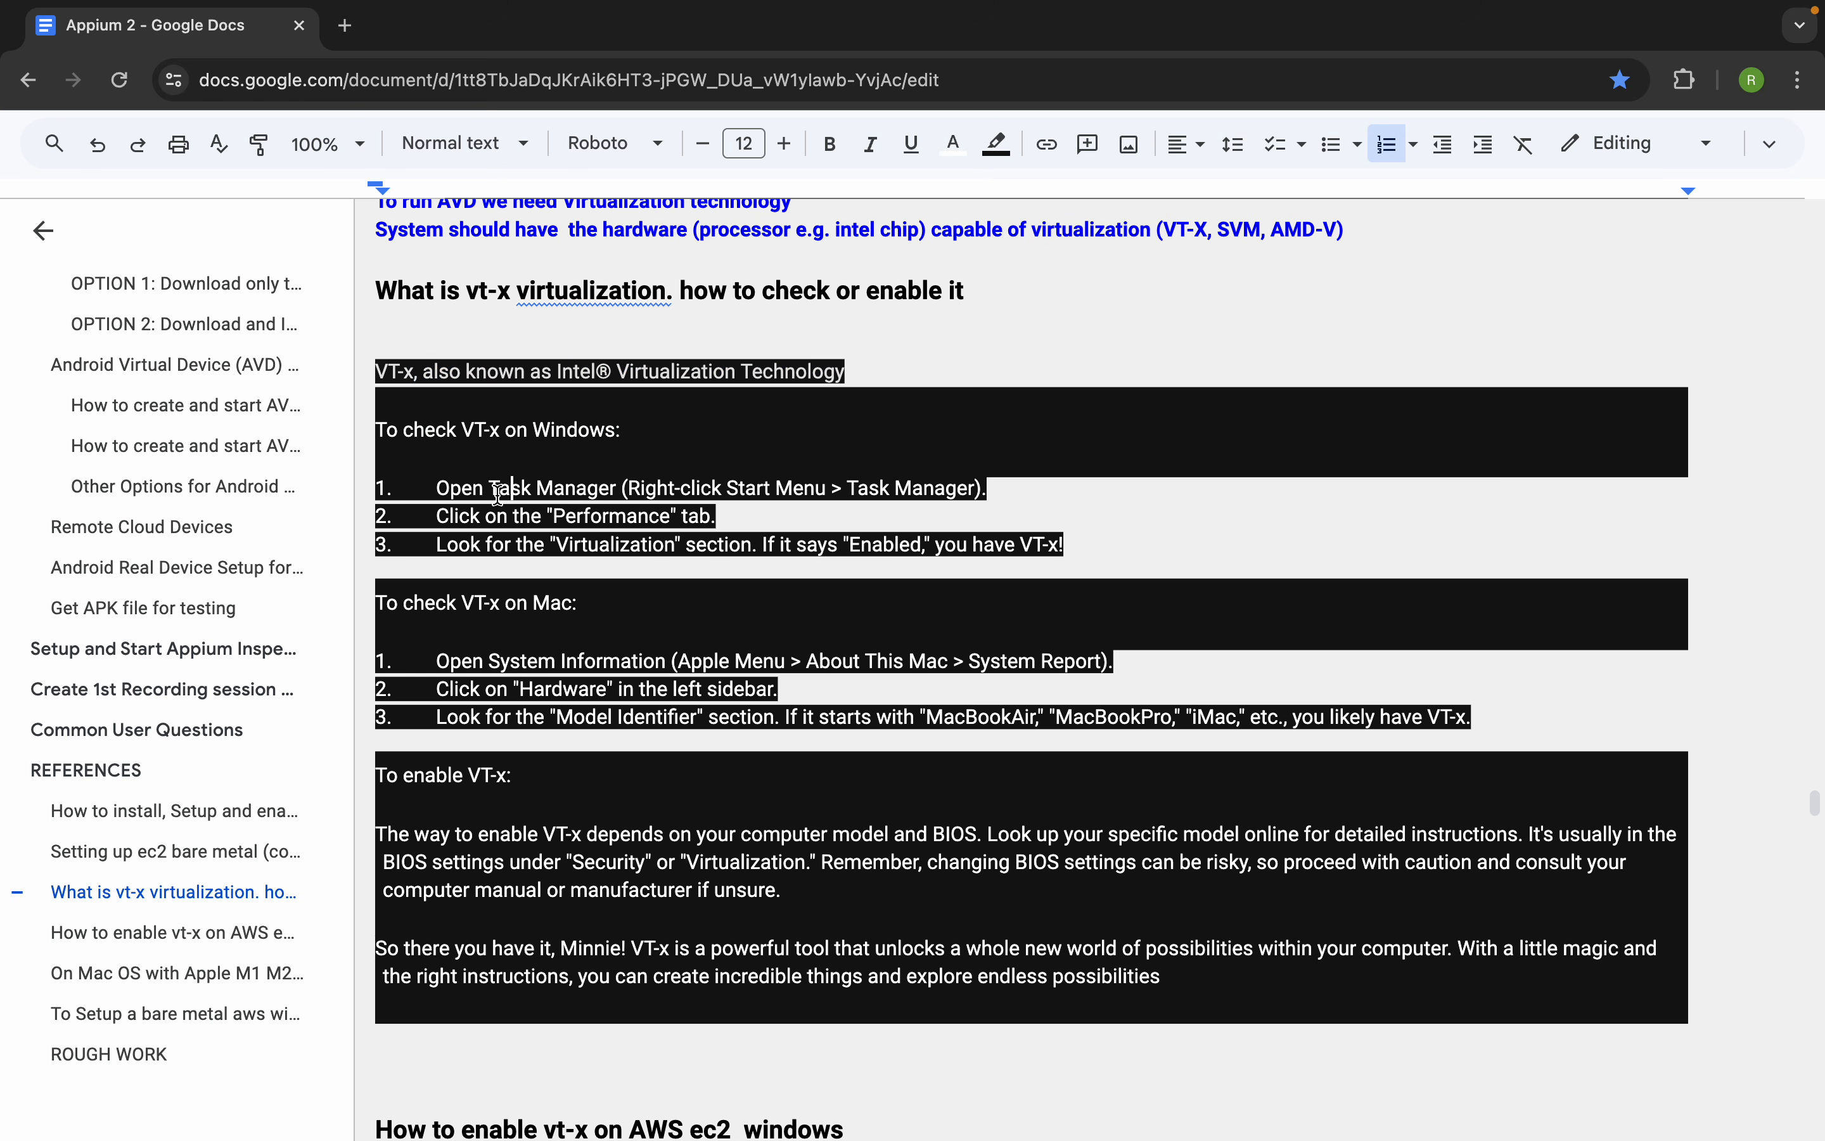
left_click_drag(437, 487, 1011, 541)
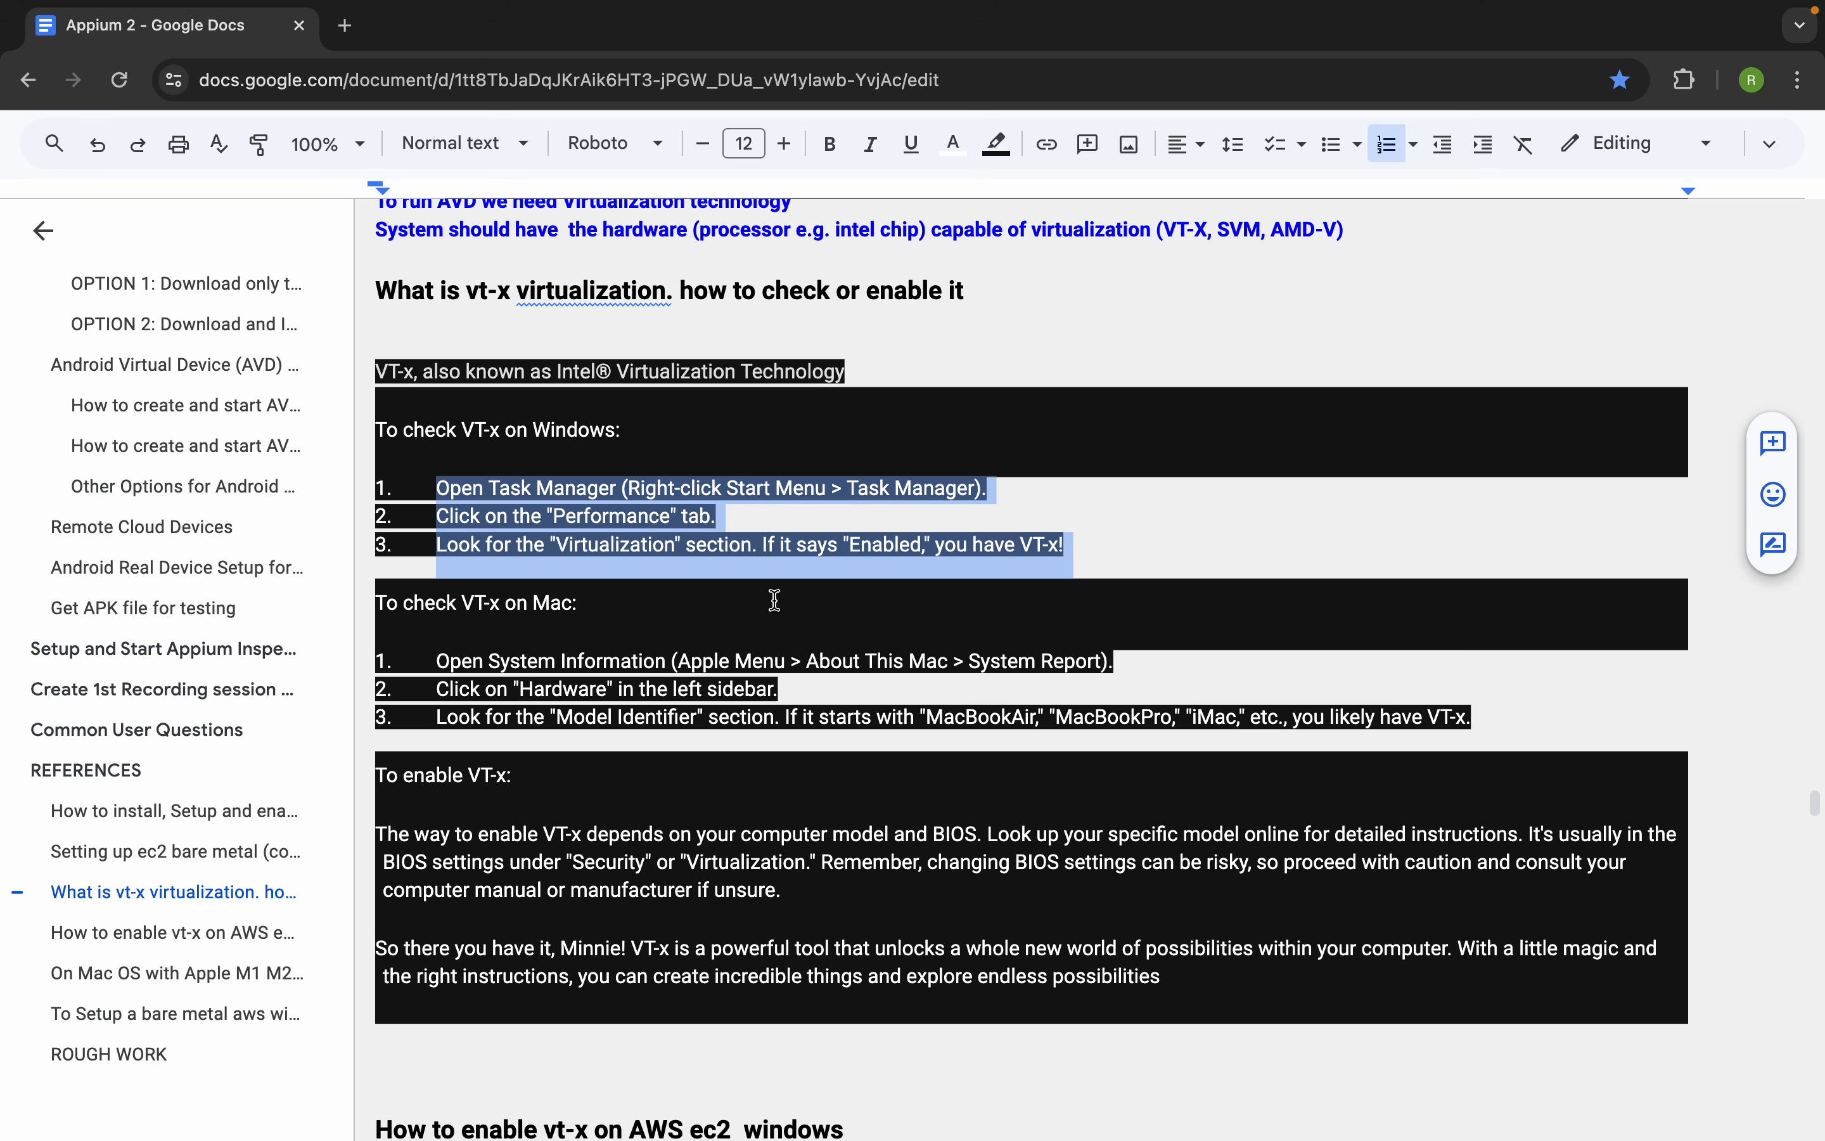
left_click_drag(459, 604, 589, 599)
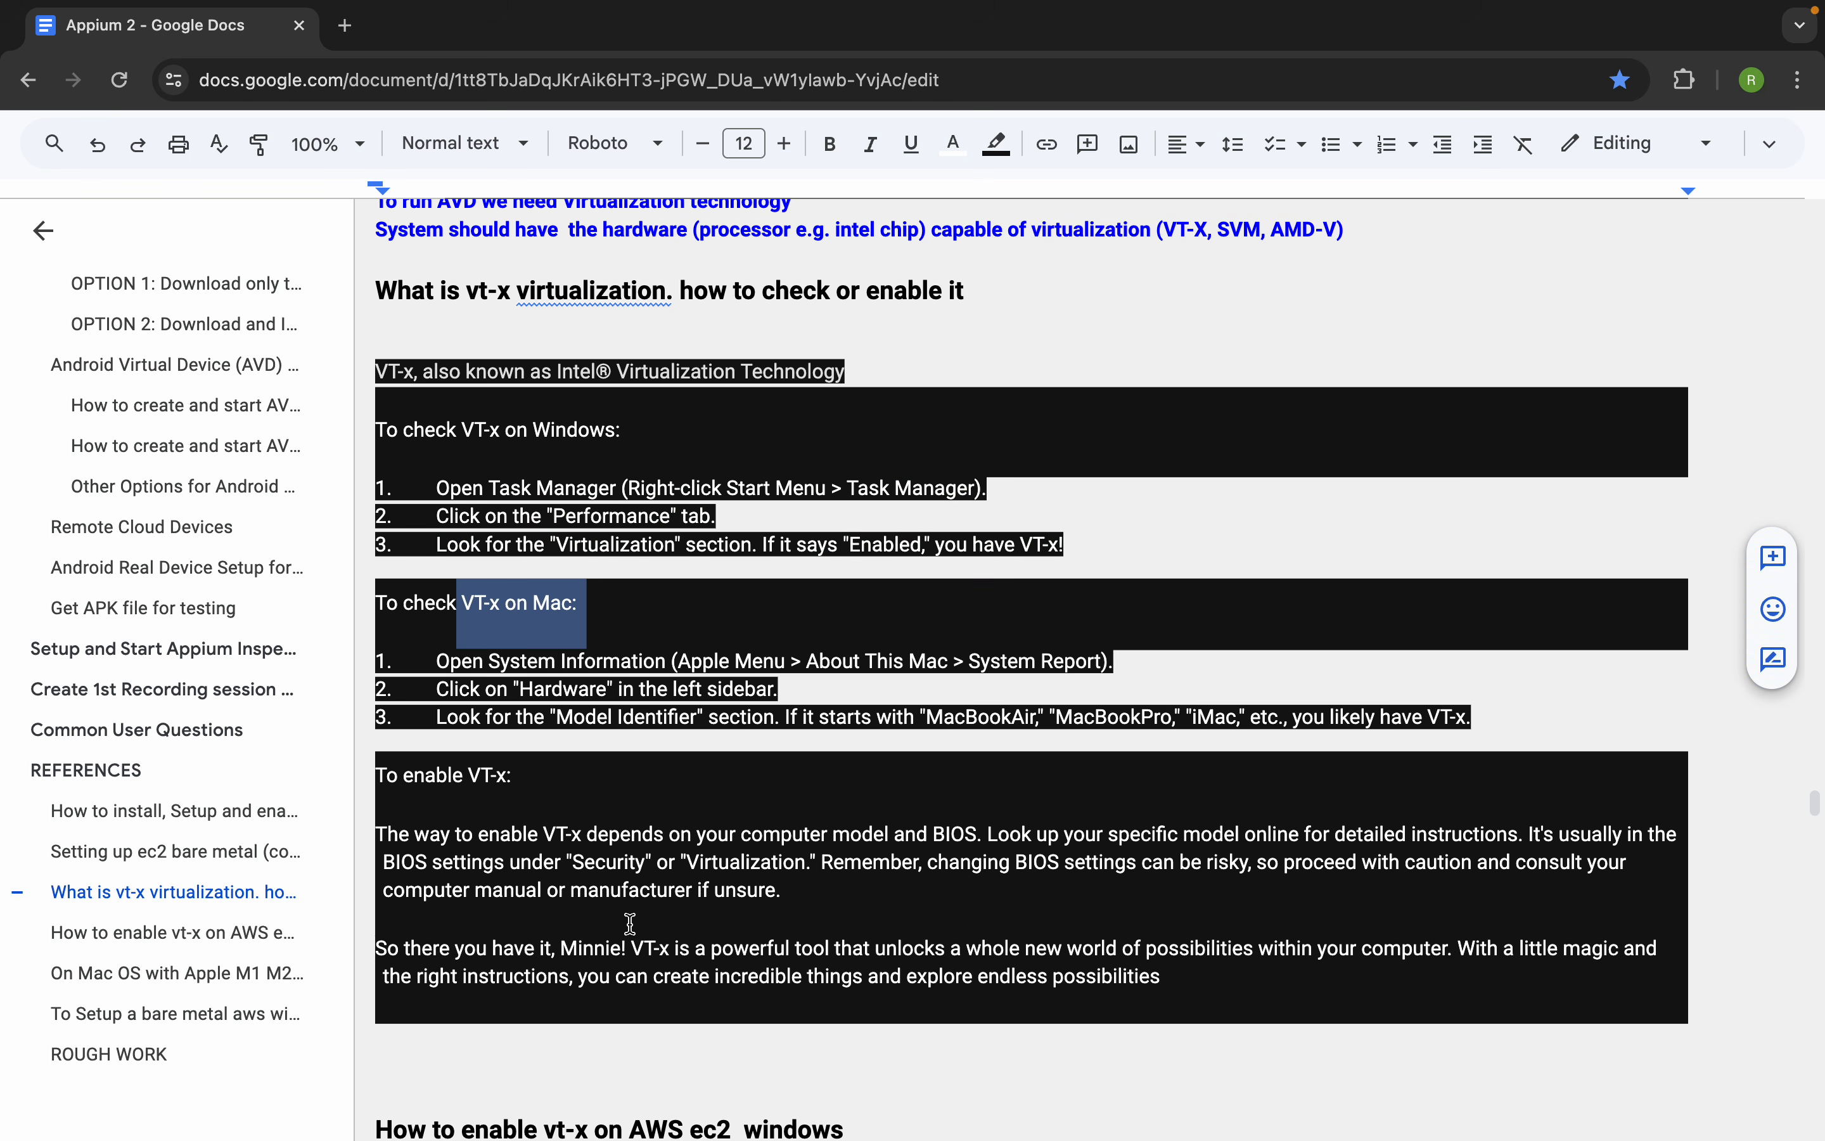
Read the notes on enabling VT-x through the BIOS and on AWS ec2 Windows
scroll(628, 920, "down", 1)
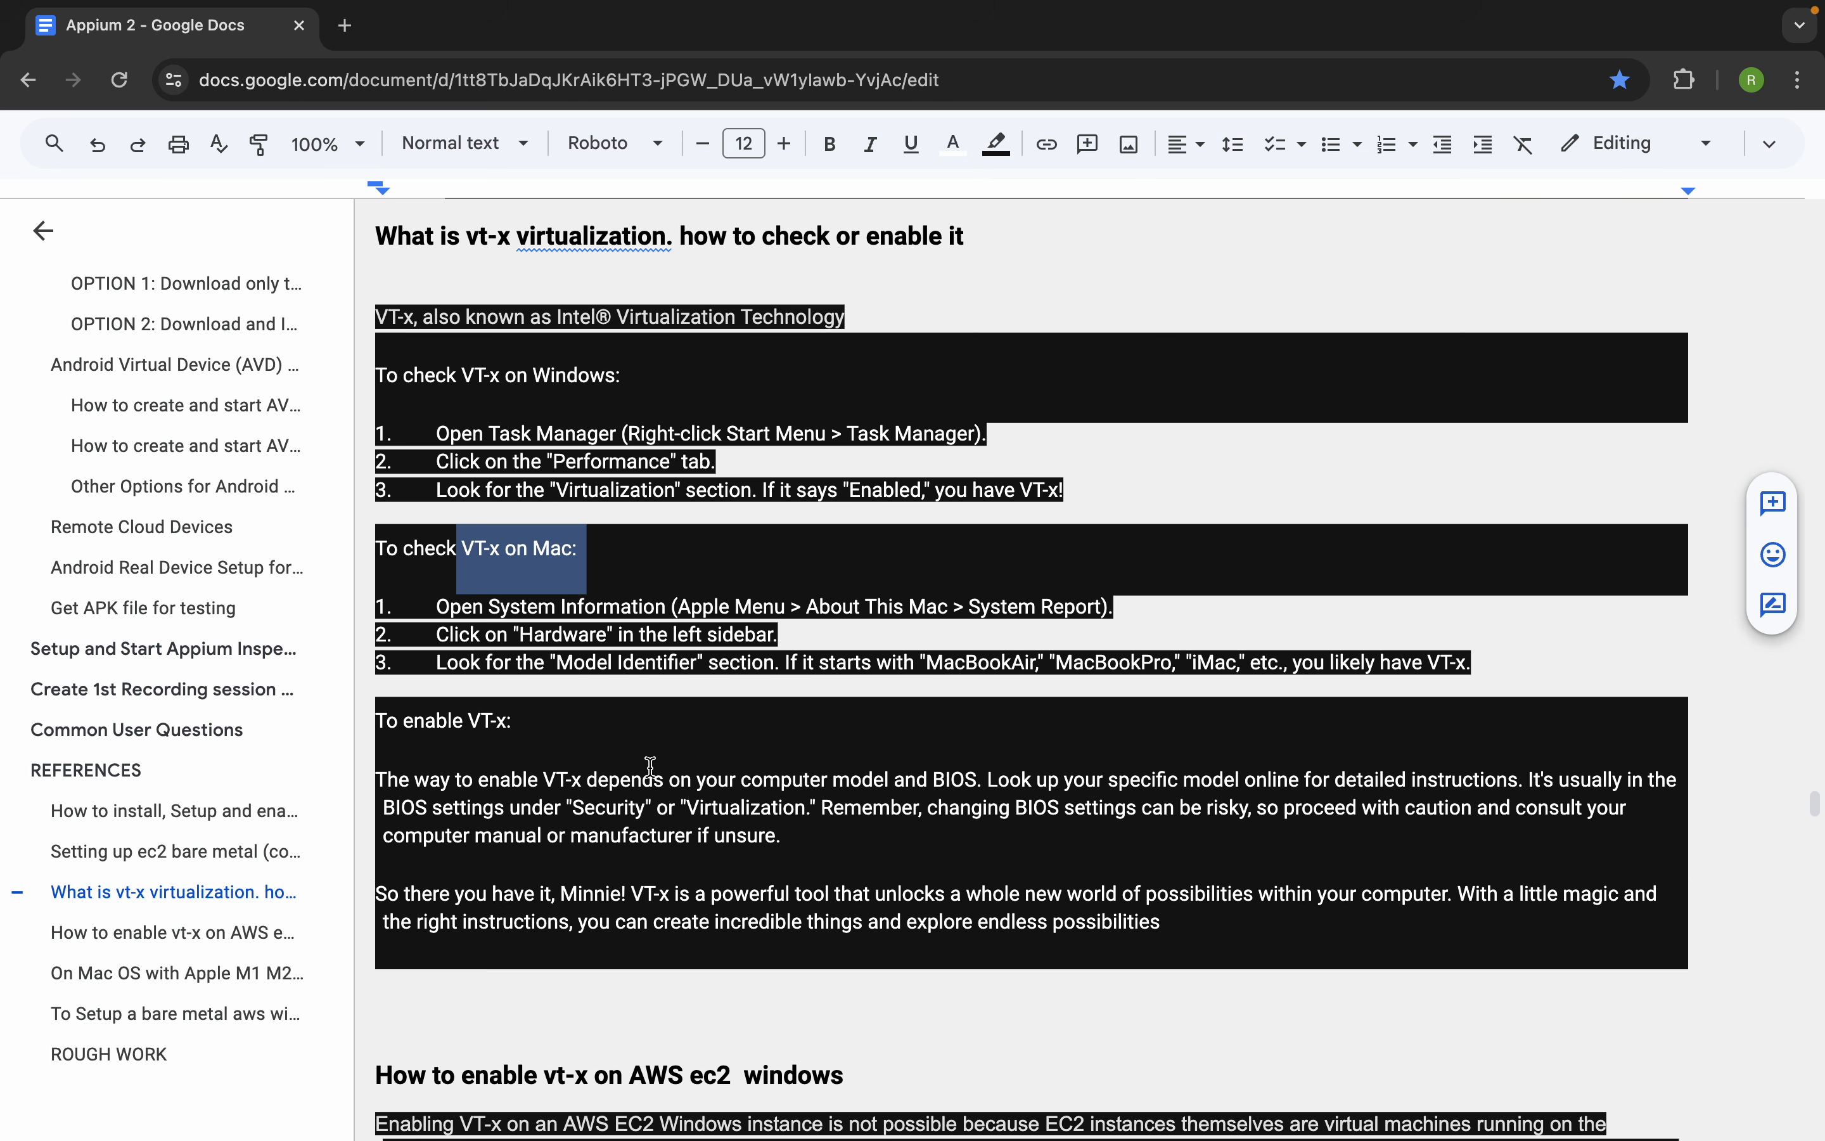
left_click_drag(788, 845, 382, 769)
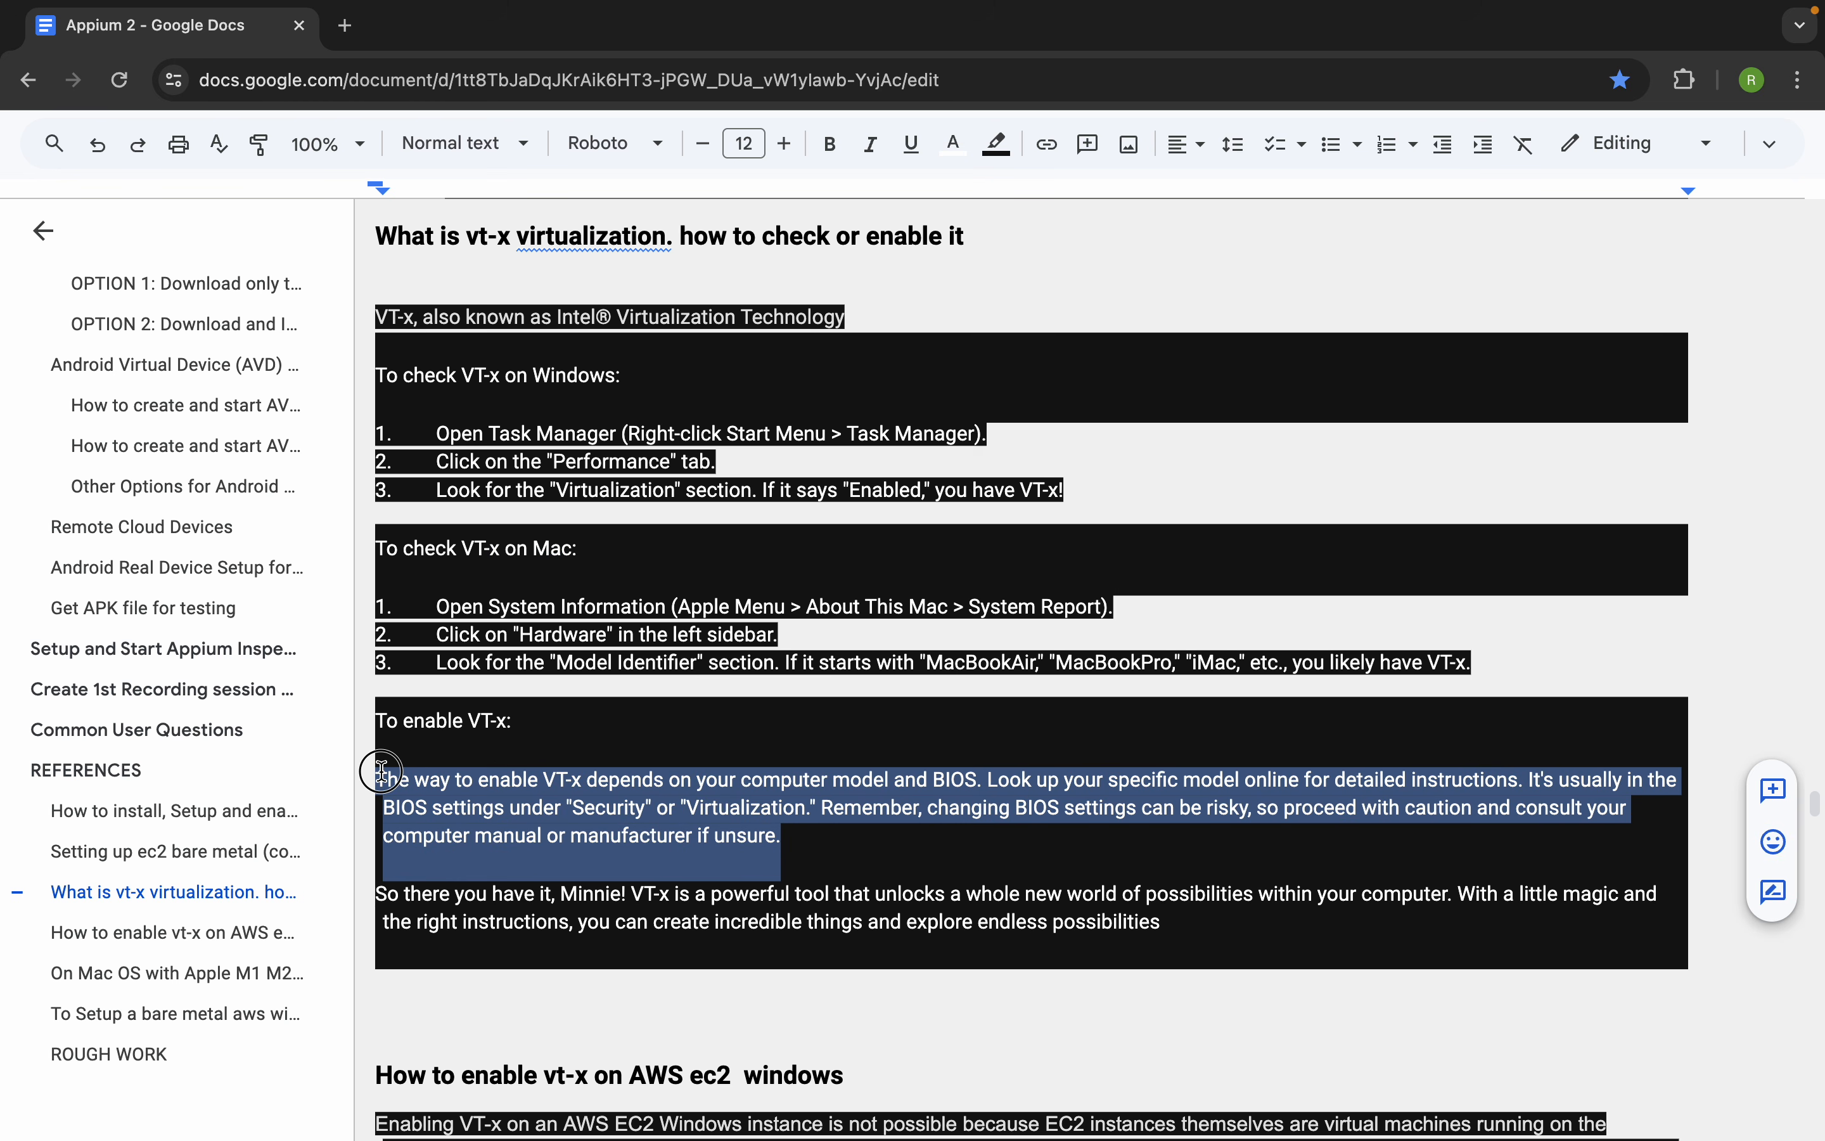
left_click(1162, 922, "shift")
scroll(591, 839, "down", 5)
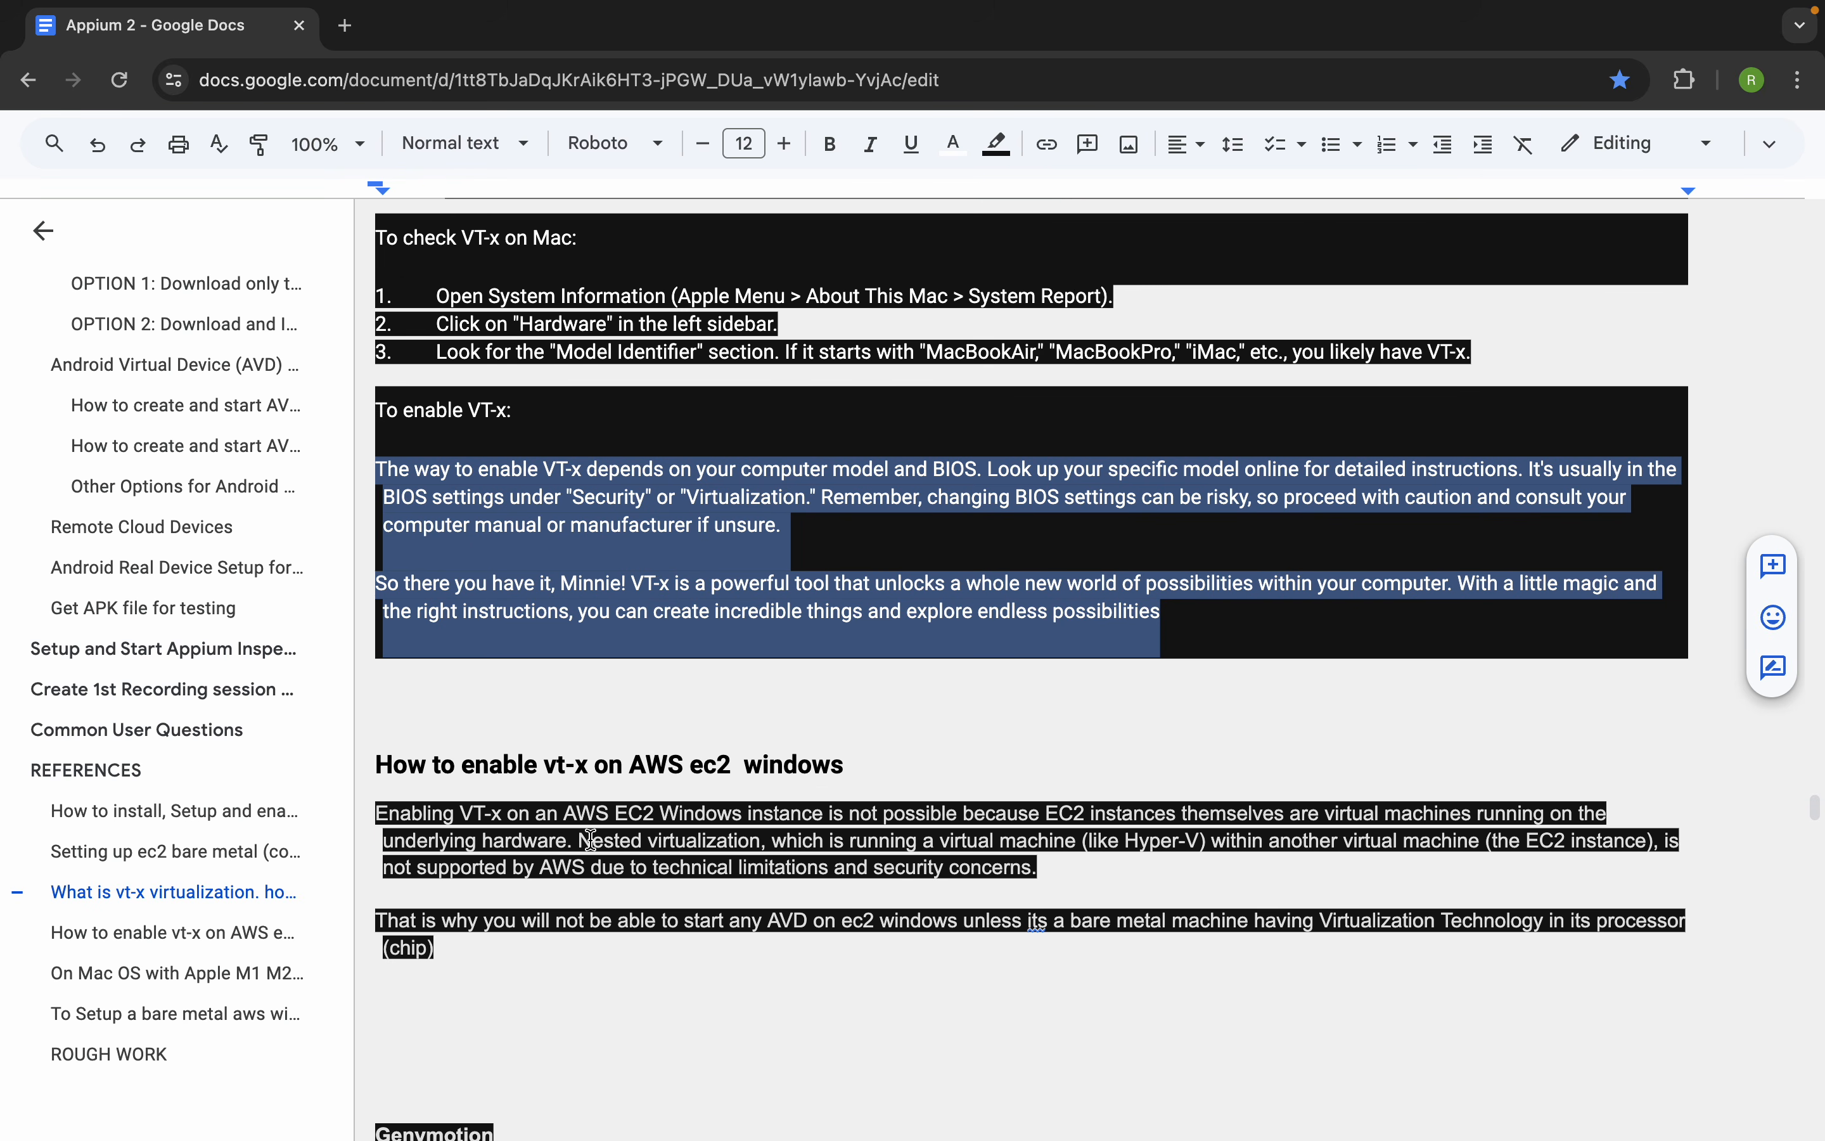
scroll(591, 839, "down", 1)
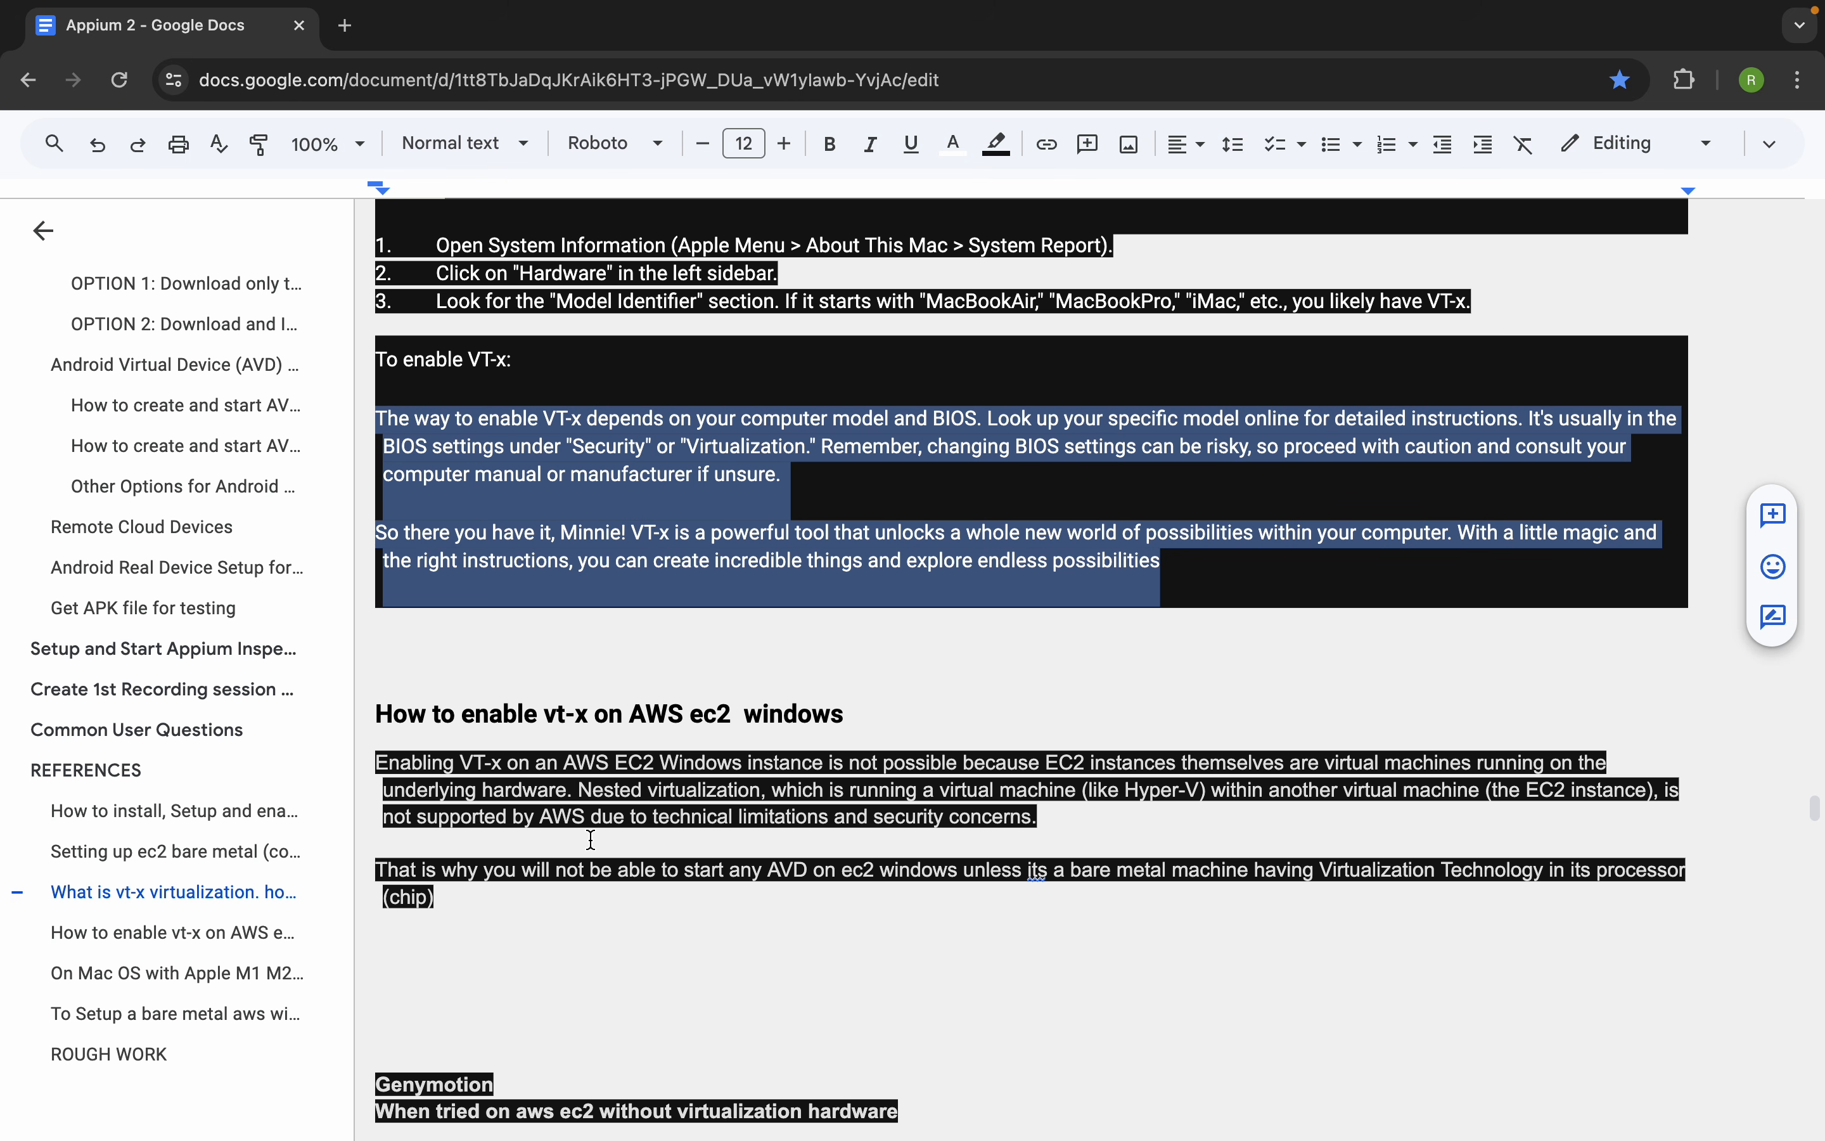
Open the "Setting up ec2 bare metal (core base)" reference and look through its setup screenshots
left_click(279, 849)
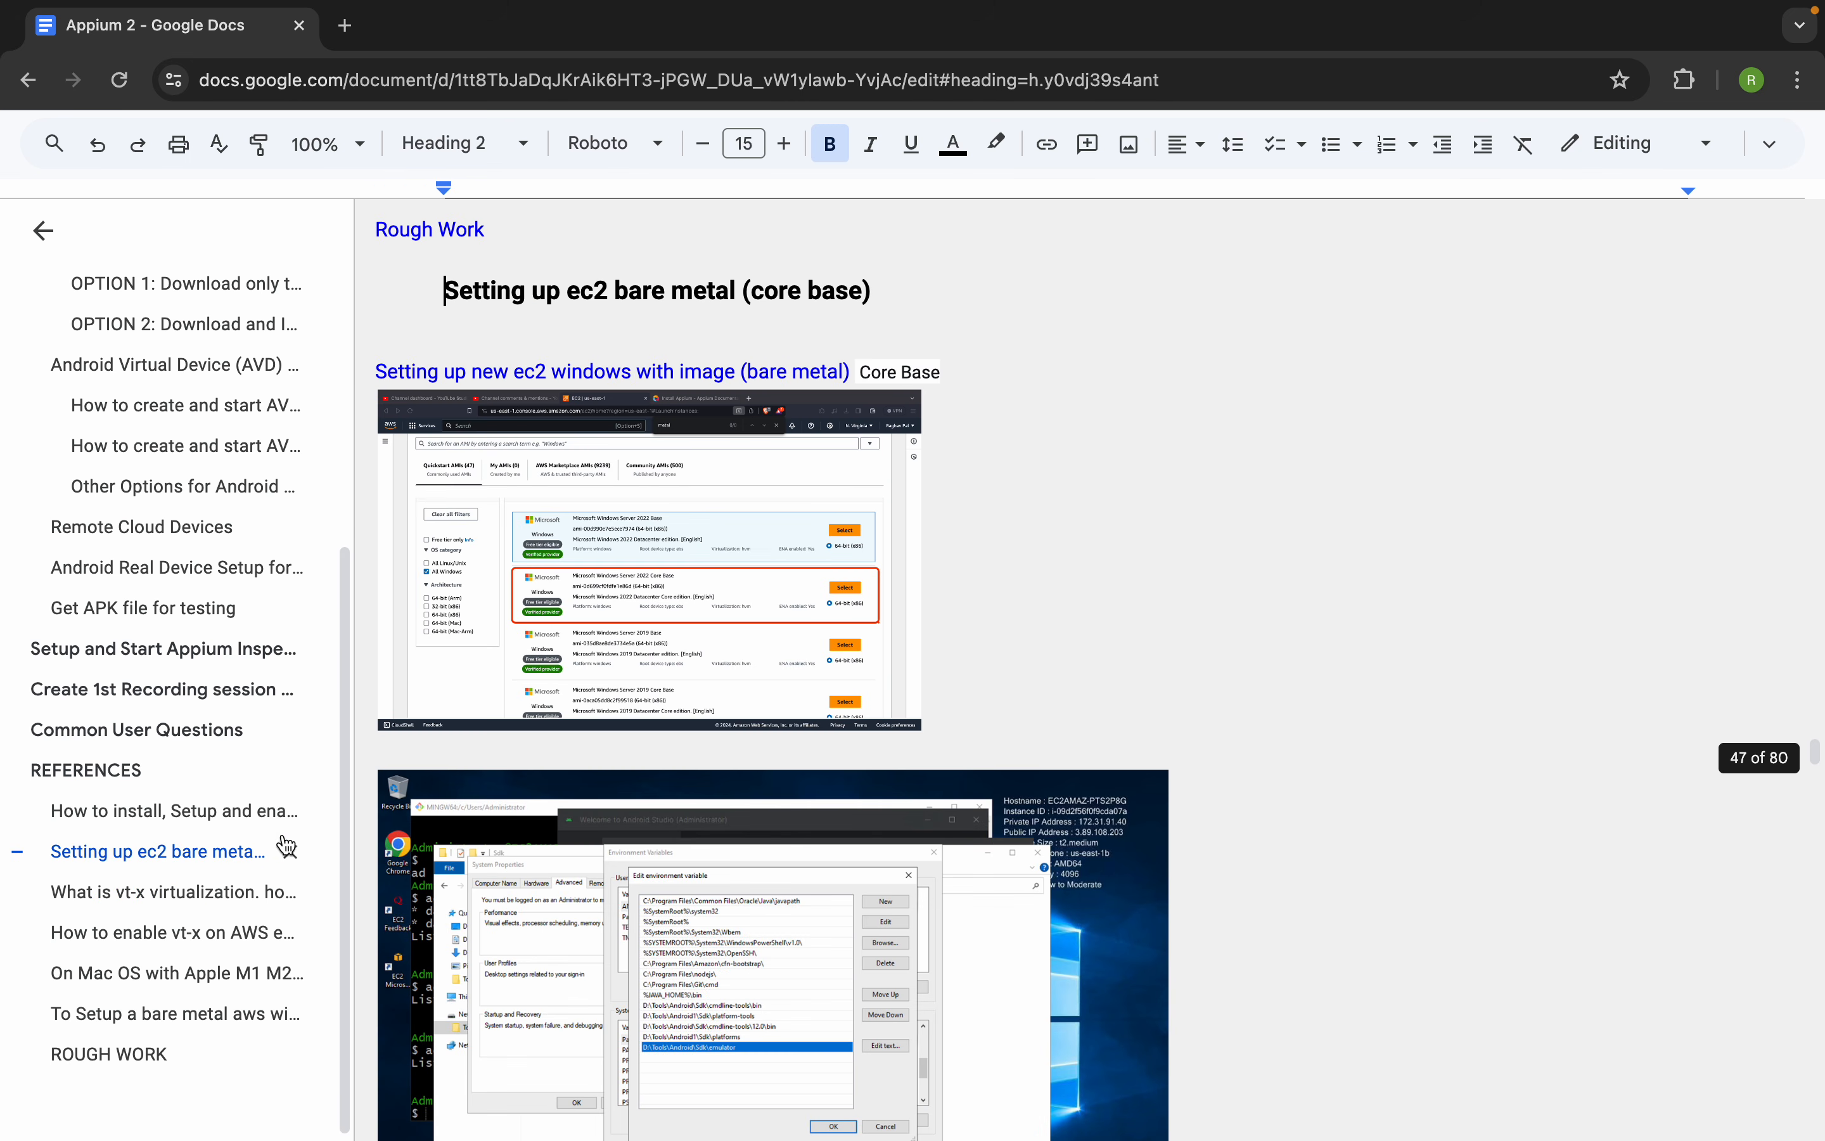
left_click(759, 376)
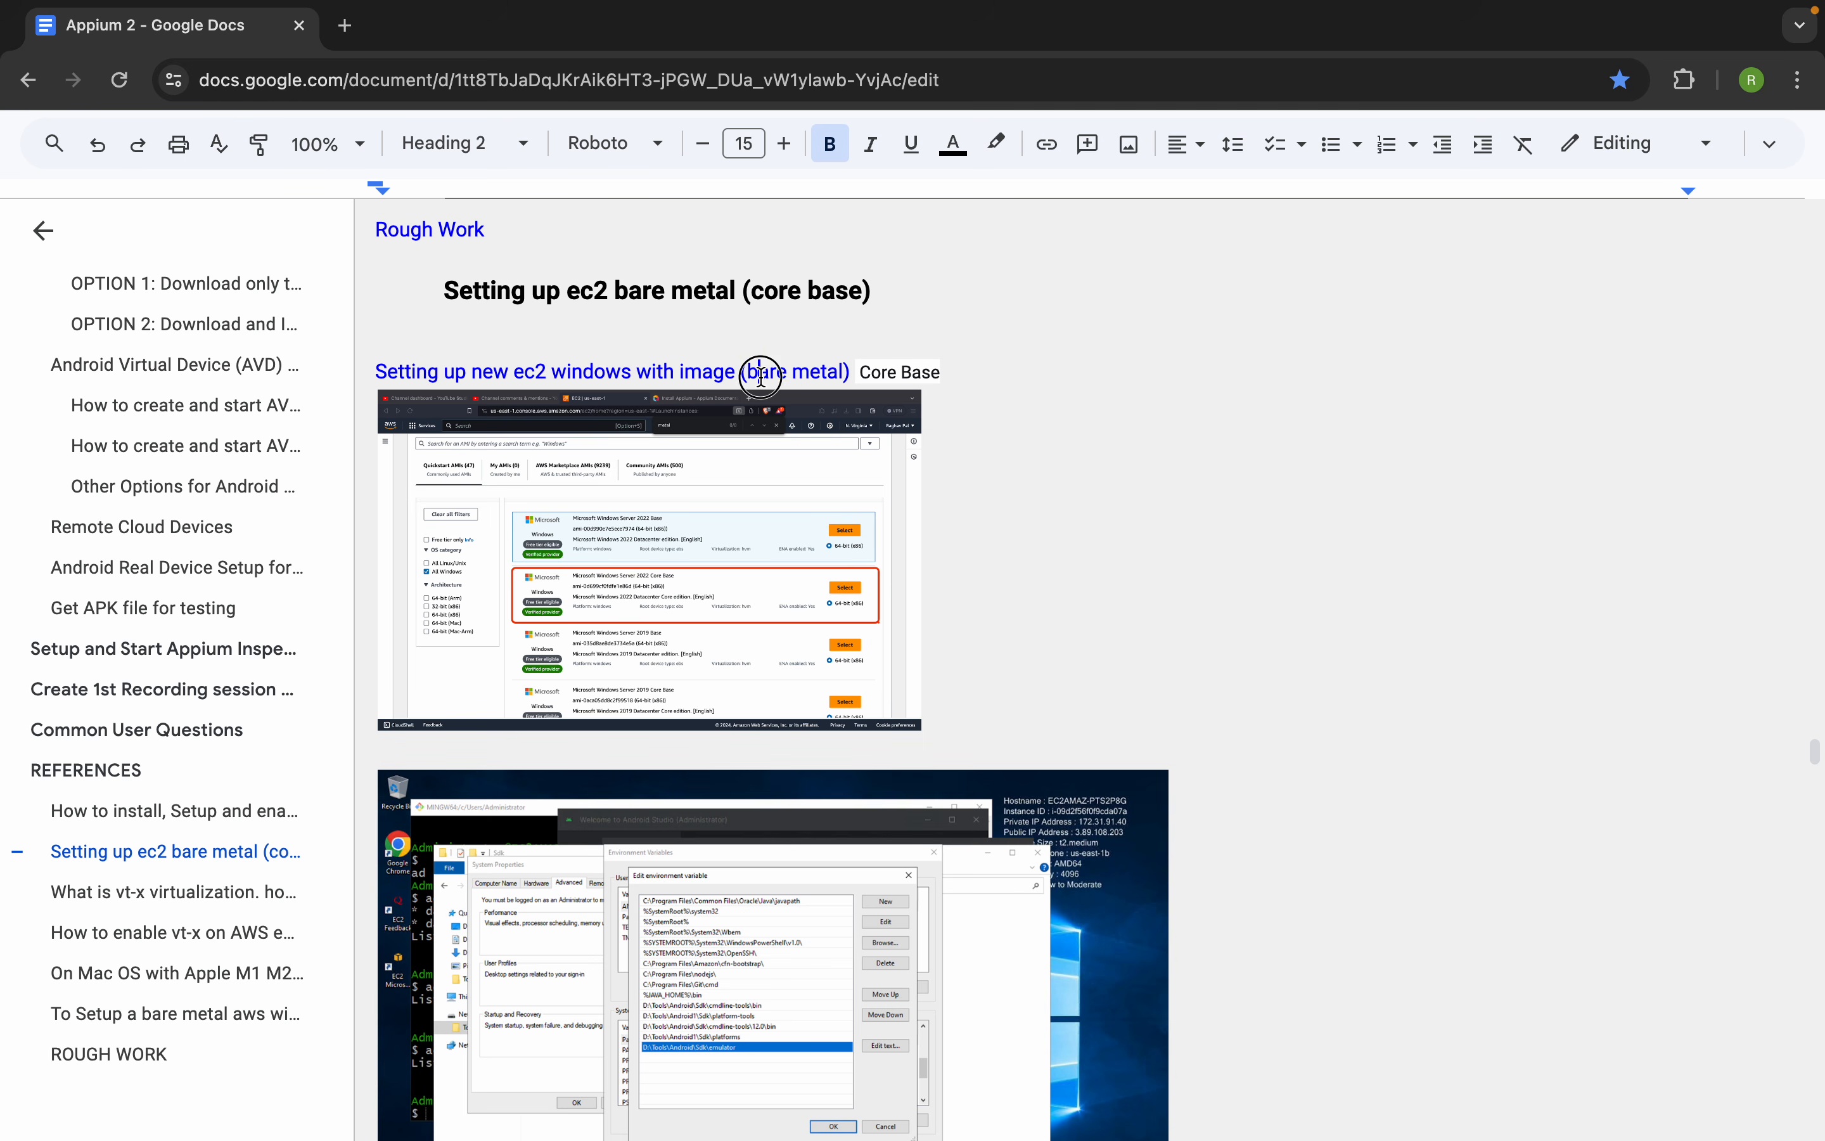
scroll(662, 660, "down", 2)
scroll(663, 660, "up", 2)
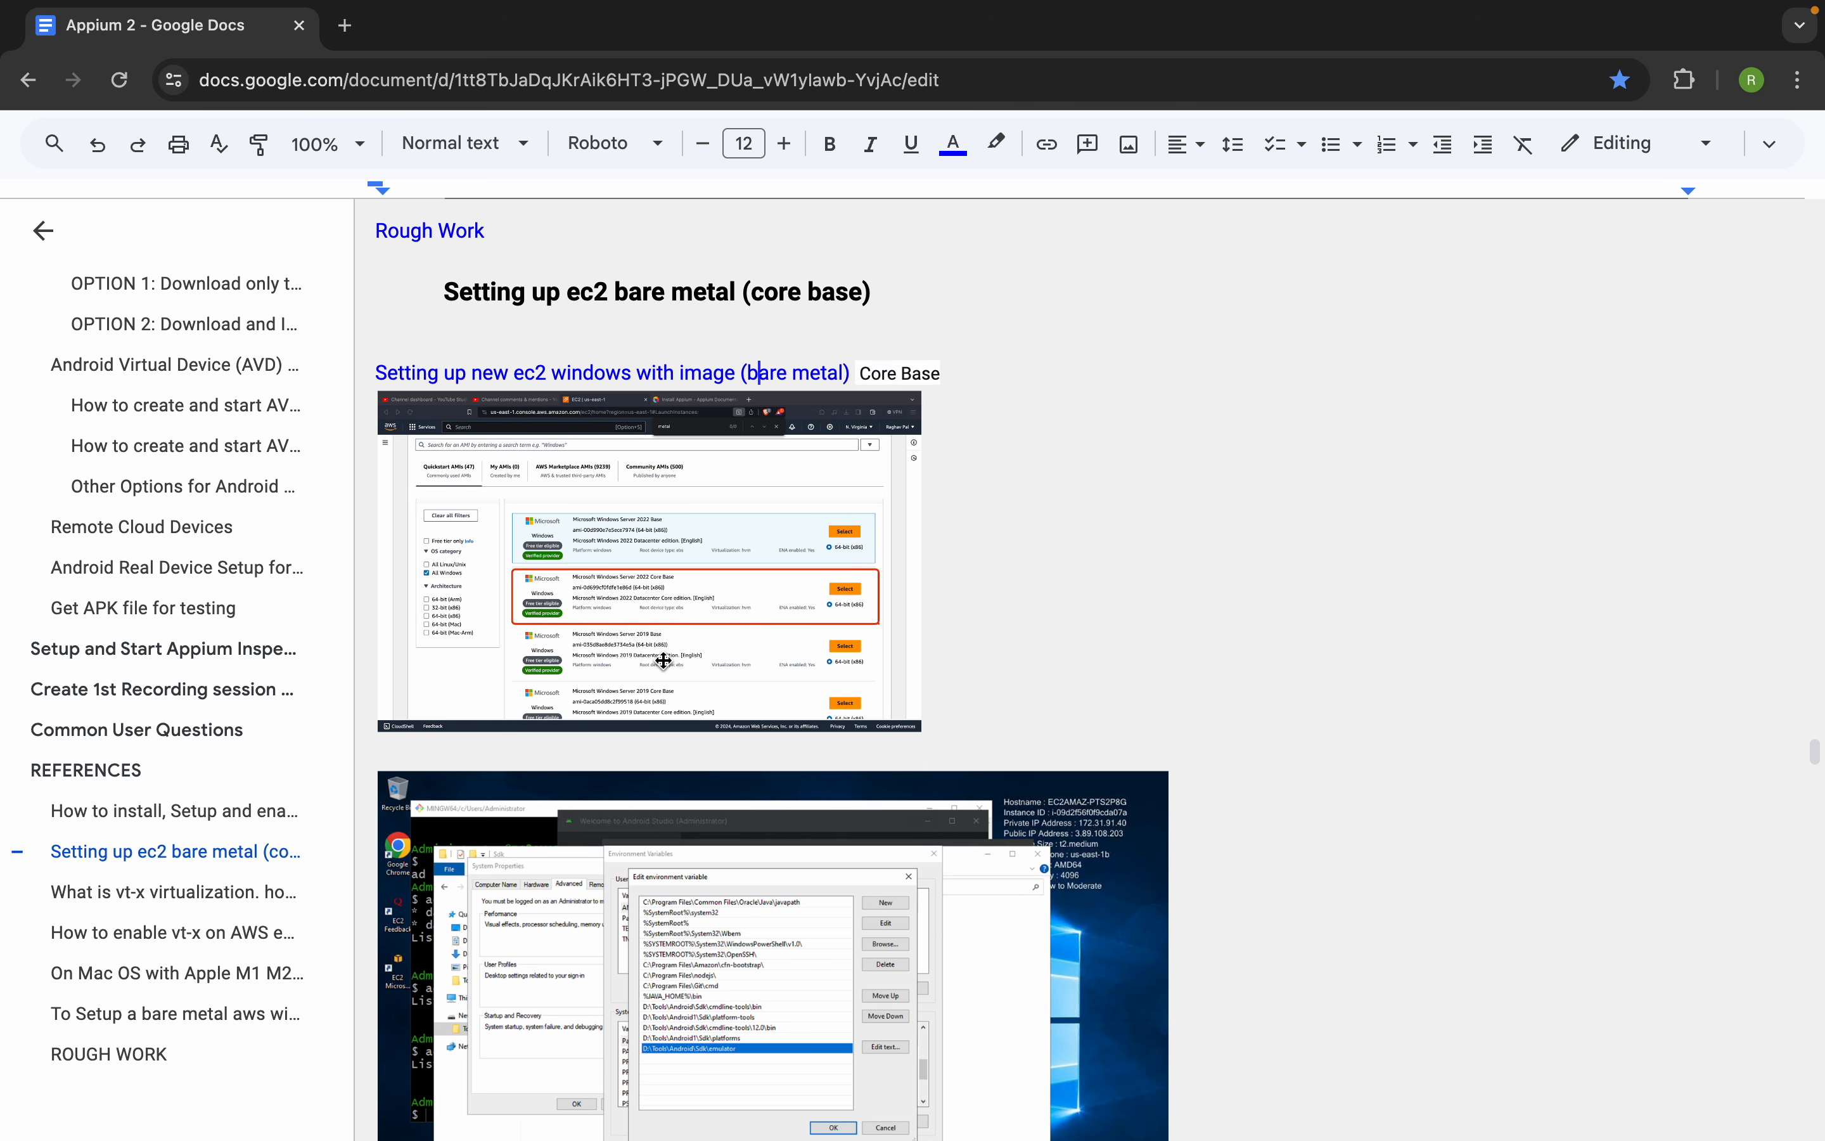
left_click(988, 544)
scroll(947, 670, "down", 8)
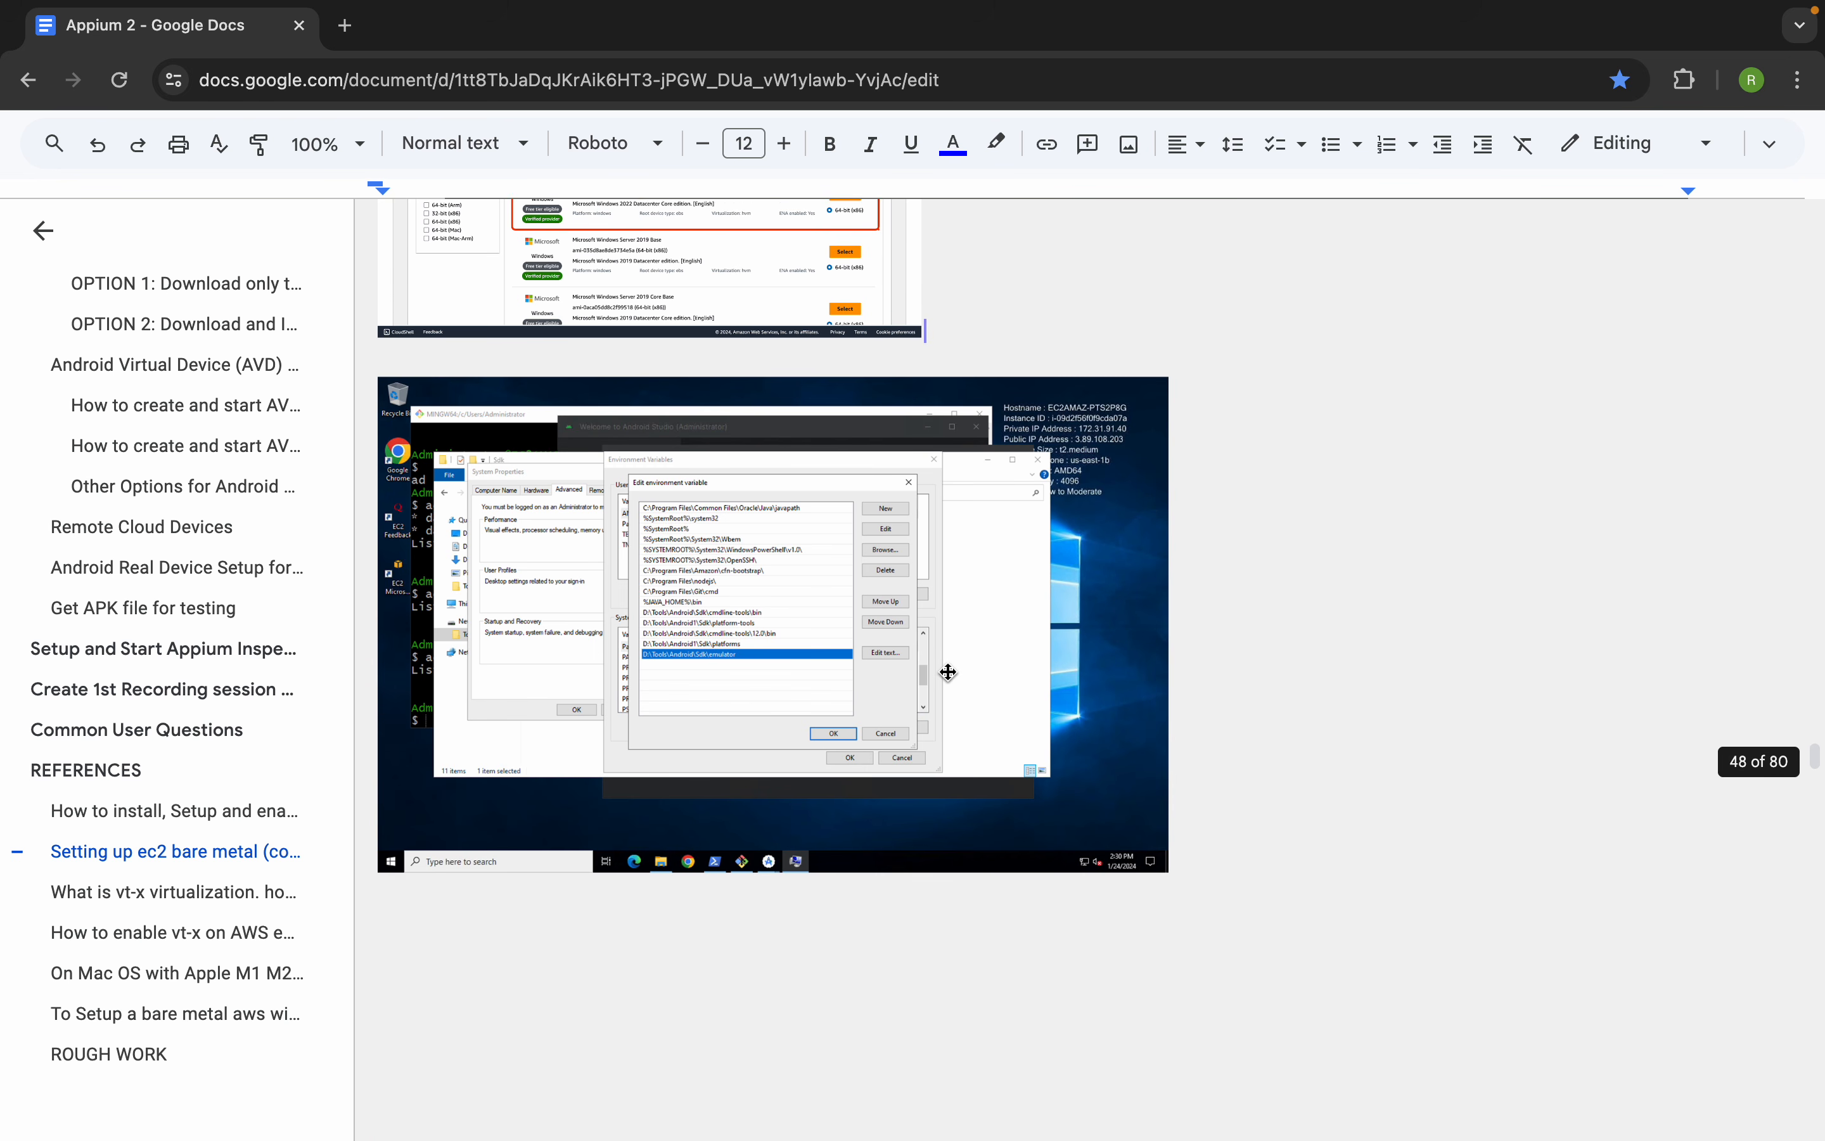
scroll(947, 670, "down", 12)
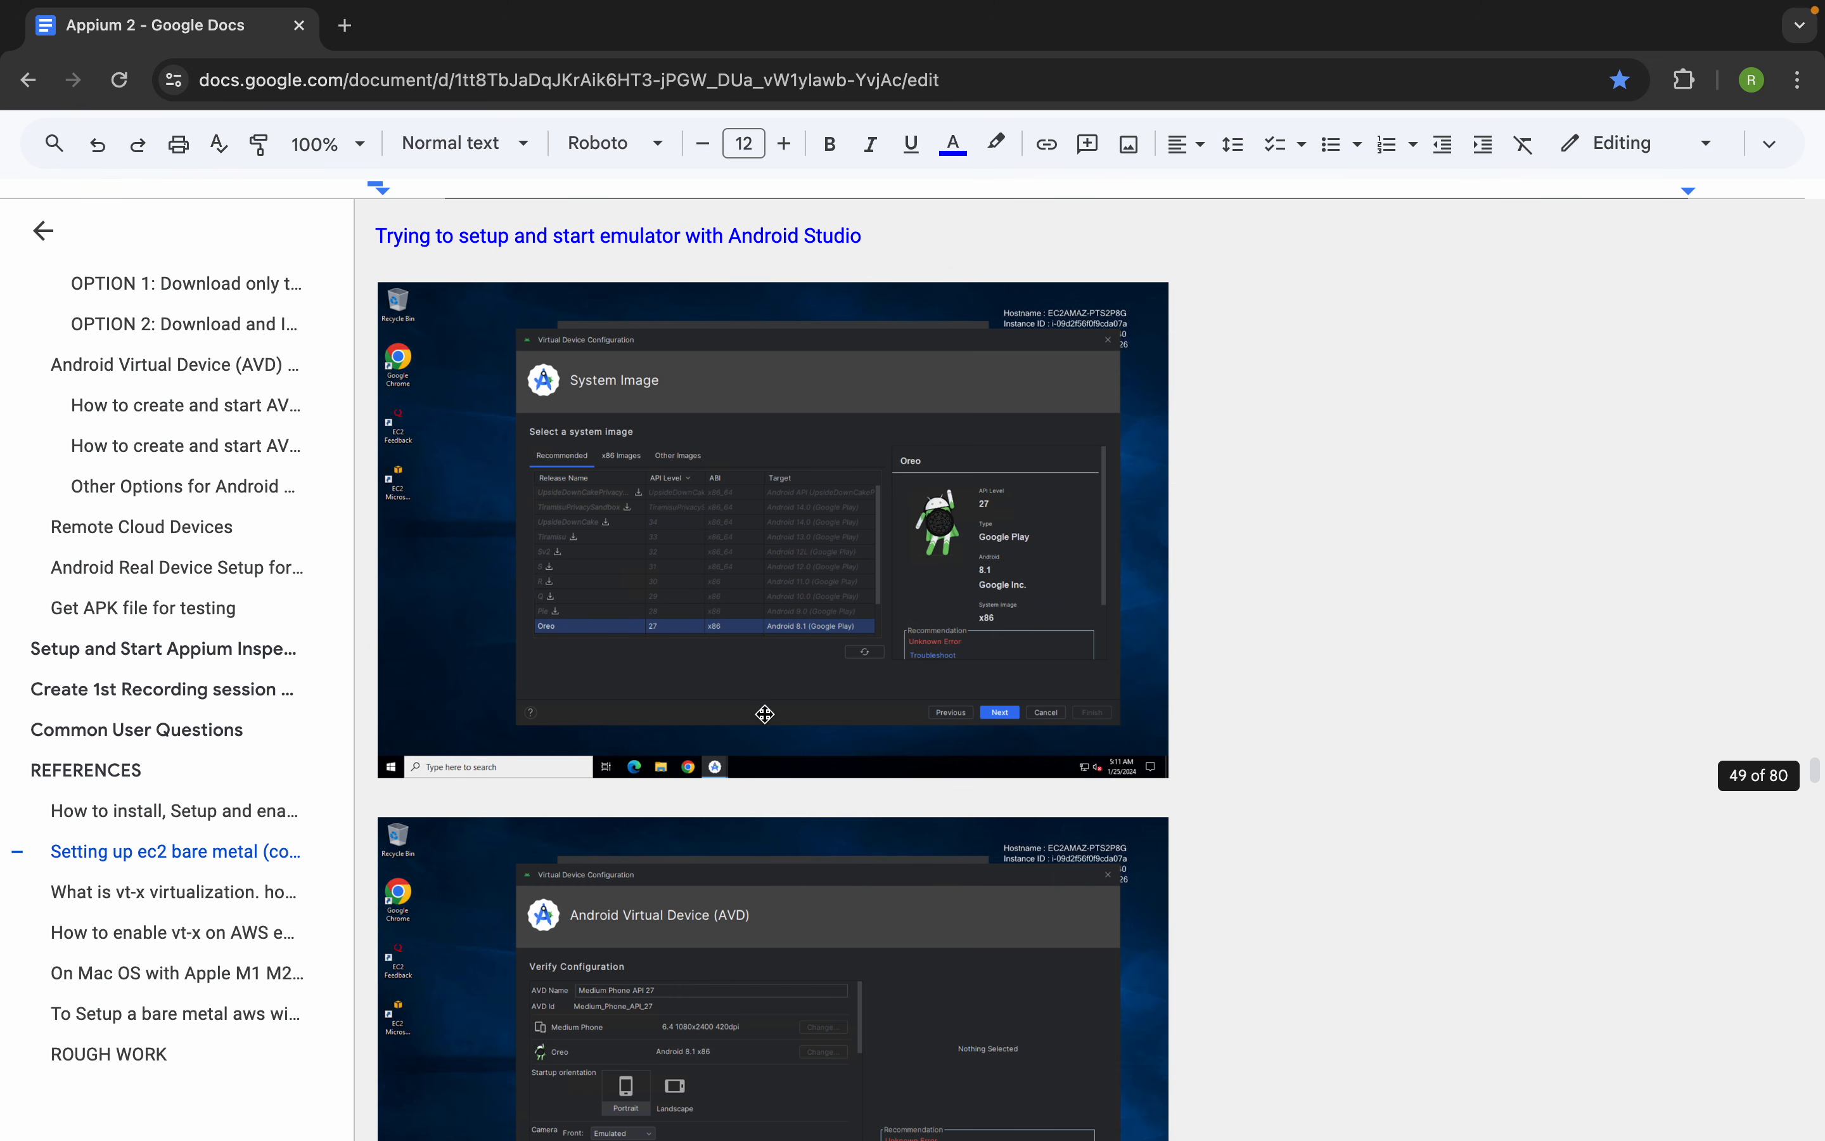
Go to the "To Setup a bare metal aws windows ec2 Check" section and open its EC2 instance comparison link
left_click(215, 896)
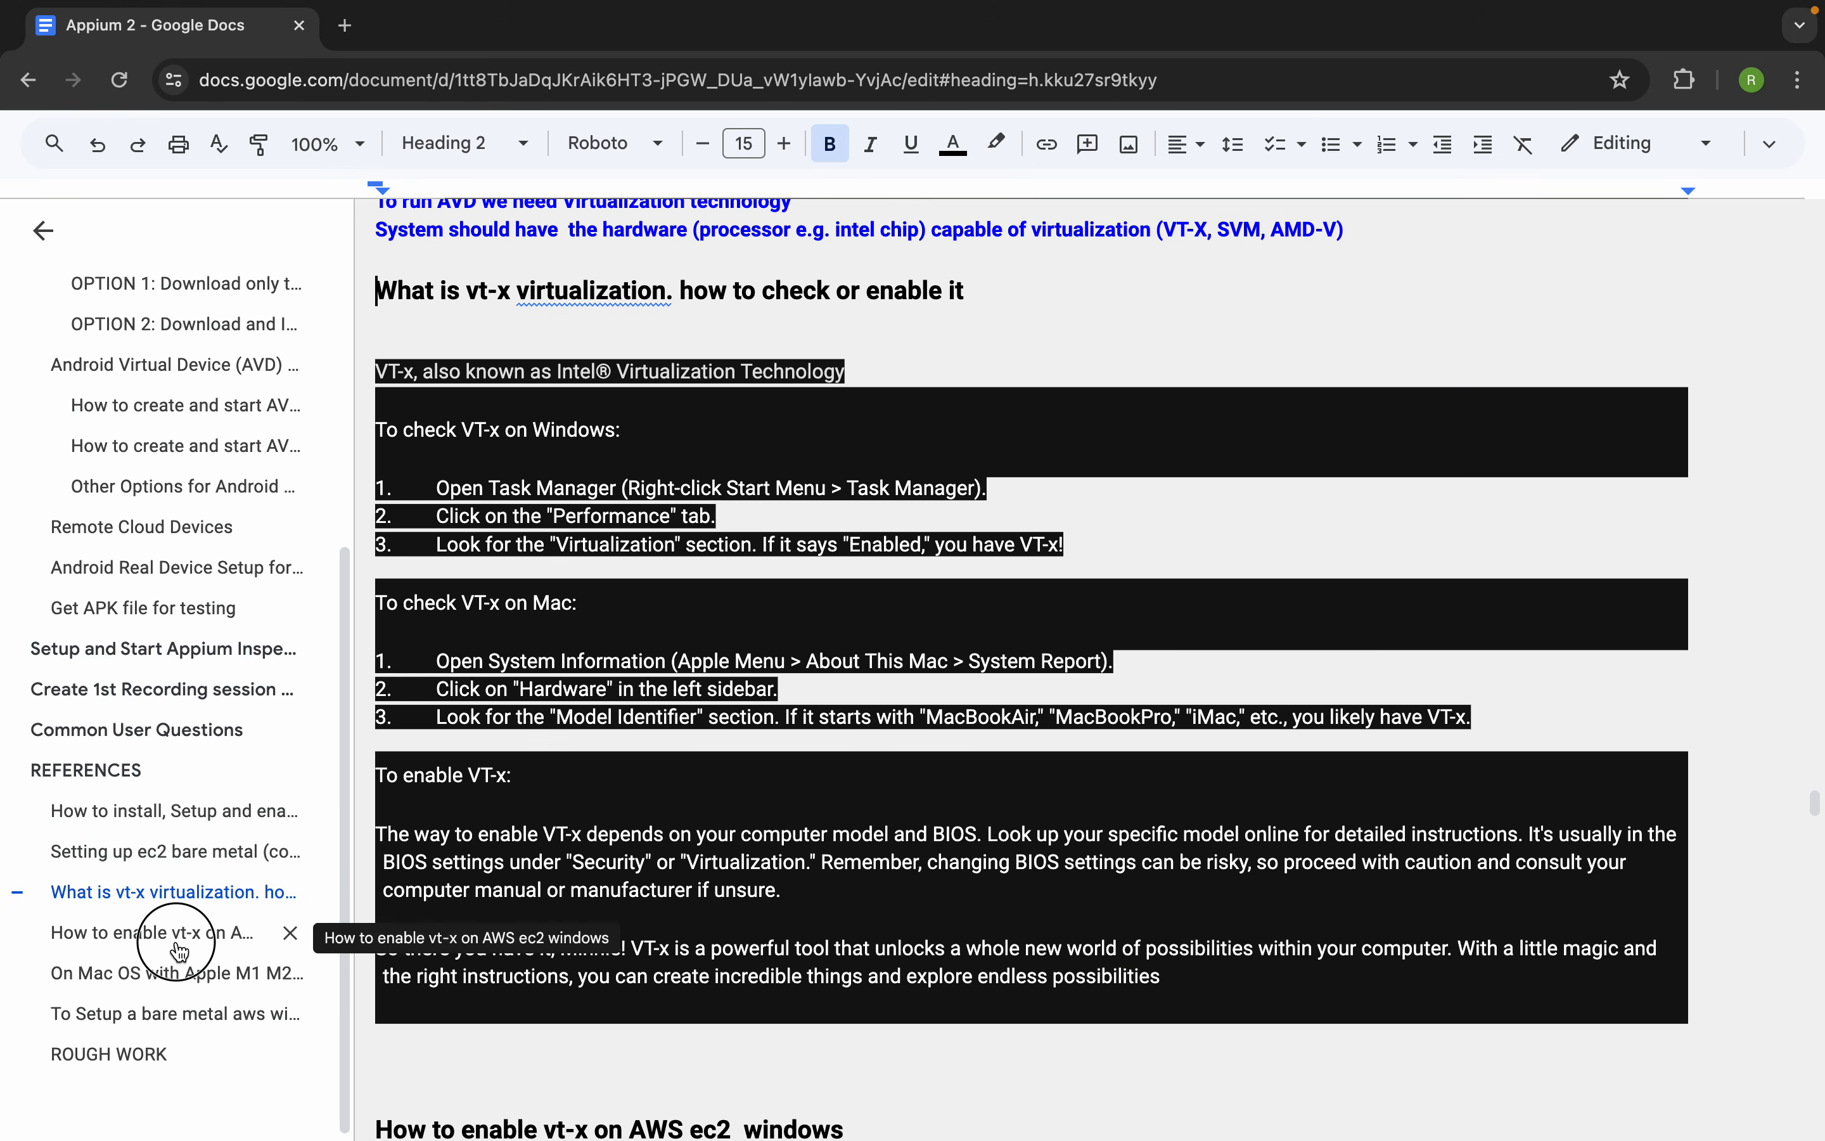
left_click(185, 935)
scroll(709, 831, "down", 12)
scroll(709, 830, "down", 20)
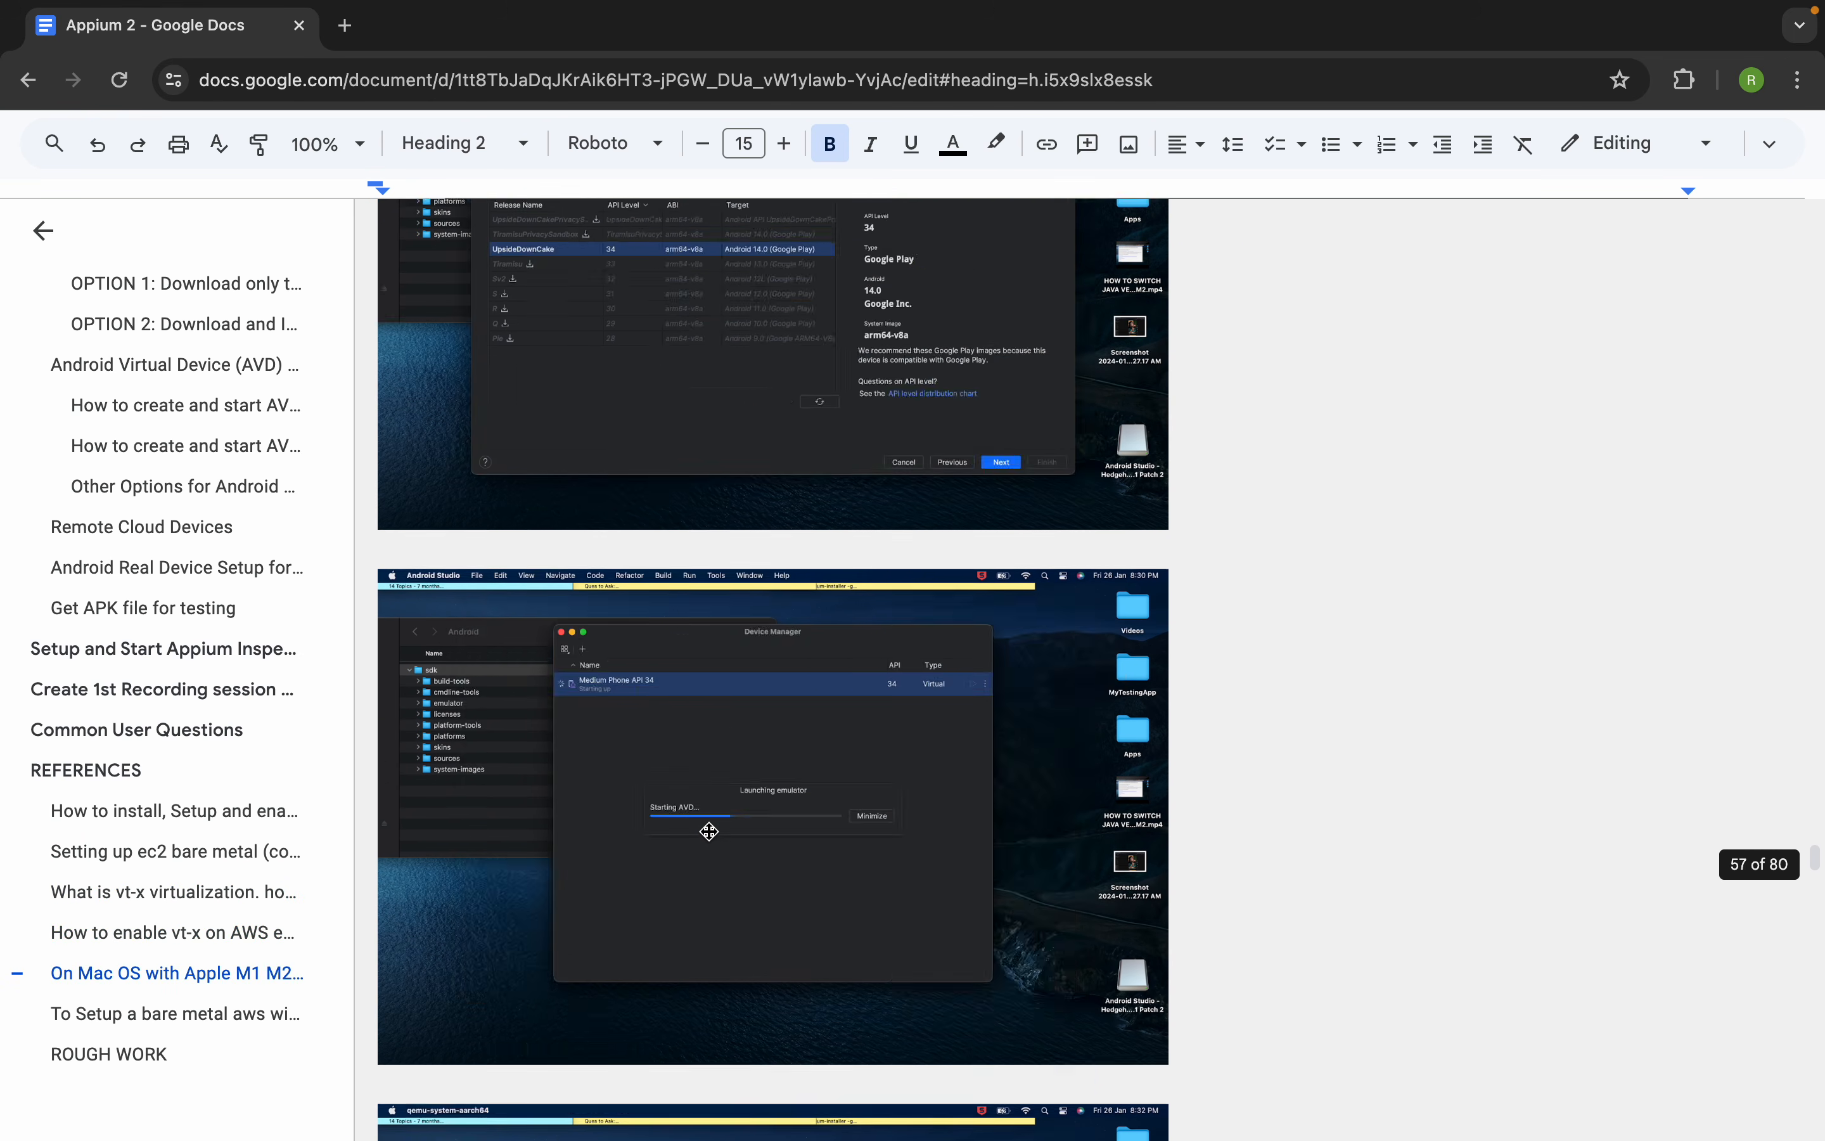
scroll(710, 830, "down", 5)
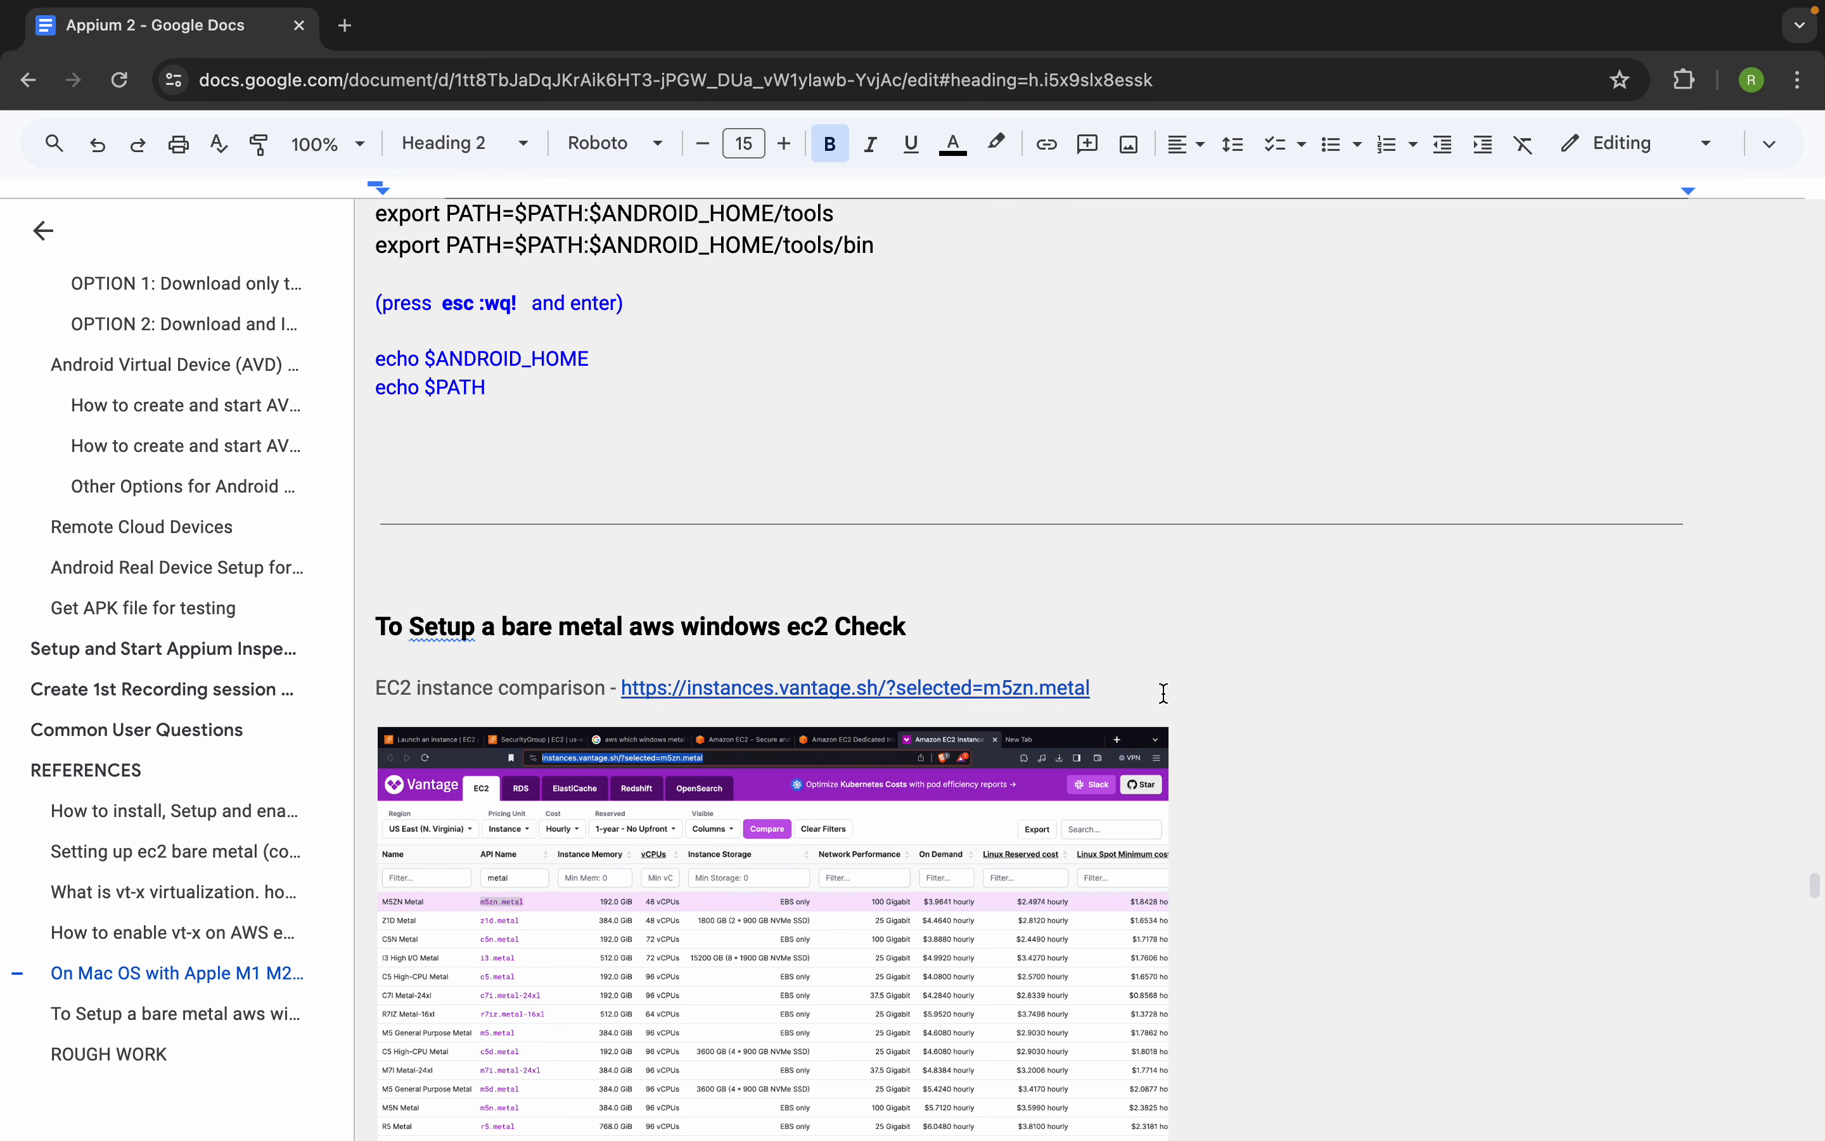
left_click(1059, 684)
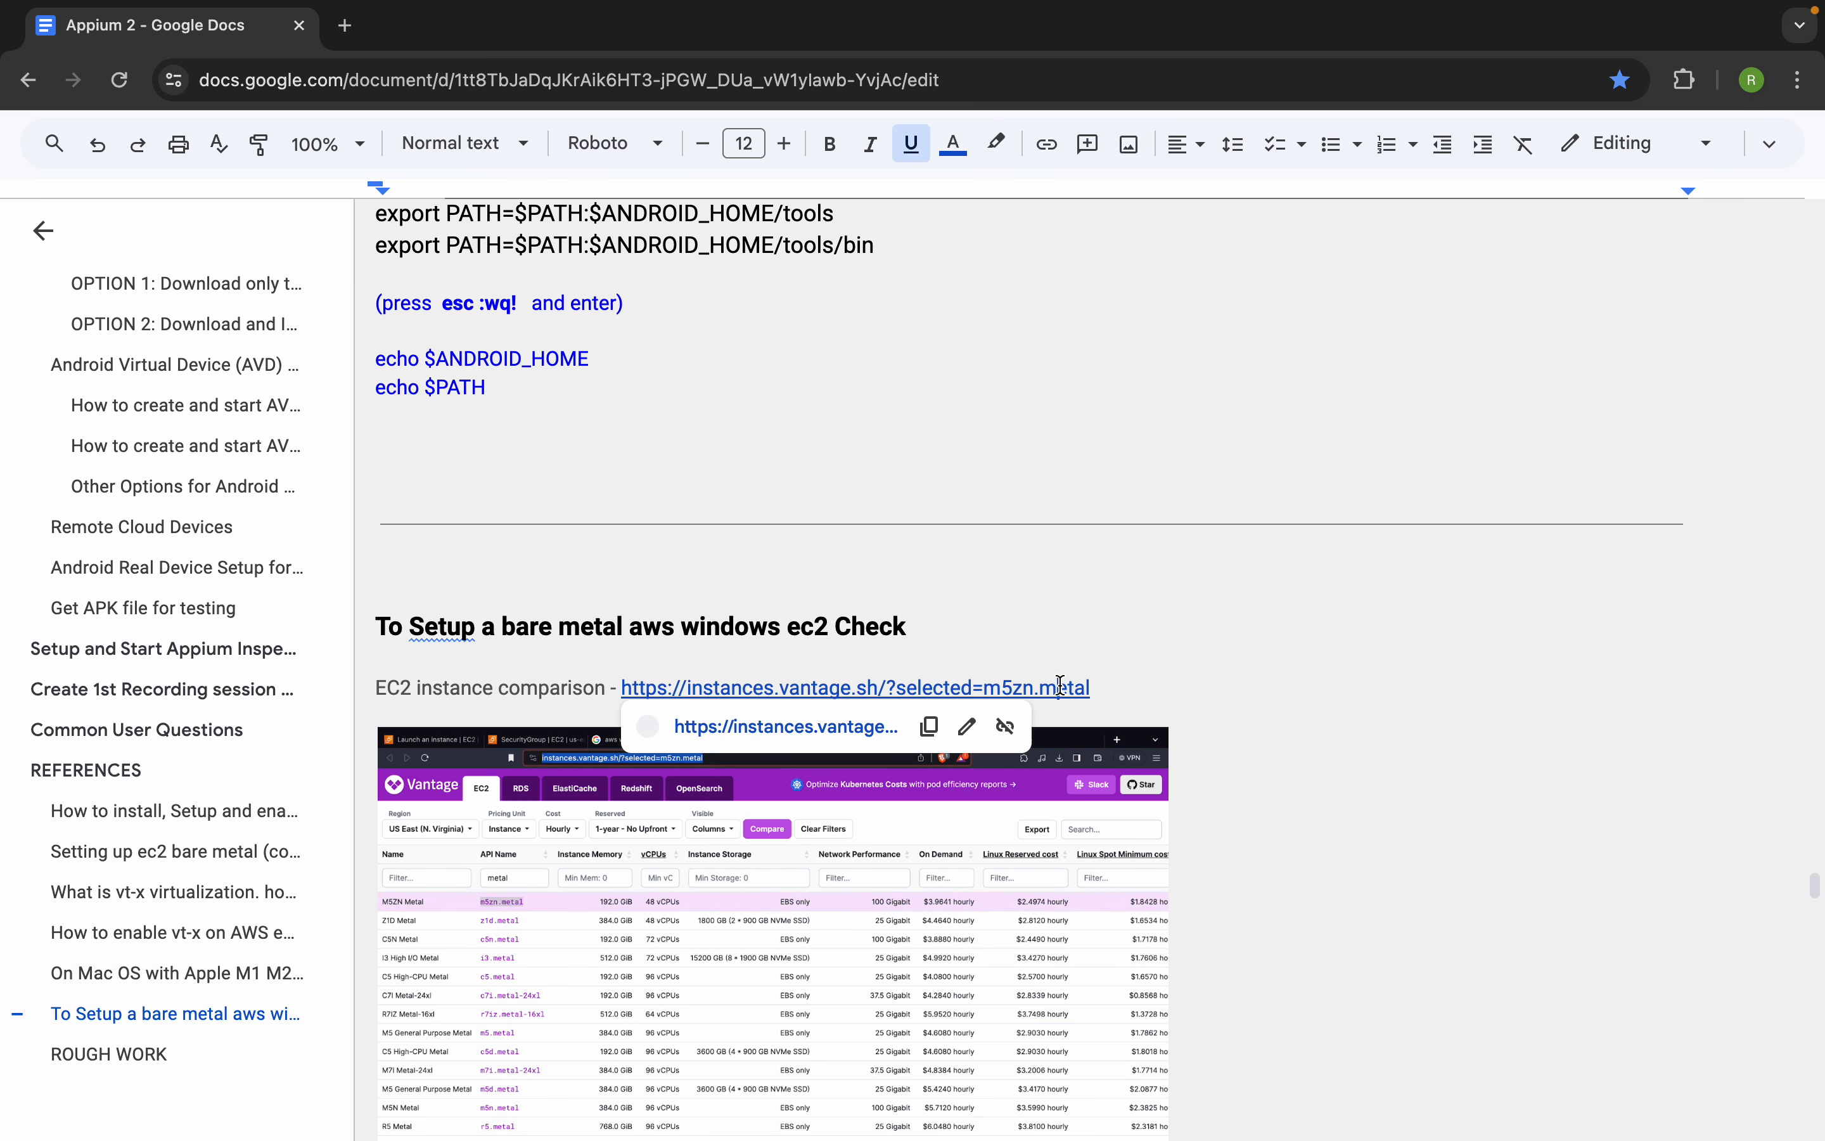
left_click(822, 728)
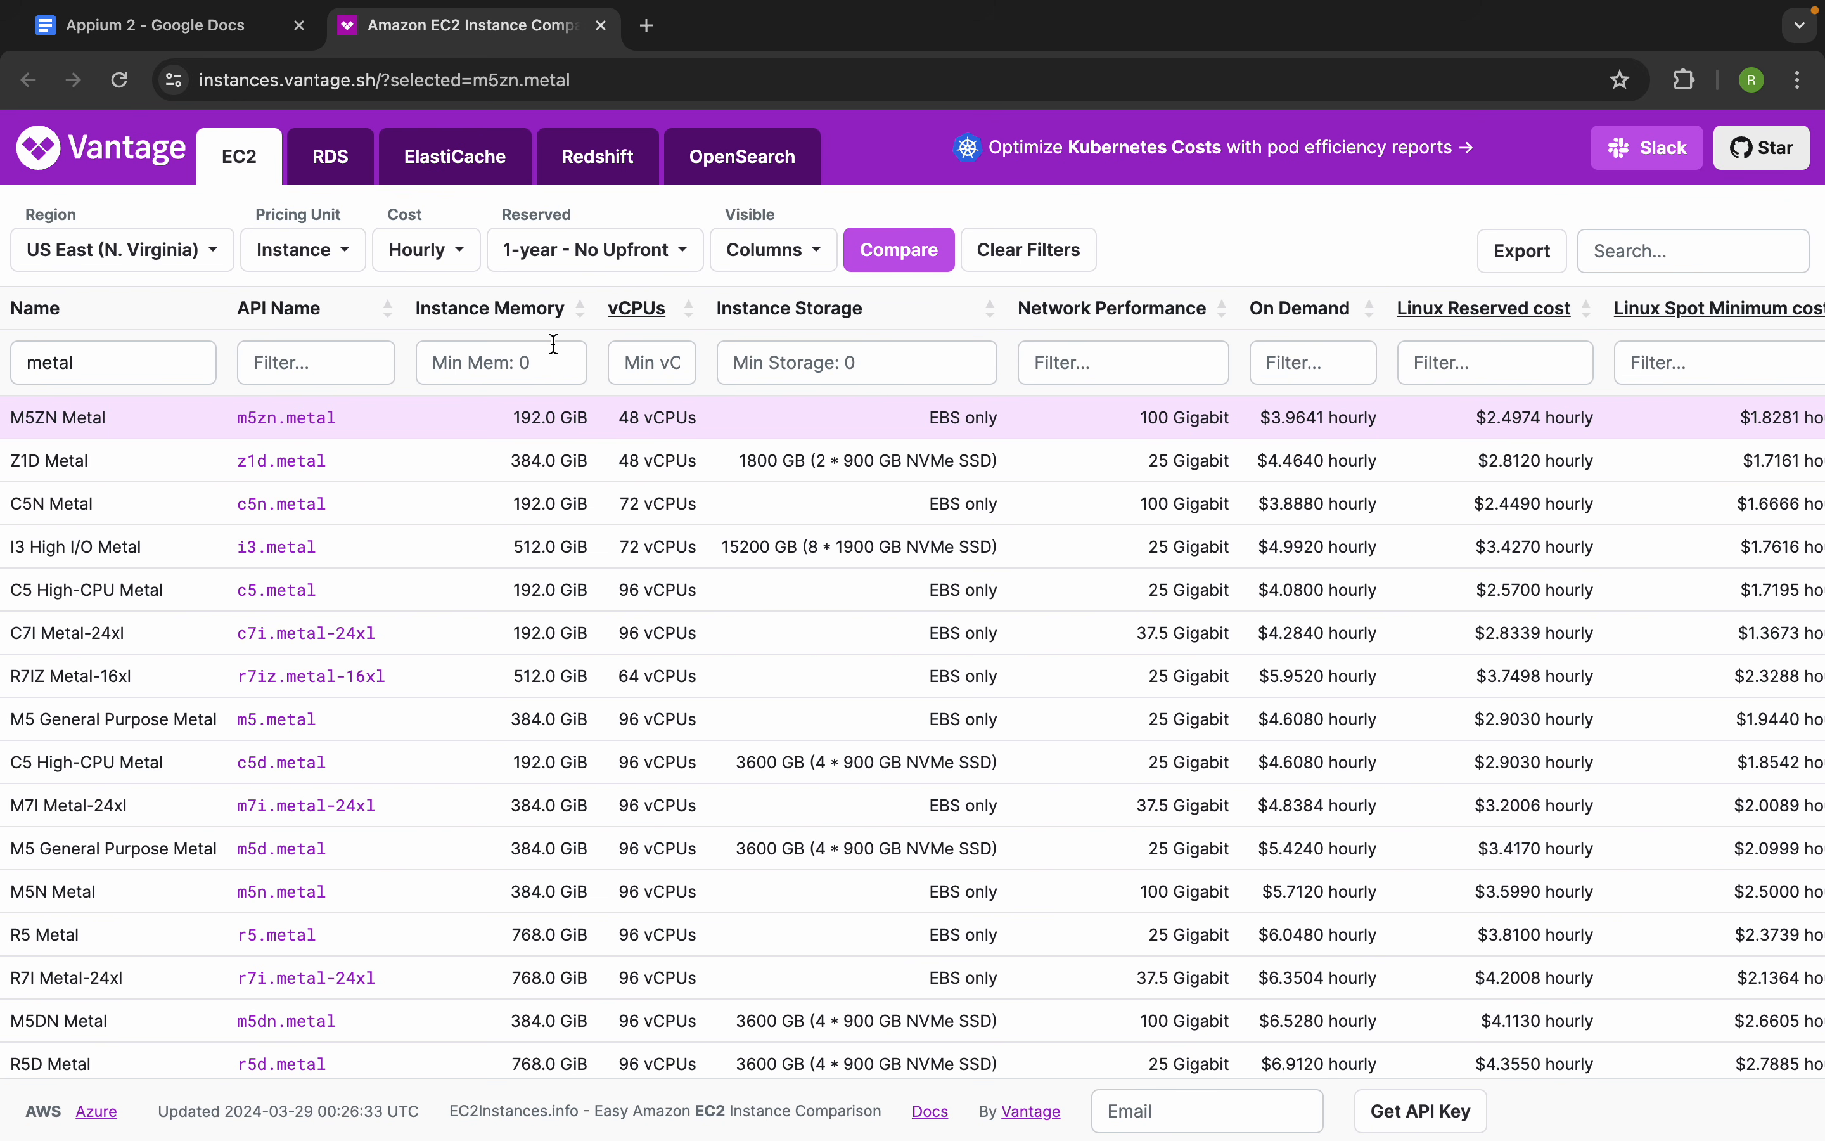
Filter the EC2 instance names by "metal" and sort the list by Windows On Demand cost
left_click(80, 362)
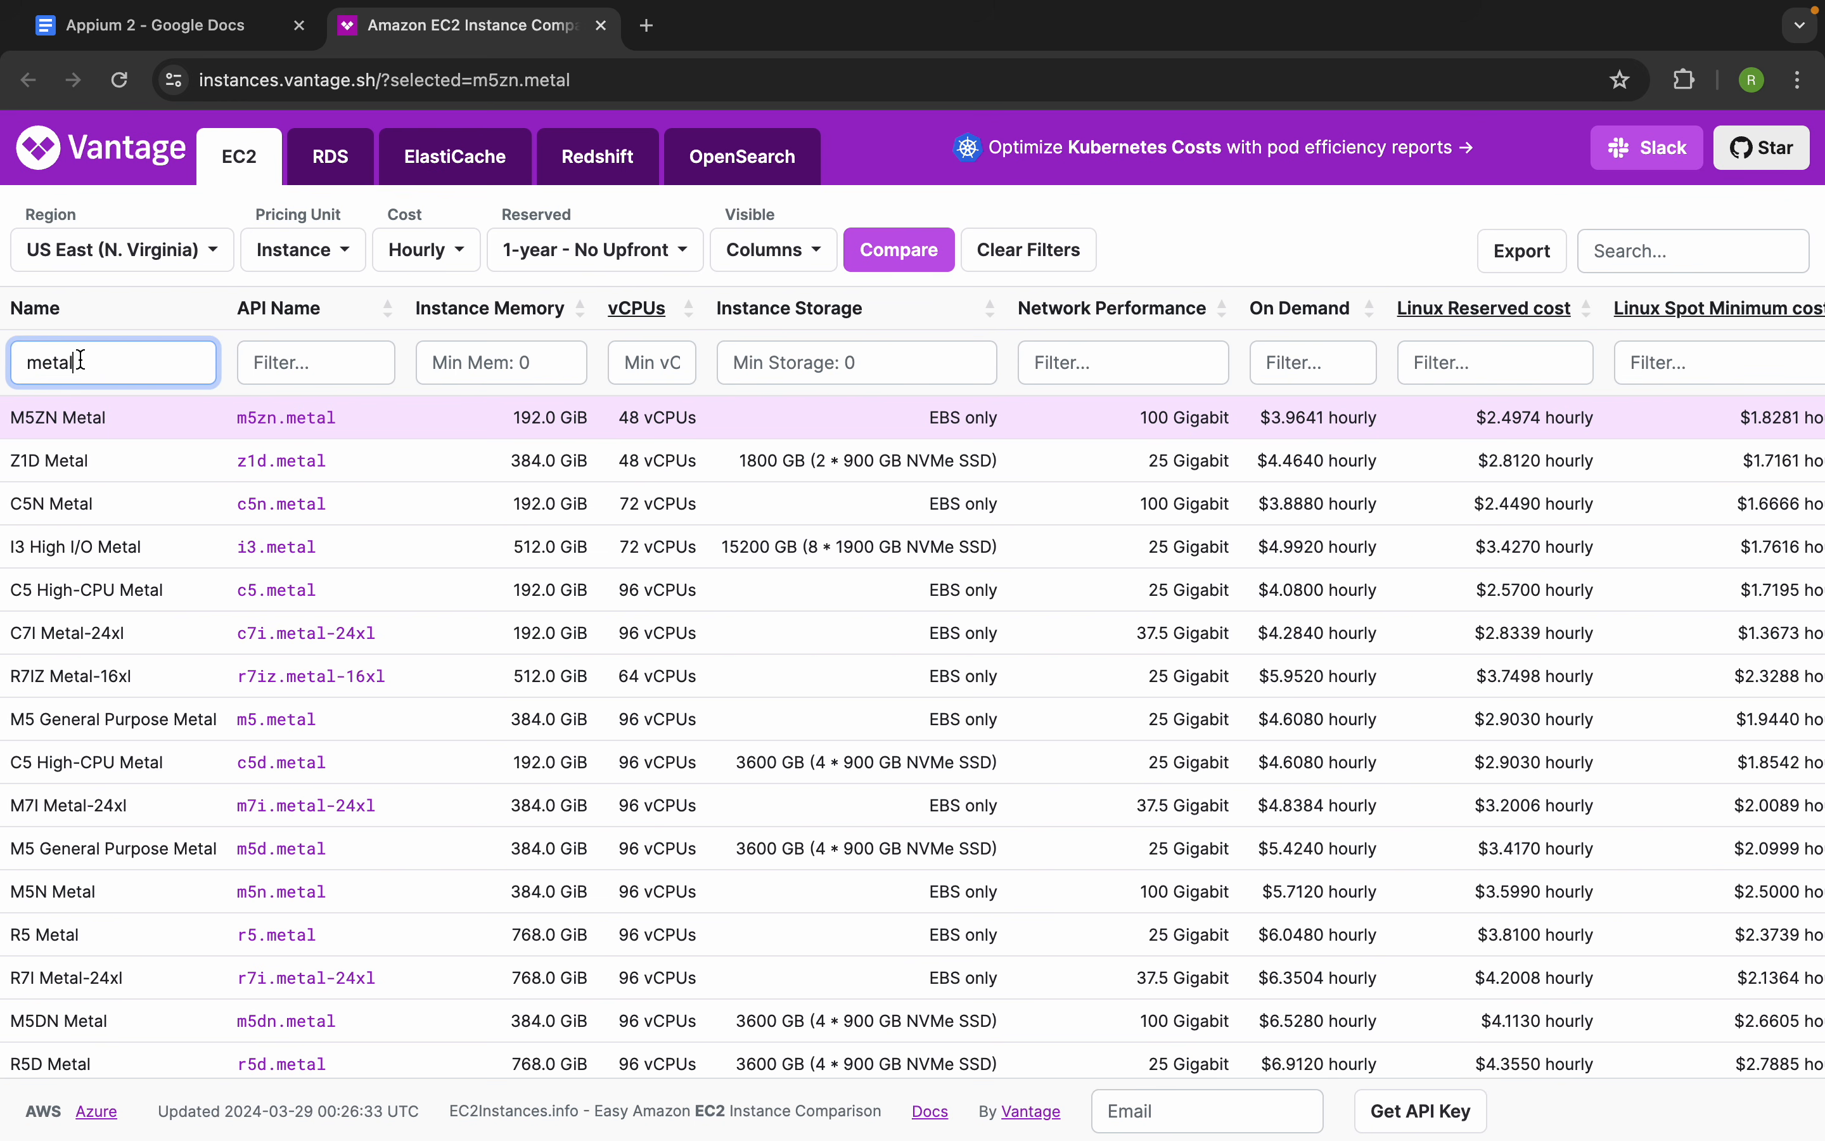
key("BackSpace")
key("BackSpace")
key("BackSpace")
type("metal")
scroll(1310, 322, "right", 6)
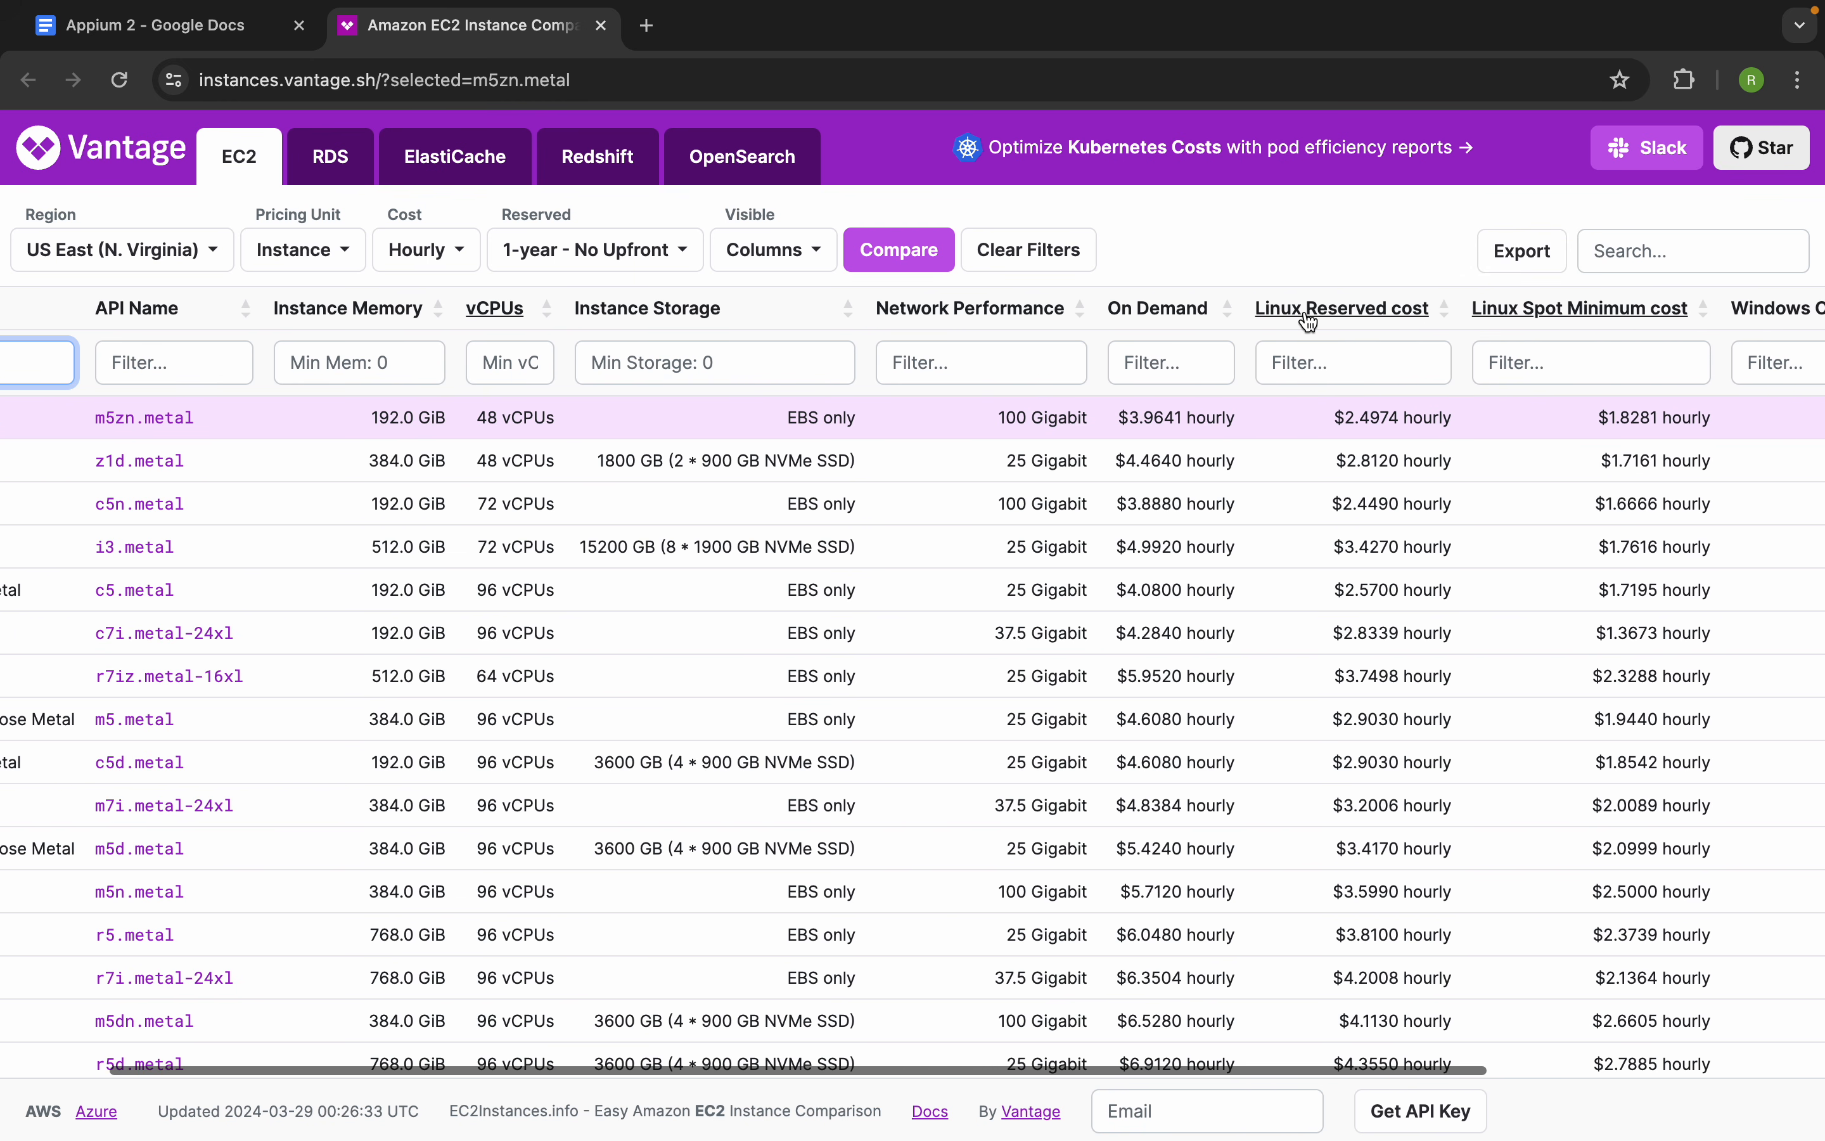
left_click(1537, 320)
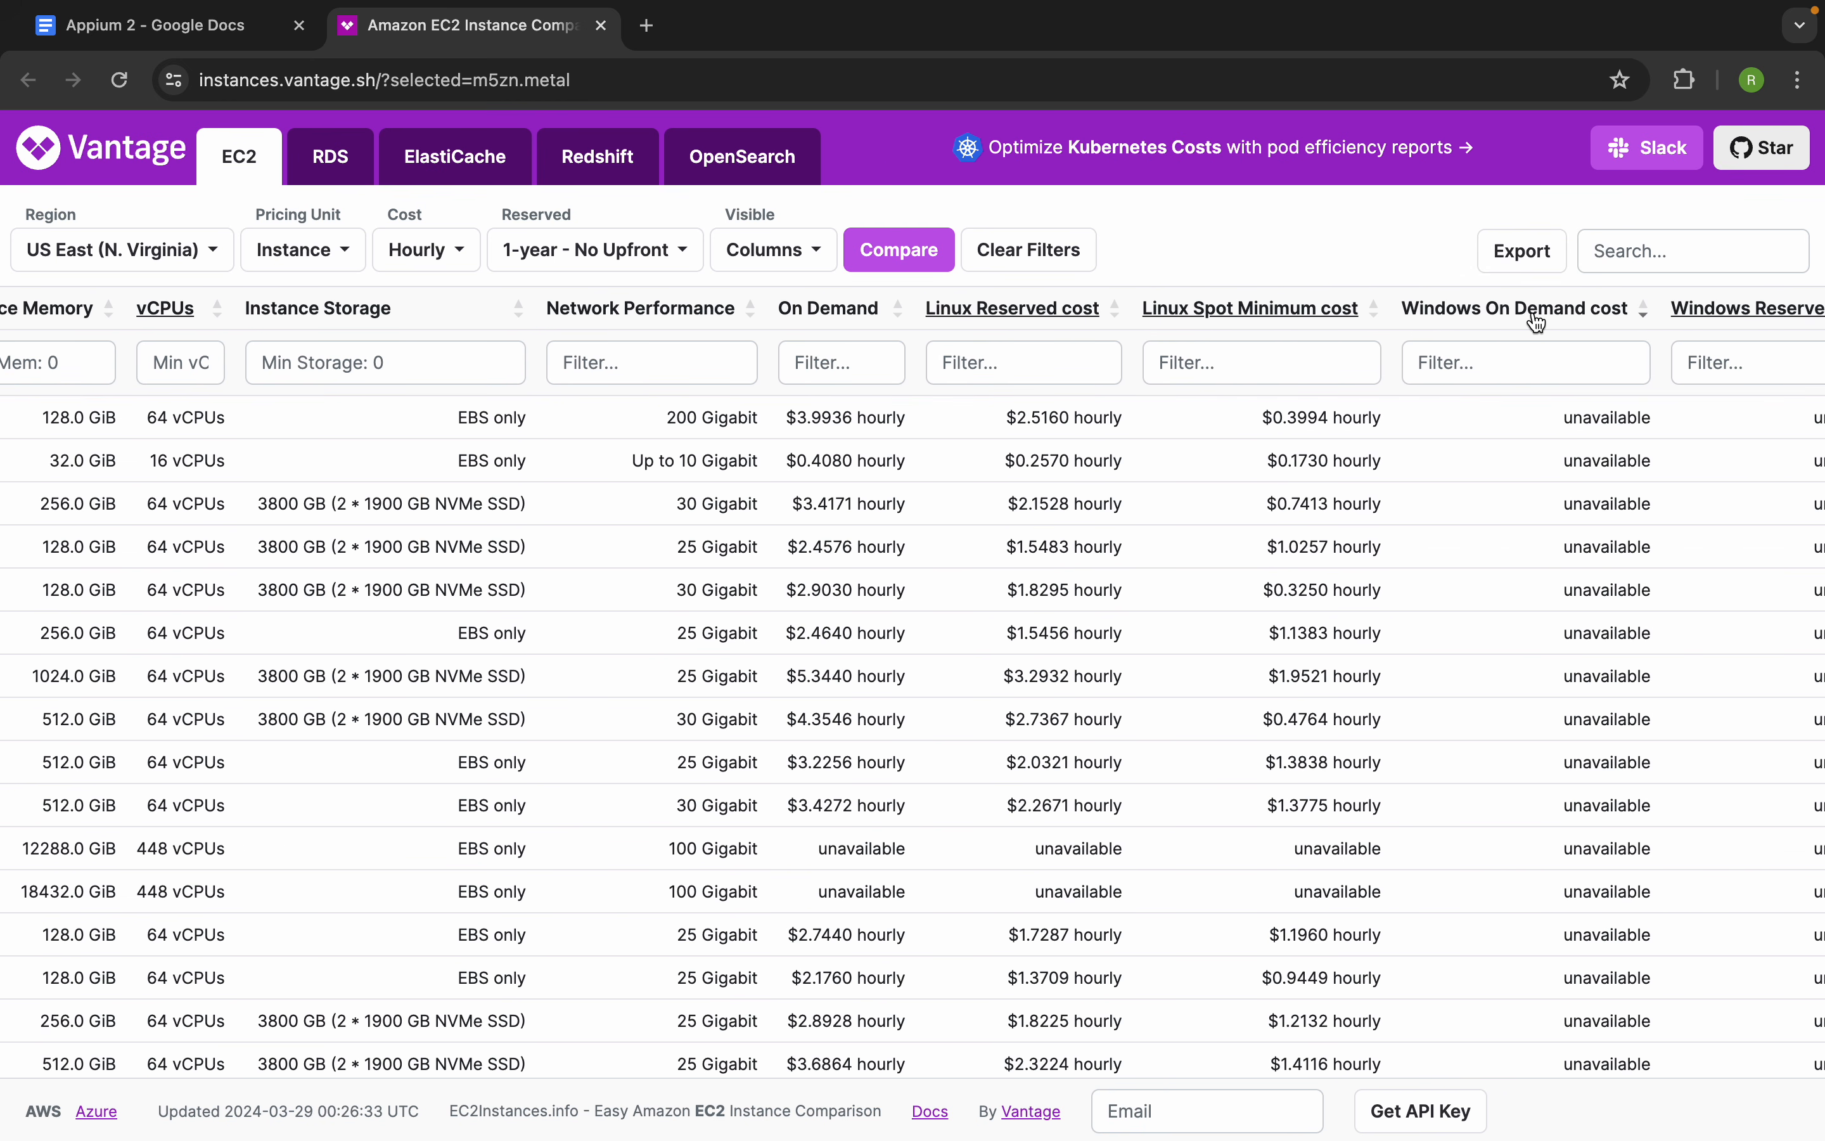
Inspect the c7gn.metal instance's row, select it, and close the EC2 comparison page to return to the notes
left_click_drag(1169, 423, 562, 419)
scroll(562, 419, "left", 6)
left_click(362, 419)
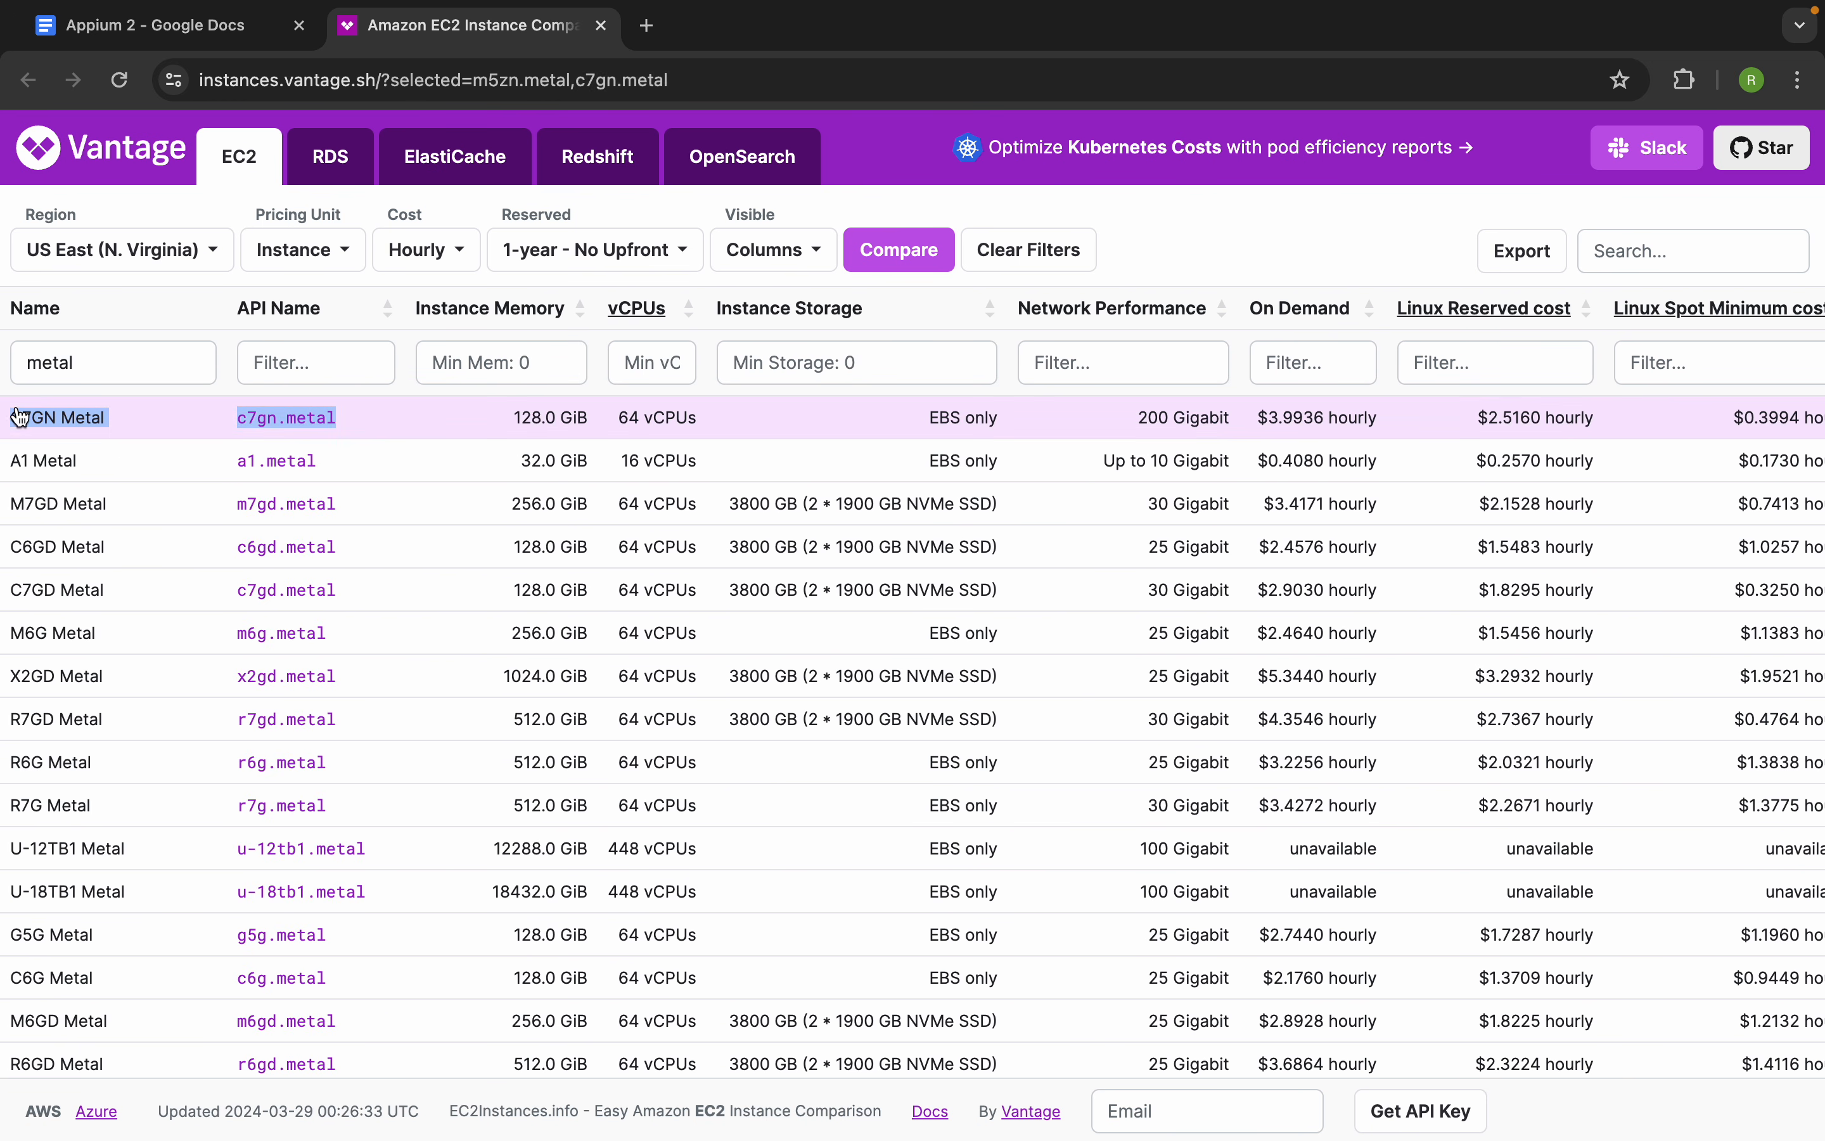
left_click(601, 25)
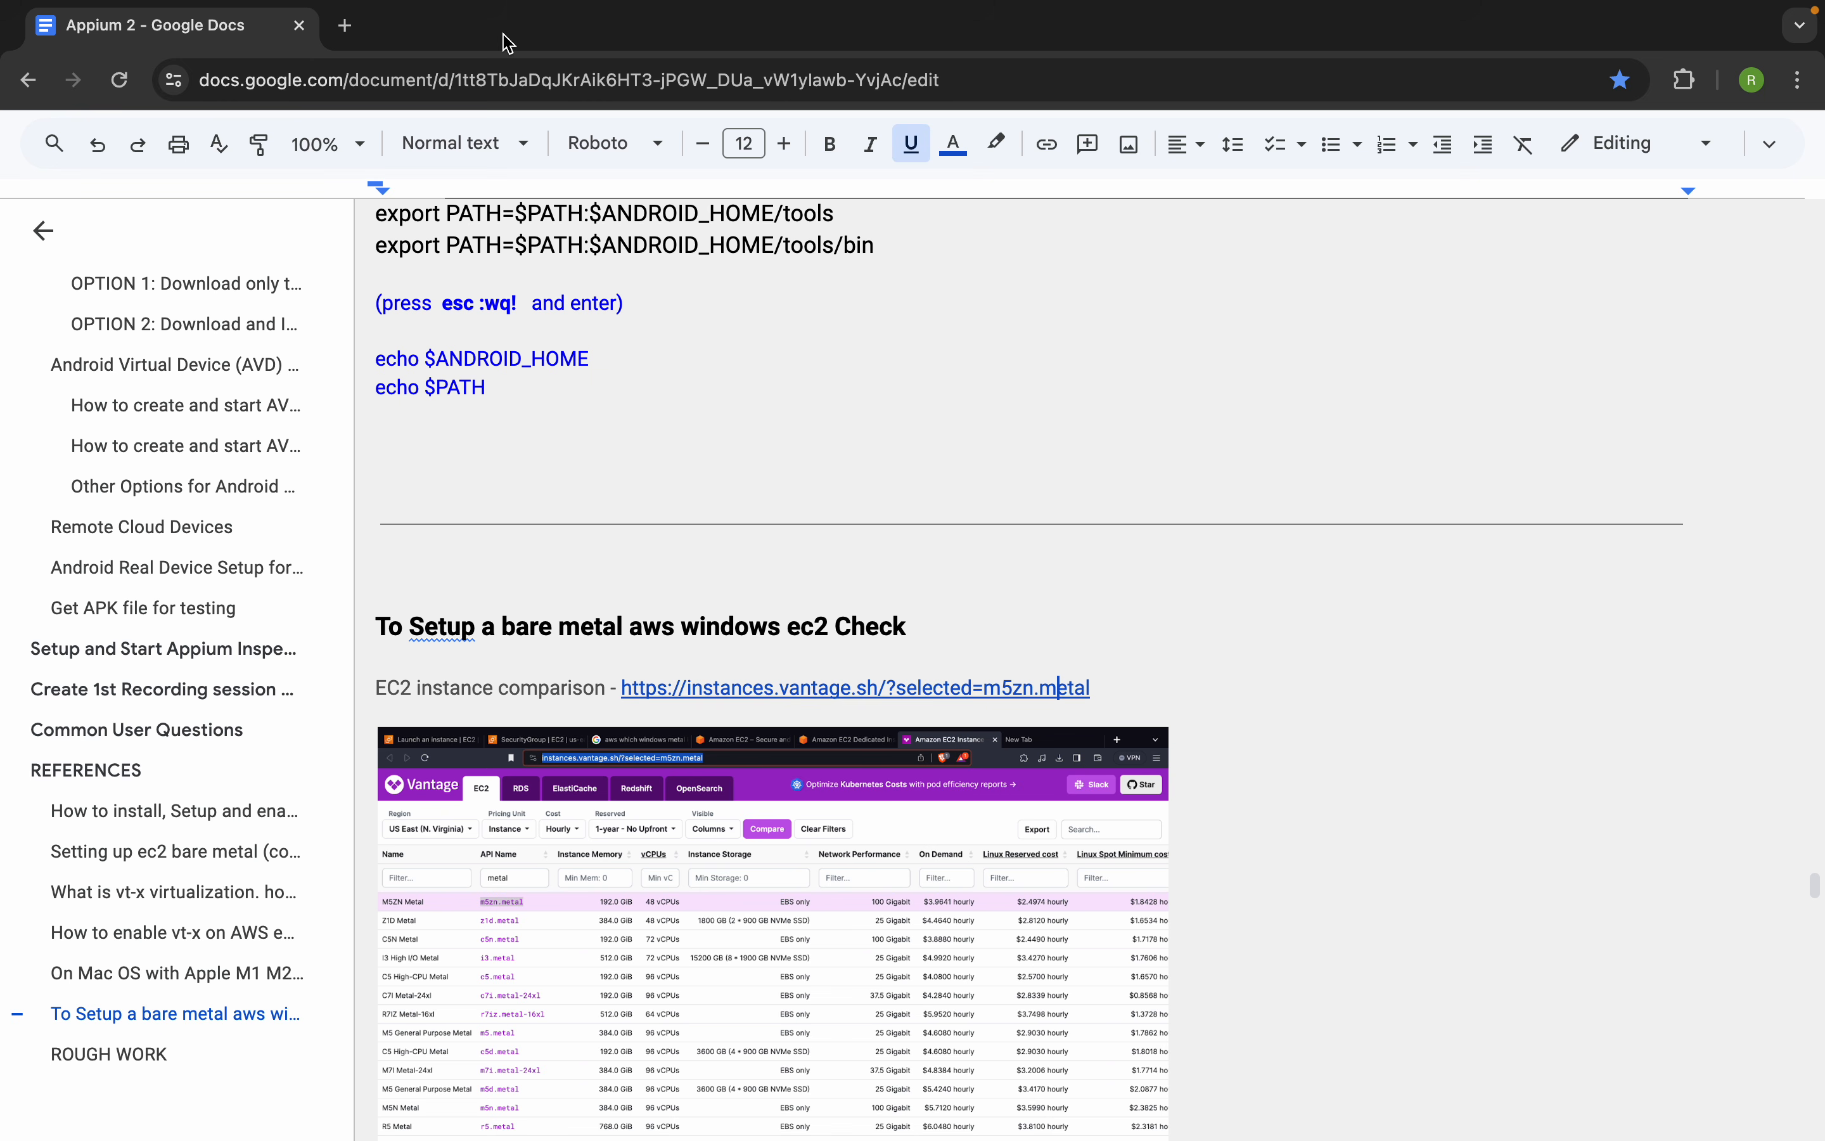
Go to the "OPTION 2: Download and Install Android Studio" section of the notes, then switch back to the Windows desktop
scroll(210, 412, "up", 5)
scroll(210, 414, "down", 3)
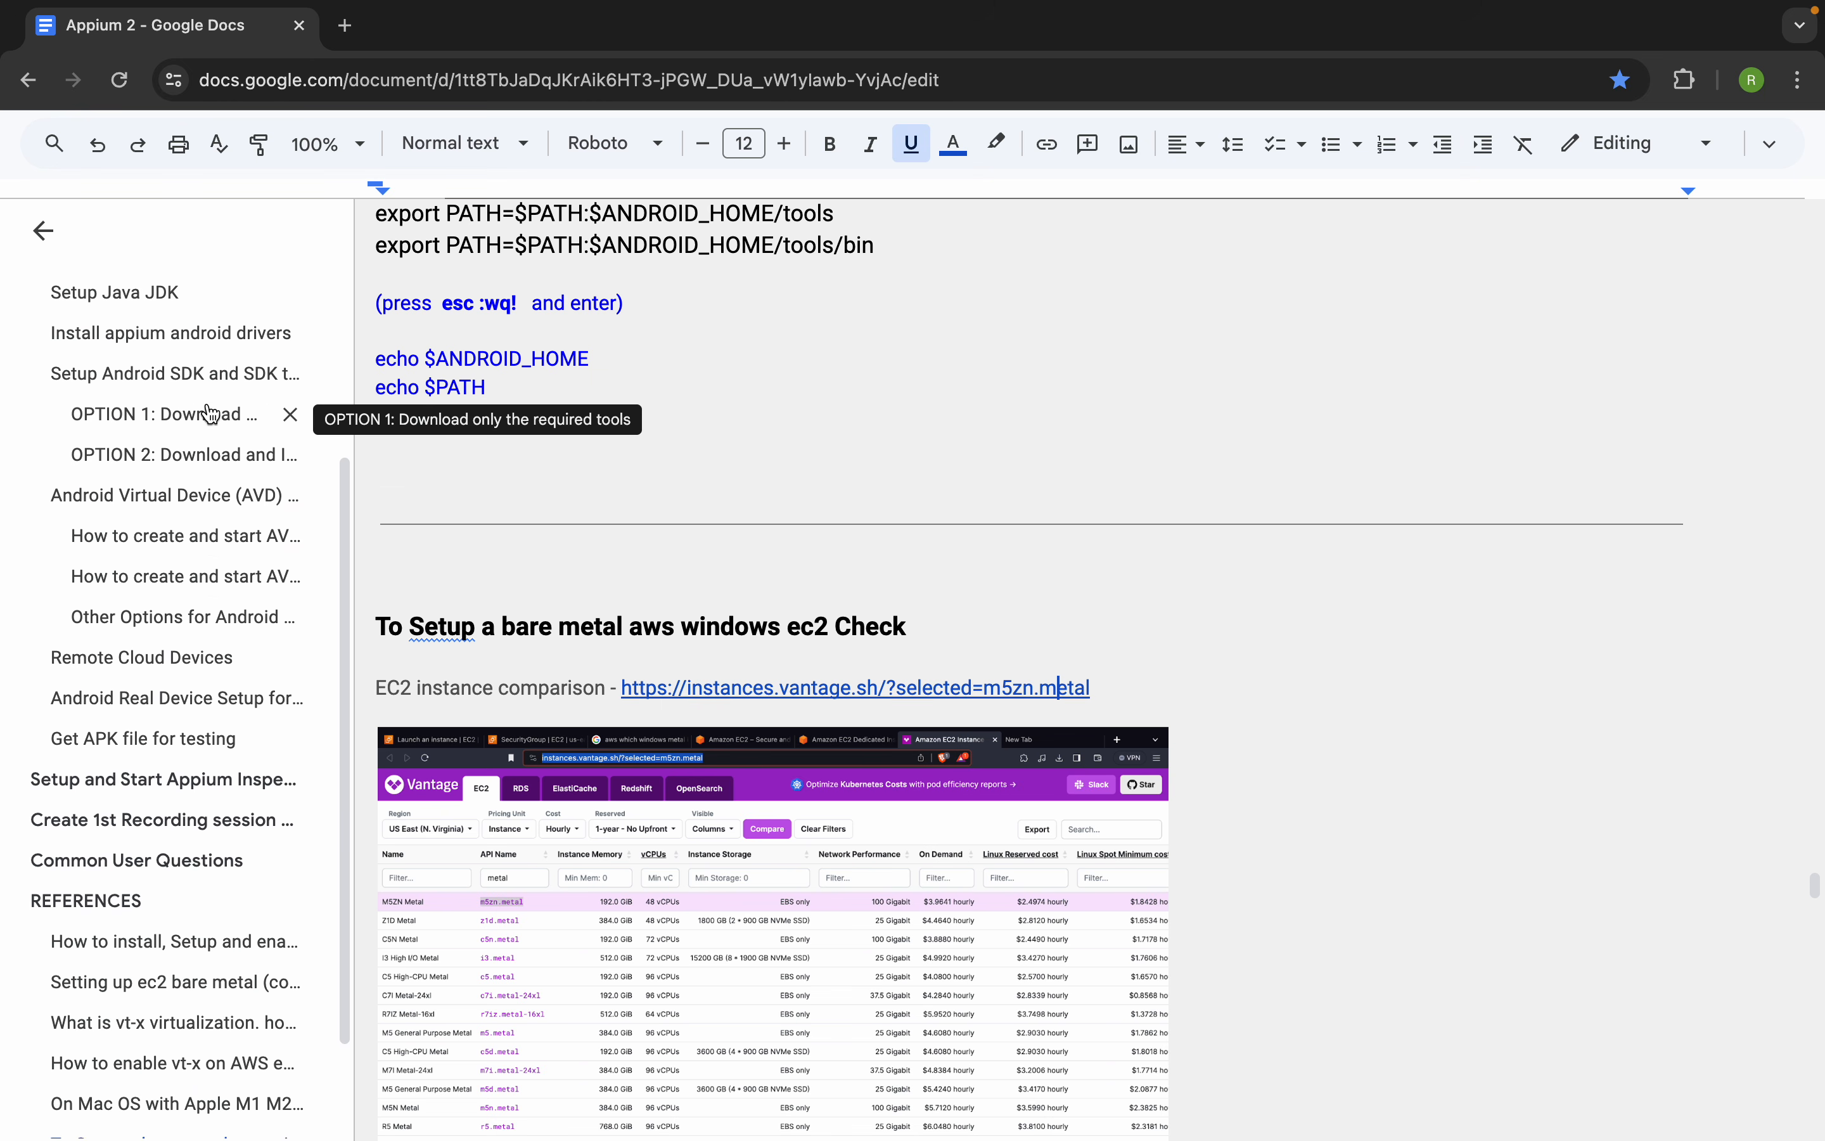
left_click(154, 495)
left_click(163, 524)
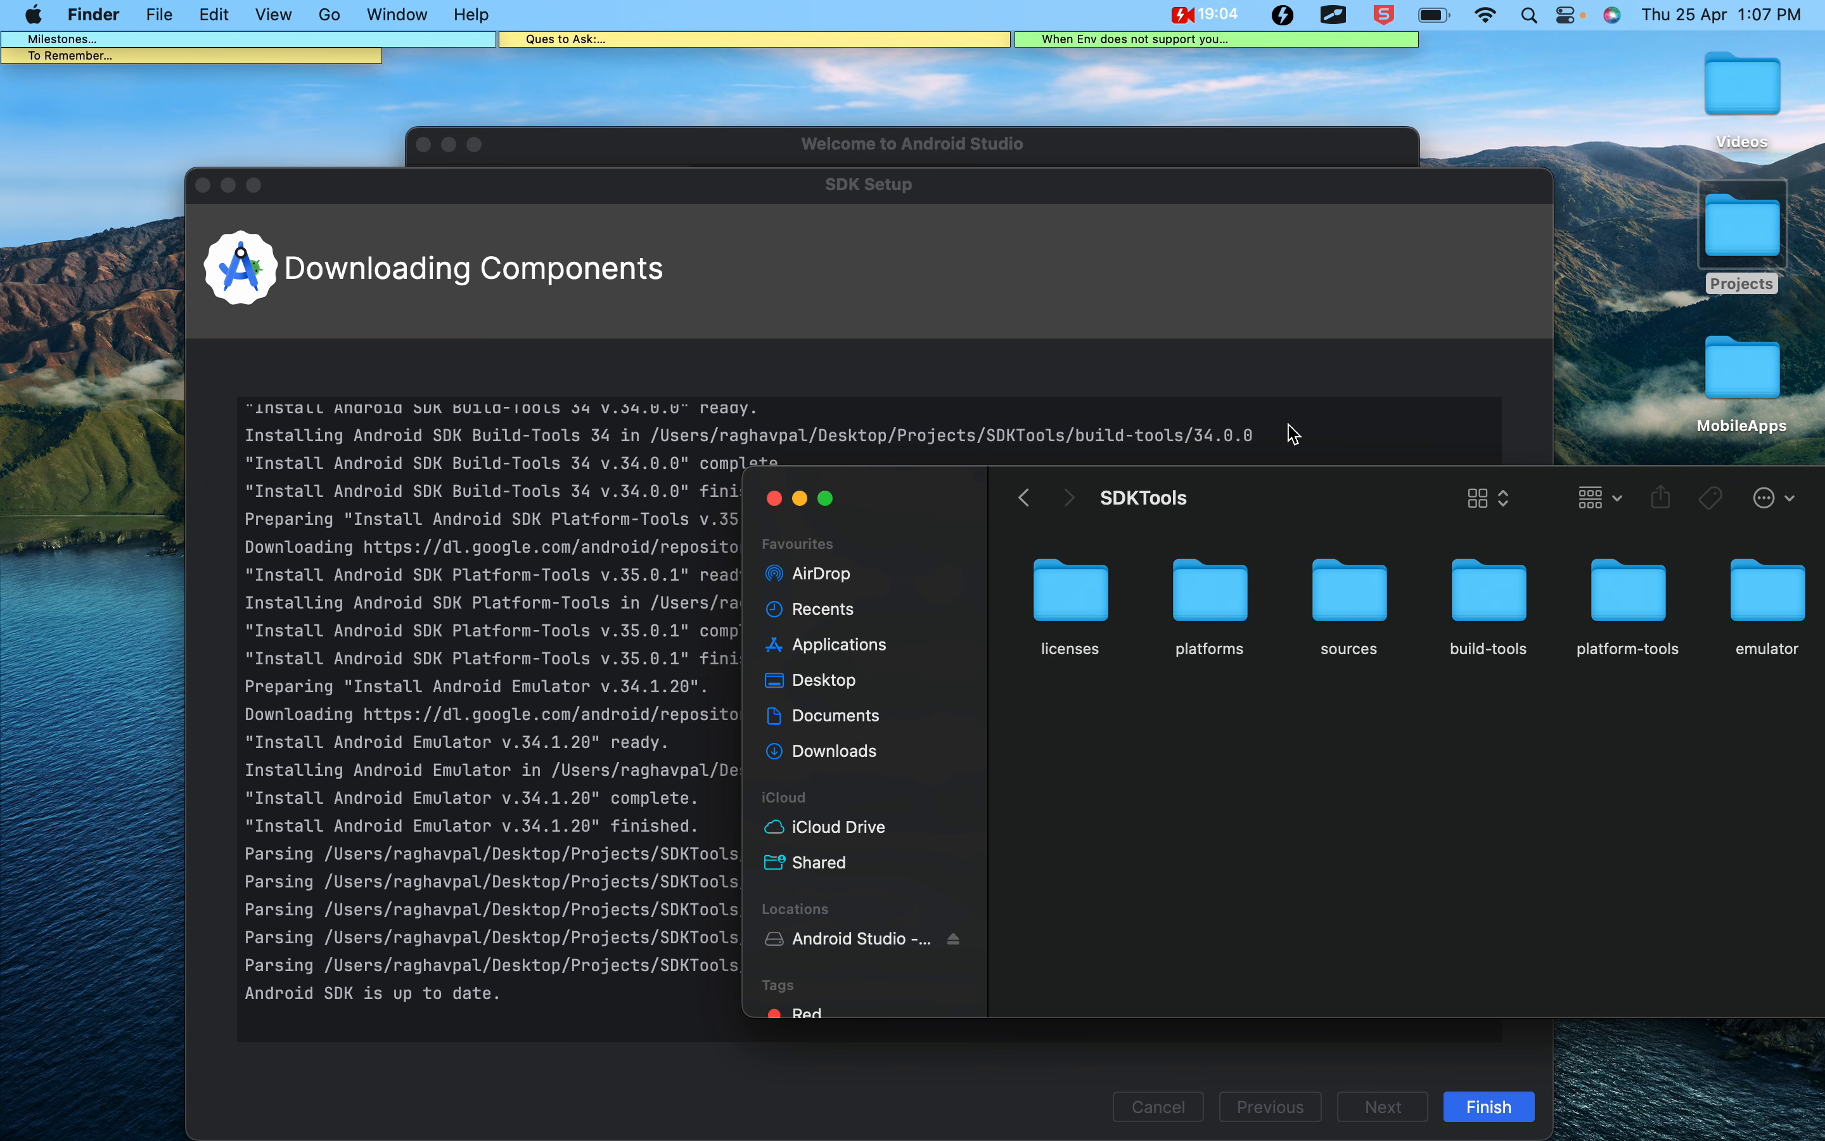
left_click_drag(1284, 489, 868, 351)
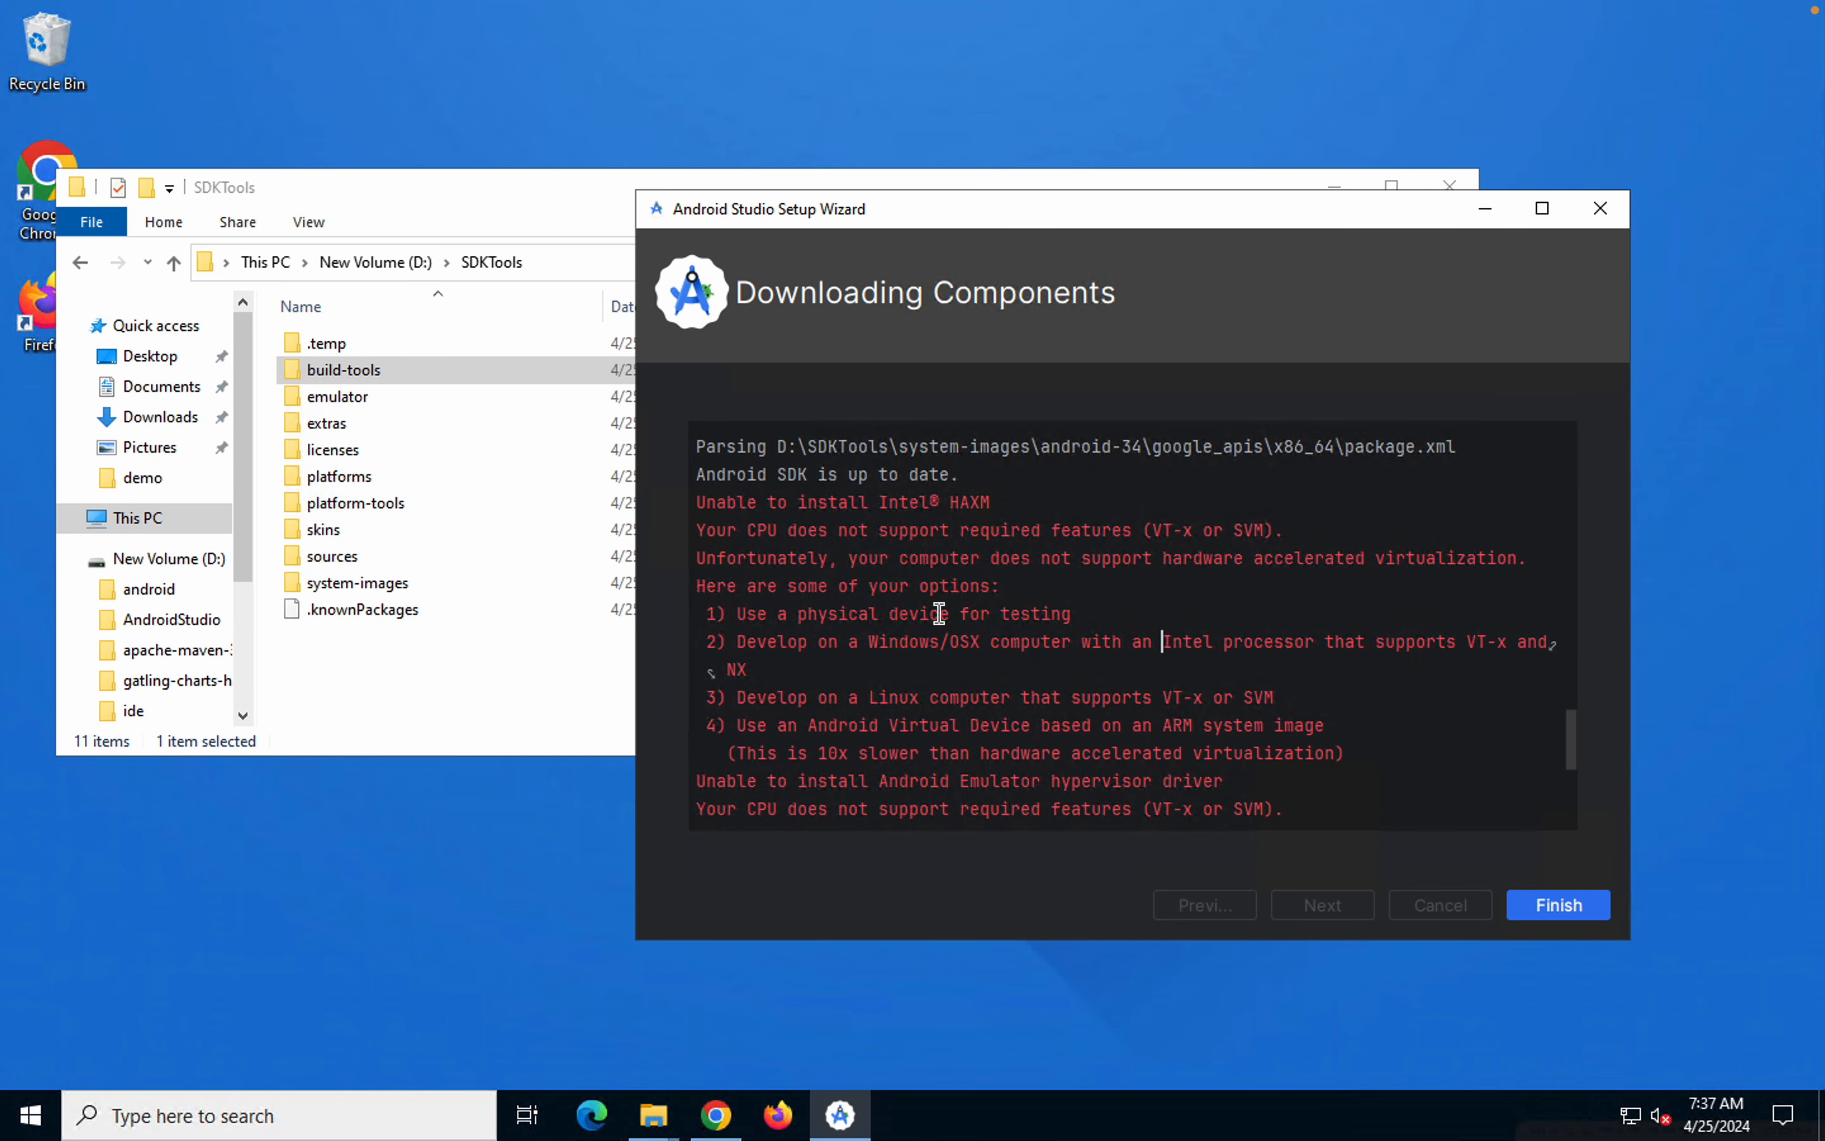
Finish the Android Studio Setup Wizard and open the SDK Manager from the welcome screen
left_click(1557, 905)
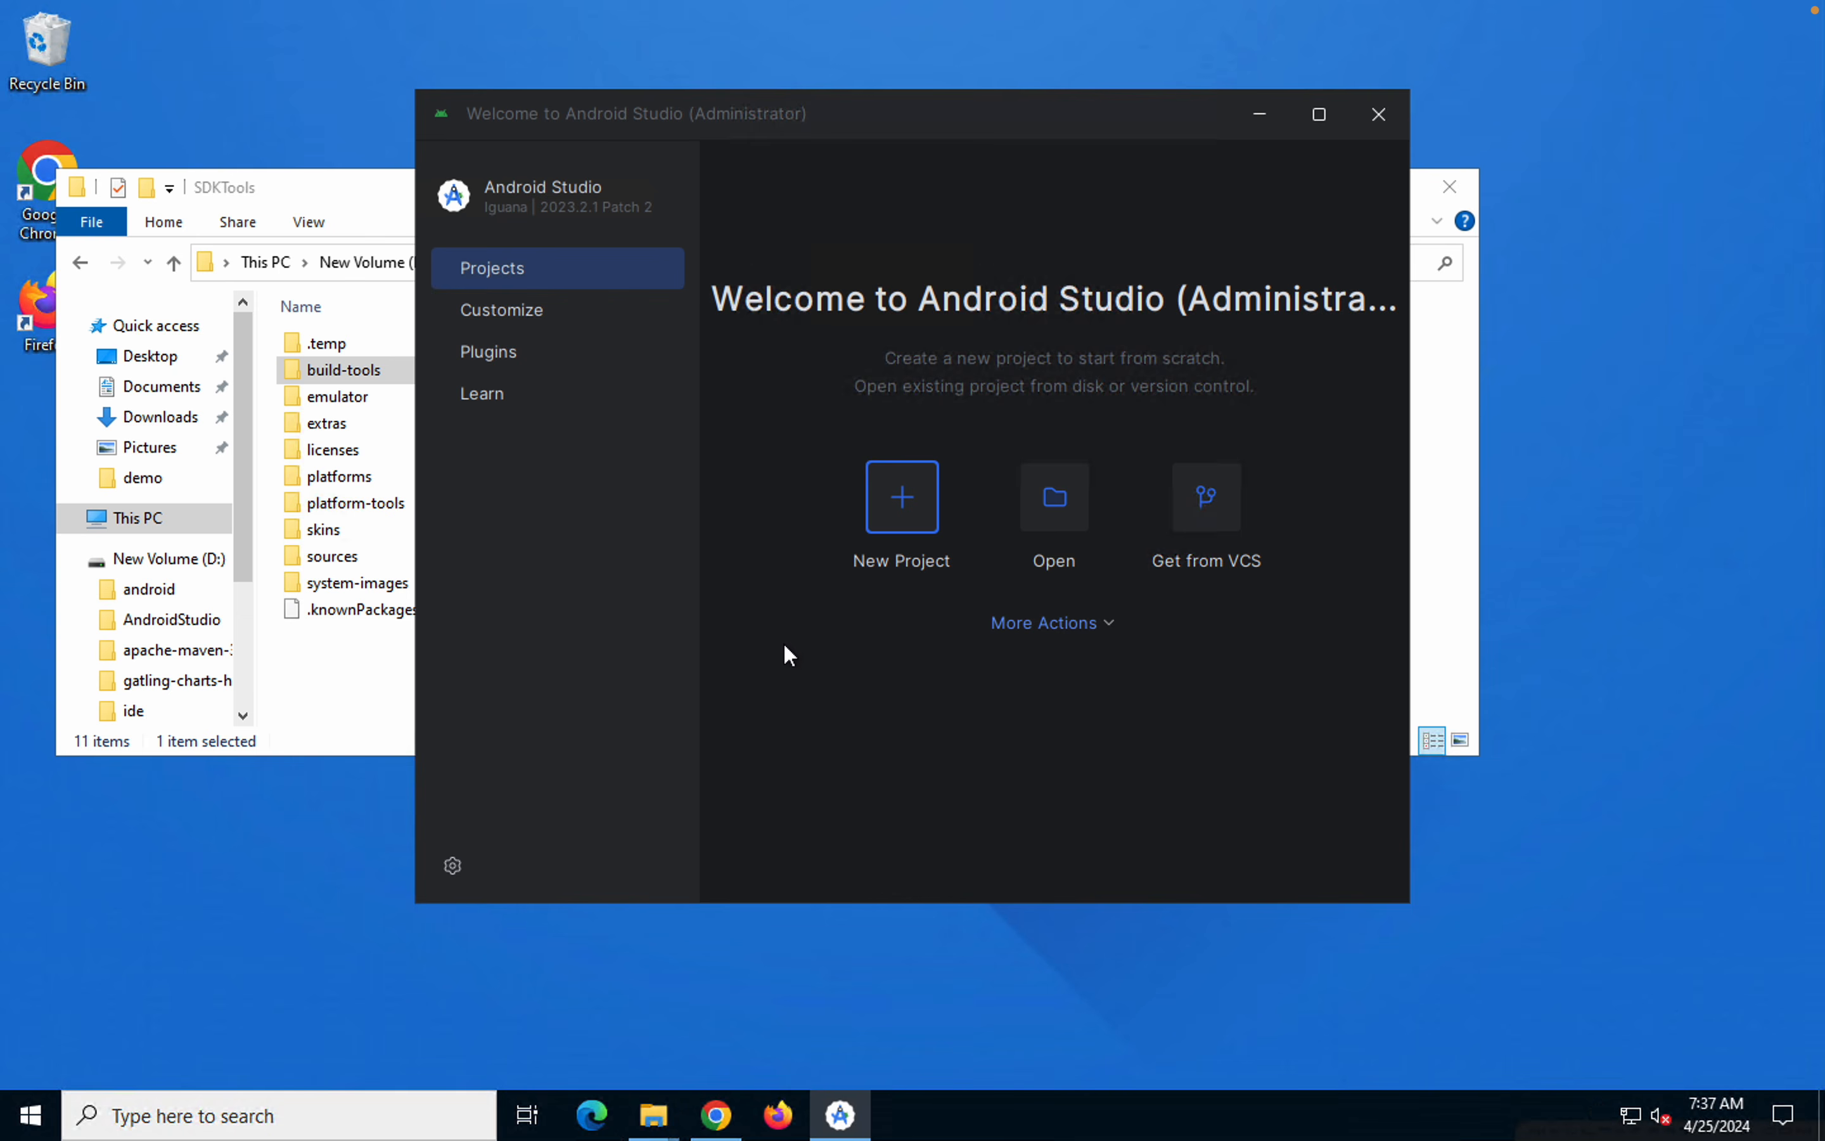
left_click(1022, 633)
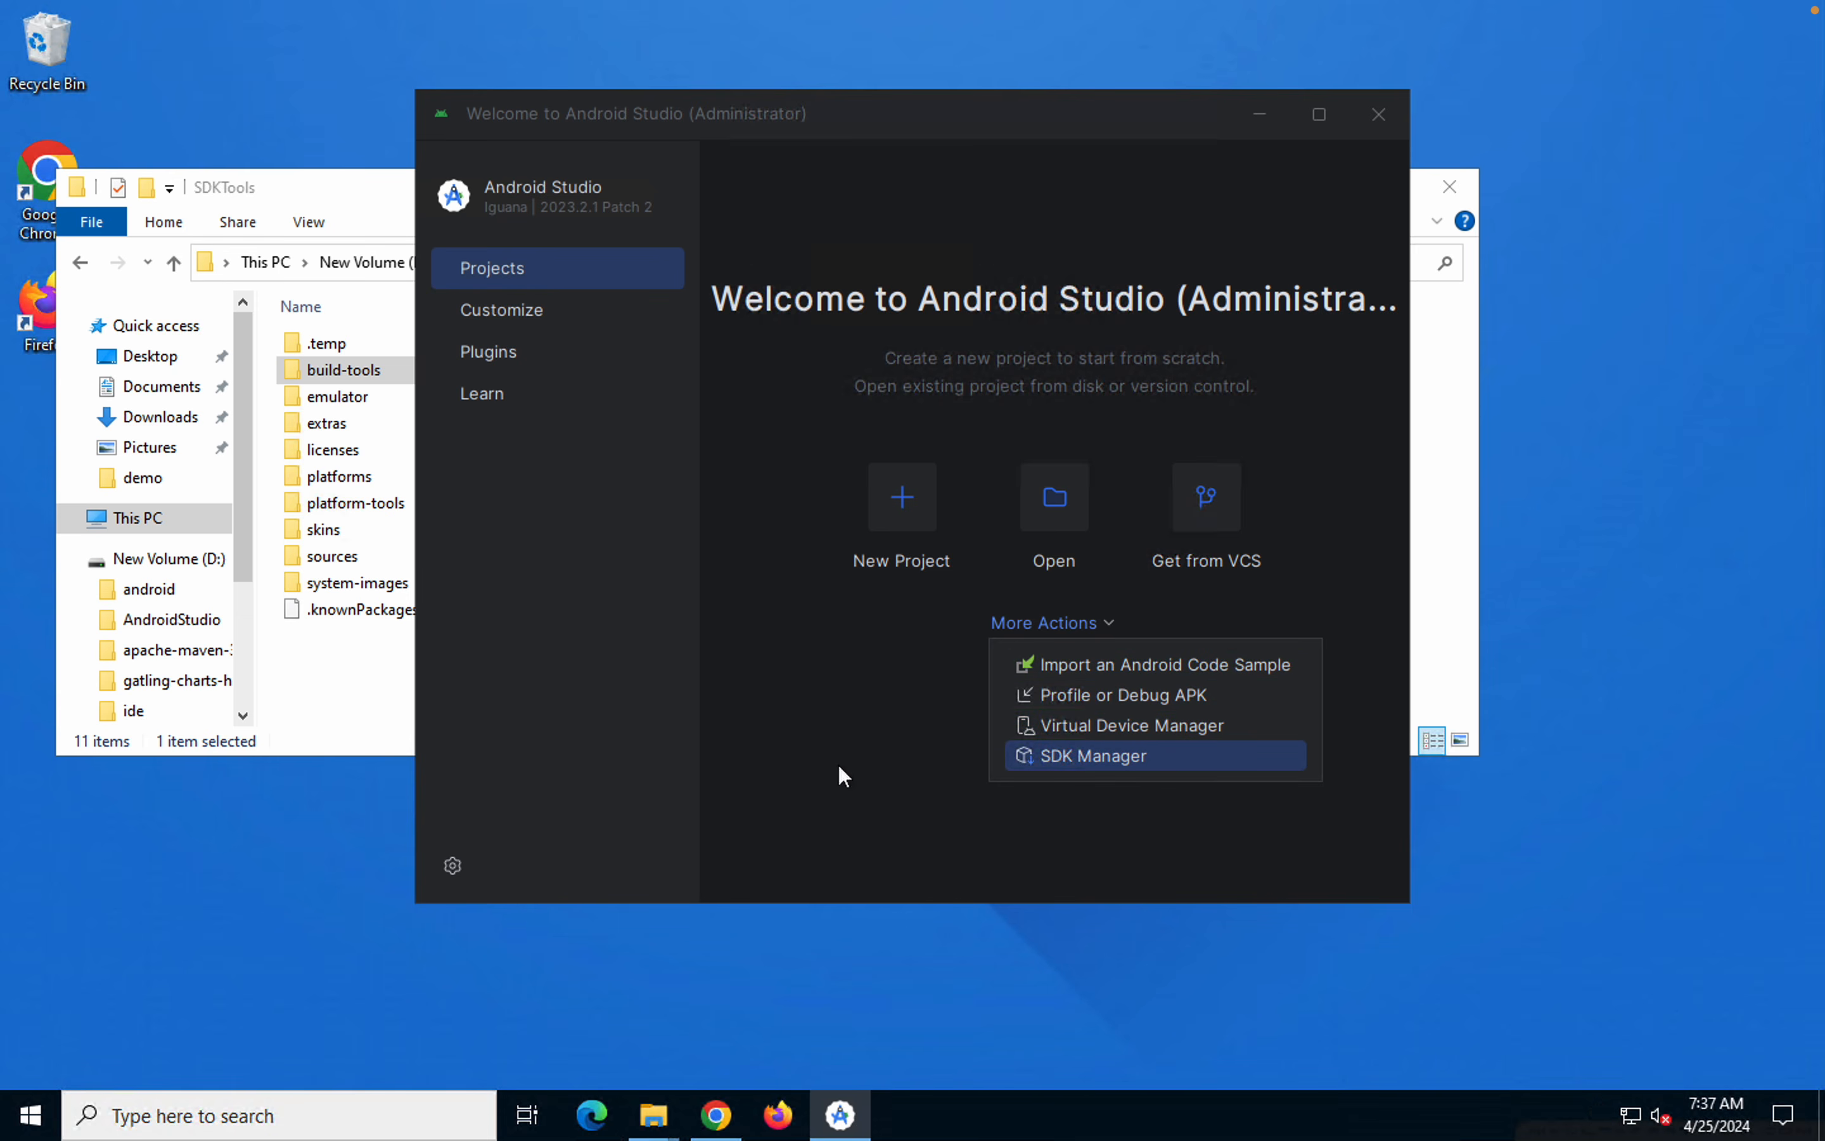
left_click(1079, 754)
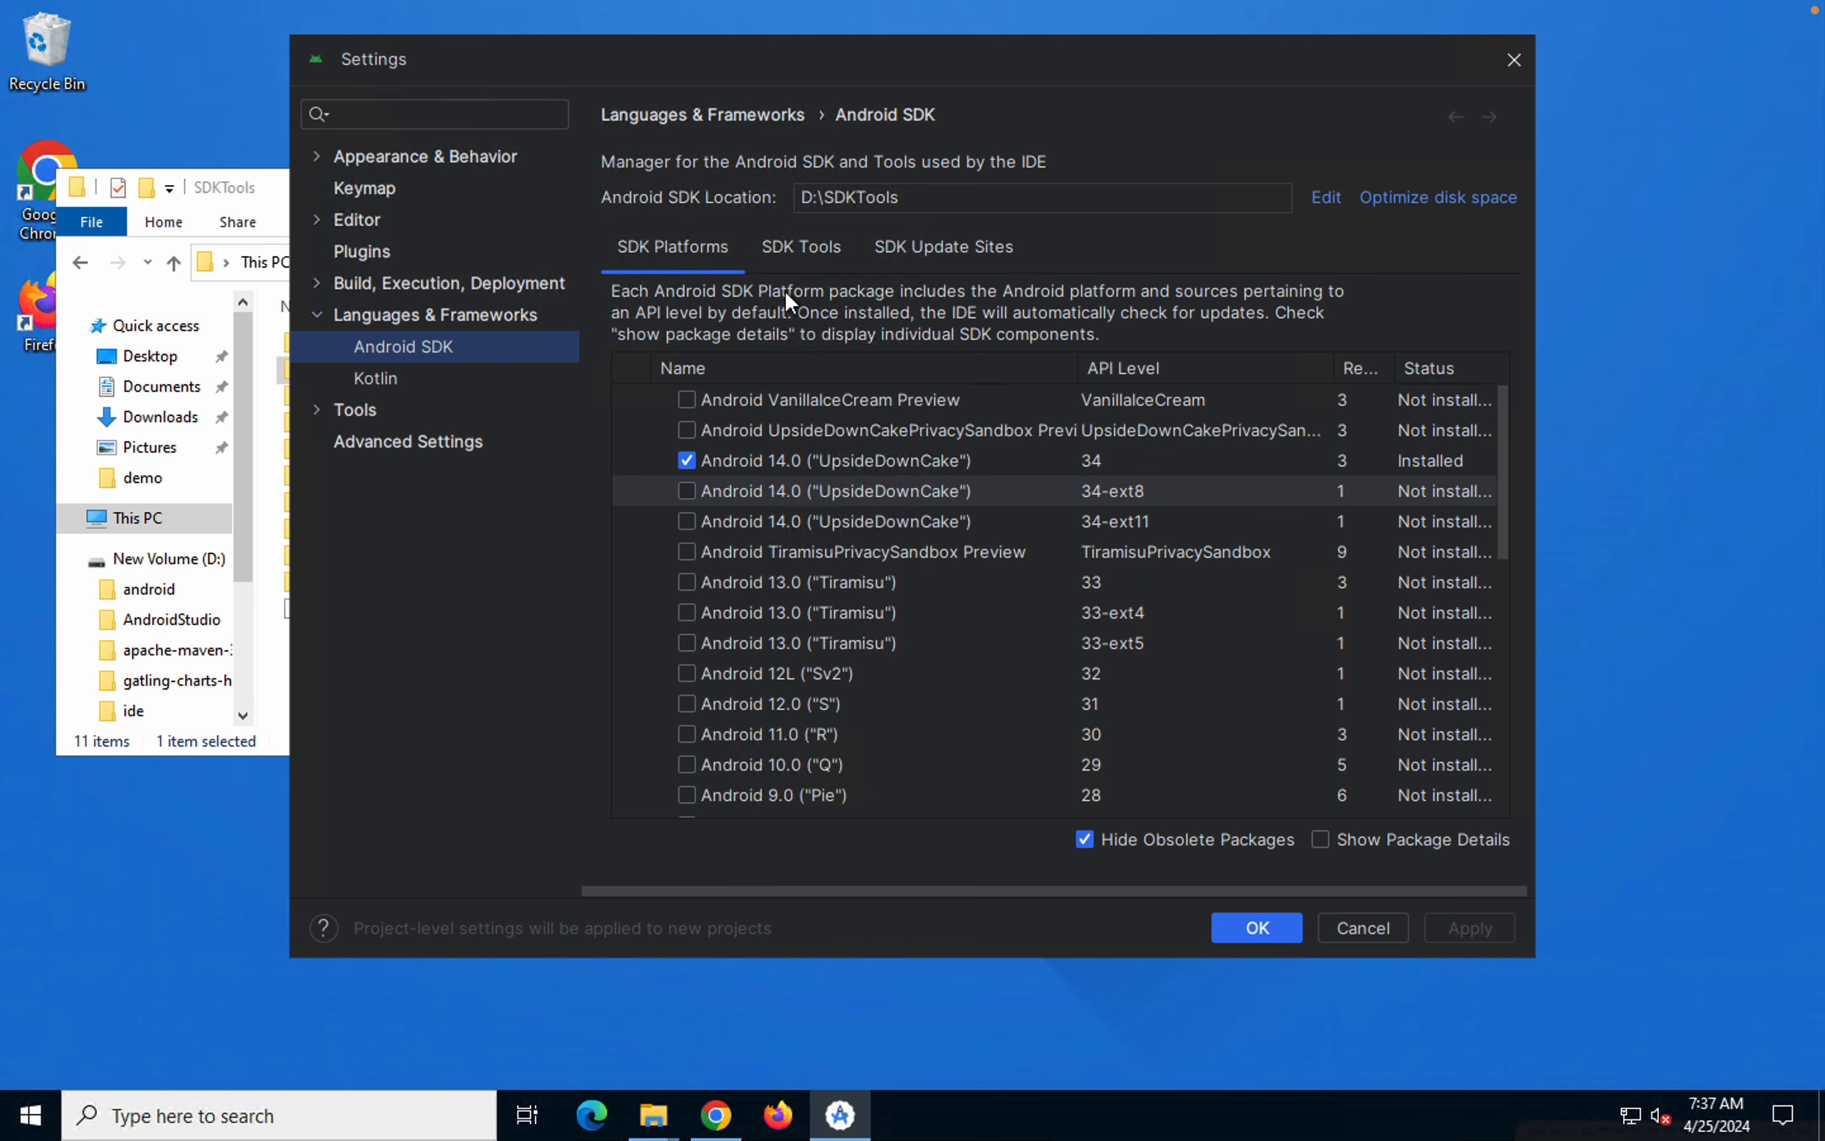
Review the SDK Tools list and the SDK Platforms list in the Android SDK settings
left_click(796, 244)
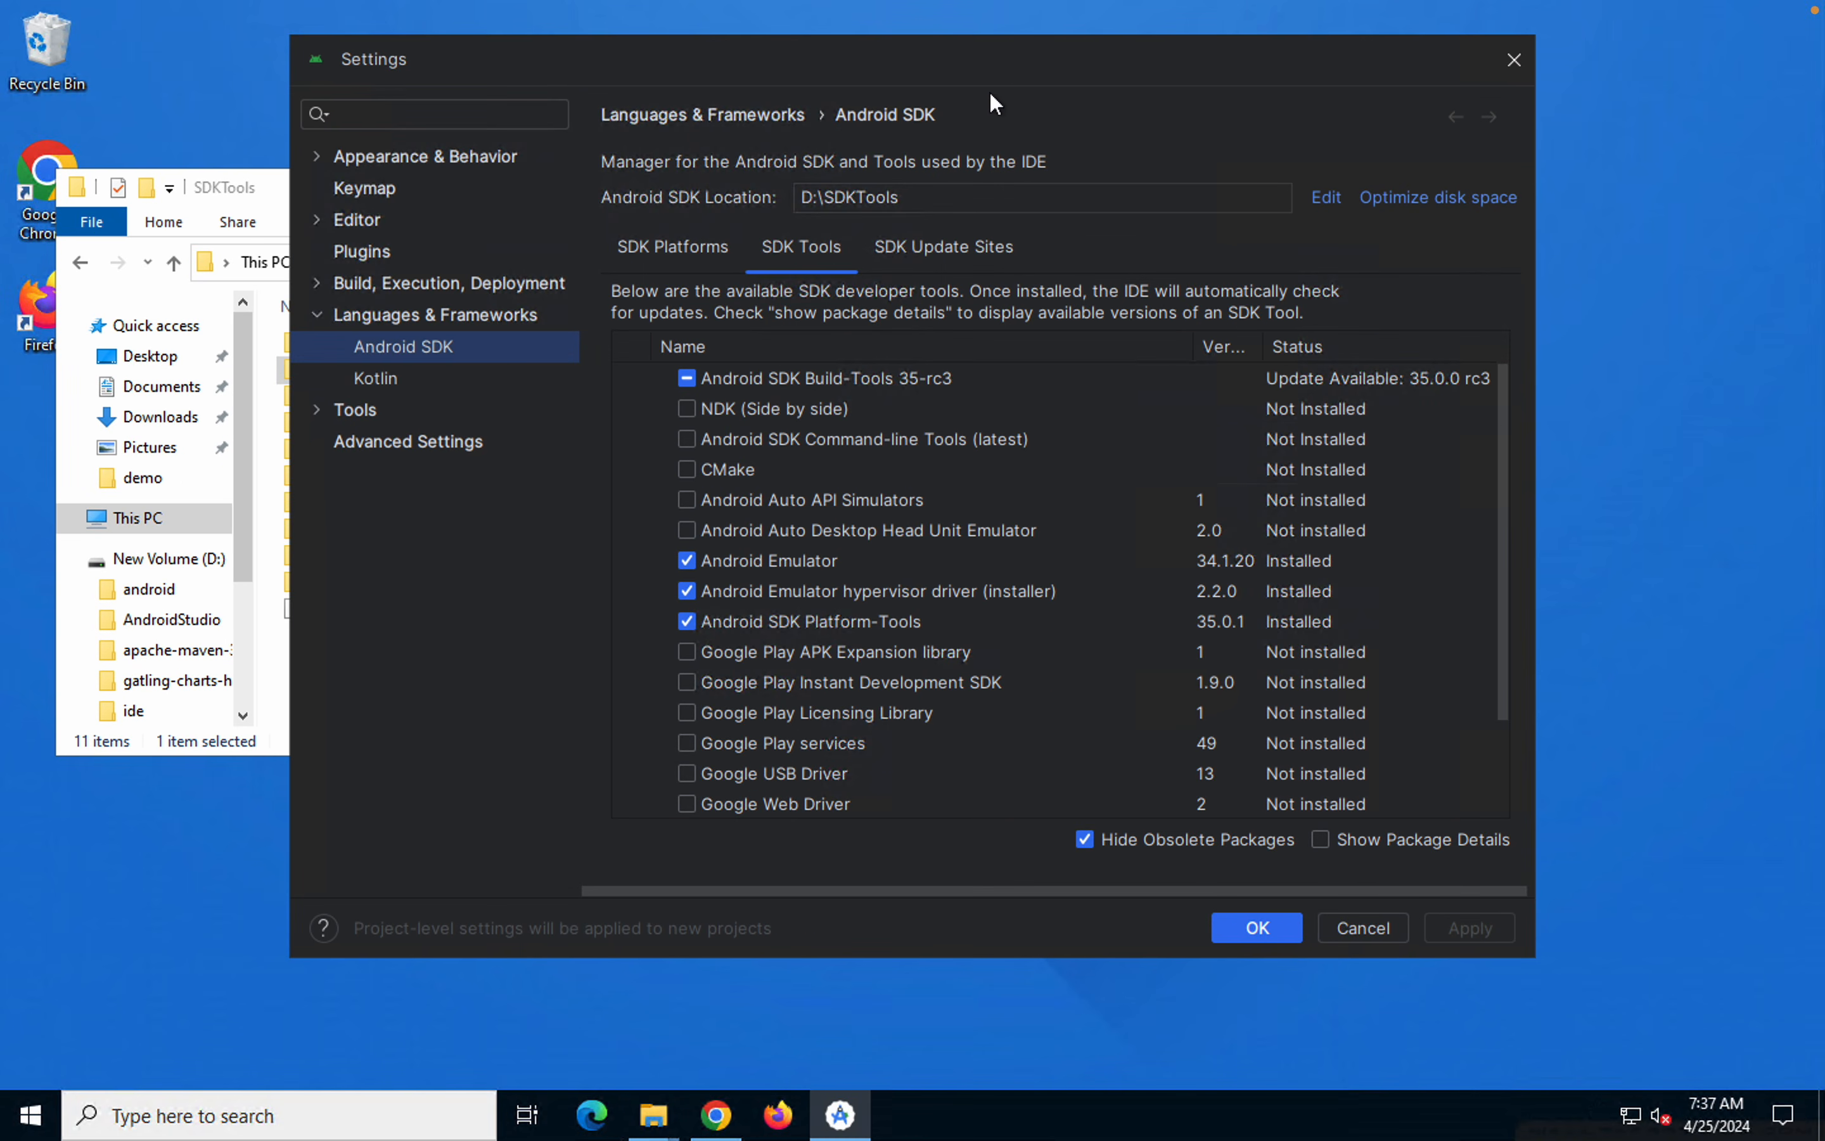
left_click_drag(1086, 71, 1205, 70)
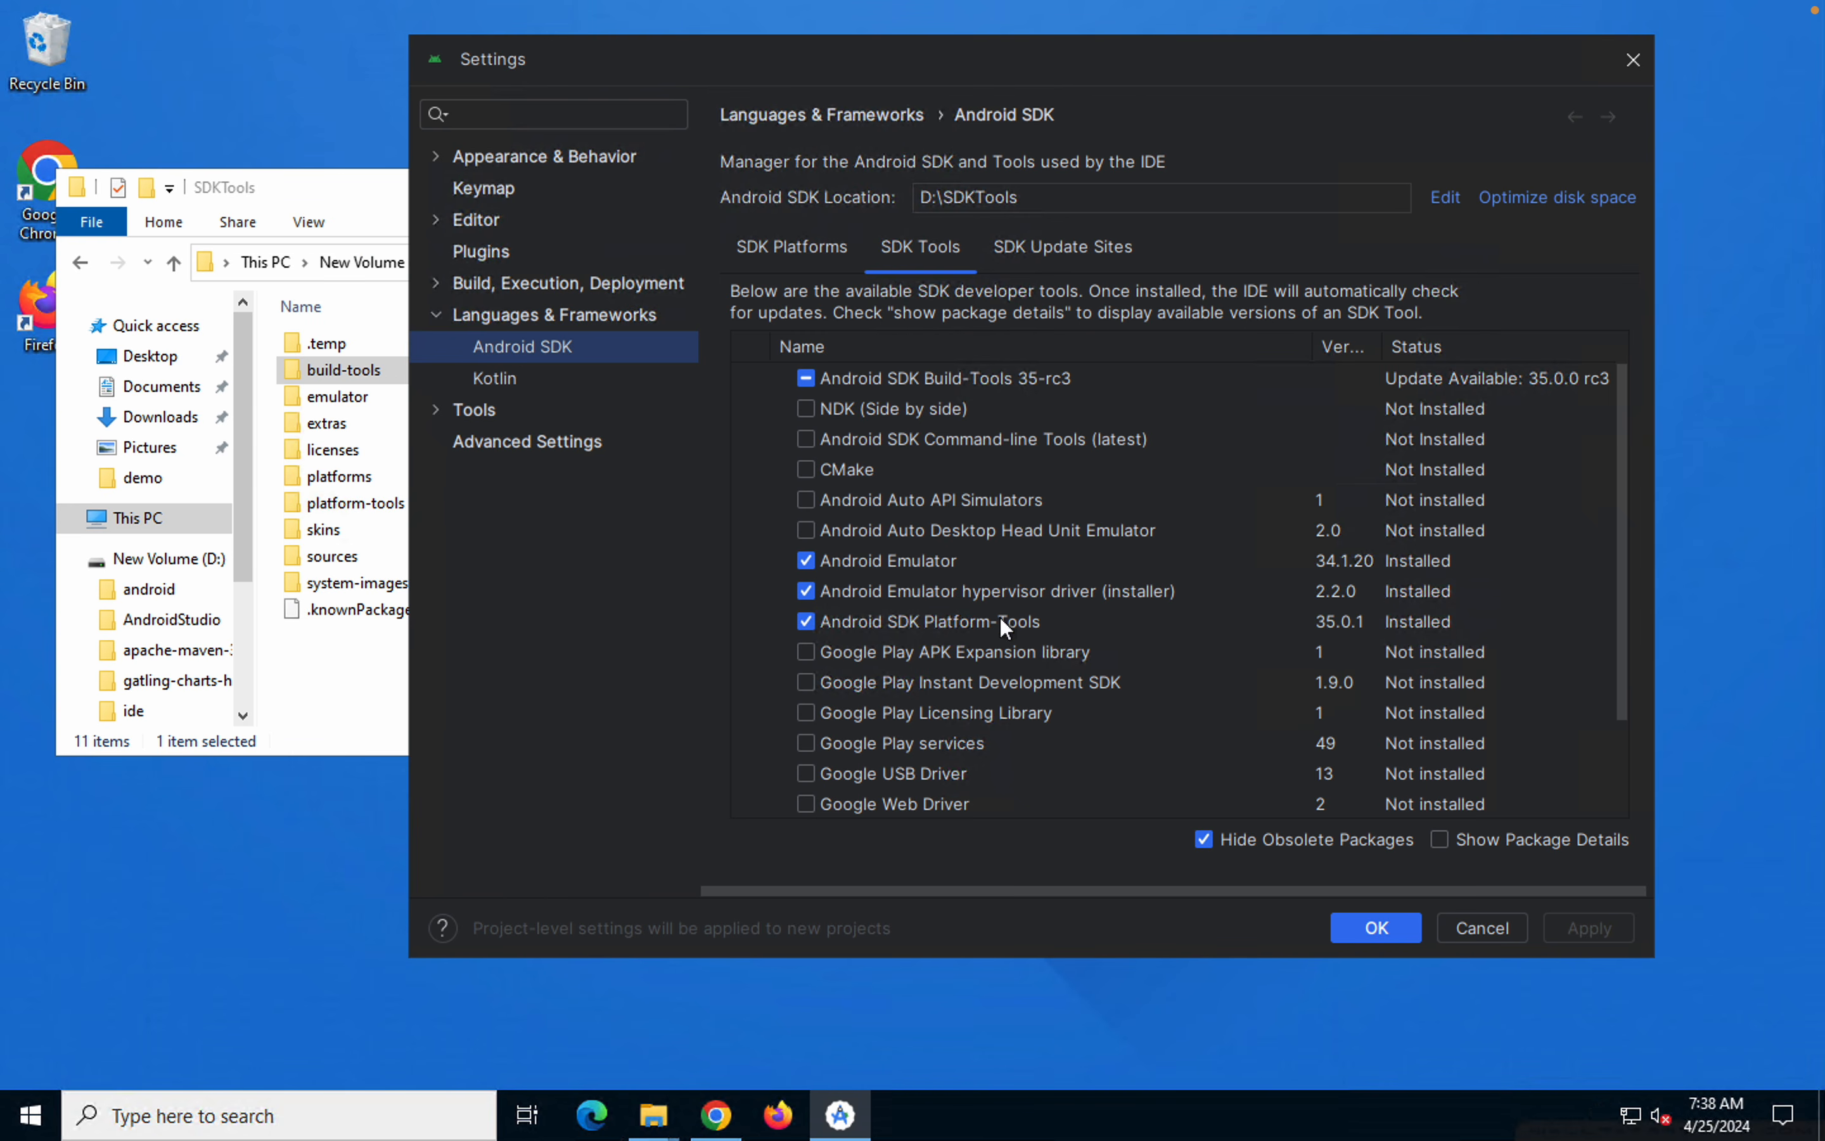
left_click(799, 249)
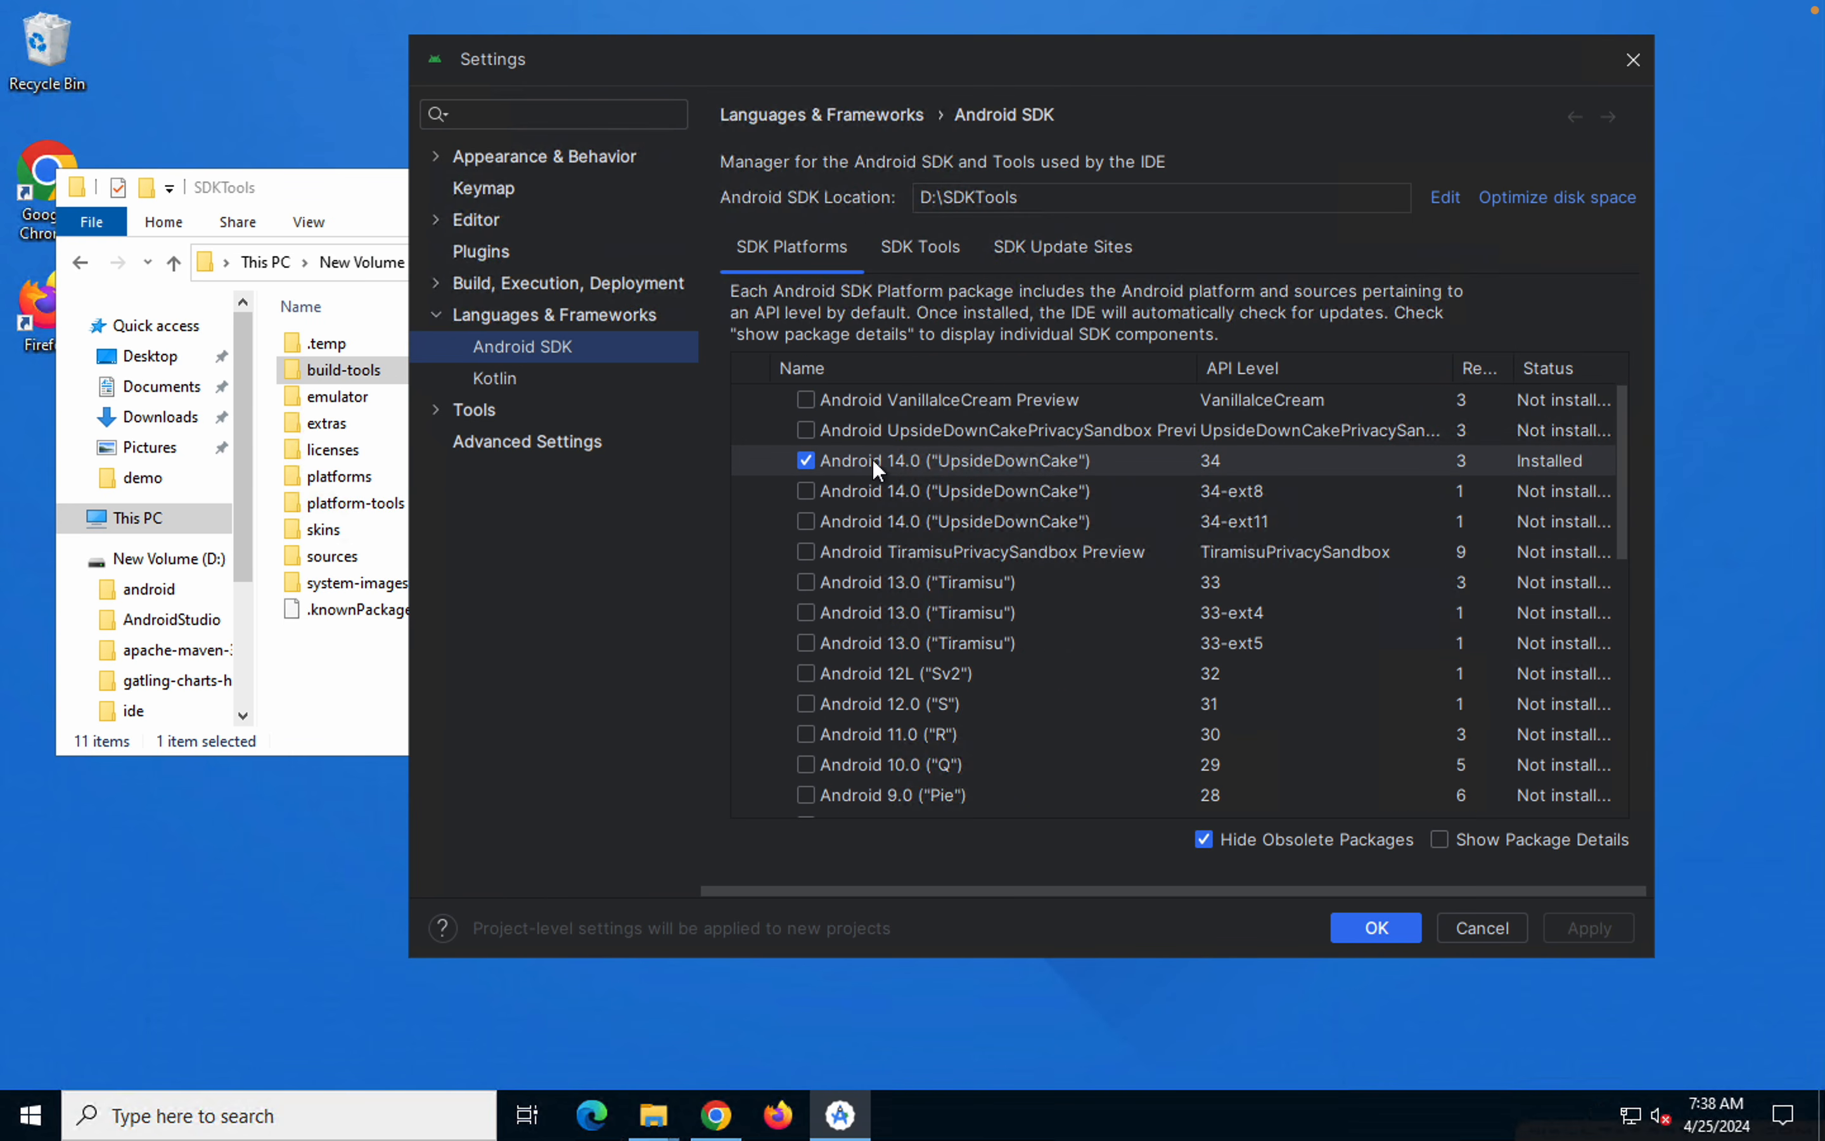
Locate the build-tools and platform-tools folders inside SDKTools on the Windows machine and on the Mac
left_click(315, 712)
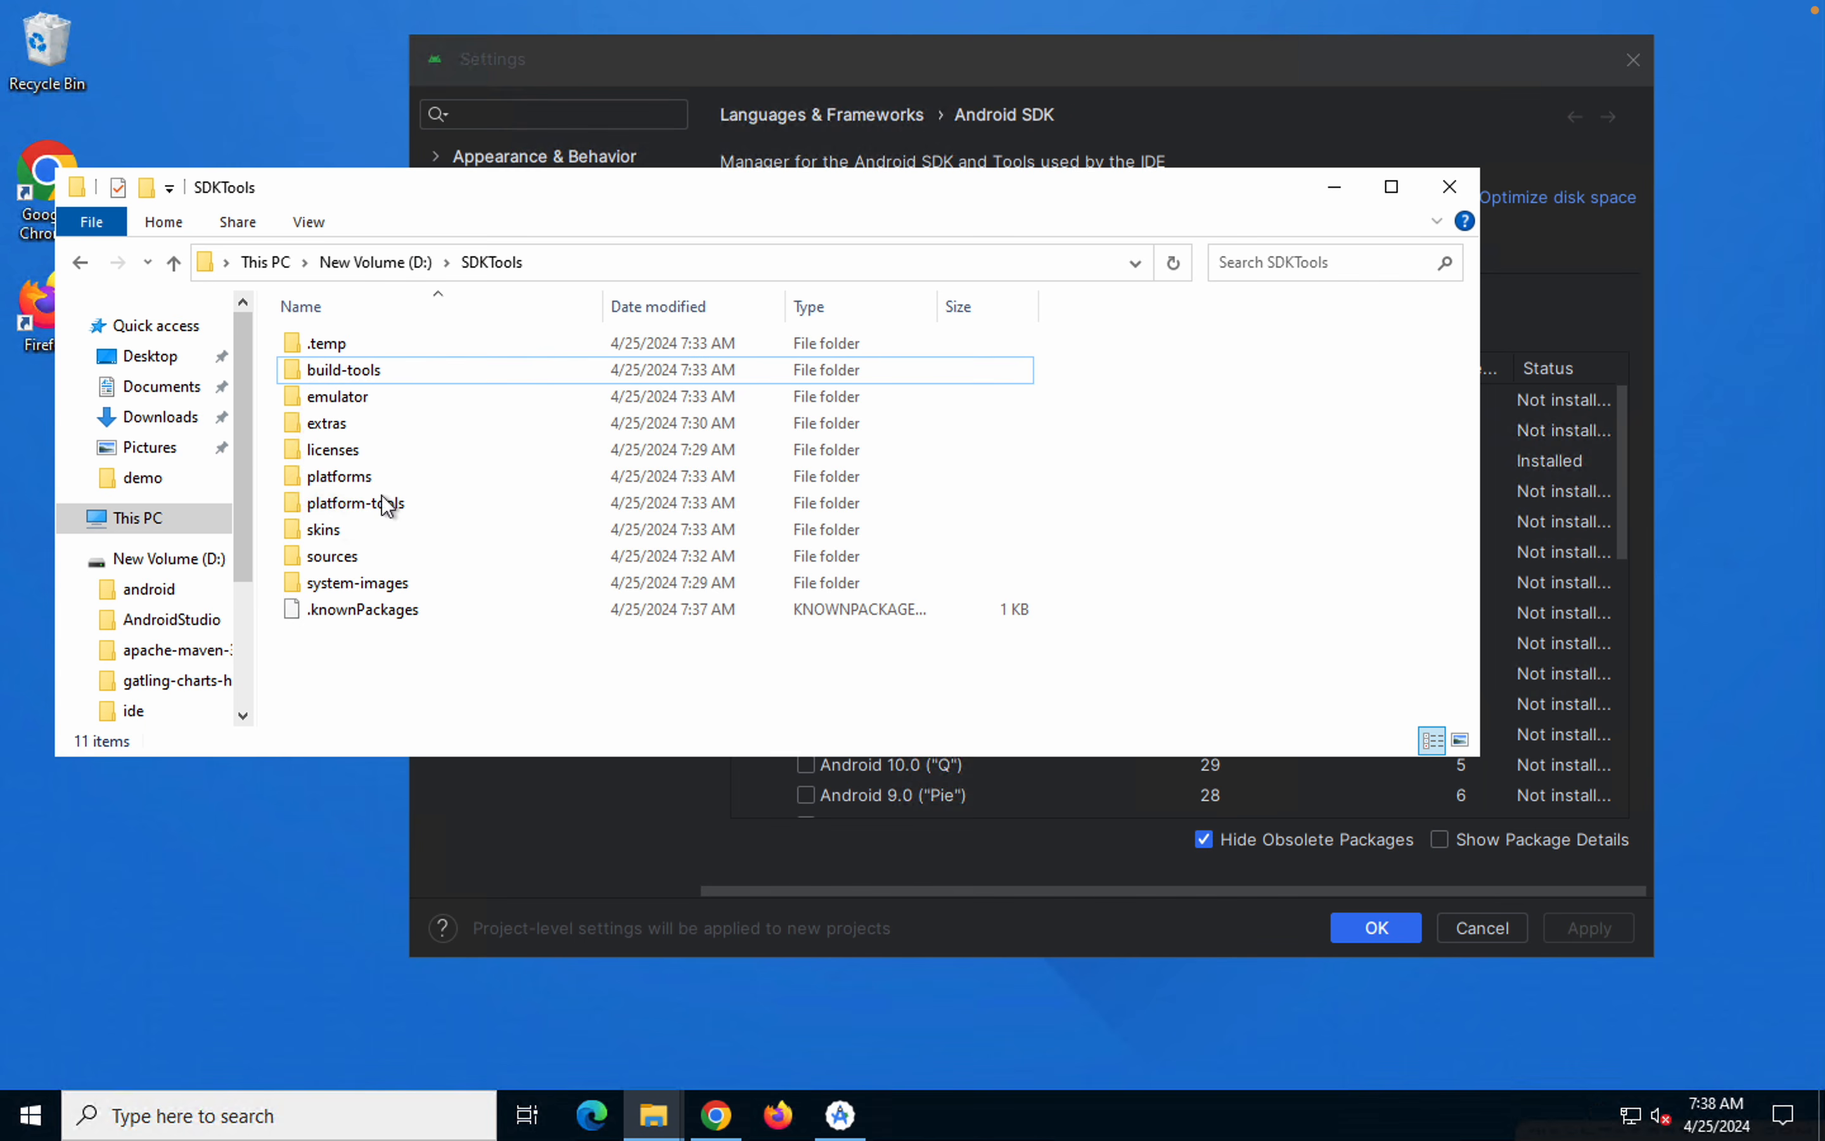
left_click(349, 368)
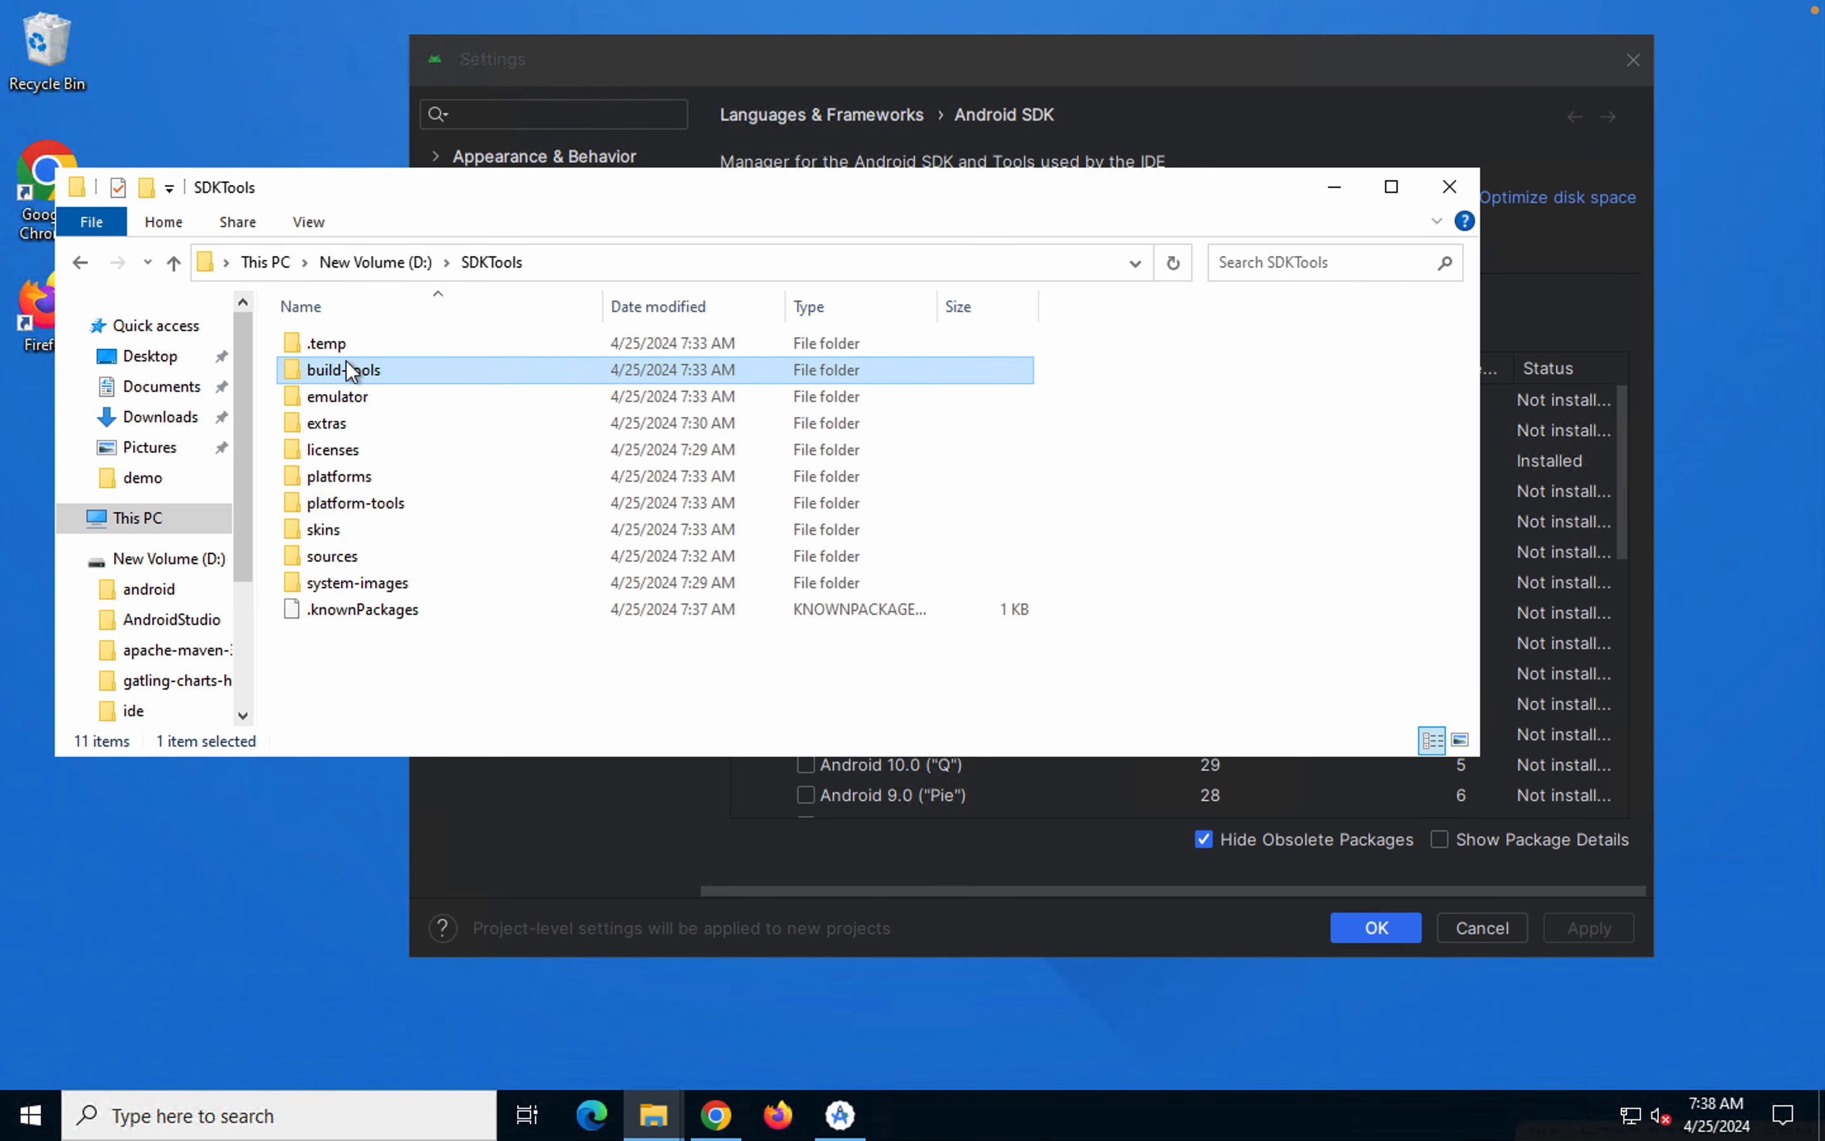
left_click(346, 504)
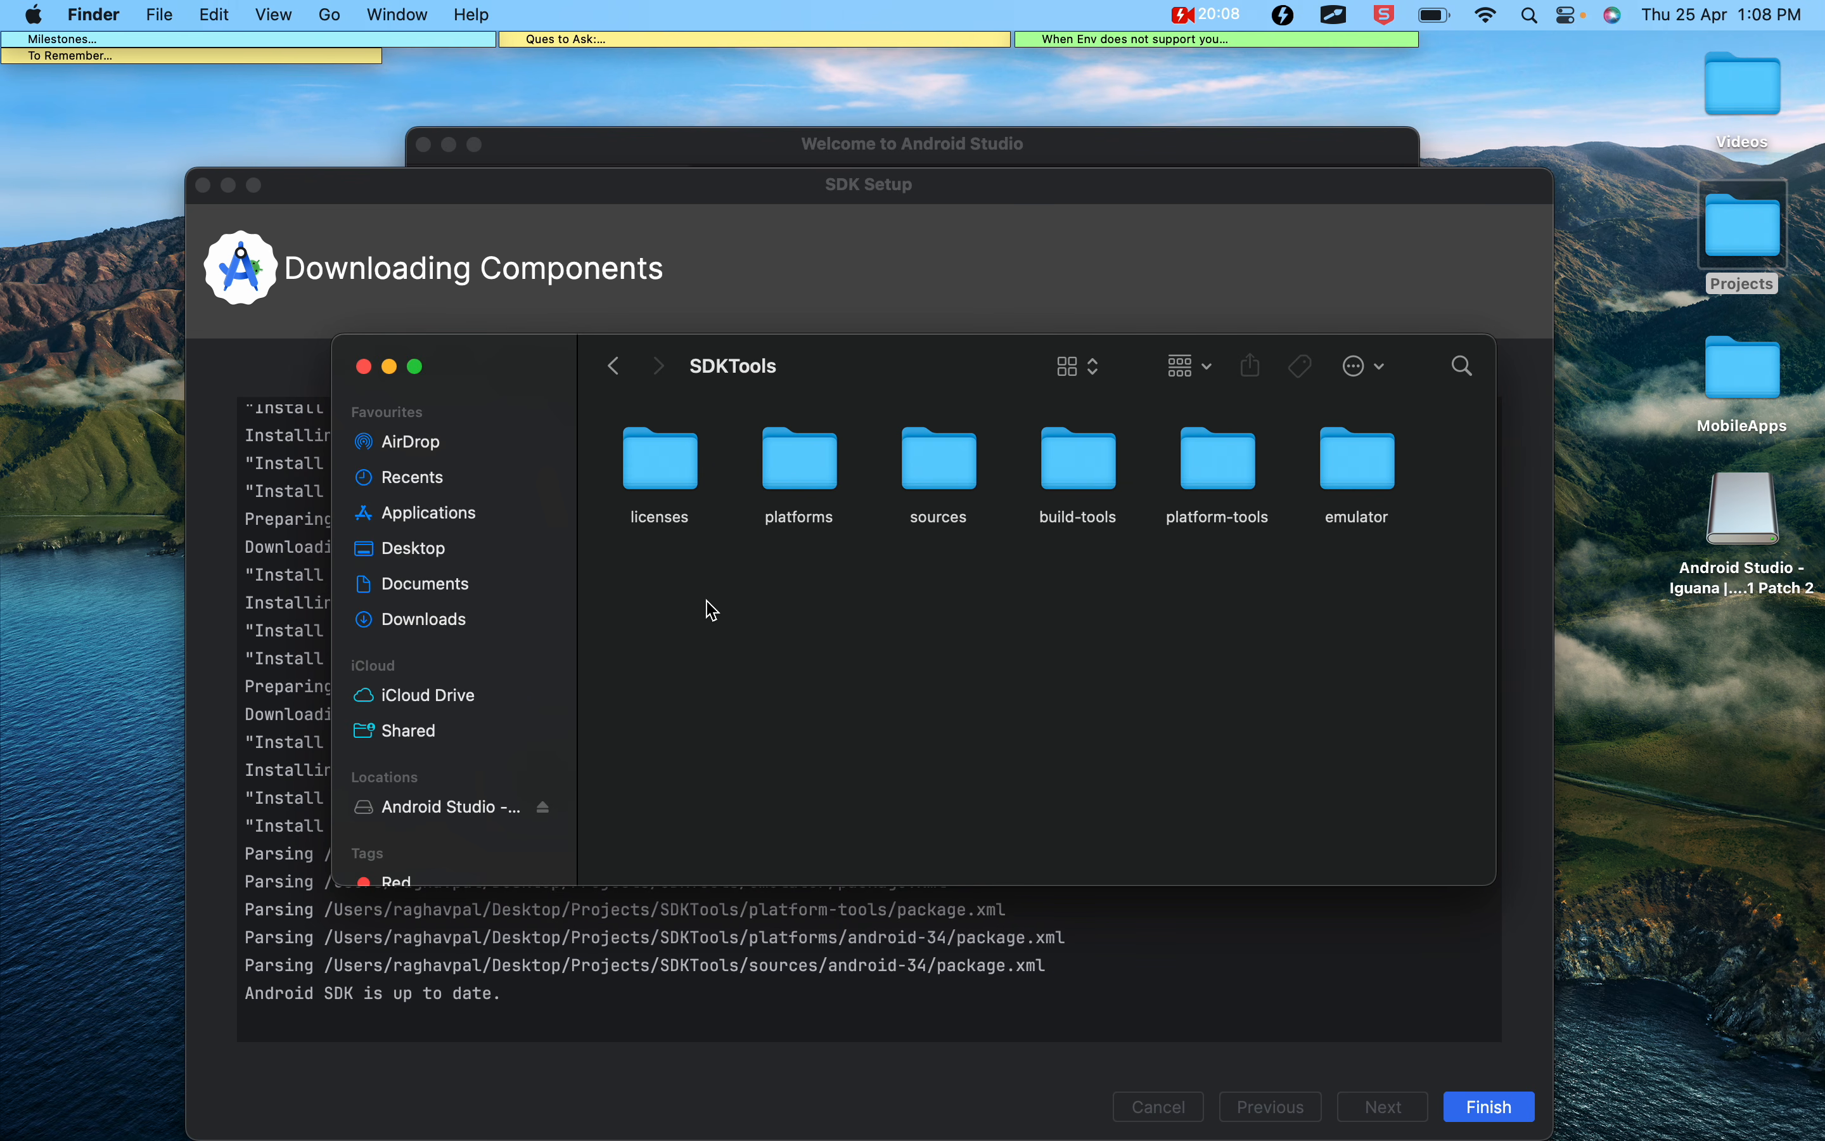
left_click(1087, 475)
left_click(1253, 477)
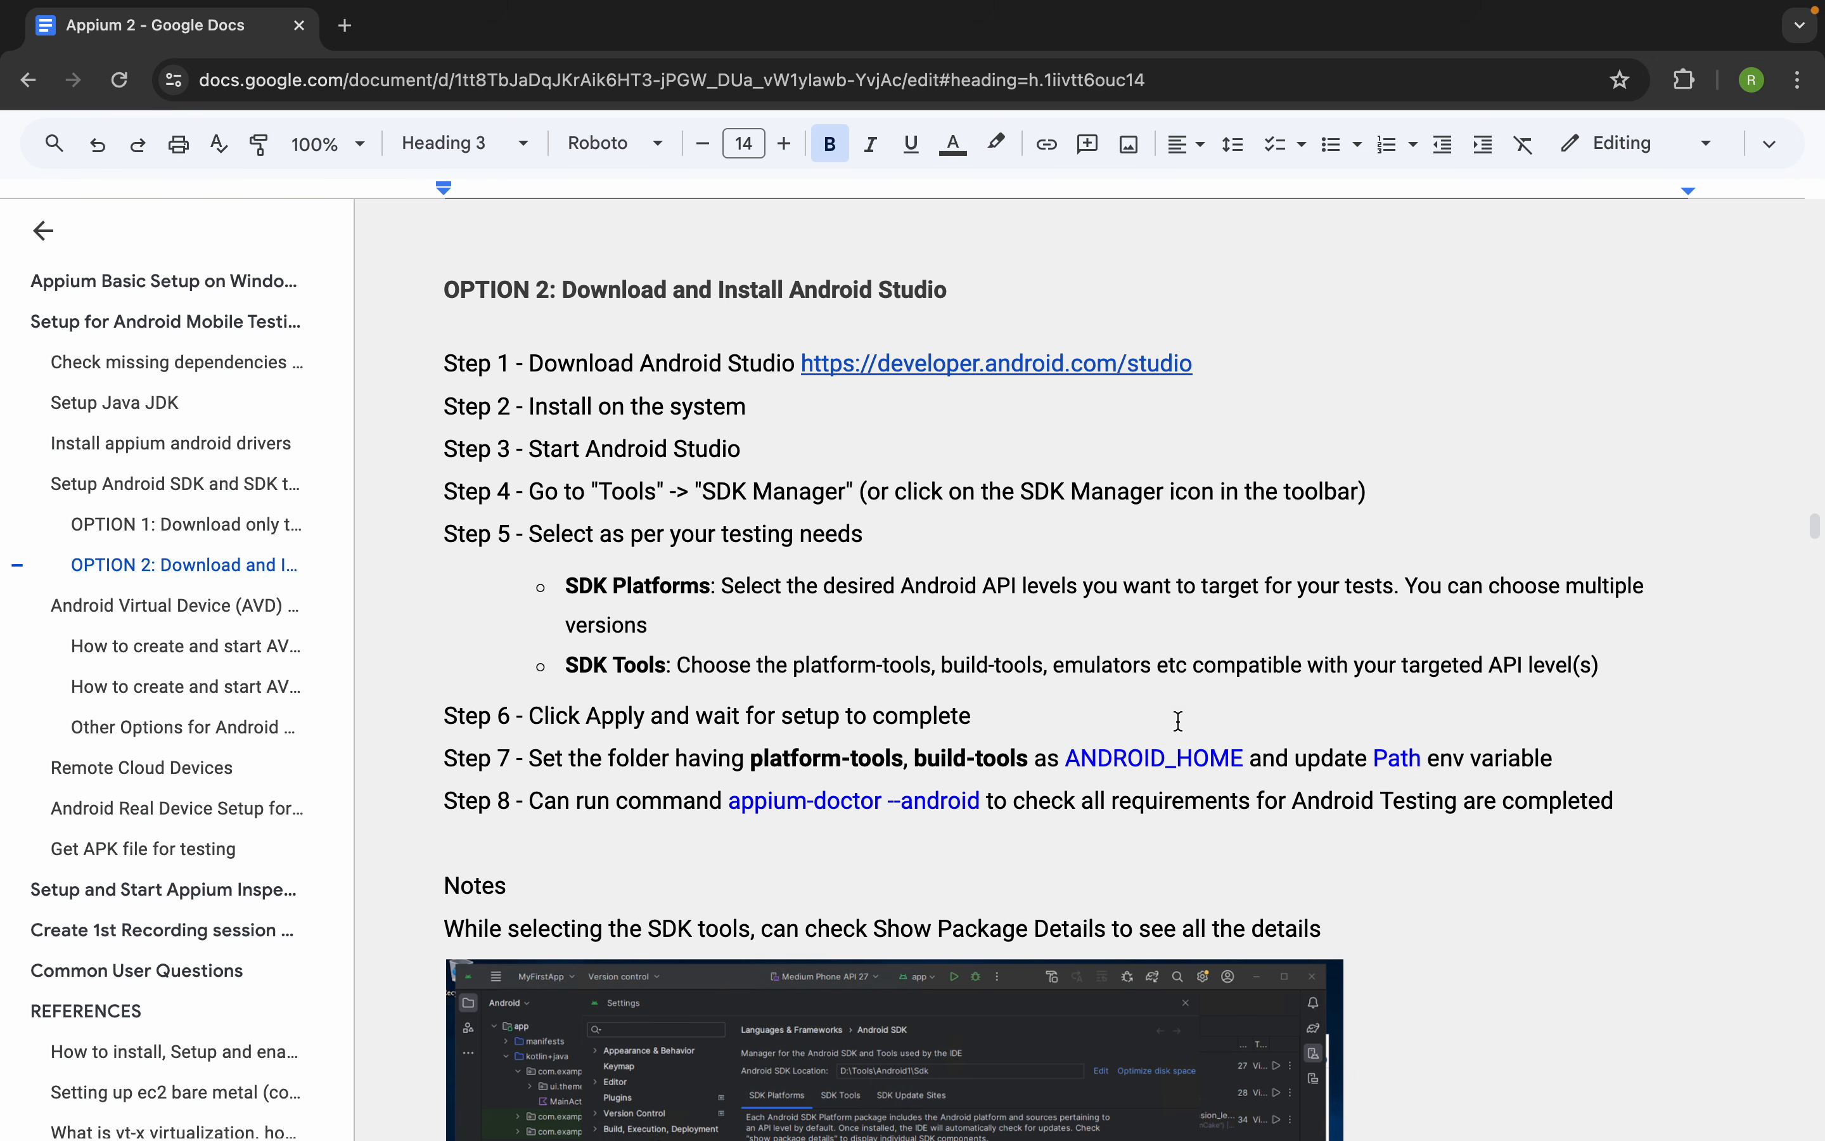
Read Steps 6 and 7 of the notes, highlighting ANDROID_HOME, Path and the environment variable instruction
left_click_drag(1252, 753, 1080, 748)
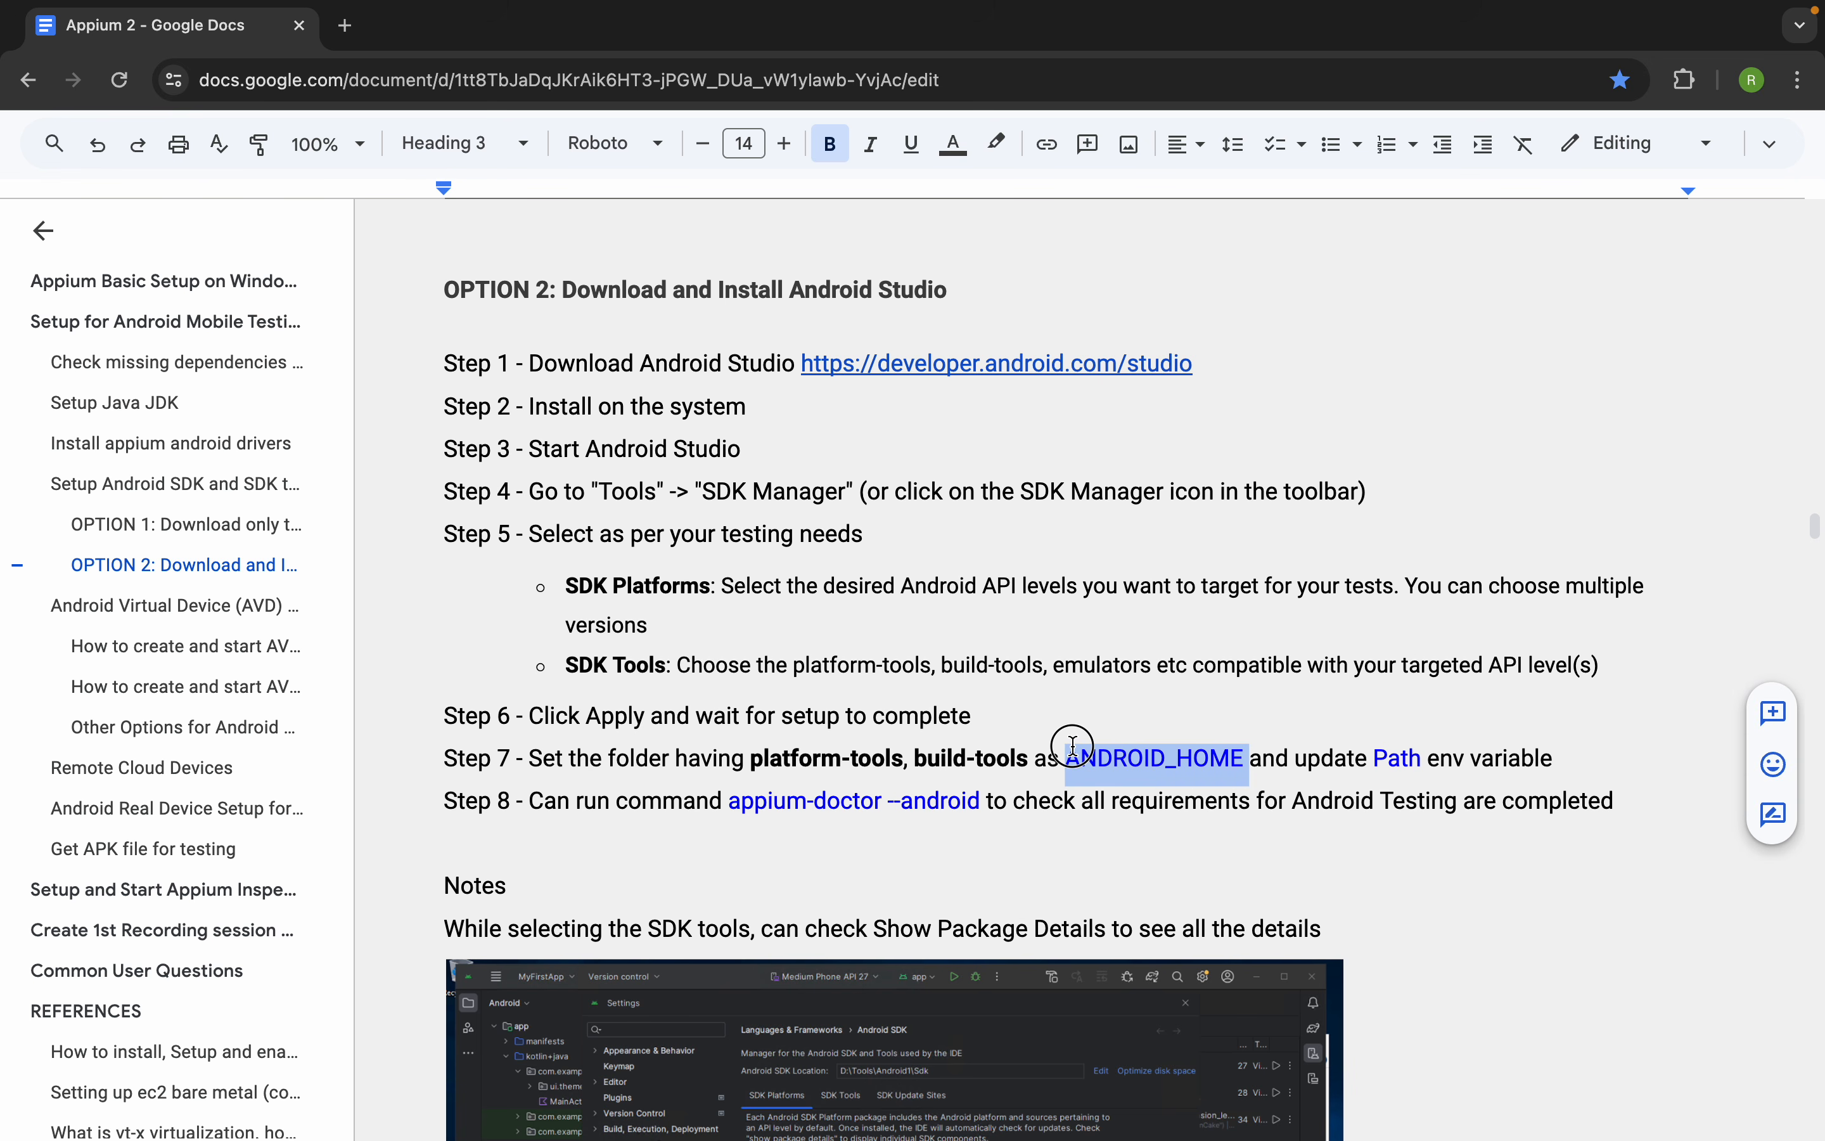
double_click(1403, 756)
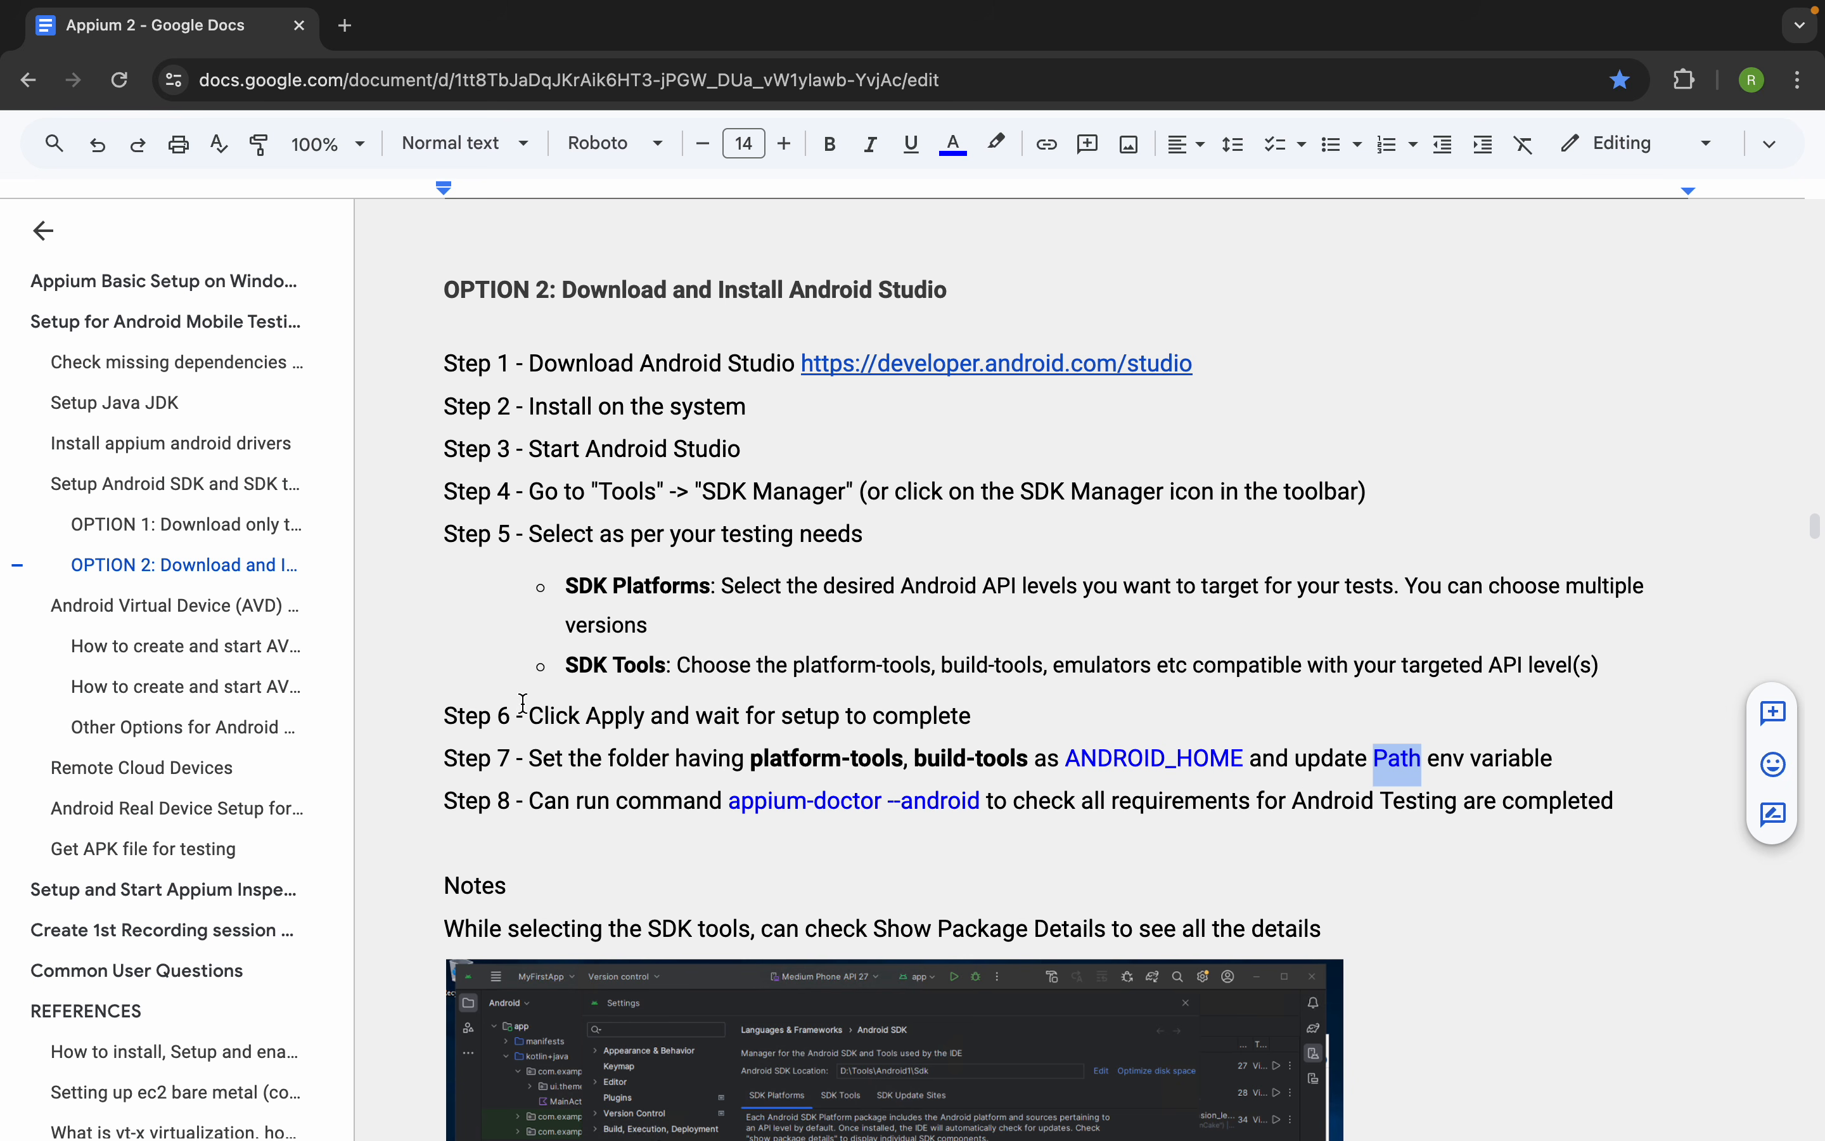
left_click_drag(444, 717, 775, 716)
left_click_drag(440, 758, 1560, 758)
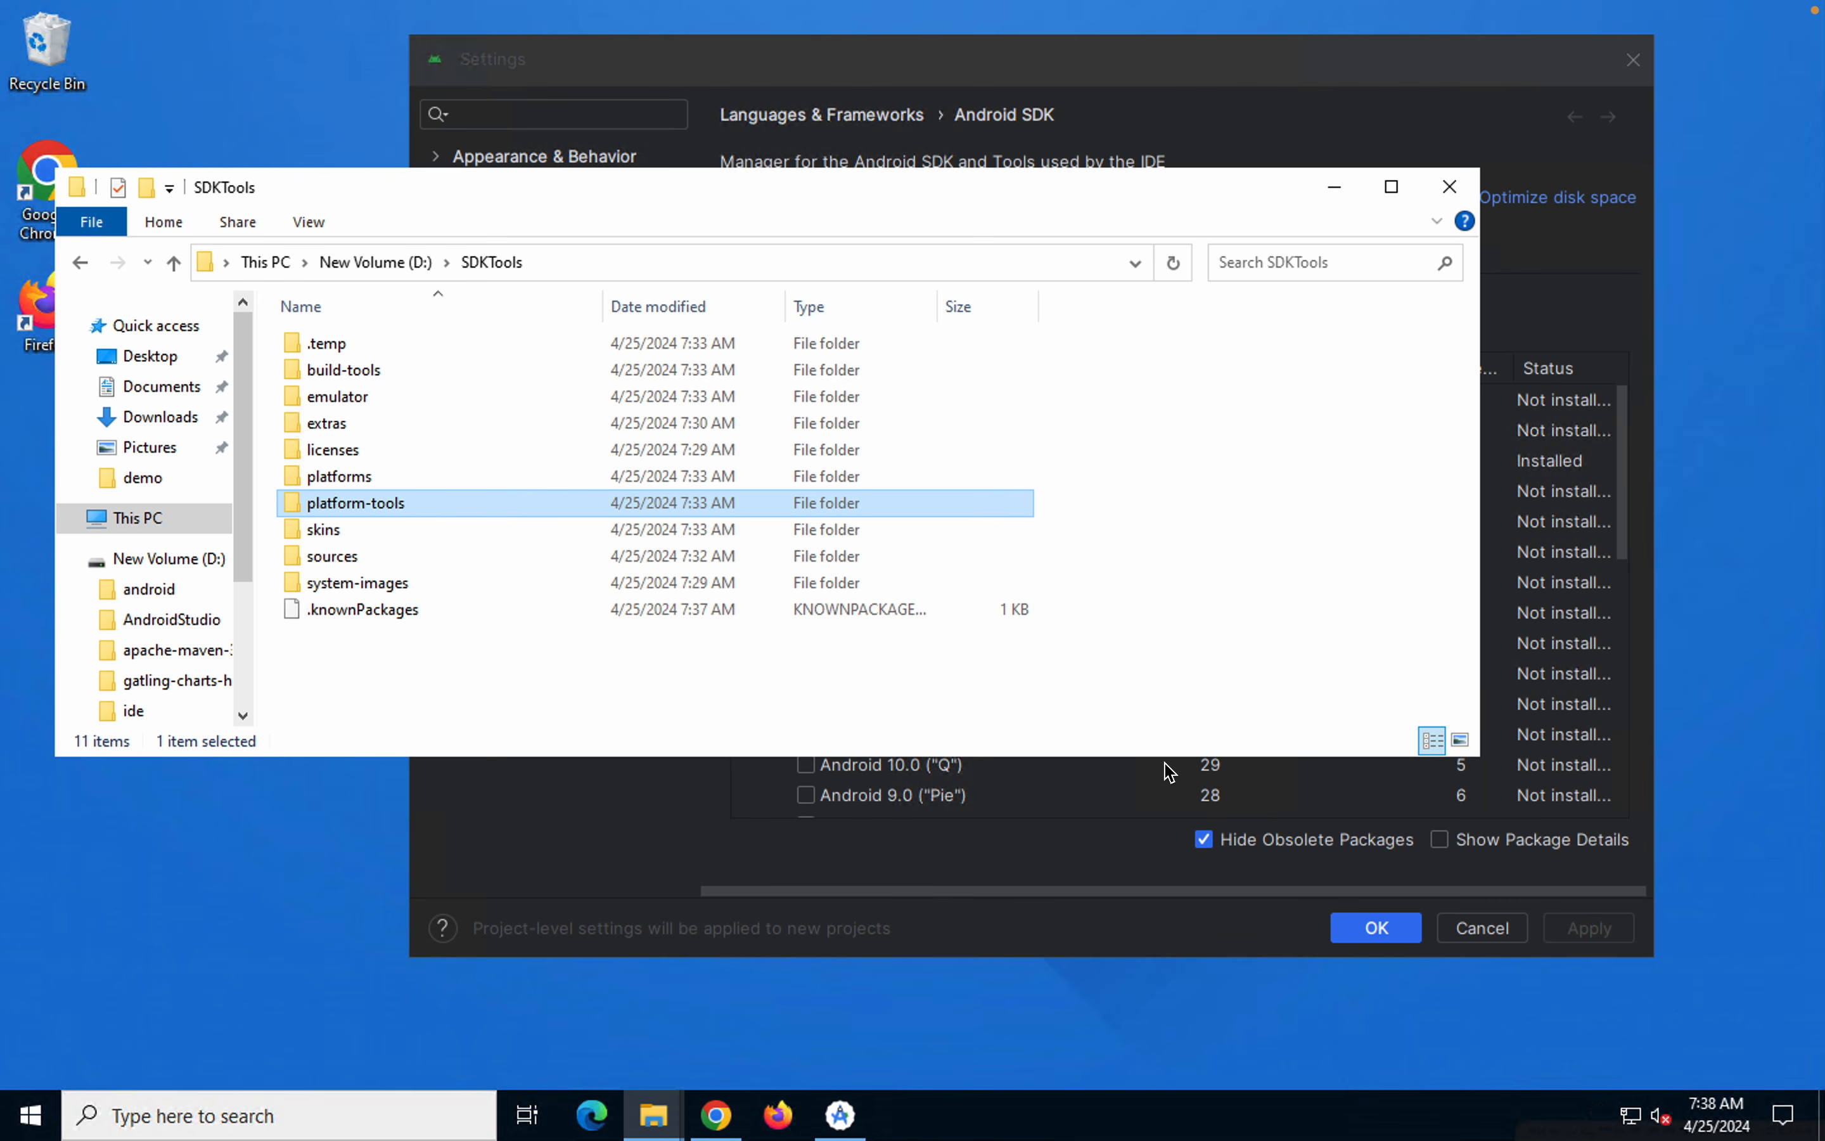
Point out build-tools and platform-tools in File Explorer and select the folder path D:\SDKTools
left_click(622, 260)
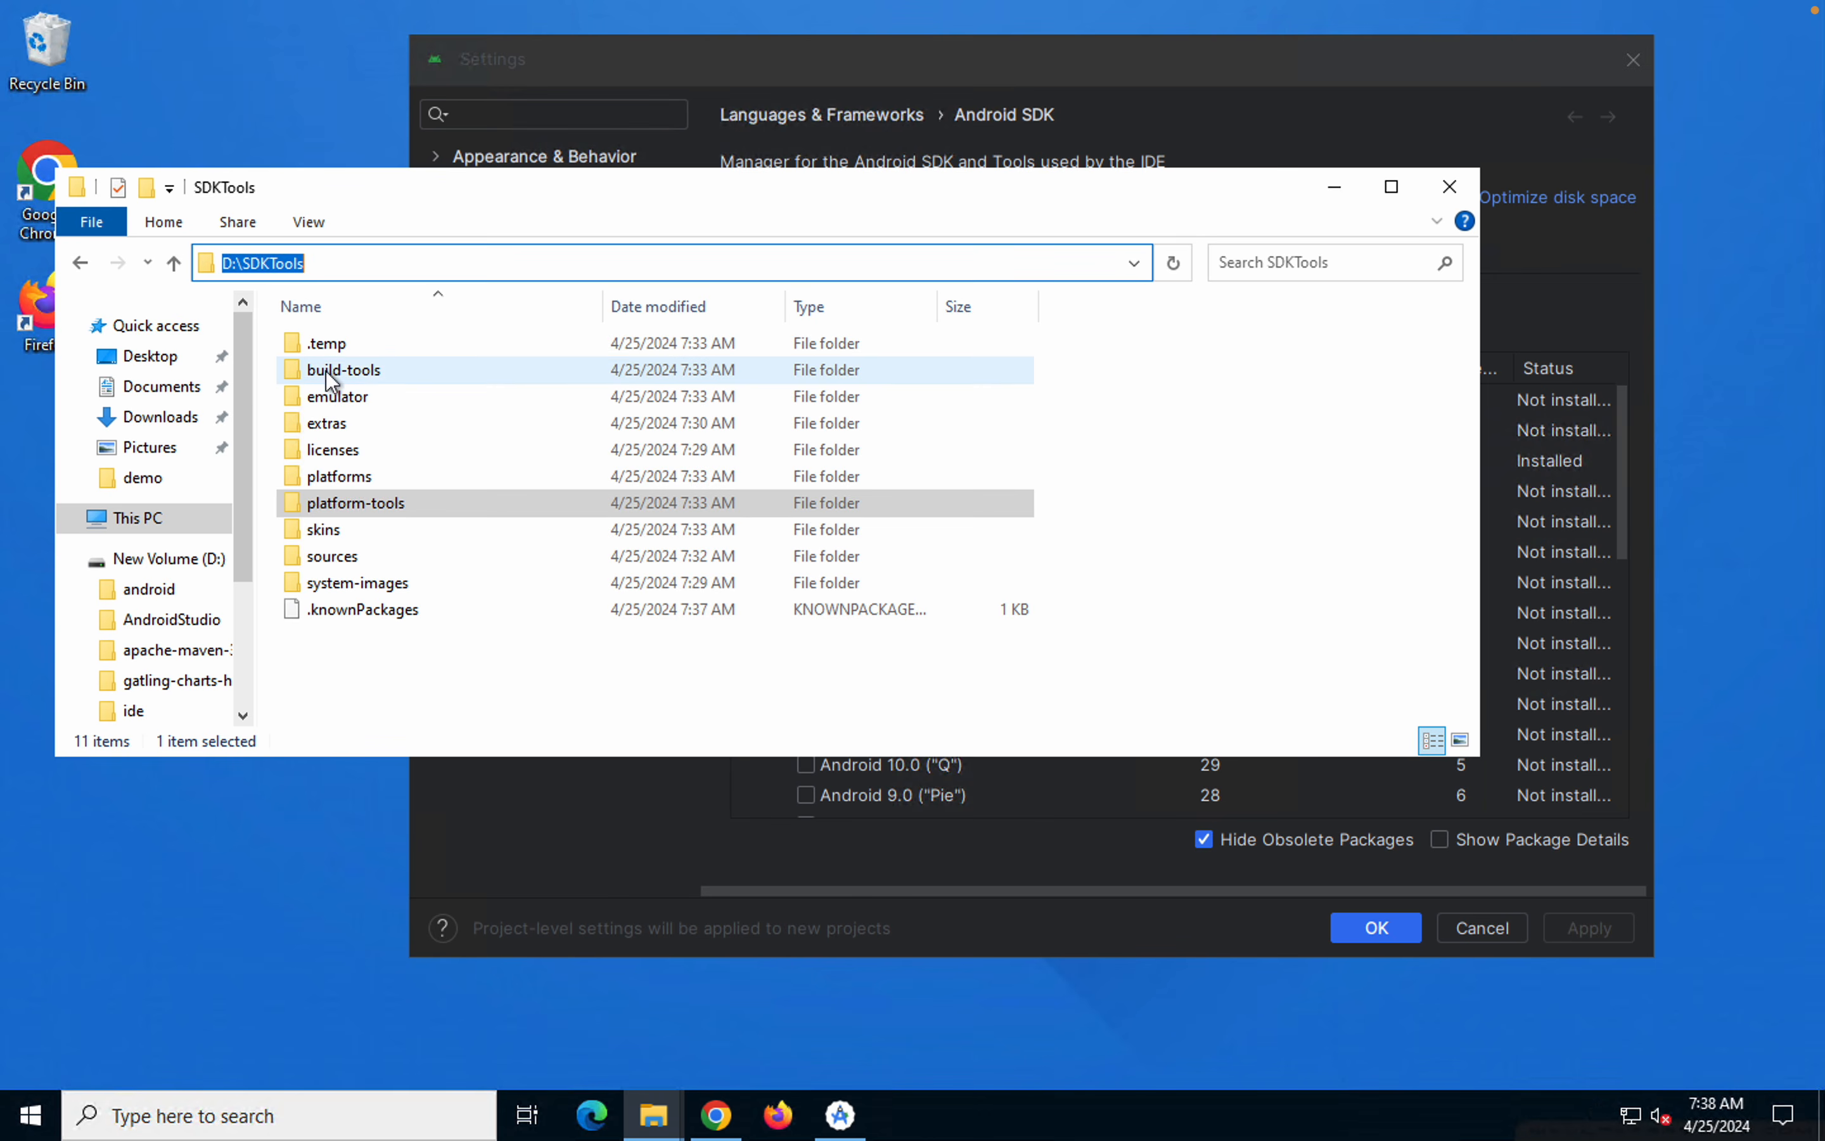
left_click(338, 370)
left_click(336, 510)
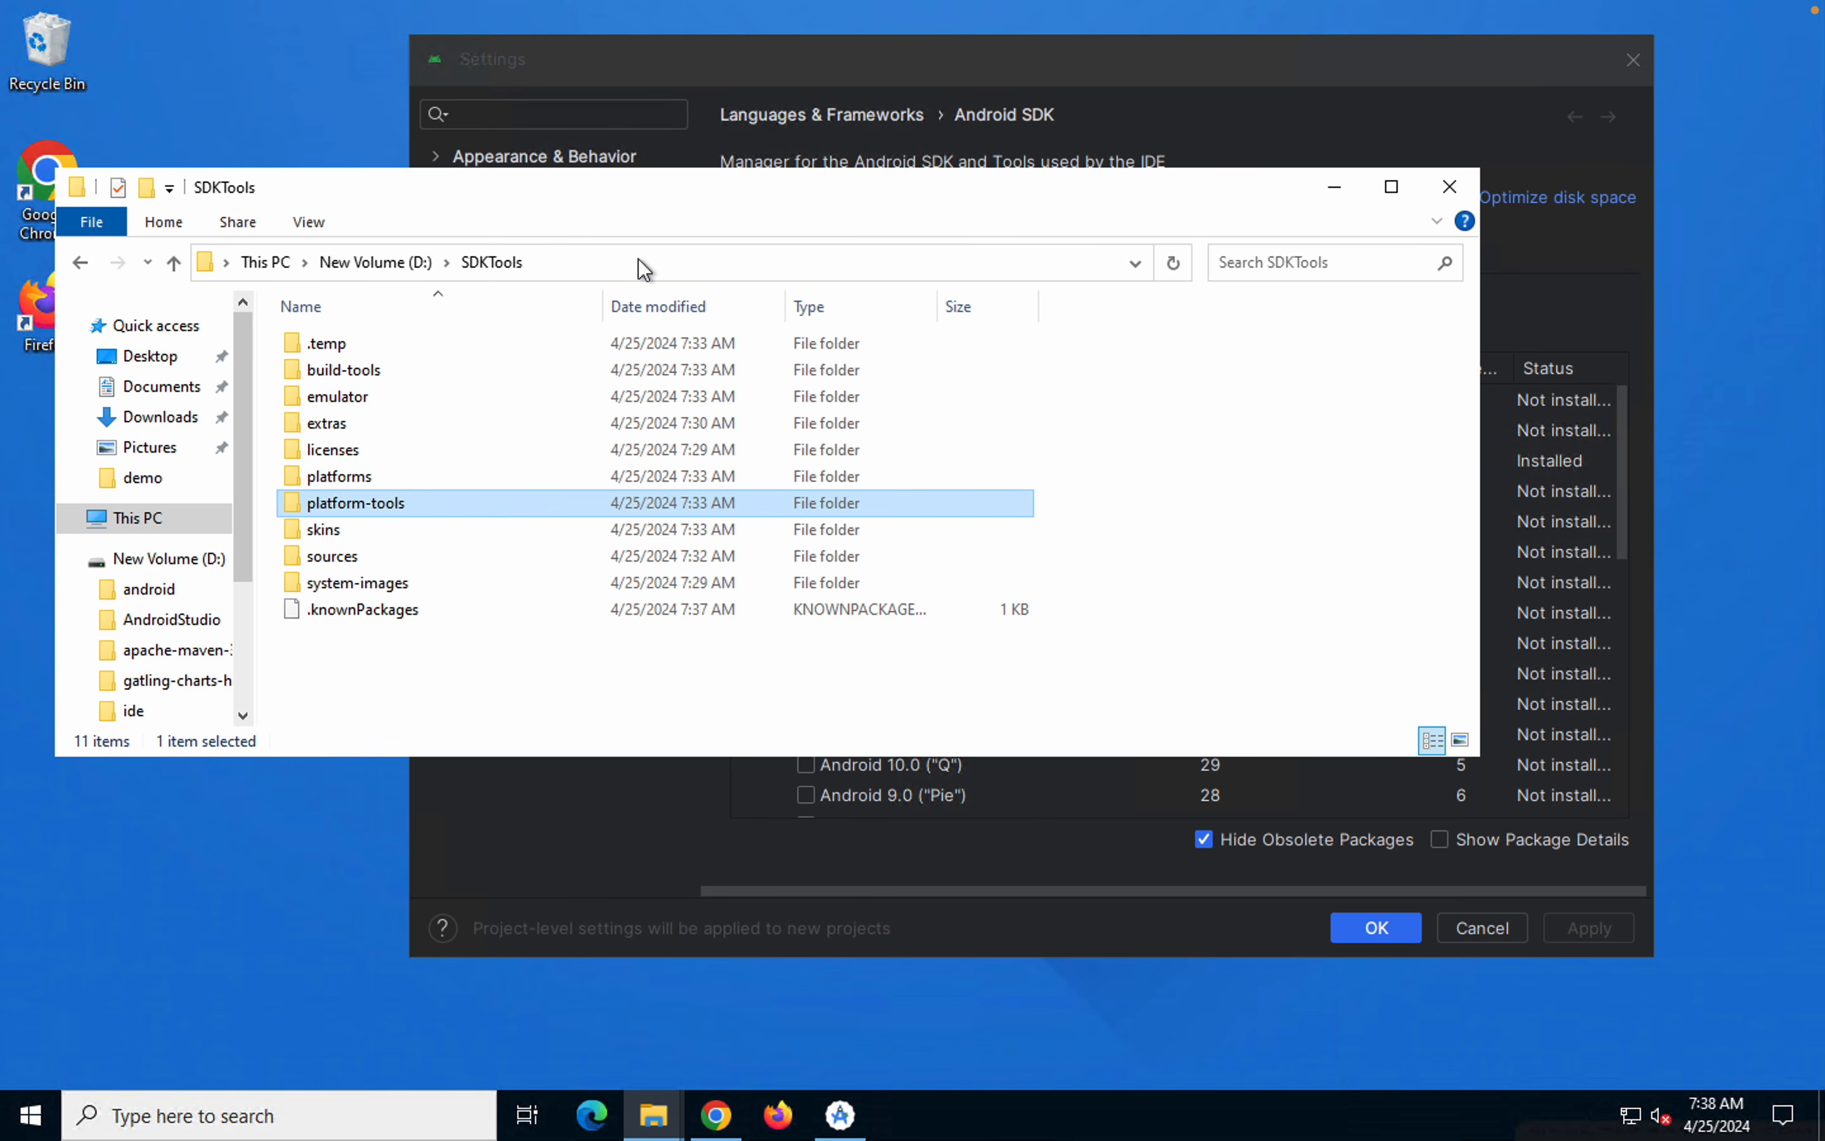
left_click(640, 260)
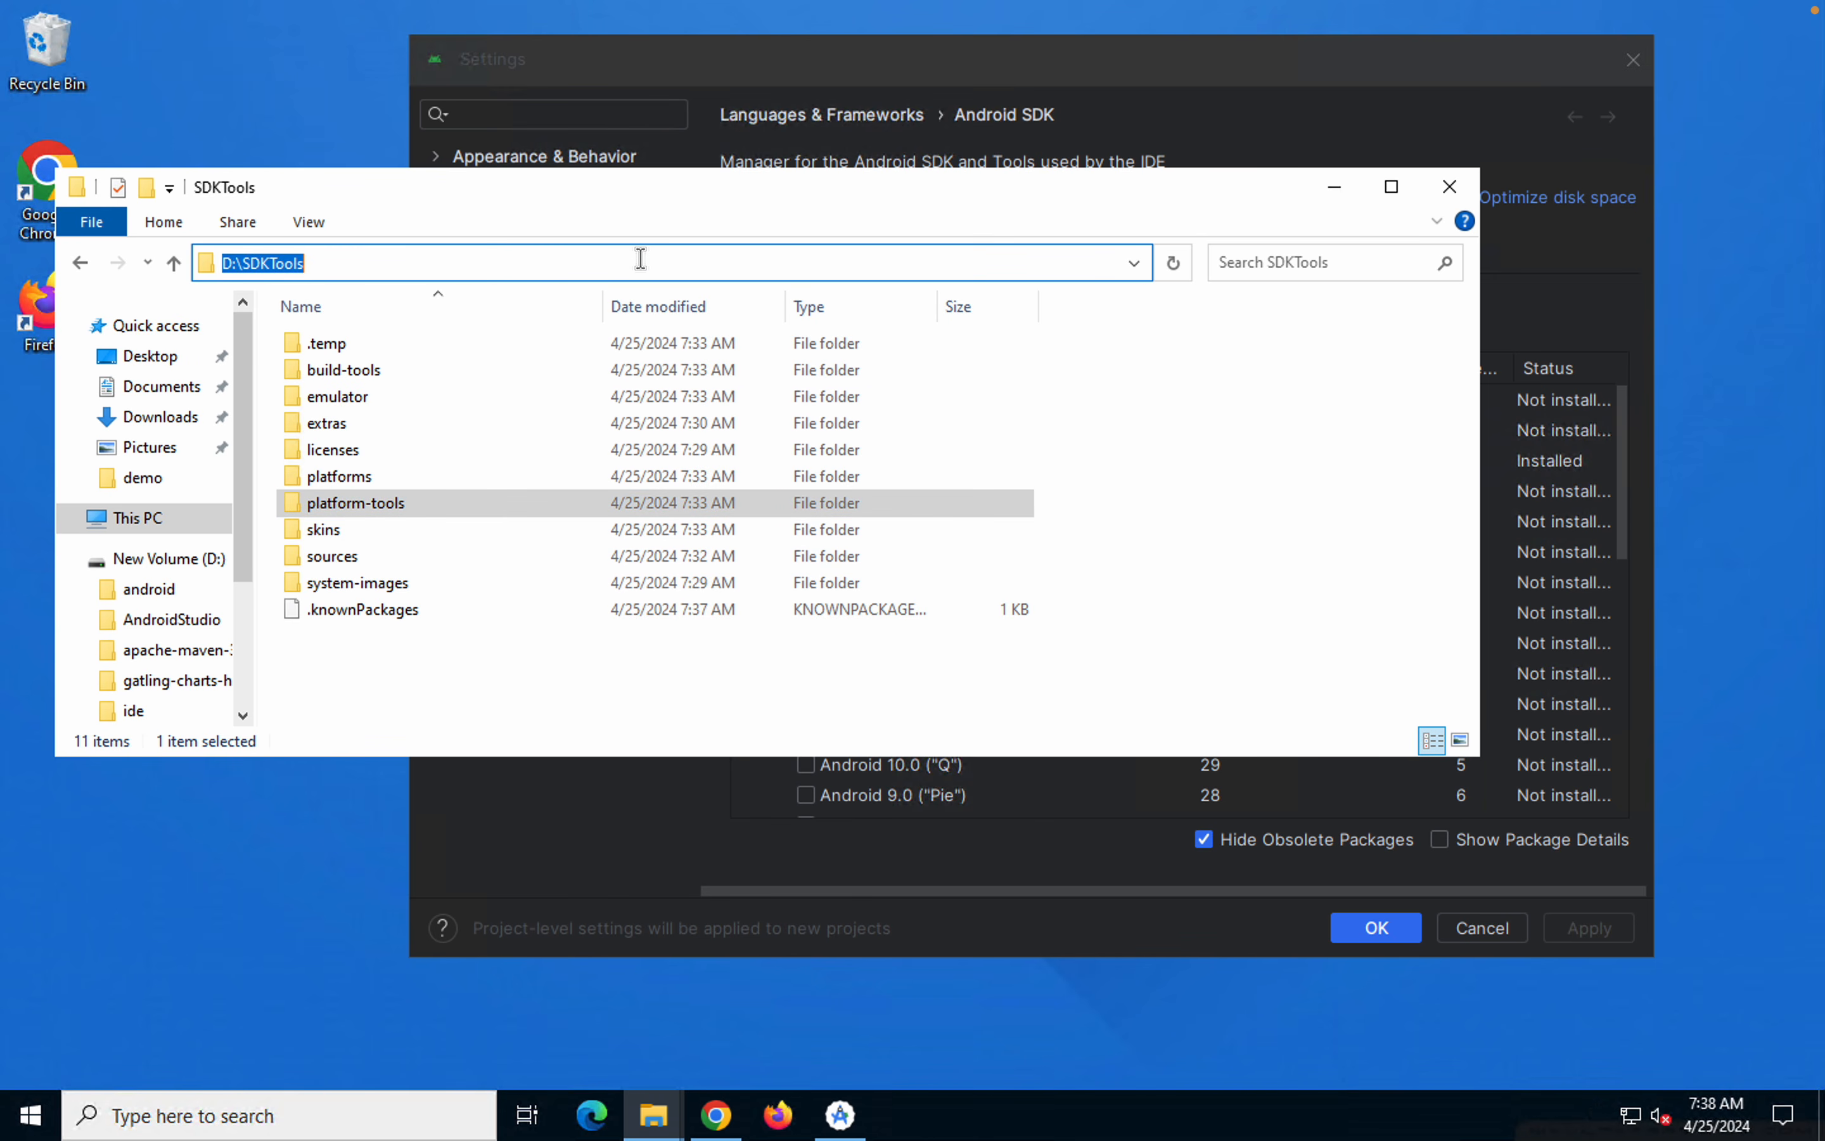
Search Windows for "env", open the system environment variables settings, and bring up the Environment Variables dialog
key("super")
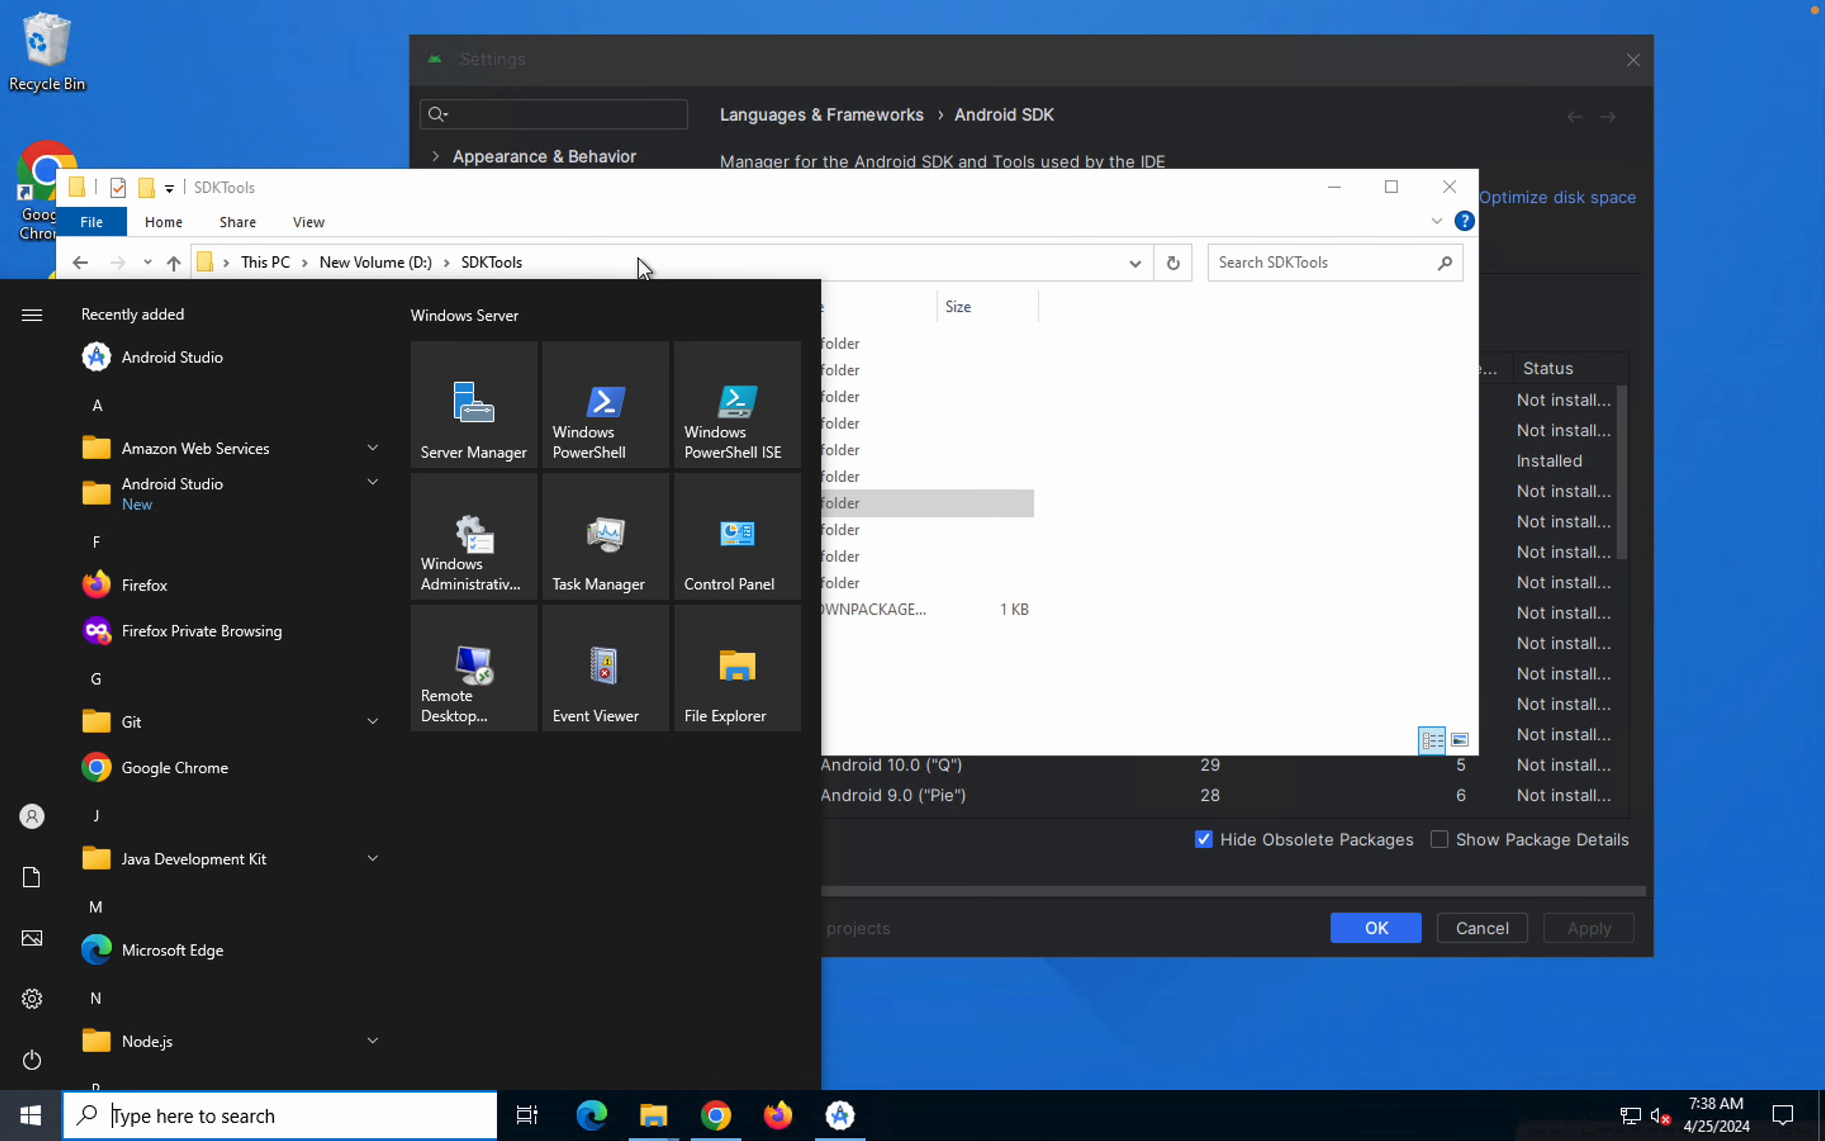
type("env")
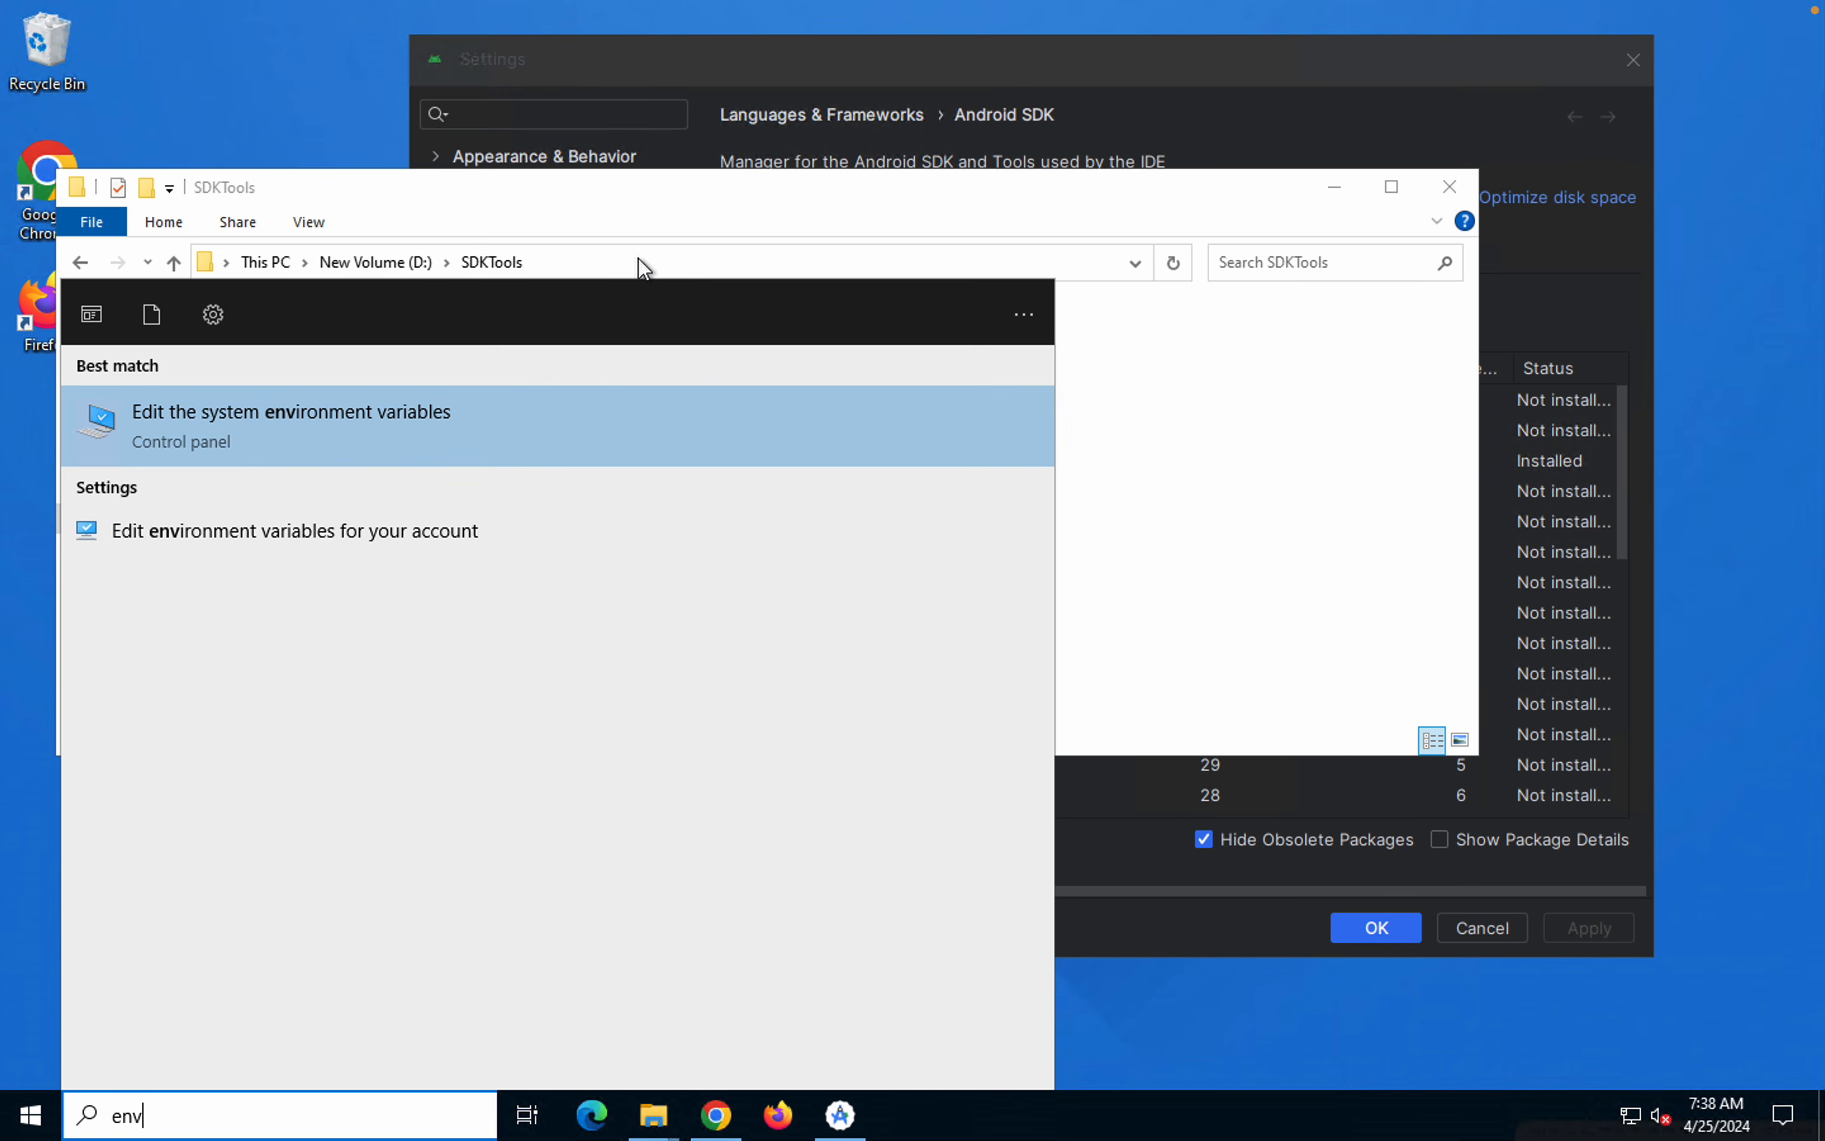
key("Return")
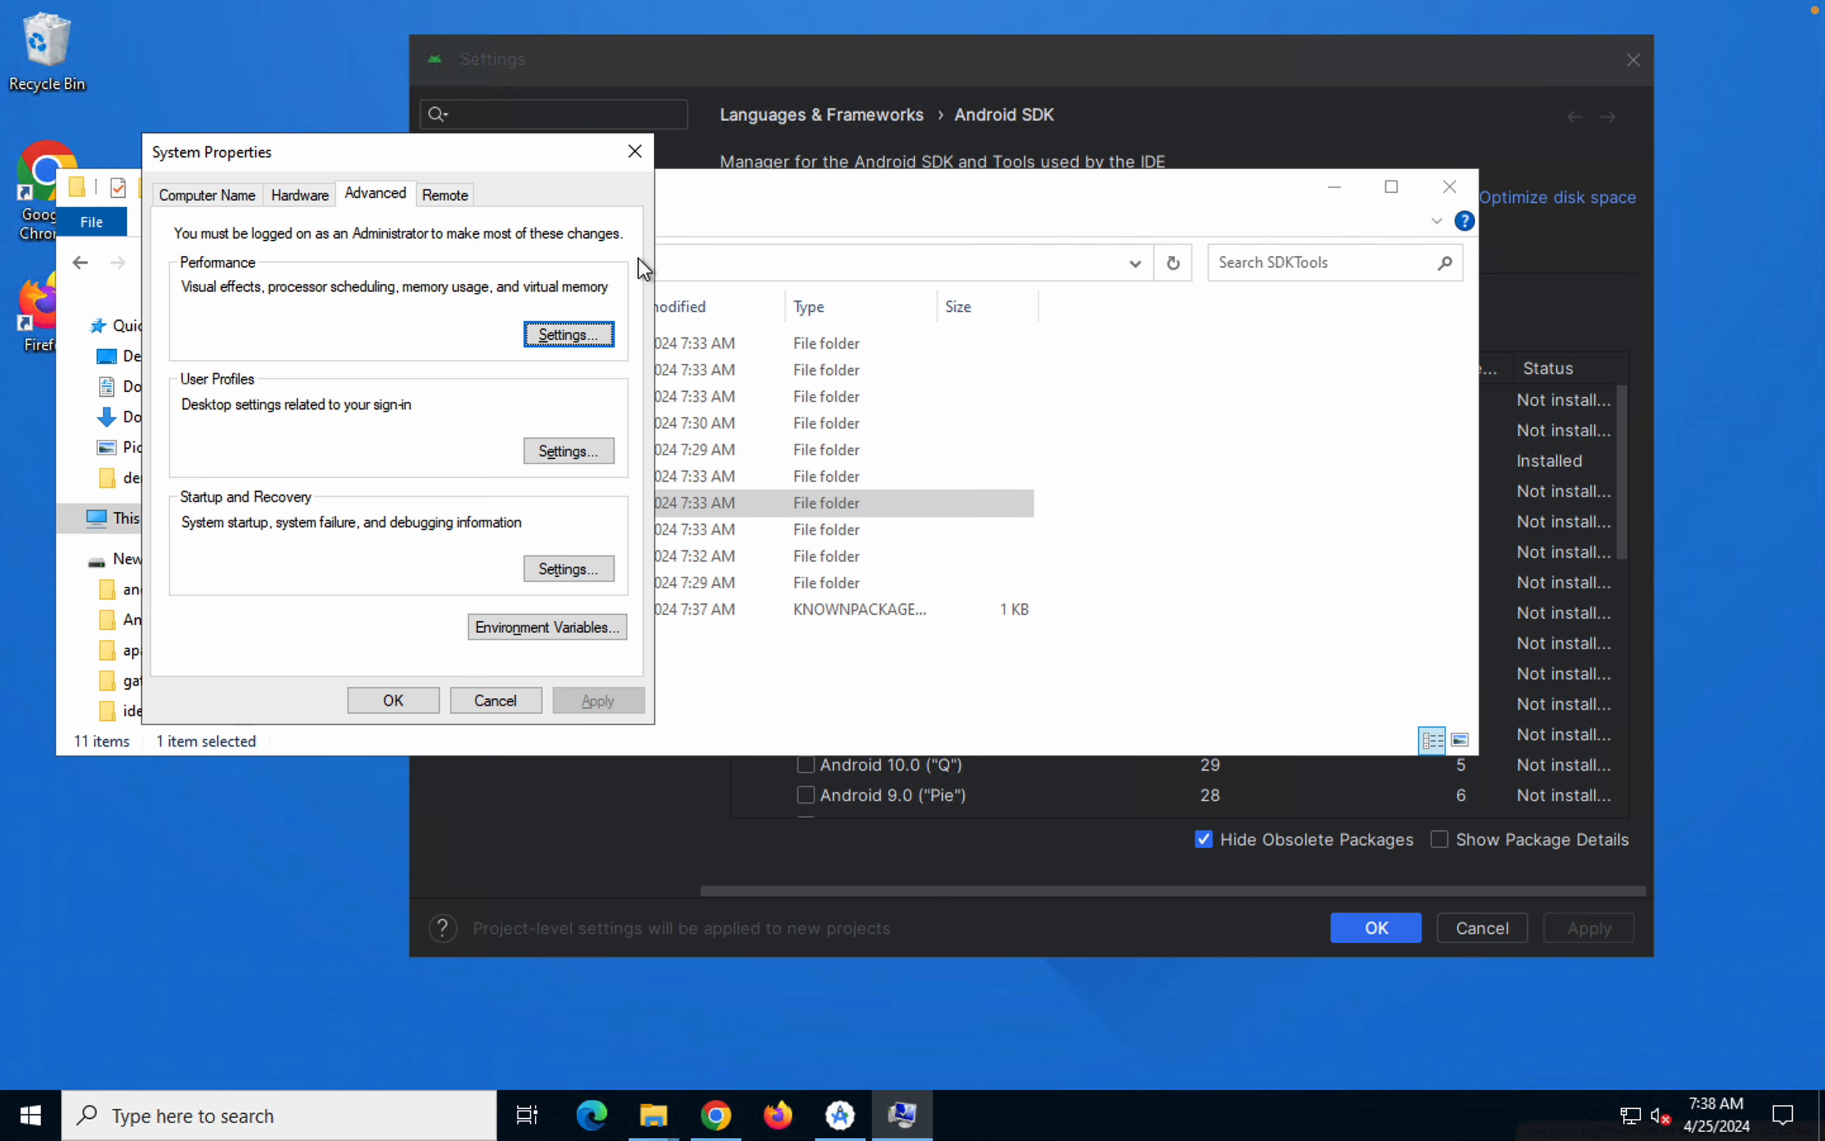
left_click_drag(461, 151, 1071, 167)
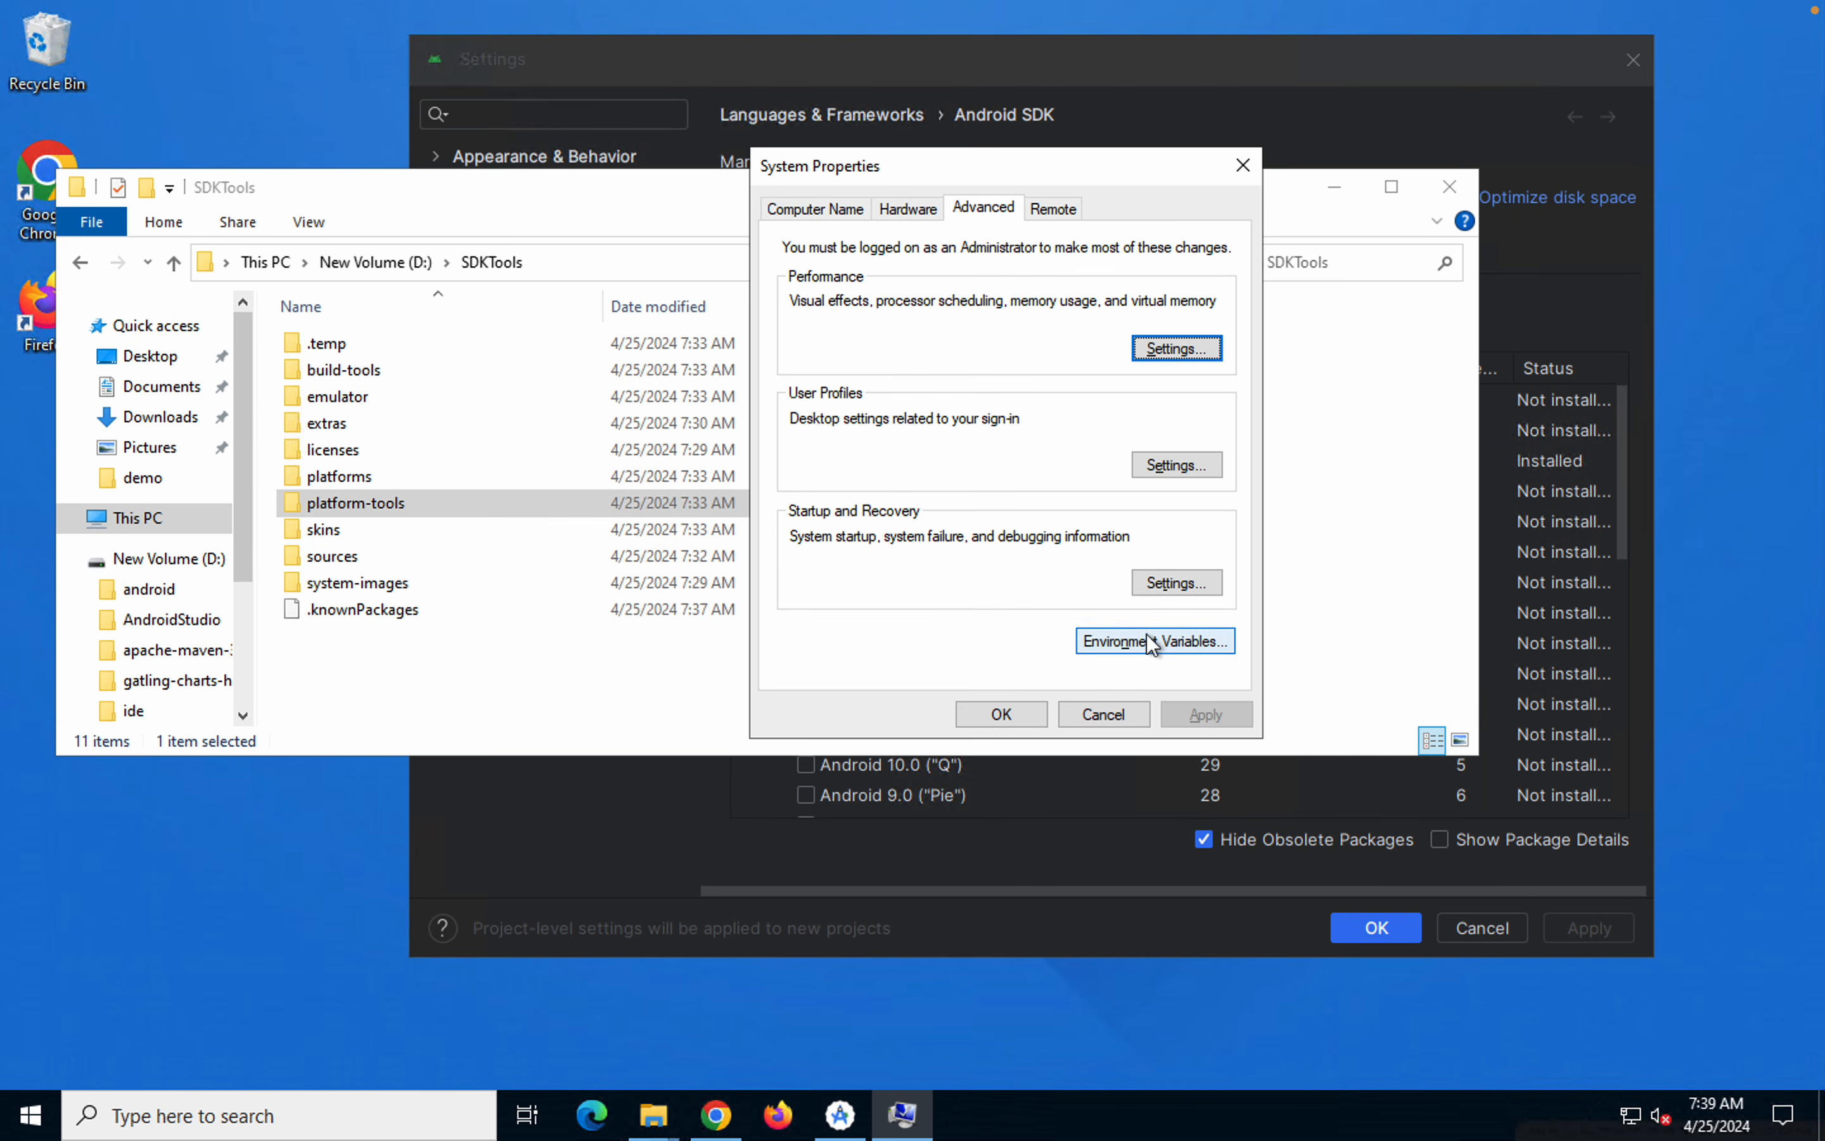
left_click(1150, 642)
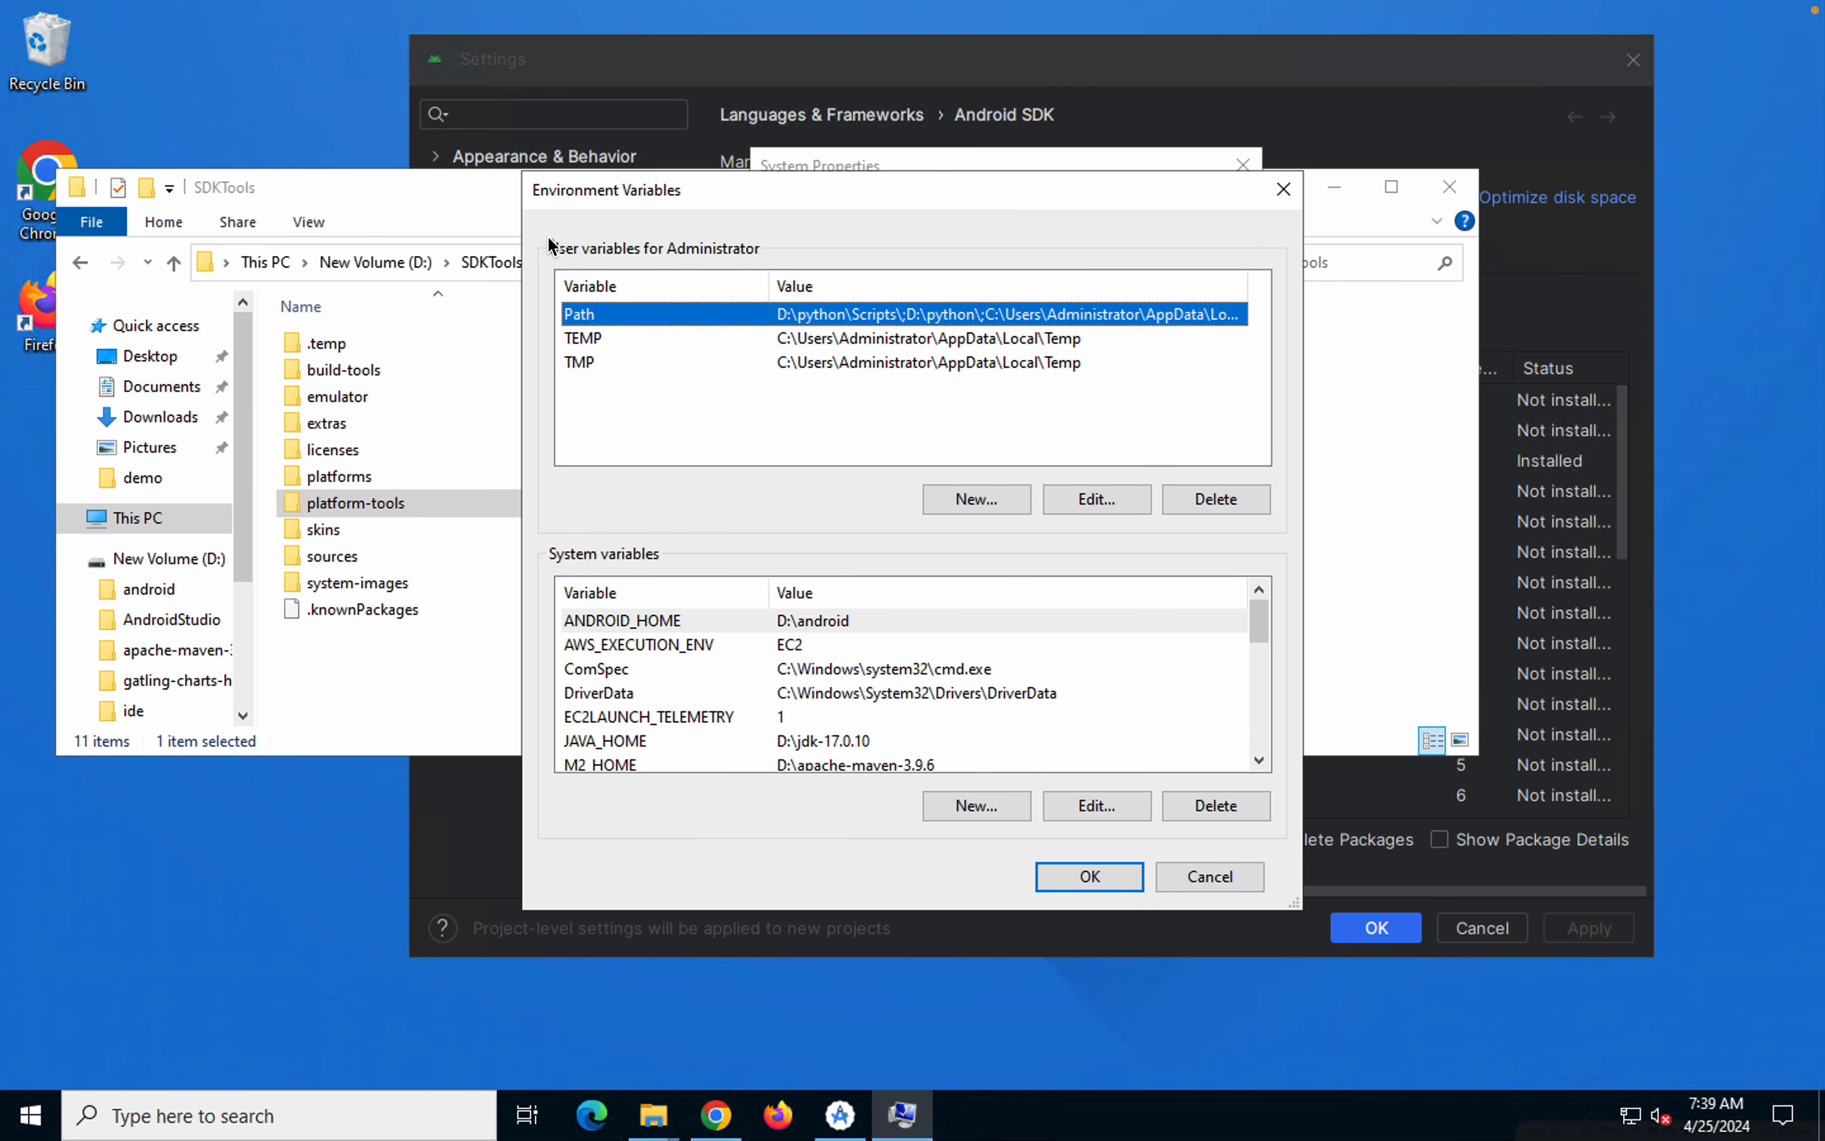
Look over the user and system variable lists and select the ANDROID_HOME system variable
left_click_drag(533, 220, 1296, 520)
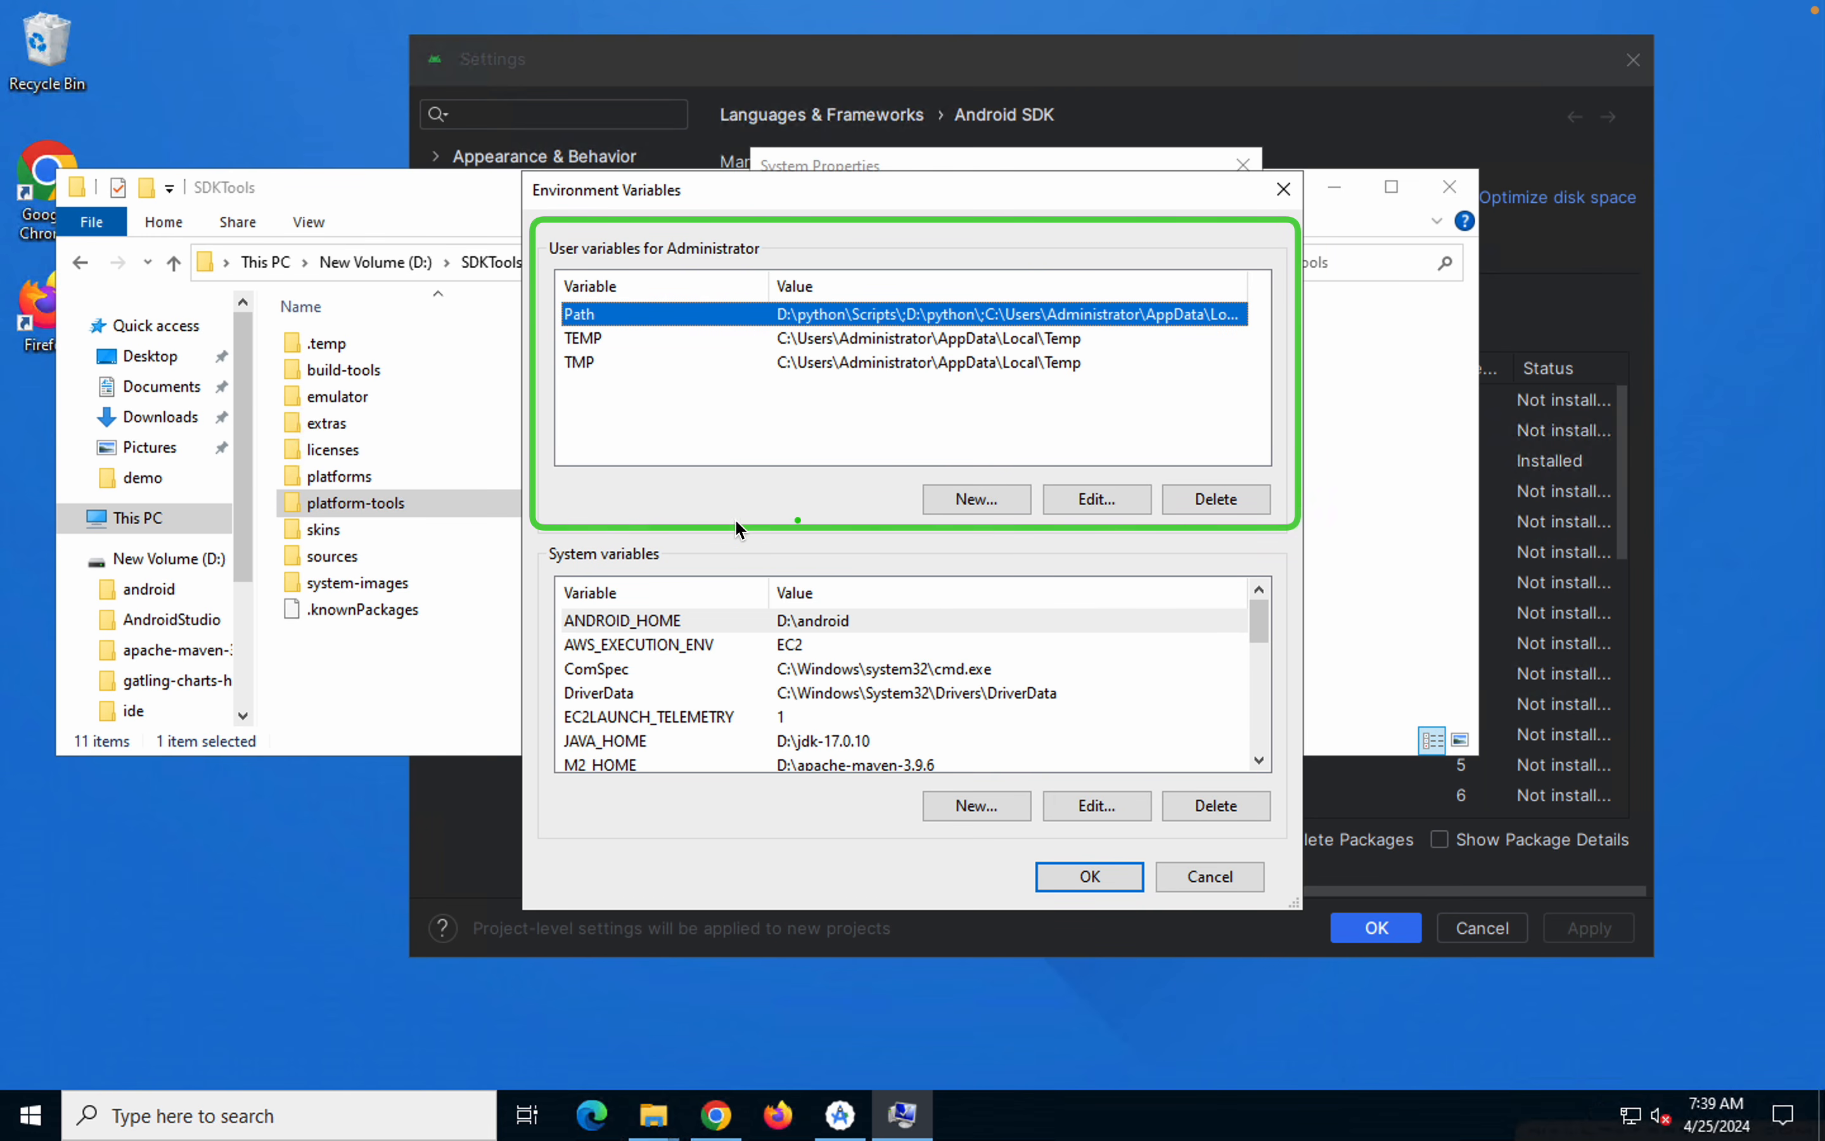
left_click_drag(528, 542, 1284, 852)
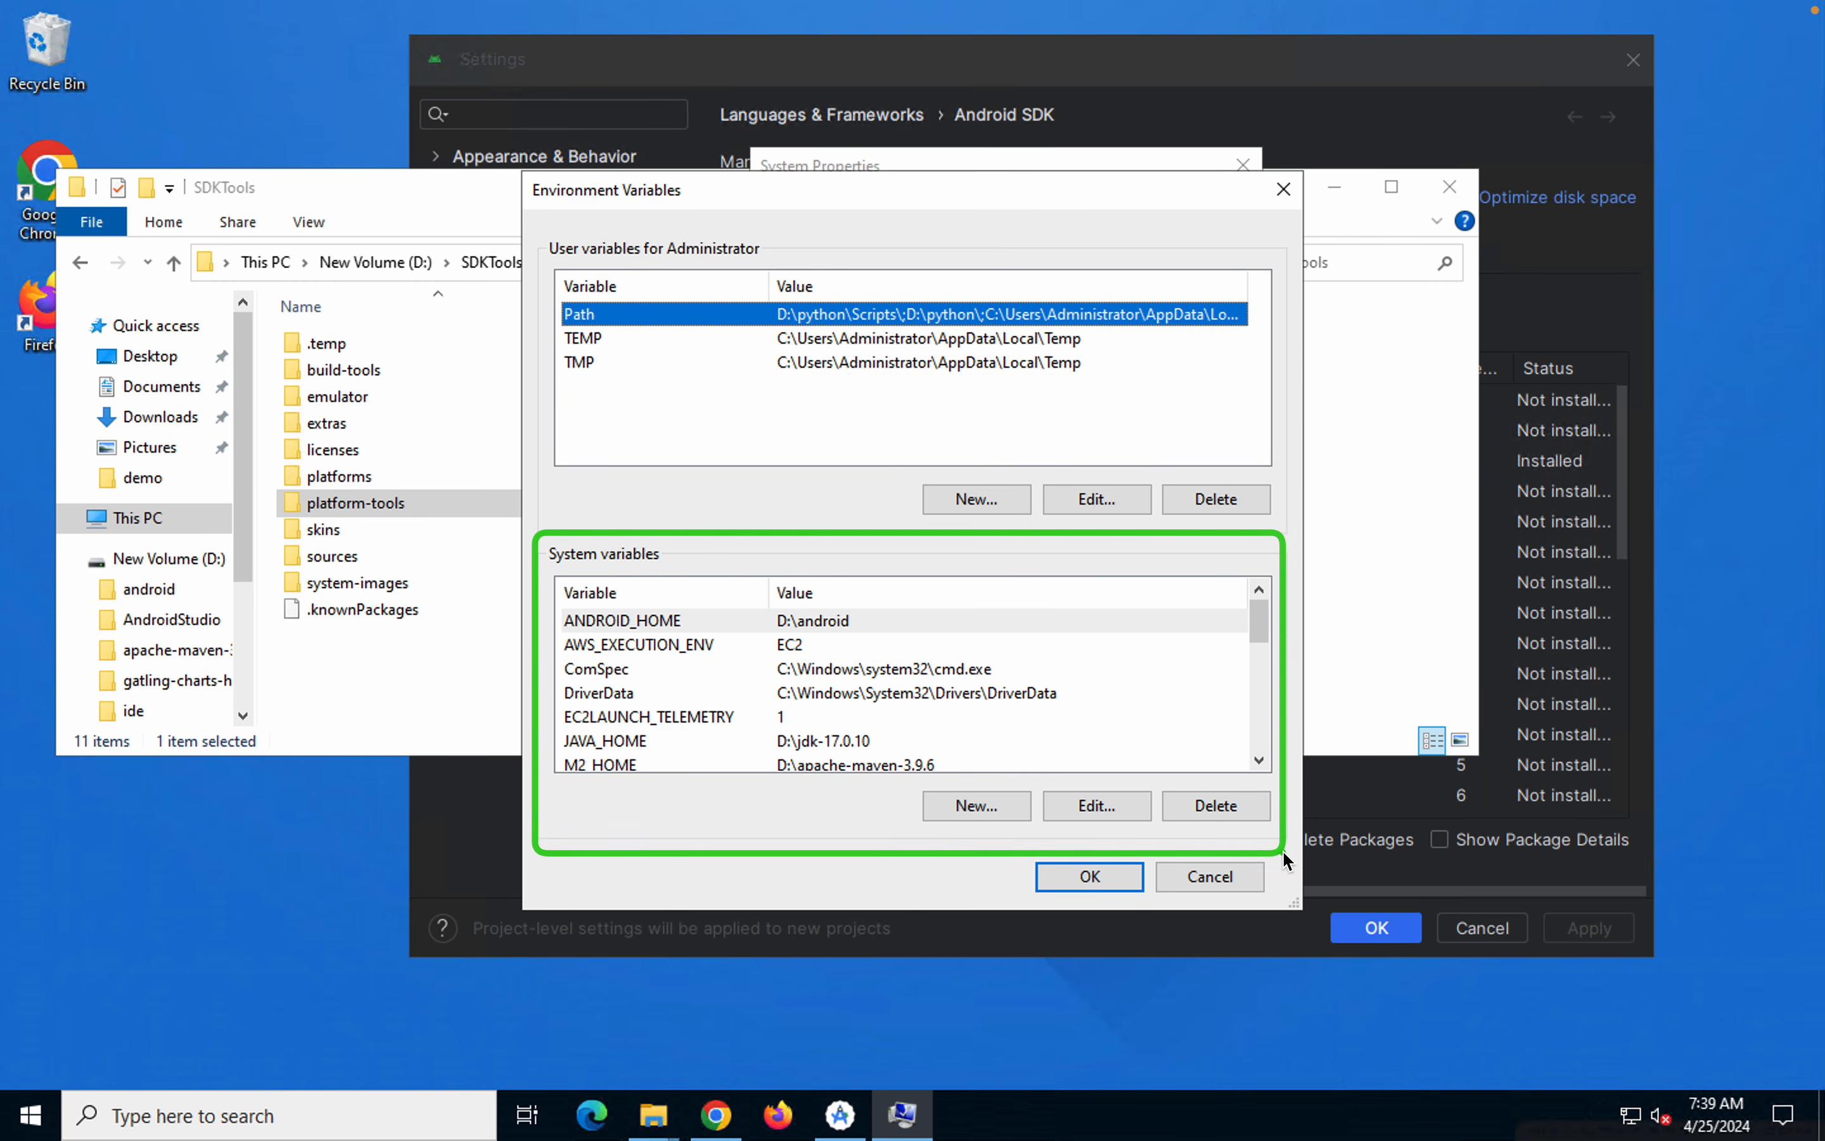
left_click_drag(535, 221, 1288, 526)
left_click_drag(529, 550, 1294, 822)
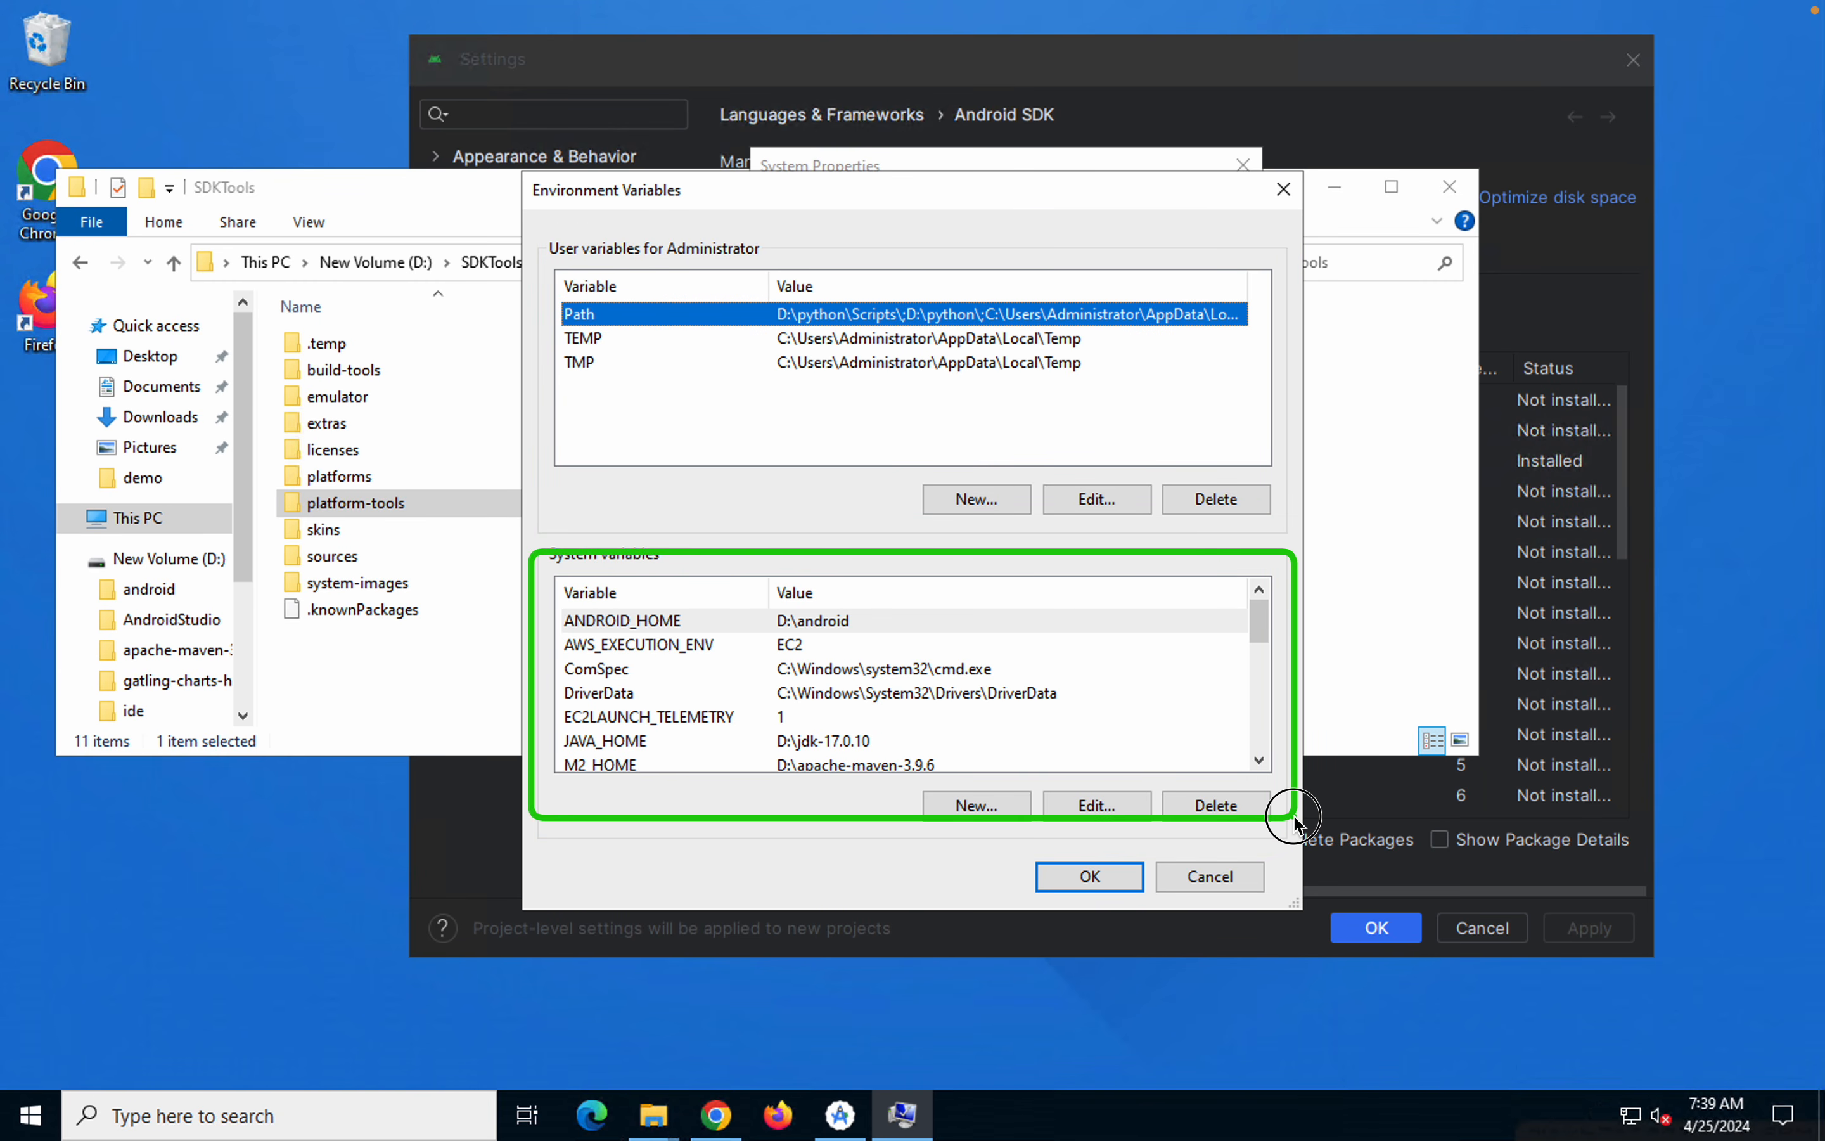
left_click(679, 626)
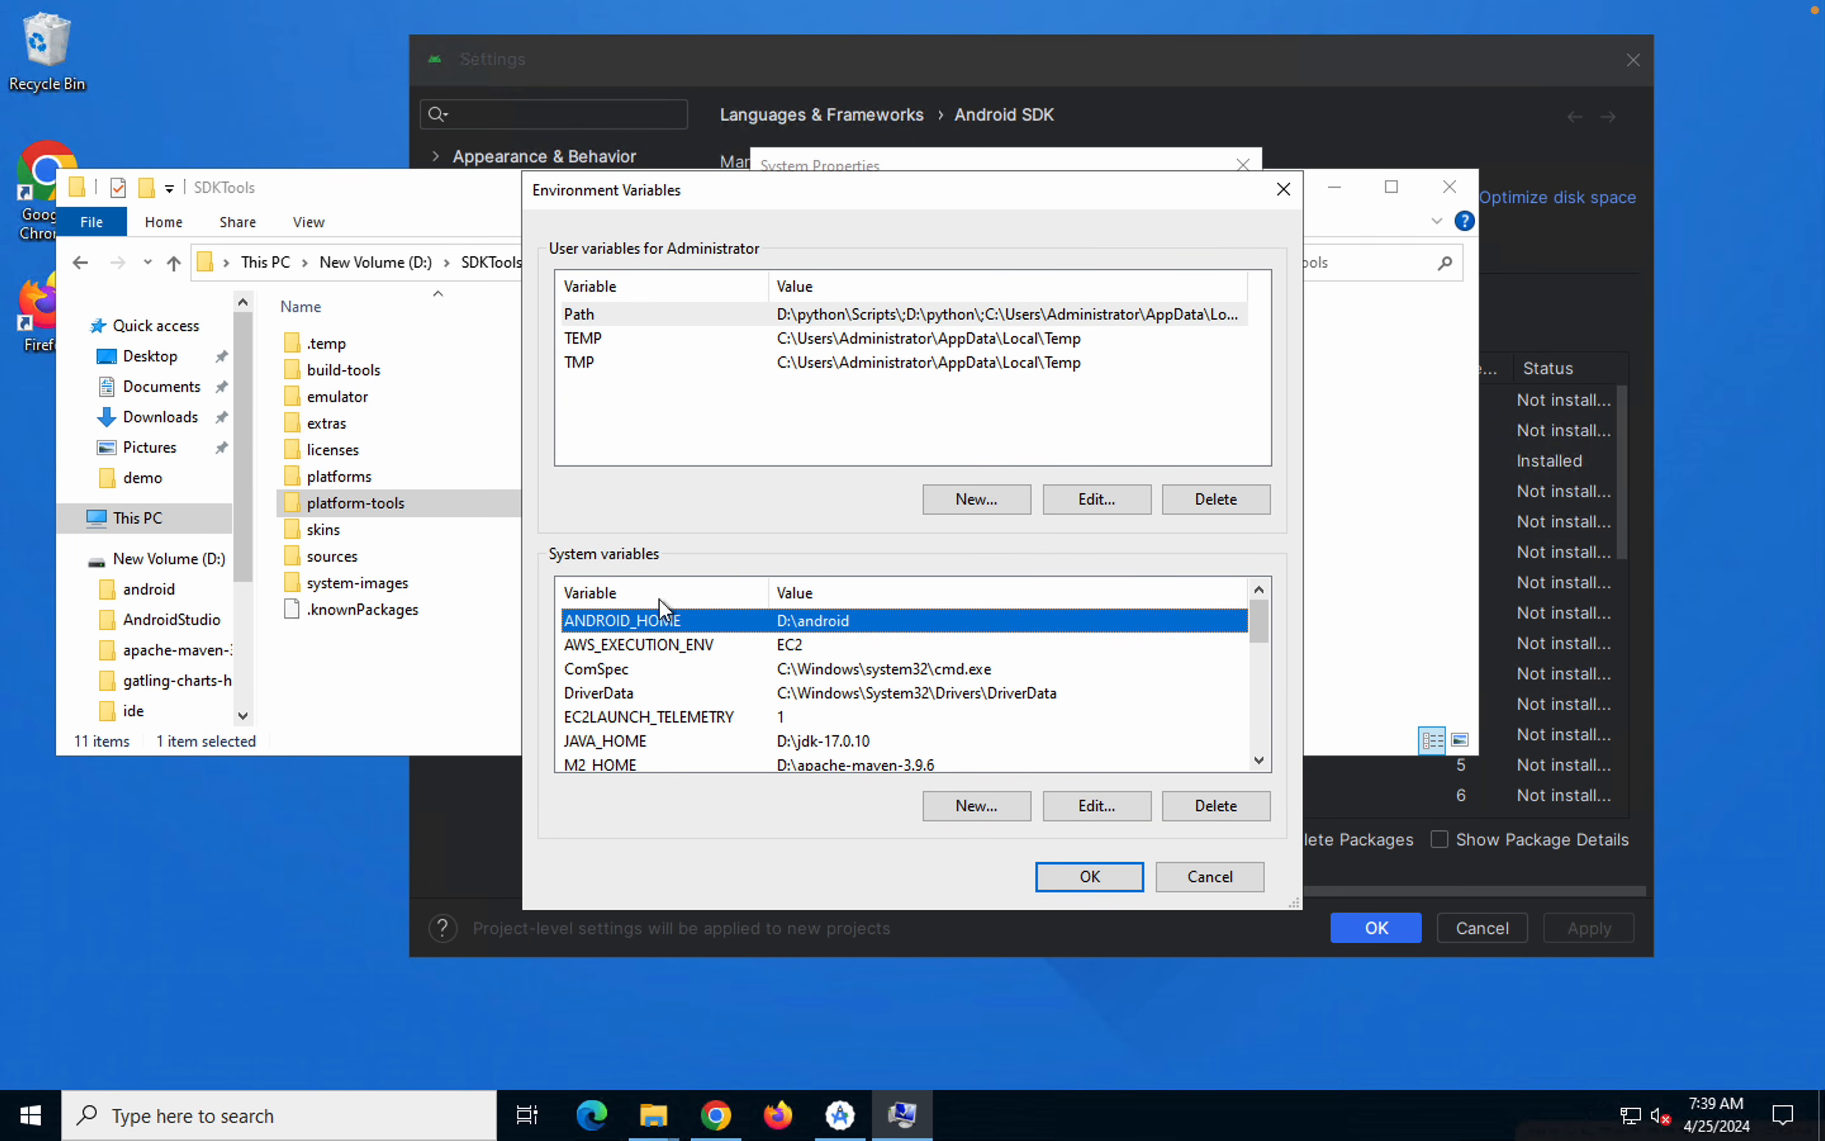
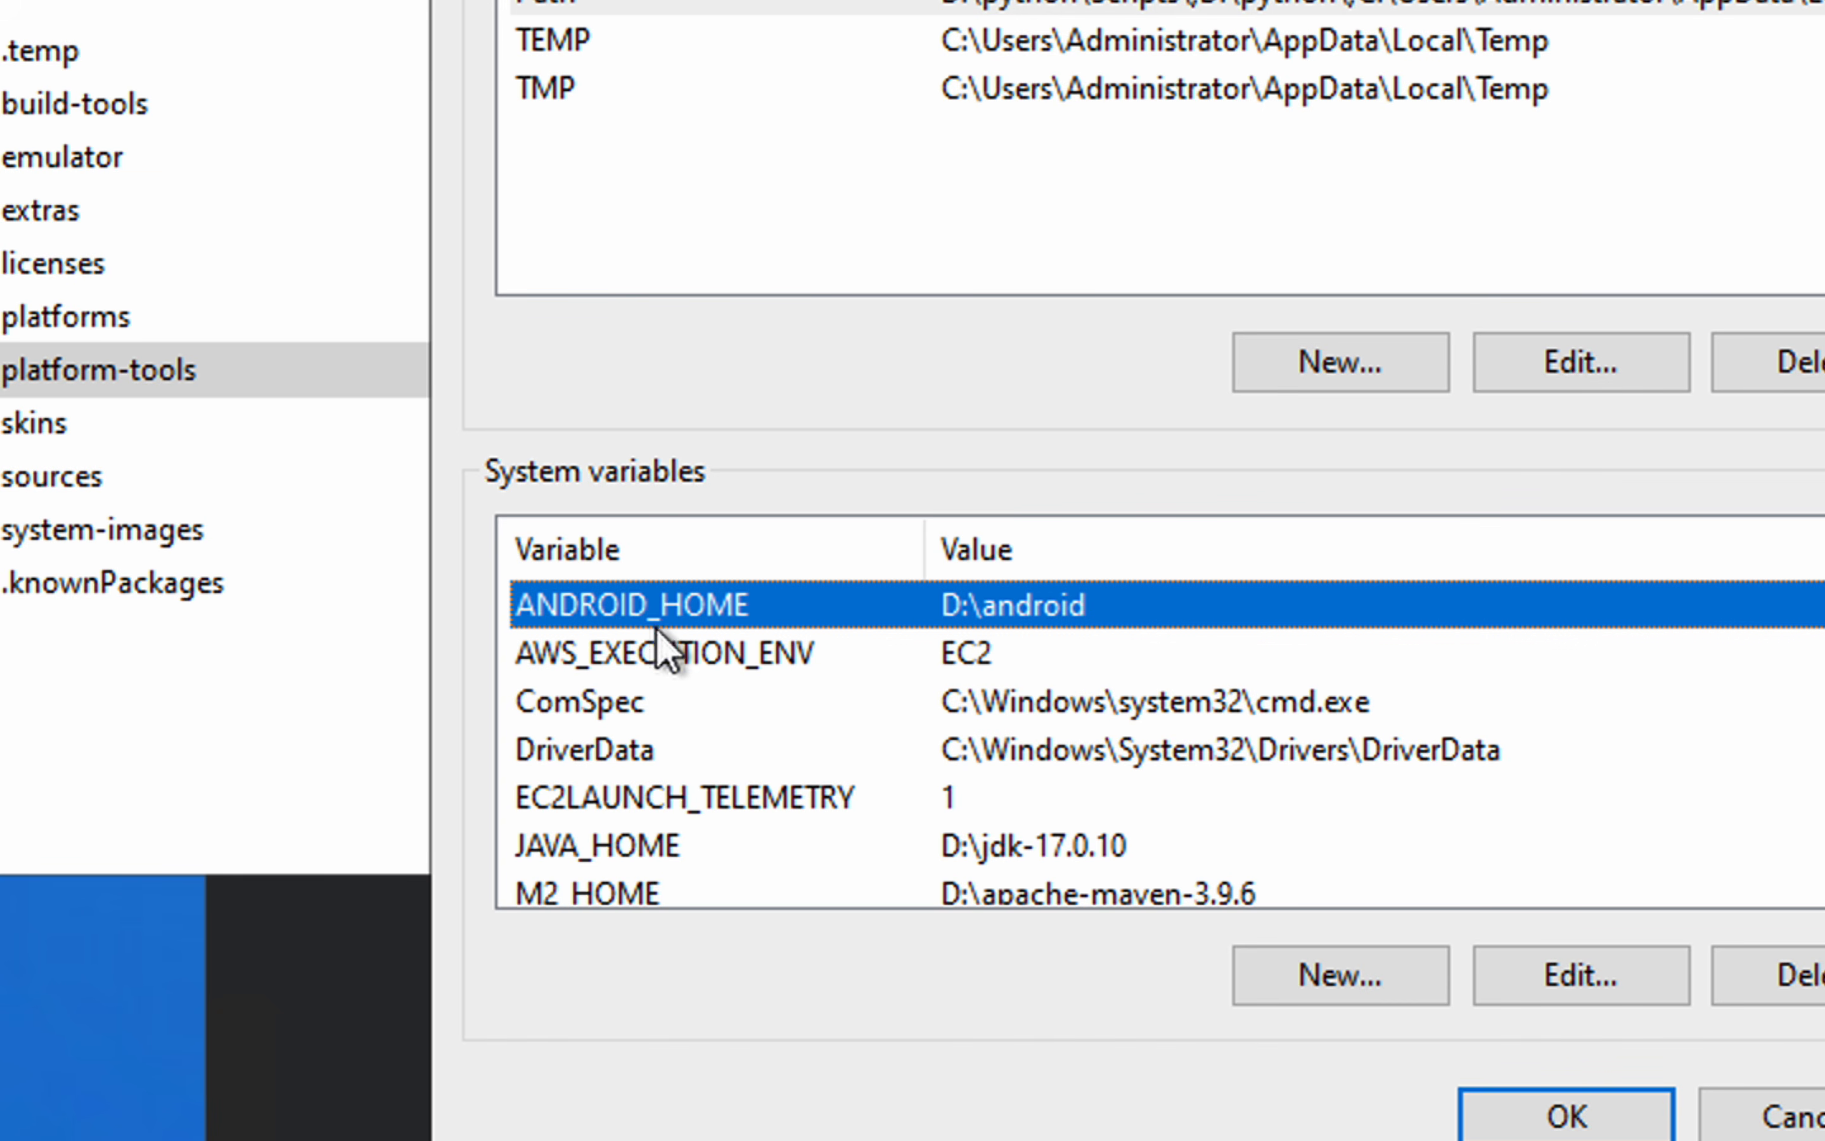
Set the ANDROID_HOME system variable's value to D:\SDKTools and accept the change
double_click(991, 617)
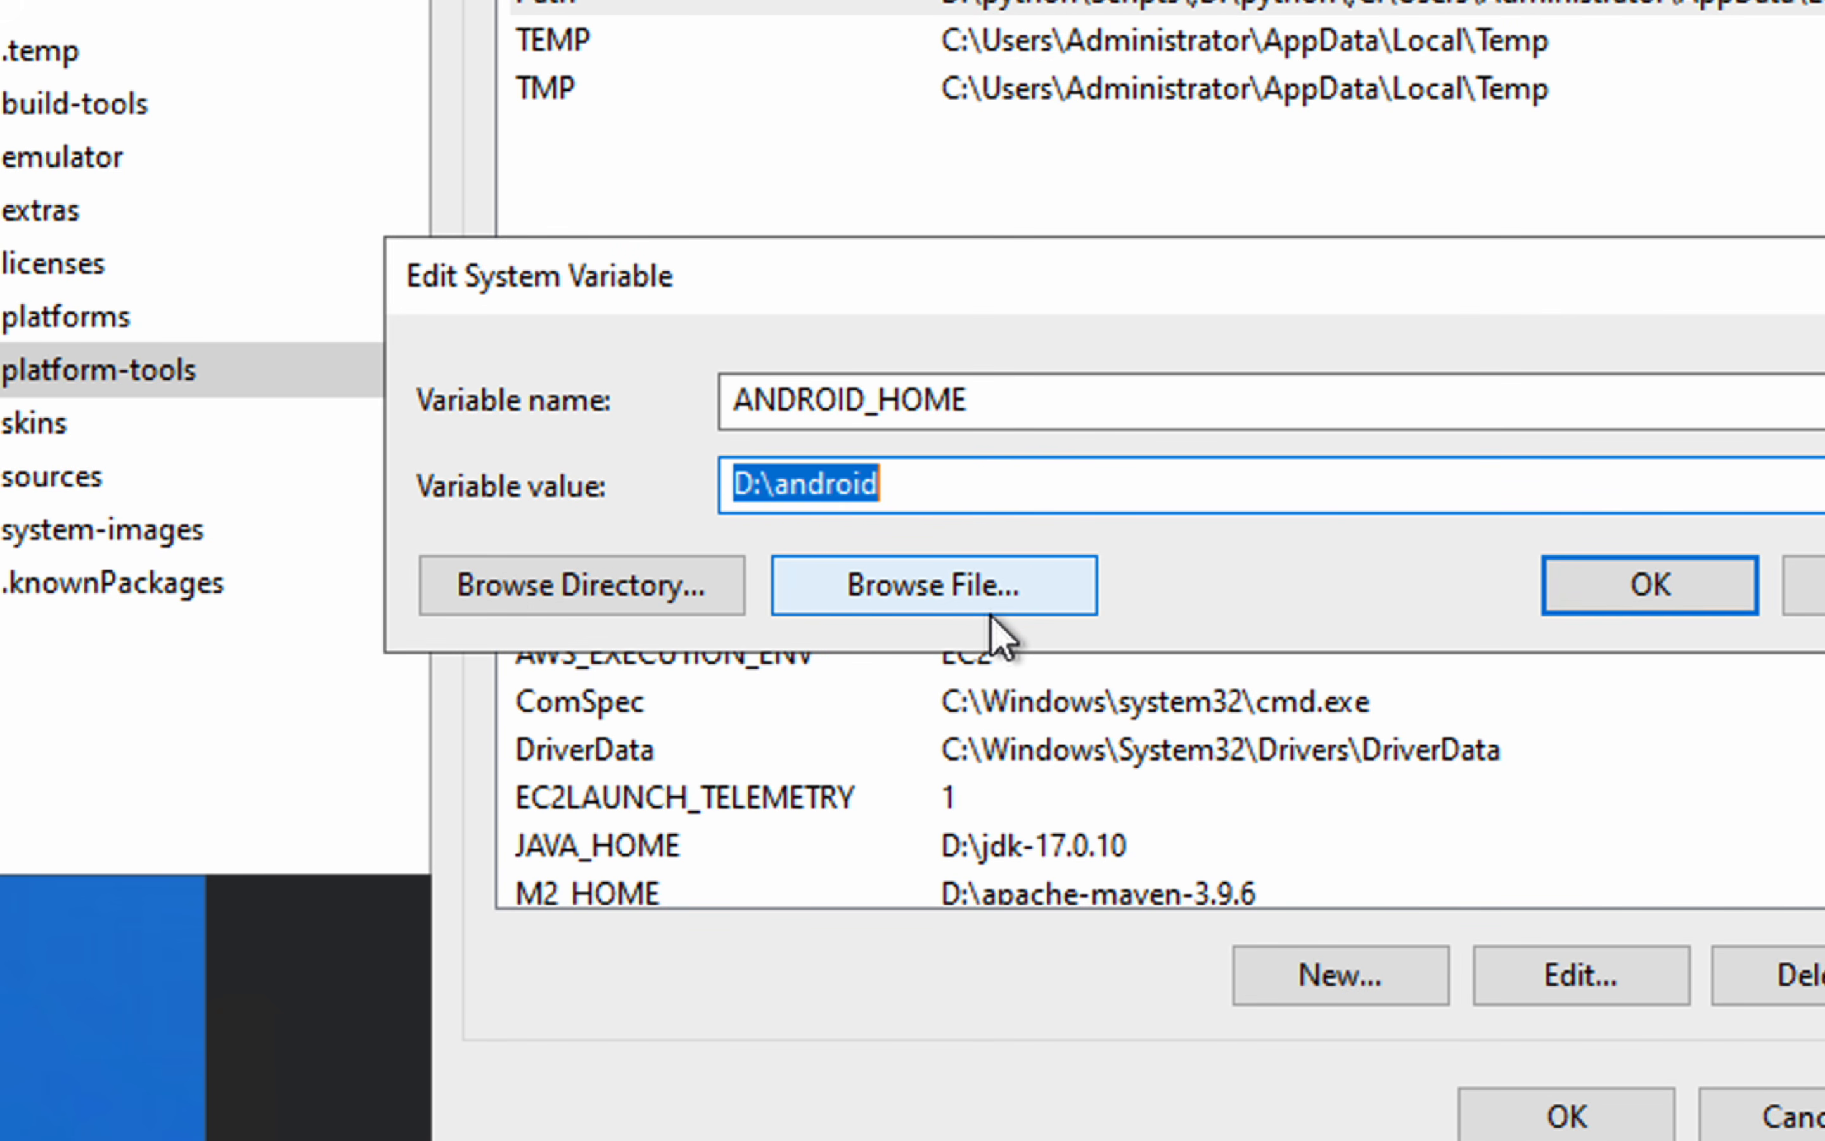
type("D:\\SDKTools")
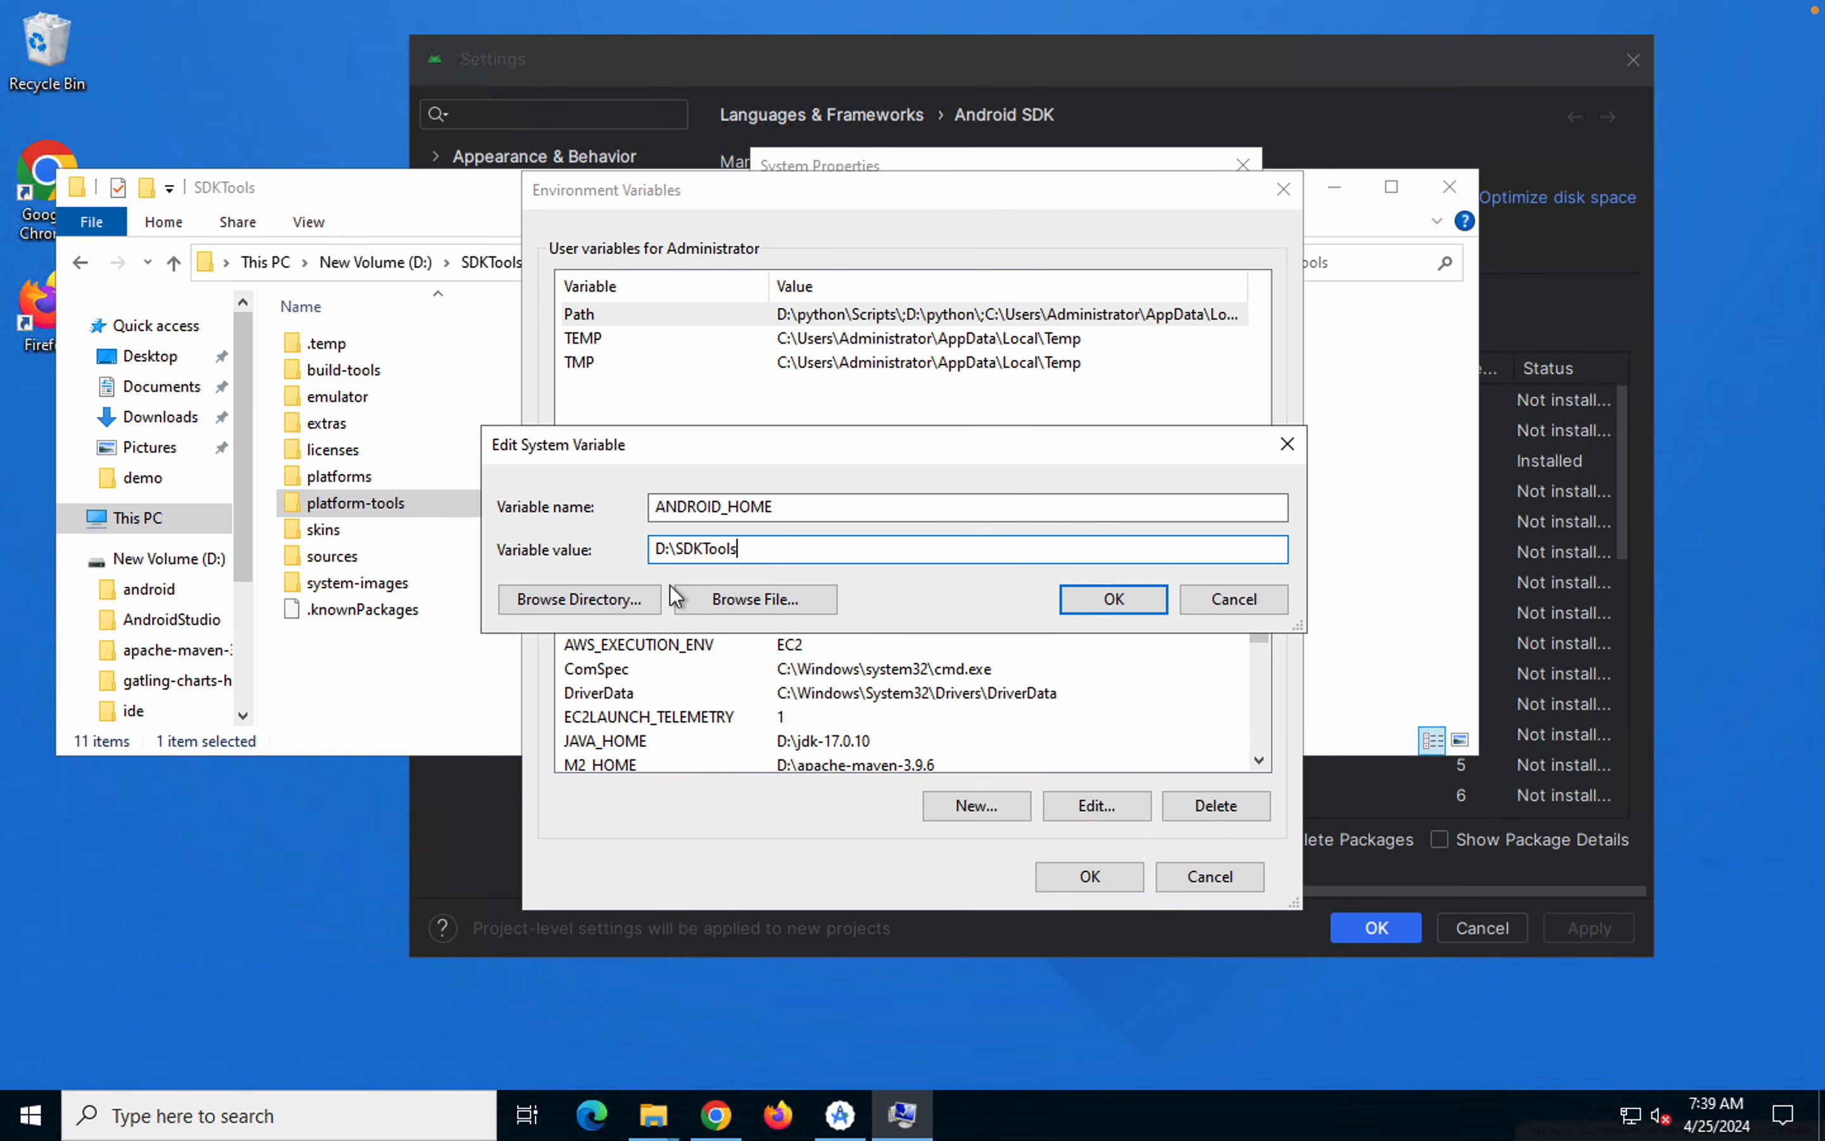
left_click(581, 601)
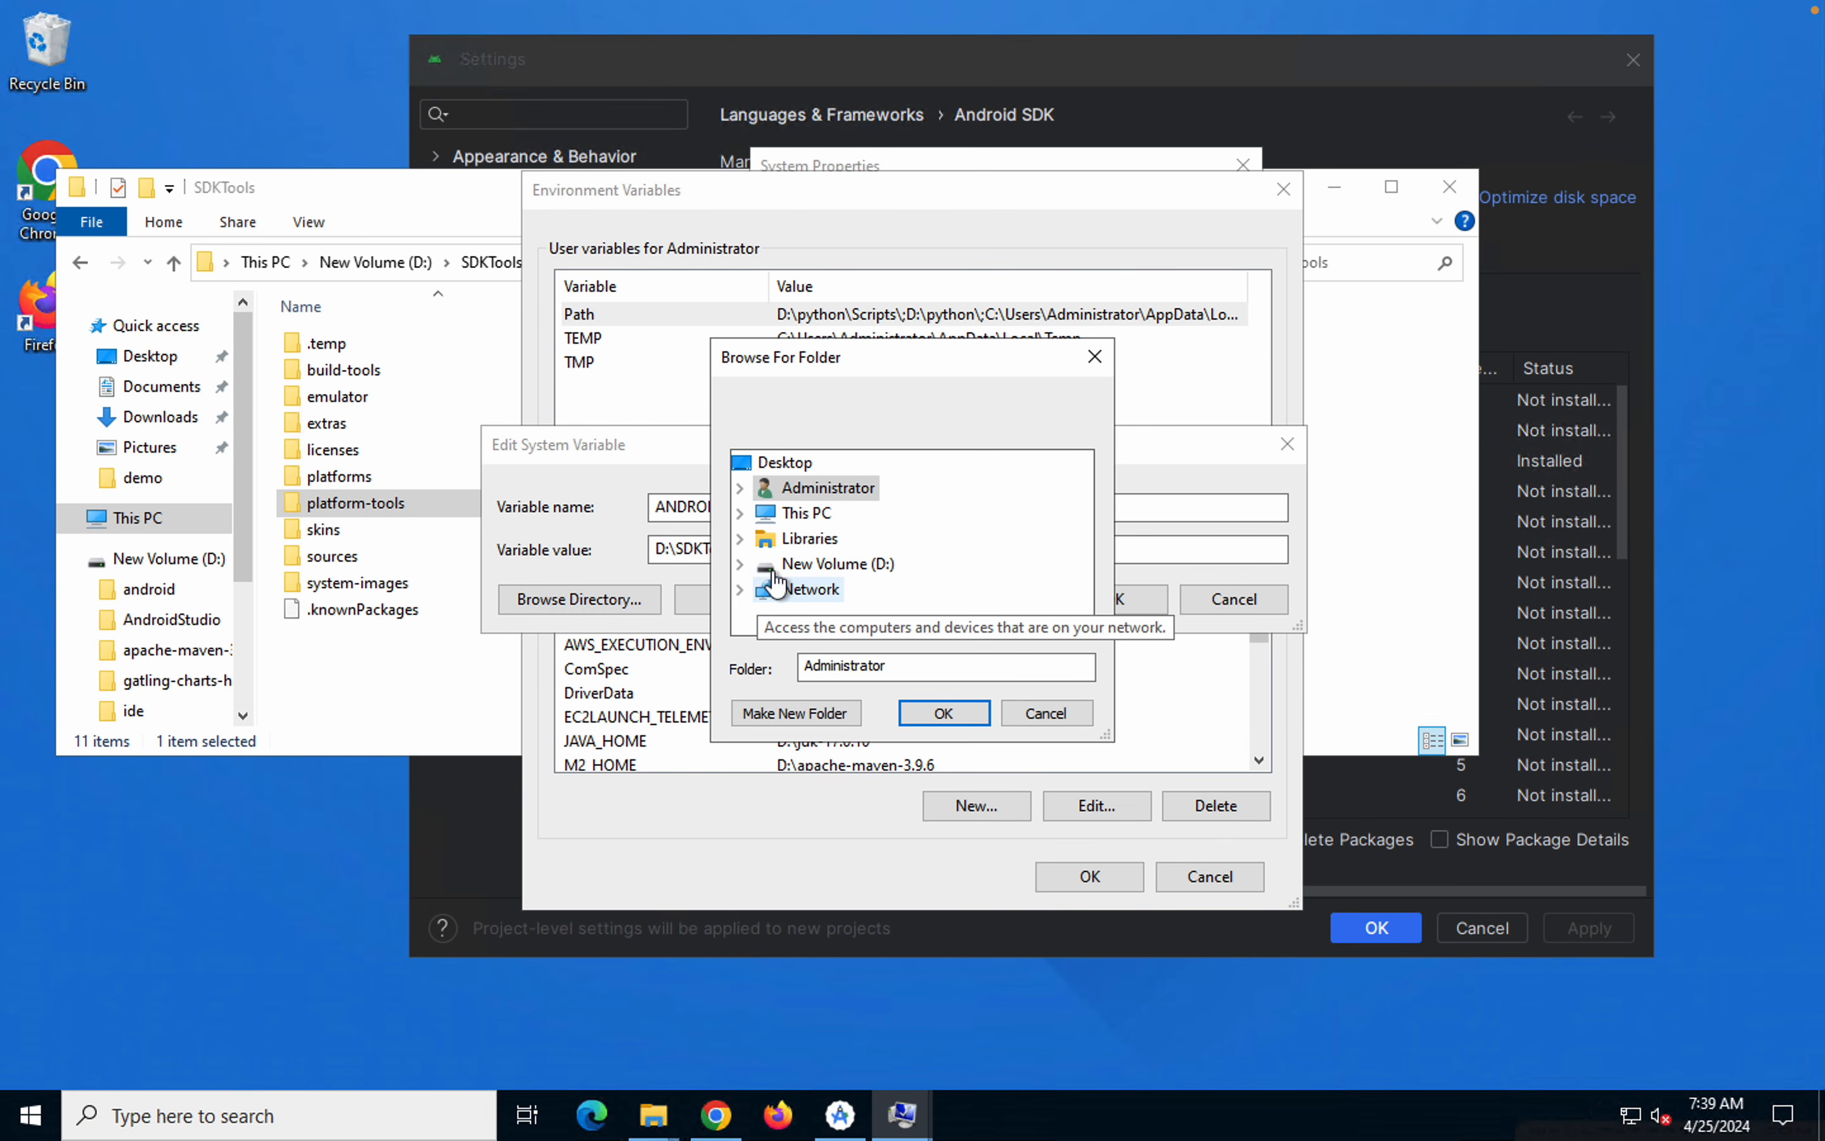
left_click(1045, 721)
left_click(754, 549)
left_click_drag(754, 549, 603, 550)
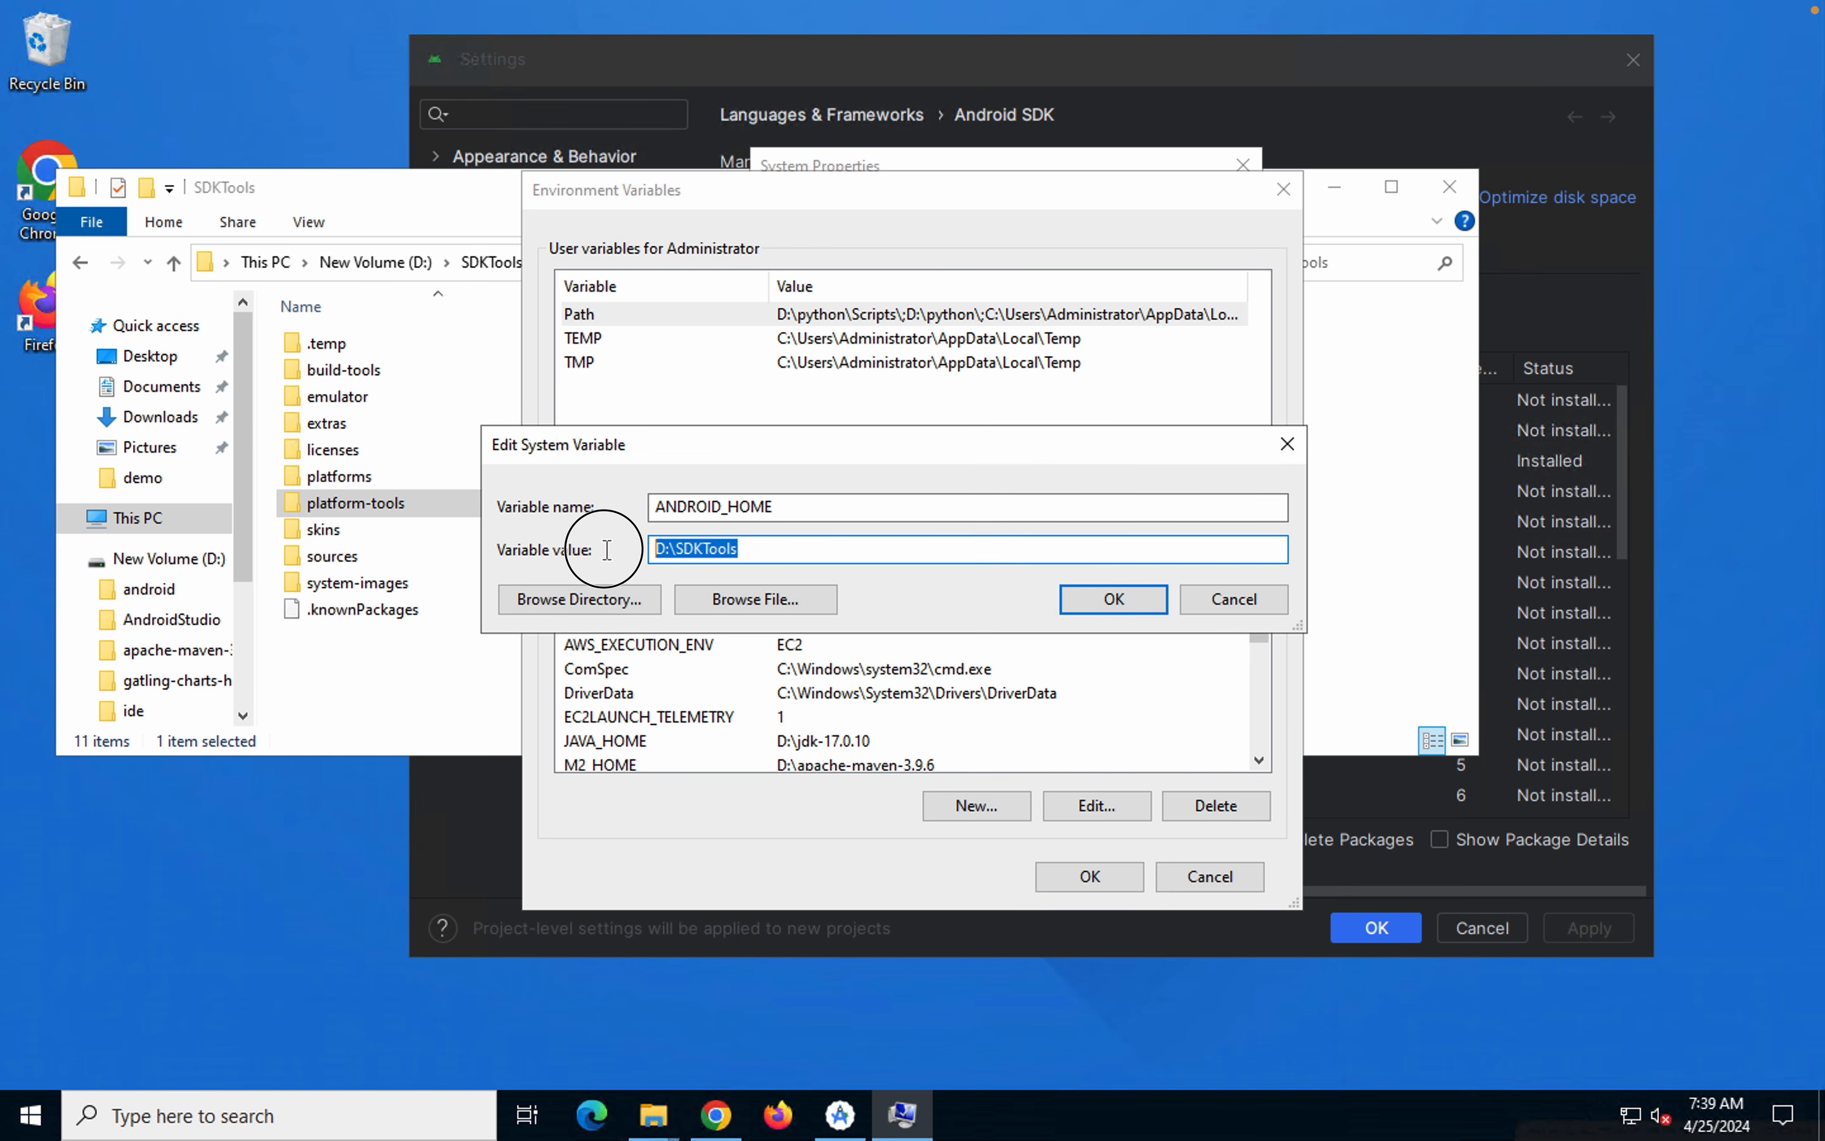
left_click(1123, 613)
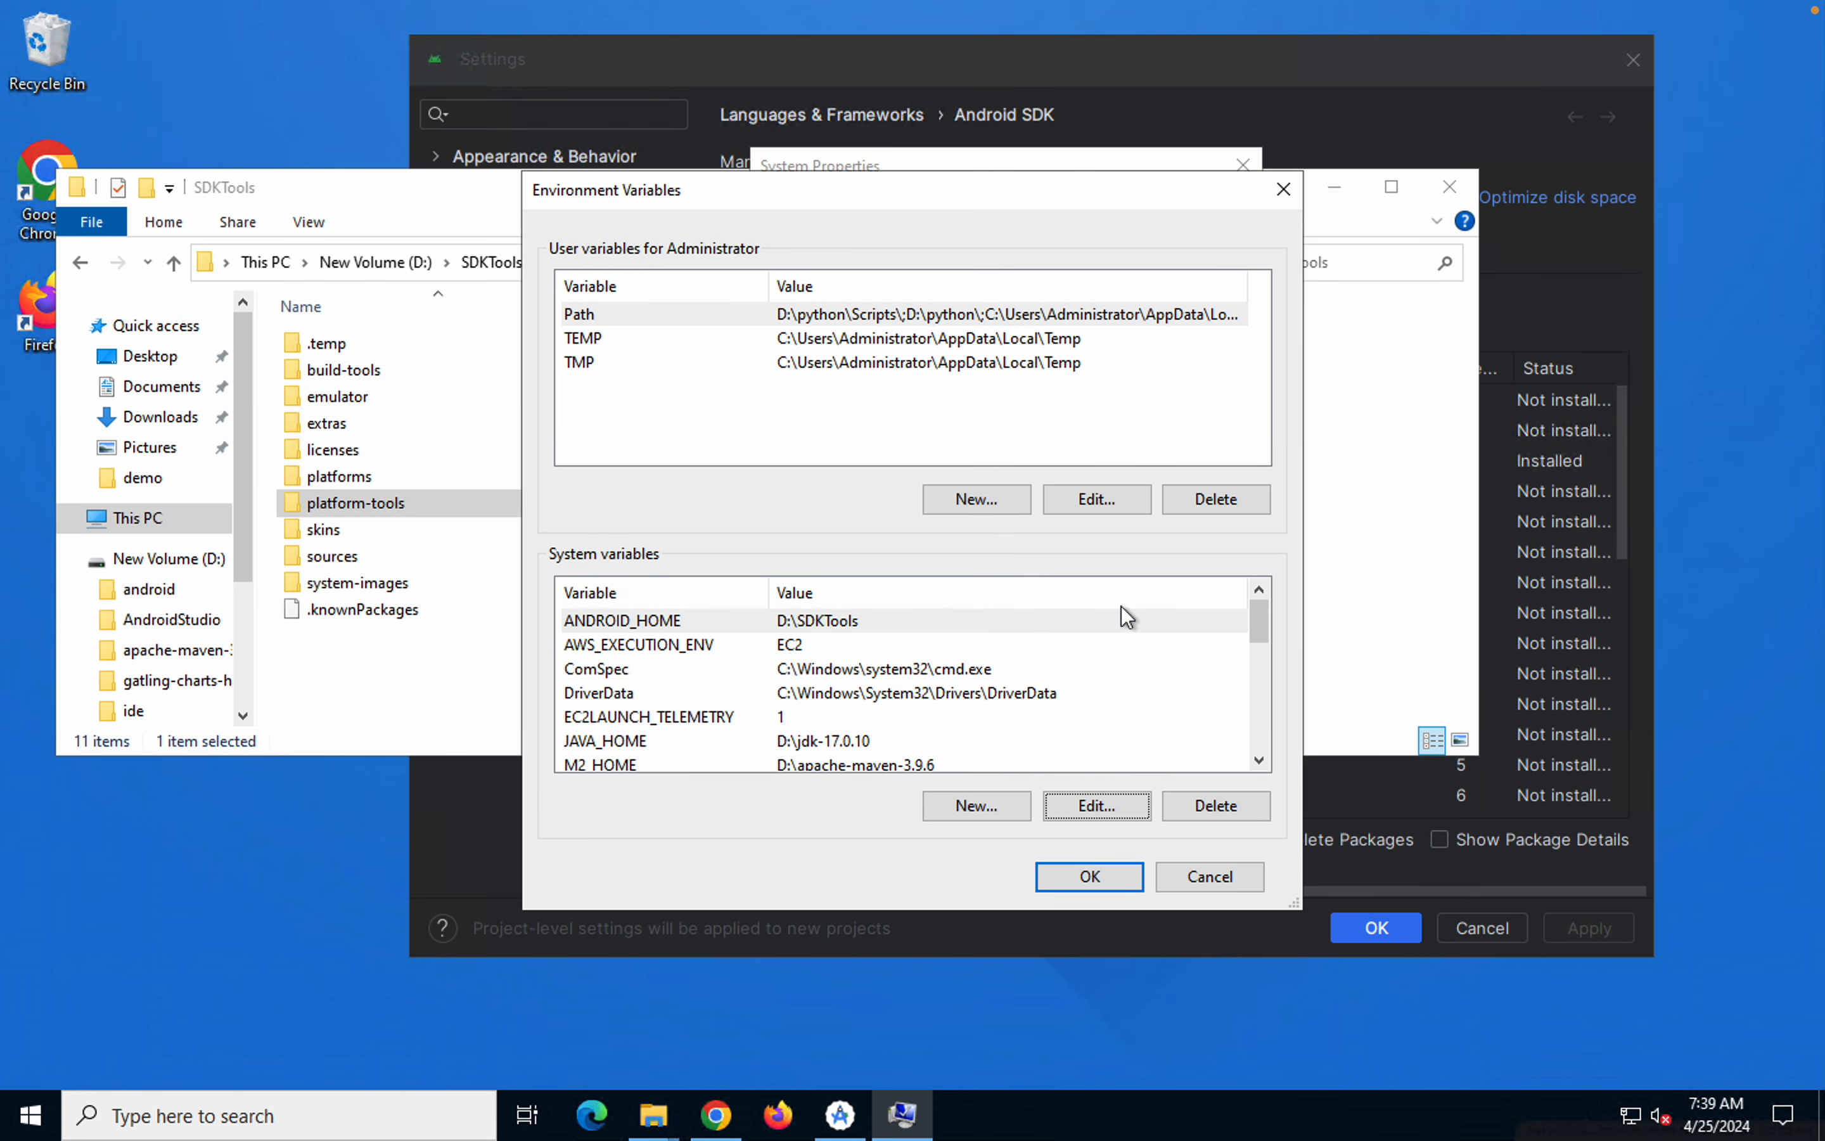
Open the Path system variable for editing and examine its %ANDROID_HOME%\build-tools and %ANDROID_HOME%\platform-tools entries
left_click(596, 701)
key("p")
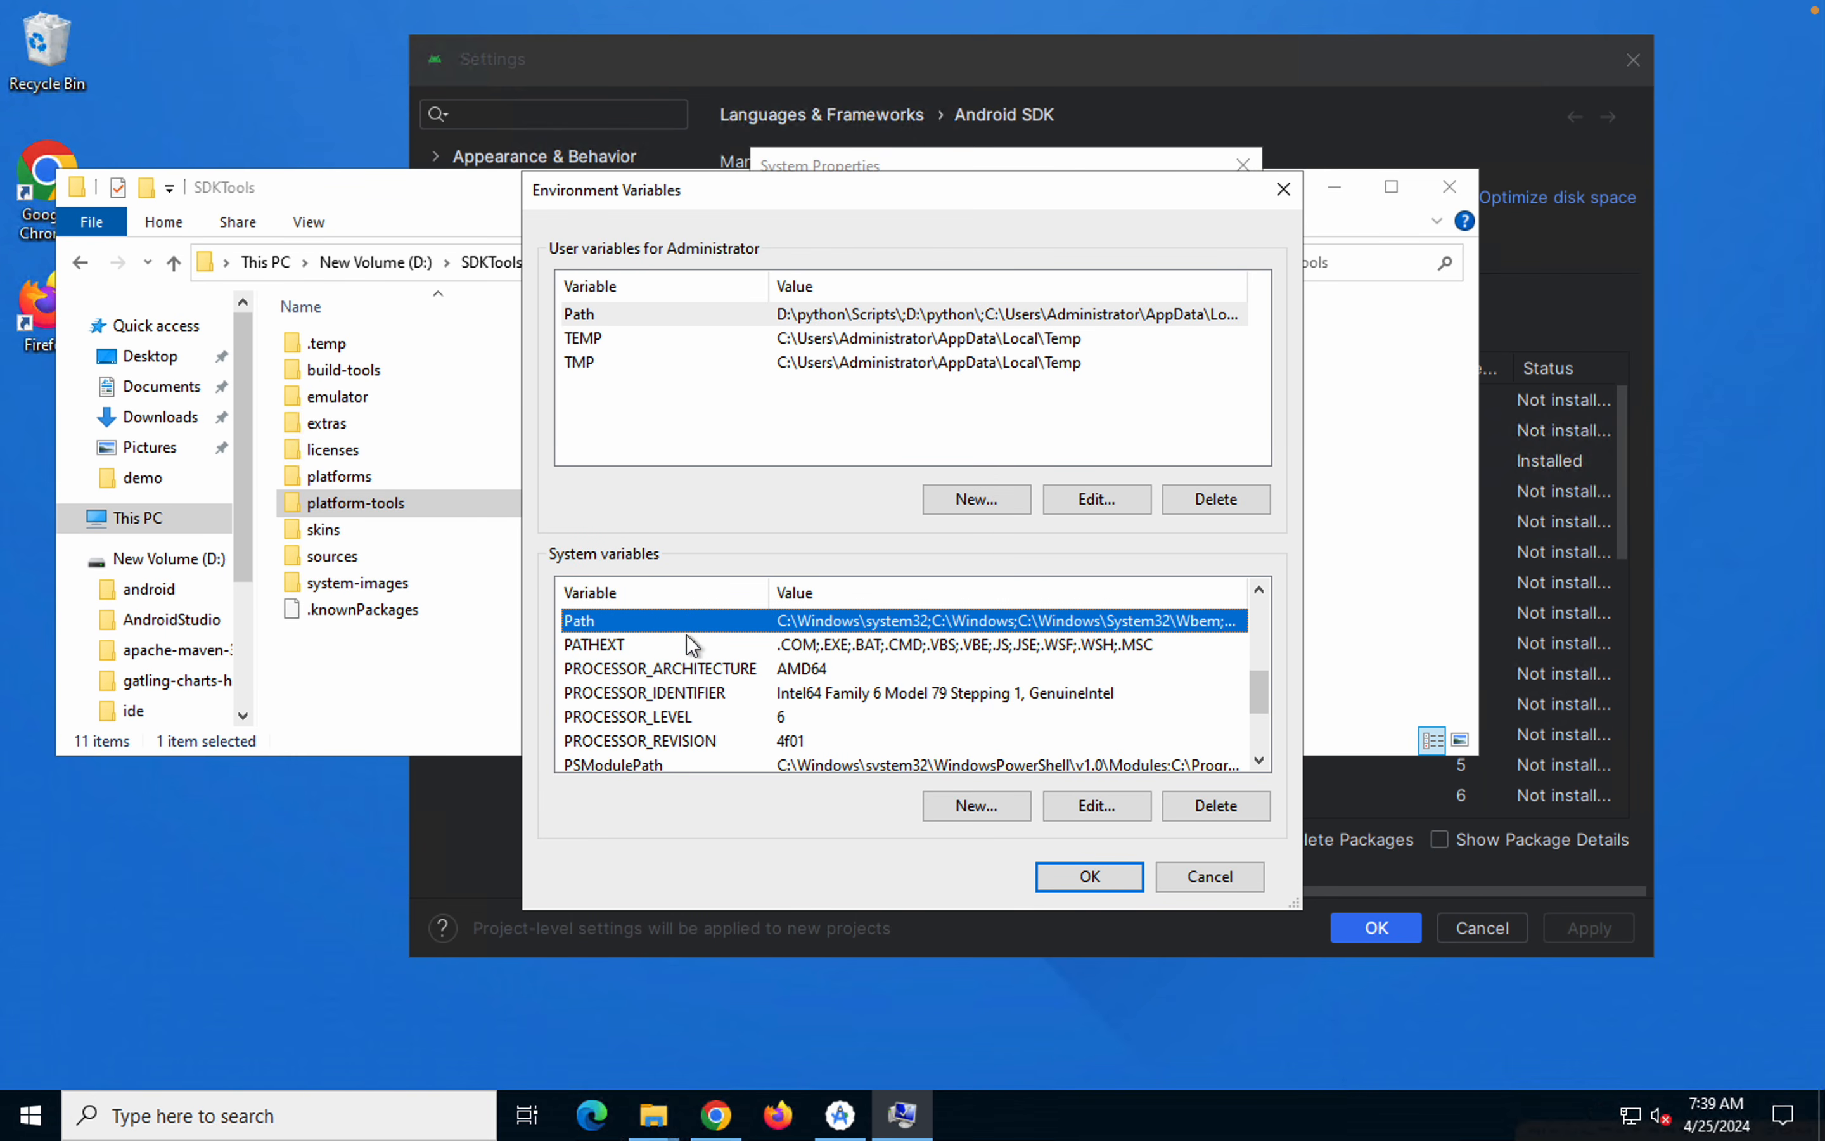
left_click(1084, 804)
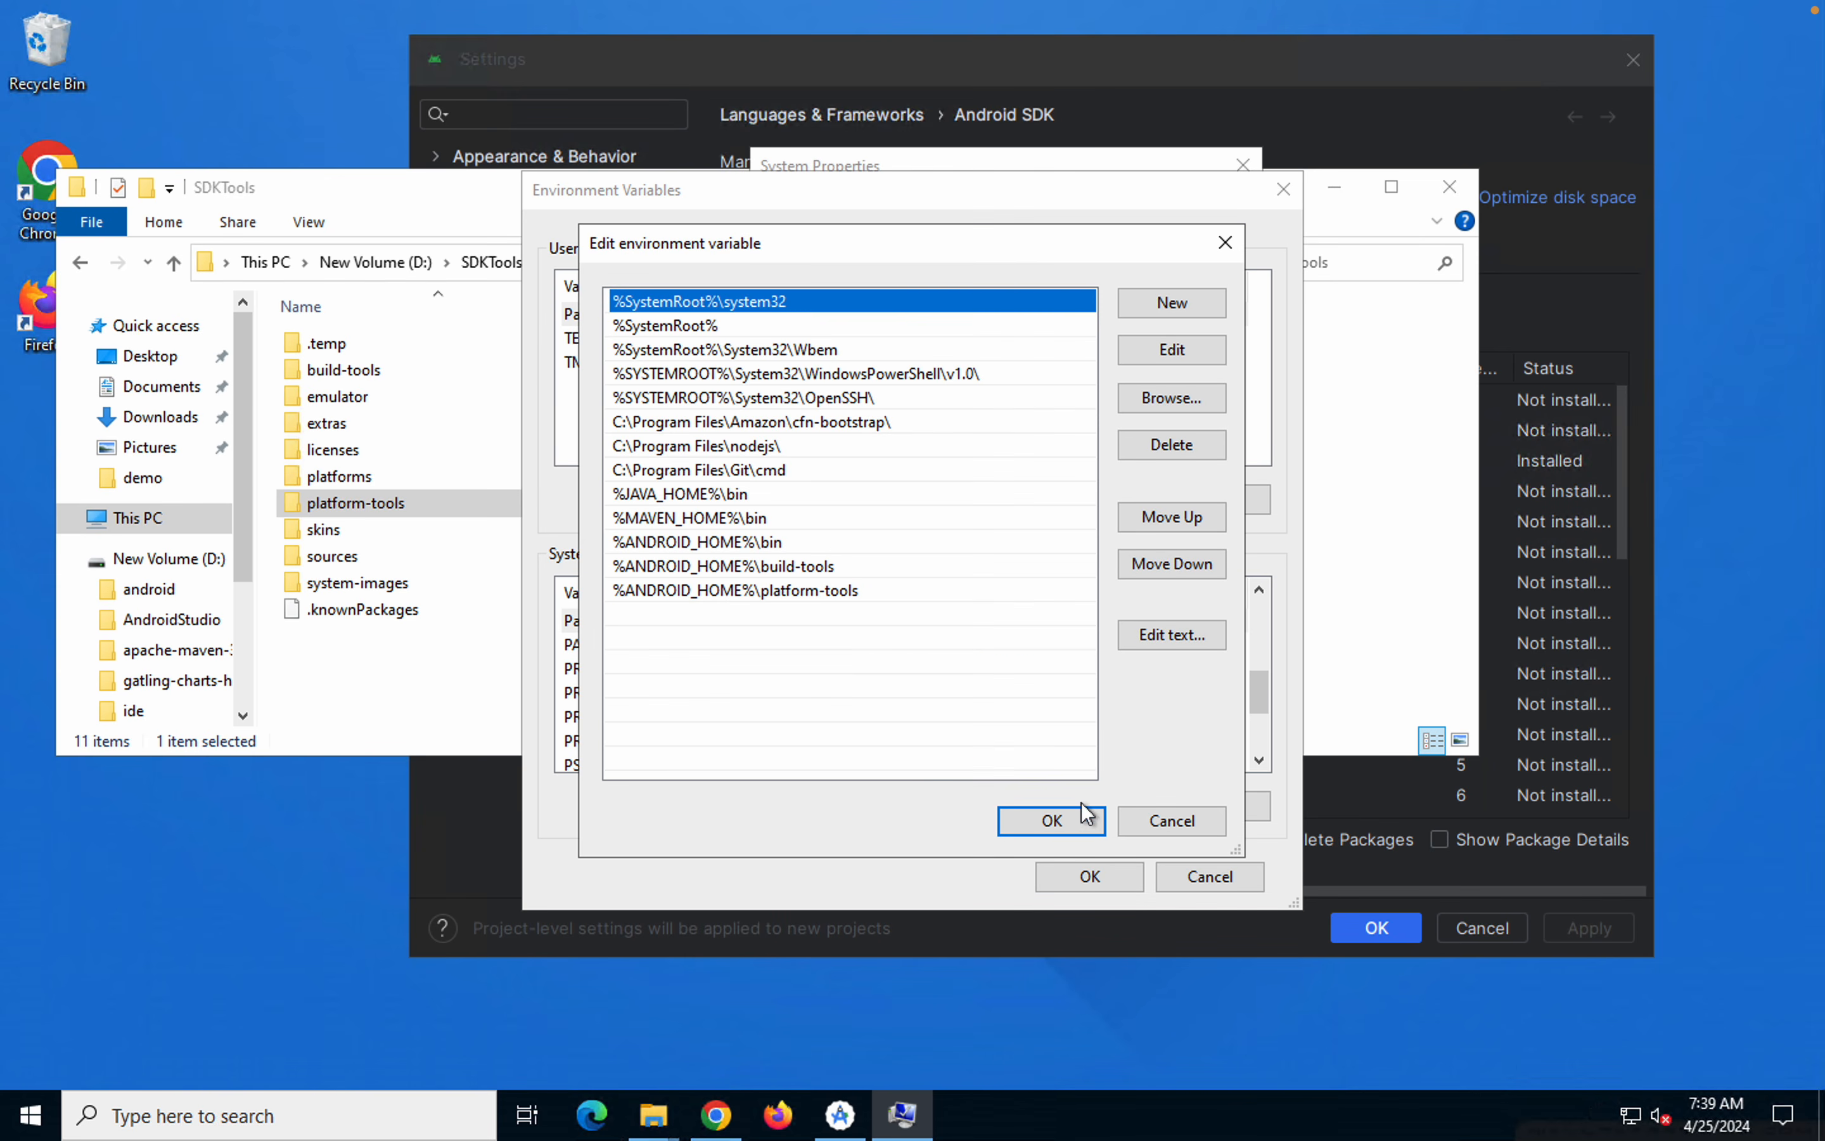
left_click(698, 577)
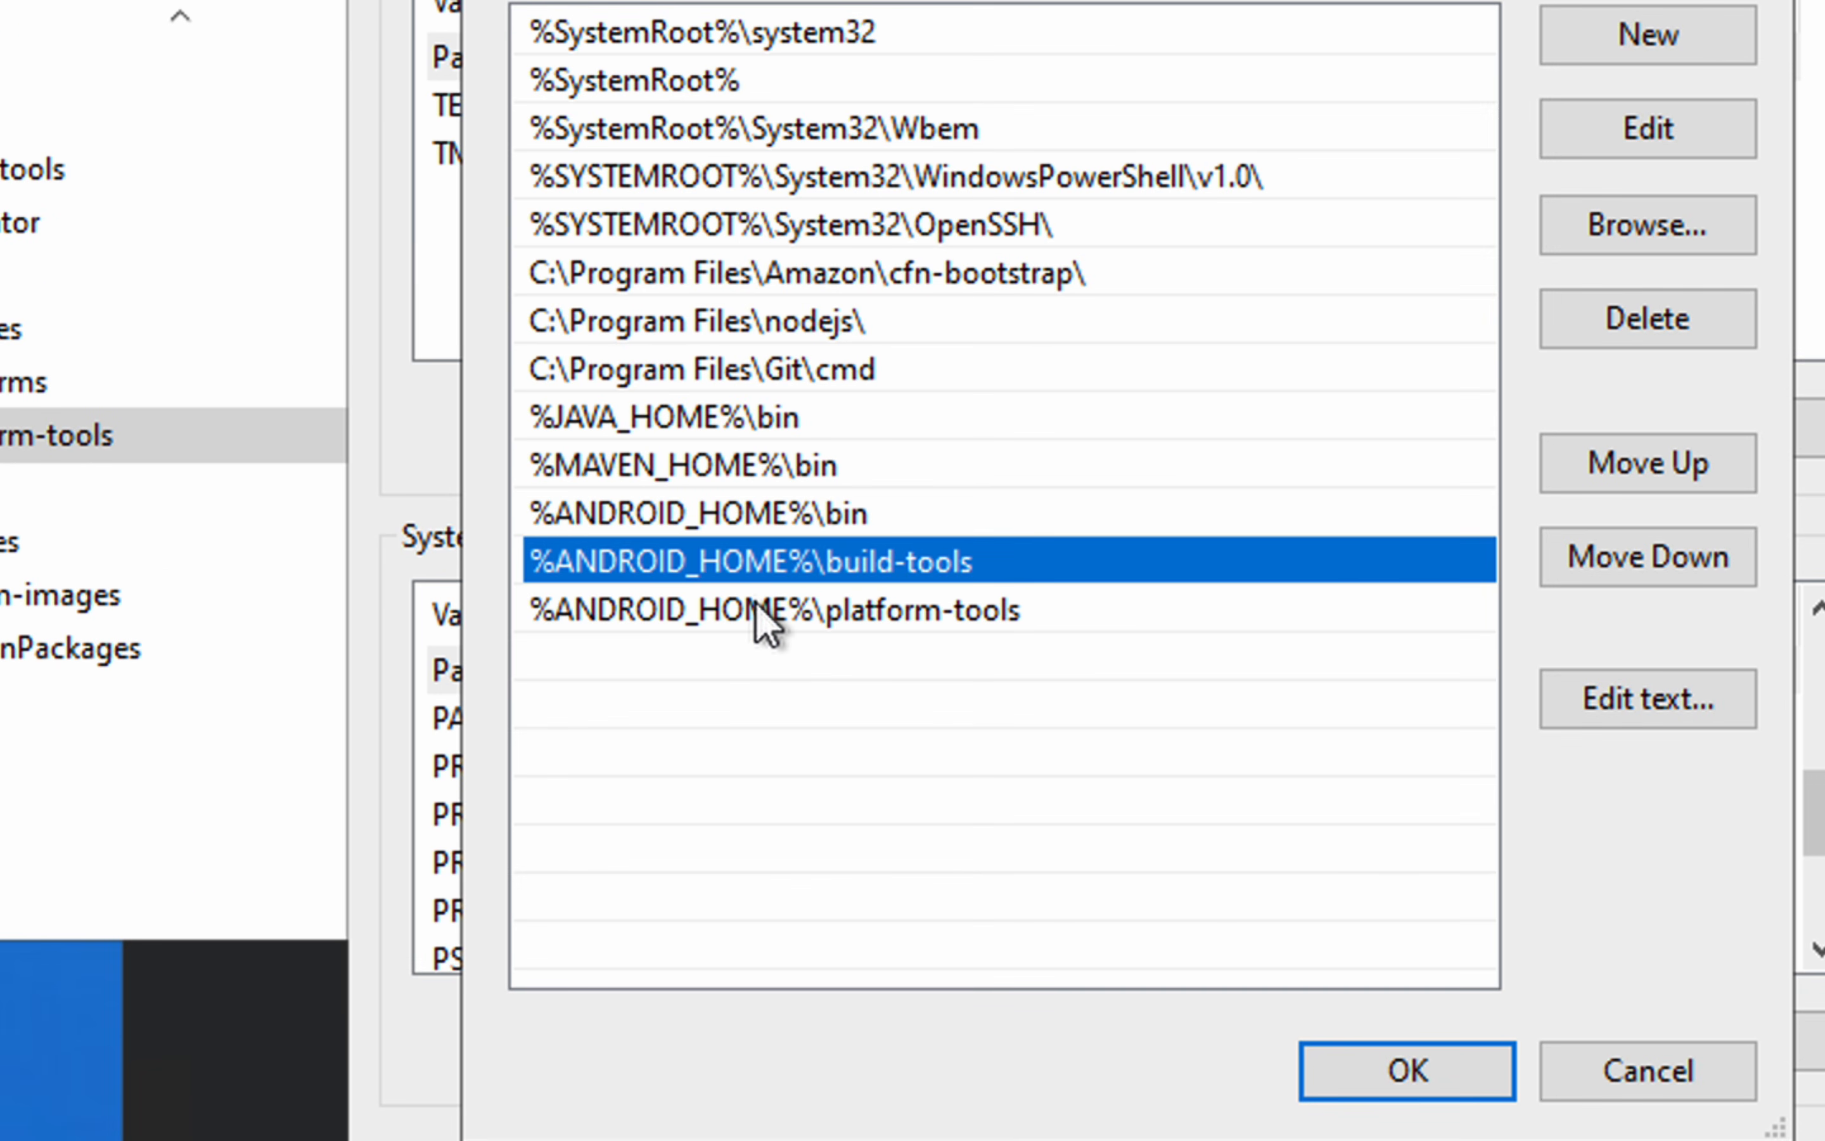
left_click(755, 610)
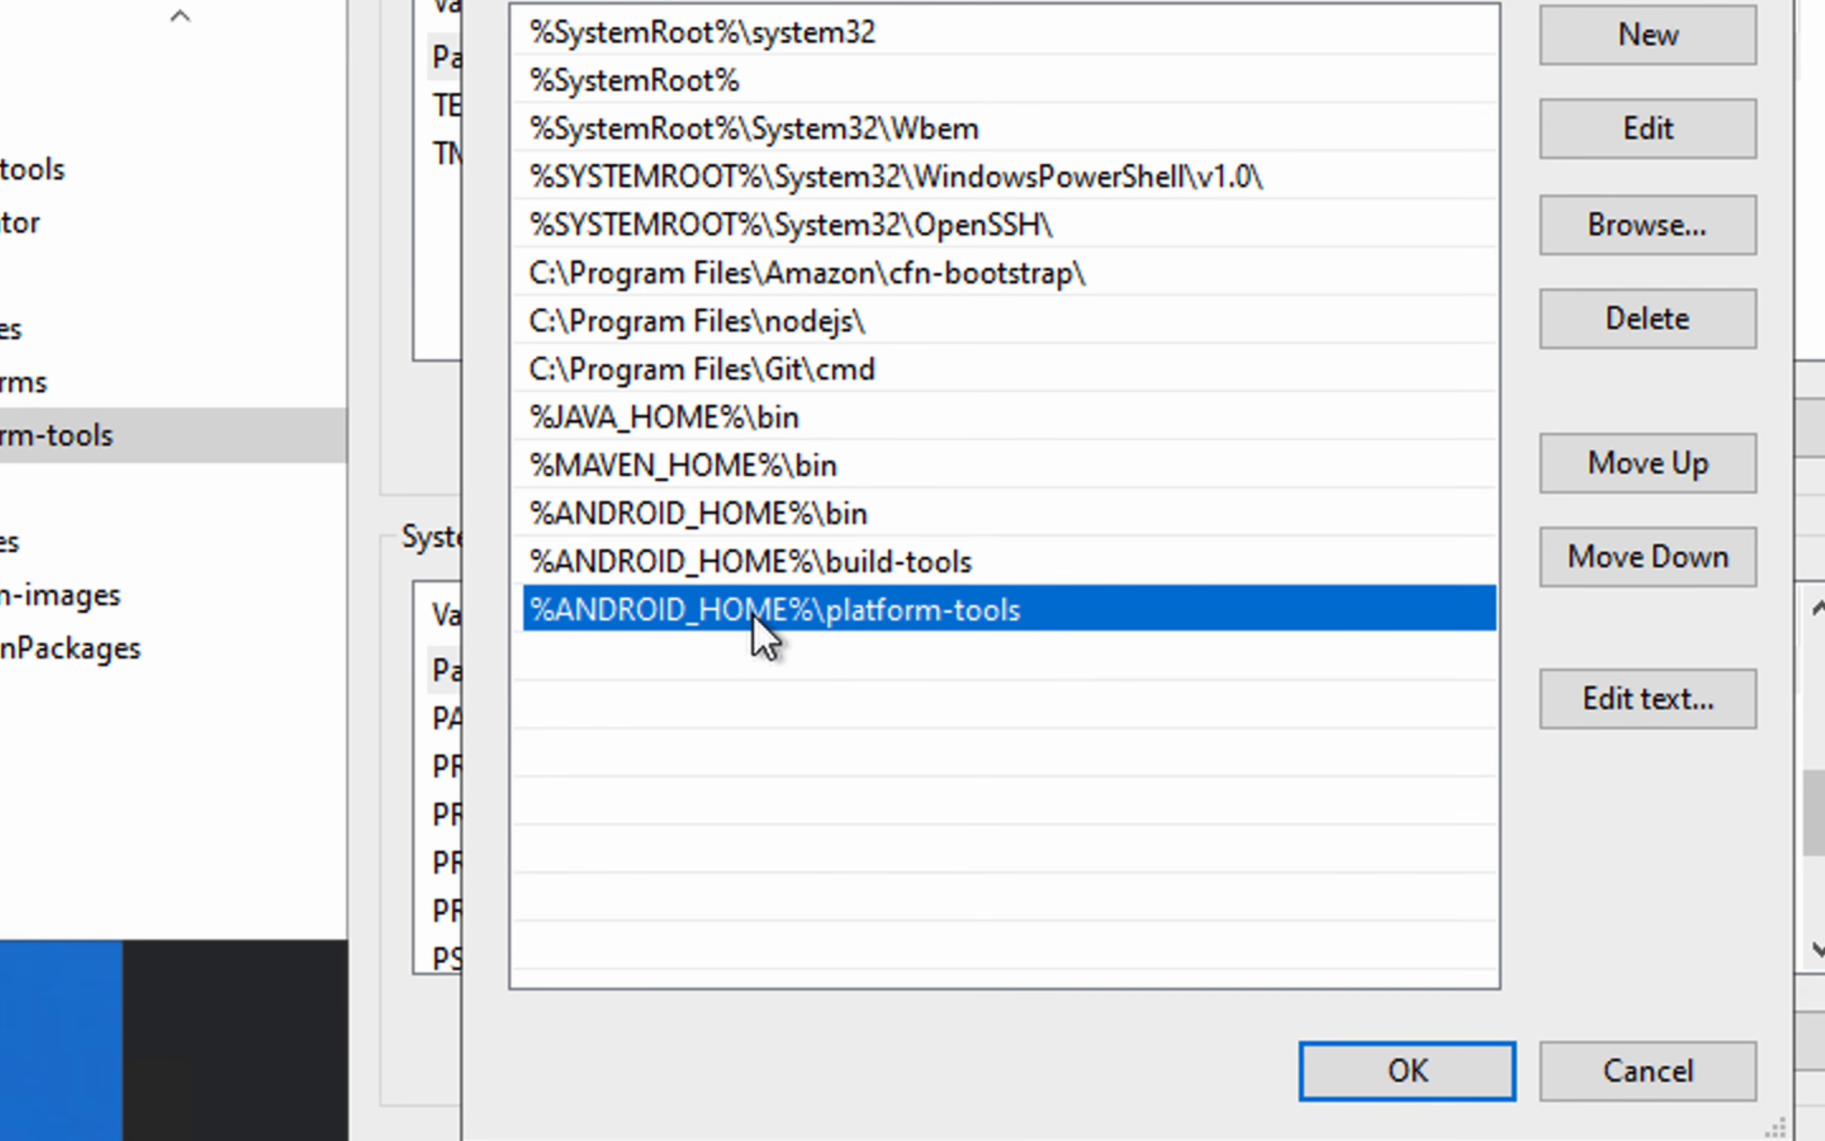
key("Up")
left_click(768, 610)
left_click(745, 572)
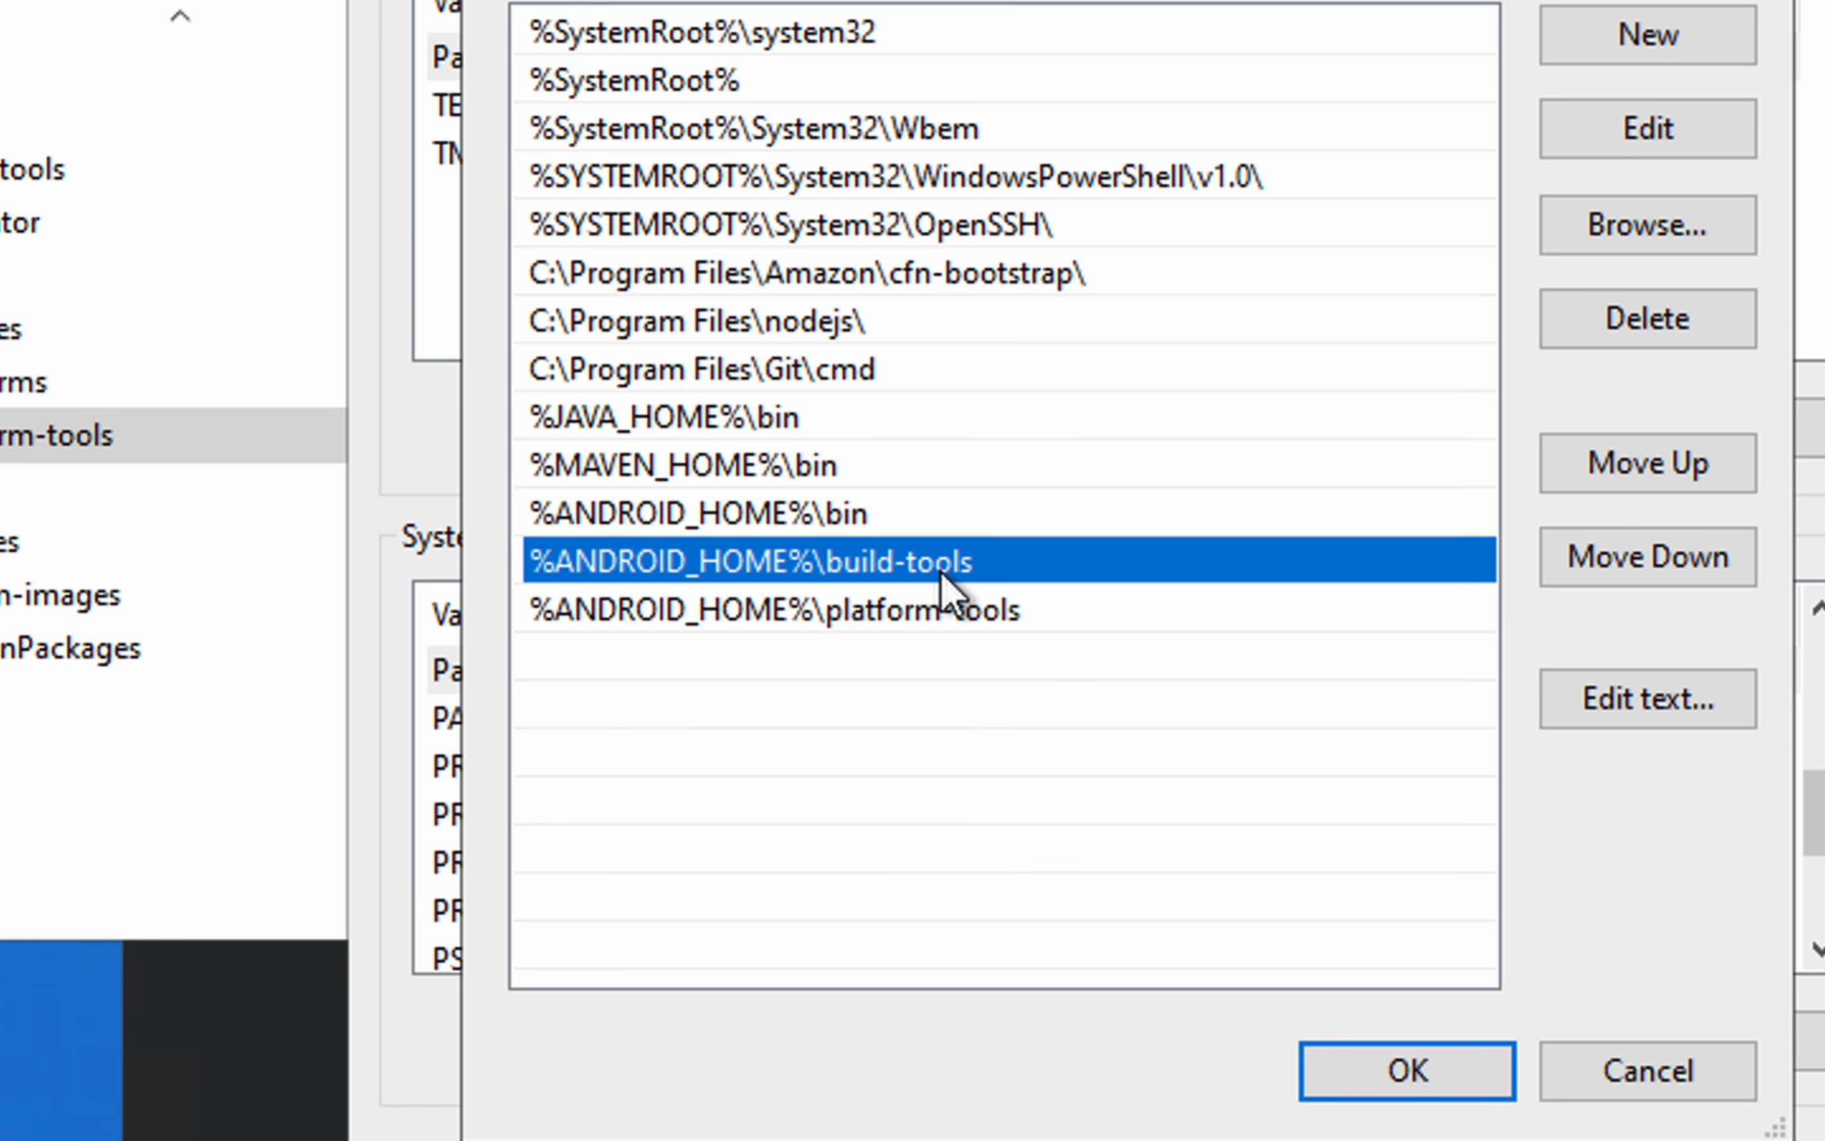
left_click(750, 609)
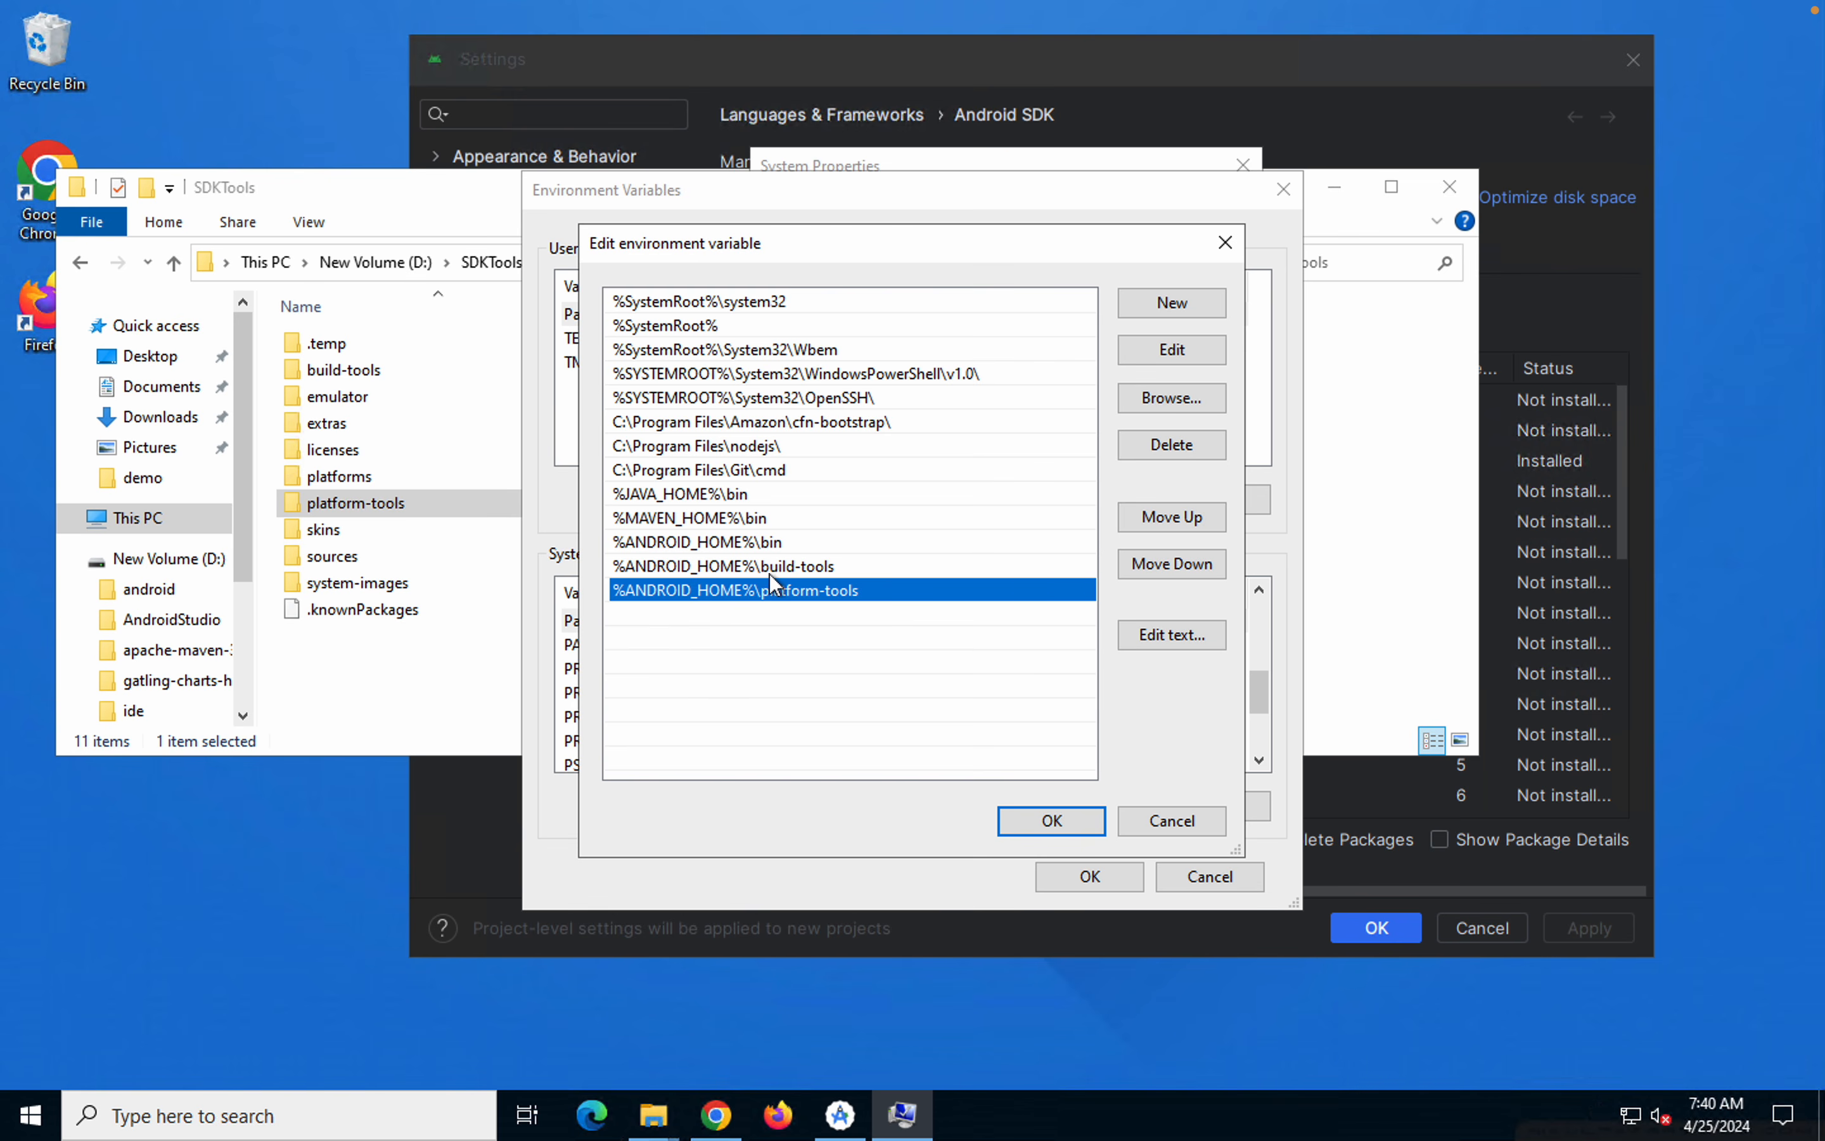
left_click(682, 572)
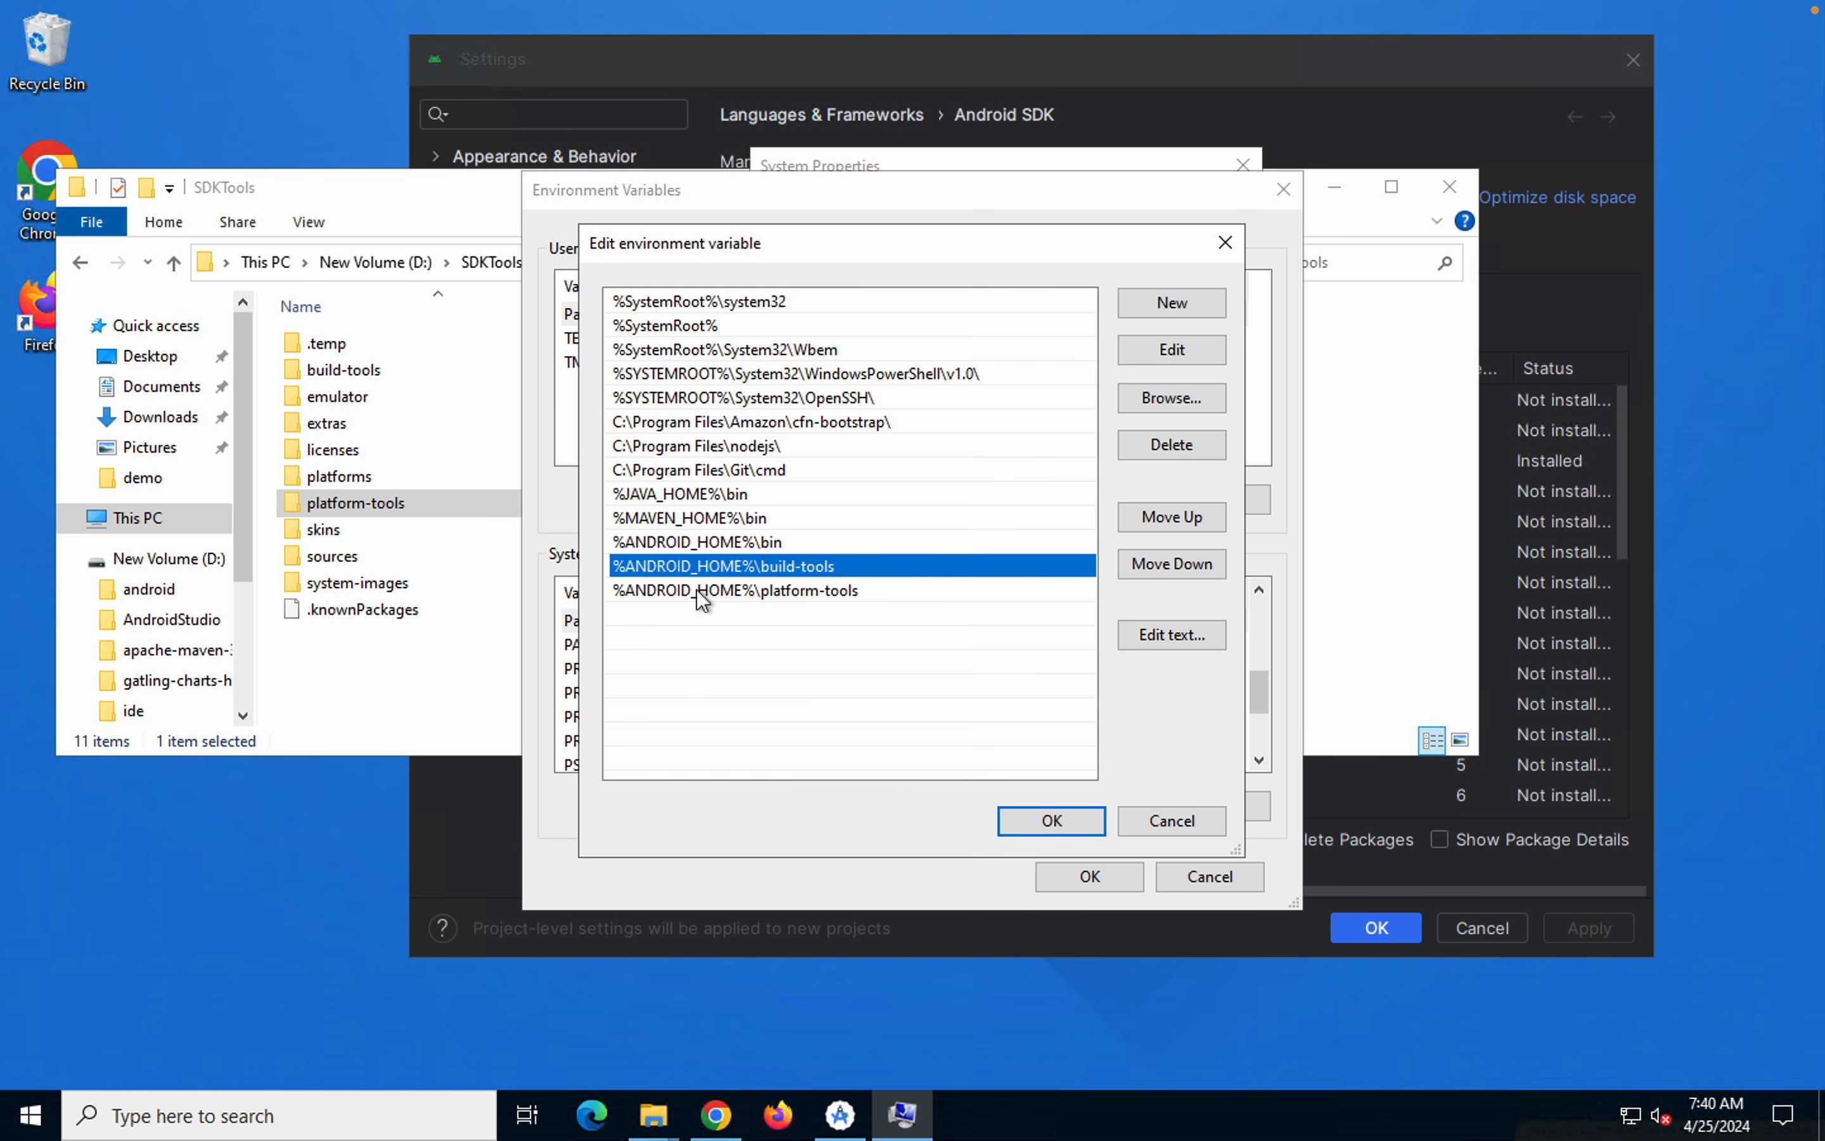
left_click(696, 589)
left_click(667, 567)
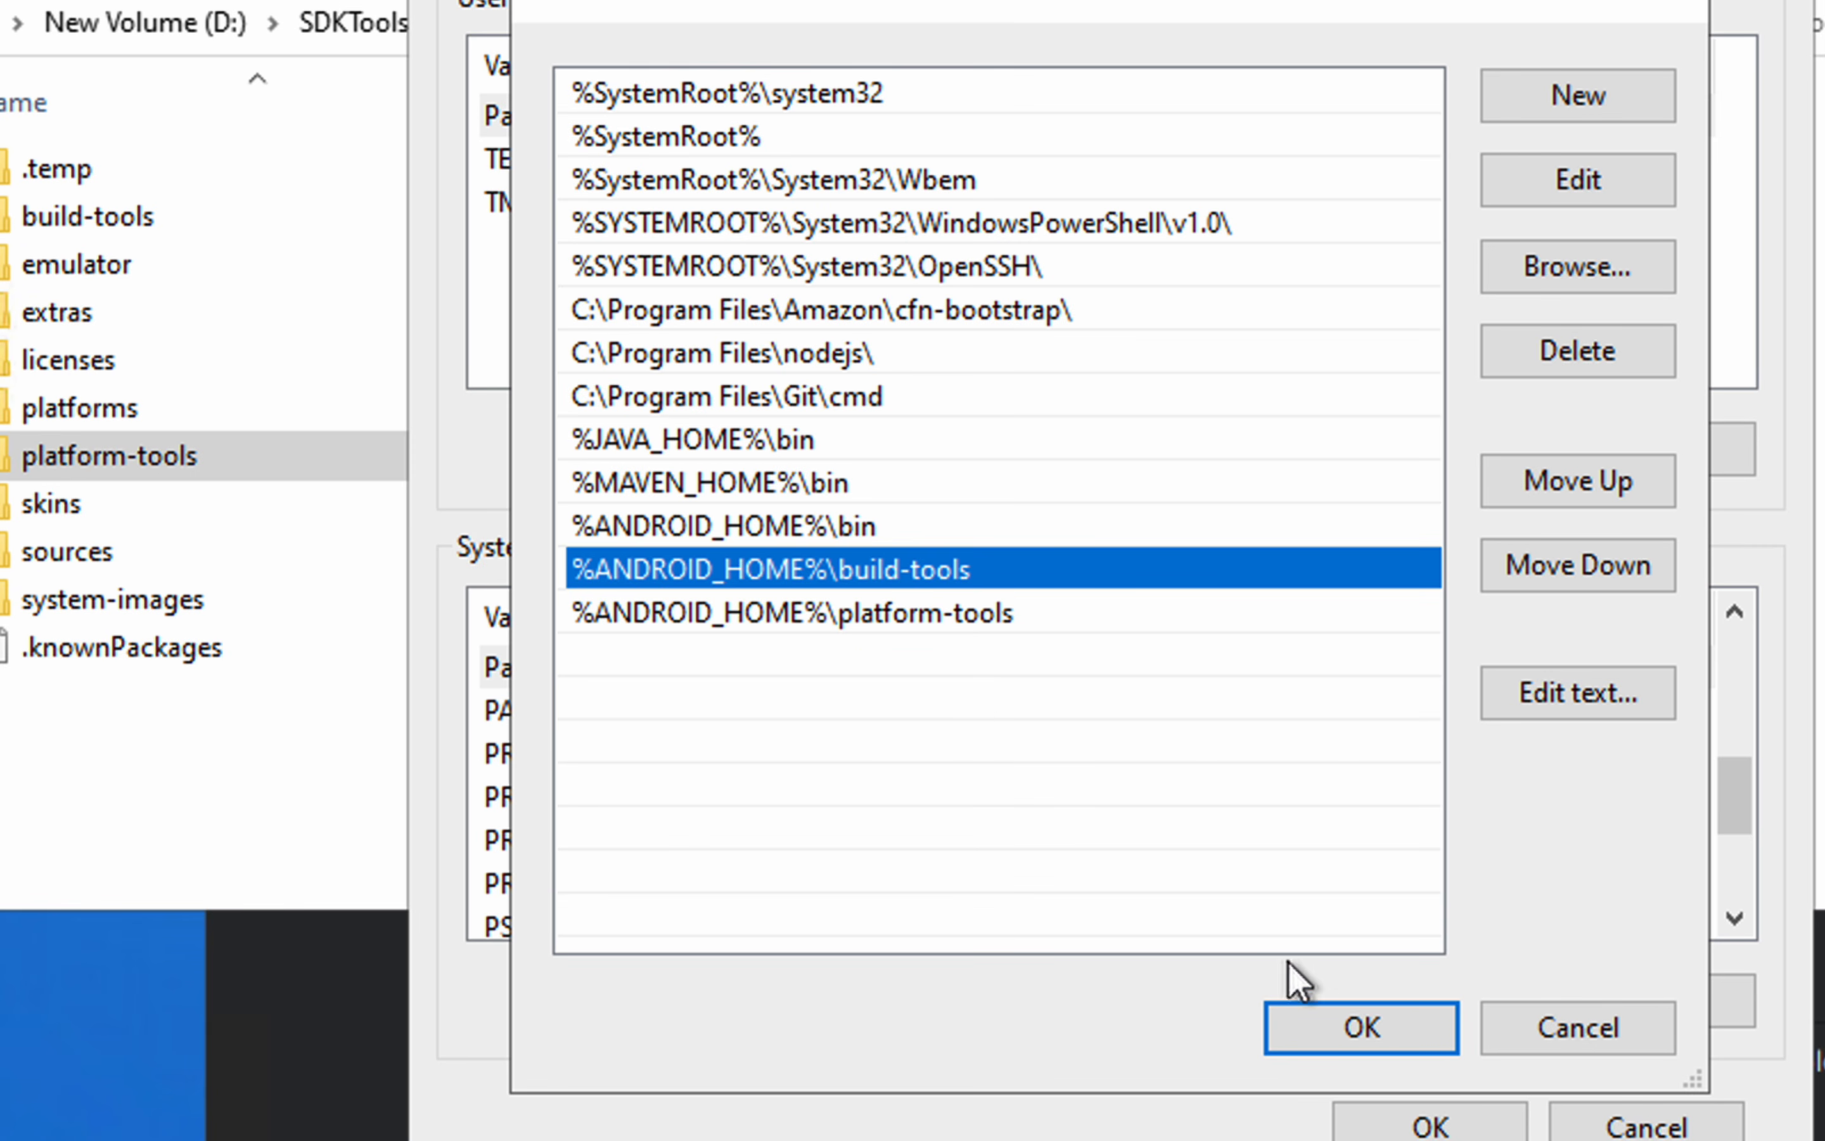
Accept the Path entries and save the environment variable changes, closing System Properties
left_click(1331, 1030)
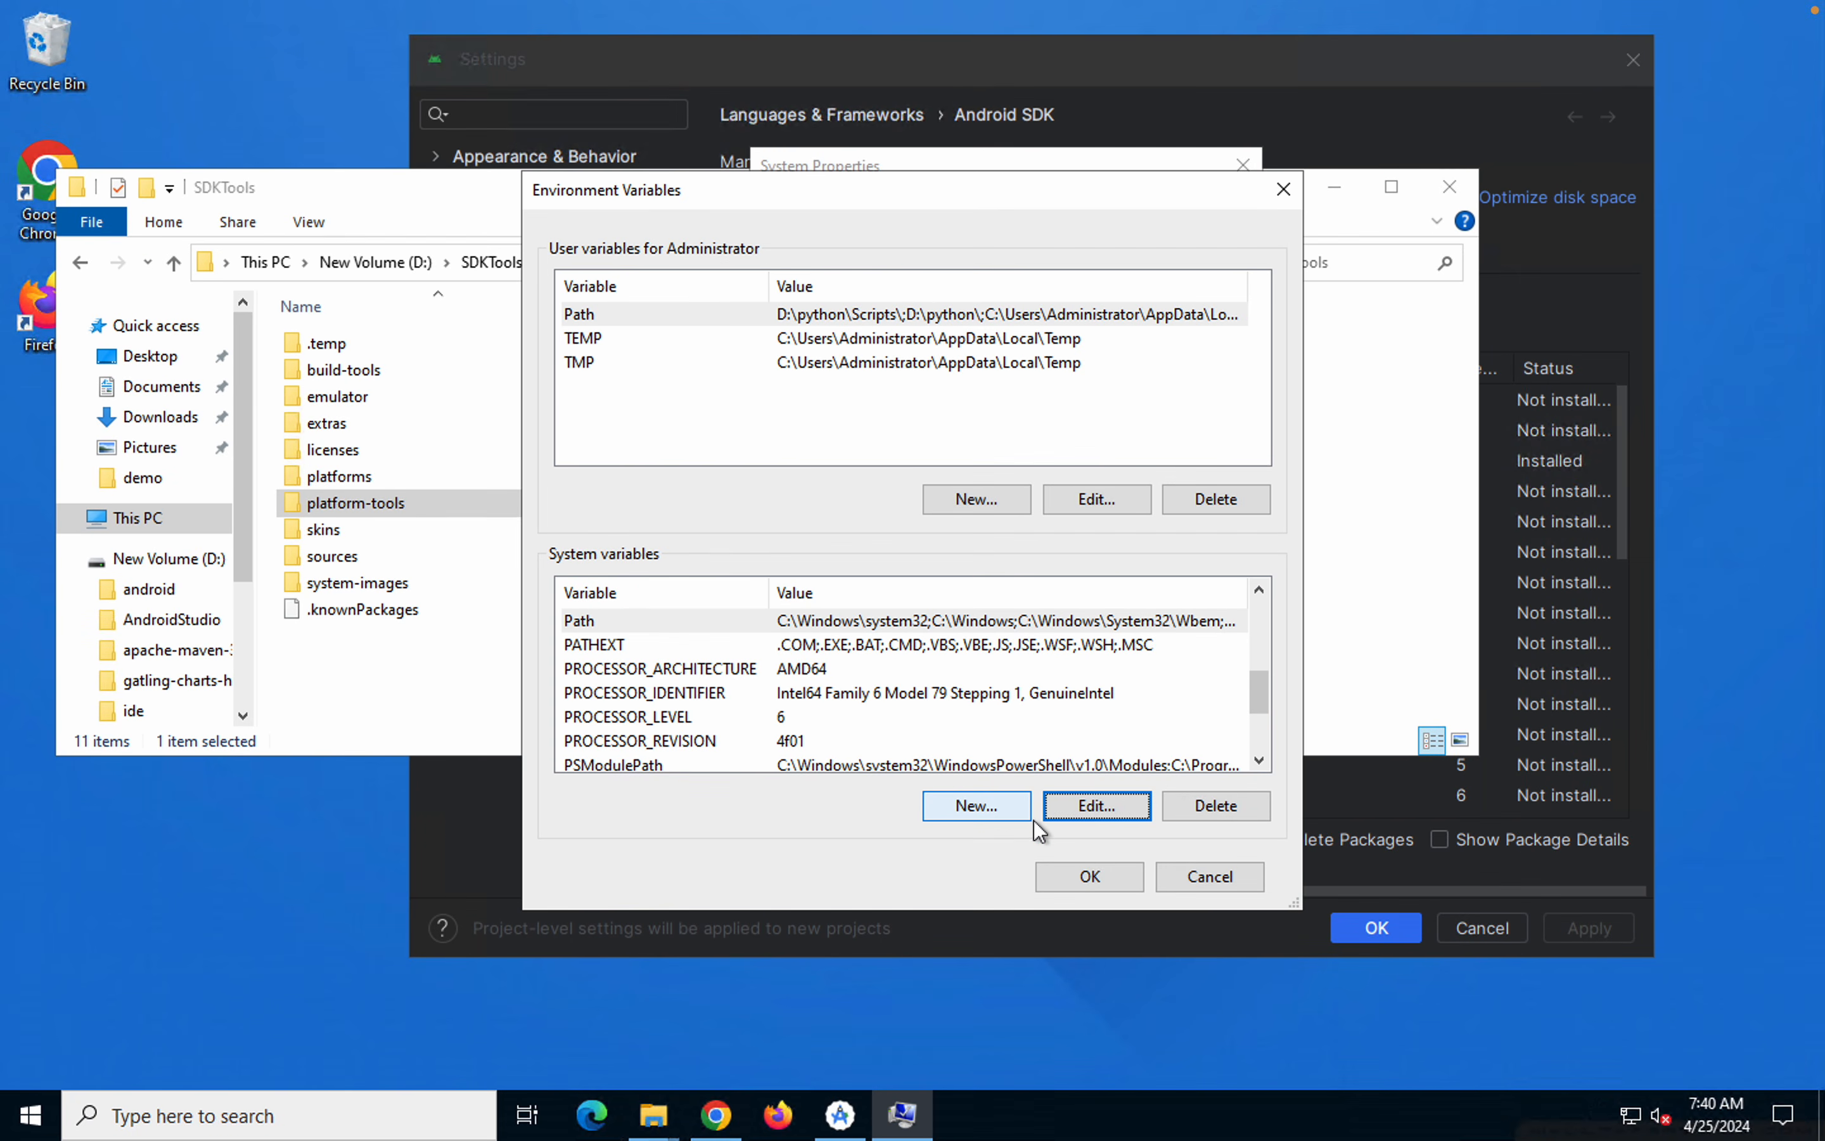
left_click(1090, 875)
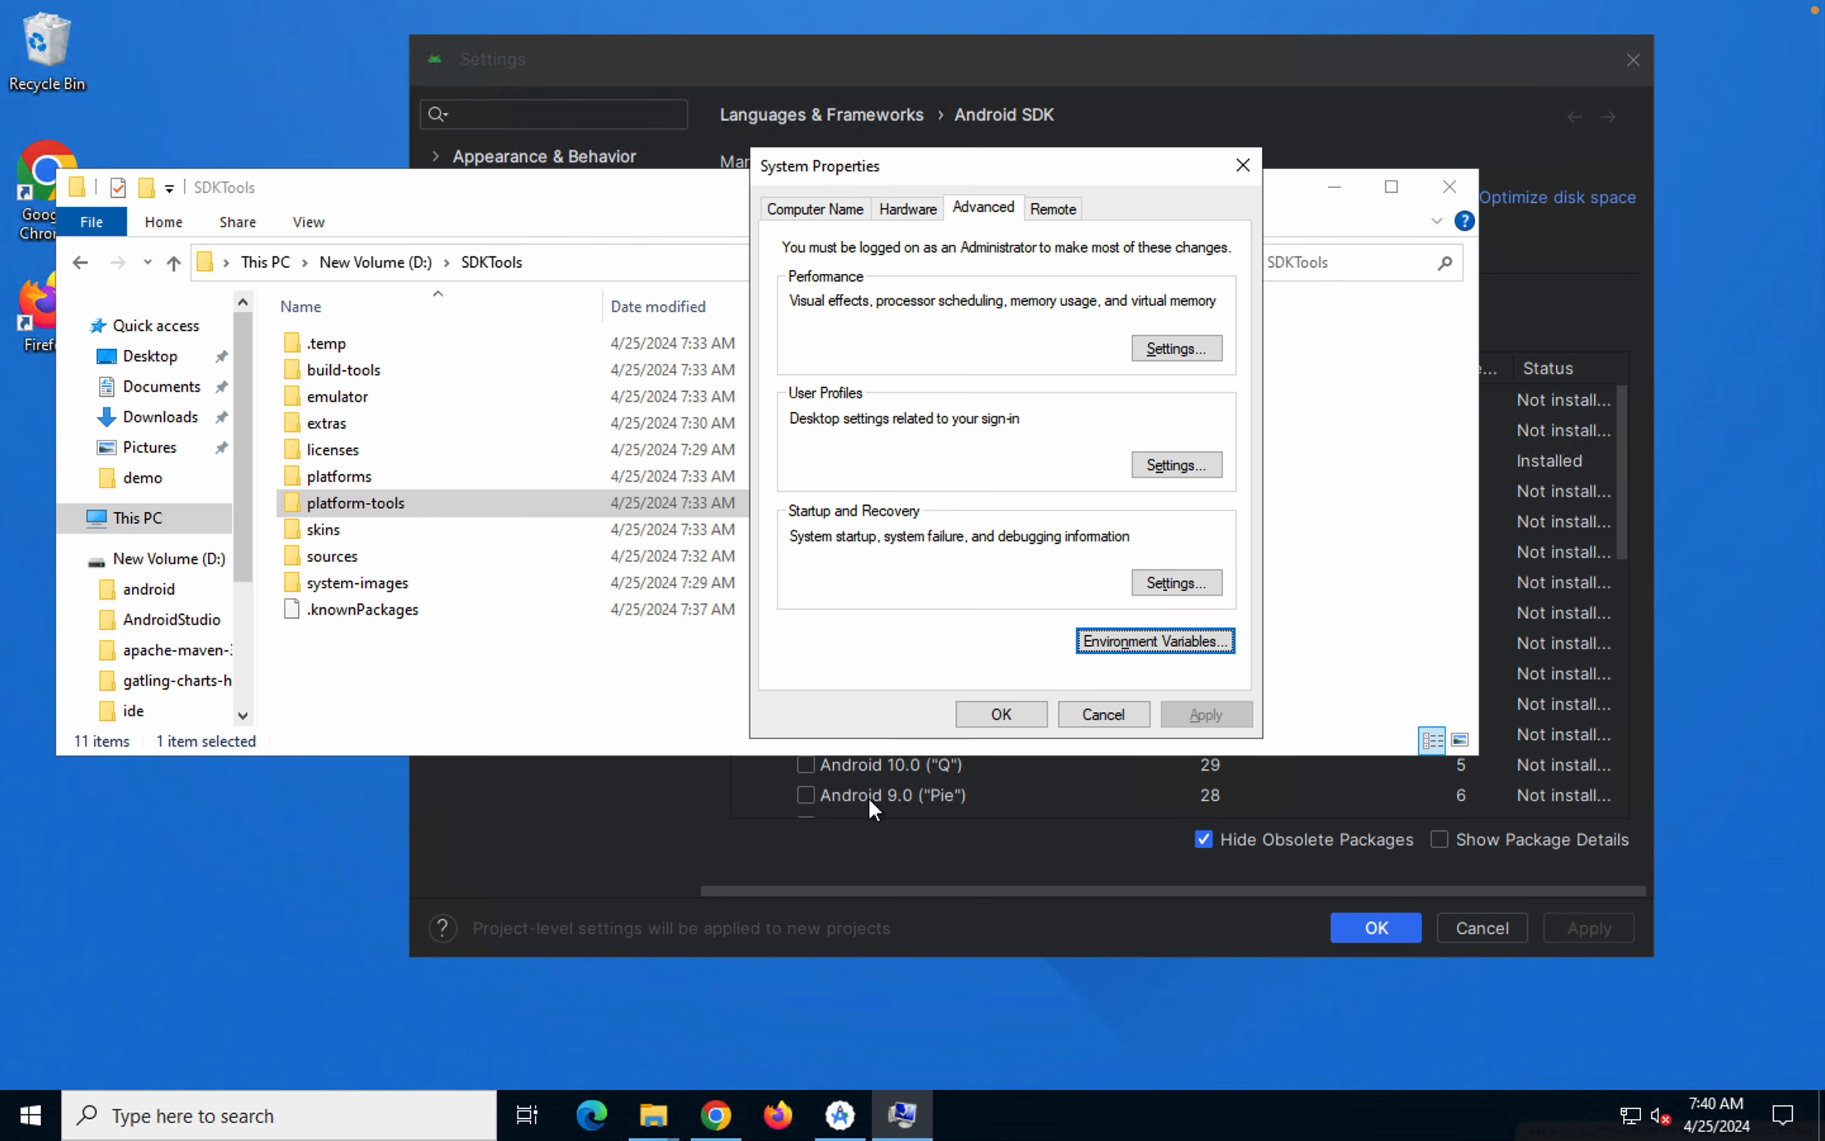
left_click(1017, 712)
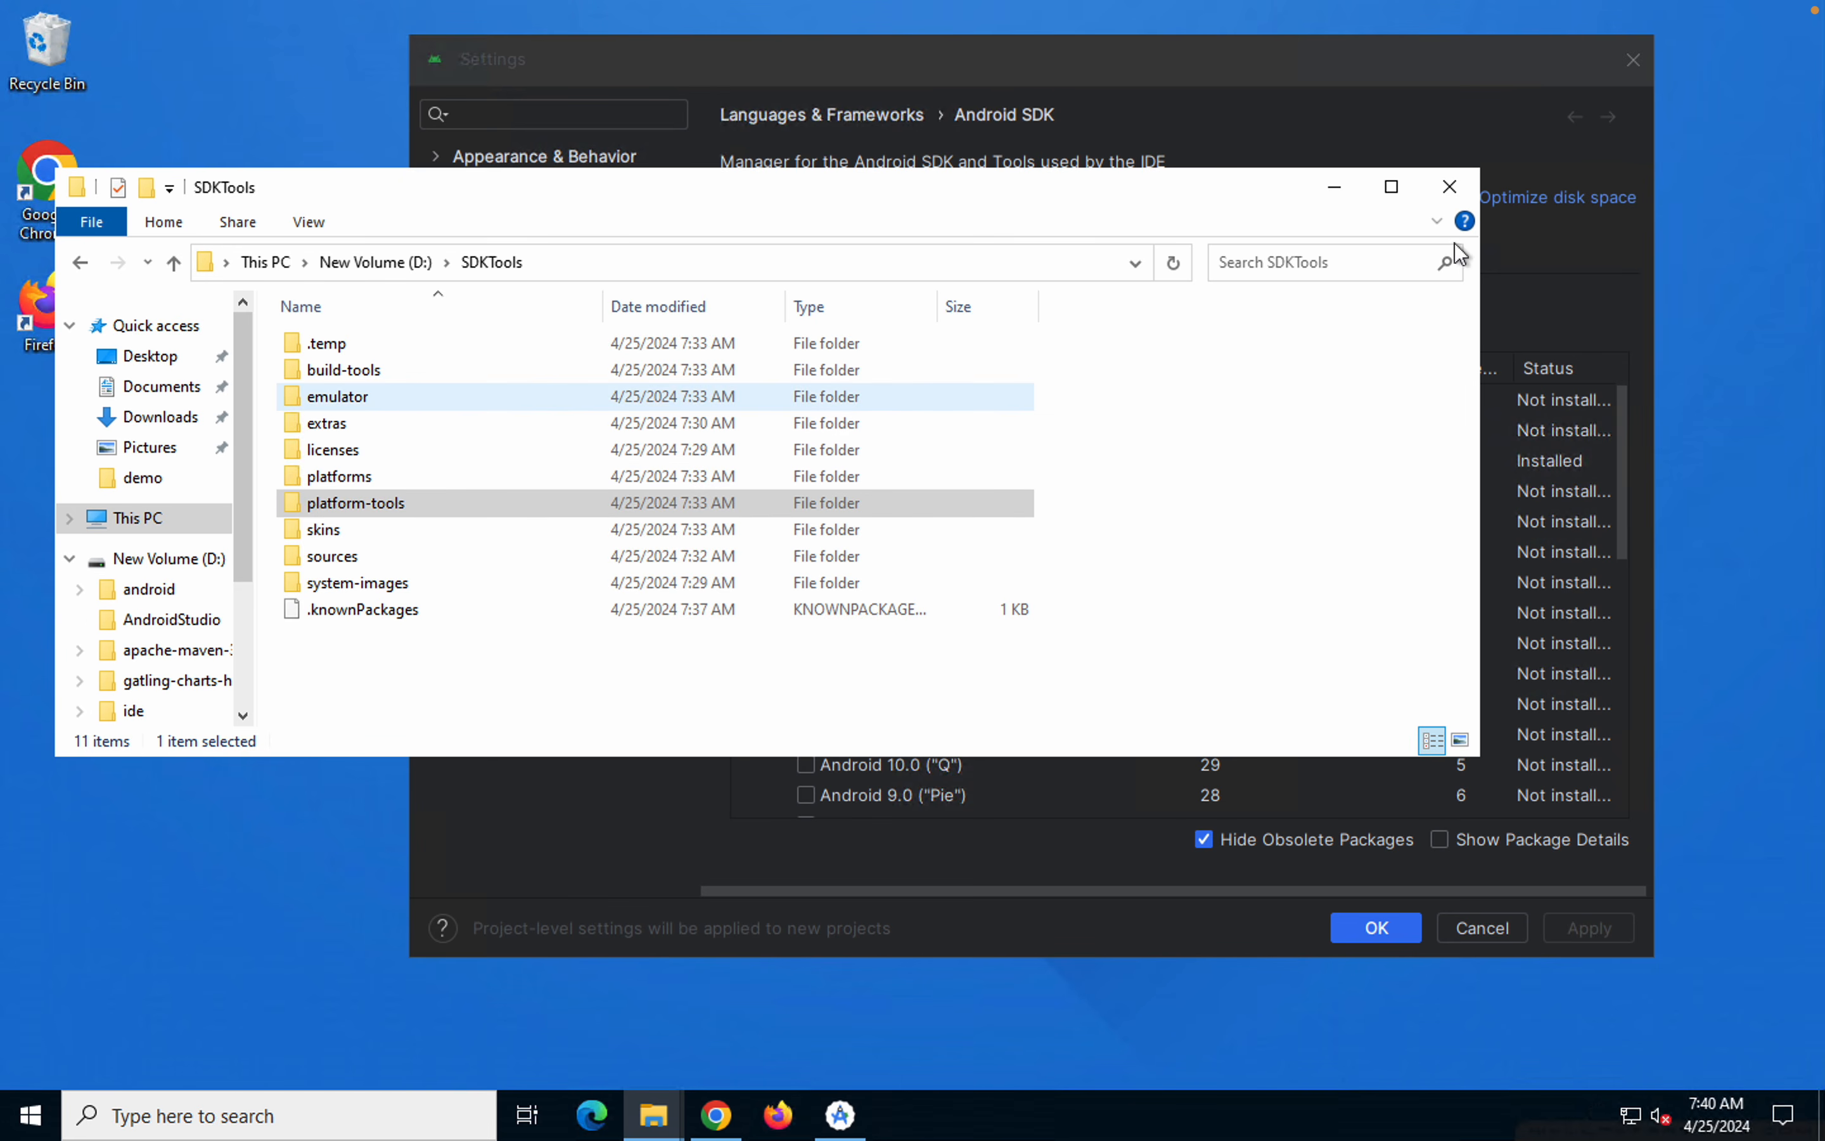
Dismiss the Android SDK settings without changes and clear the Android Studio and SDKTools folder windows off the desktop
left_click(1480, 130)
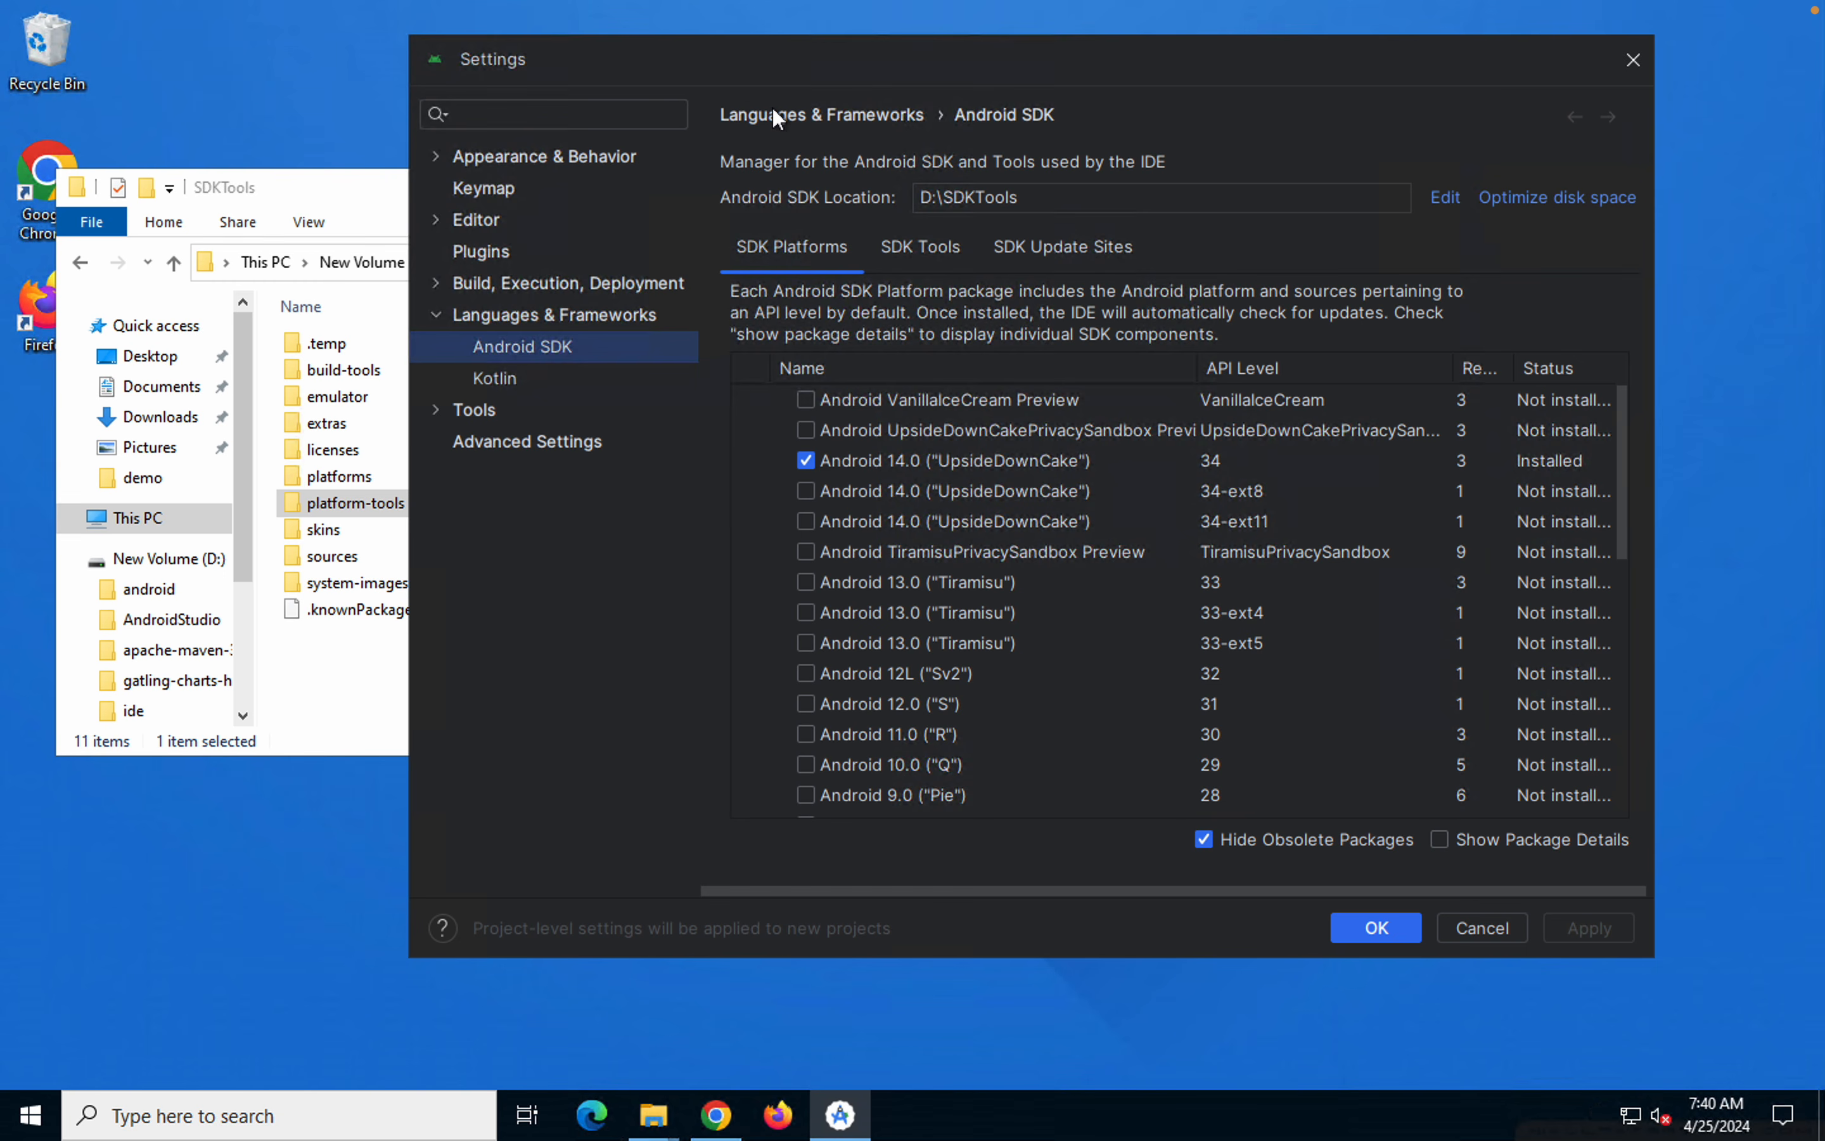
left_click(1492, 934)
left_click(1258, 115)
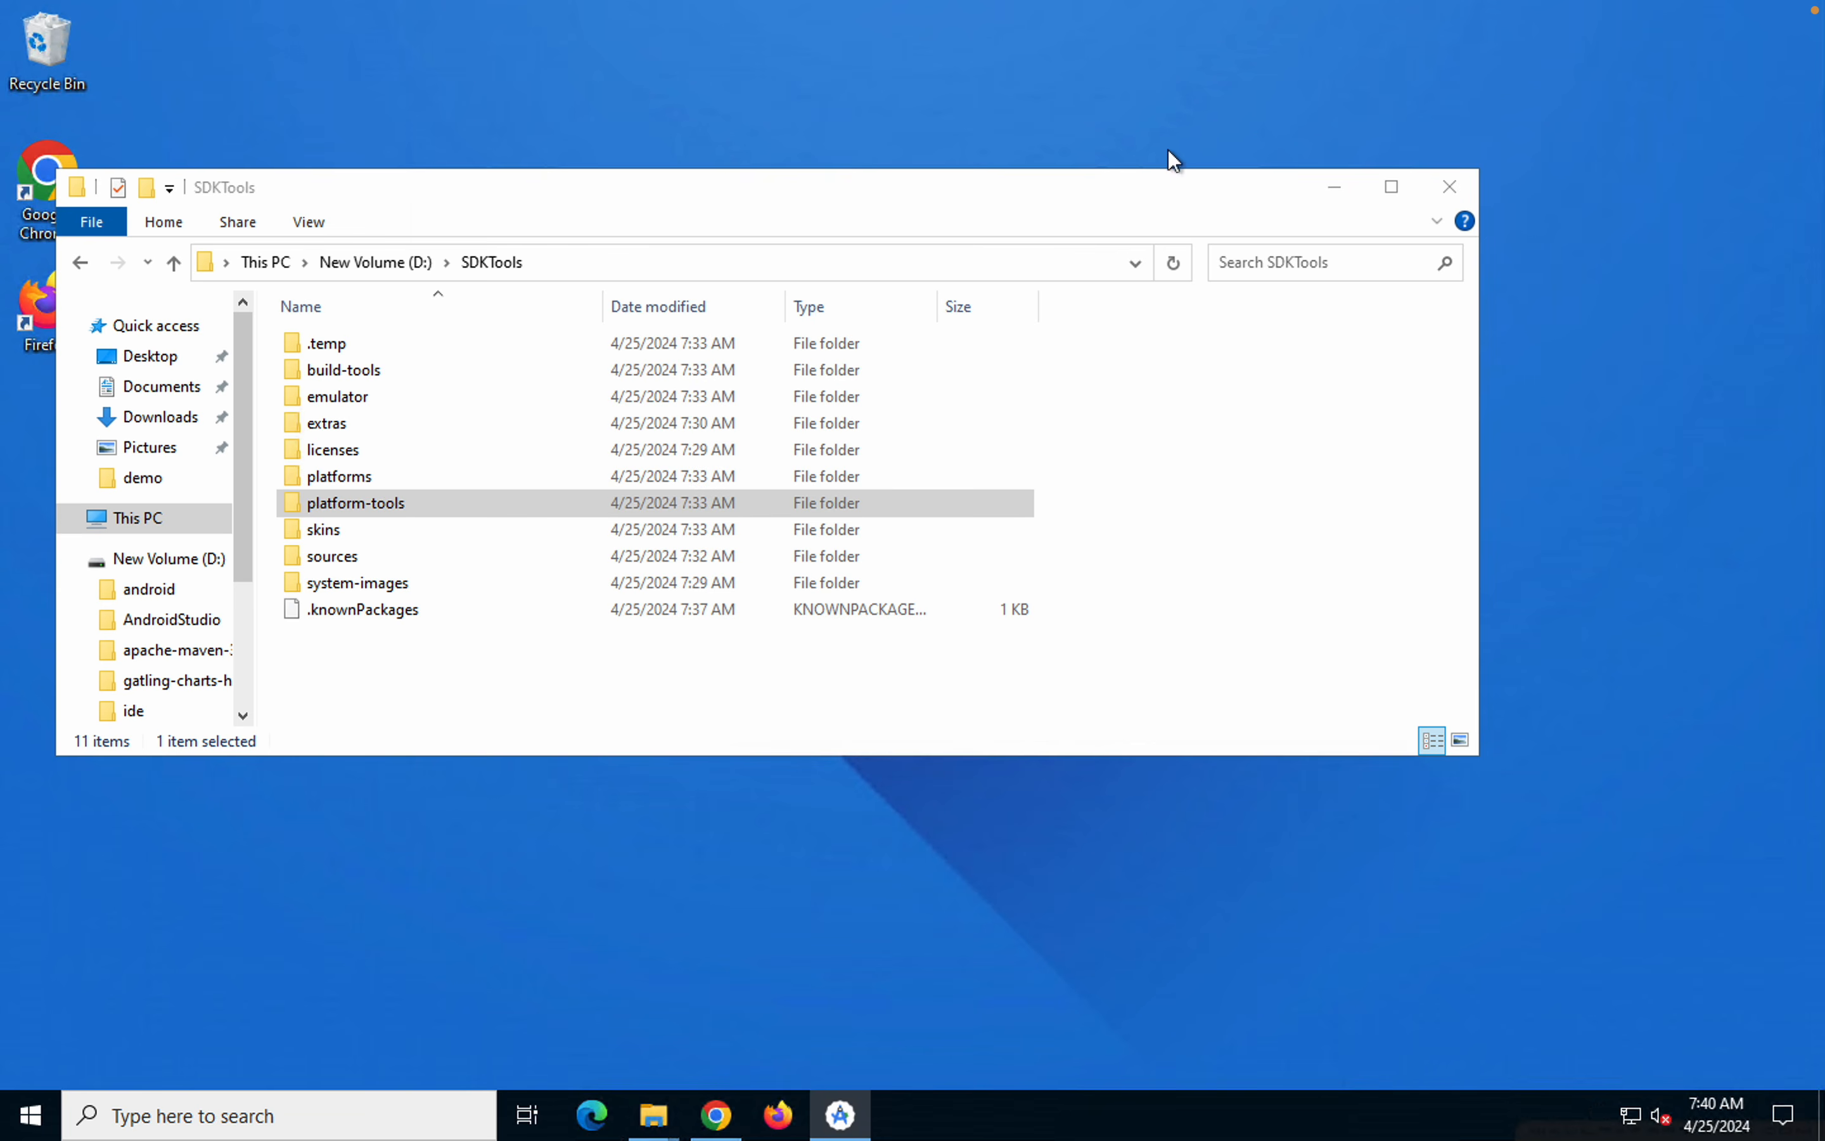
left_click(1226, 199)
left_click_drag(1231, 209, 1308, 203)
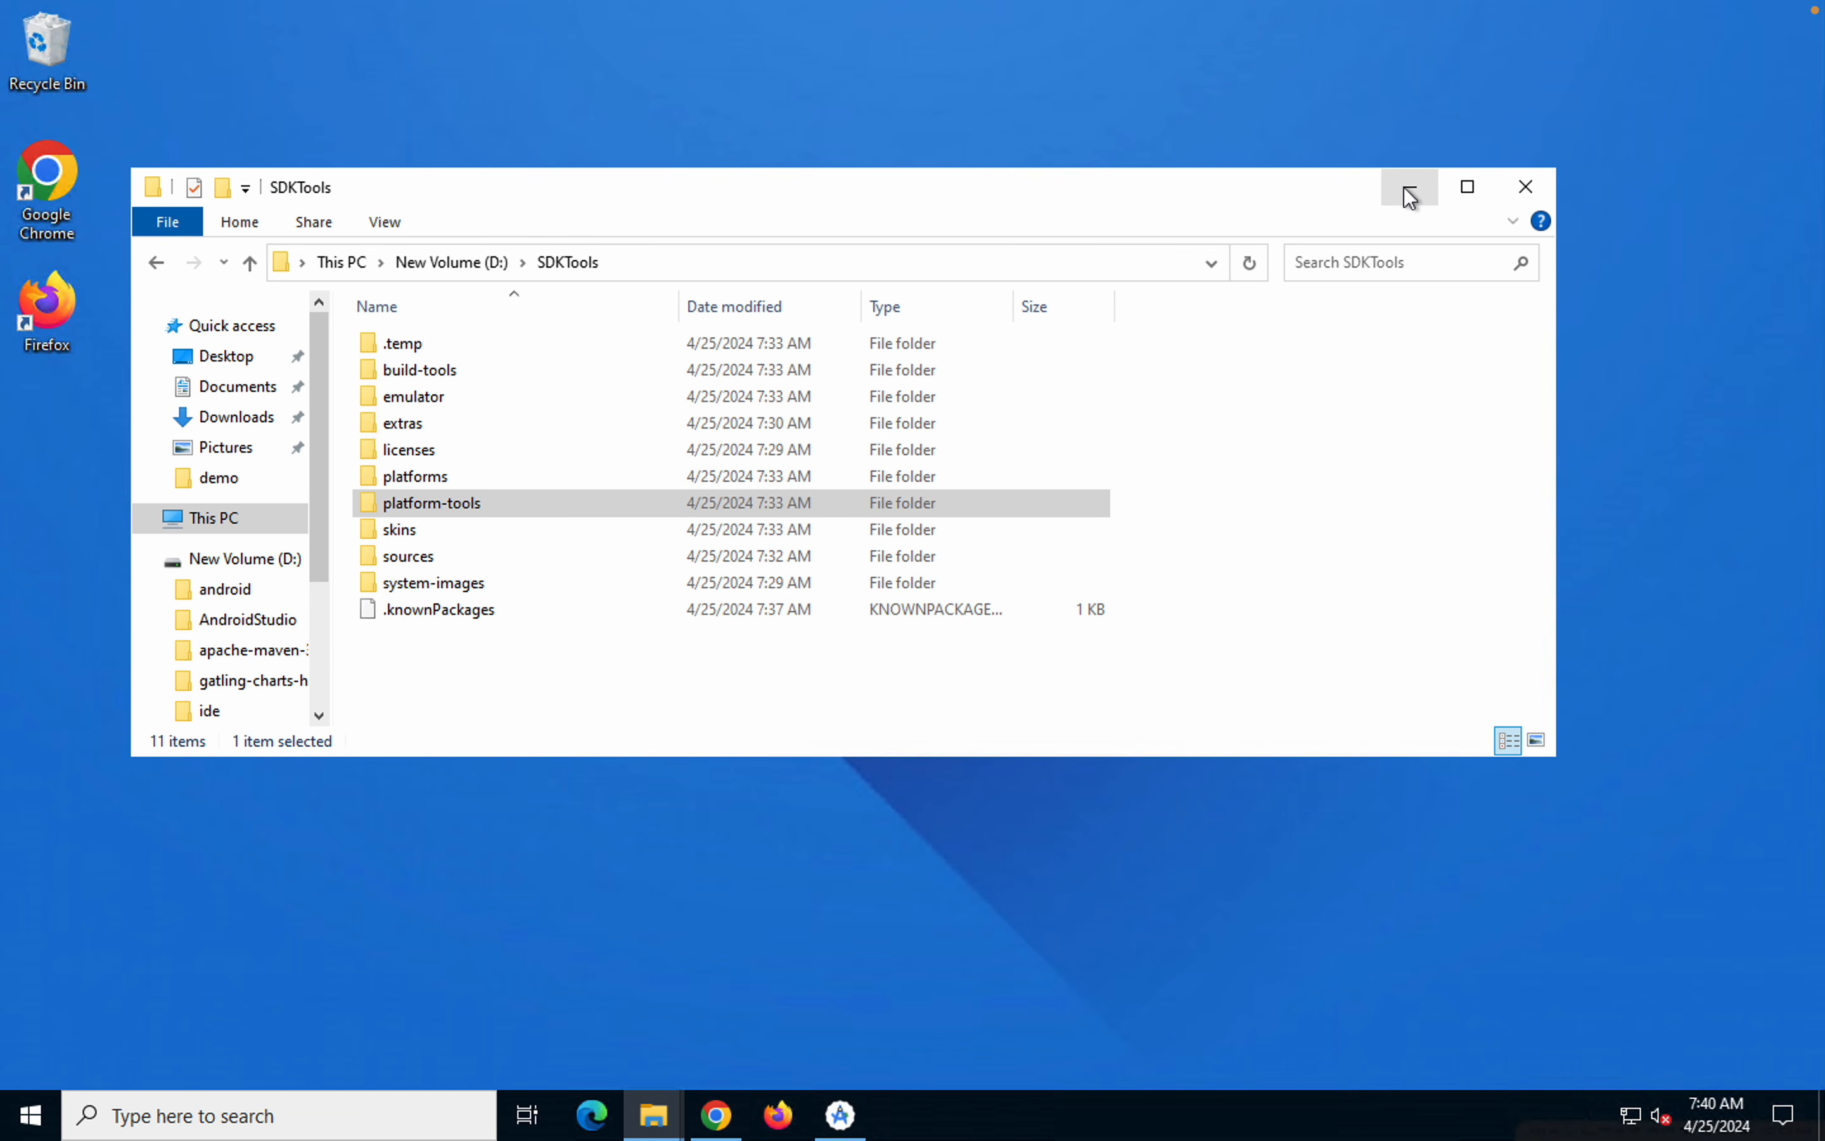
left_click(1407, 189)
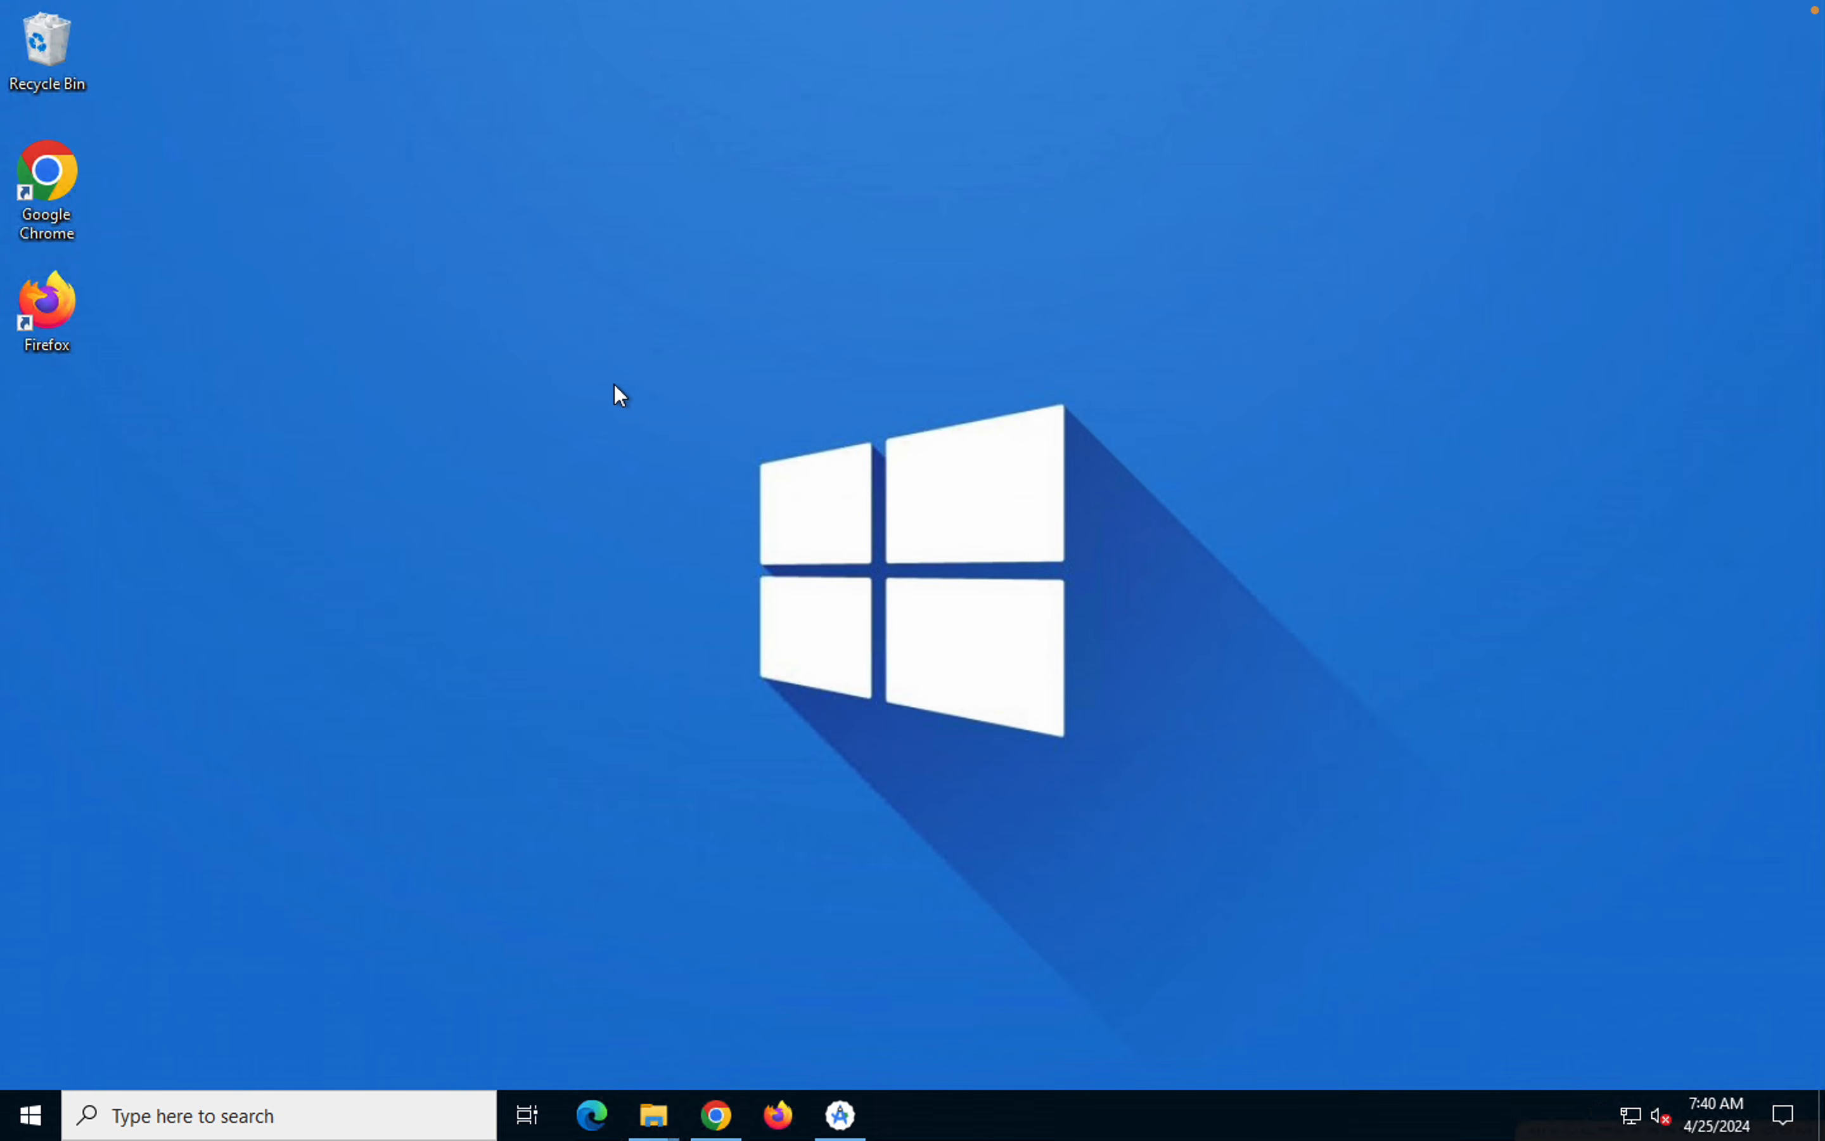
Open a Command Prompt and run appium-doctor --android
key("super")
type("cmd")
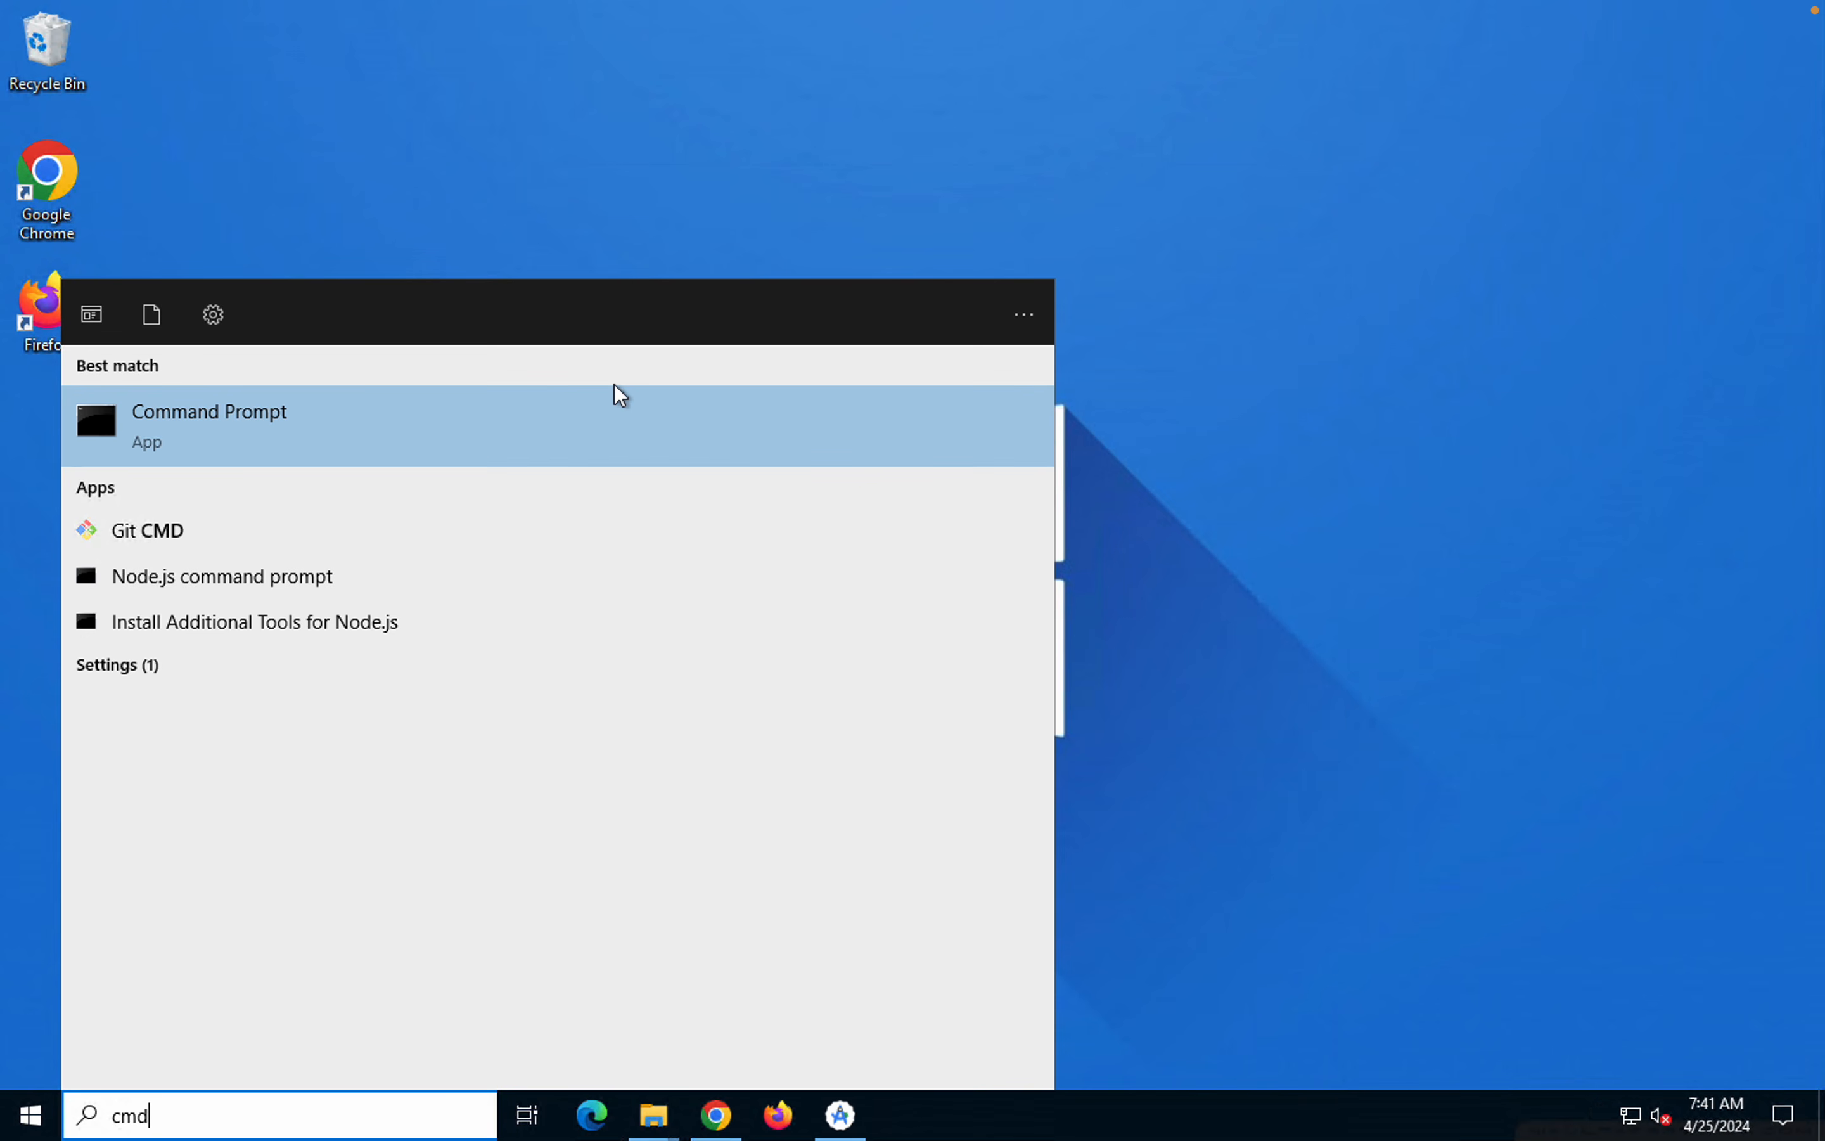
left_click(615, 384)
key("Return")
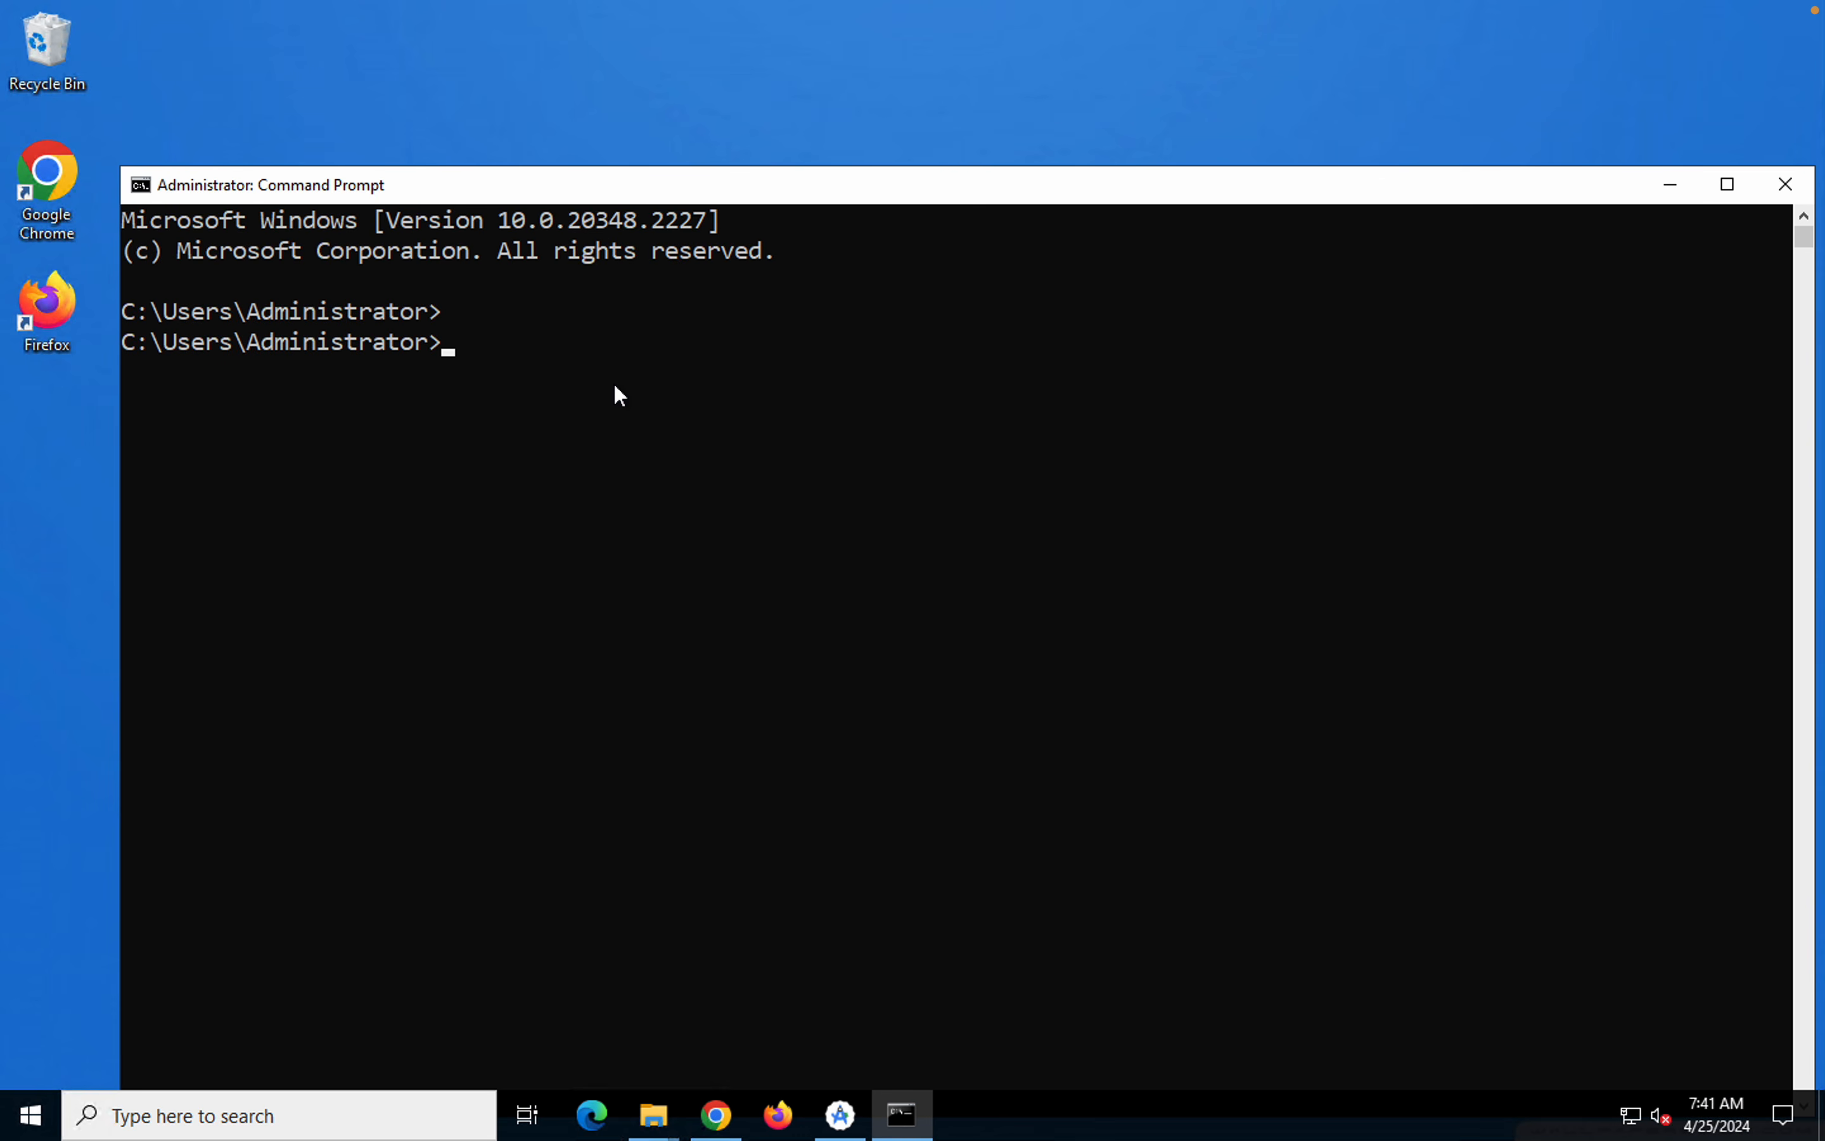
type("appium-doctor --android")
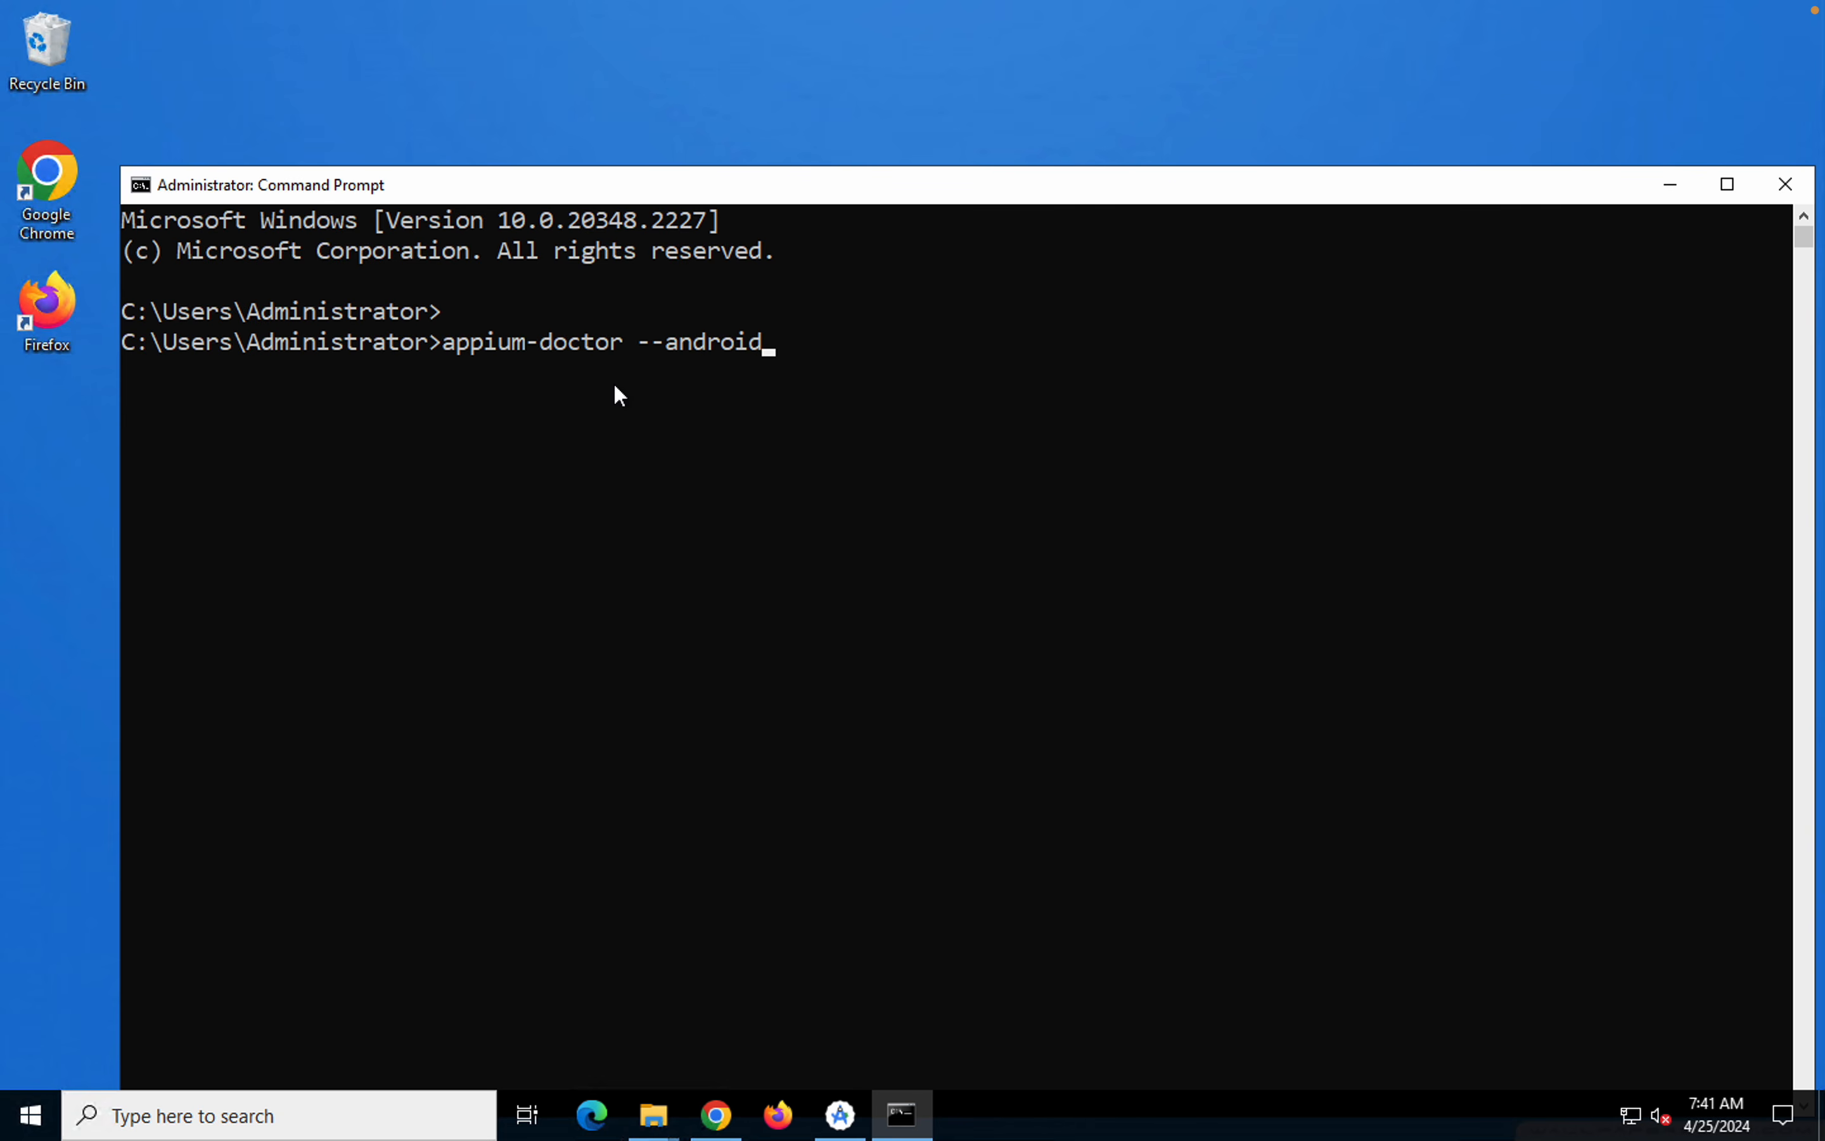
key("Return")
Examine the necessary-dependency checks in the appium-doctor output, highlighting the ANDROID_HOME, JAVA_HOME, adb and apkanalyzer.bat lines
left_click_drag(758, 190, 743, 102)
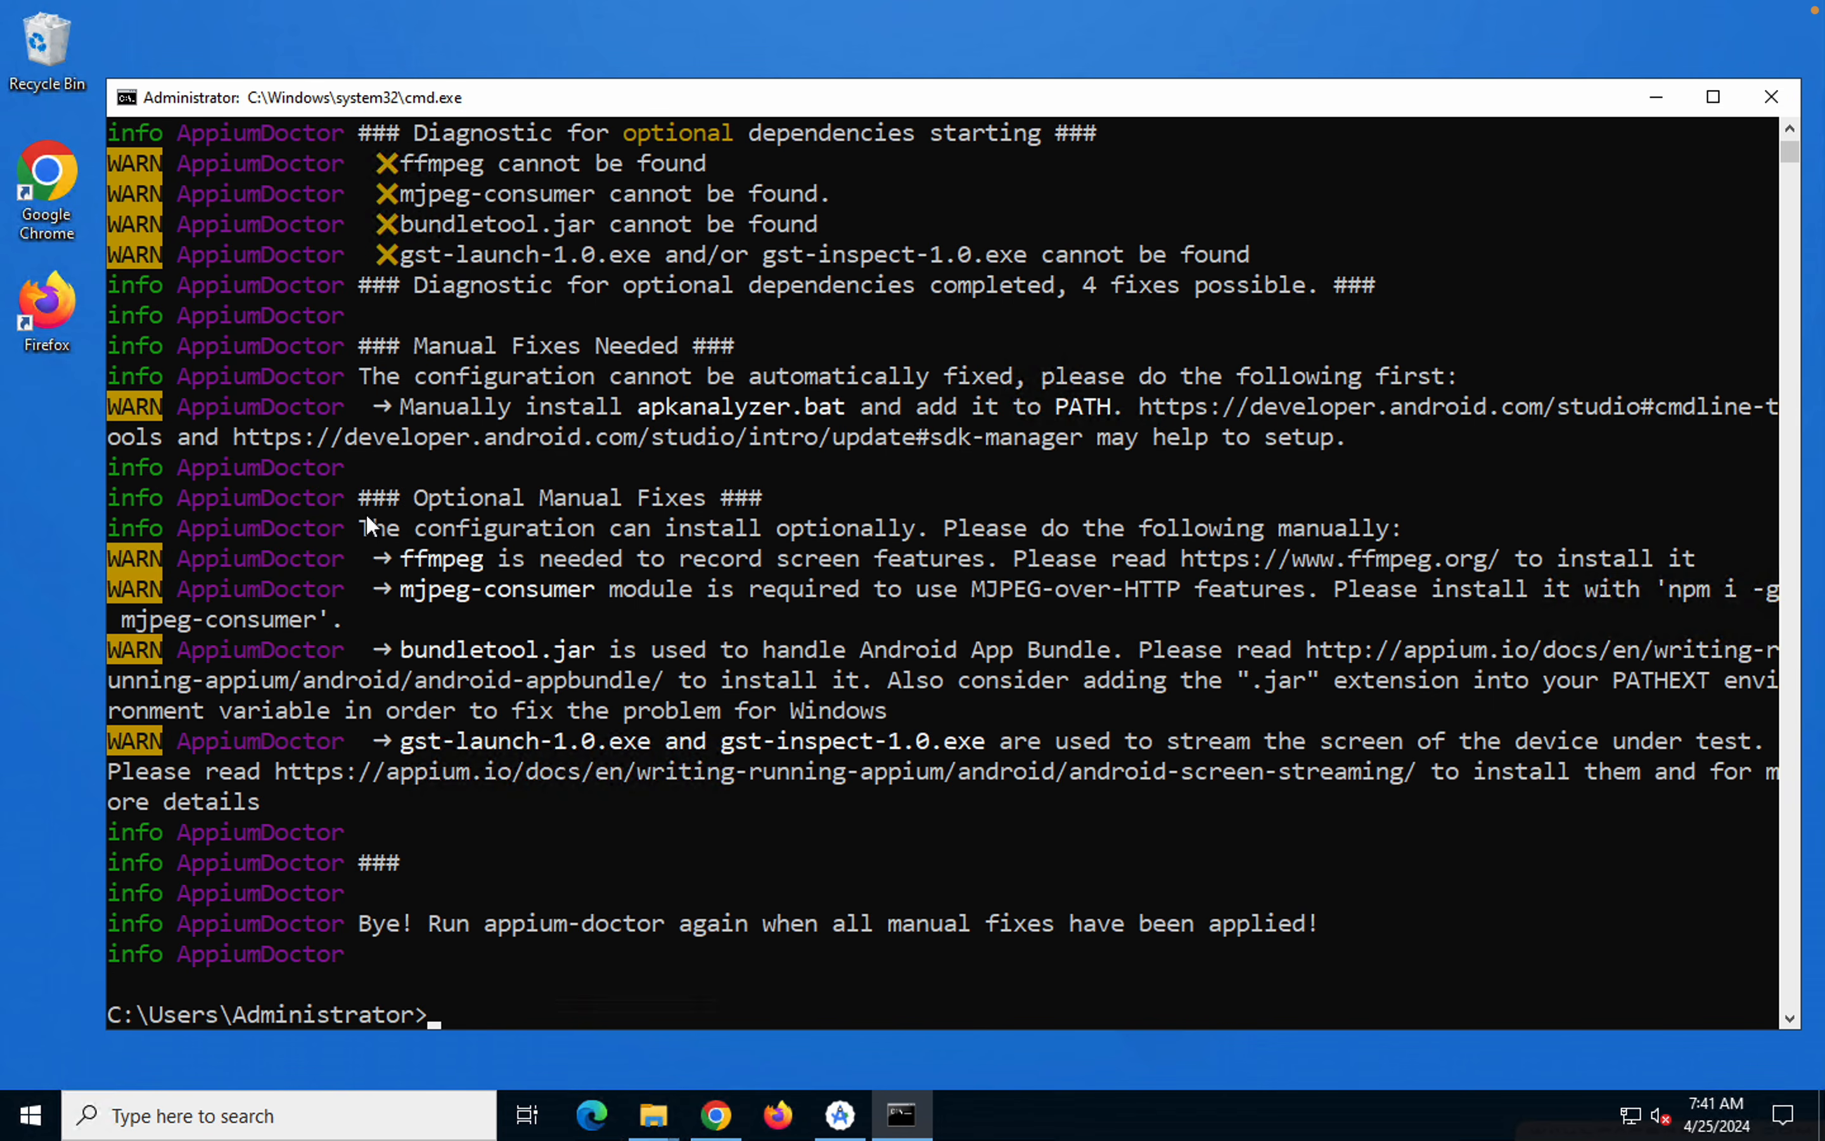
scroll(561, 558, "up", 6)
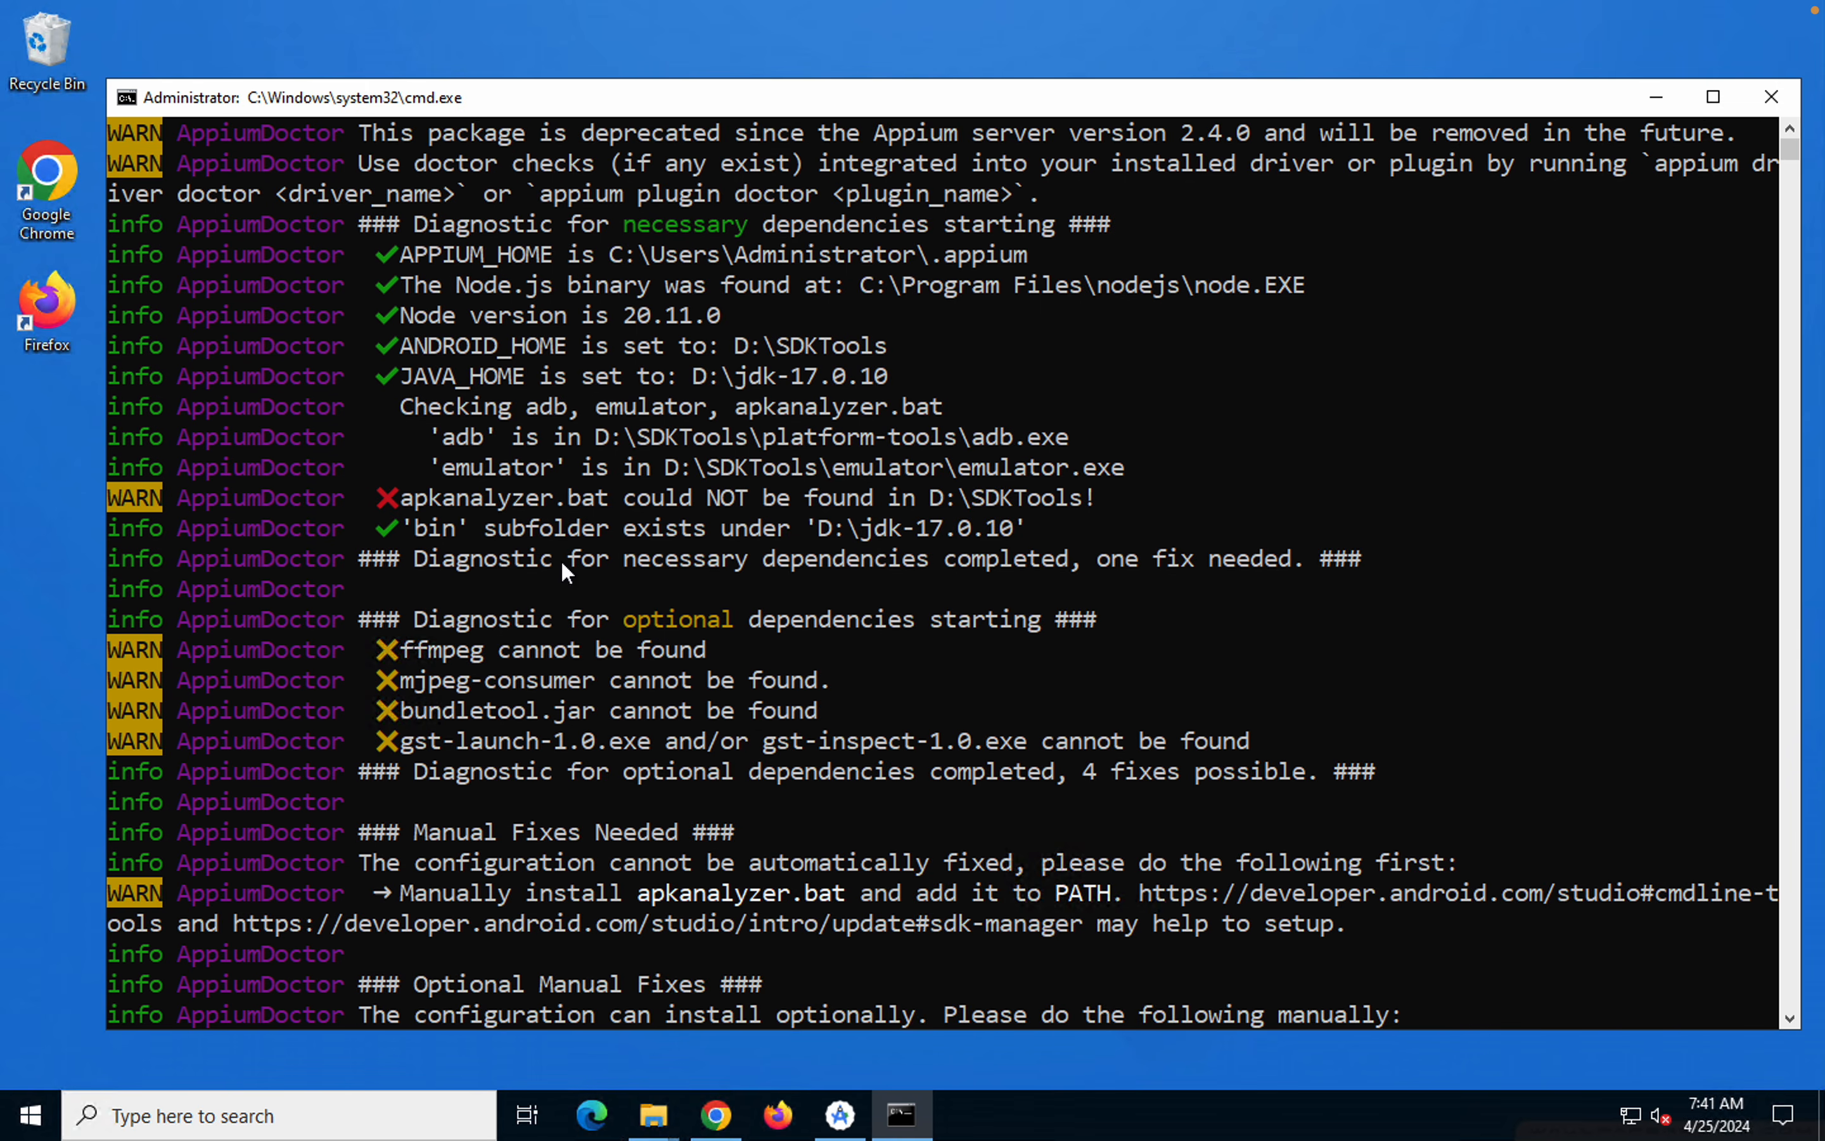
left_click_drag(393, 406, 909, 413)
left_click_drag(380, 426, 920, 432)
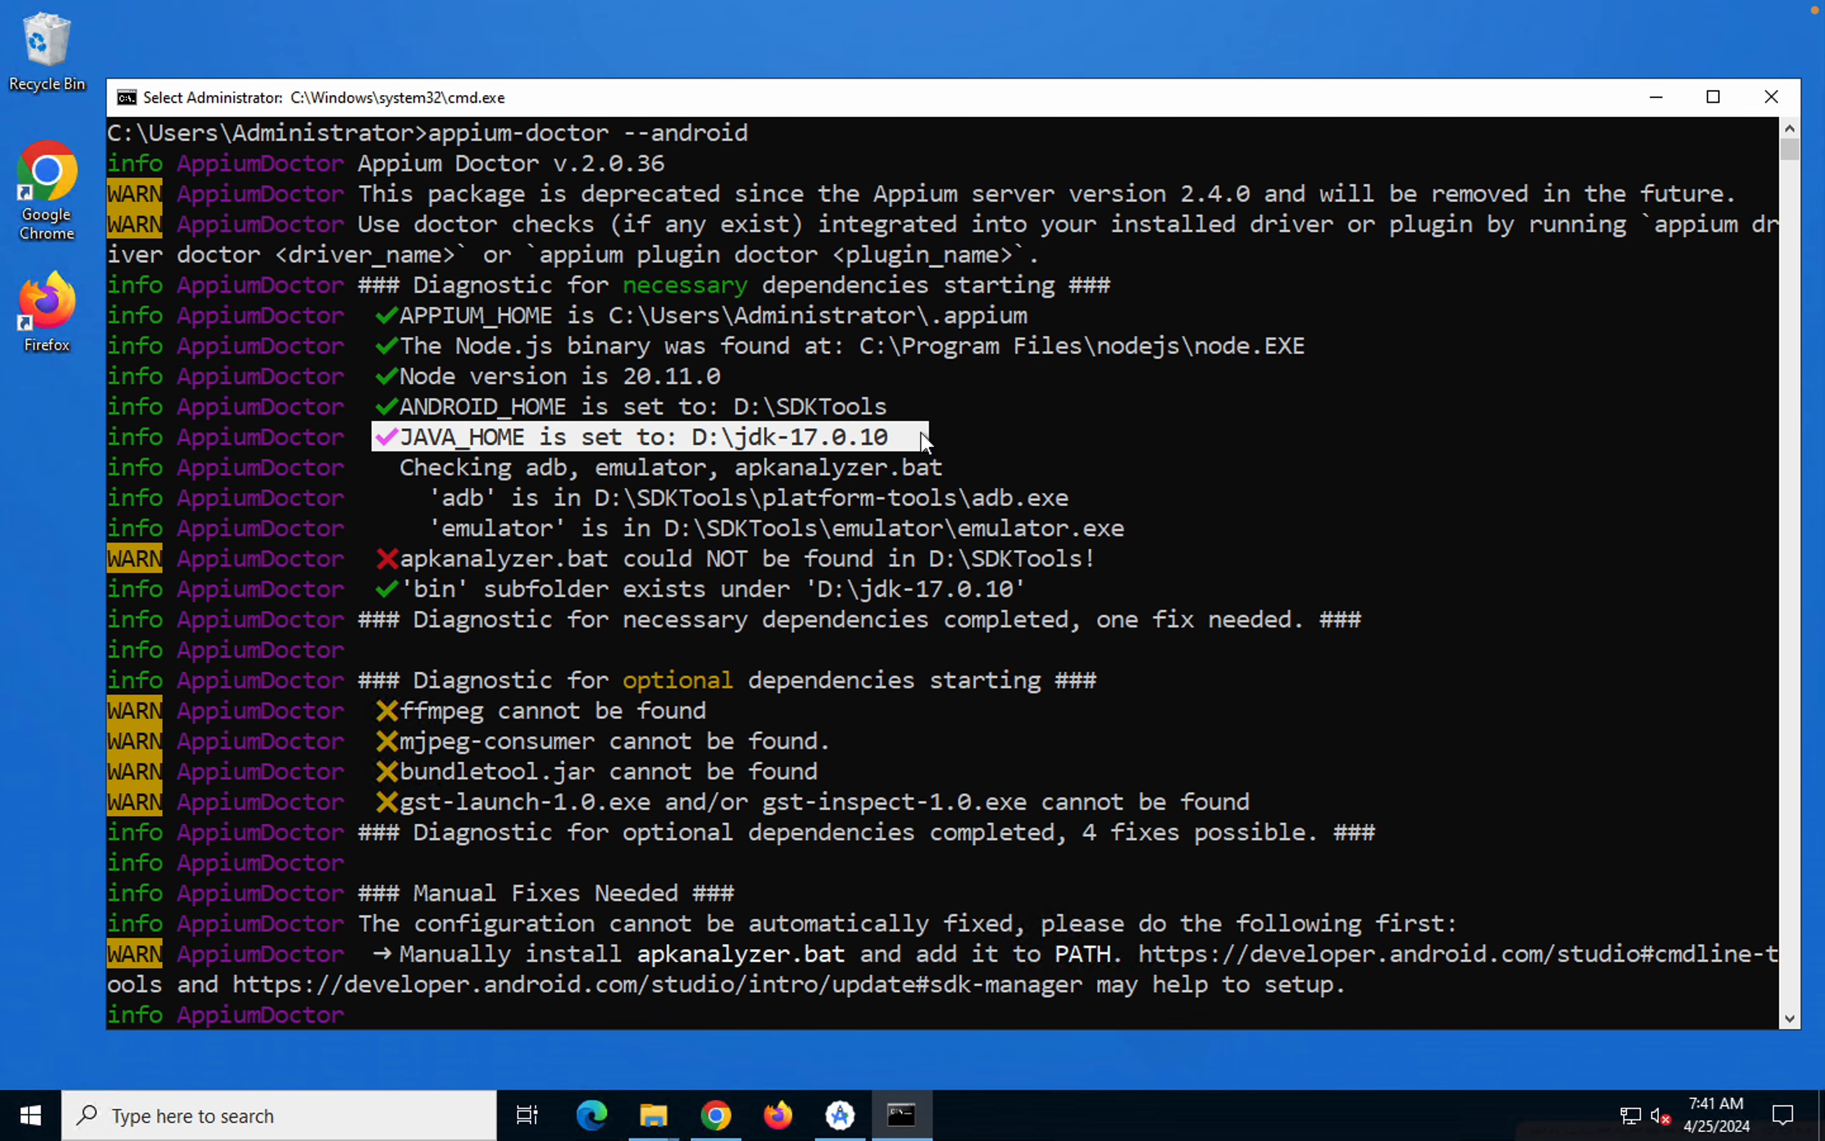
left_click_drag(405, 559, 1043, 541)
left_click_drag(1061, 558, 1078, 561)
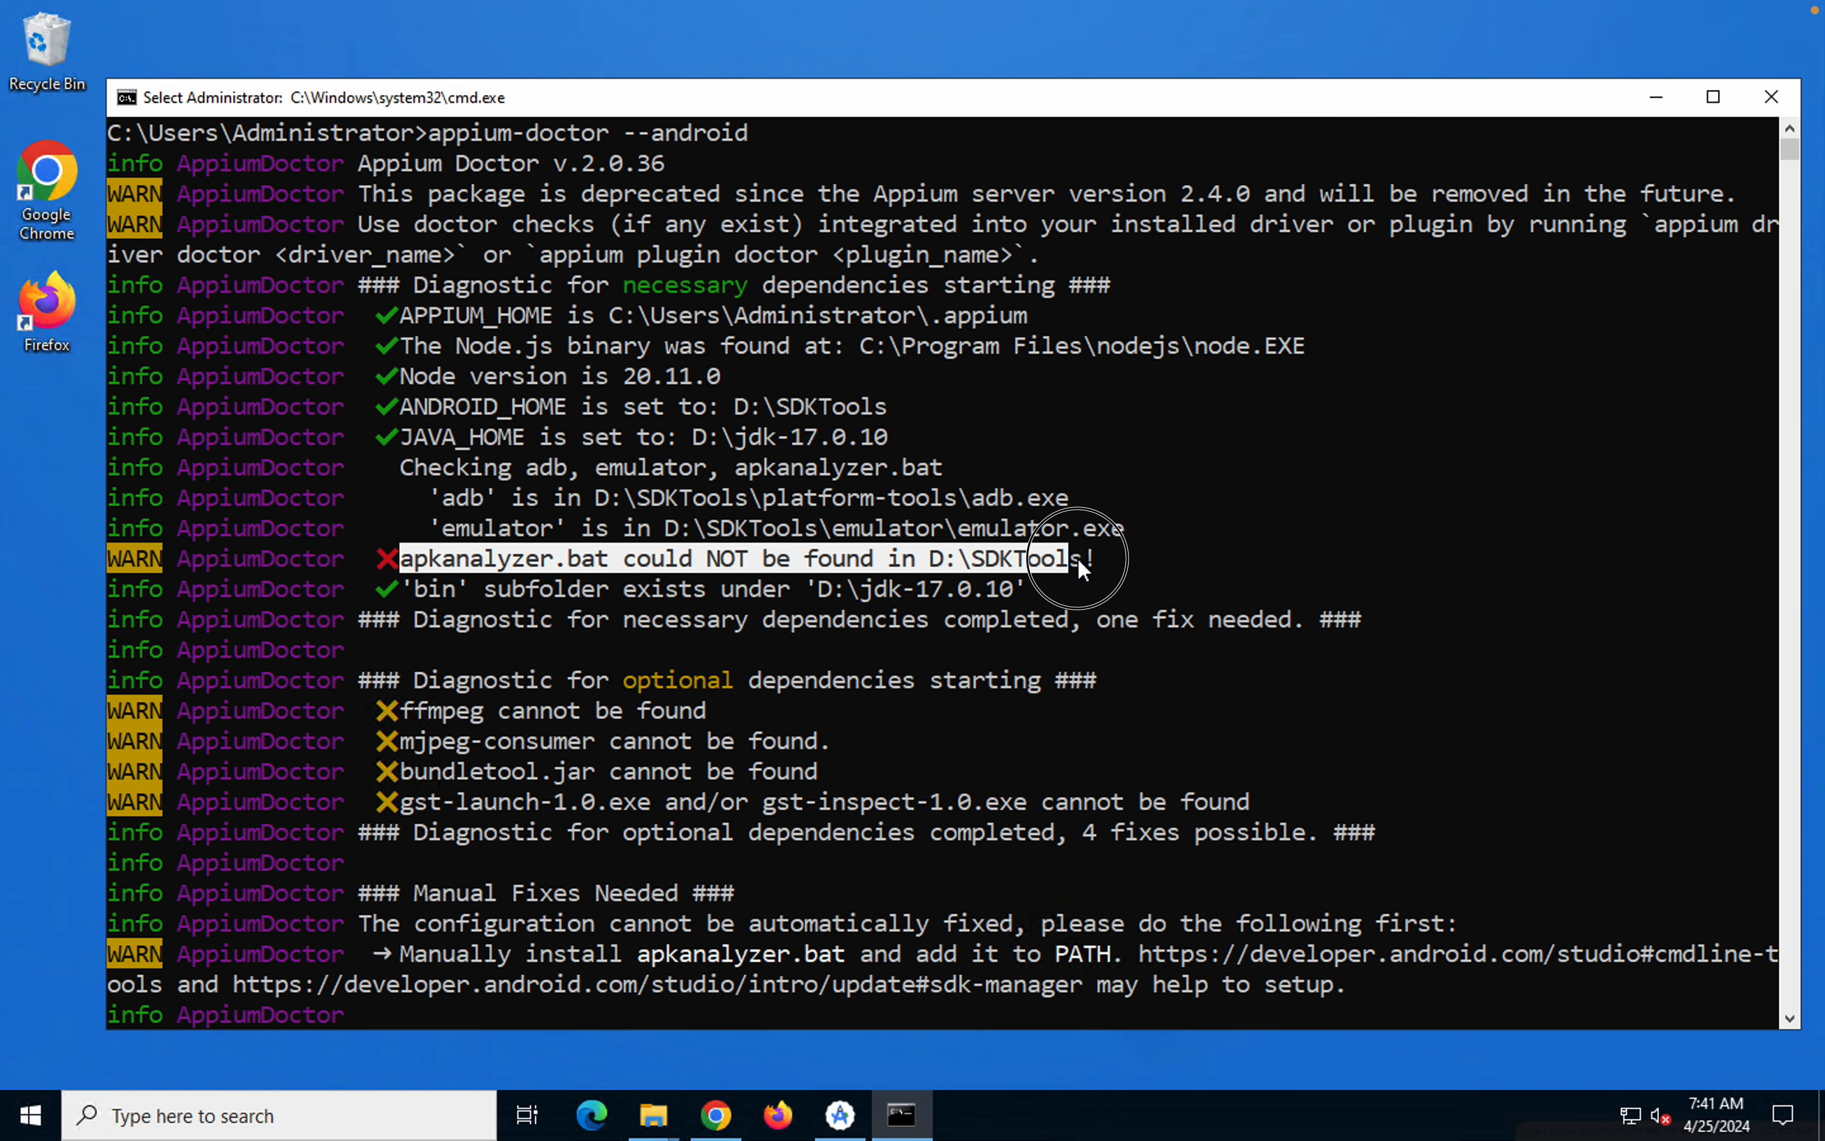
left_click_drag(396, 581, 567, 583)
left_click_drag(403, 441, 641, 507)
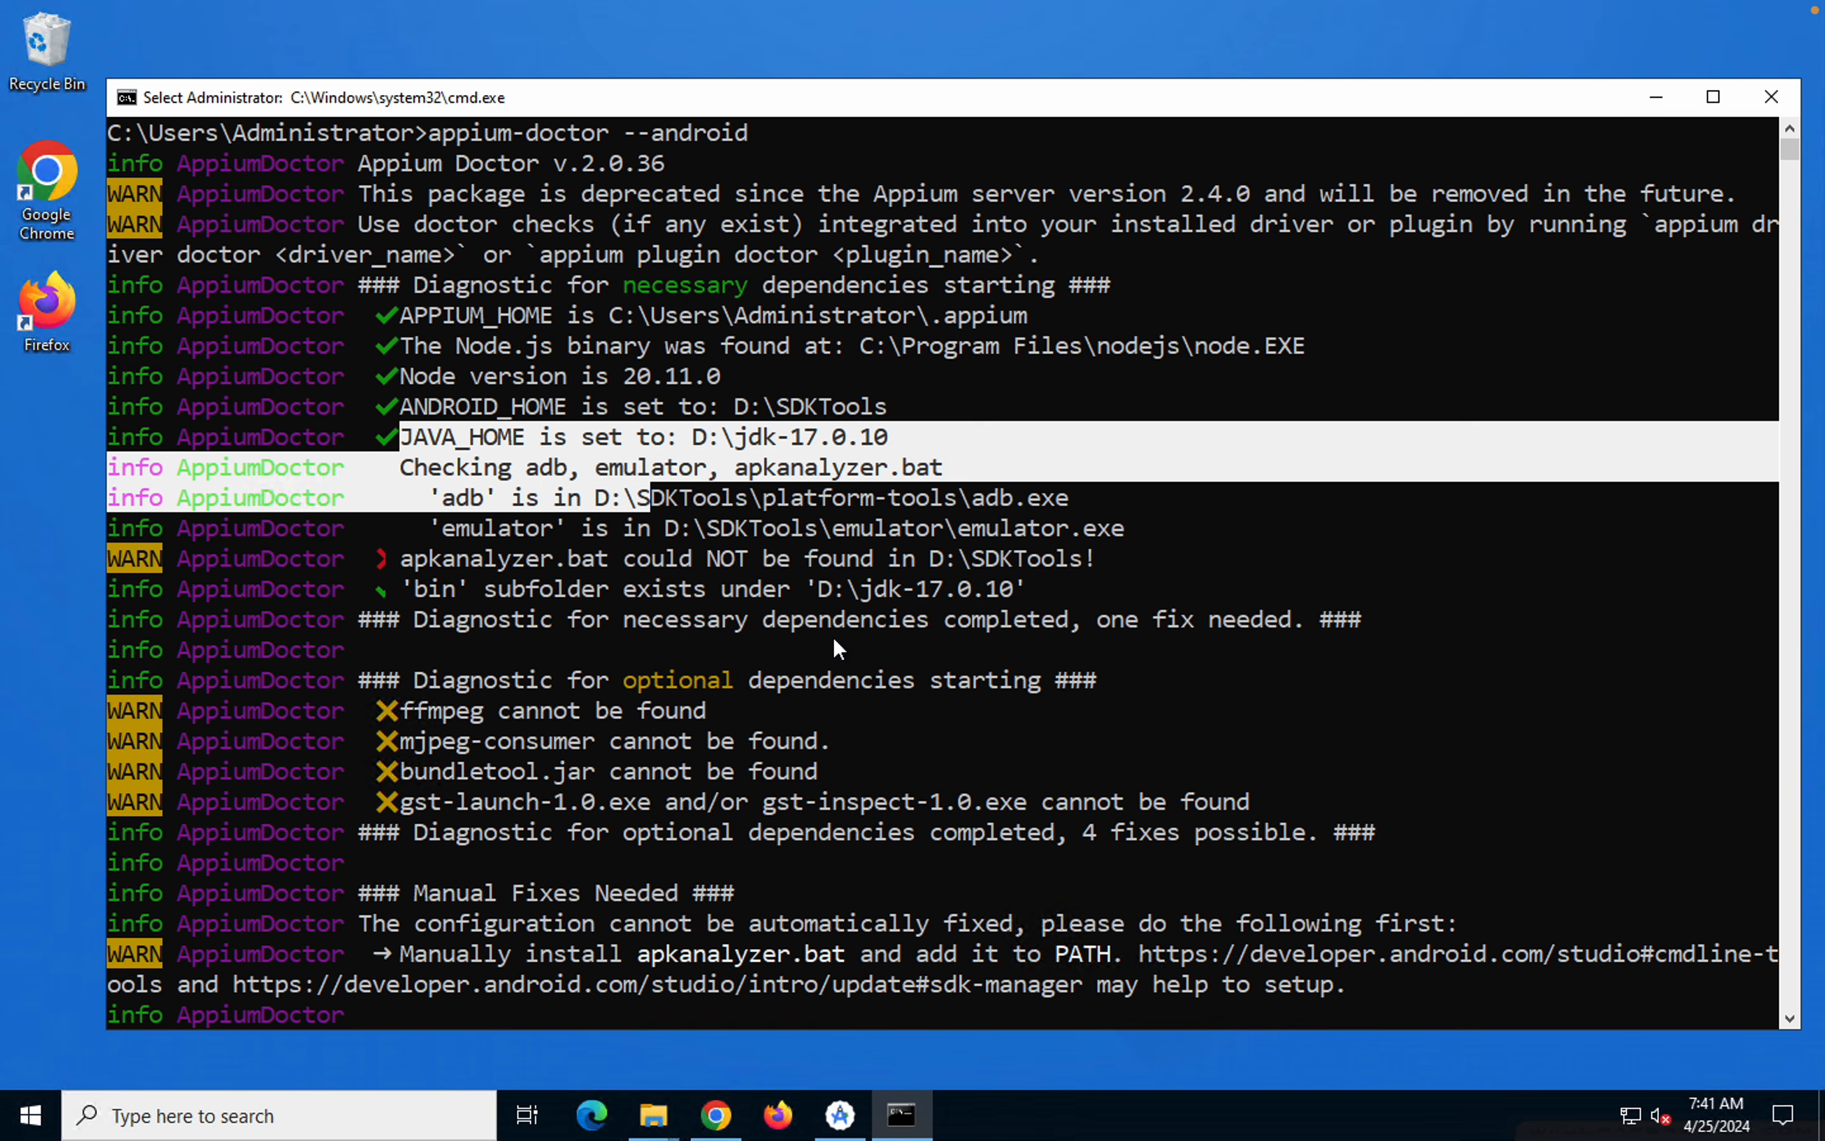
left_click(833, 638)
Switch to the Mac desktop and clear the SDK Setup, Settings and Android Studio welcome windows, leaving the SDKTools folder in Finder
key("ctrl+Left")
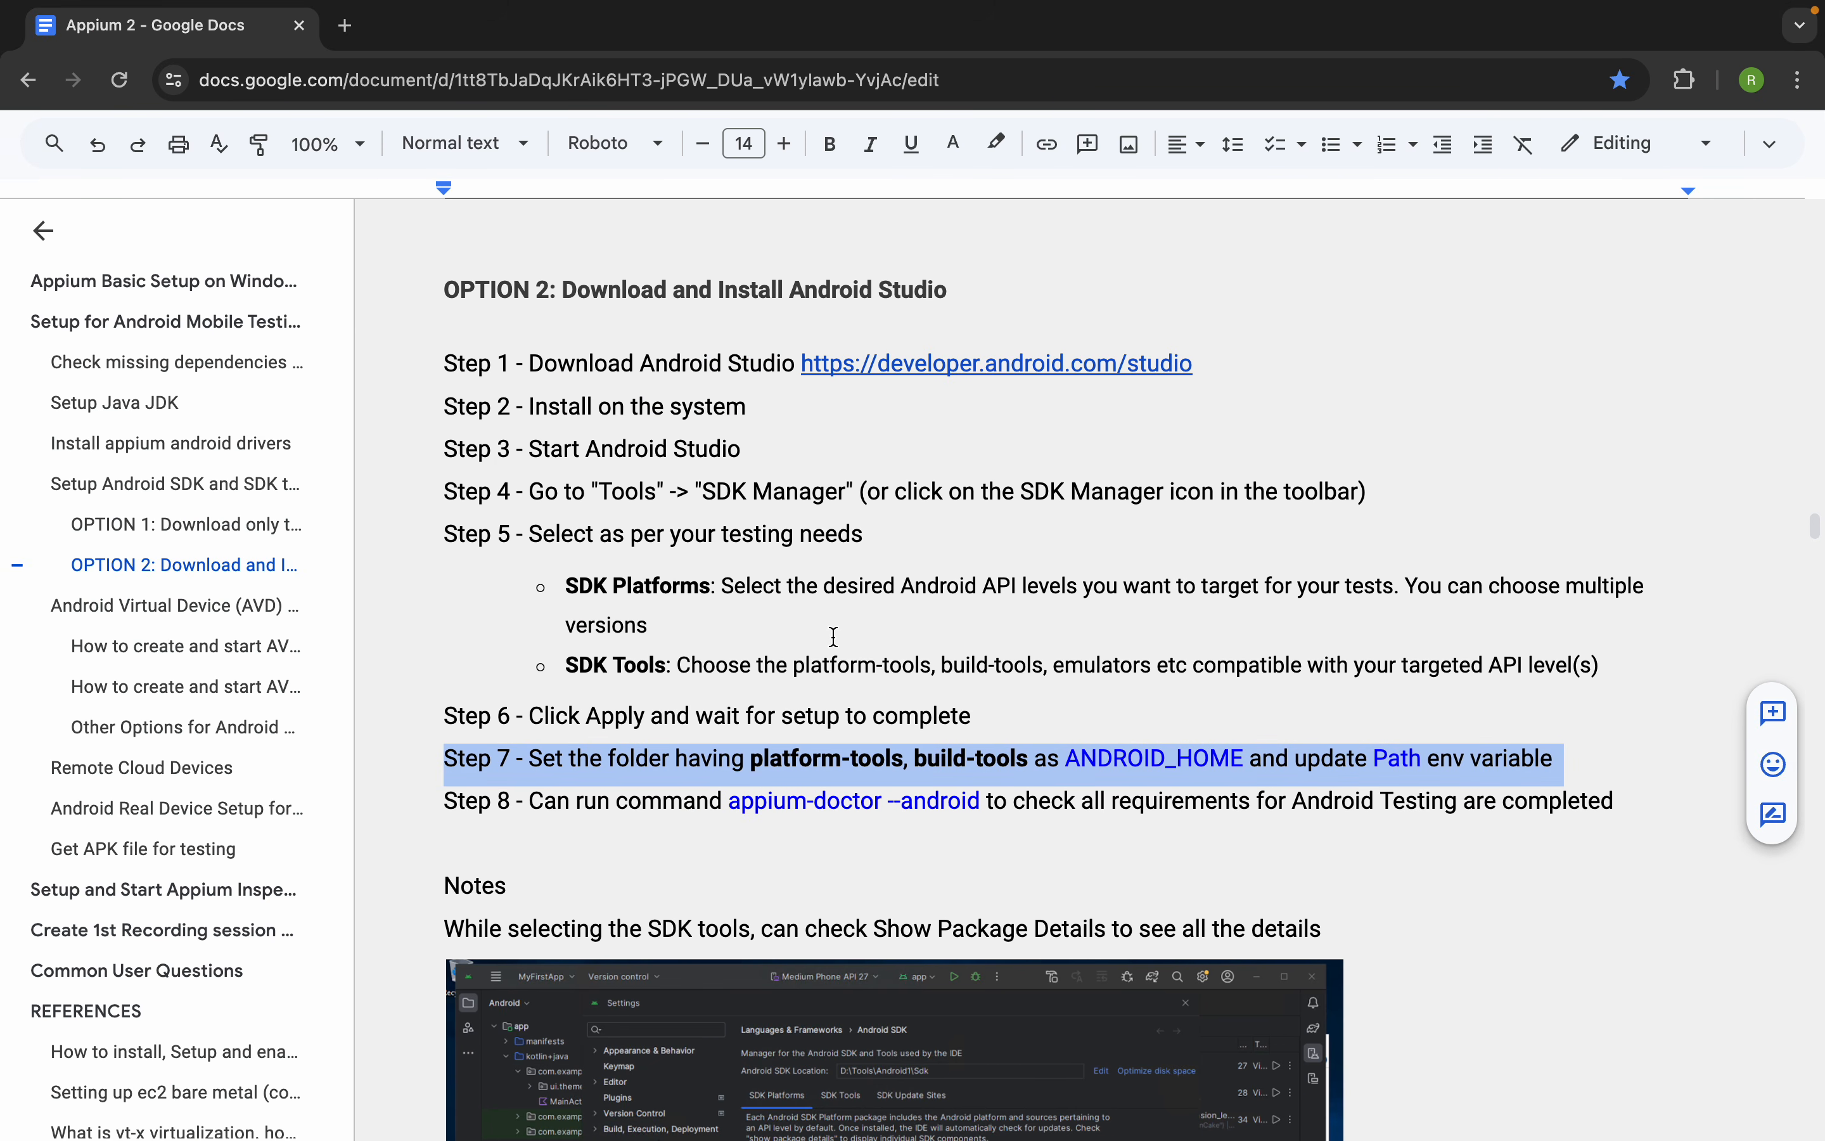
key("ctrl+Right")
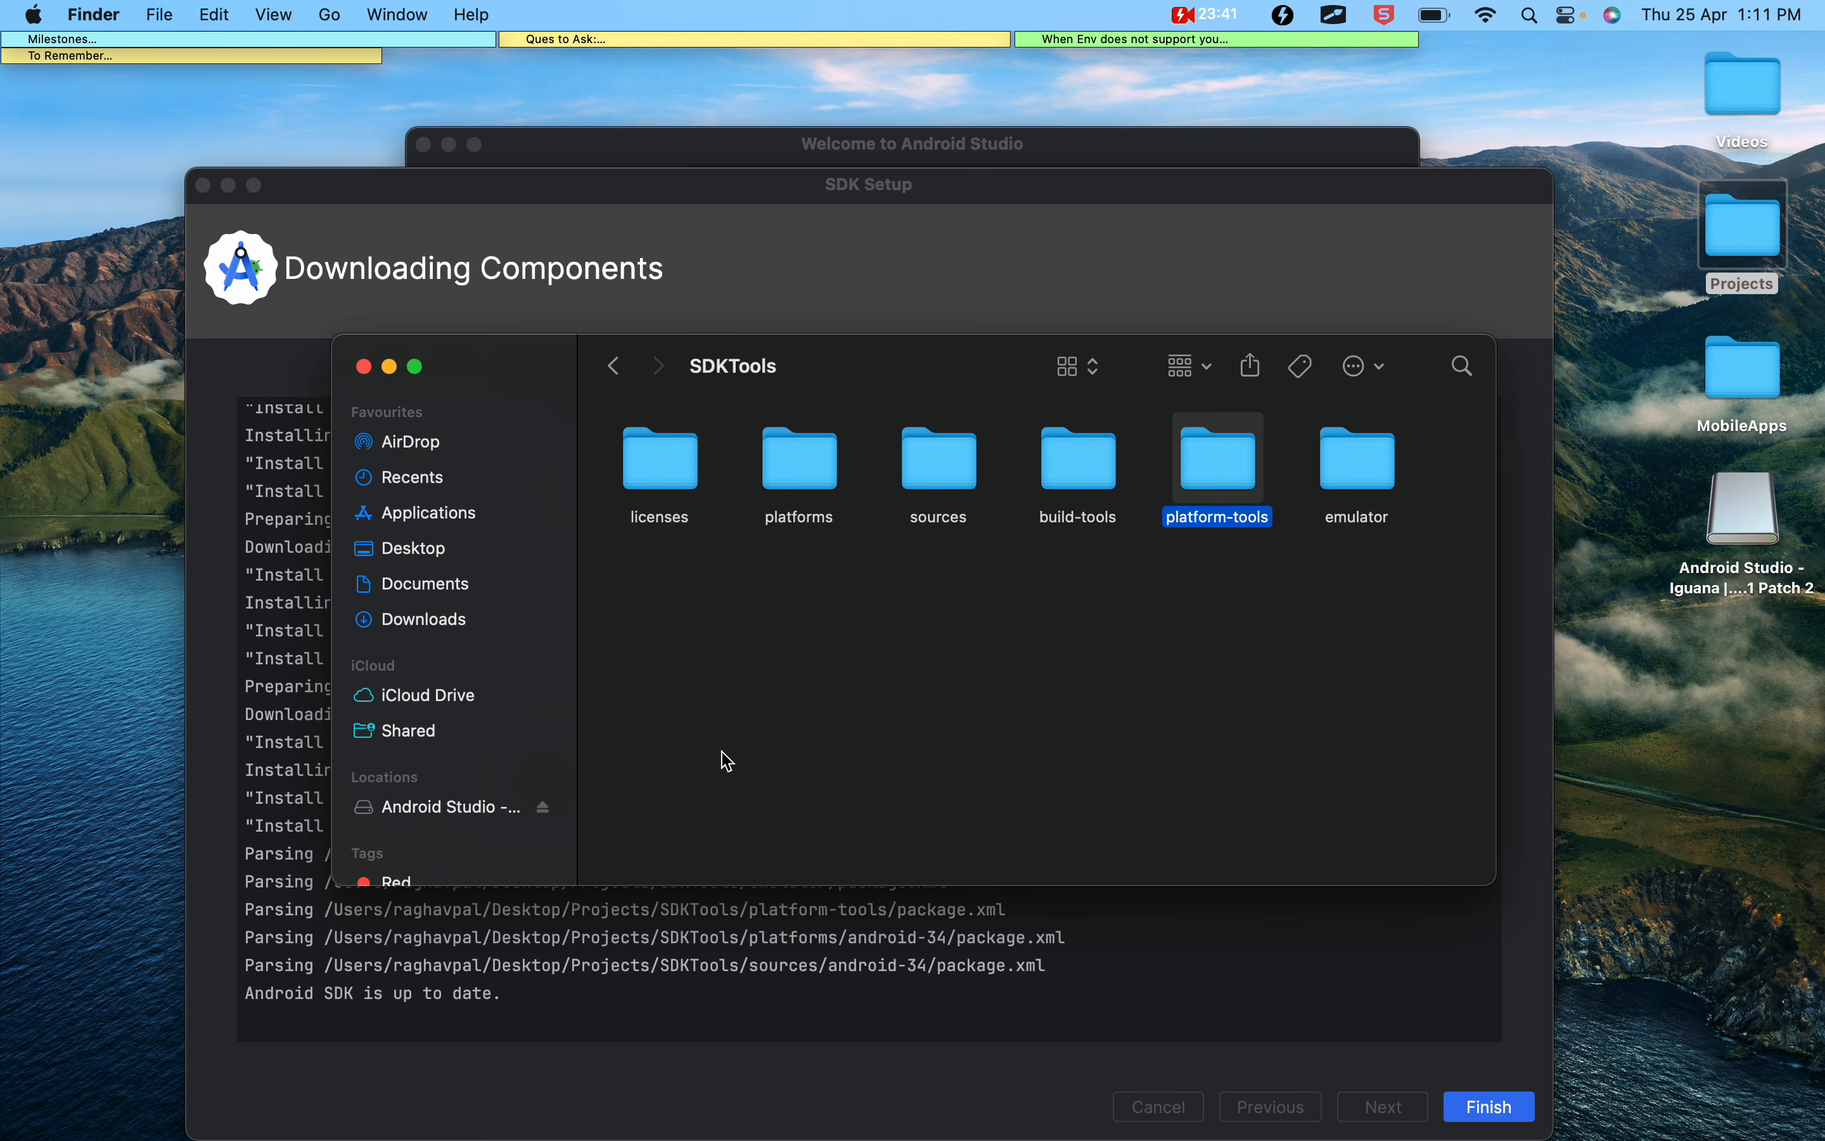
left_click(198, 491)
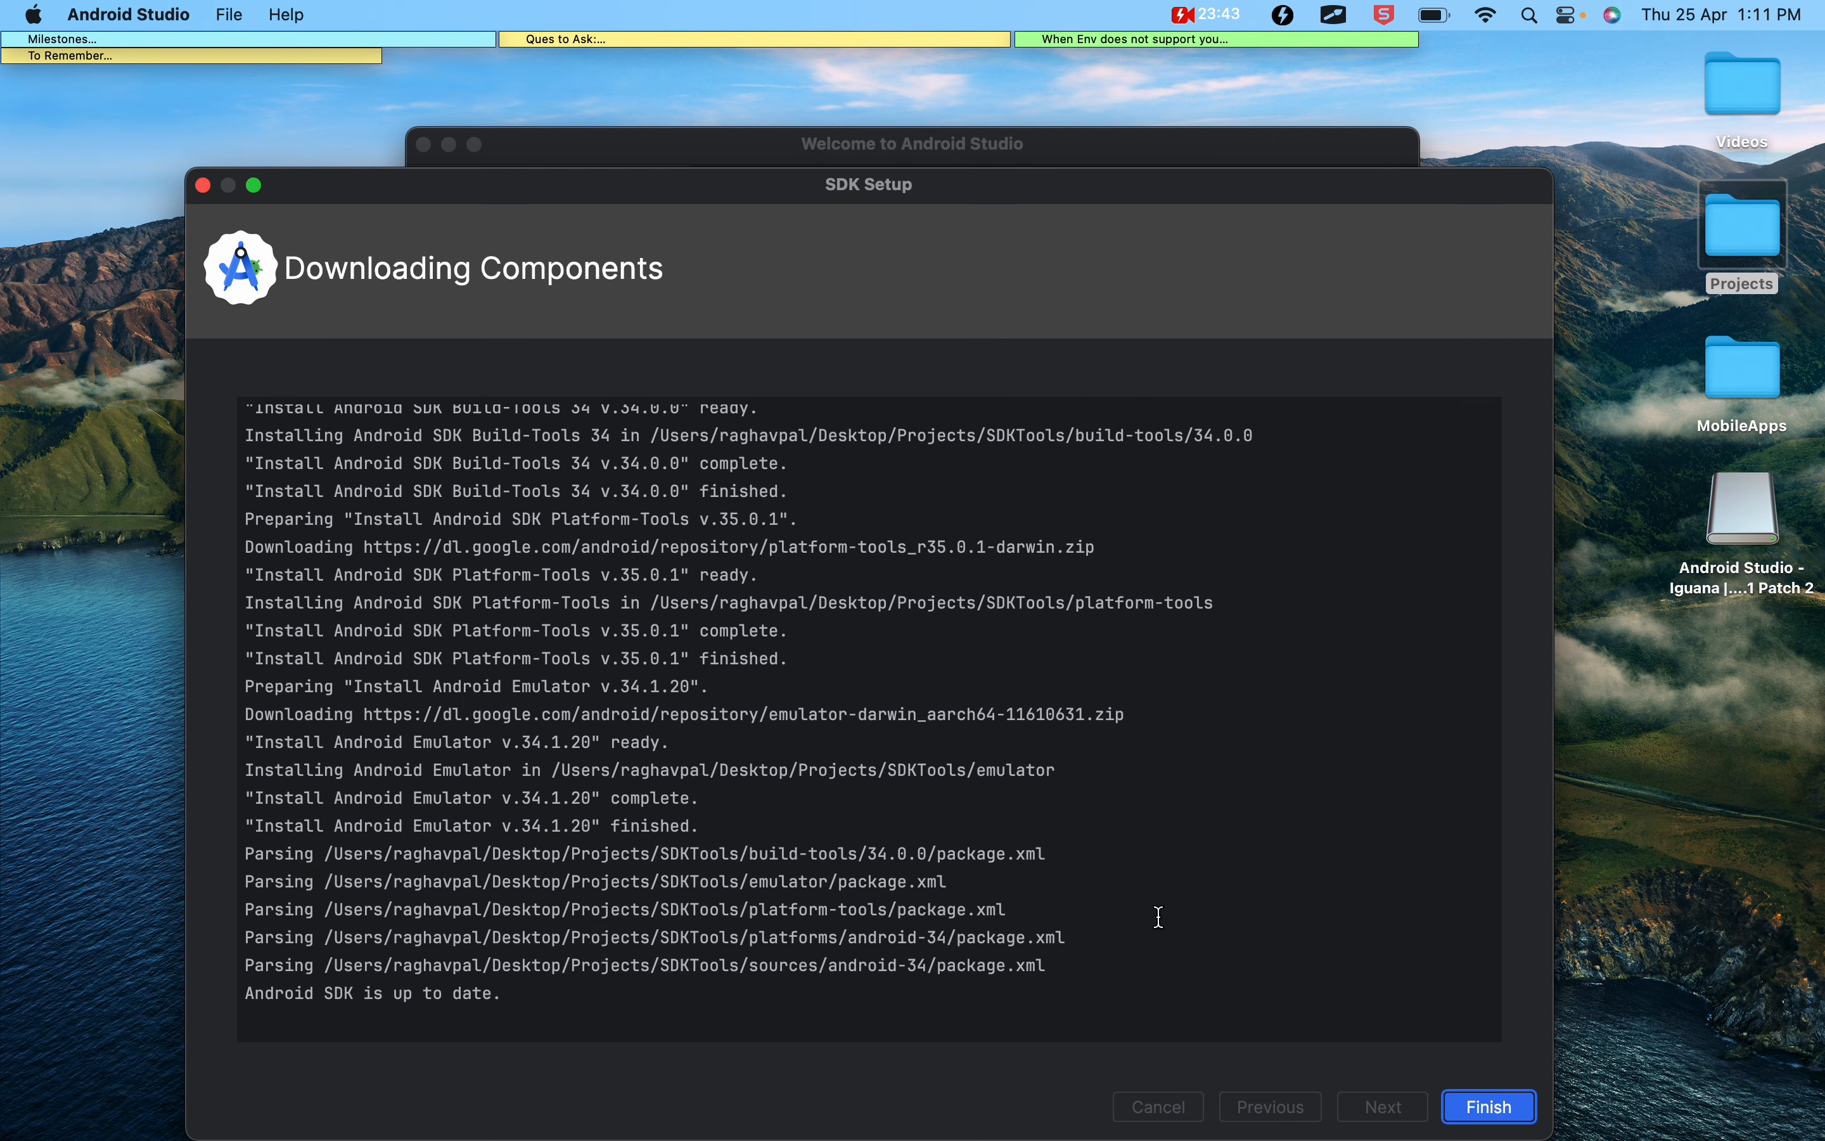
left_click(203, 186)
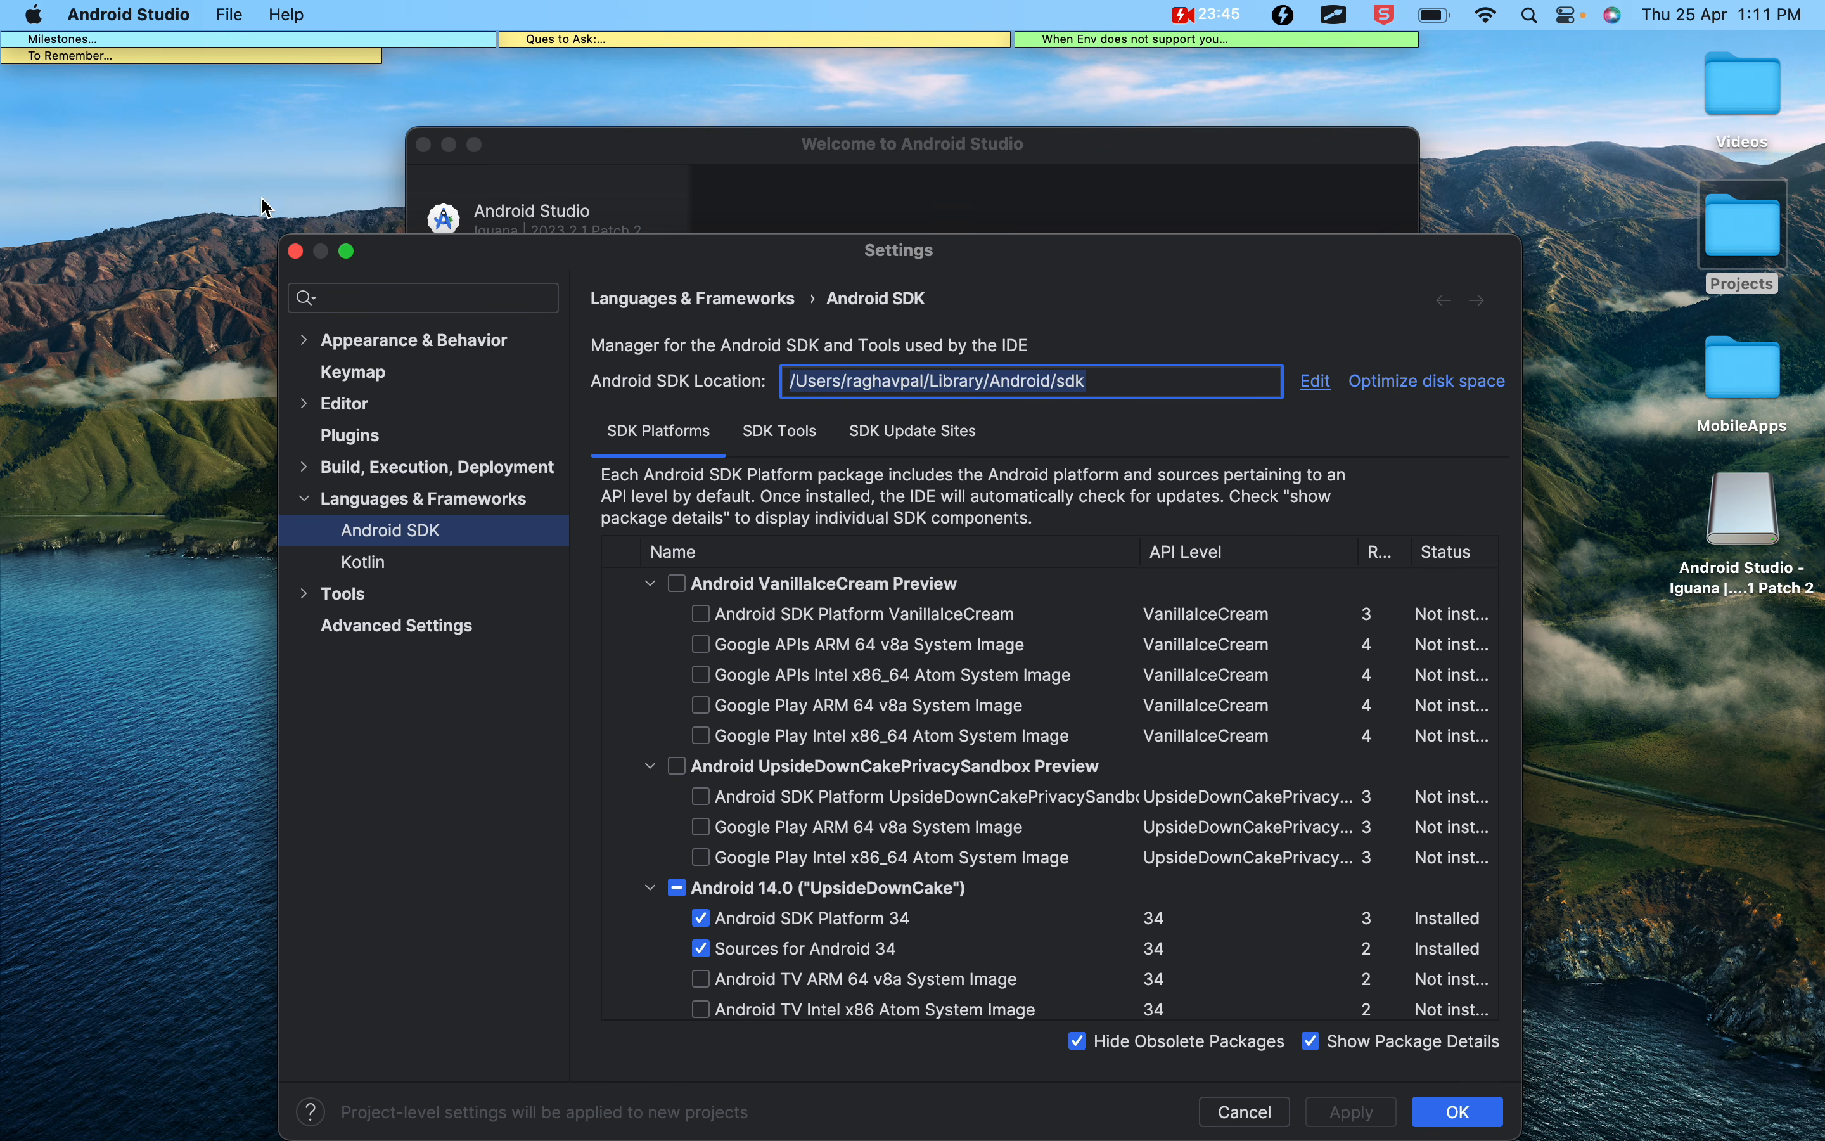
left_click(1245, 1111)
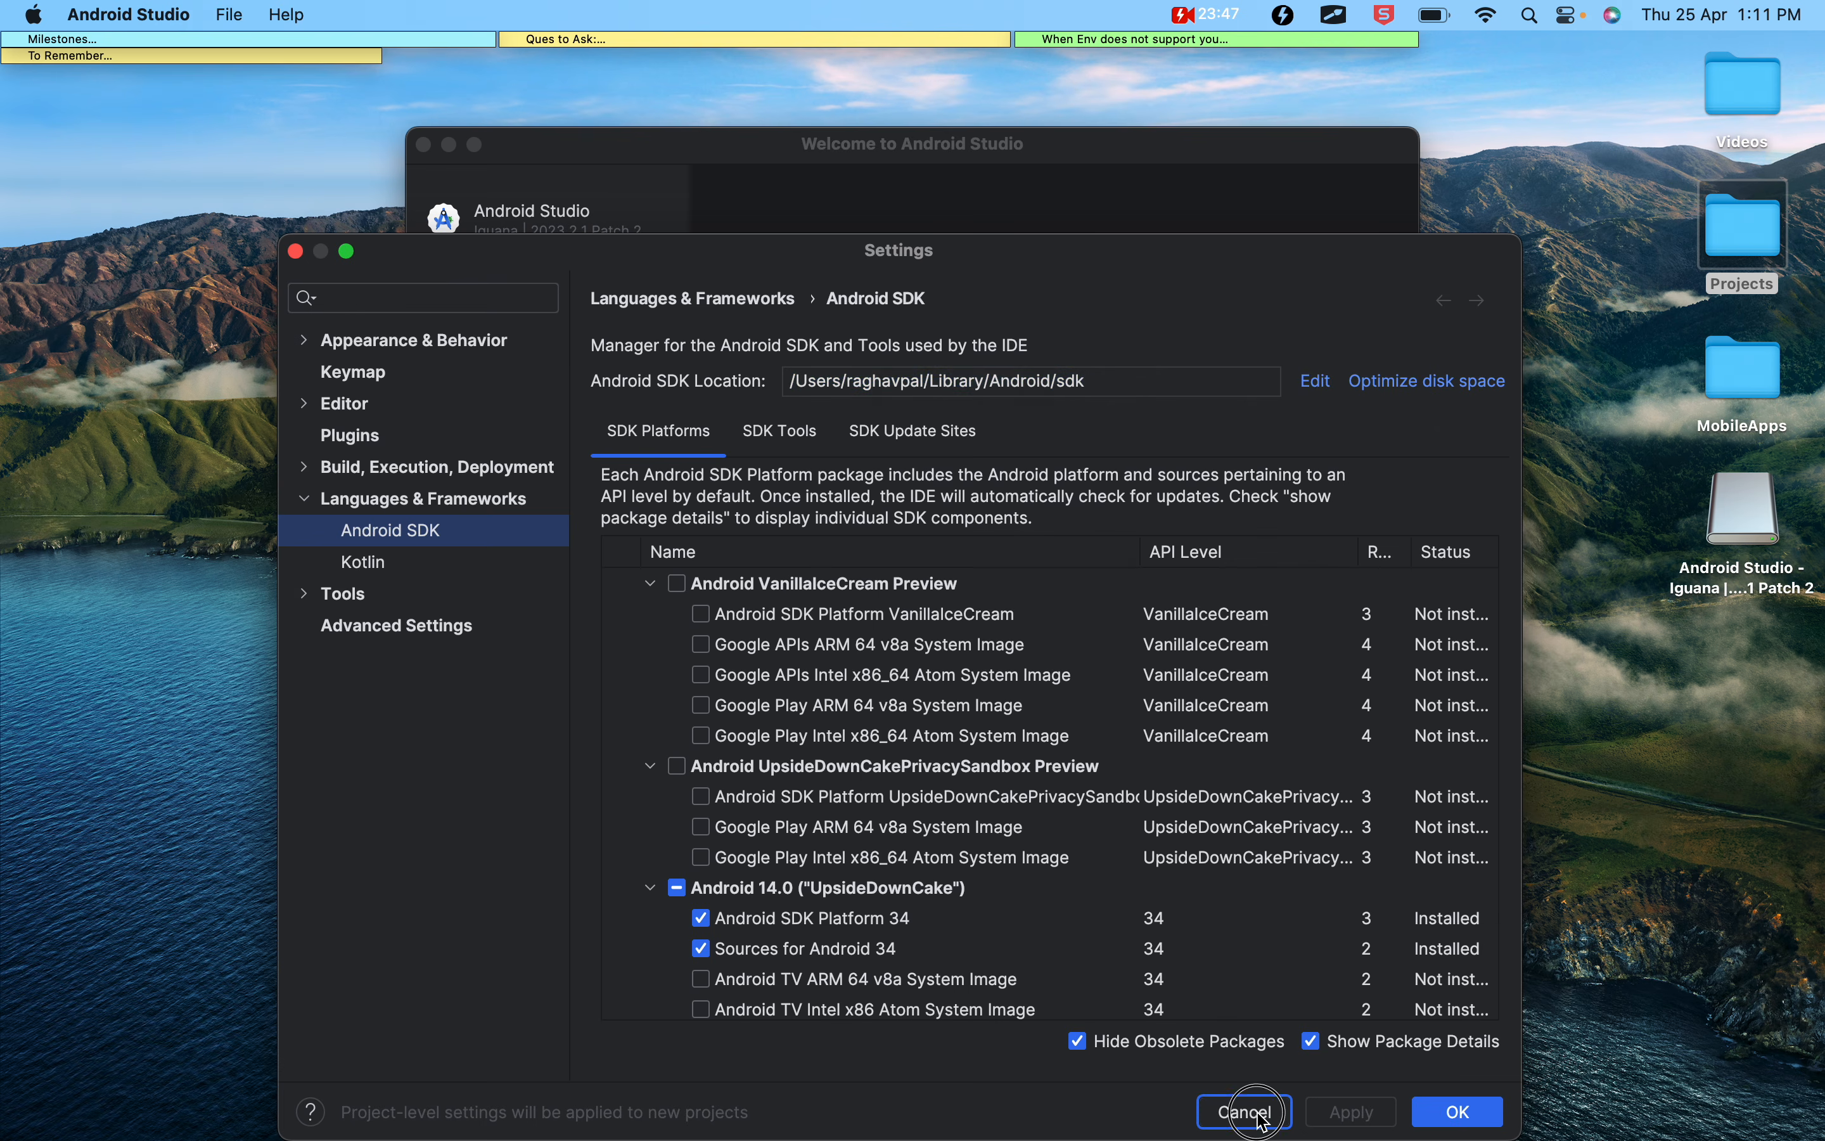
left_click(451, 147)
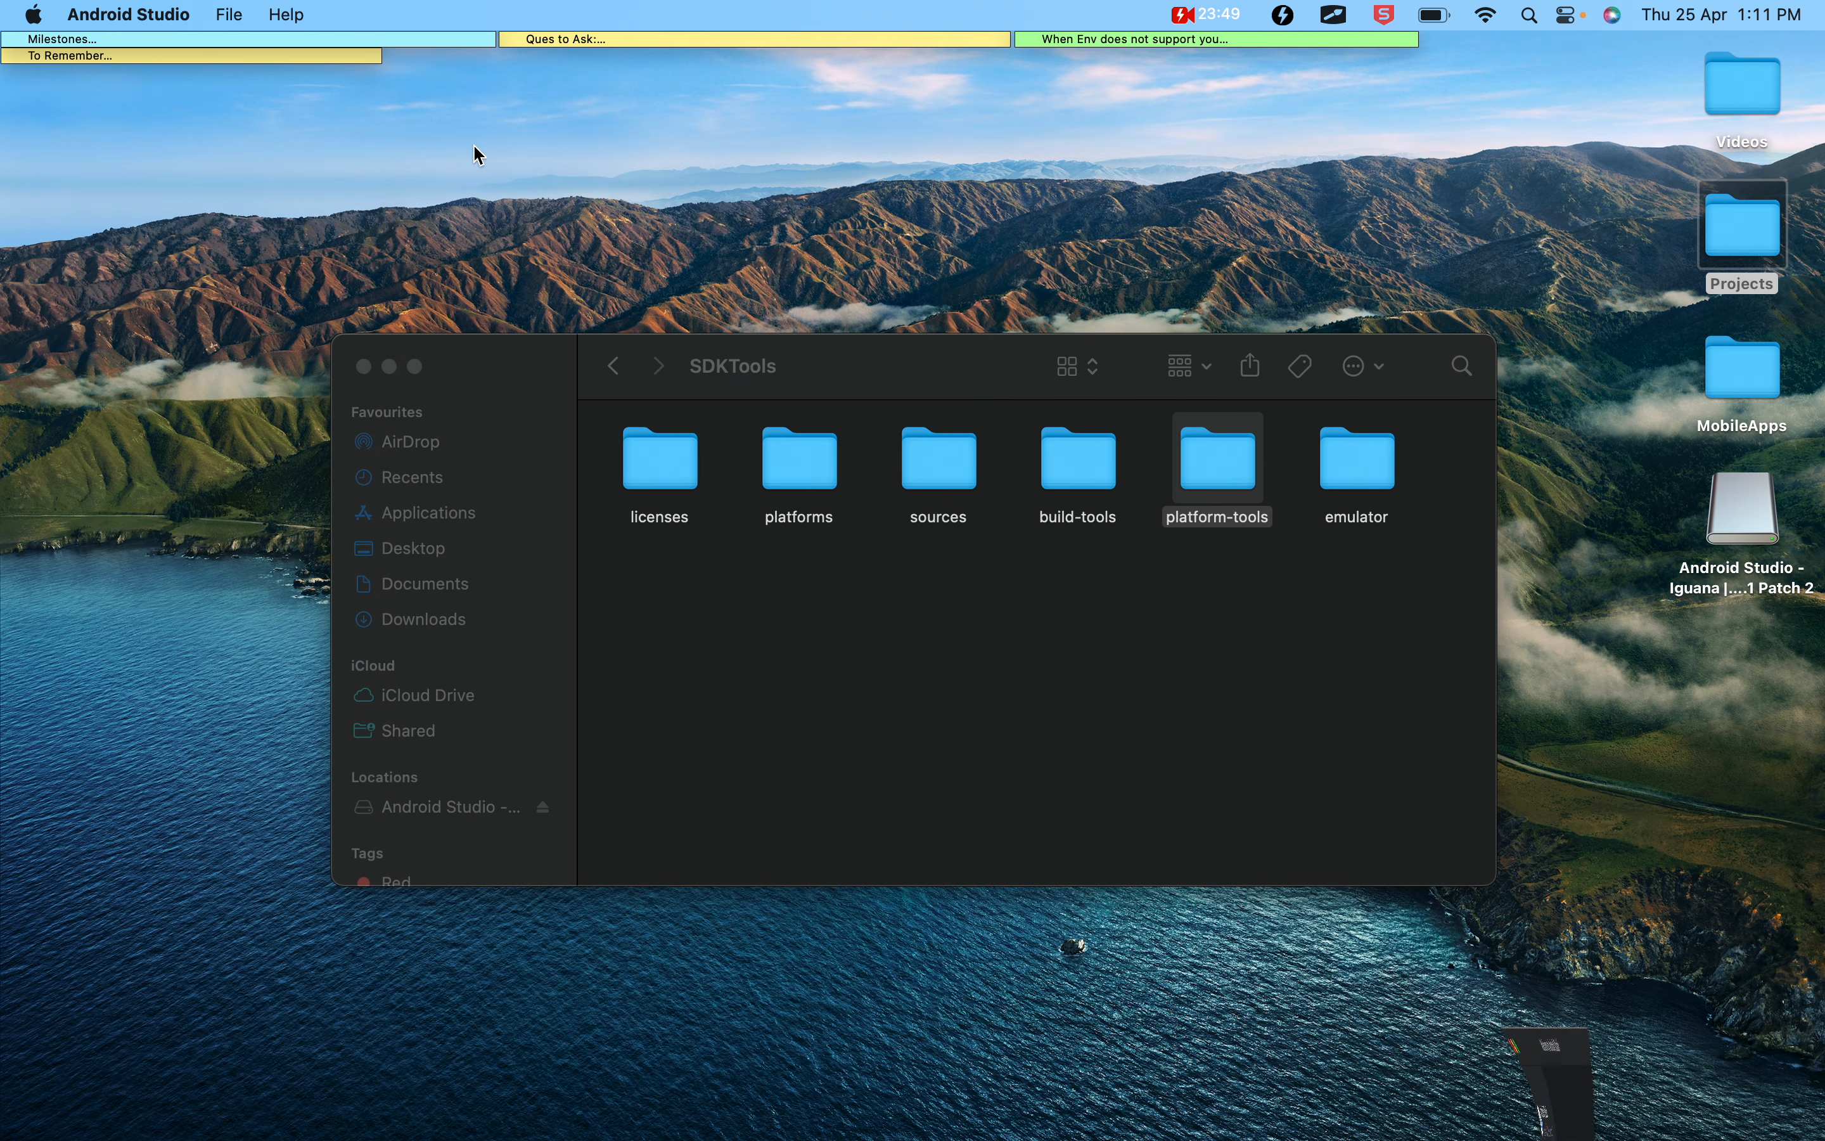
left_click_drag(785, 369, 750, 297)
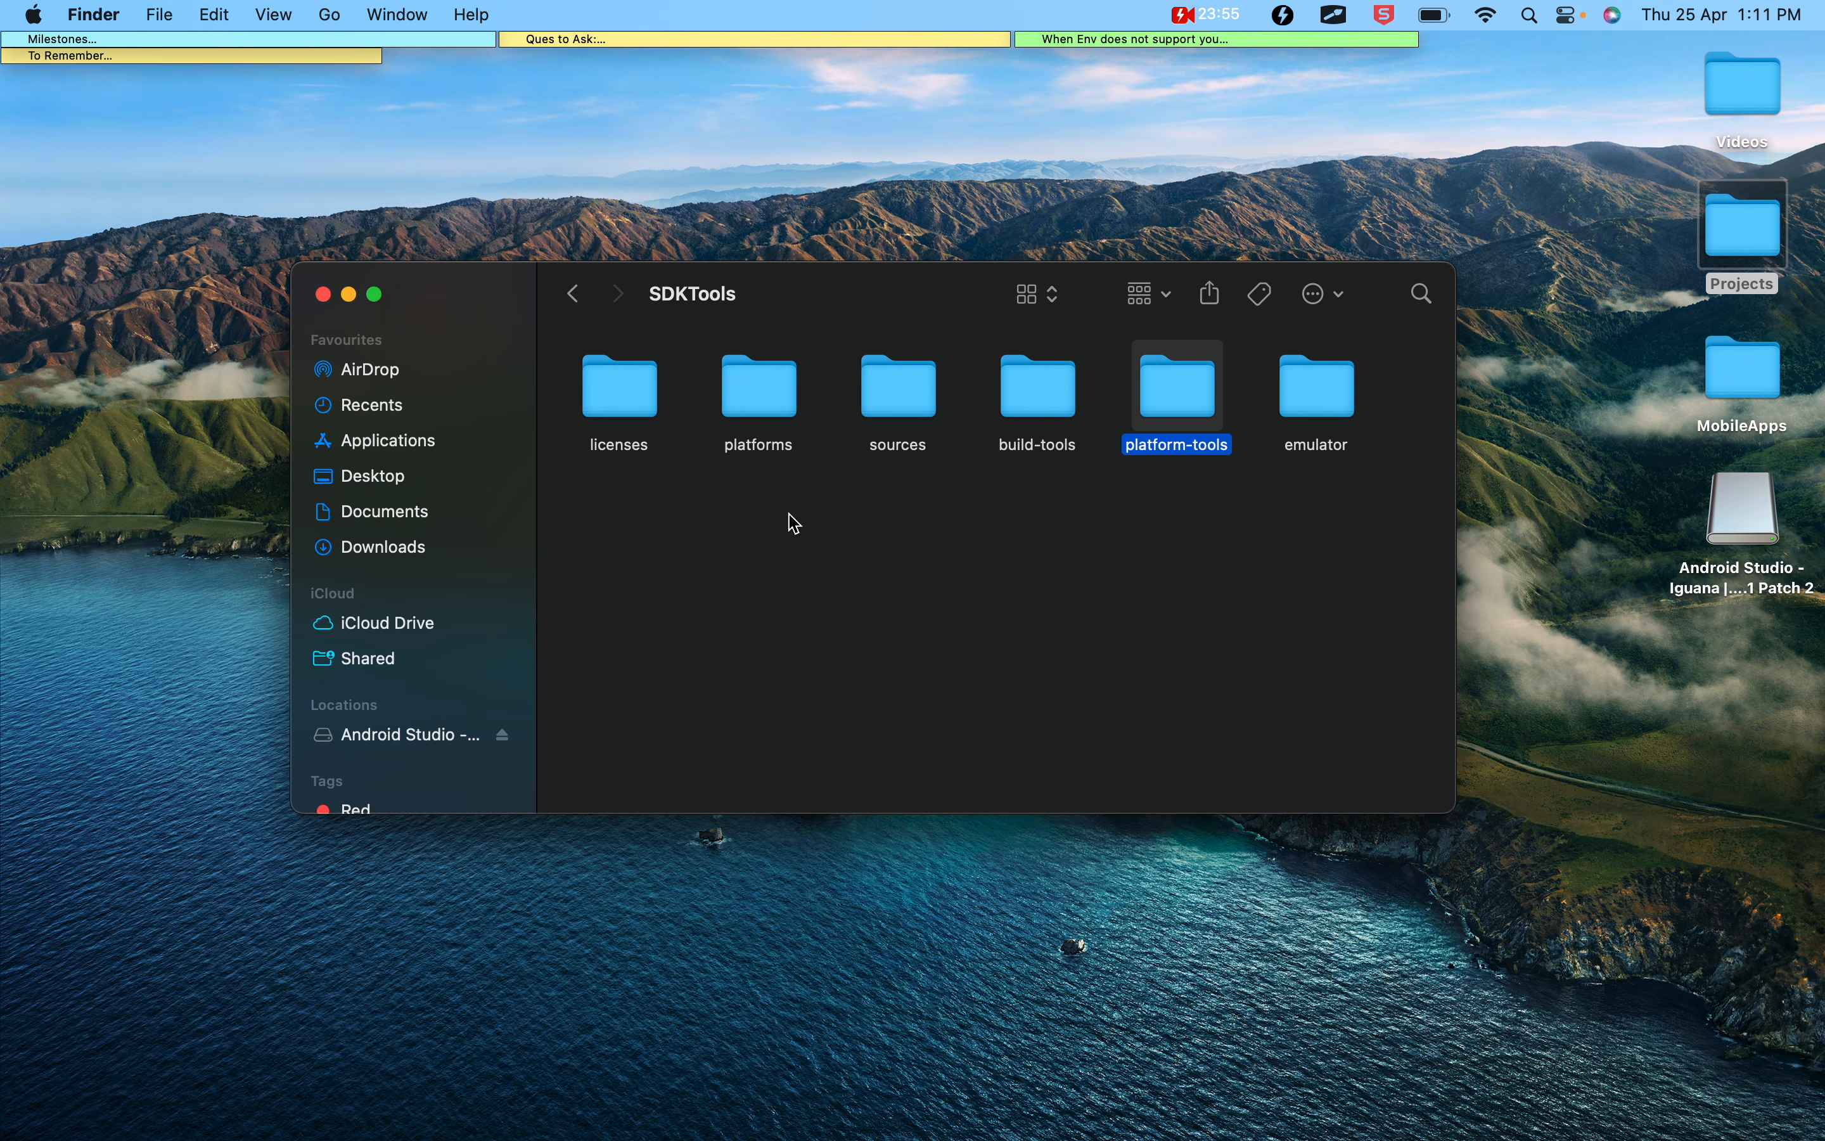
Open a Terminal window and use it to open the .zshrc file for editing
key("super+space")
type("terminal")
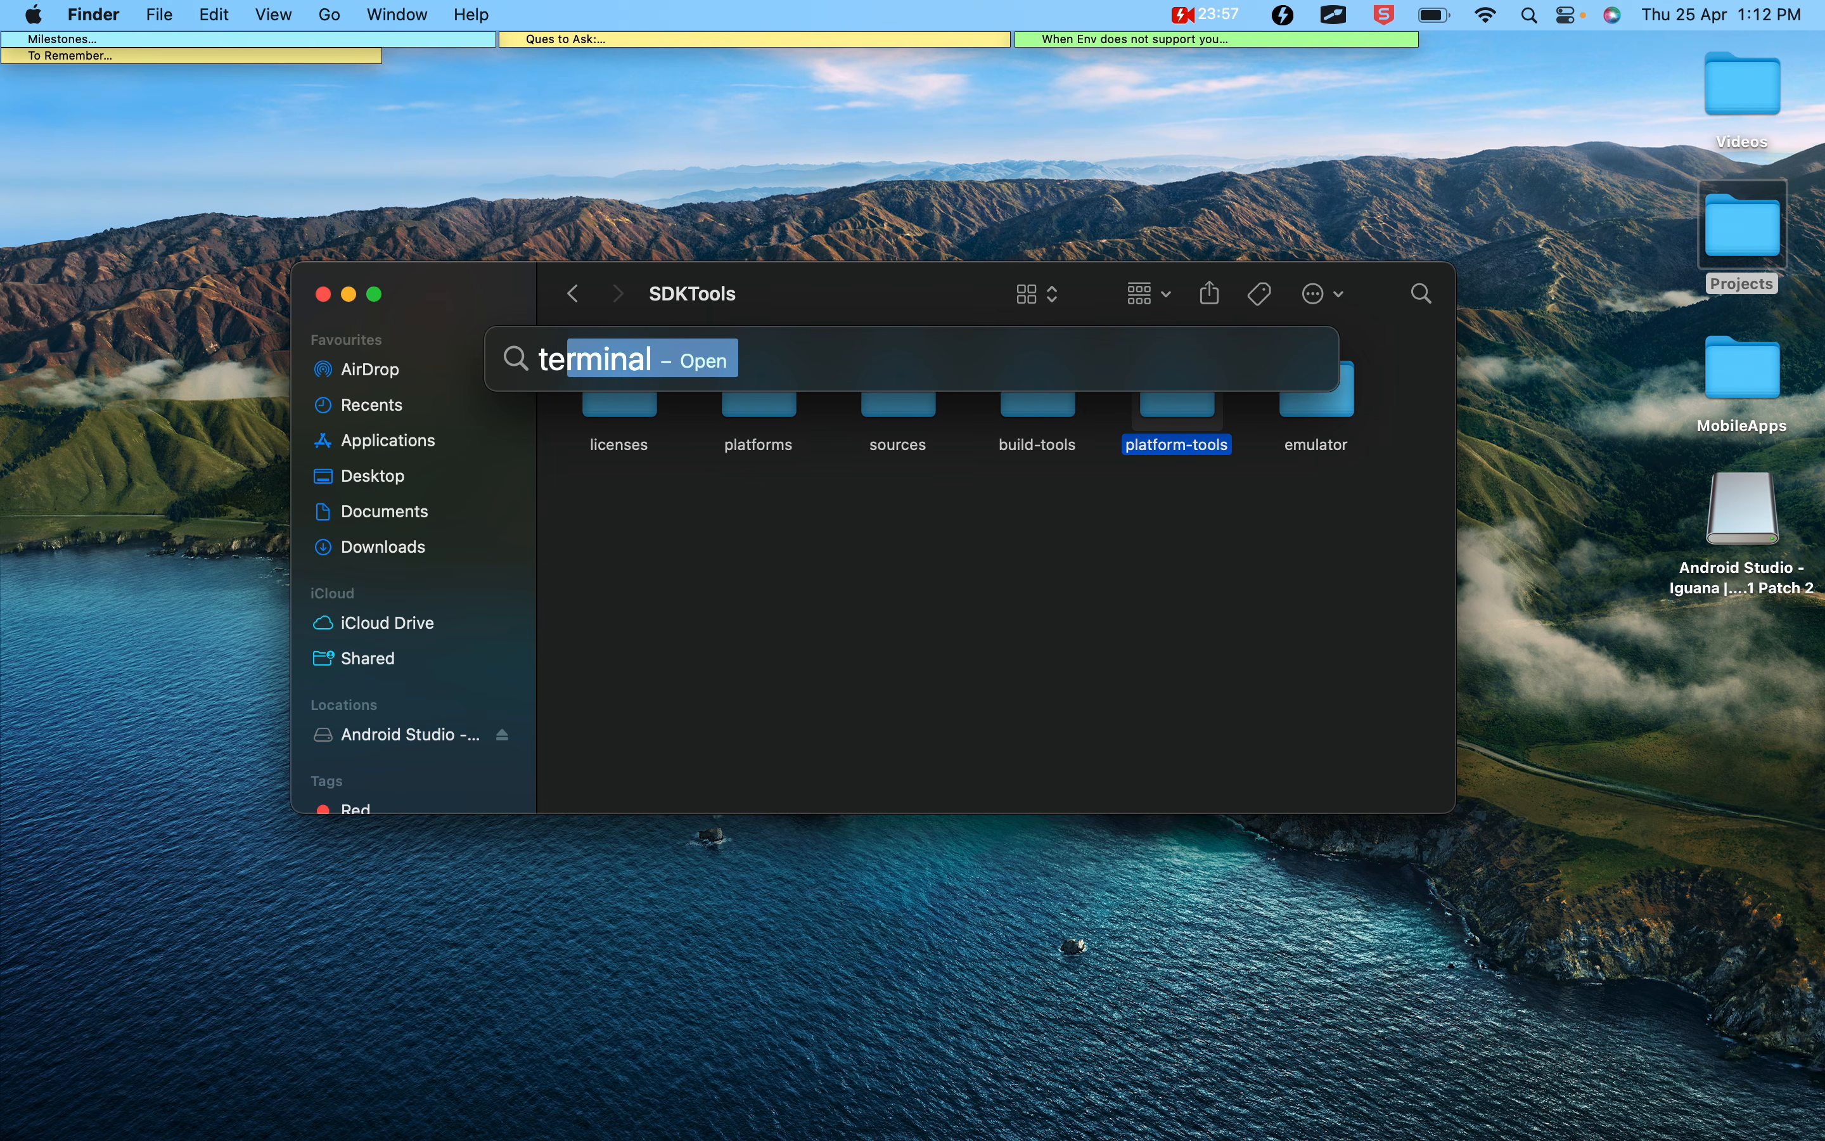
key("Return")
key("Return")
key("Return")
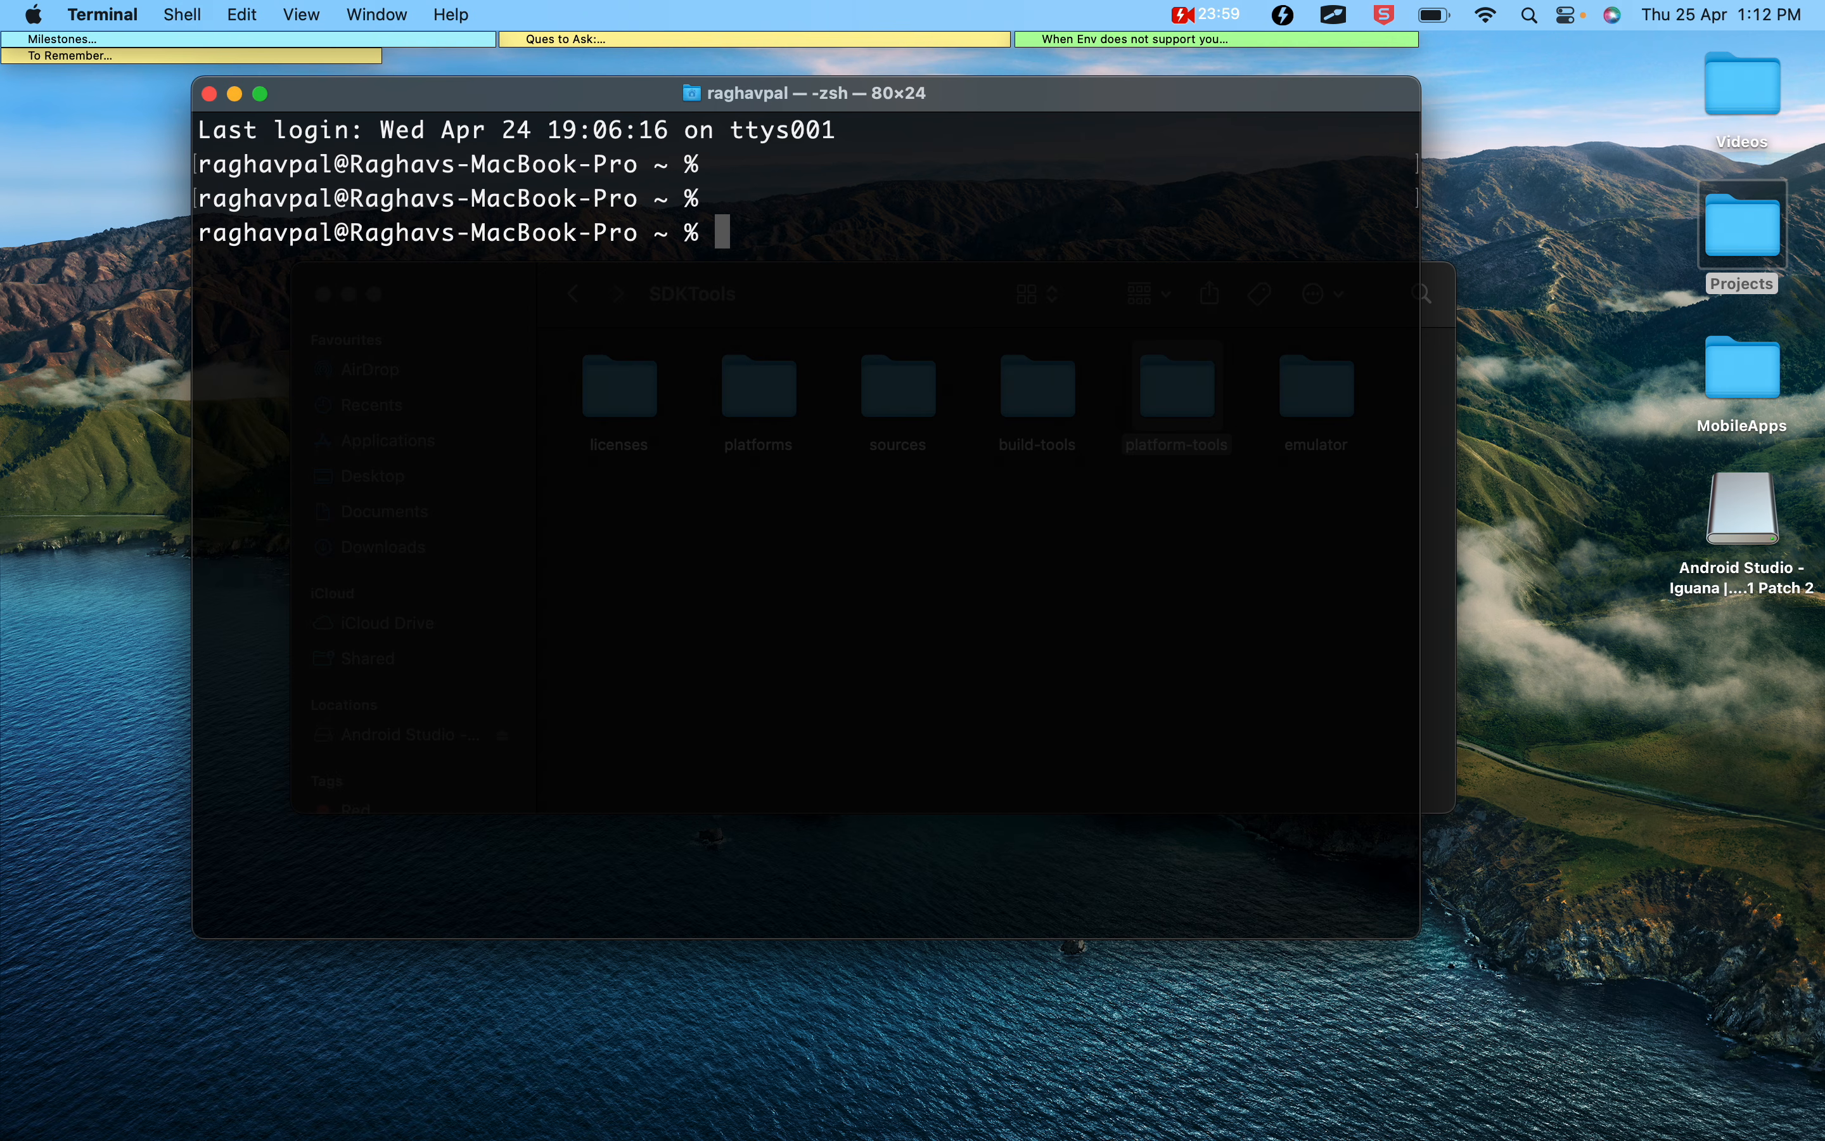
type("open .zshr")
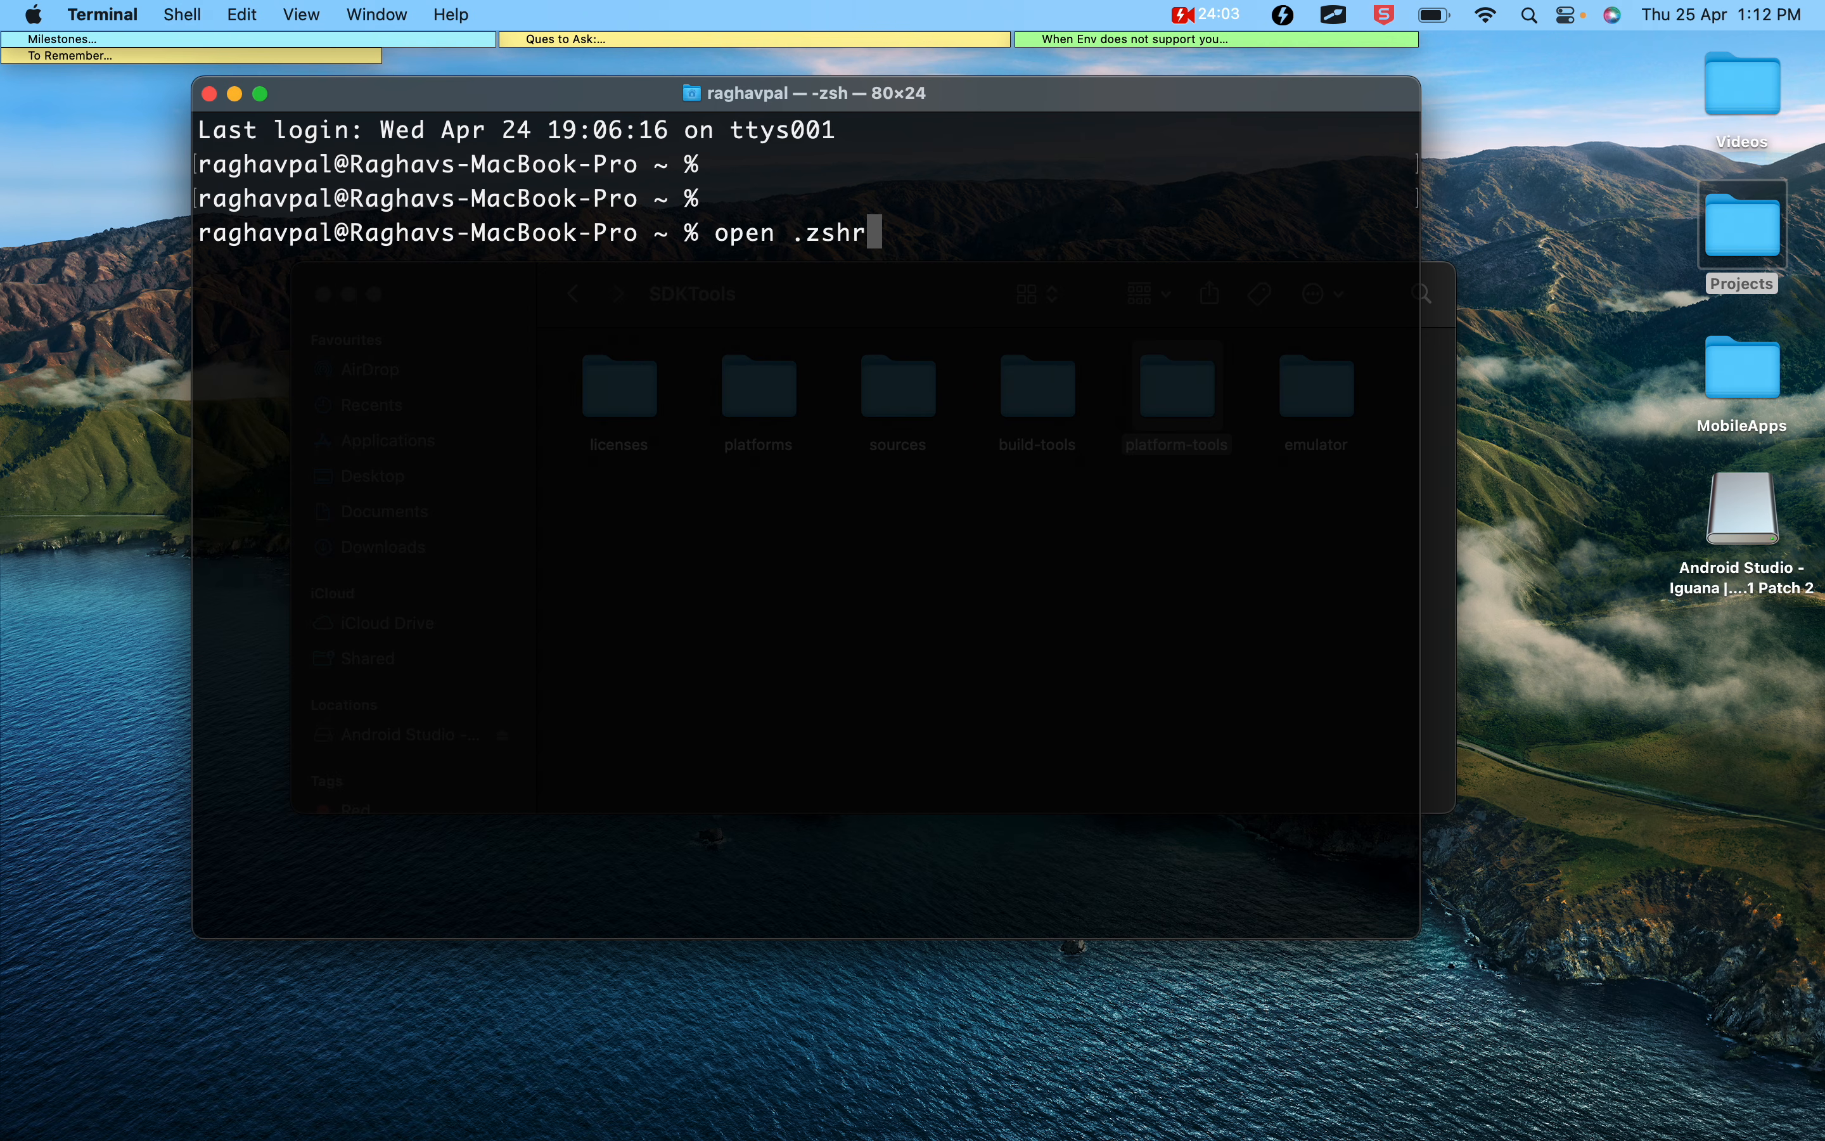
type("c")
key("Return")
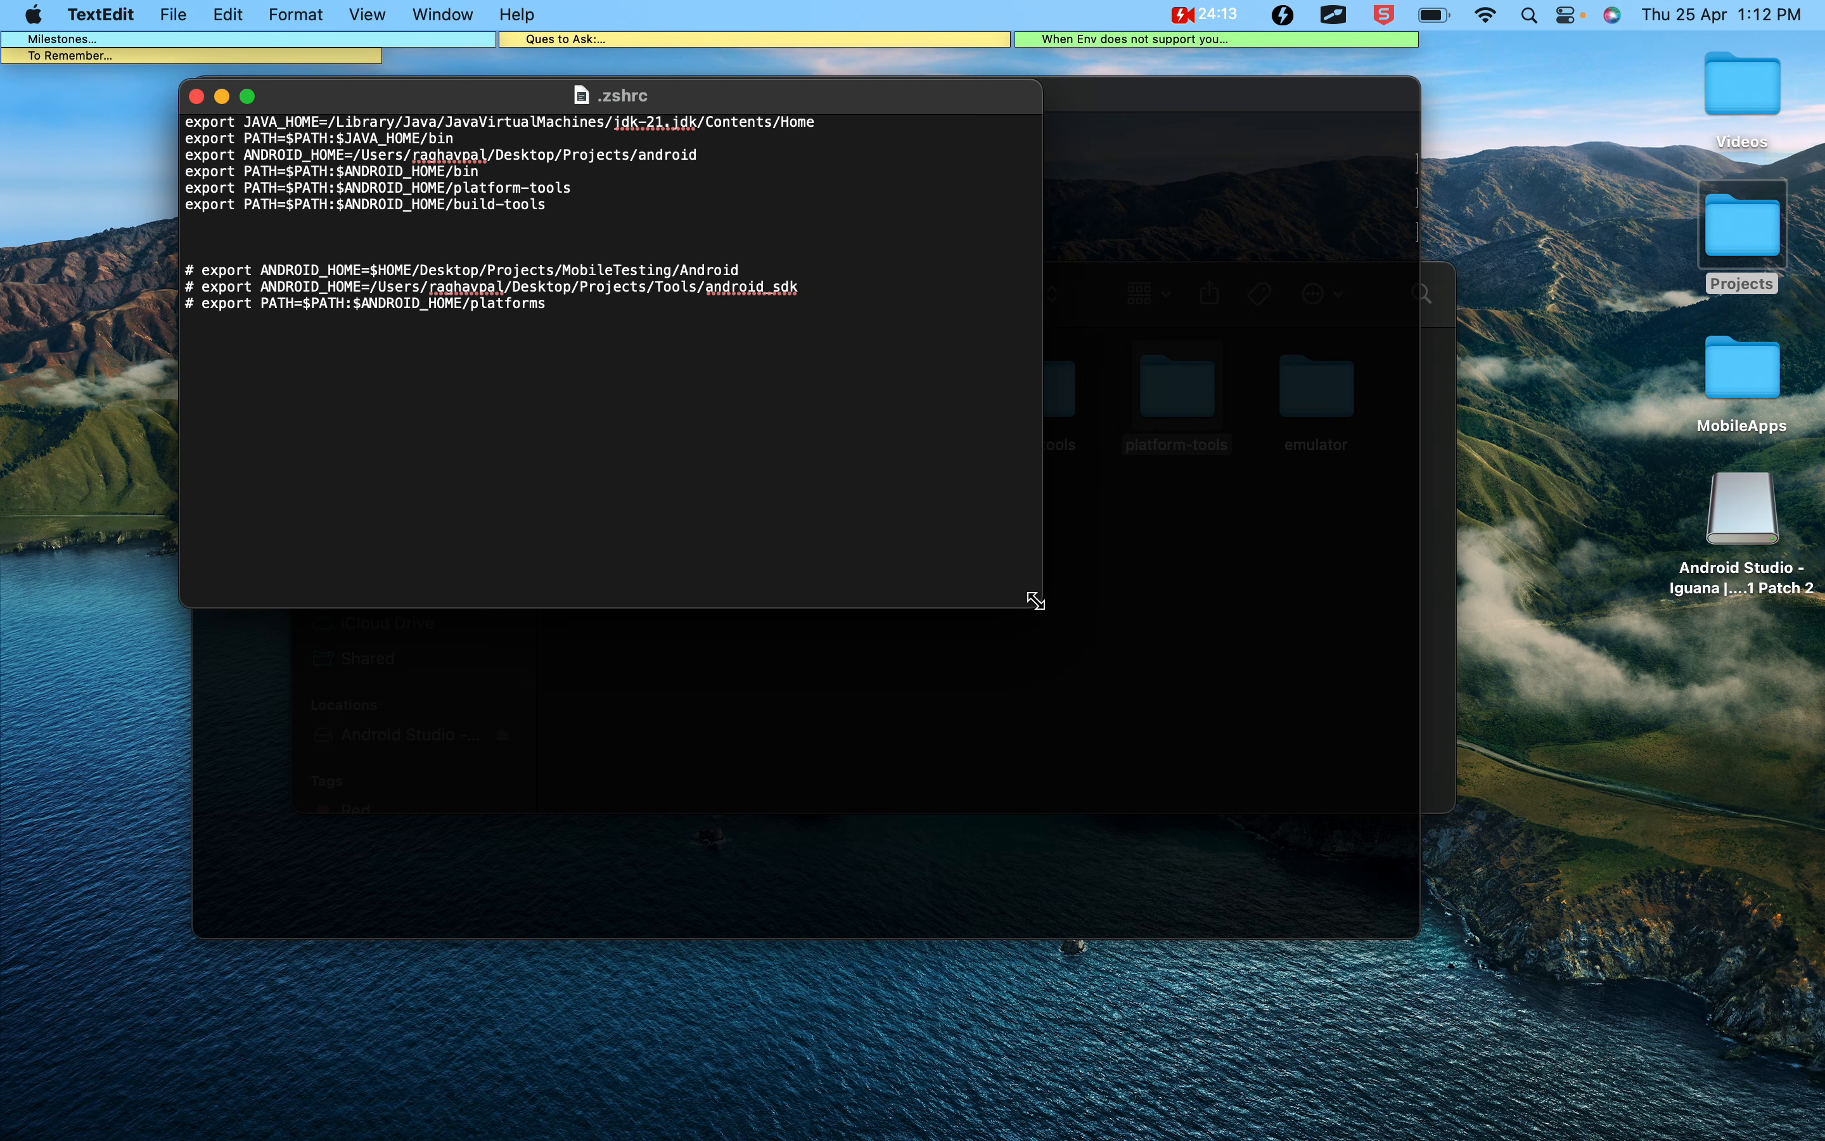
Widen the .zshrc window and enlarge its text so the export lines are easier to read
left_click_drag(1086, 597, 1239, 639)
scroll(348, 211, "up", 5)
scroll(349, 211, "left", 3)
scroll(348, 210, "up", 3)
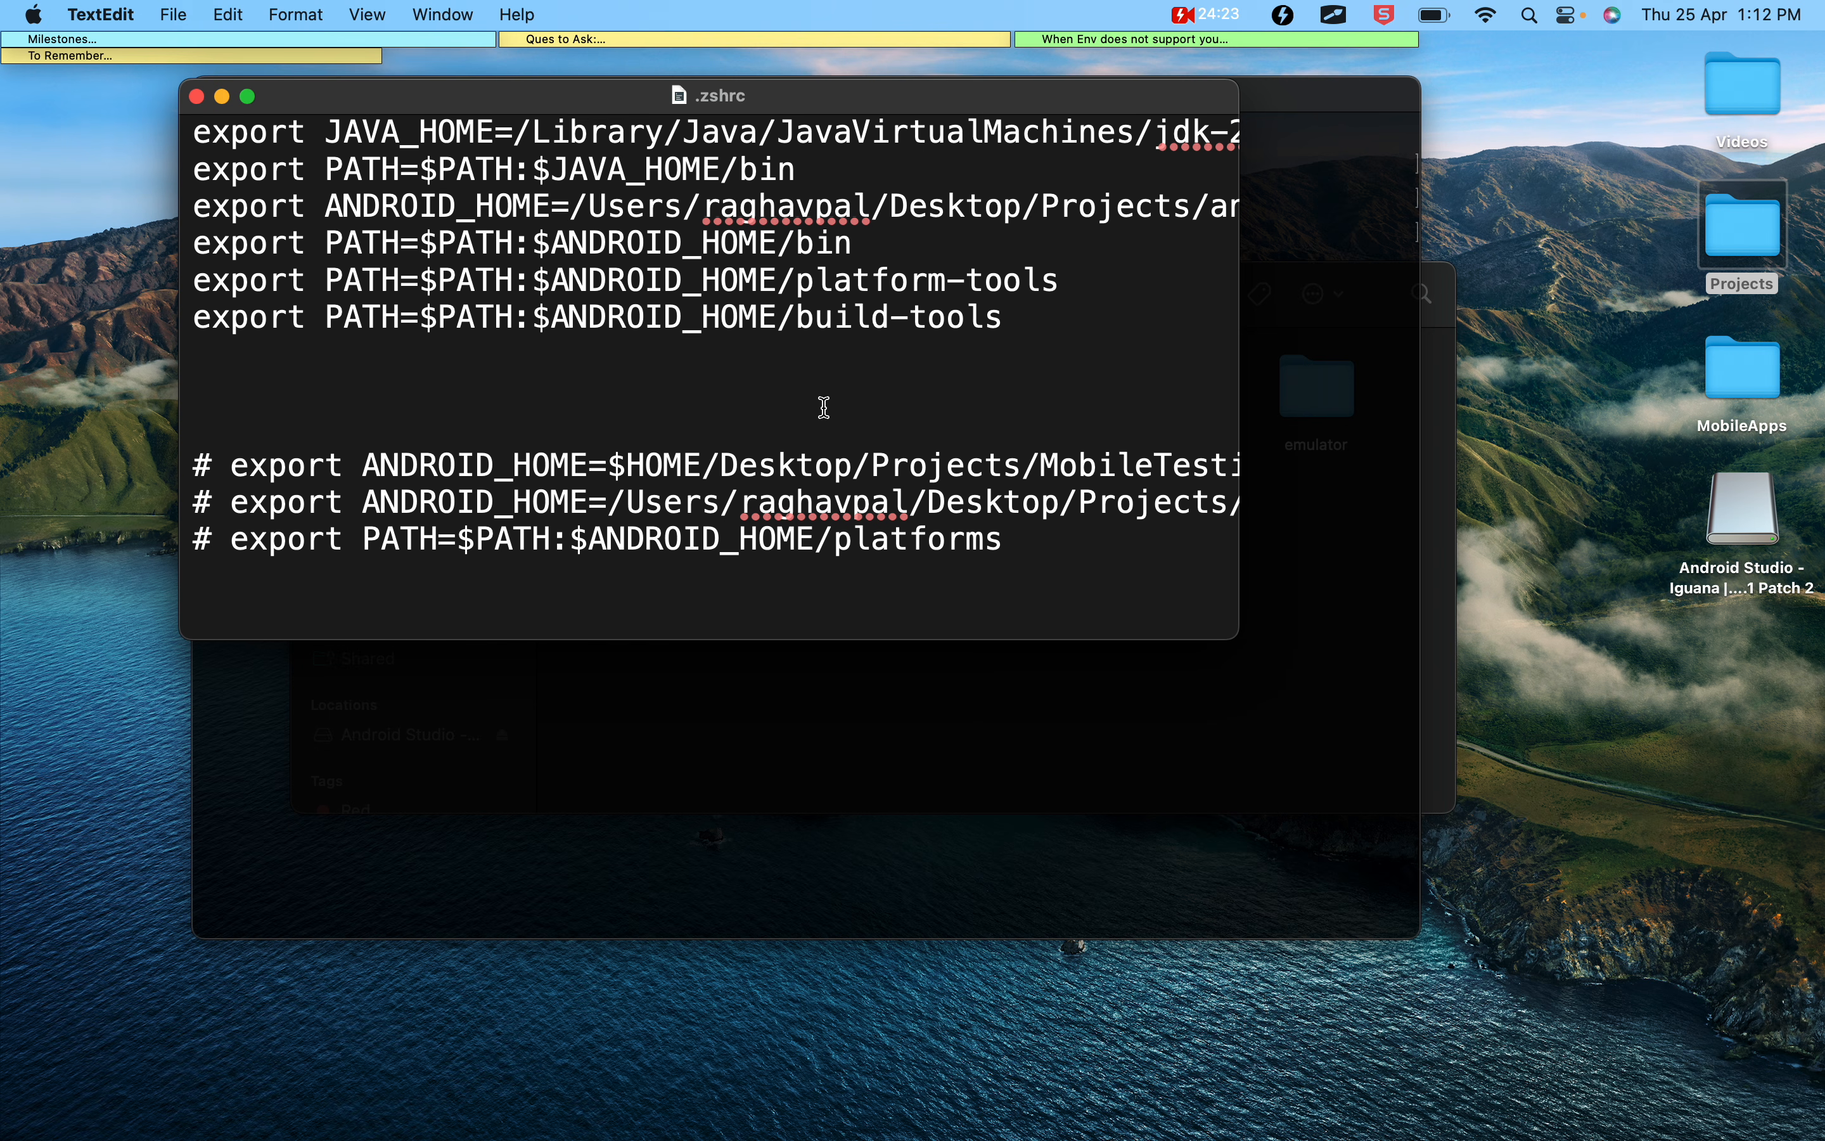
Open the SDKTools folder inside Projects and copy its location path from the info of the licenses folder
key("ctrl+Up")
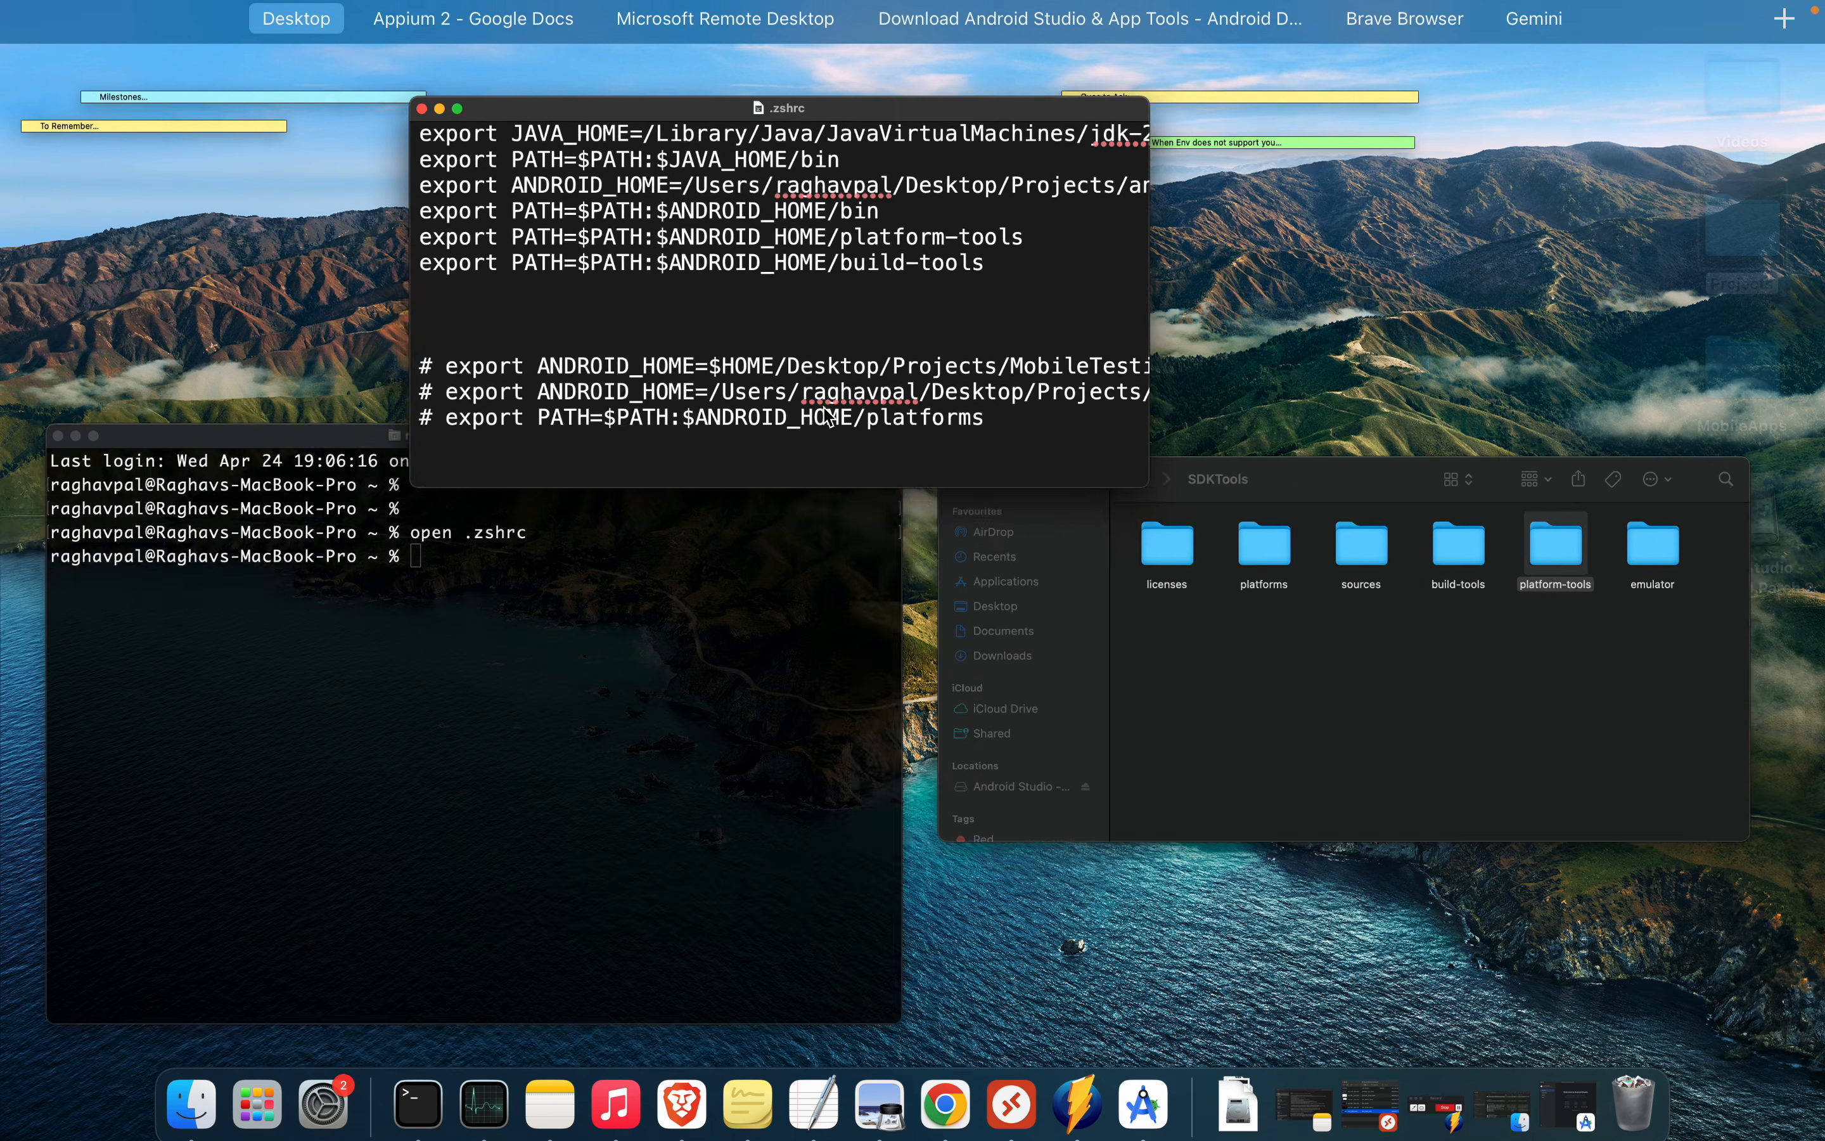
key("ctrl+Up")
double_click(1746, 266)
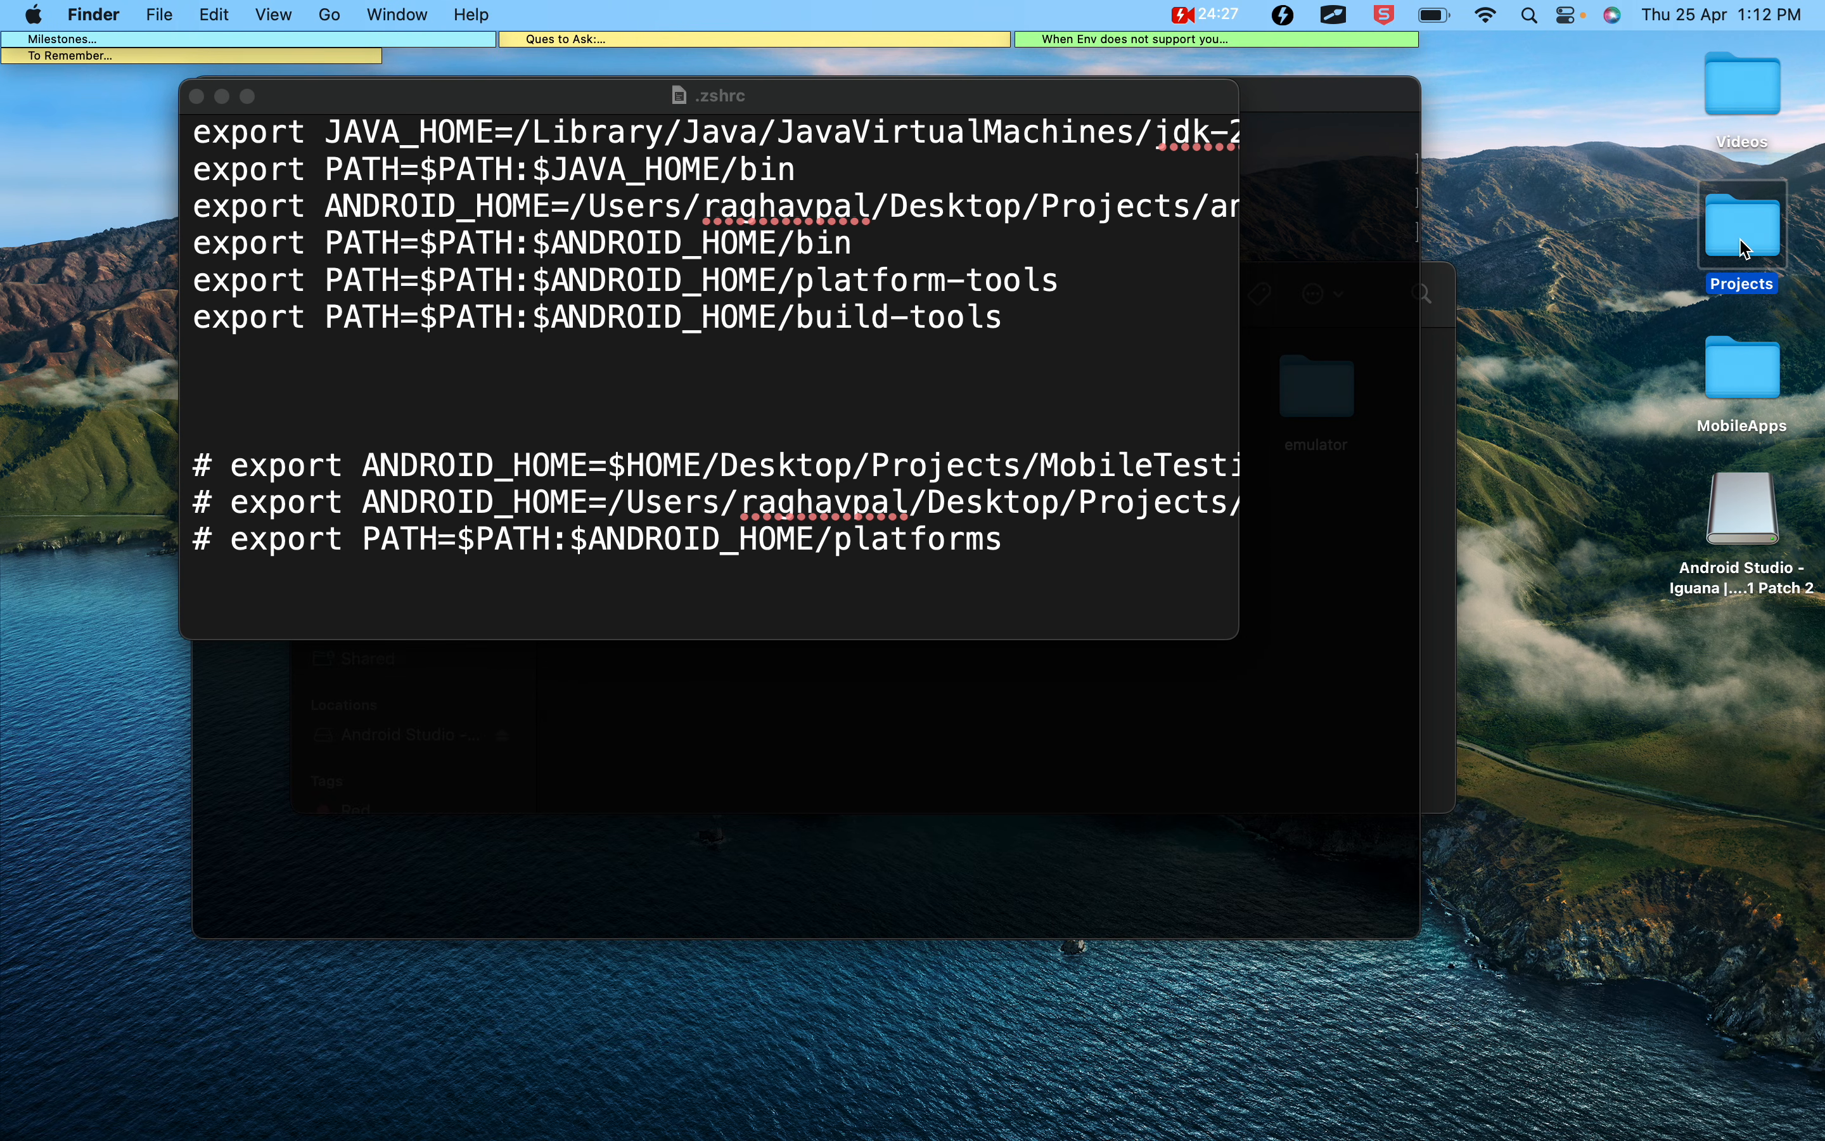
double_click(1359, 595)
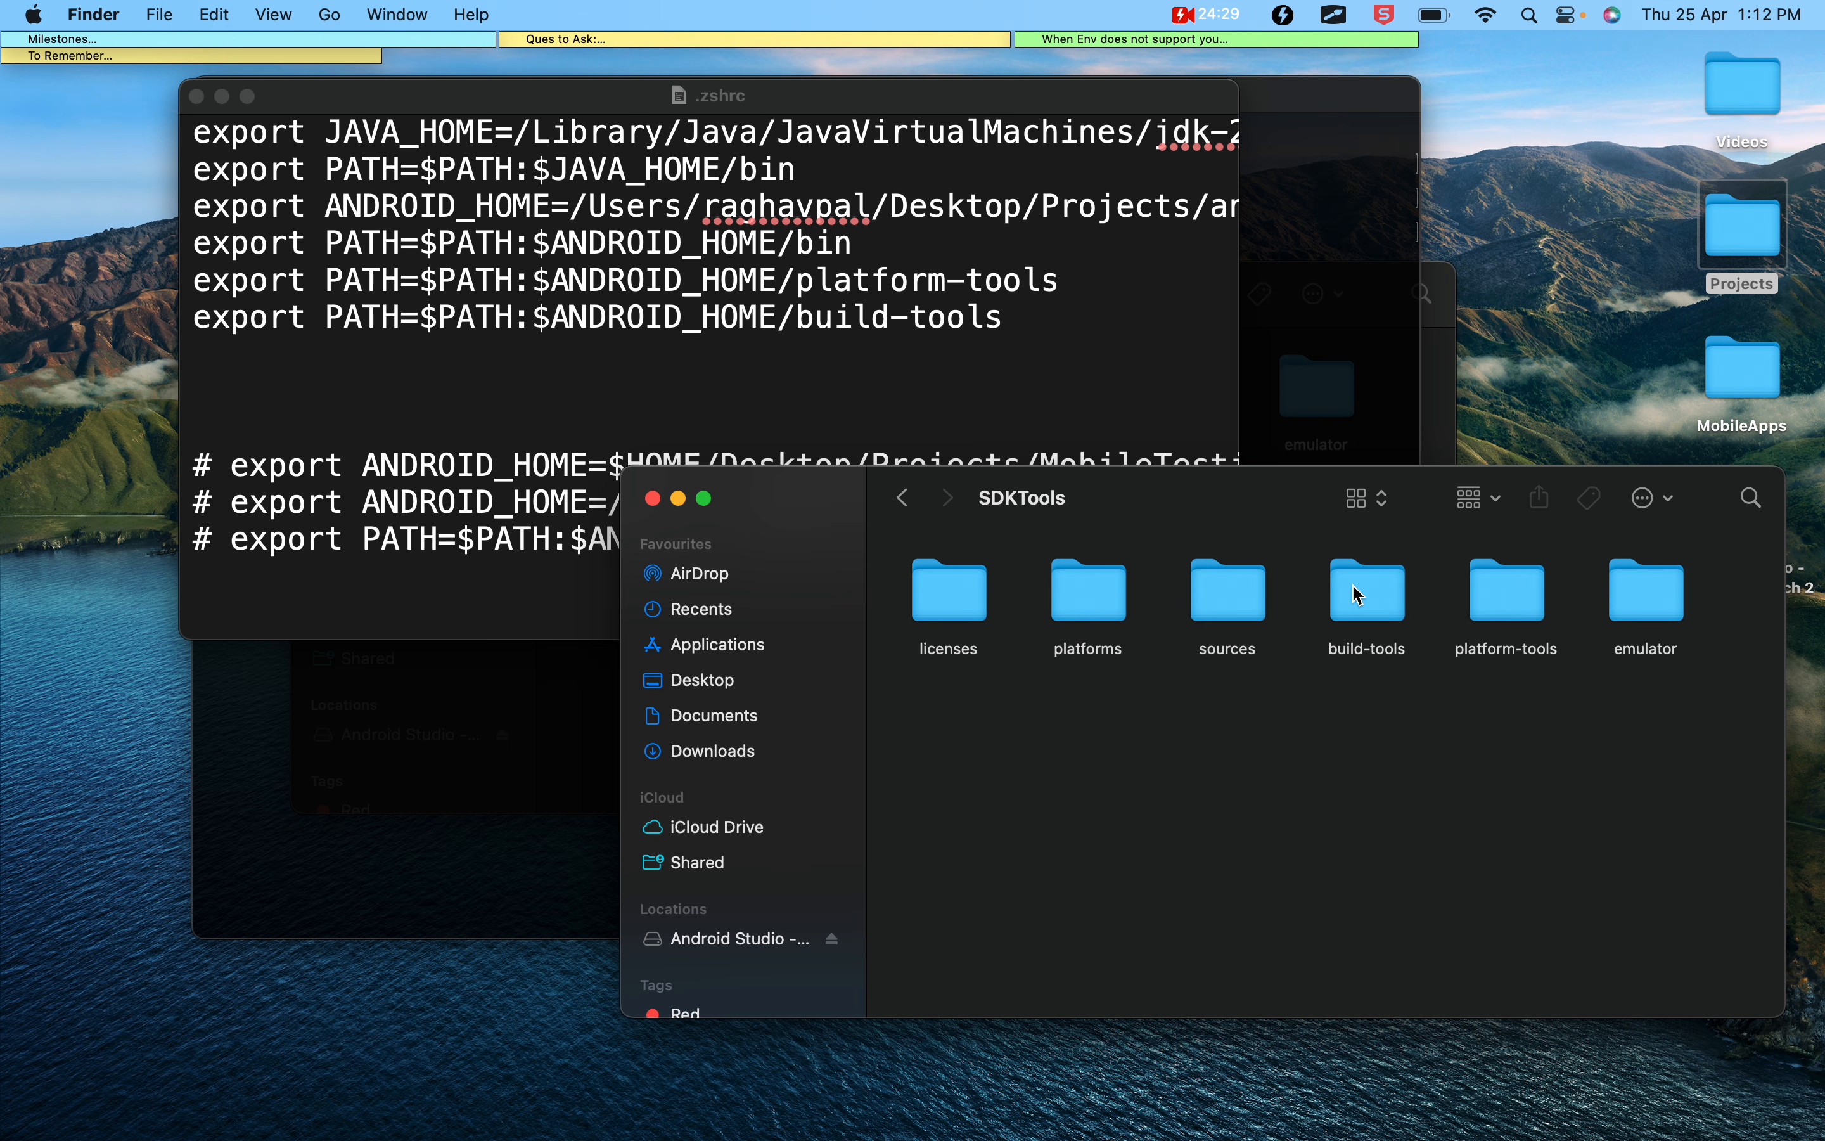
left_click(969, 610)
key("super+i")
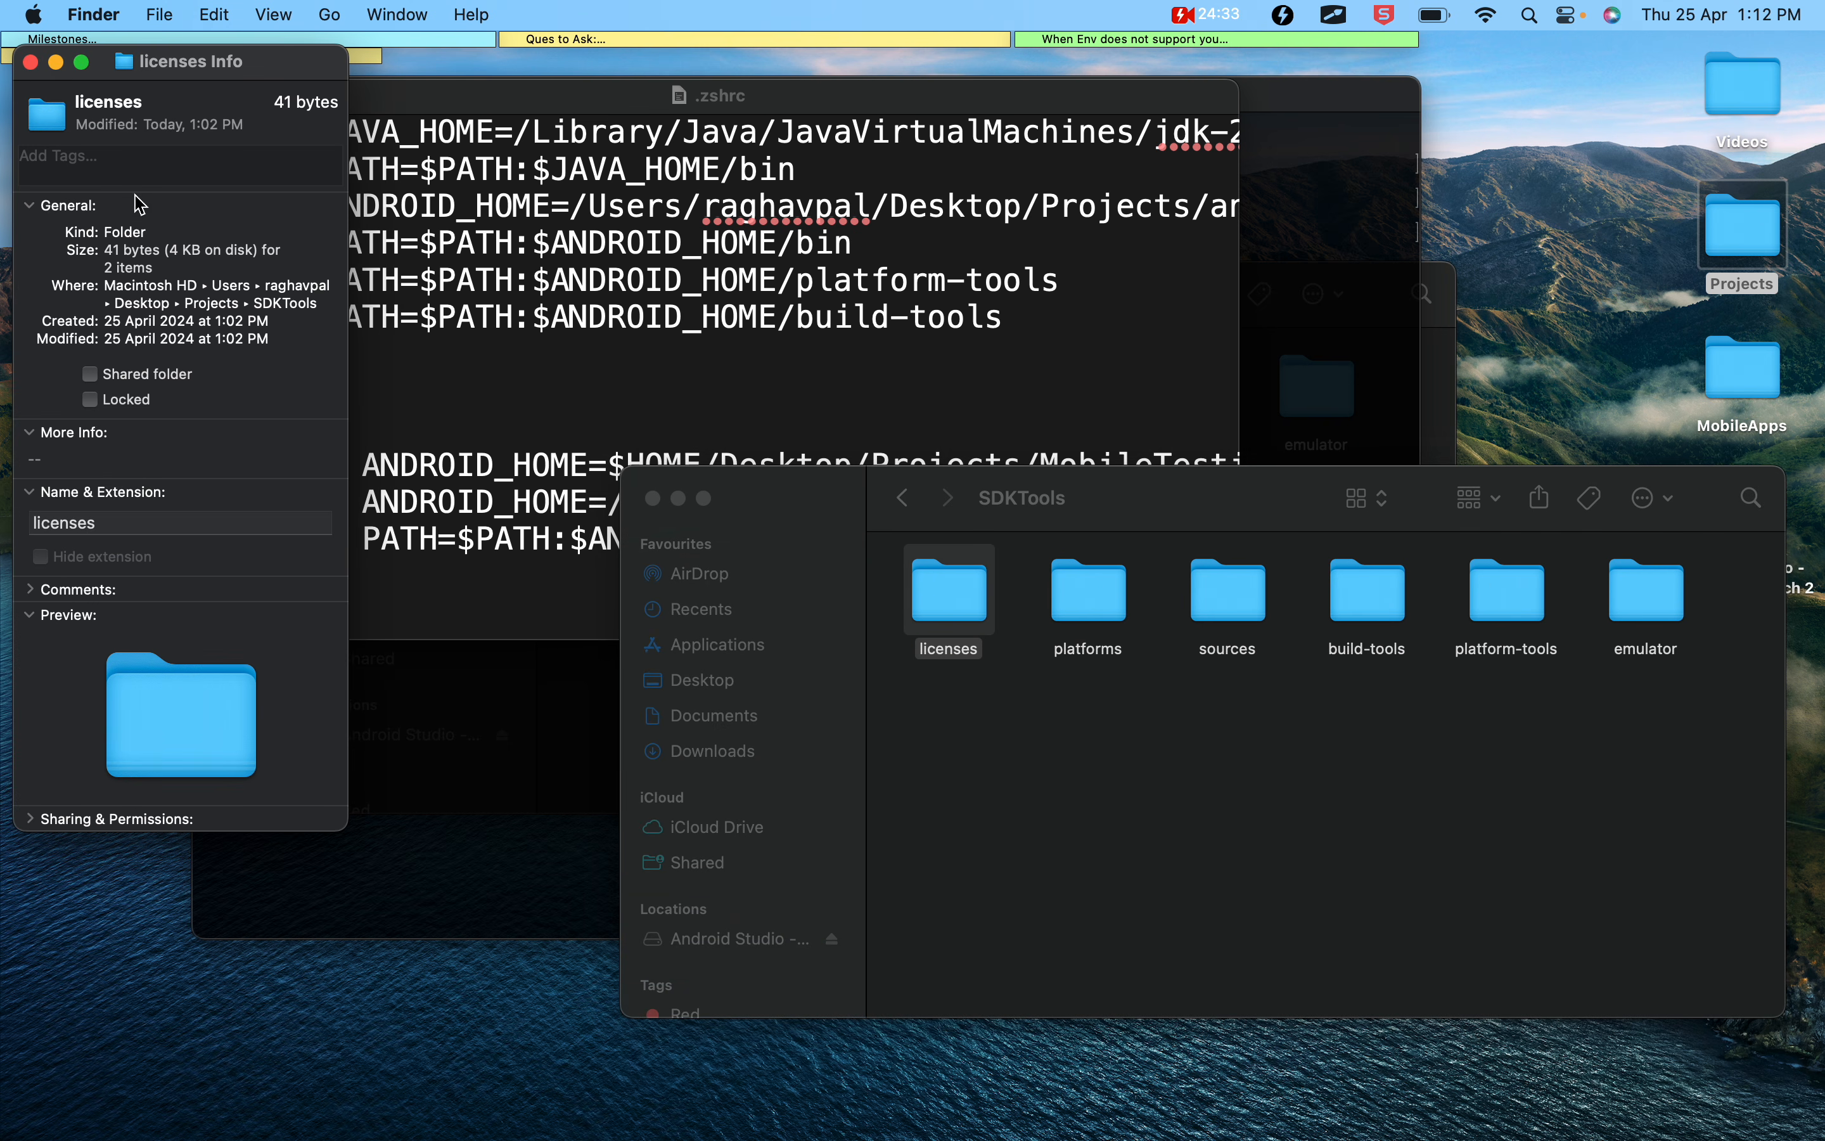
left_click(31, 62)
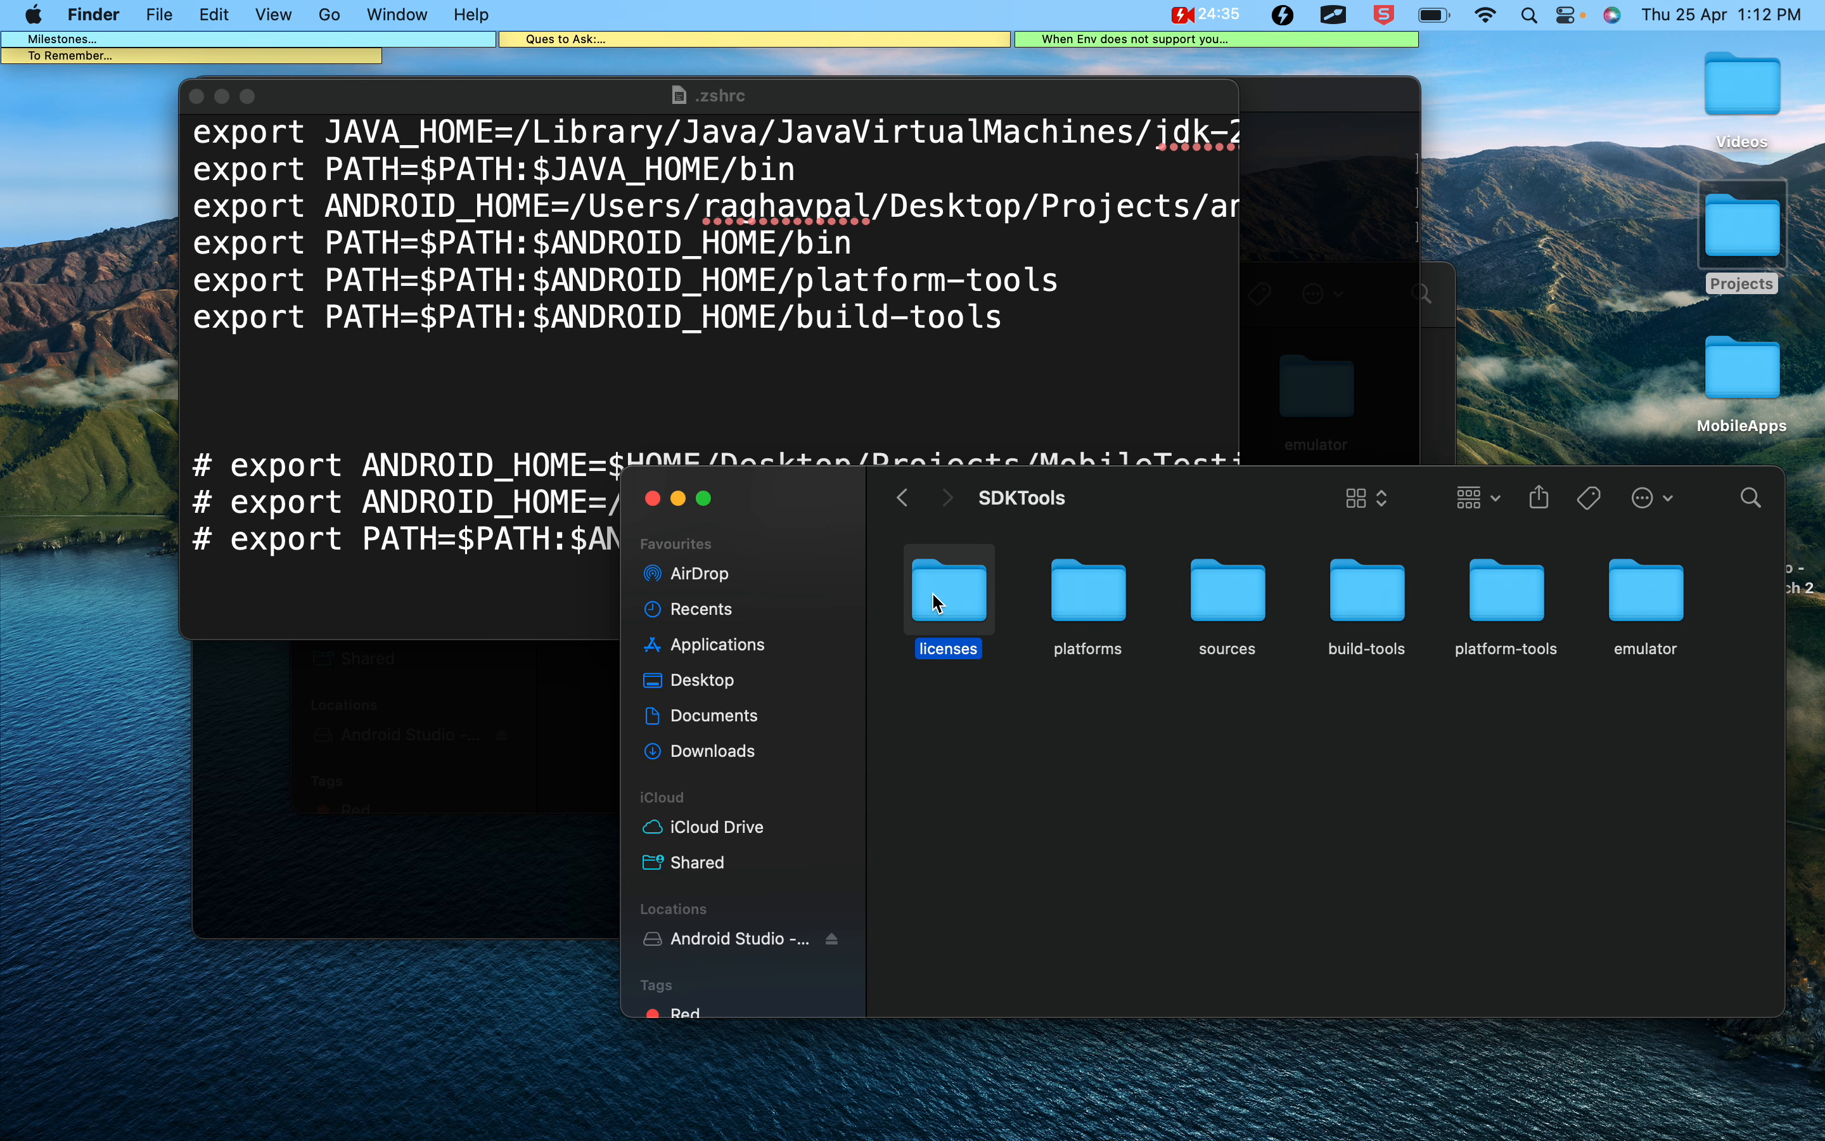
key("super+i")
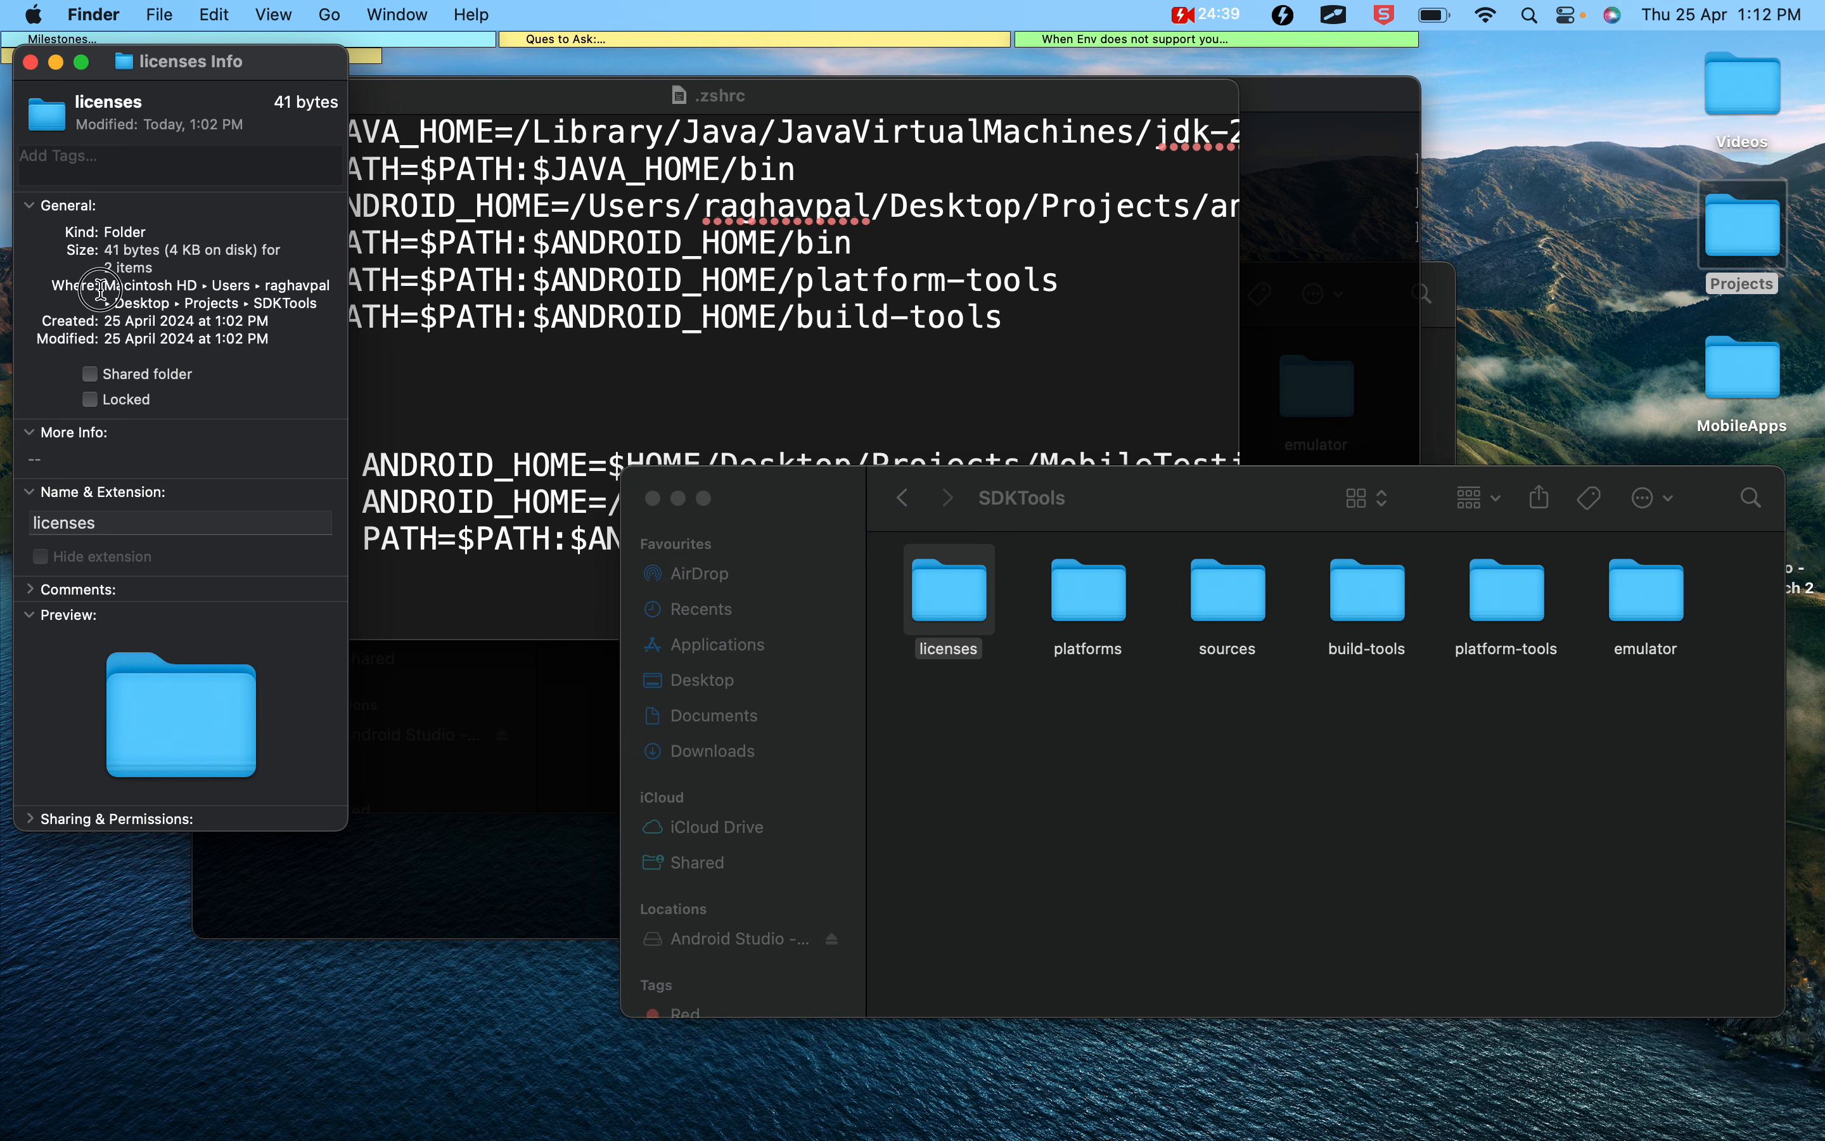
triple_click(157, 289)
left_click_drag(157, 289, 106, 285)
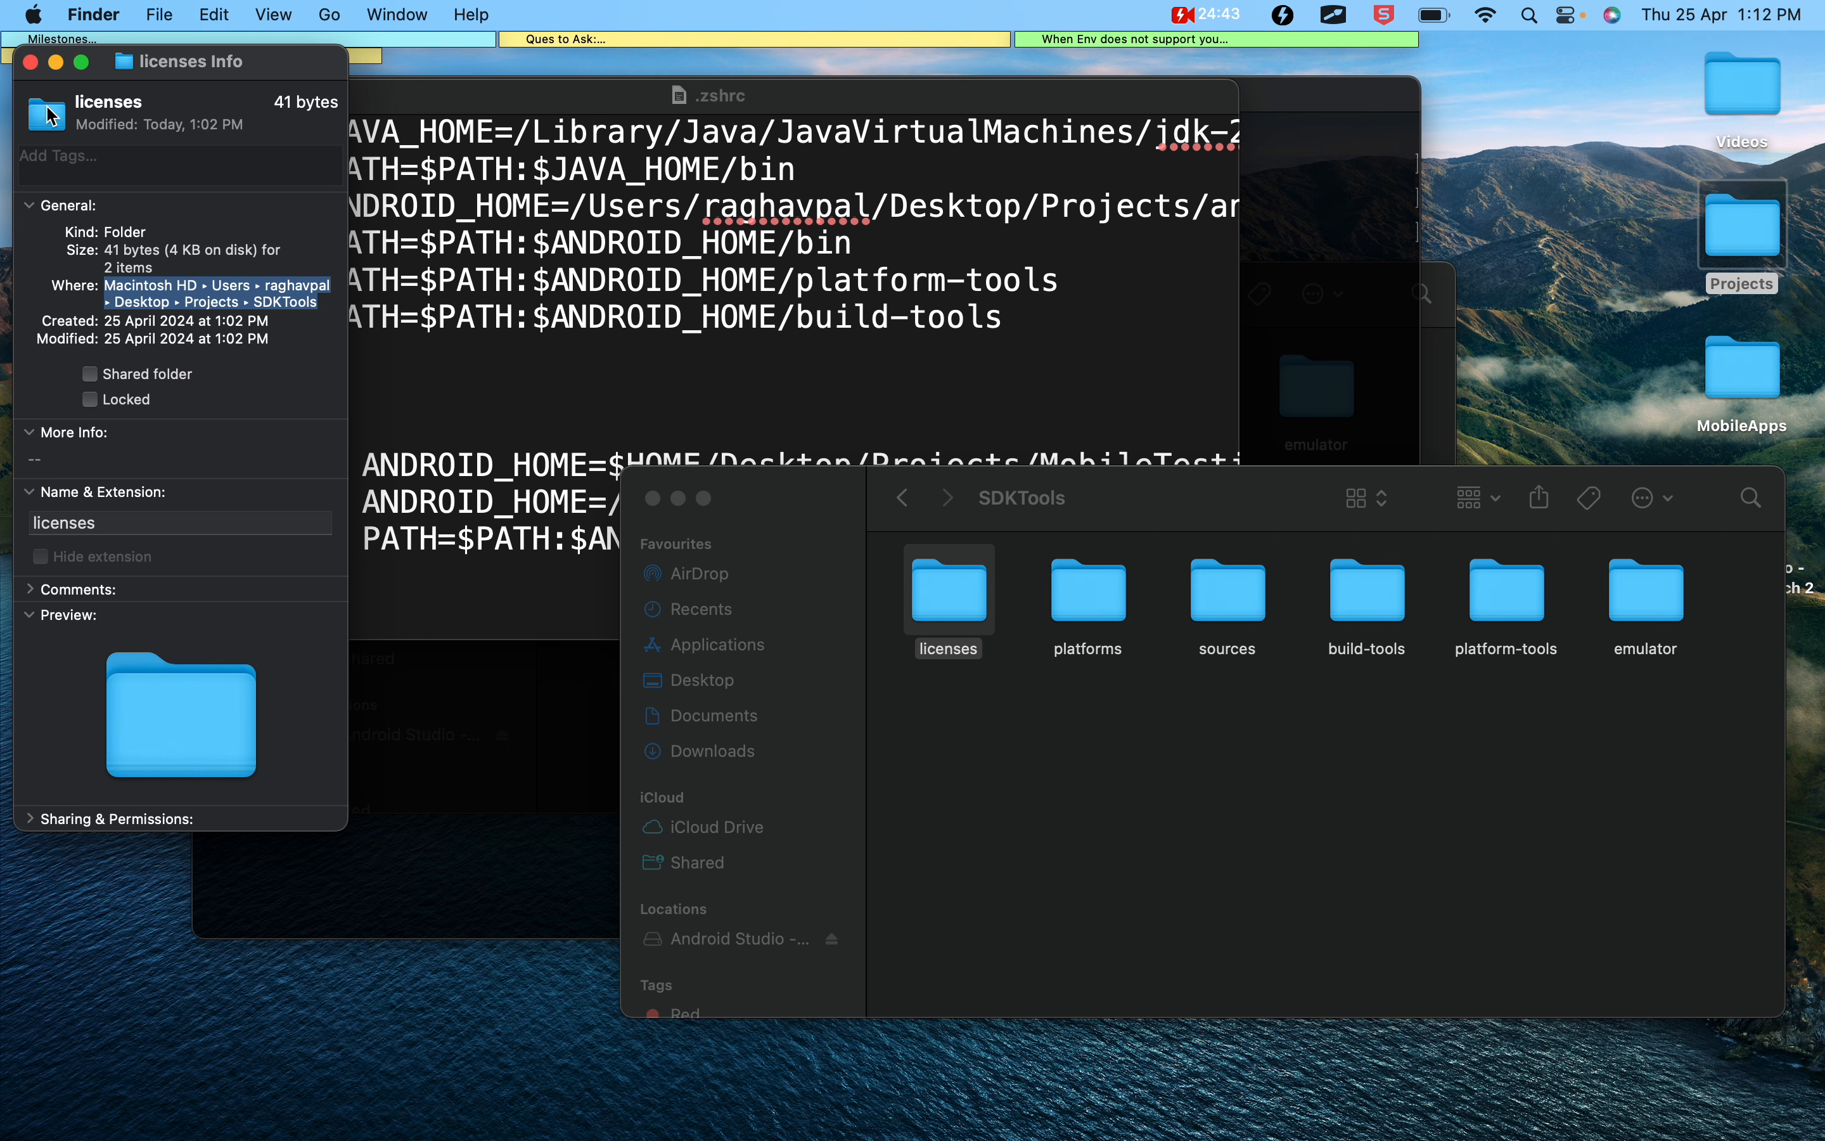
left_click(31, 62)
Replace the ANDROID_HOME path in .zshrc with the copied path to Desktop/Projects/SDKTools
left_click(580, 202)
left_click_drag(576, 202, 1113, 207)
key("BackSpace")
type("/Users/raghavpal/Desktop/Projects/SDKTools")
scroll(921, 315, "left", 8)
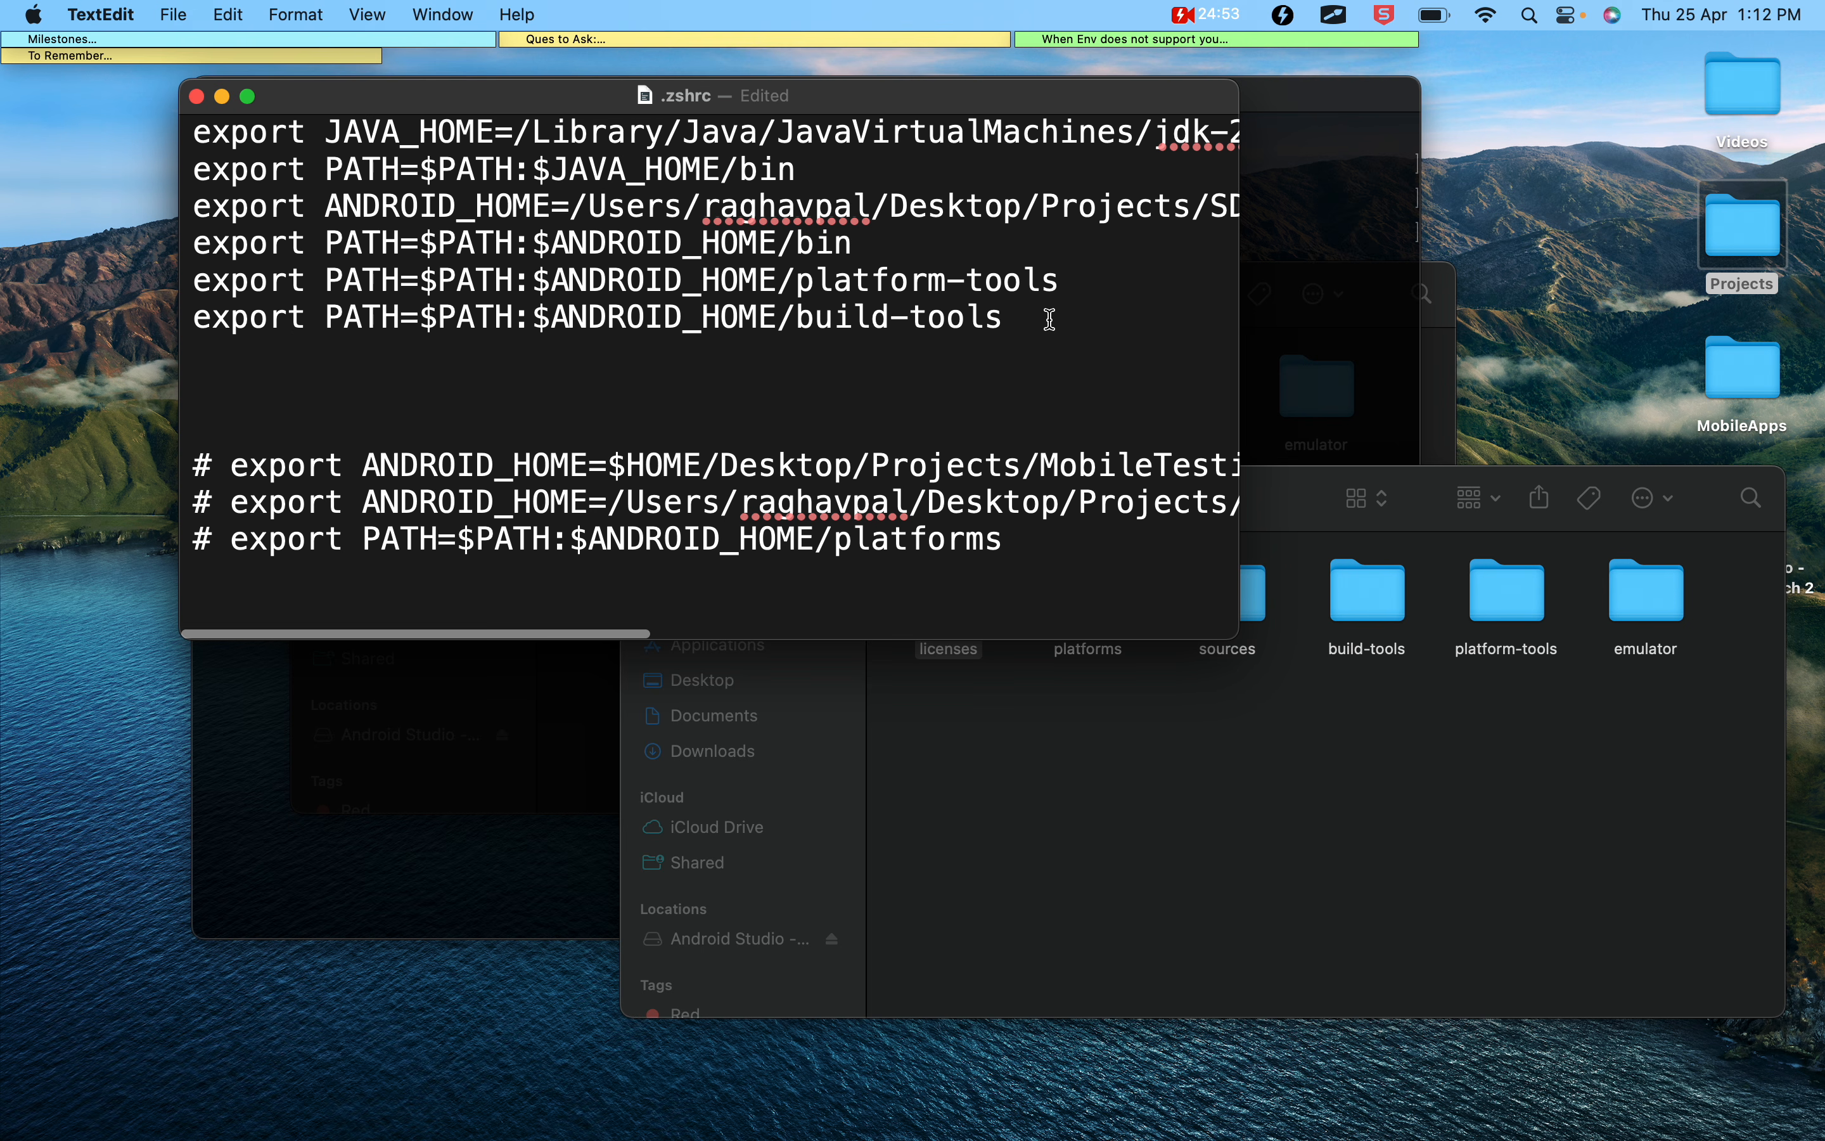
Check the platform-tools and build-tools PATH export lines in .zshrc
left_click_drag(1055, 318, 189, 285)
double_click(1018, 288)
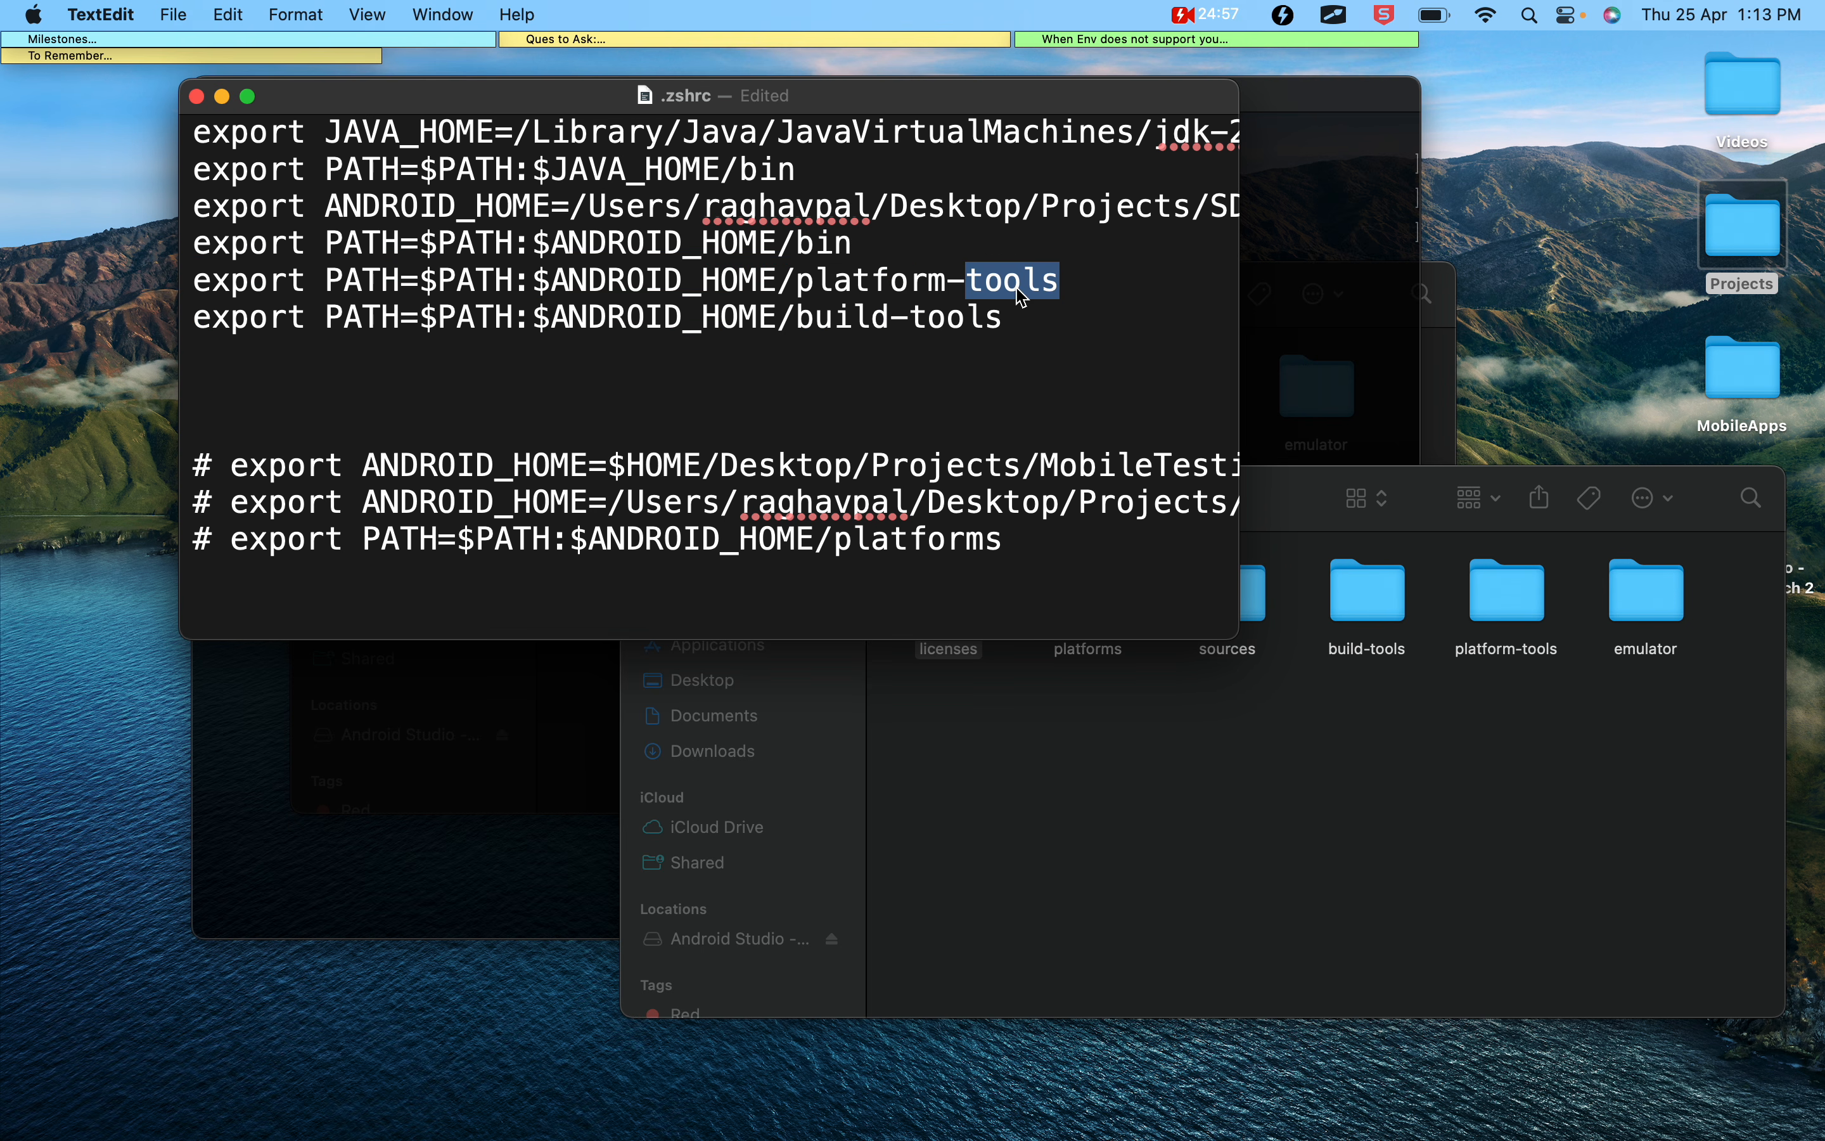
double_click(929, 321)
left_click_drag(1026, 321, 628, 319)
left_click(675, 320)
left_click(782, 278)
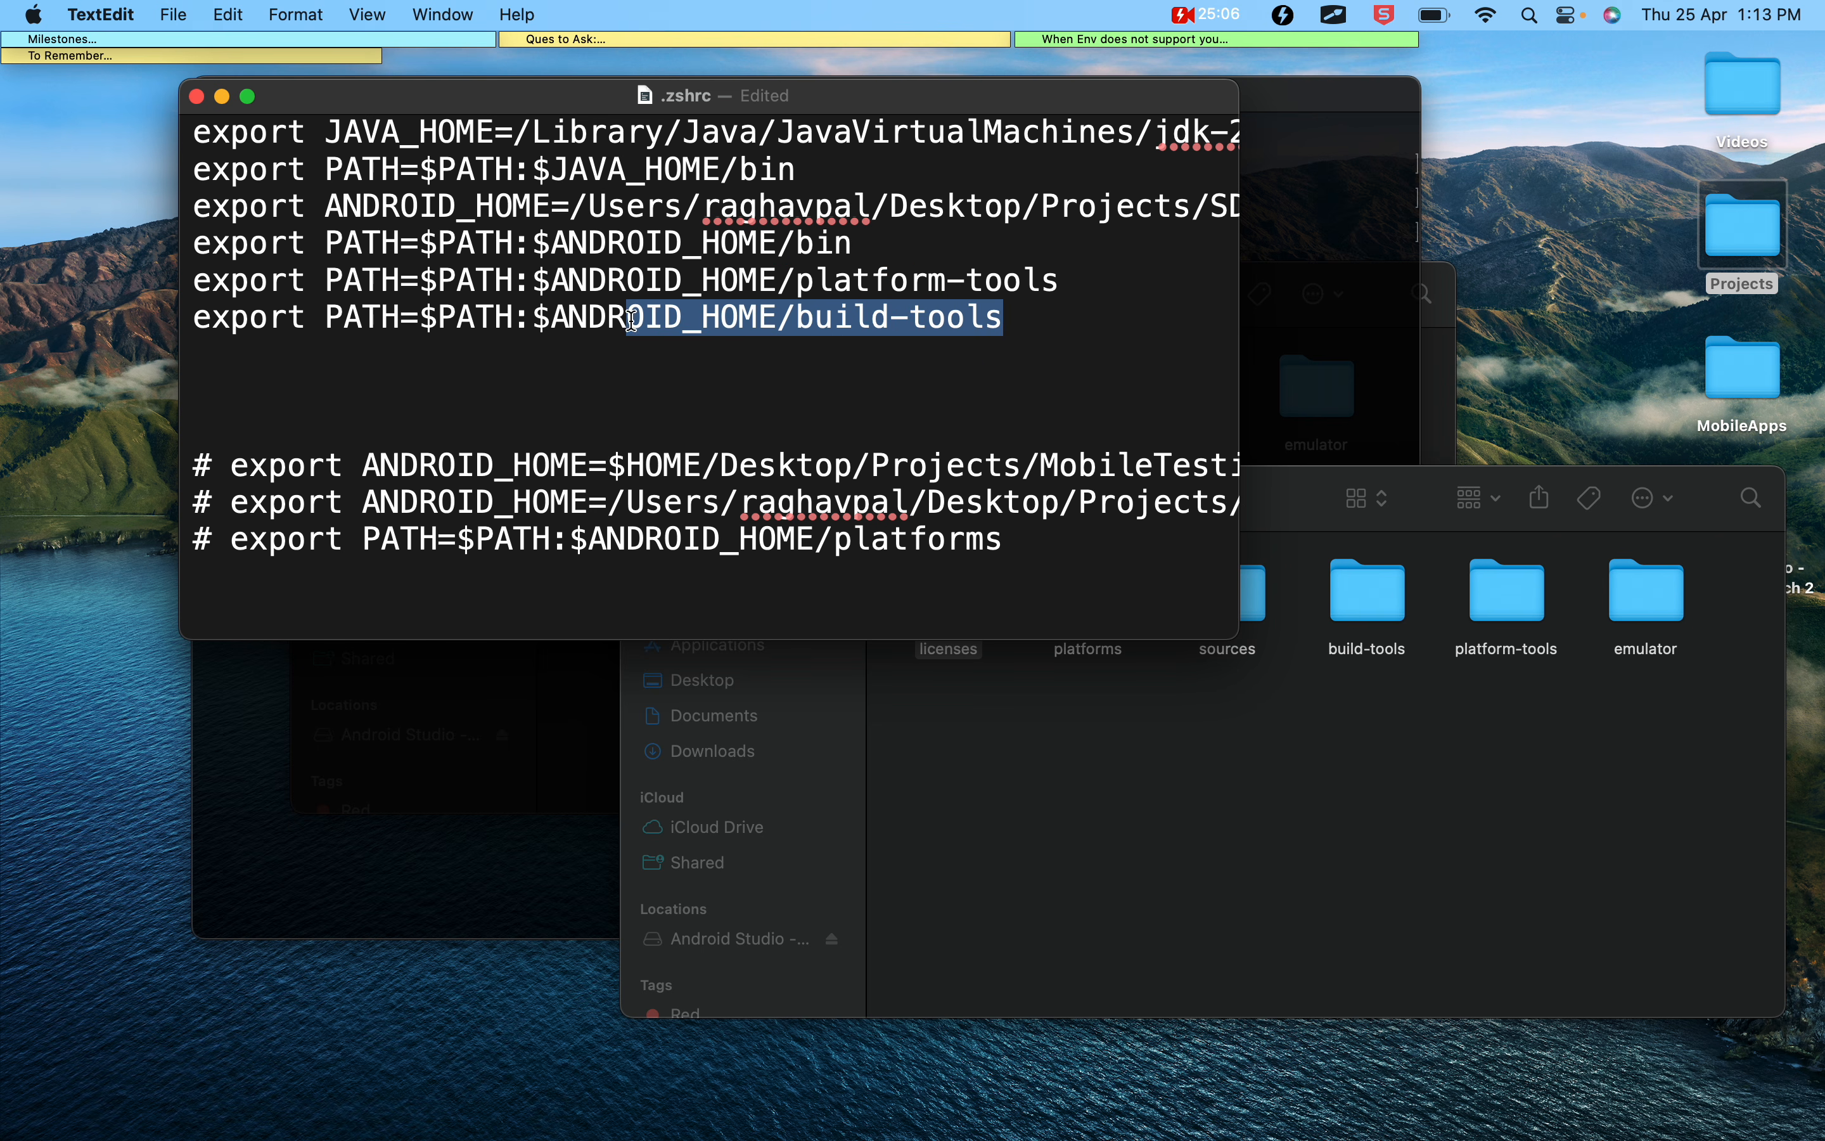
Save and close the .zshrc file, and end the current Terminal session with exit
key("cmd+s")
left_click(196, 96)
left_click(517, 391)
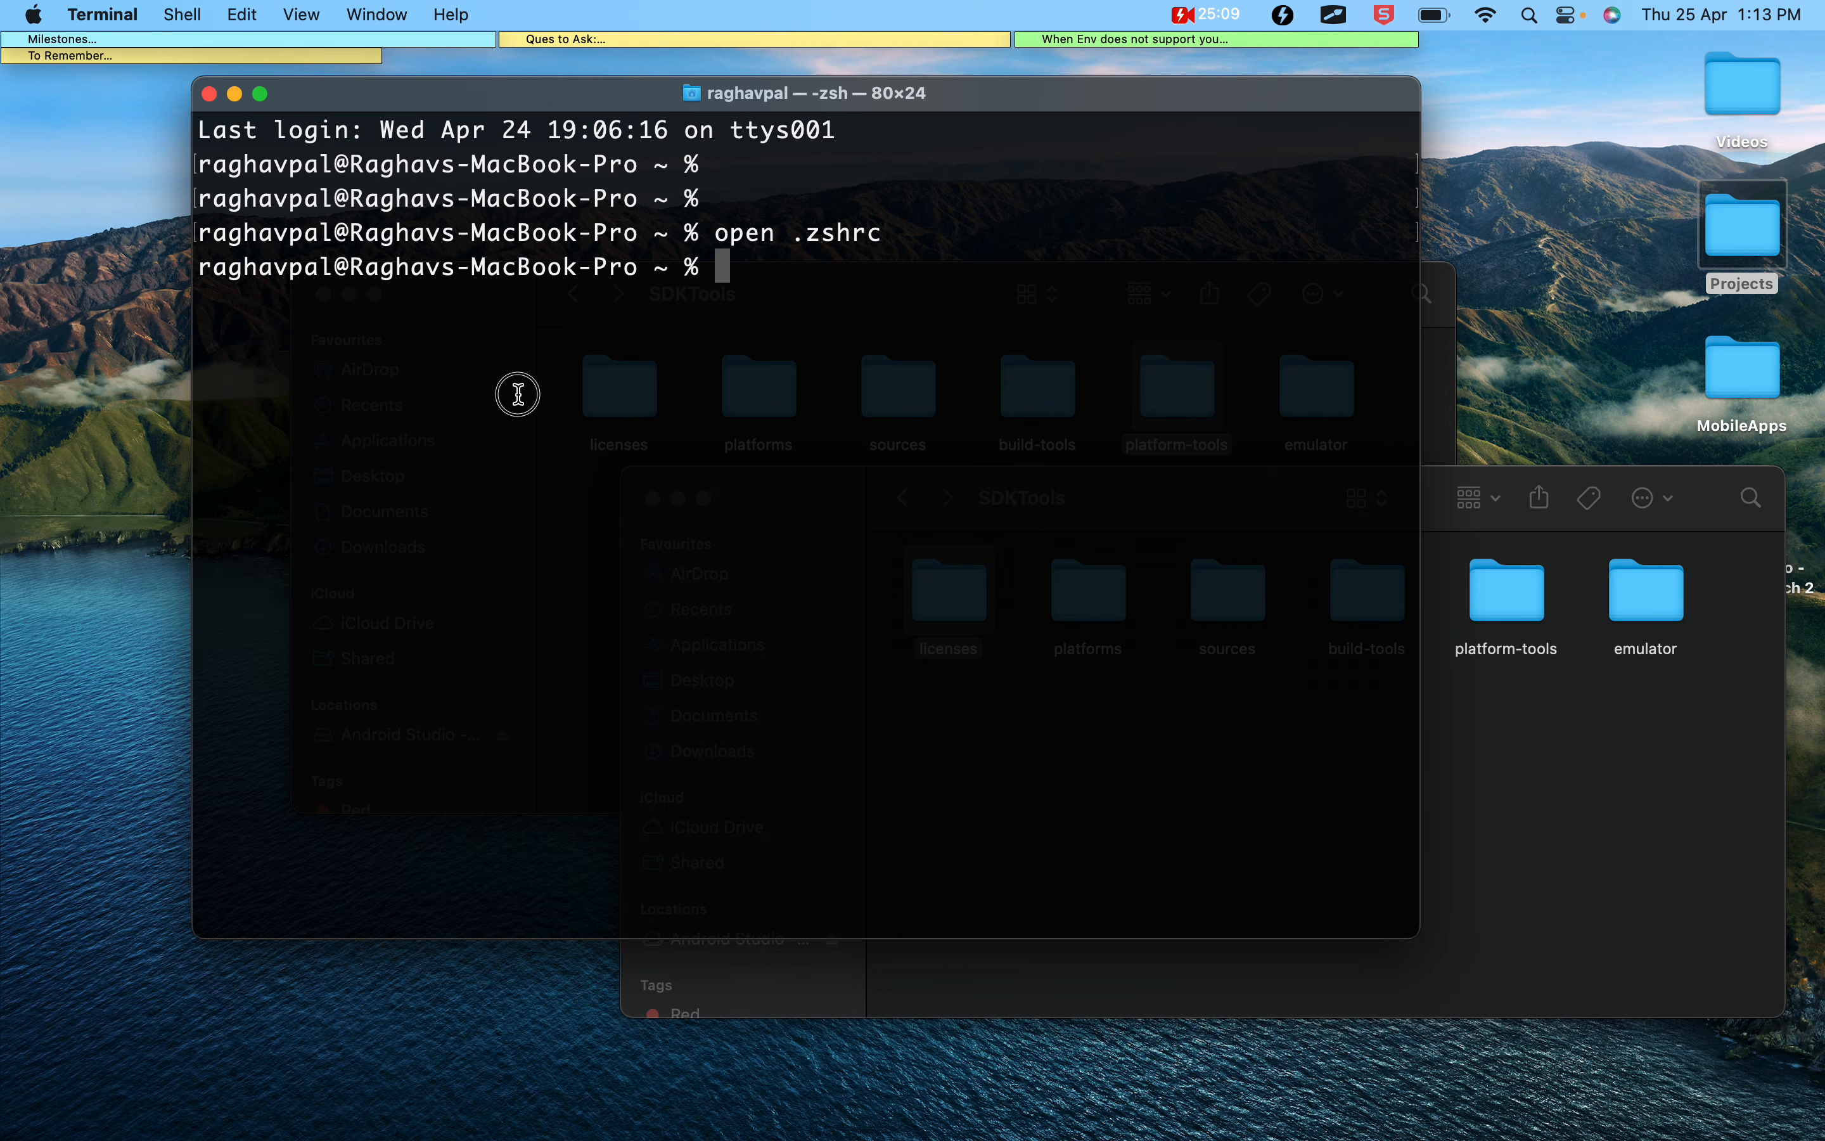
type("exit")
key("Return")
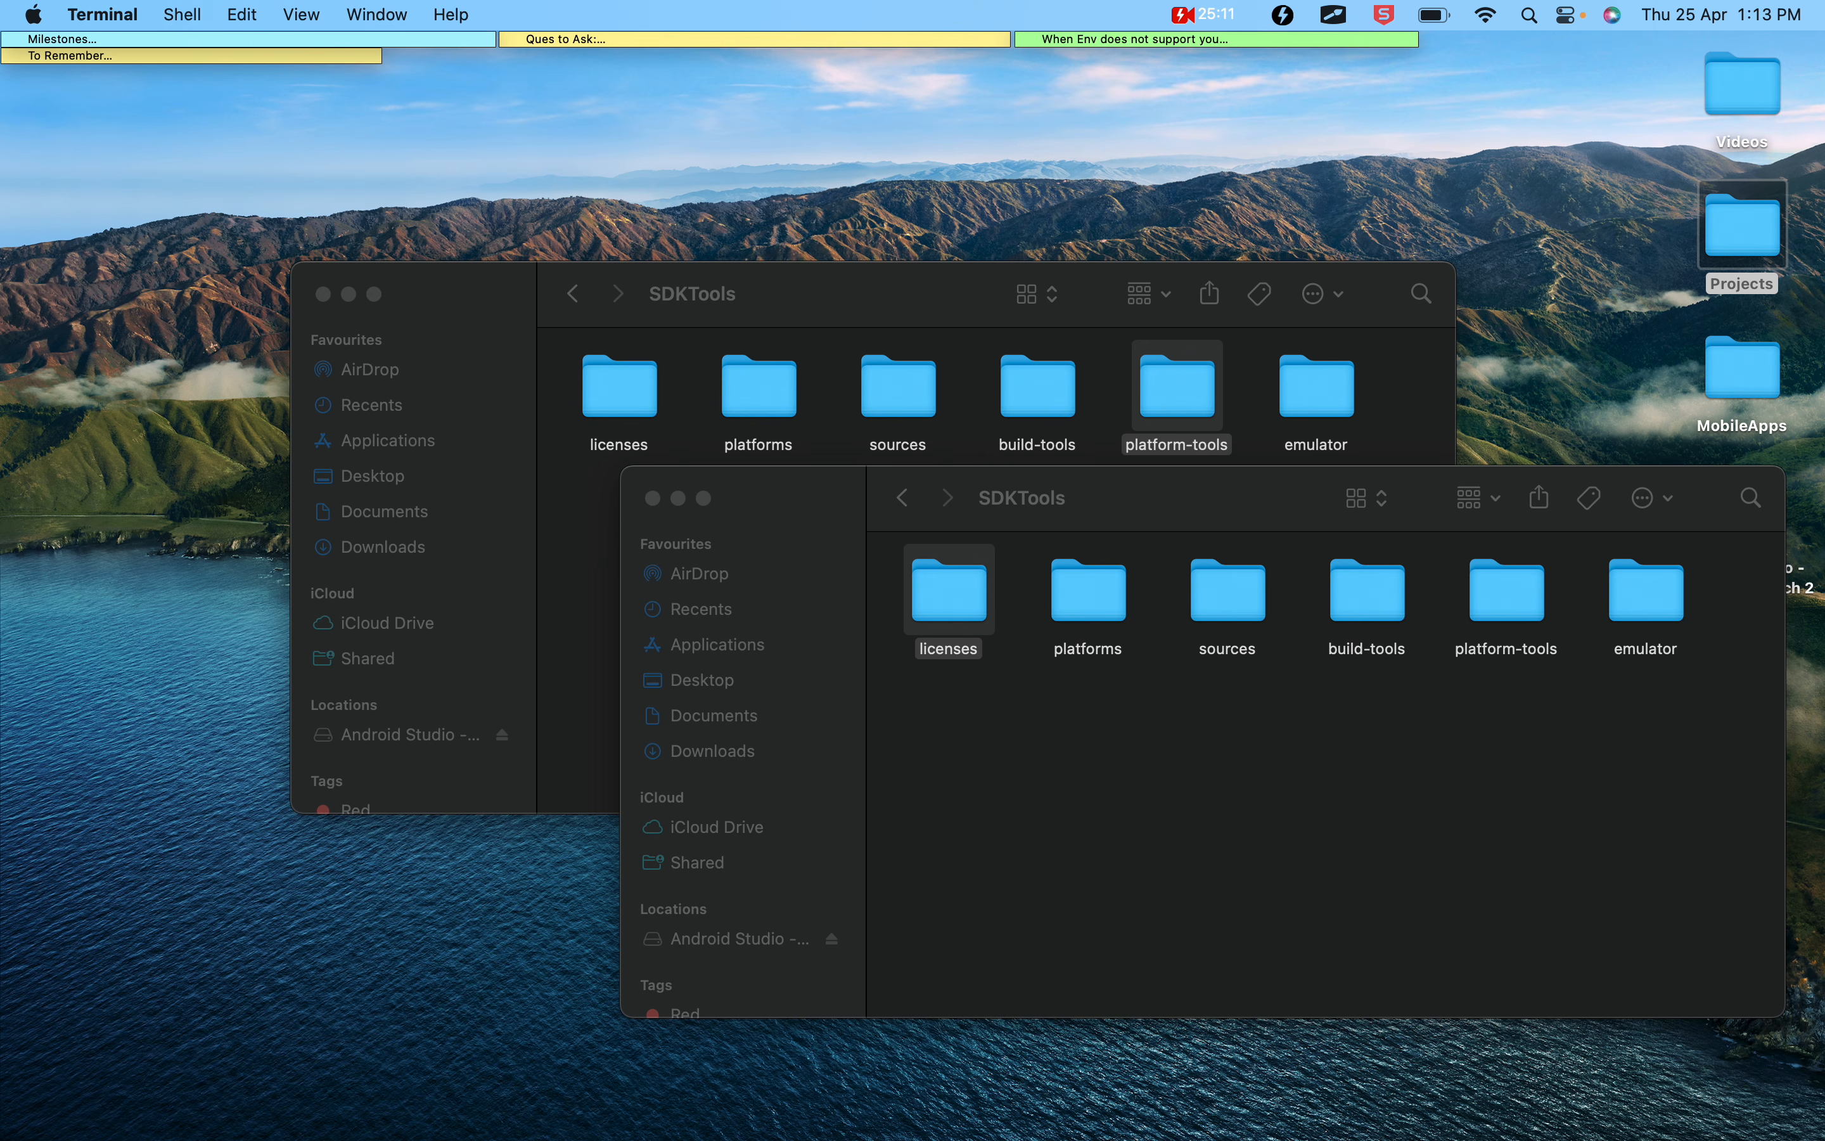
Close the extra SDKTools Finder window and move the remaining one higher on the desktop
key("super+space")
type("ter")
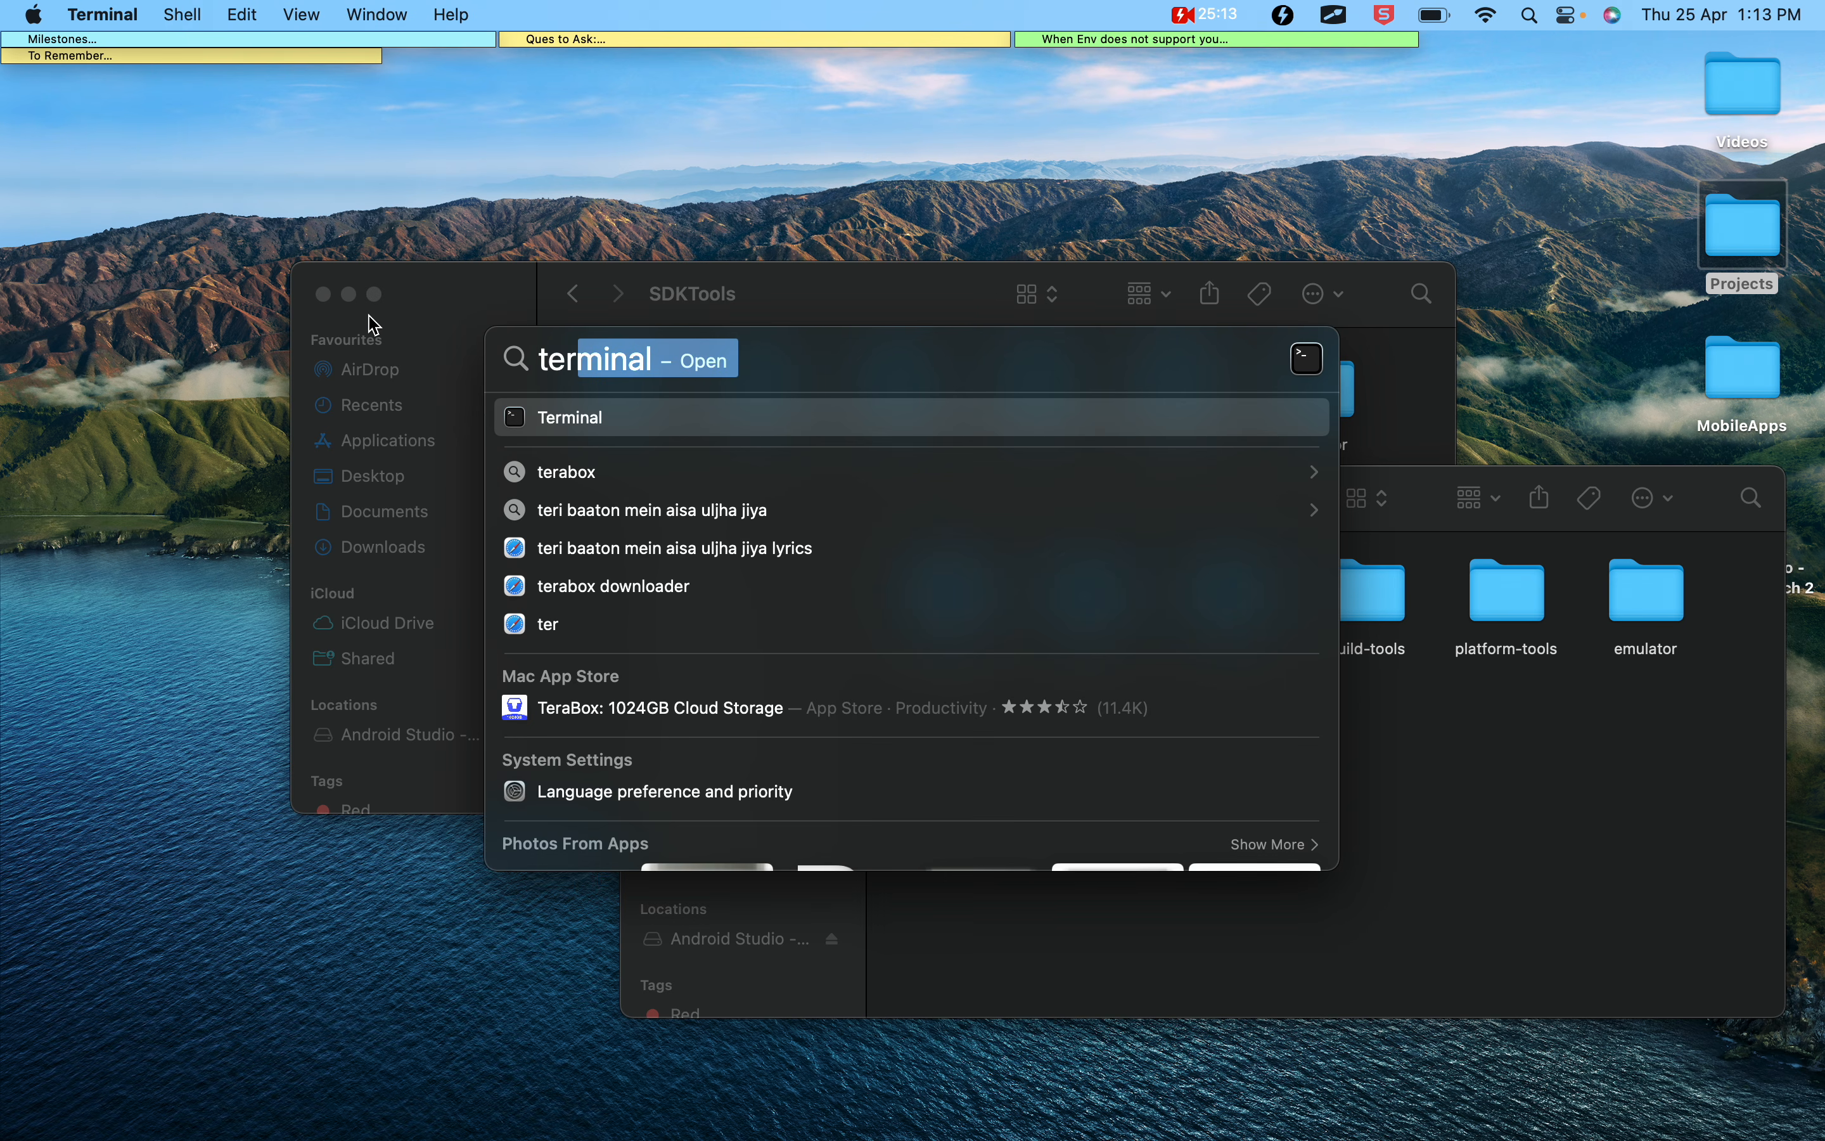
left_click(324, 294)
left_click_drag(758, 513, 696, 358)
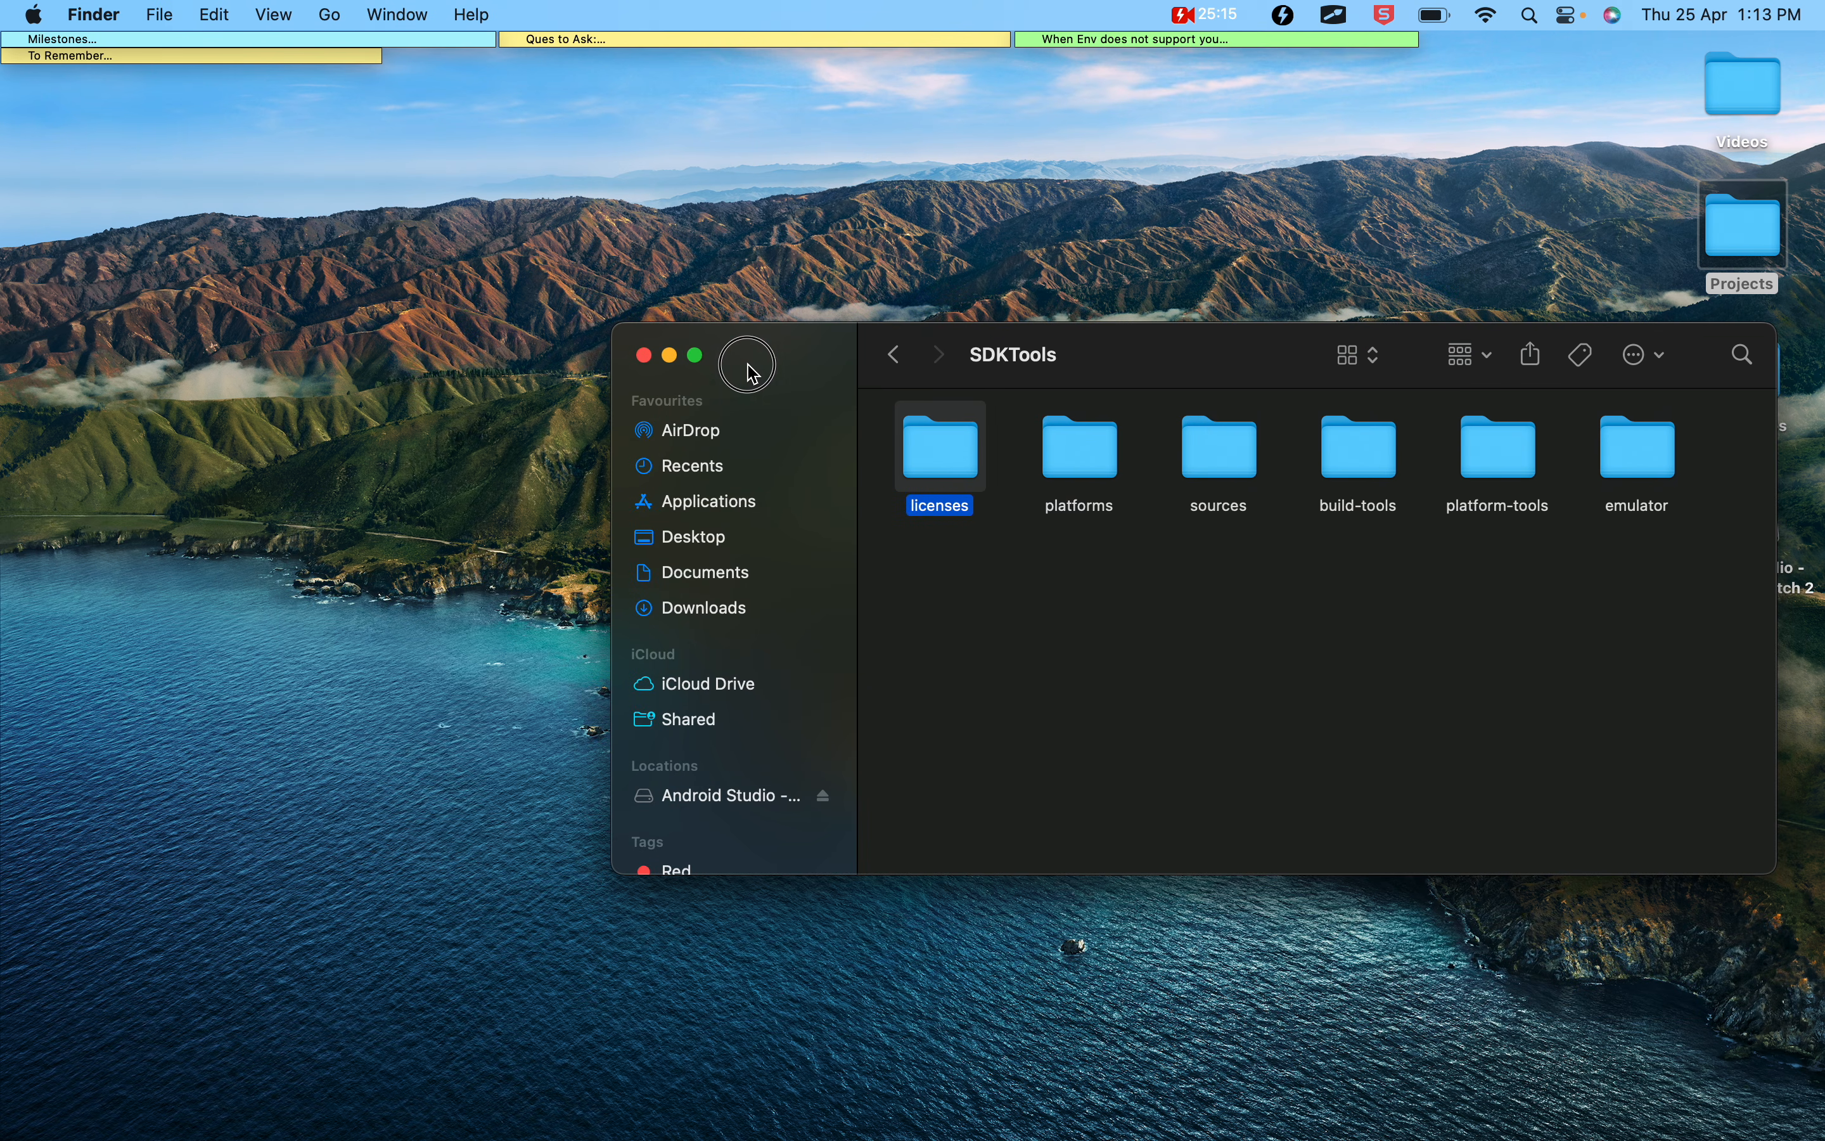
Open a new Terminal session and run appium-doctor --android
key("super+space")
type("jter")
key("BackSpace")
key("BackSpace")
key("BackSpace")
key("BackSpace")
type("ter")
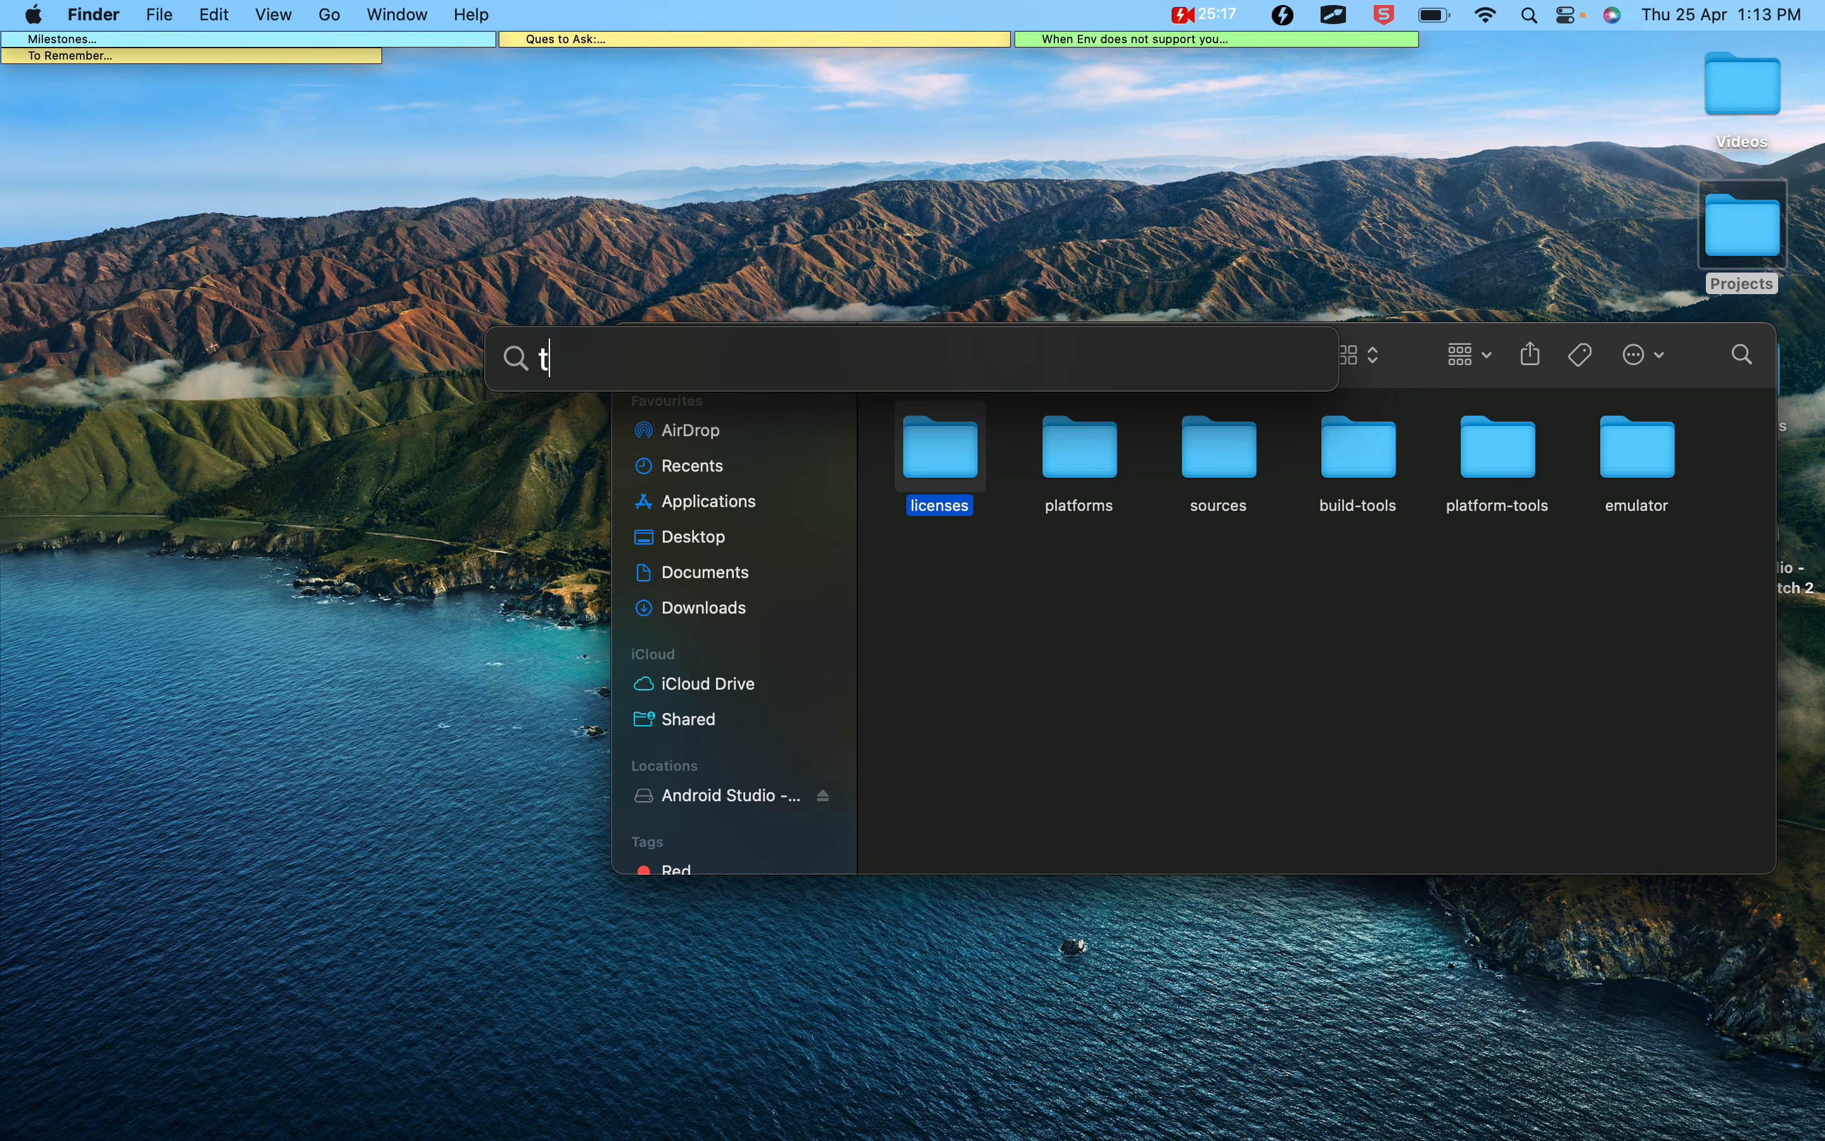
key("Return")
key("Return")
type("a")
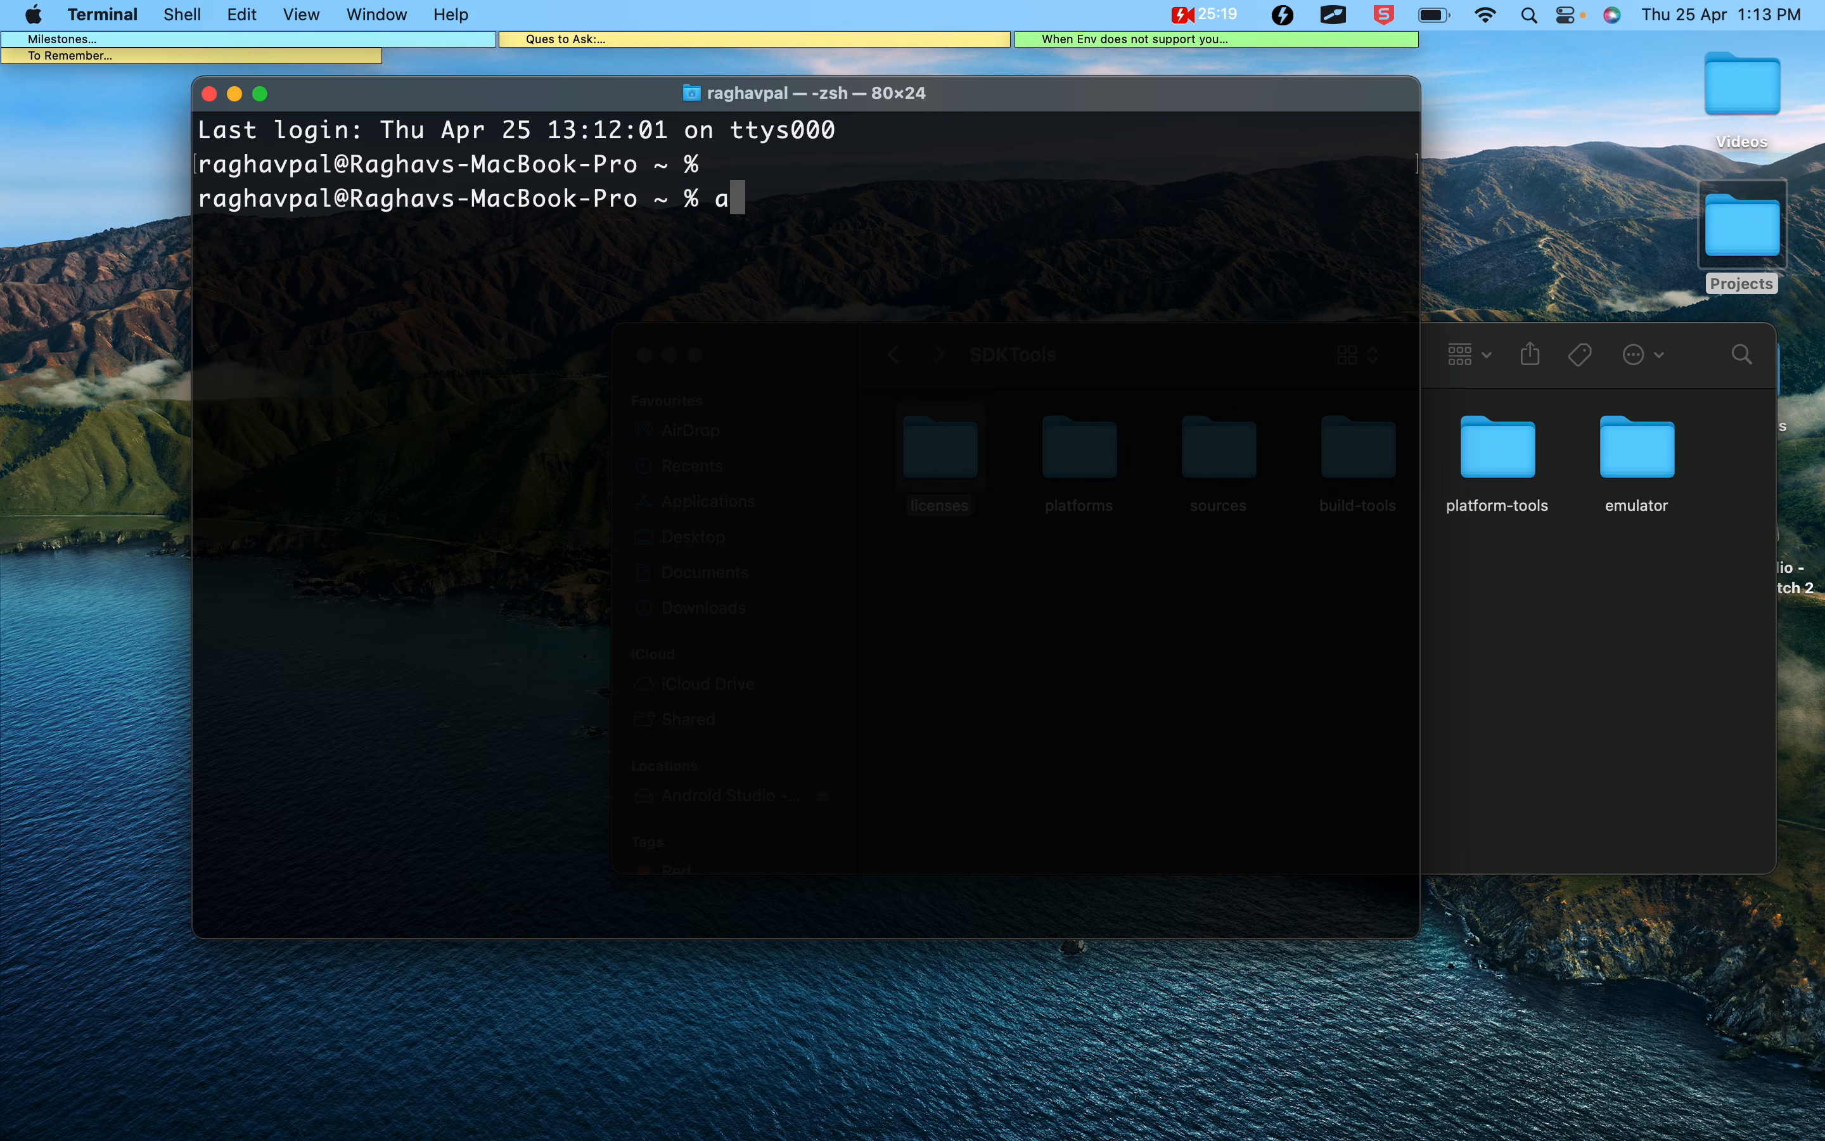
type("ppium-do")
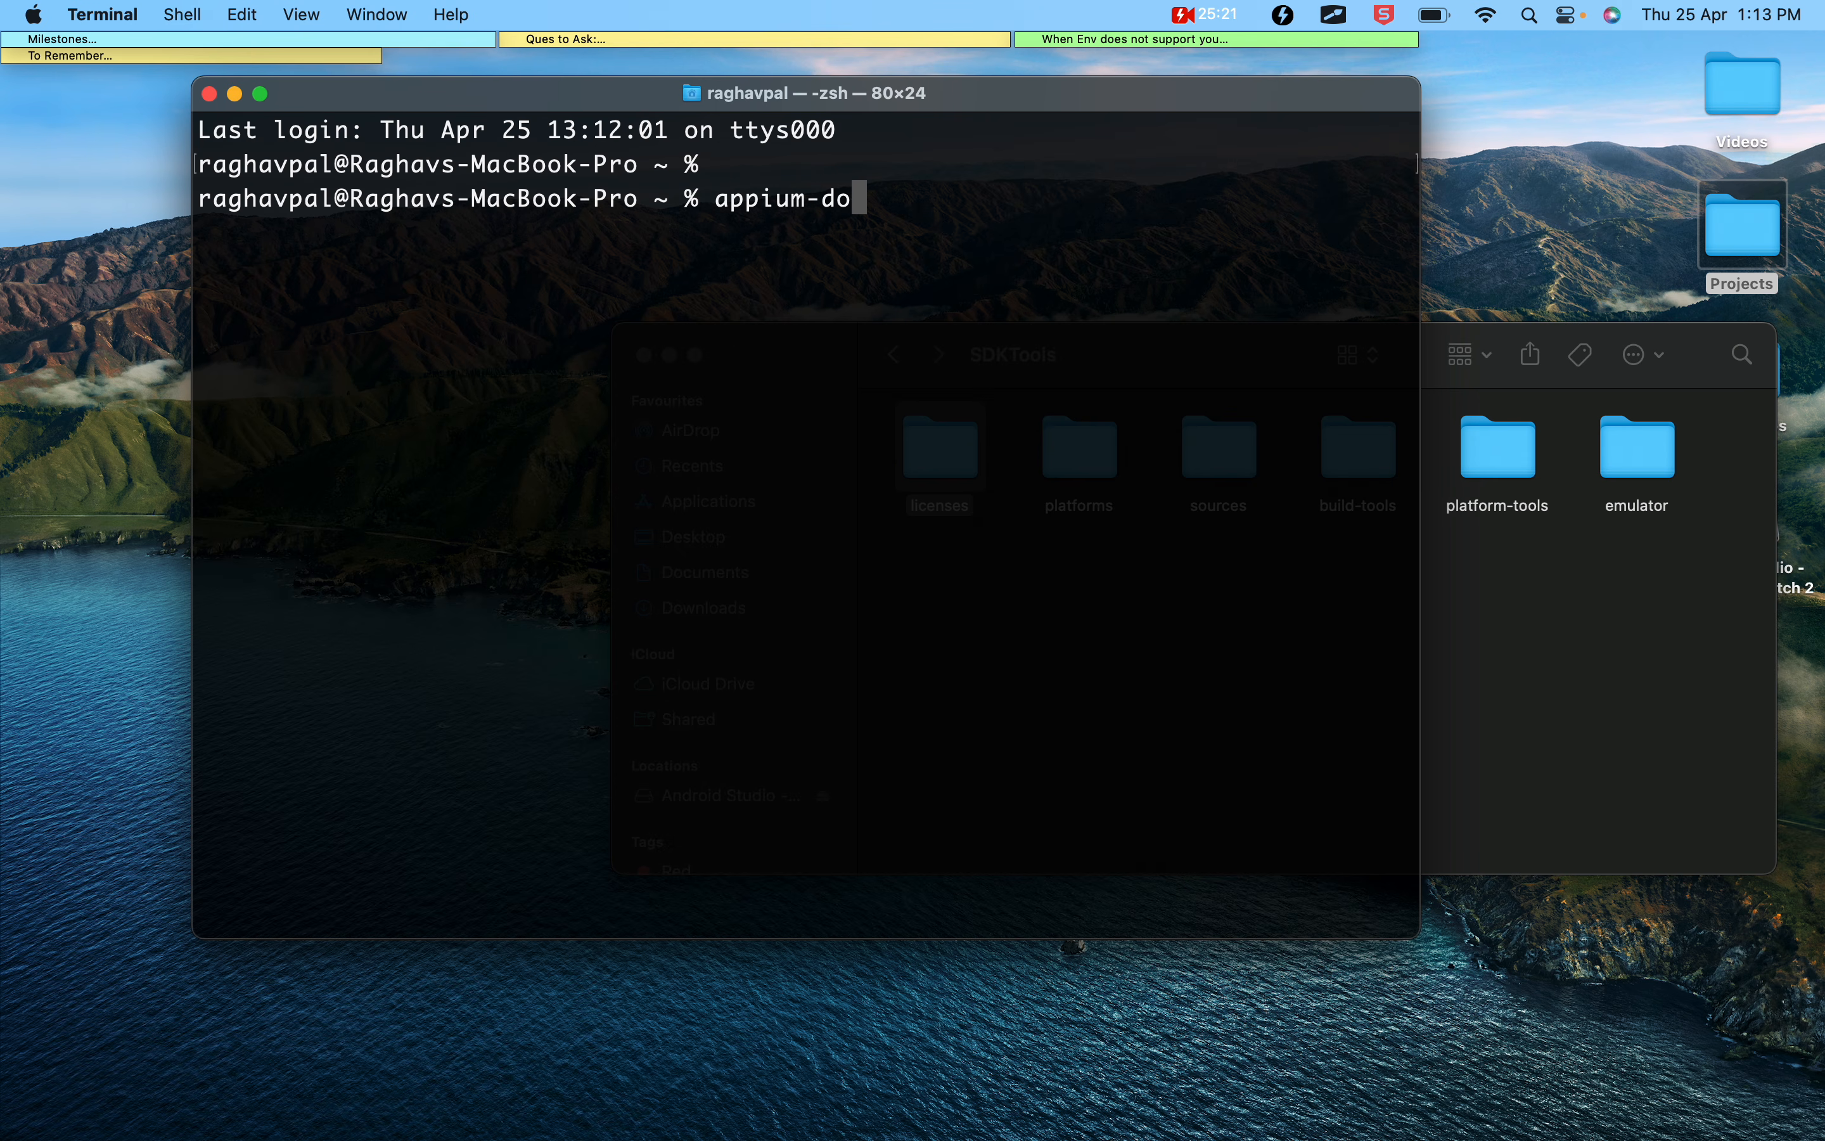
type("ctor --android")
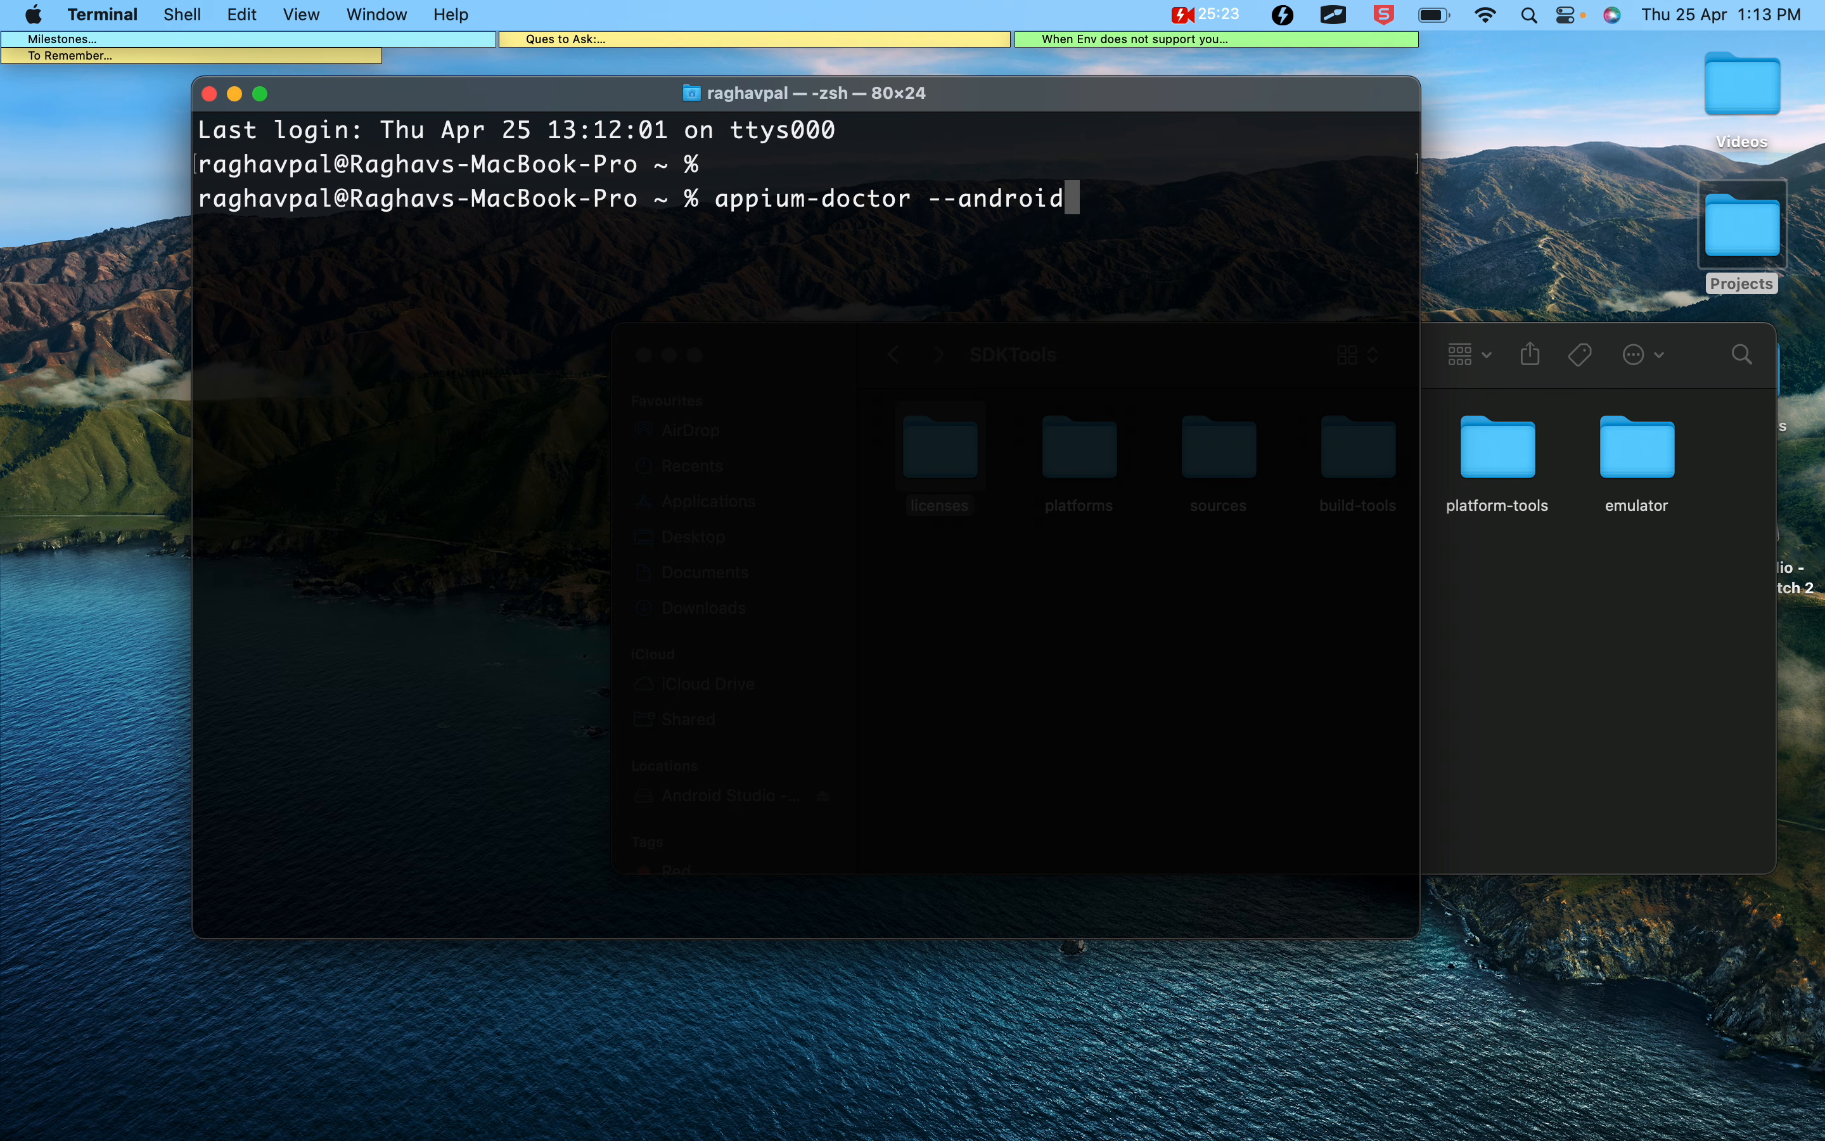
key("Return")
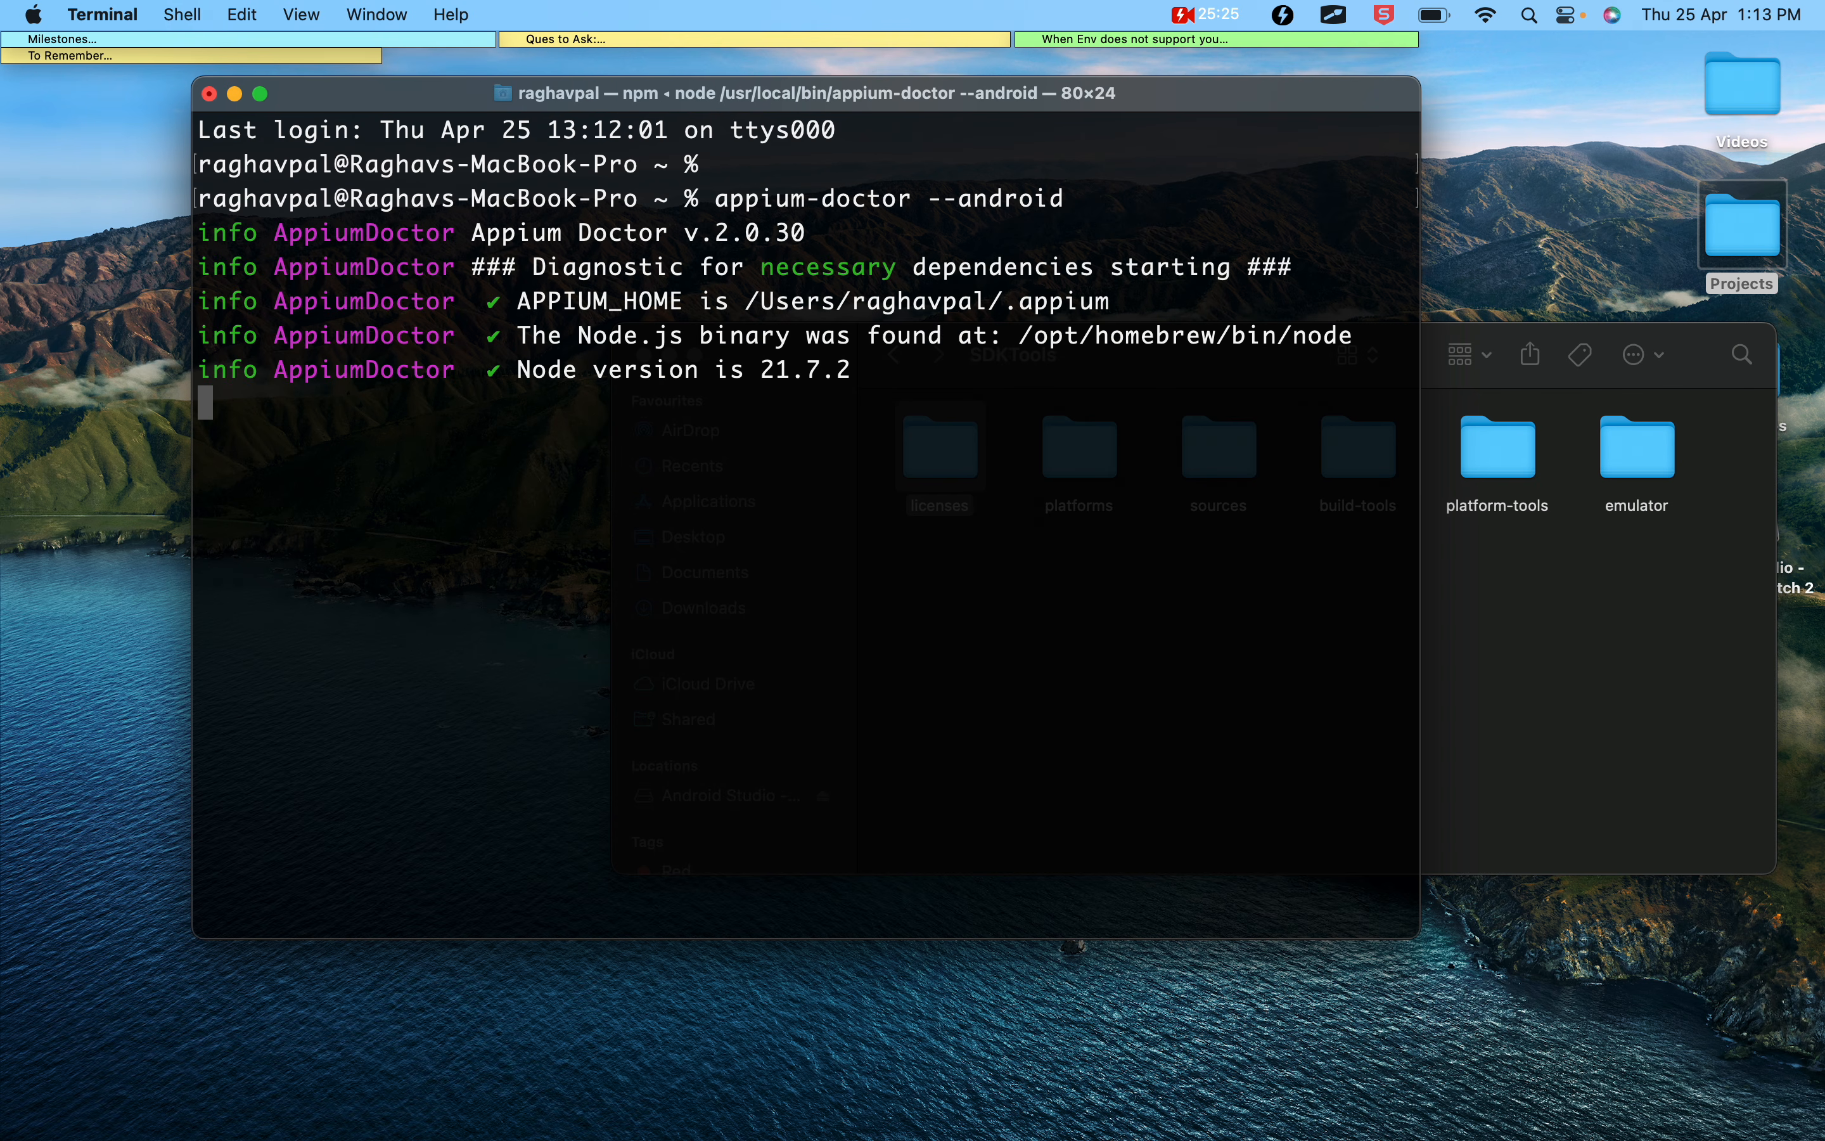
Examine the necessary-dependency checks in the Mac appium-doctor output, including the ANDROID_HOME, JAVA_HOME, adb, emulator and apkanalyzer lines
scroll(684, 518, "up", 10)
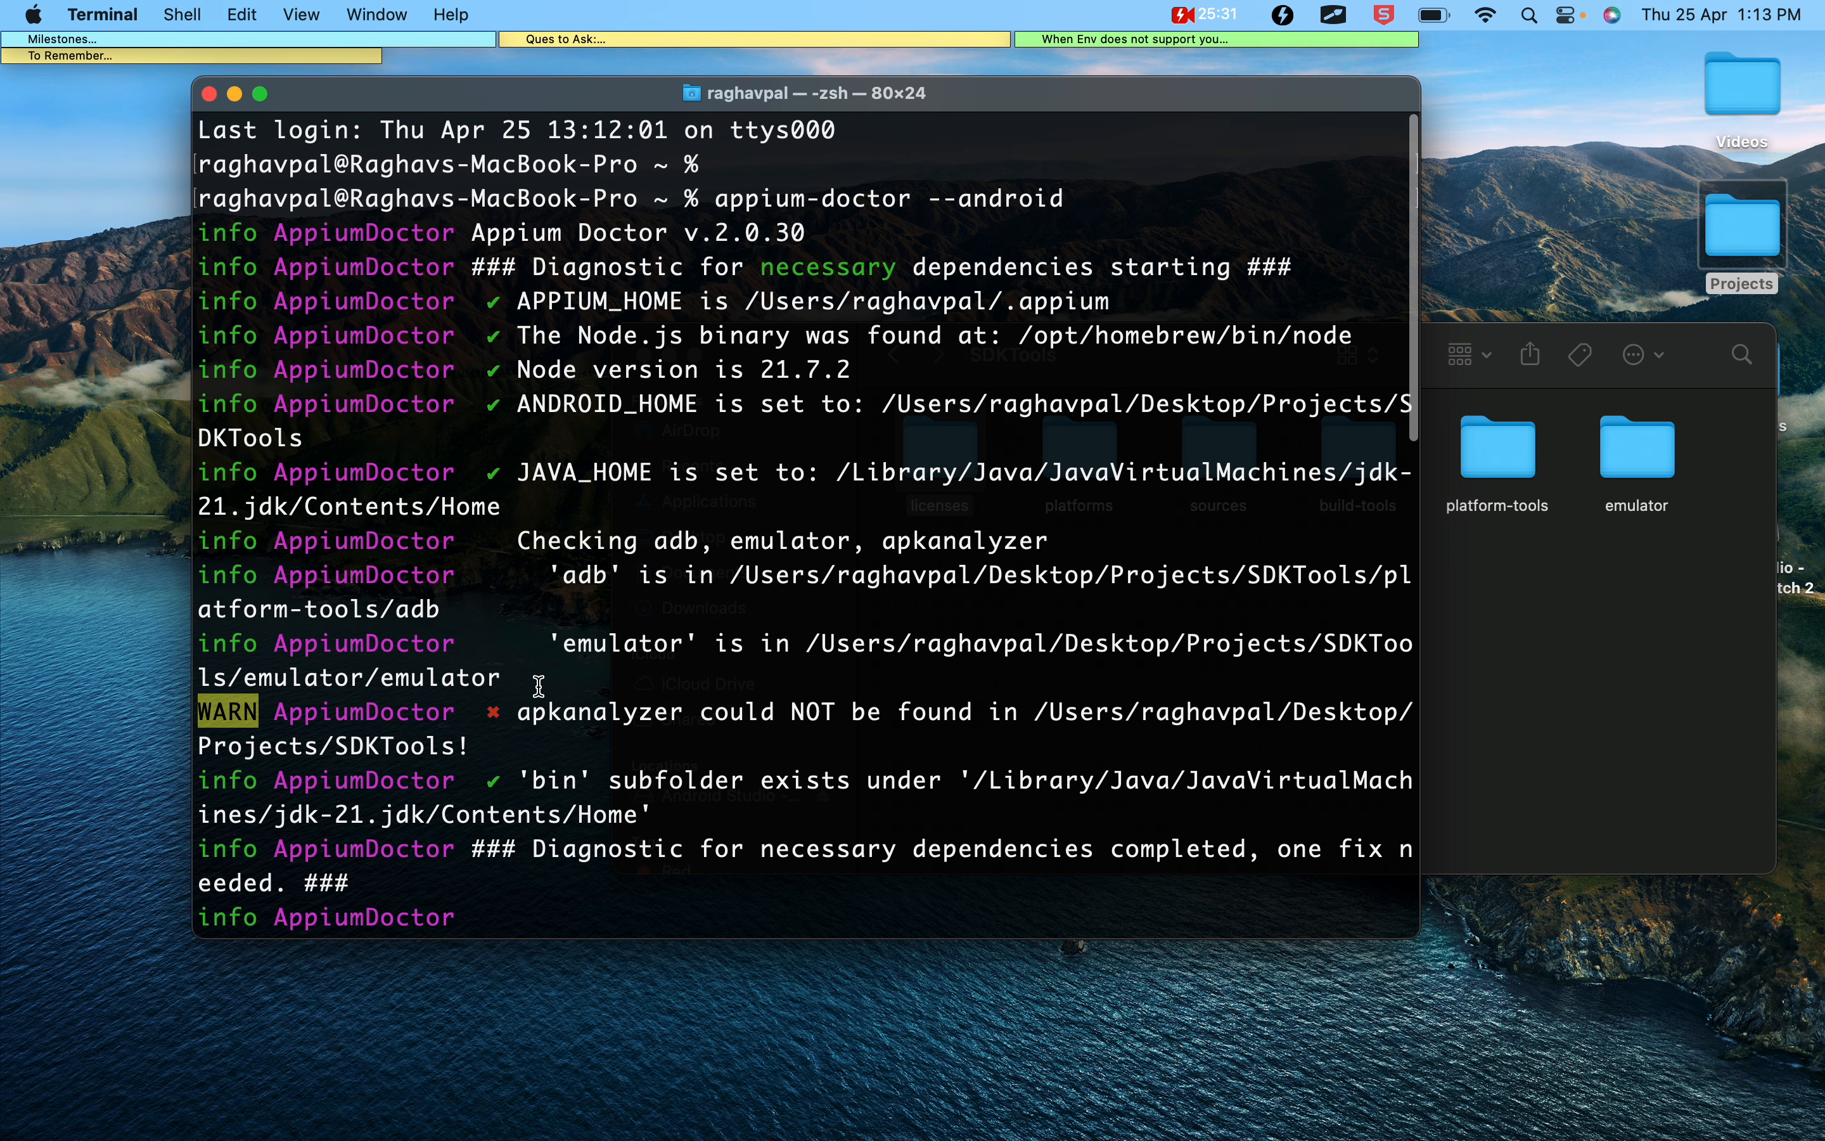
left_click_drag(535, 647, 951, 658)
left_click_drag(504, 429, 958, 540)
double_click(632, 713)
left_click_drag(509, 293, 1287, 643)
Switch to the Appium 2 Google Docs notes and review Step 8, the Show Package Details and install location notes, and the cmdline-tools FAQ
key("ctrl+Right")
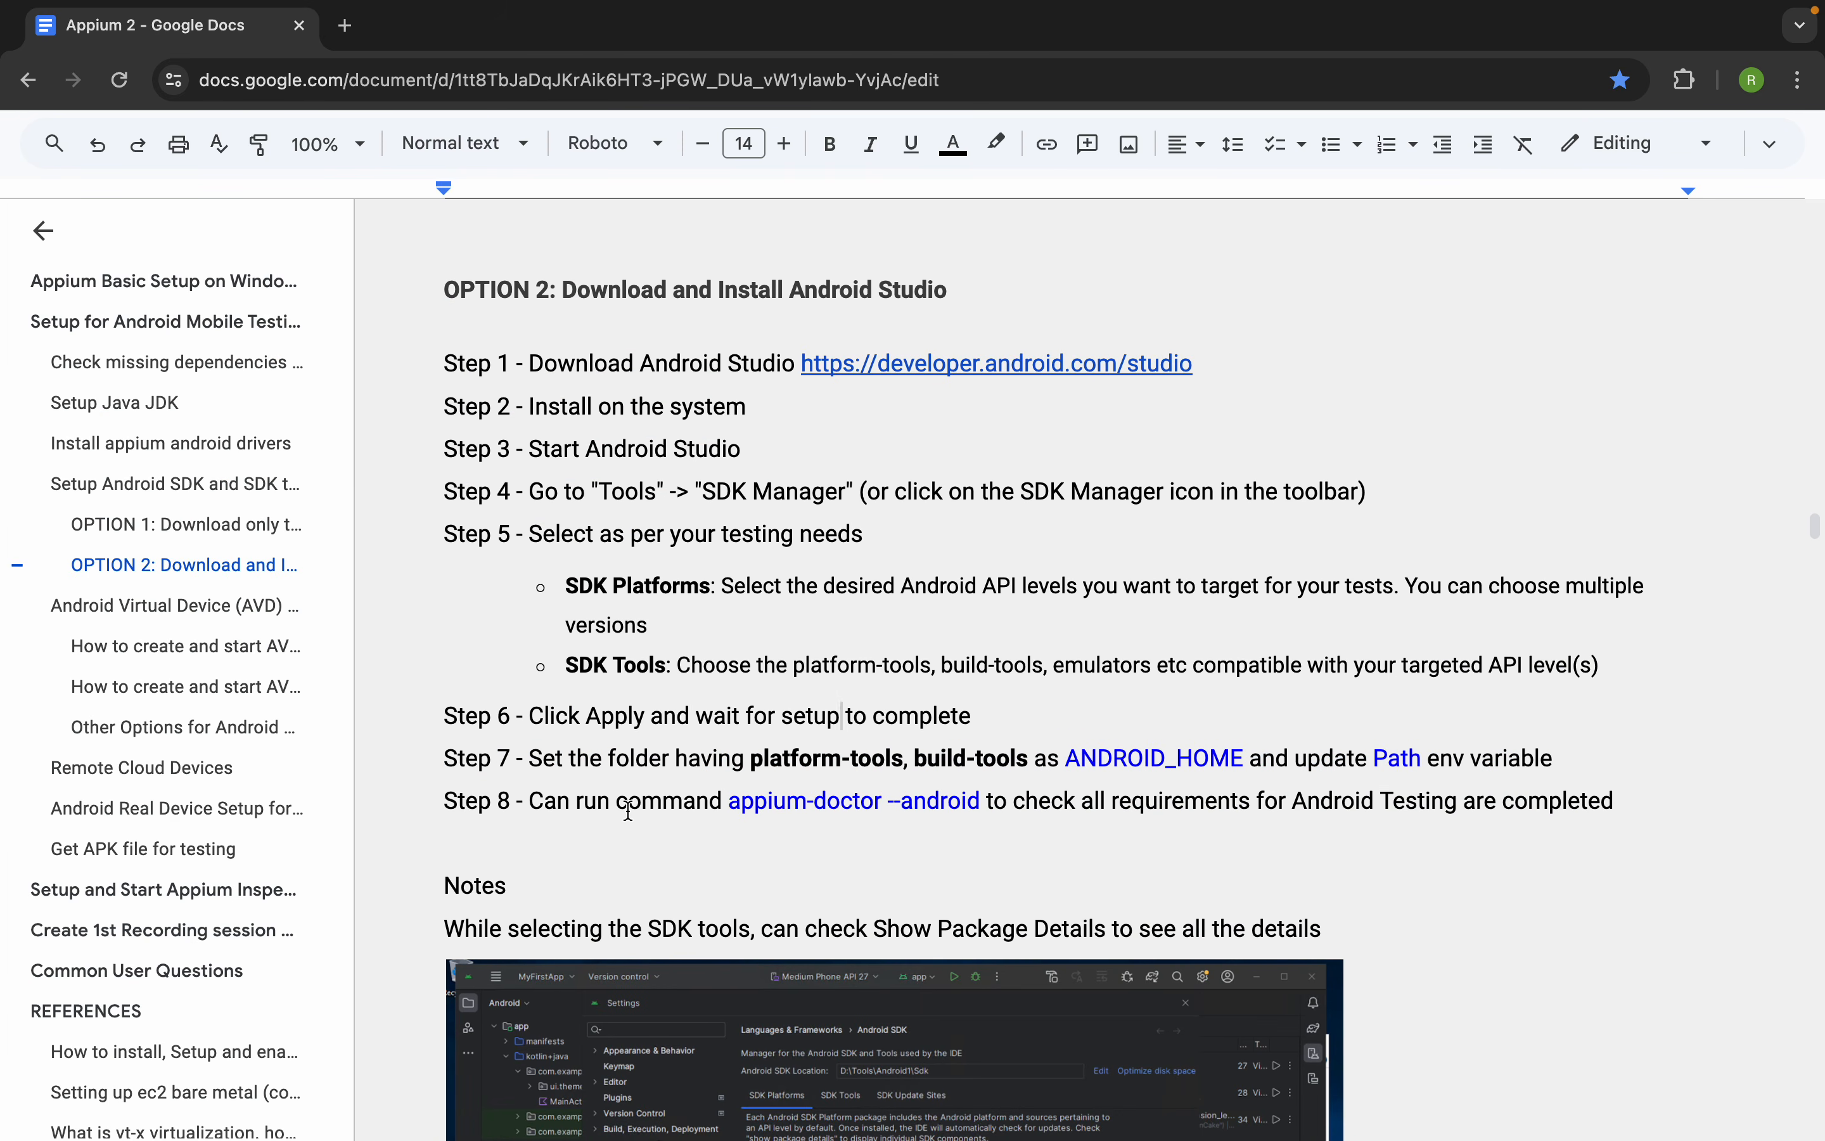
left_click_drag(523, 796, 1631, 830)
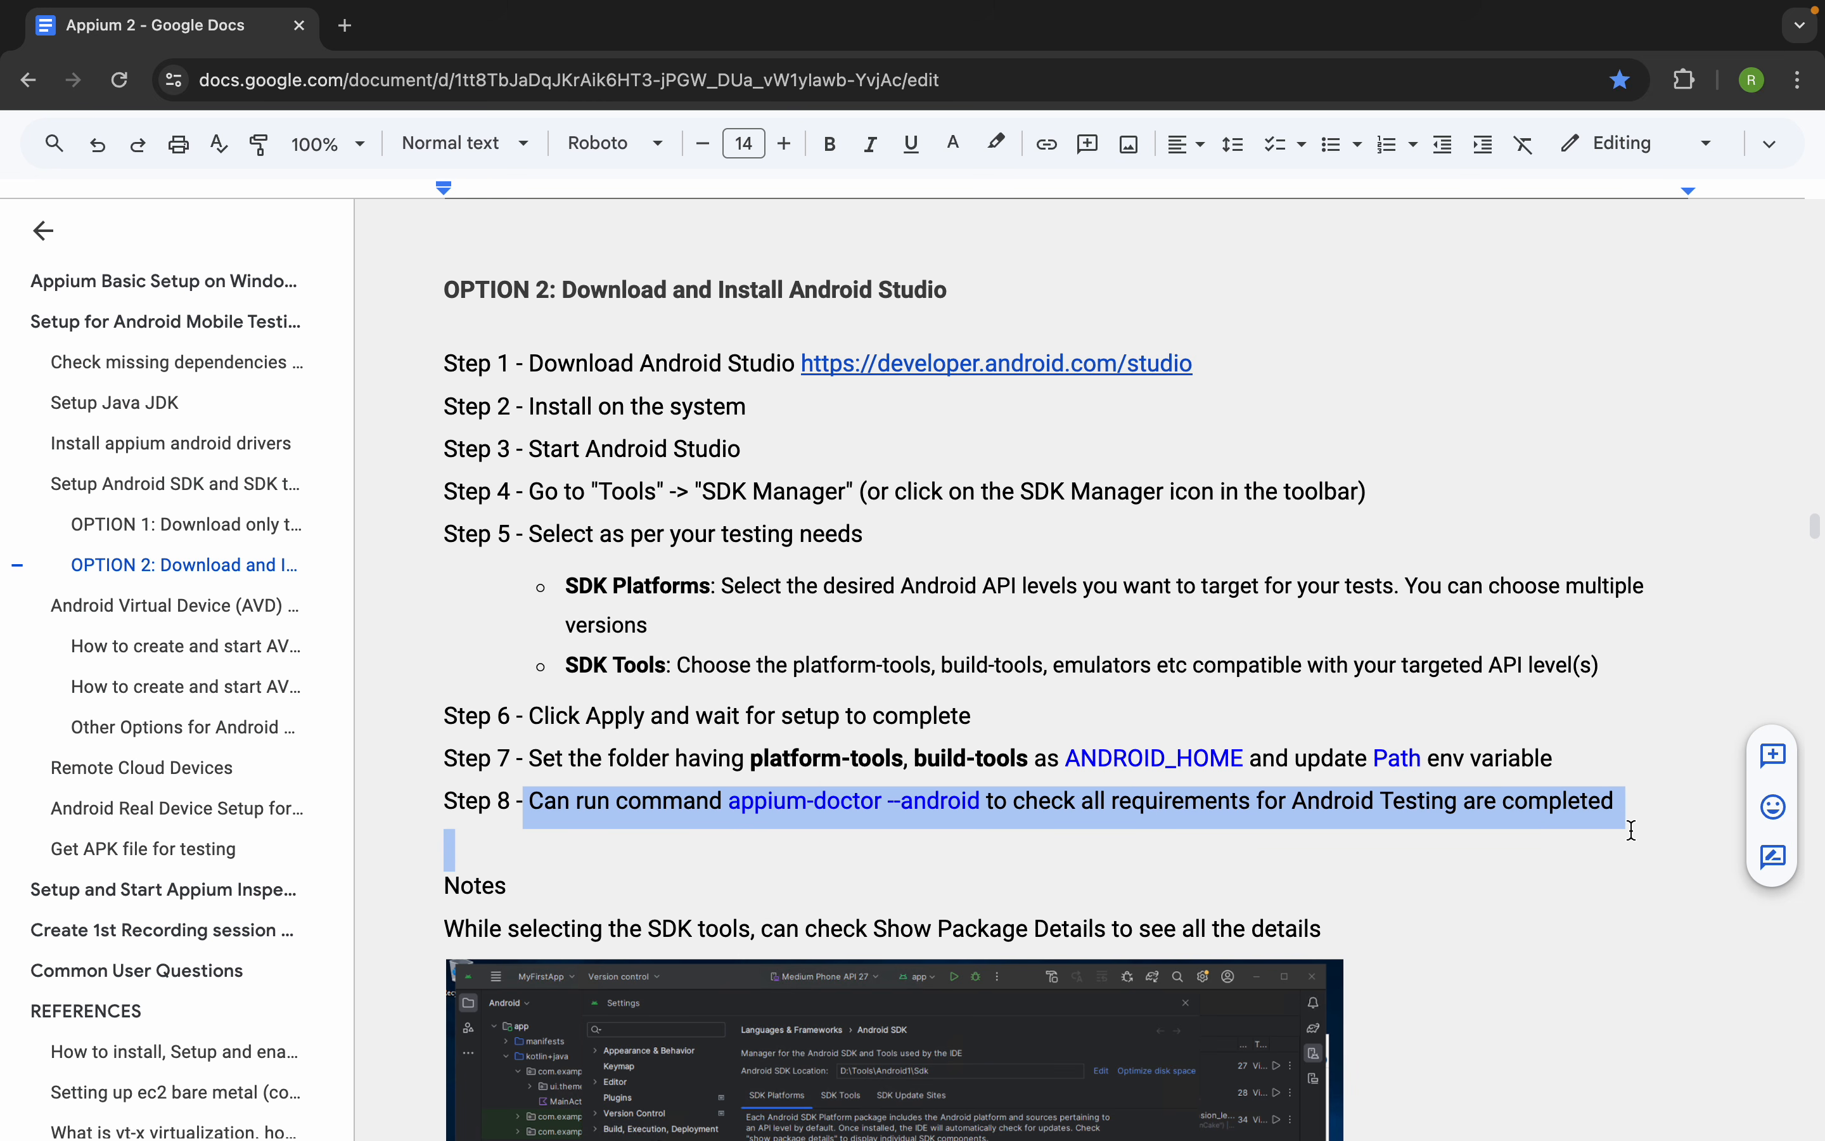
scroll(896, 773, "down", 7)
left_click(897, 775)
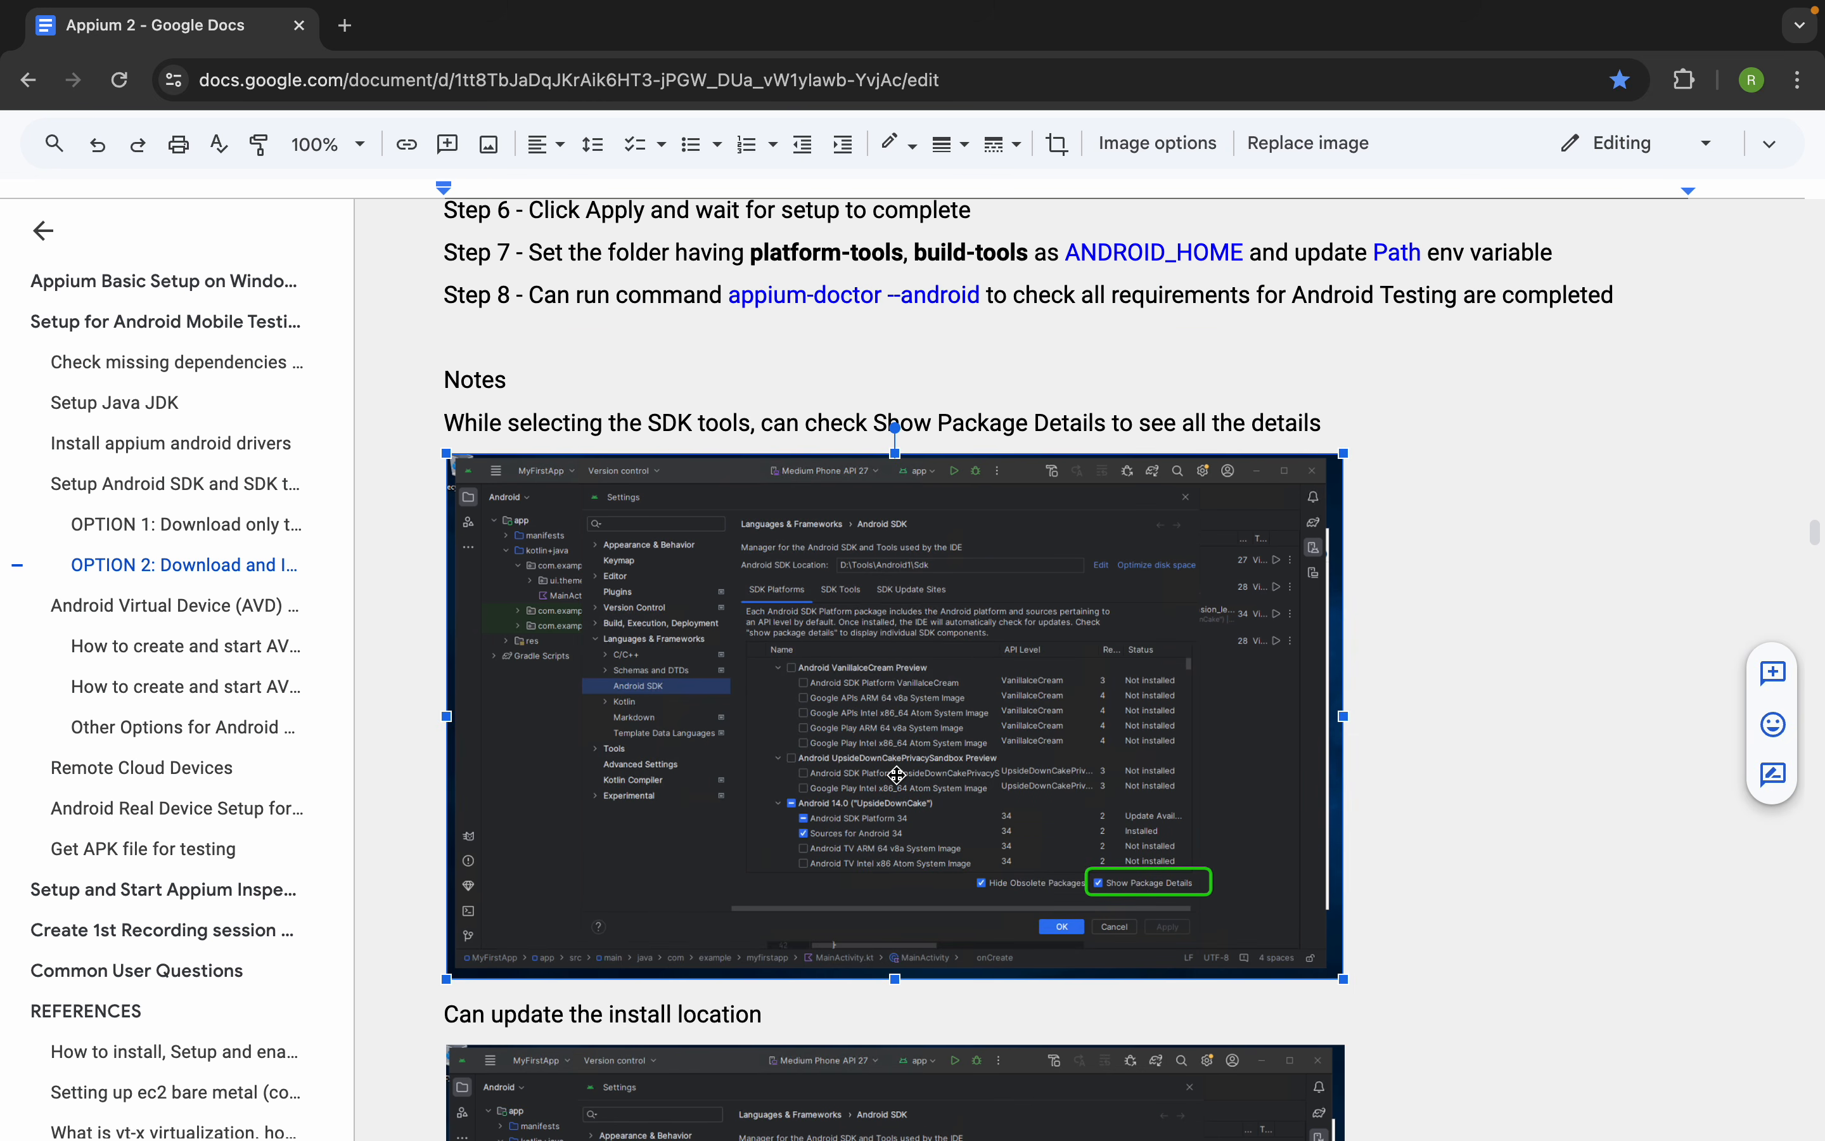
scroll(896, 775, "down", 1)
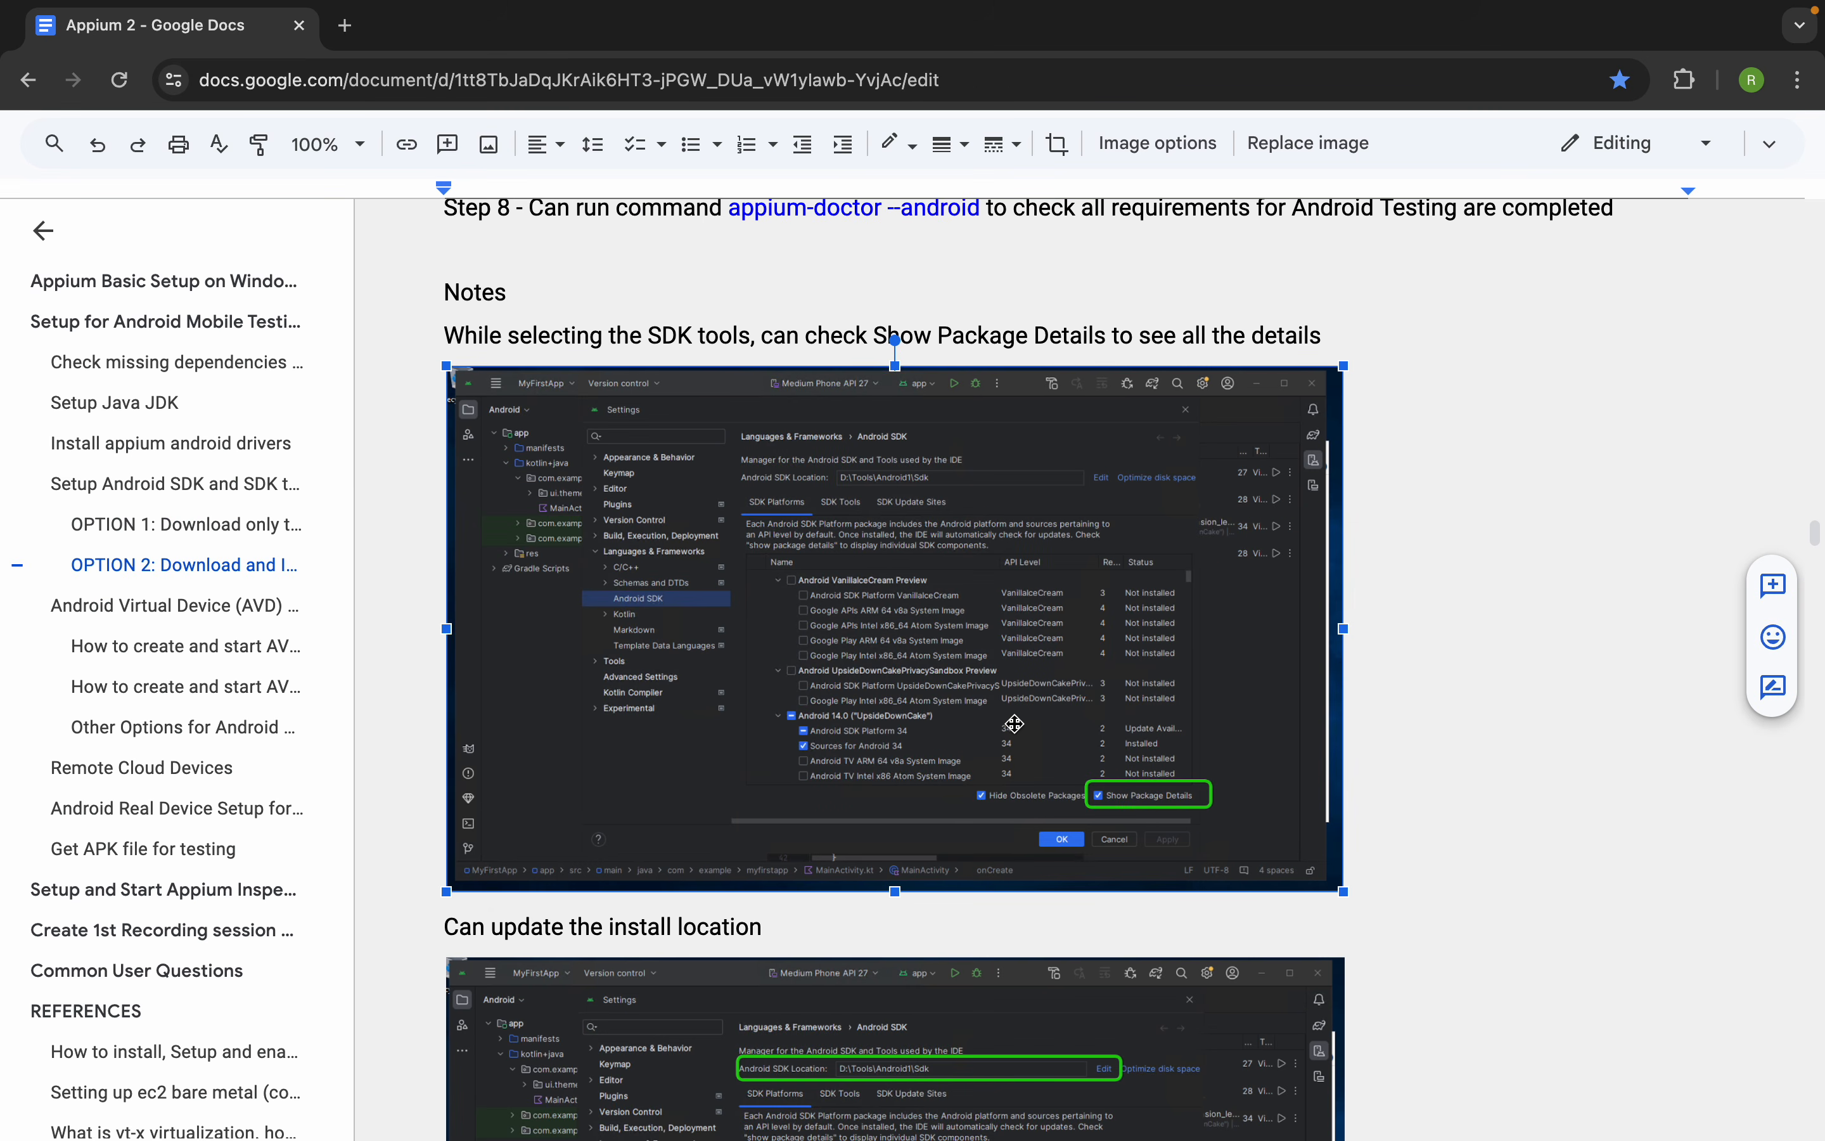
scroll(1013, 723, "down", 7)
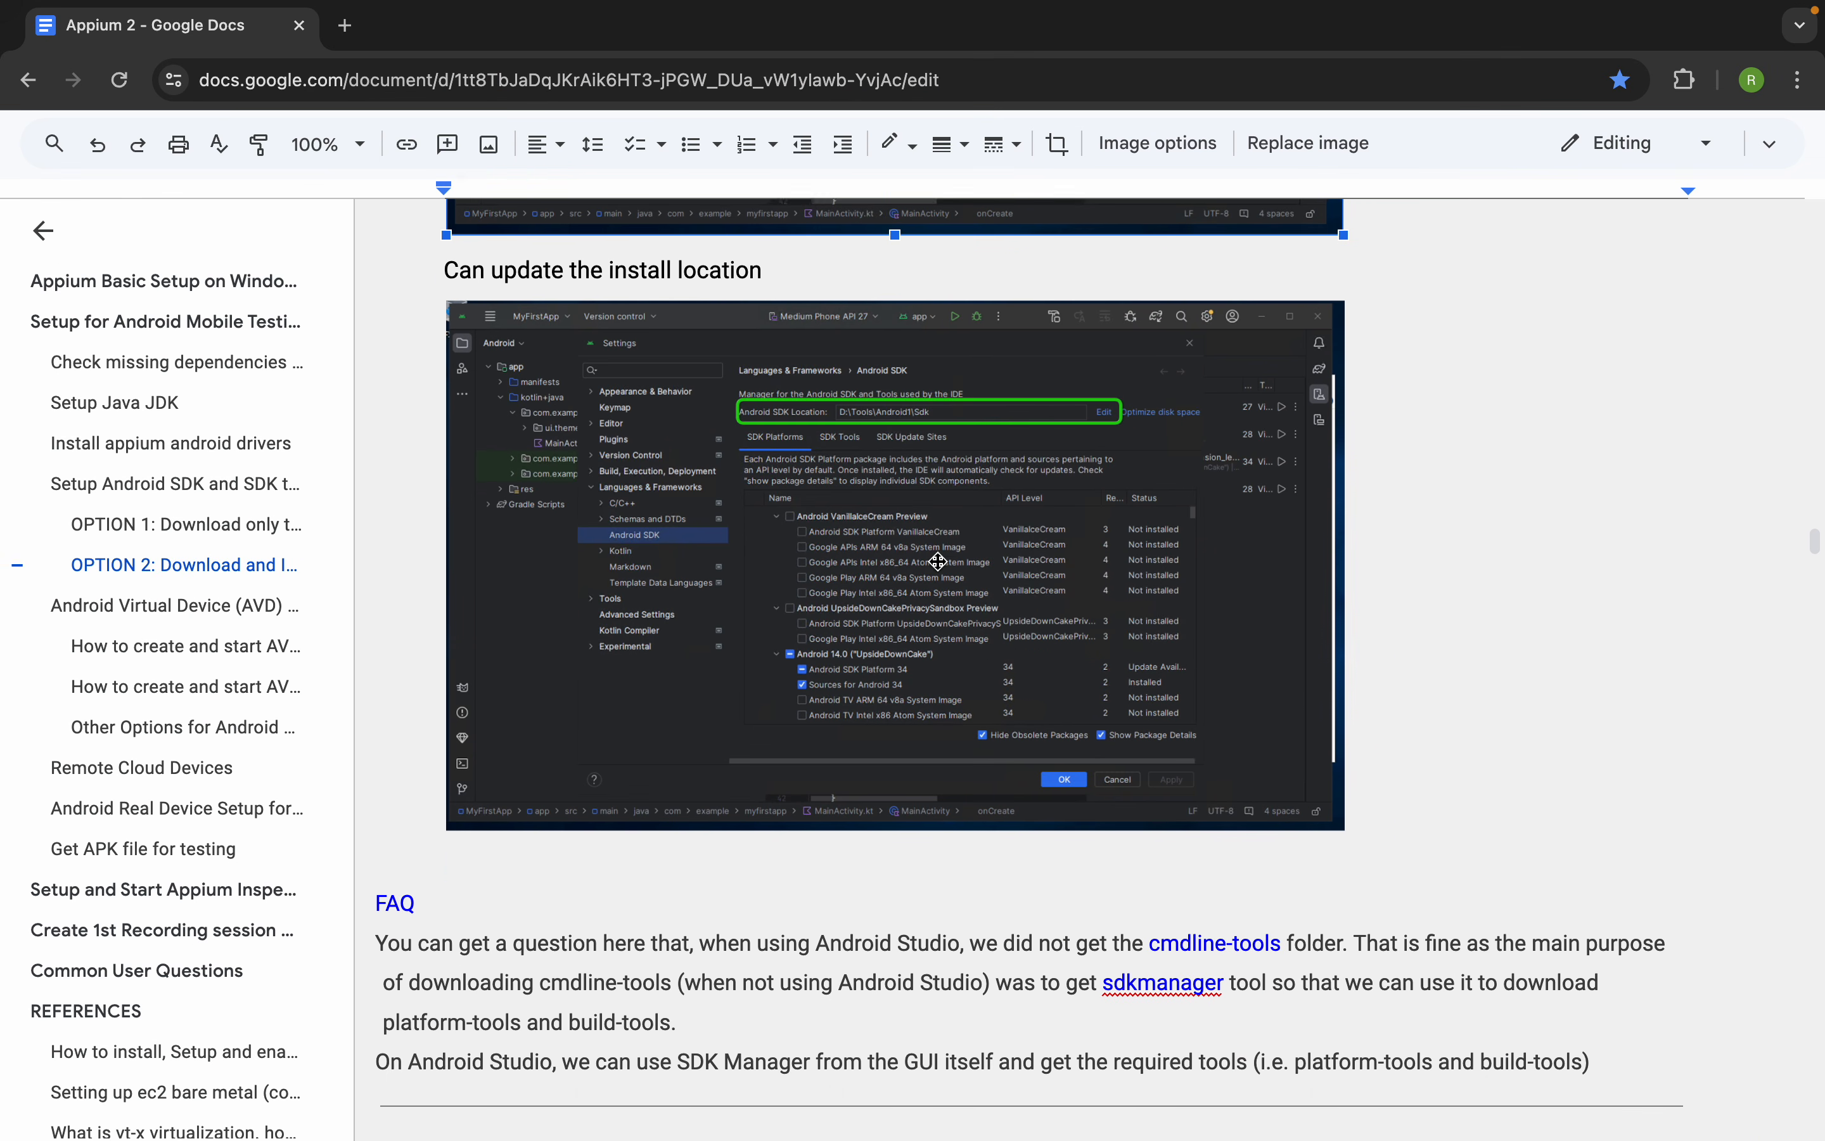
scroll(937, 561, "down", 3)
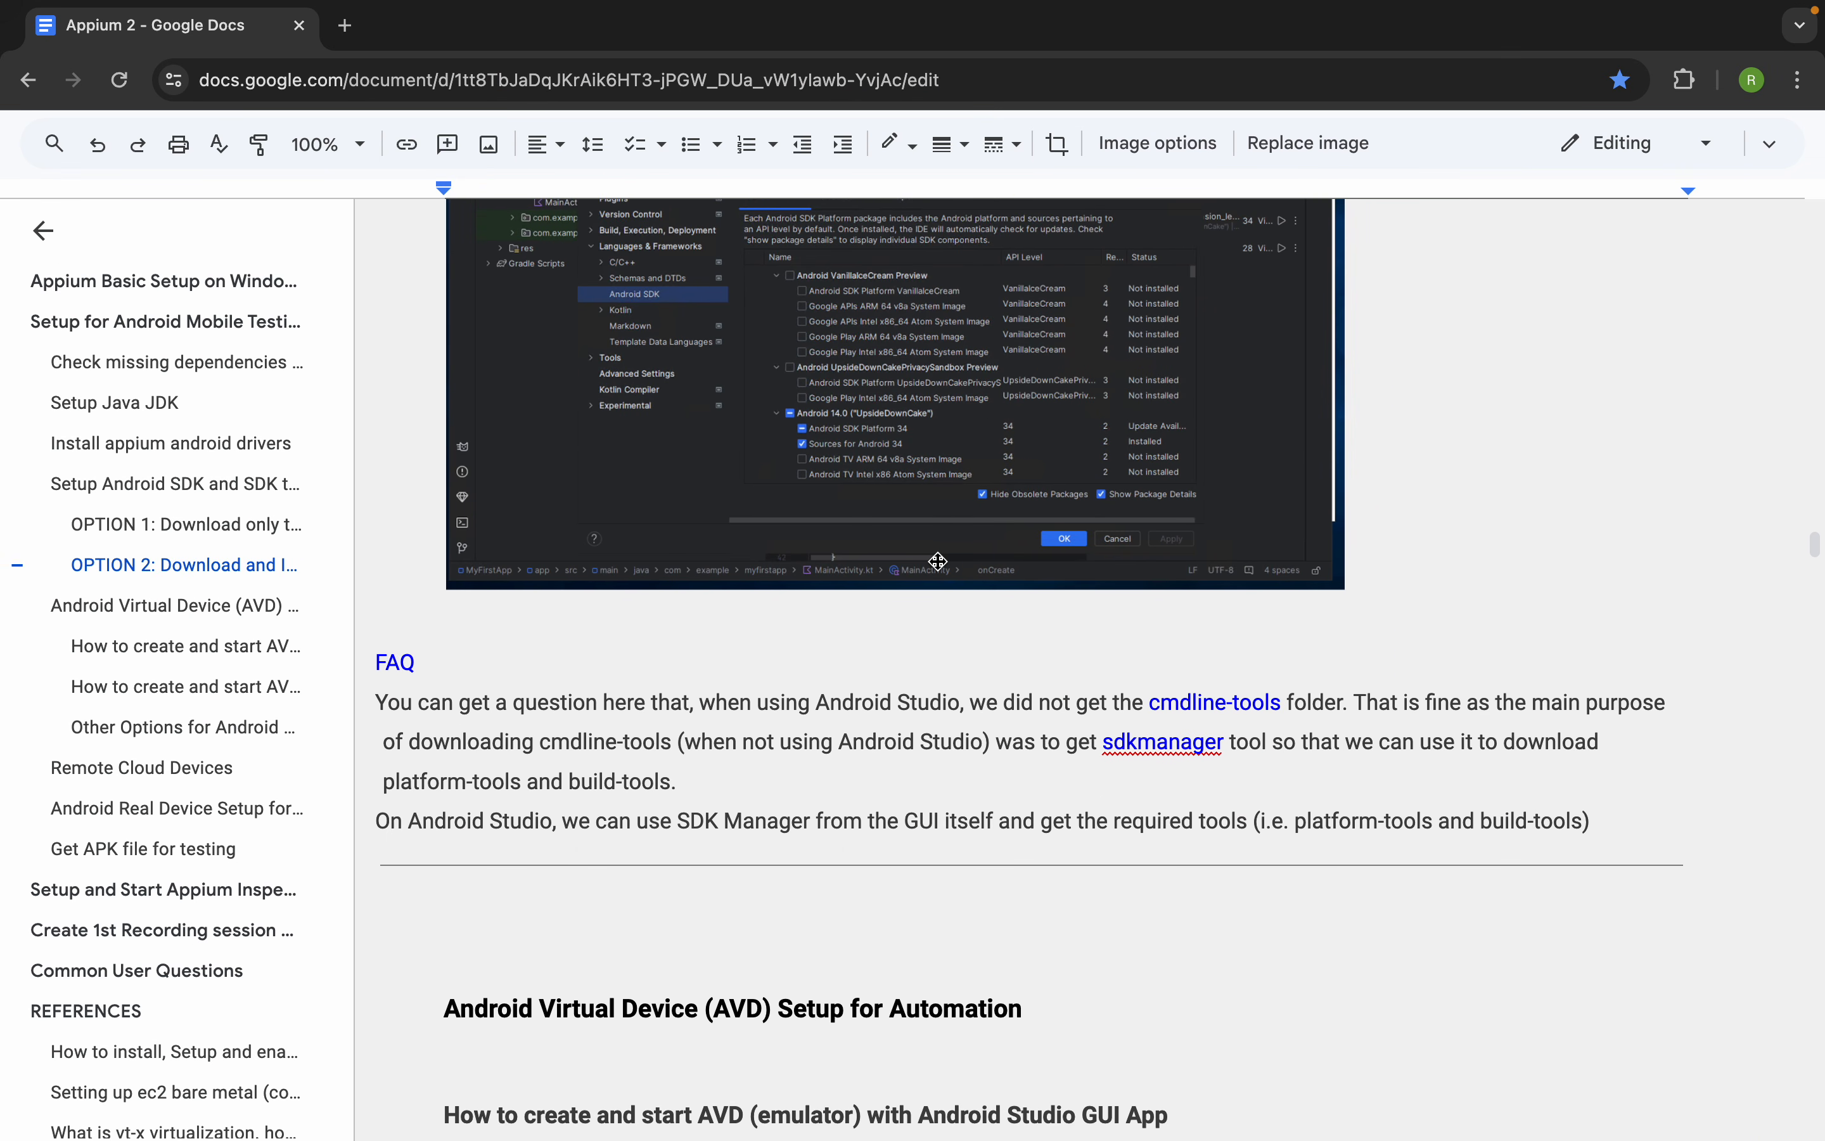
left_click_drag(1152, 701, 1289, 698)
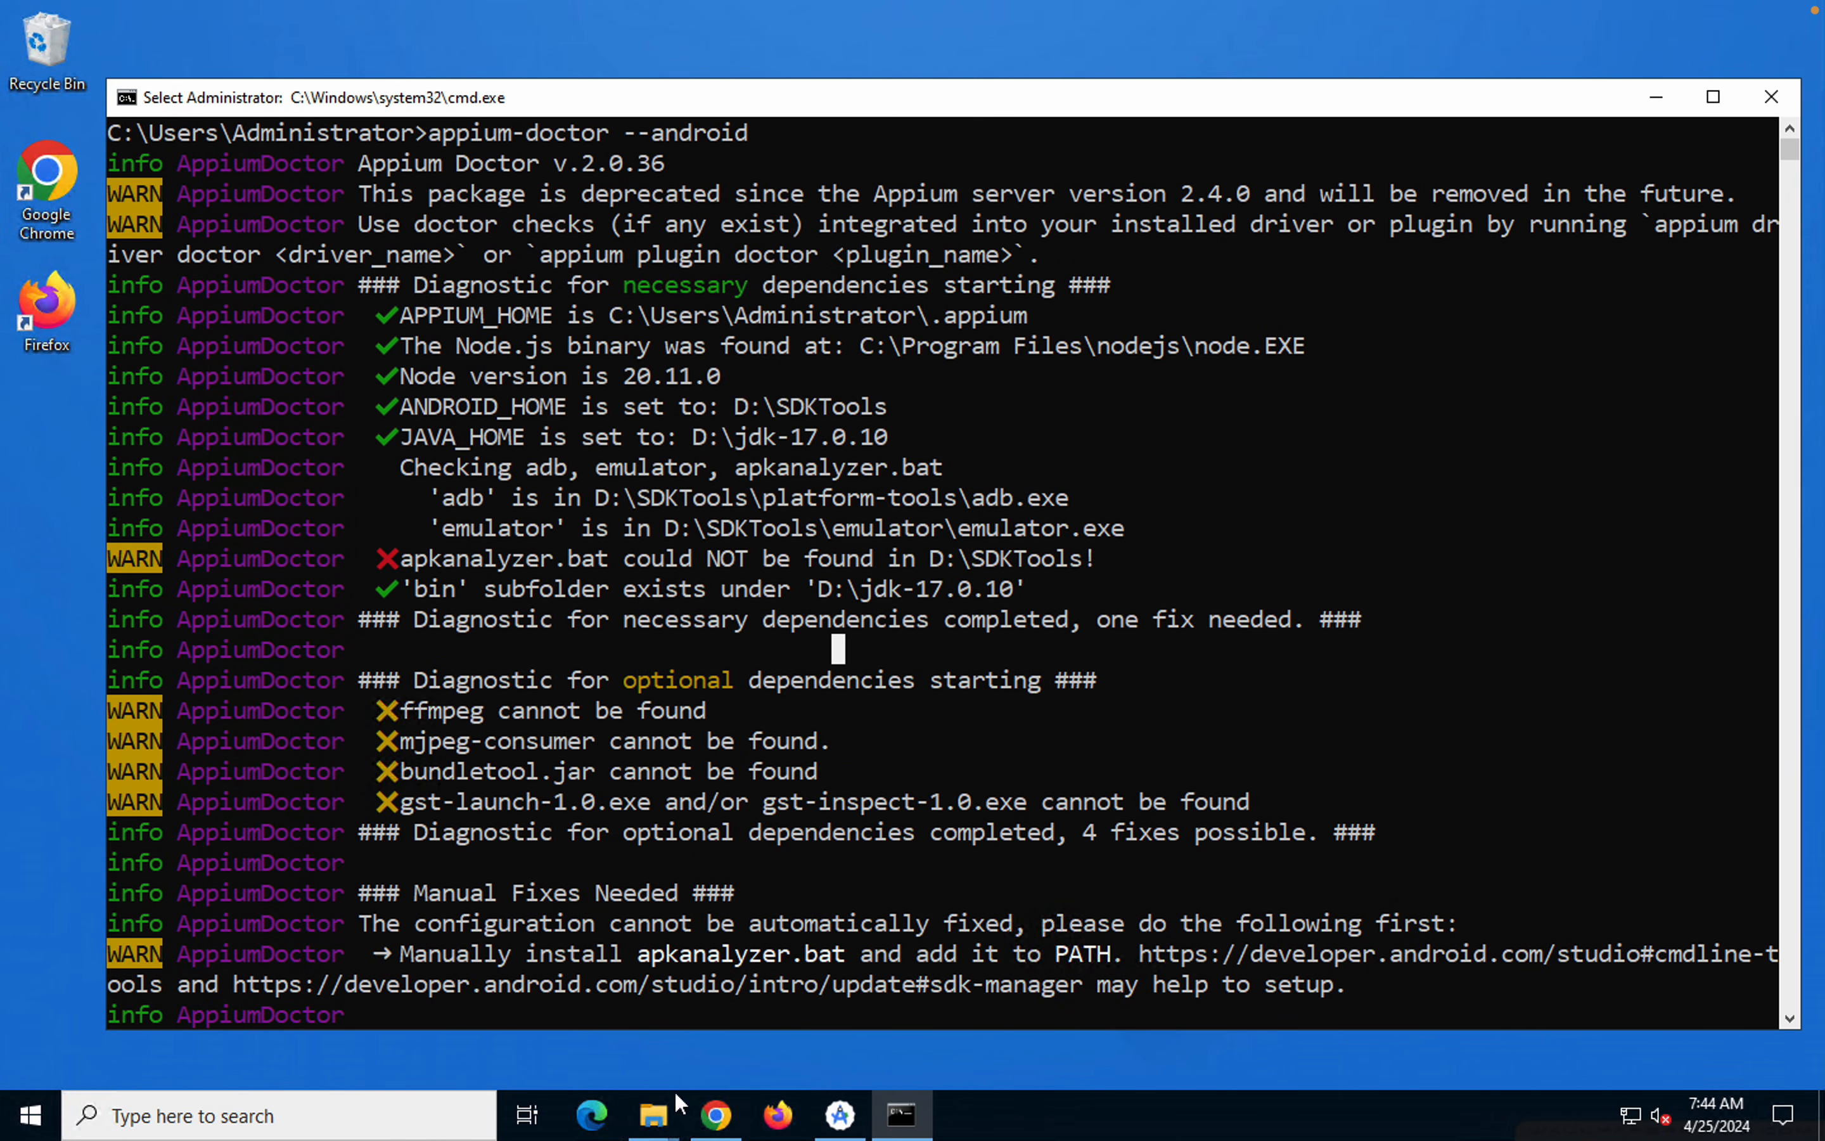
Switch to the SDKTools folder in File Explorer and inspect the android folder on the D: drive
left_click(638, 1127)
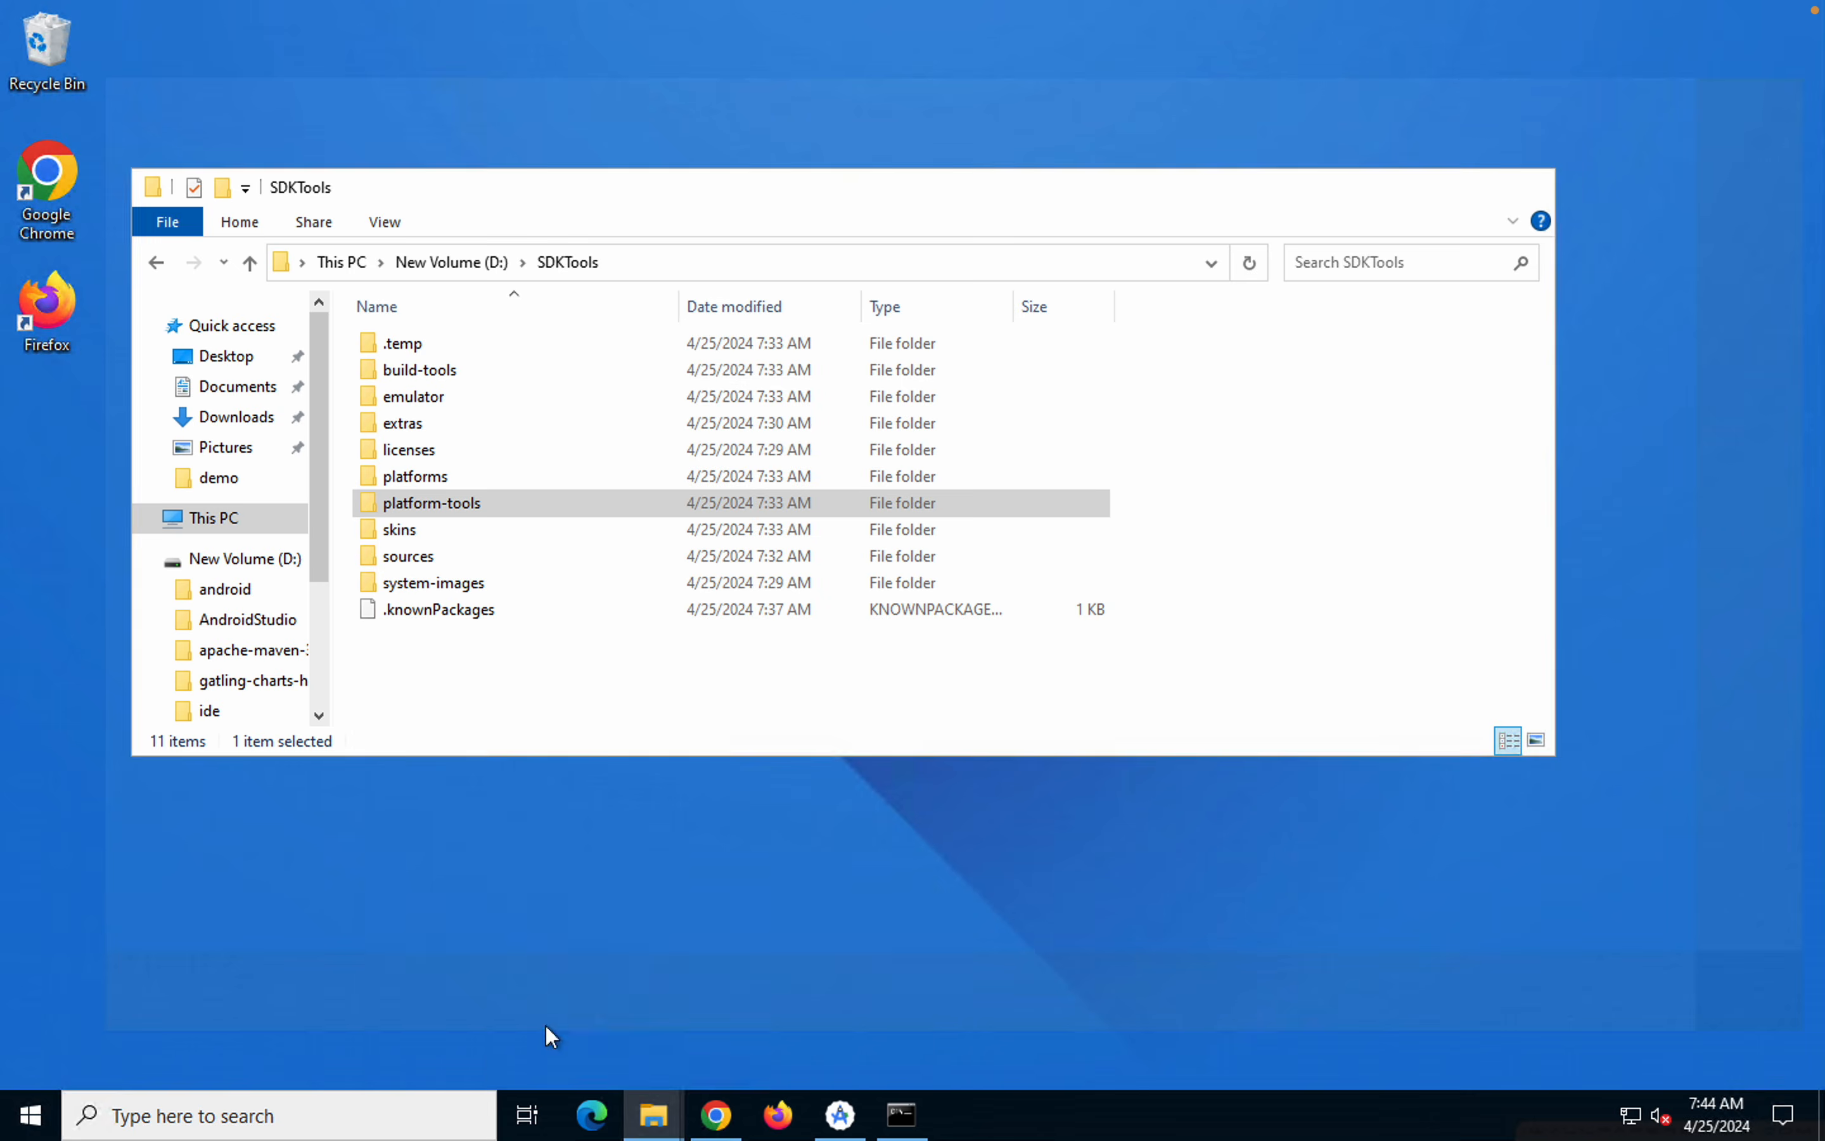
left_click(545, 1023)
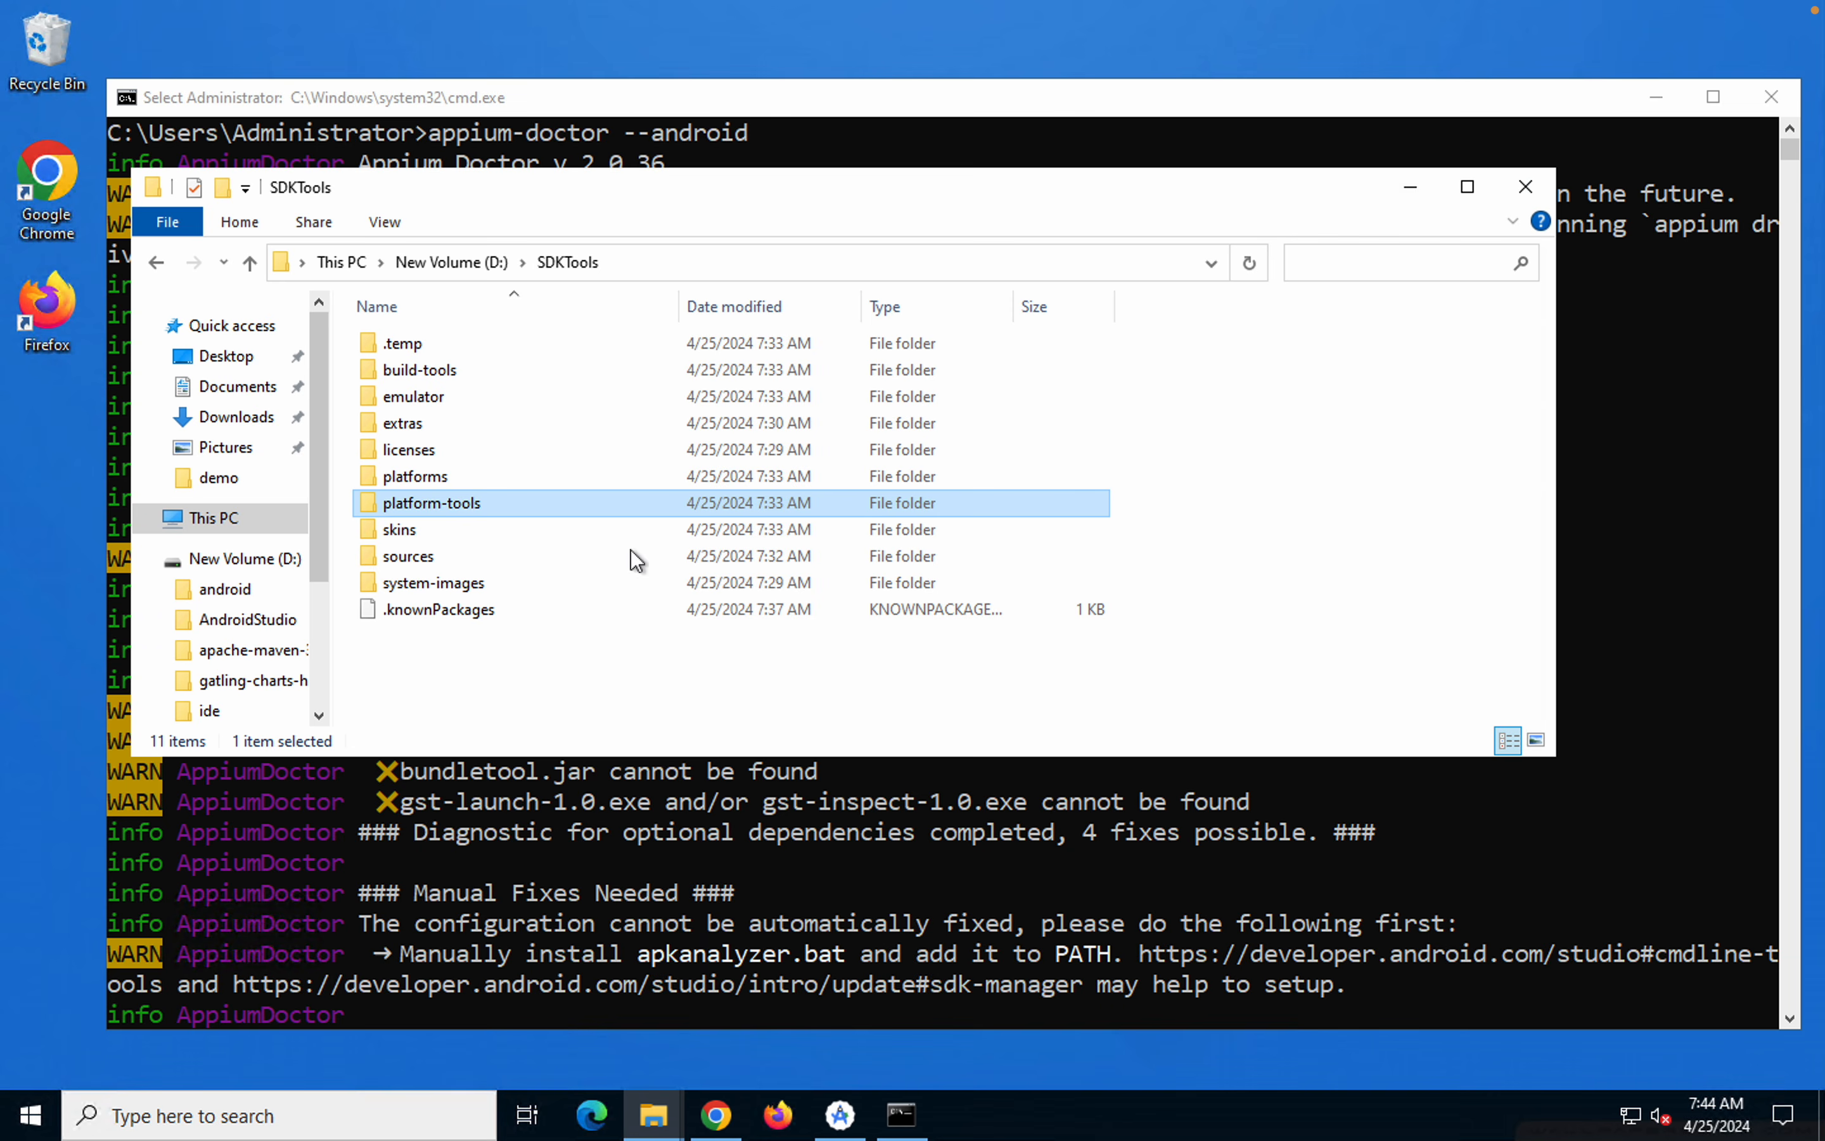
left_click(440, 263)
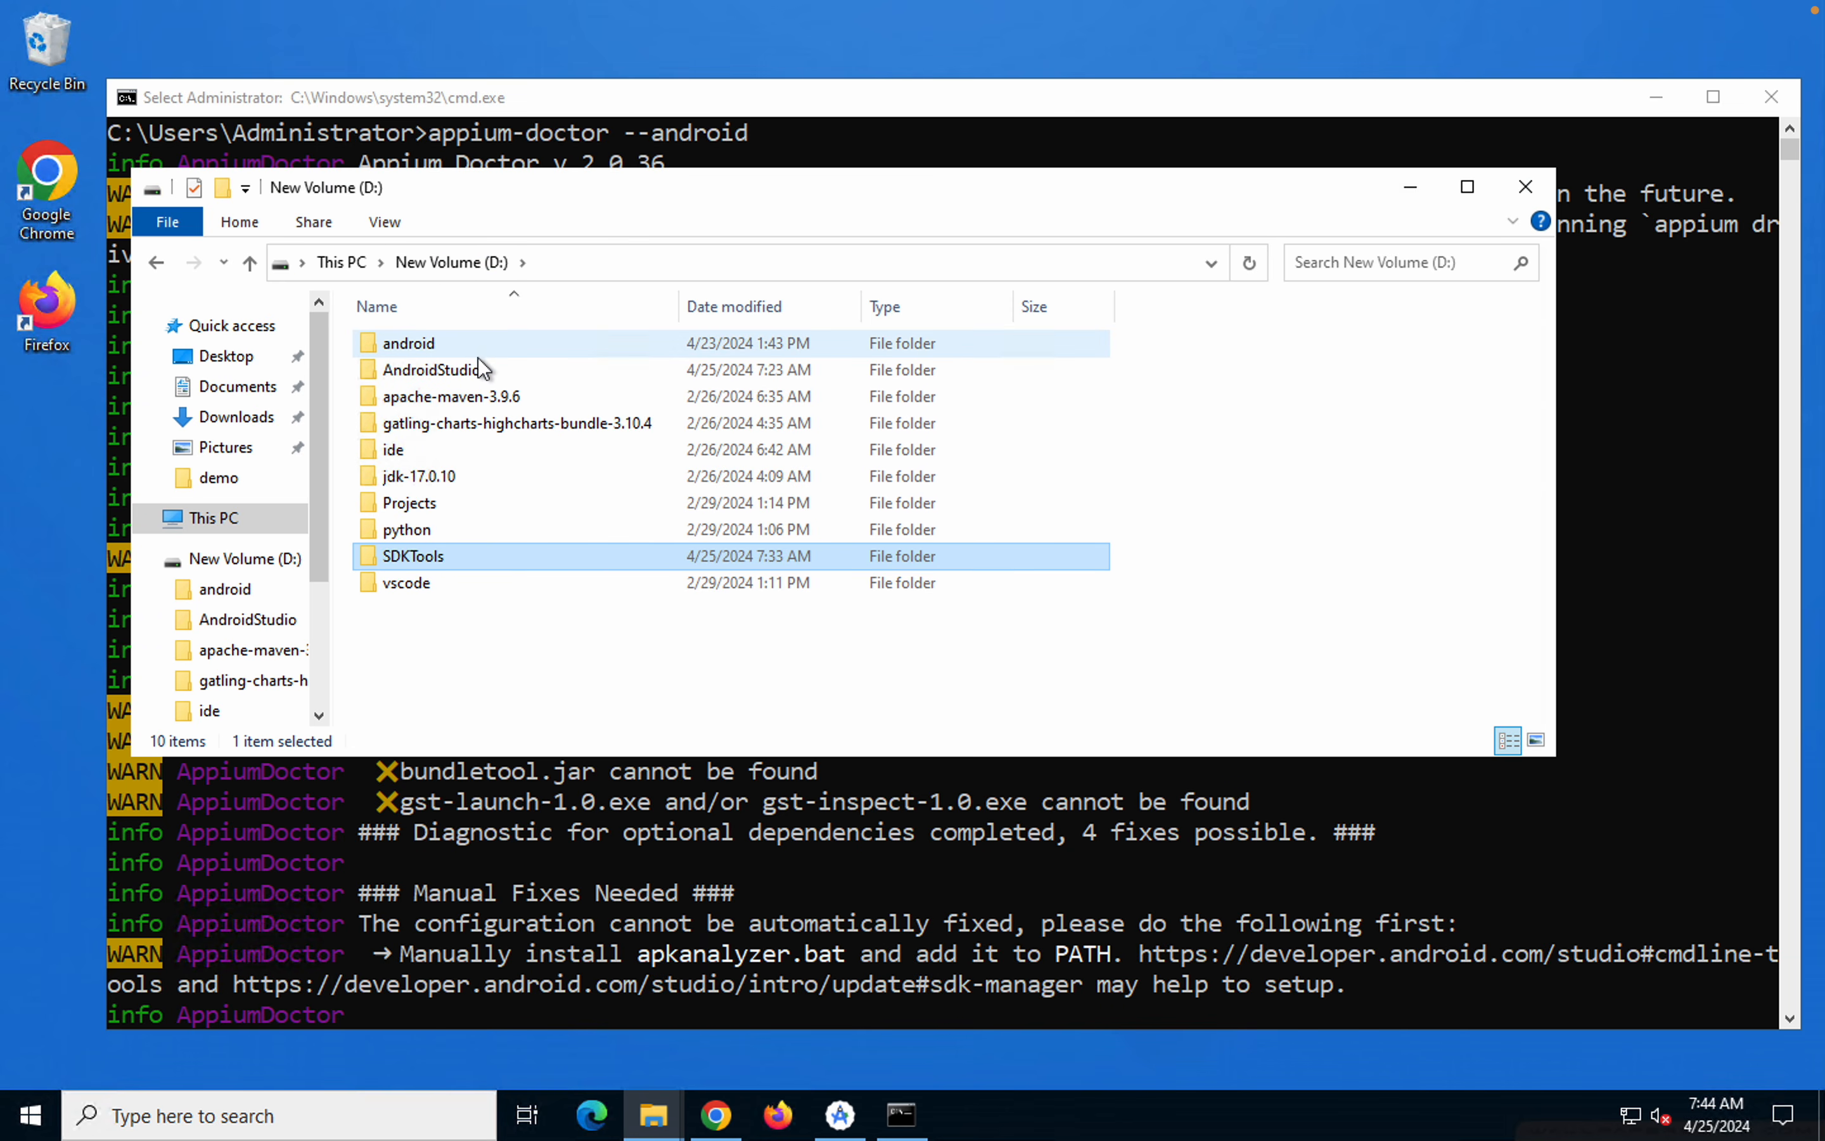
double_click(450, 347)
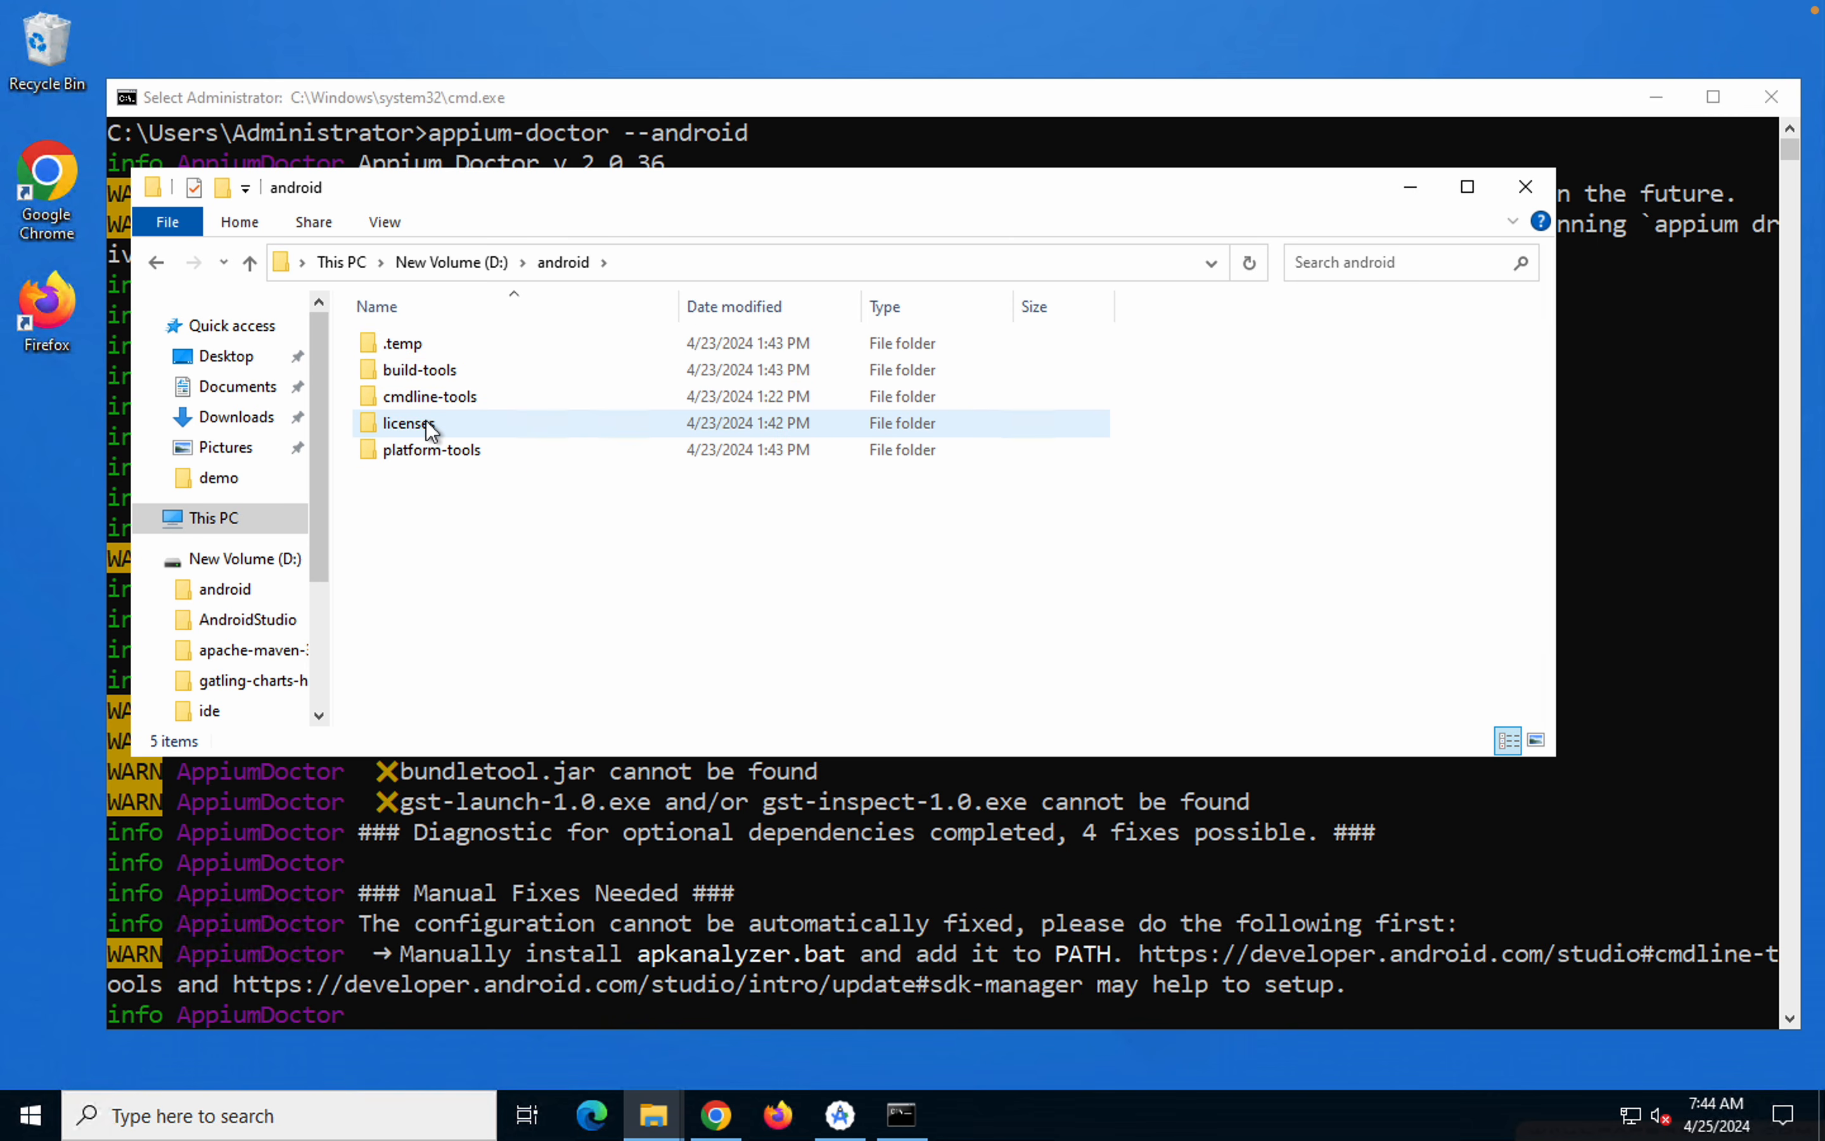
left_click(425, 368)
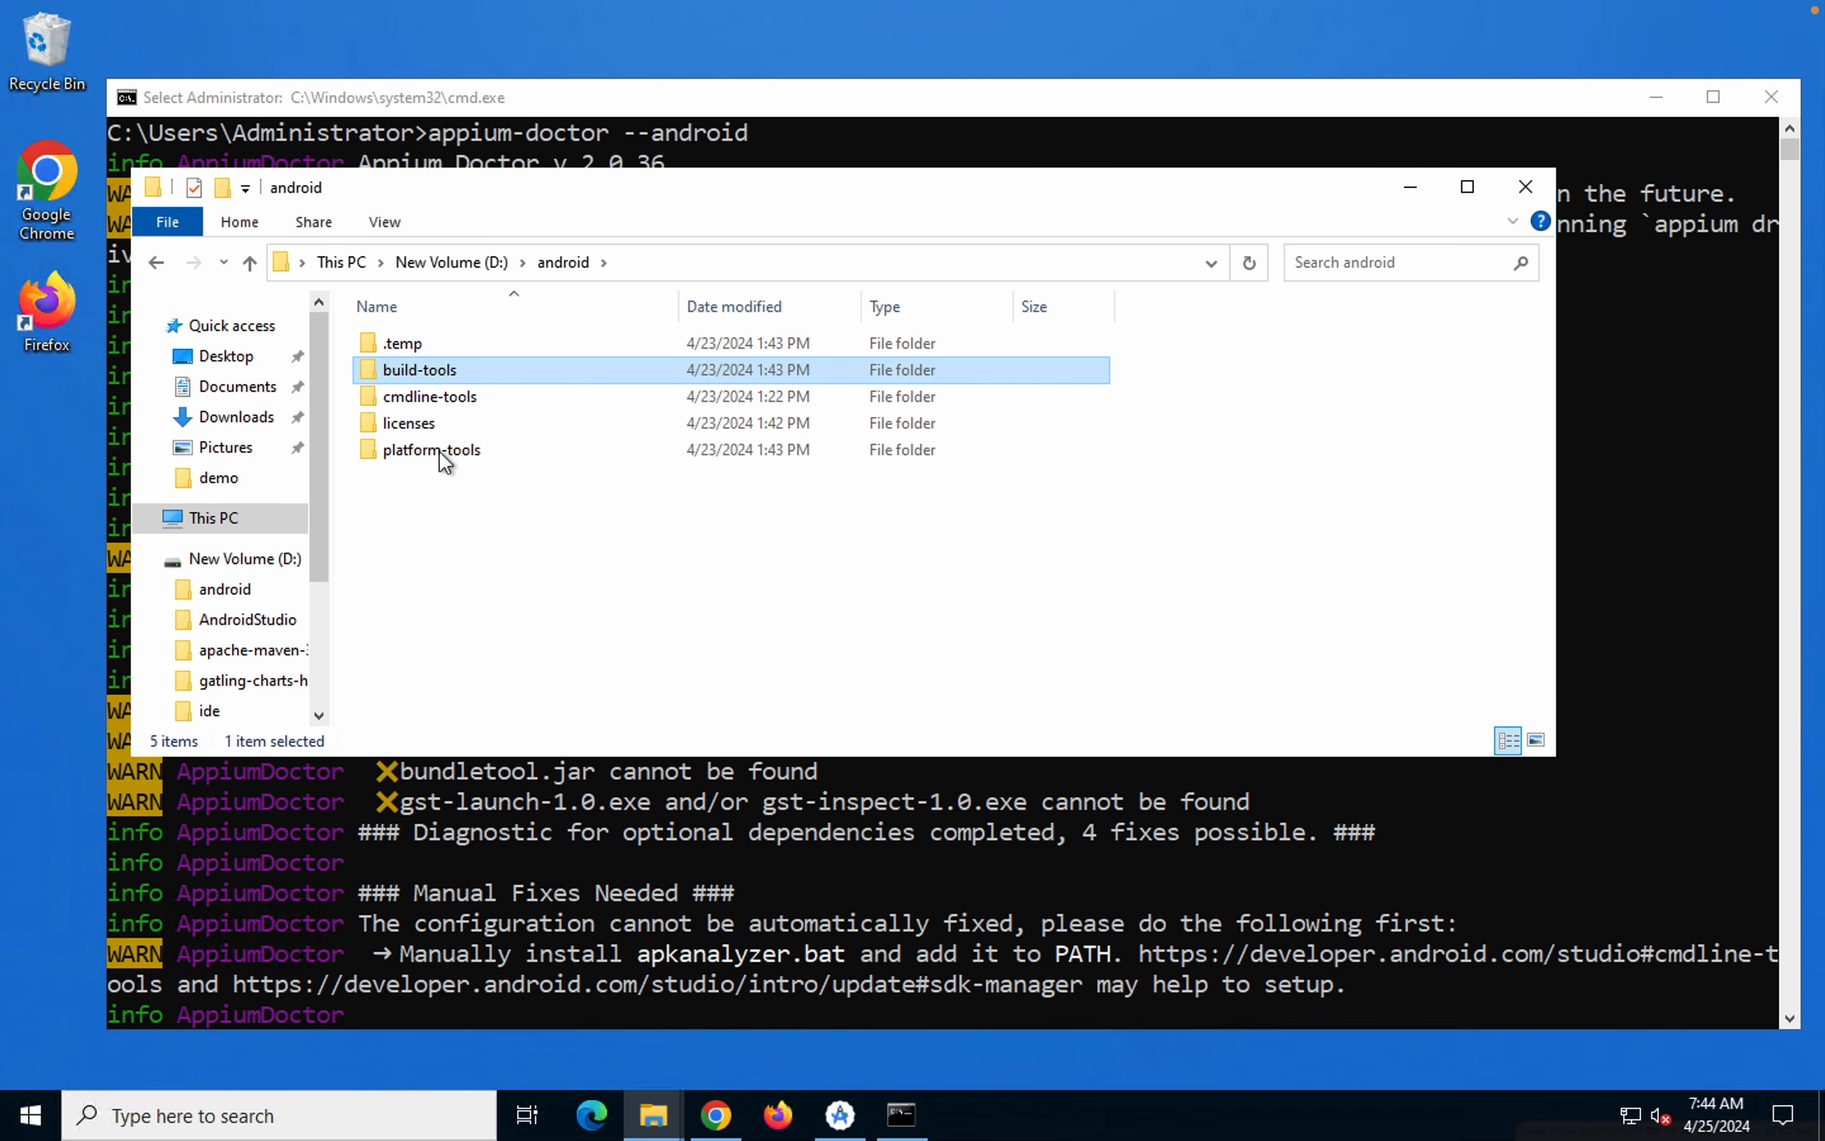
left_click(483, 264)
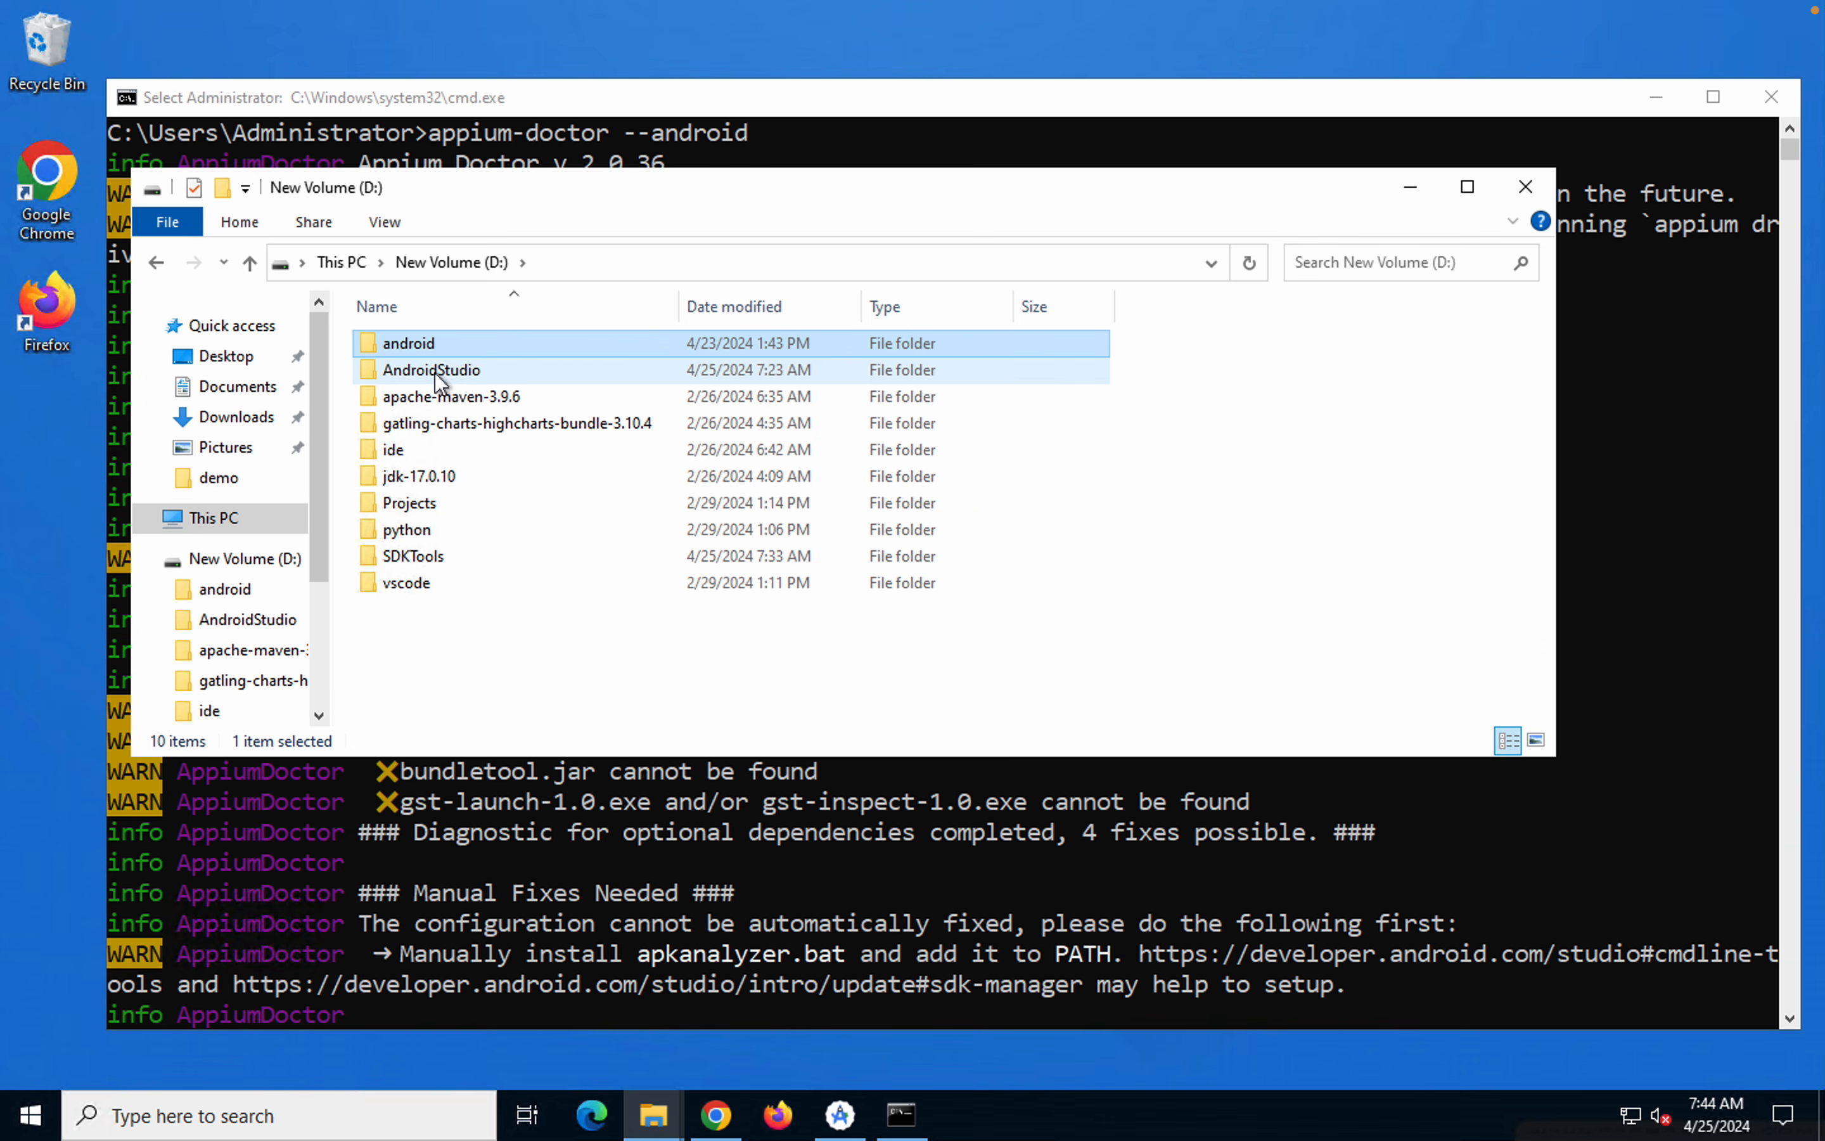
left_click(416, 447)
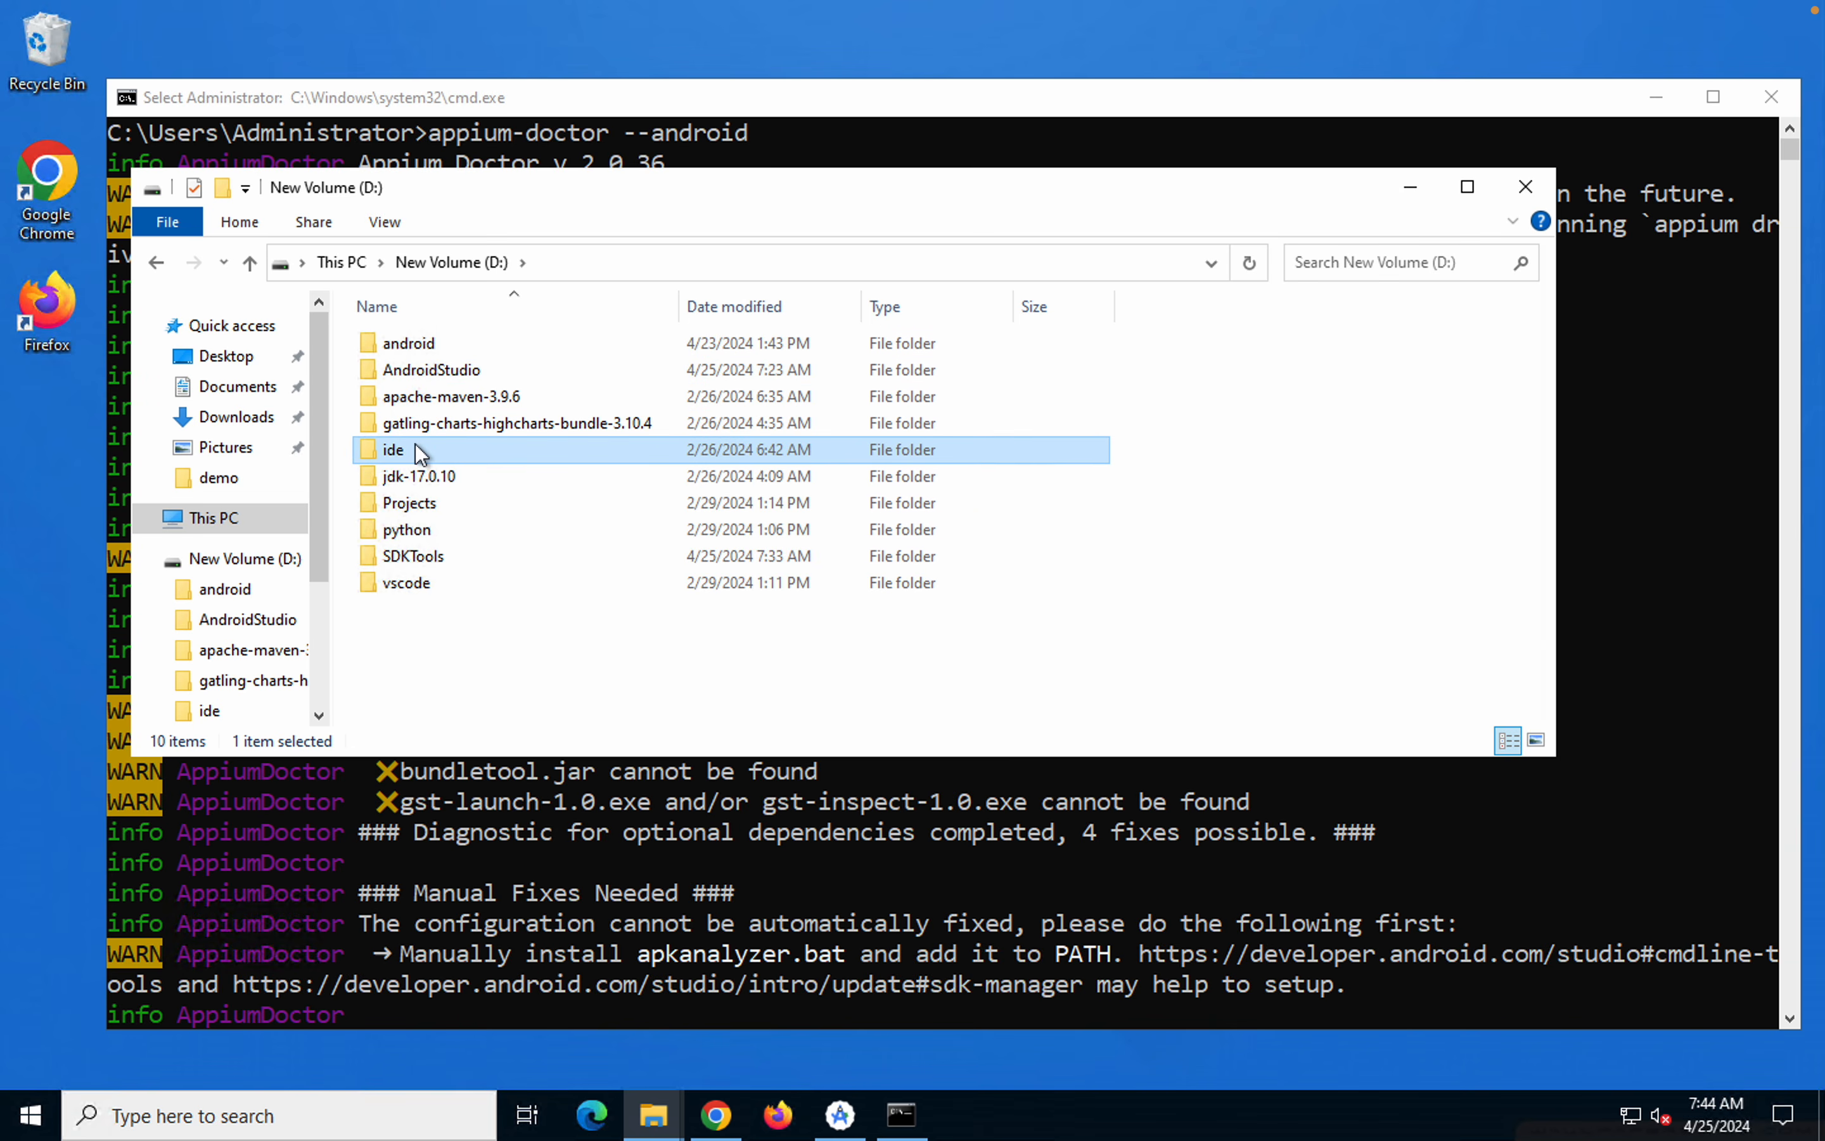
Open the bin folder under D:\android\cmdline-tools\latest and look for sdkmanager.bat among its batch files
double_click(432, 346)
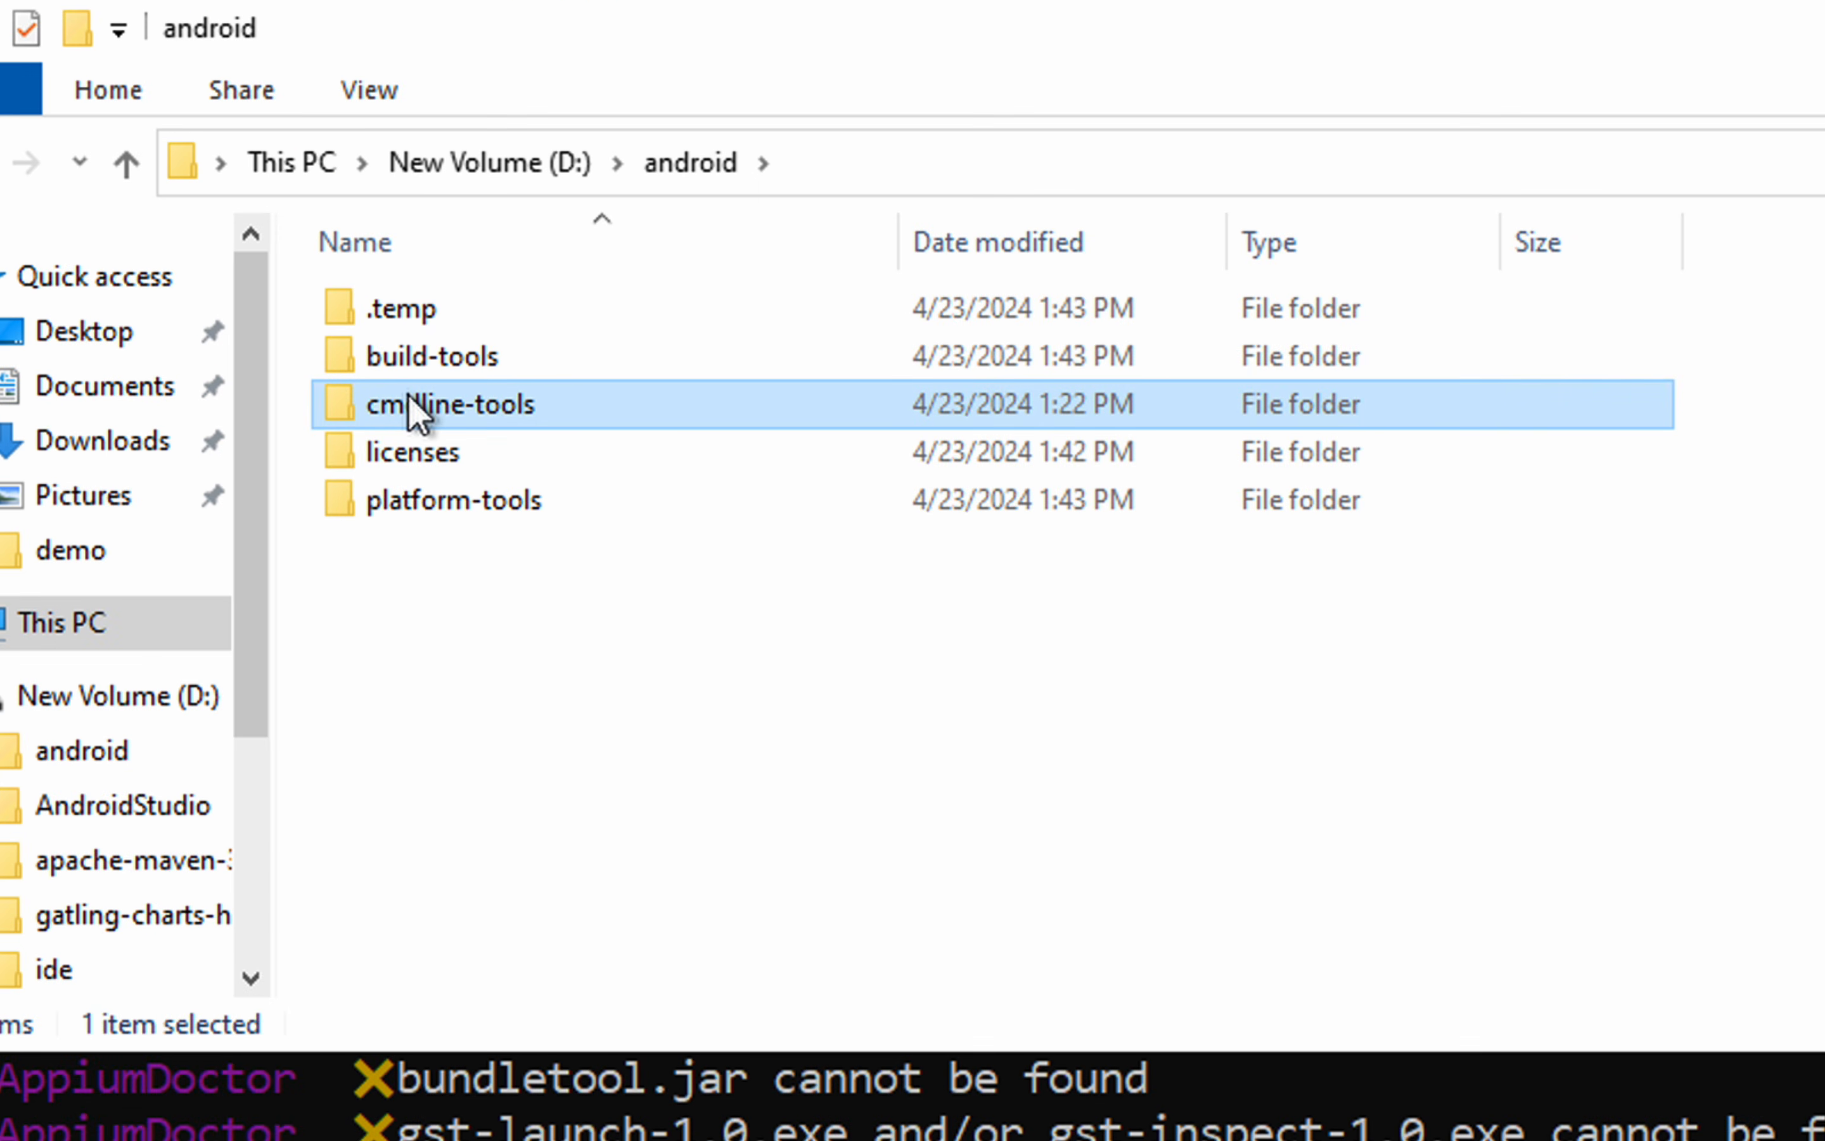
double_click(409, 395)
left_click(413, 306)
double_click(413, 306)
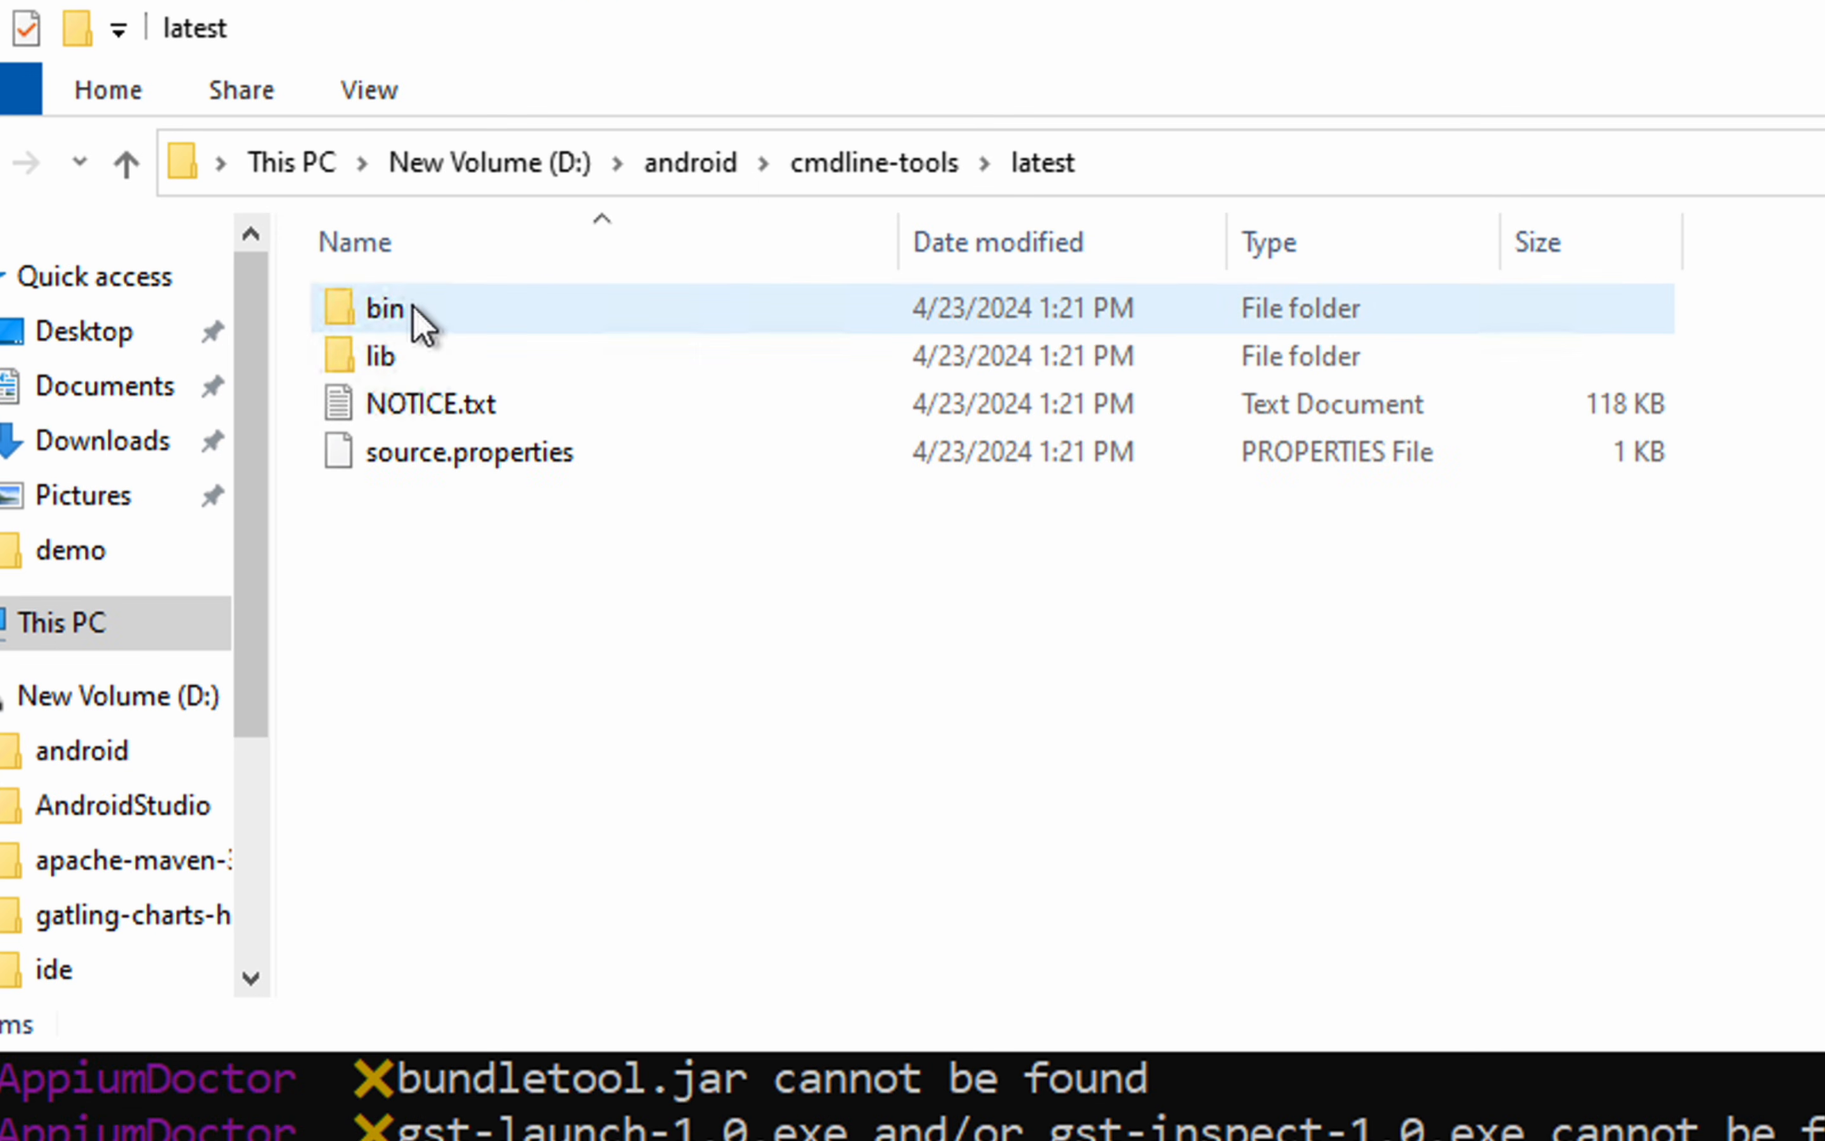
double_click(410, 310)
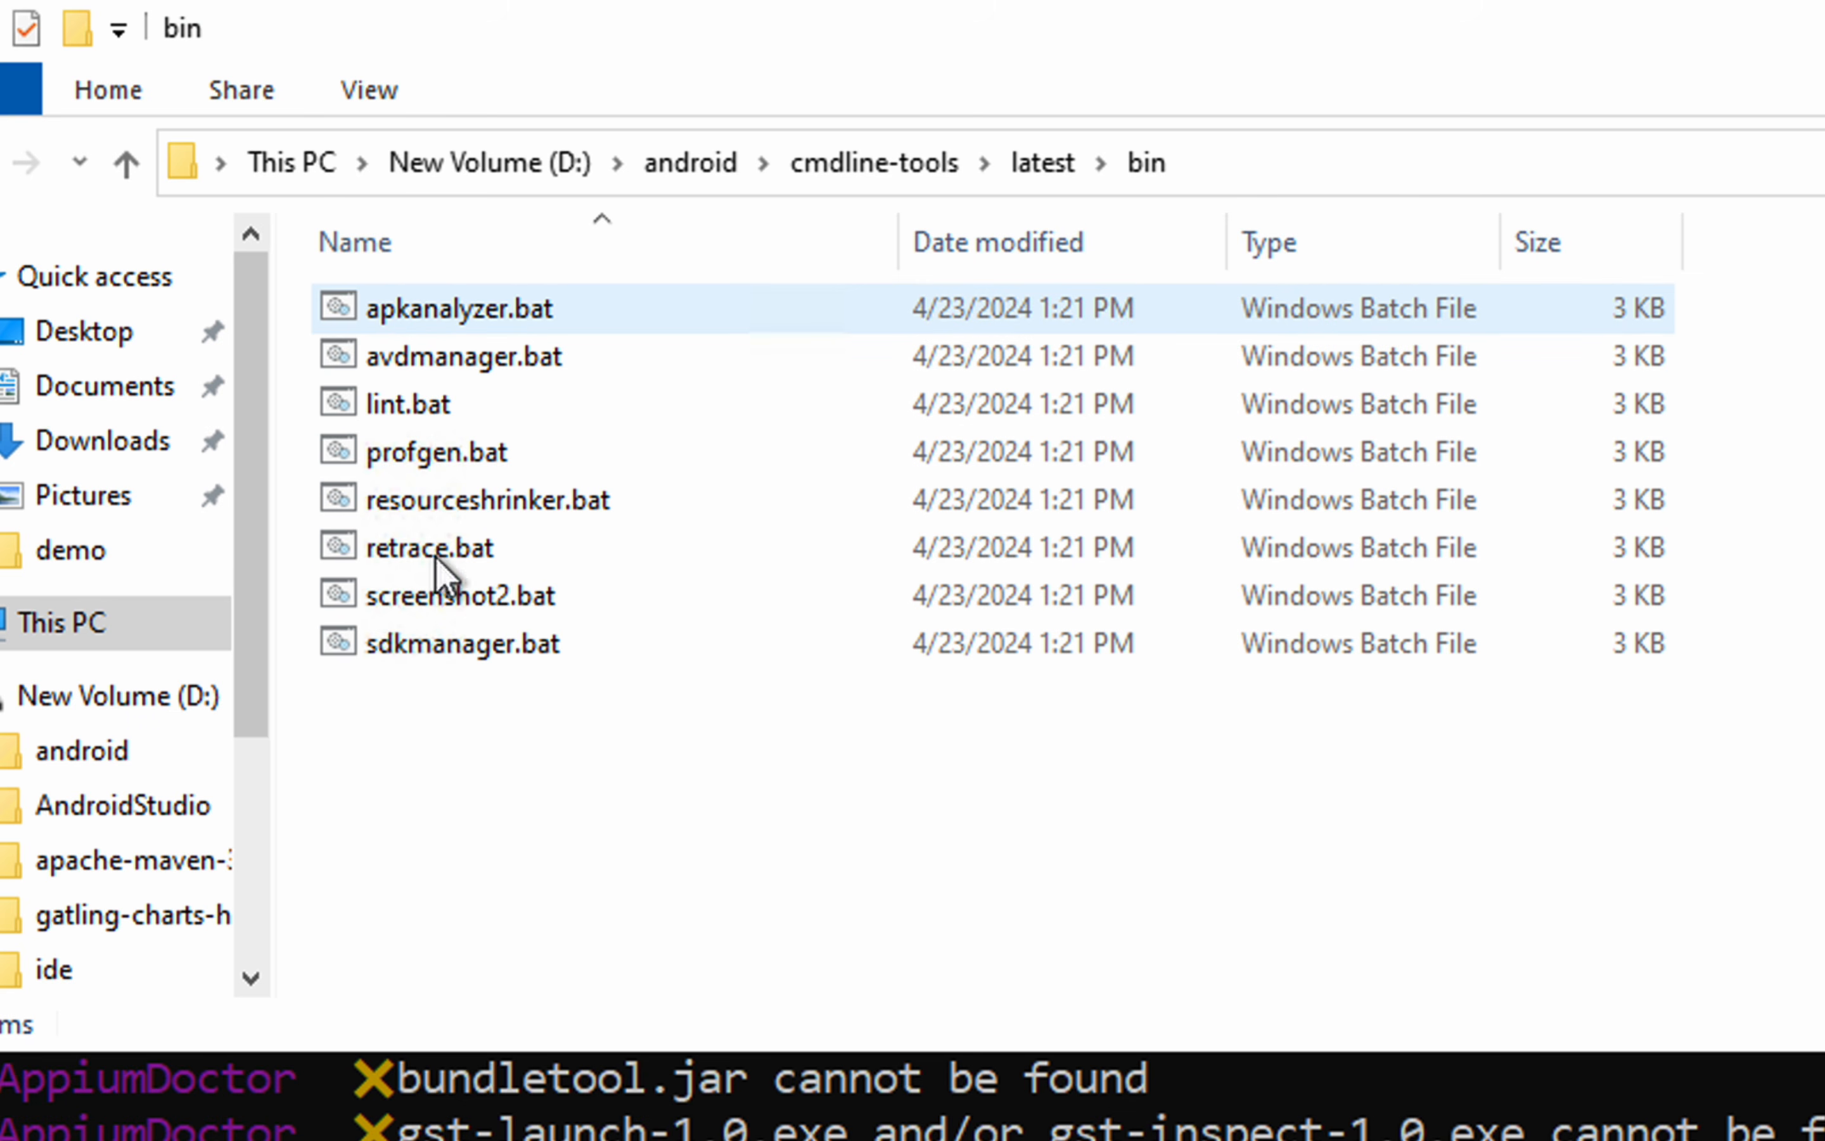
left_click(432, 657)
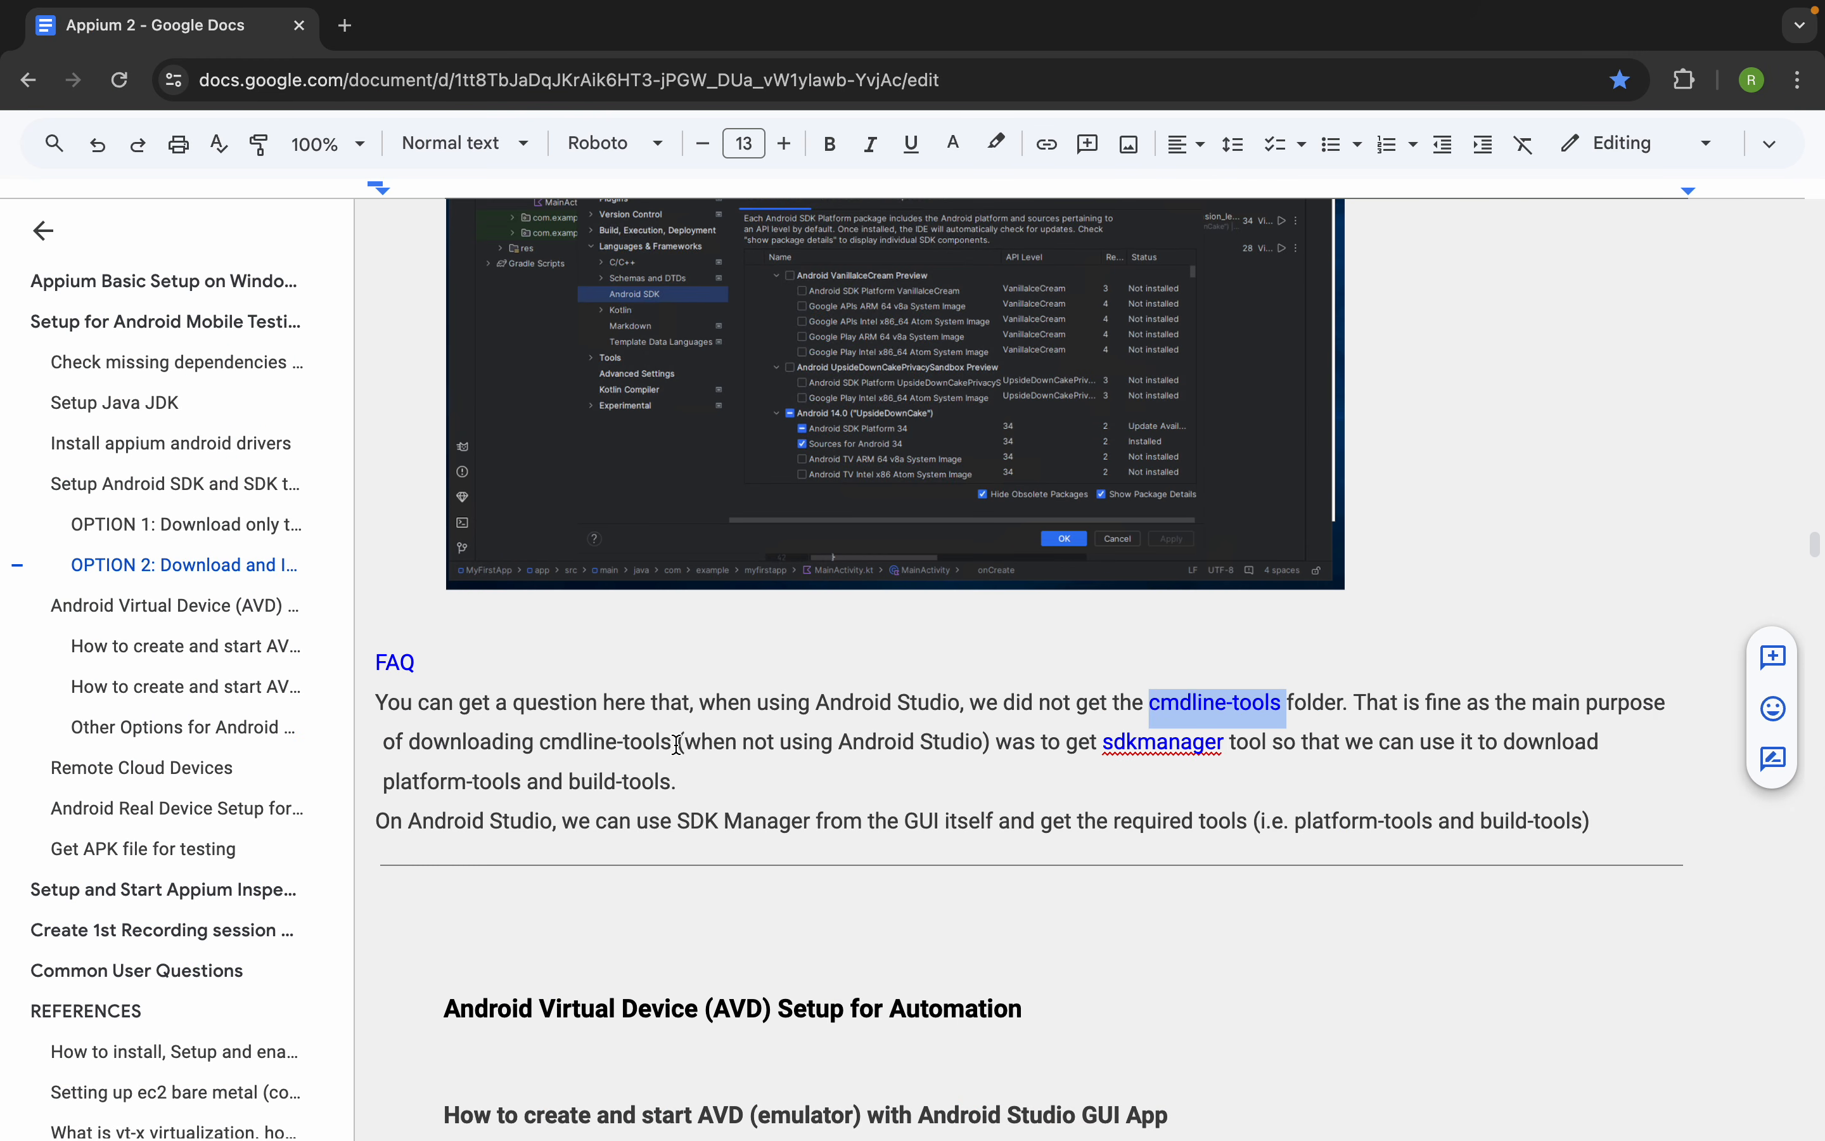
In the Appium 2 notes, go to OPTION 1 and review the Step 4 sdkmanager commands for listing and installing packages
left_click(253, 527)
scroll(726, 690, "down", 8)
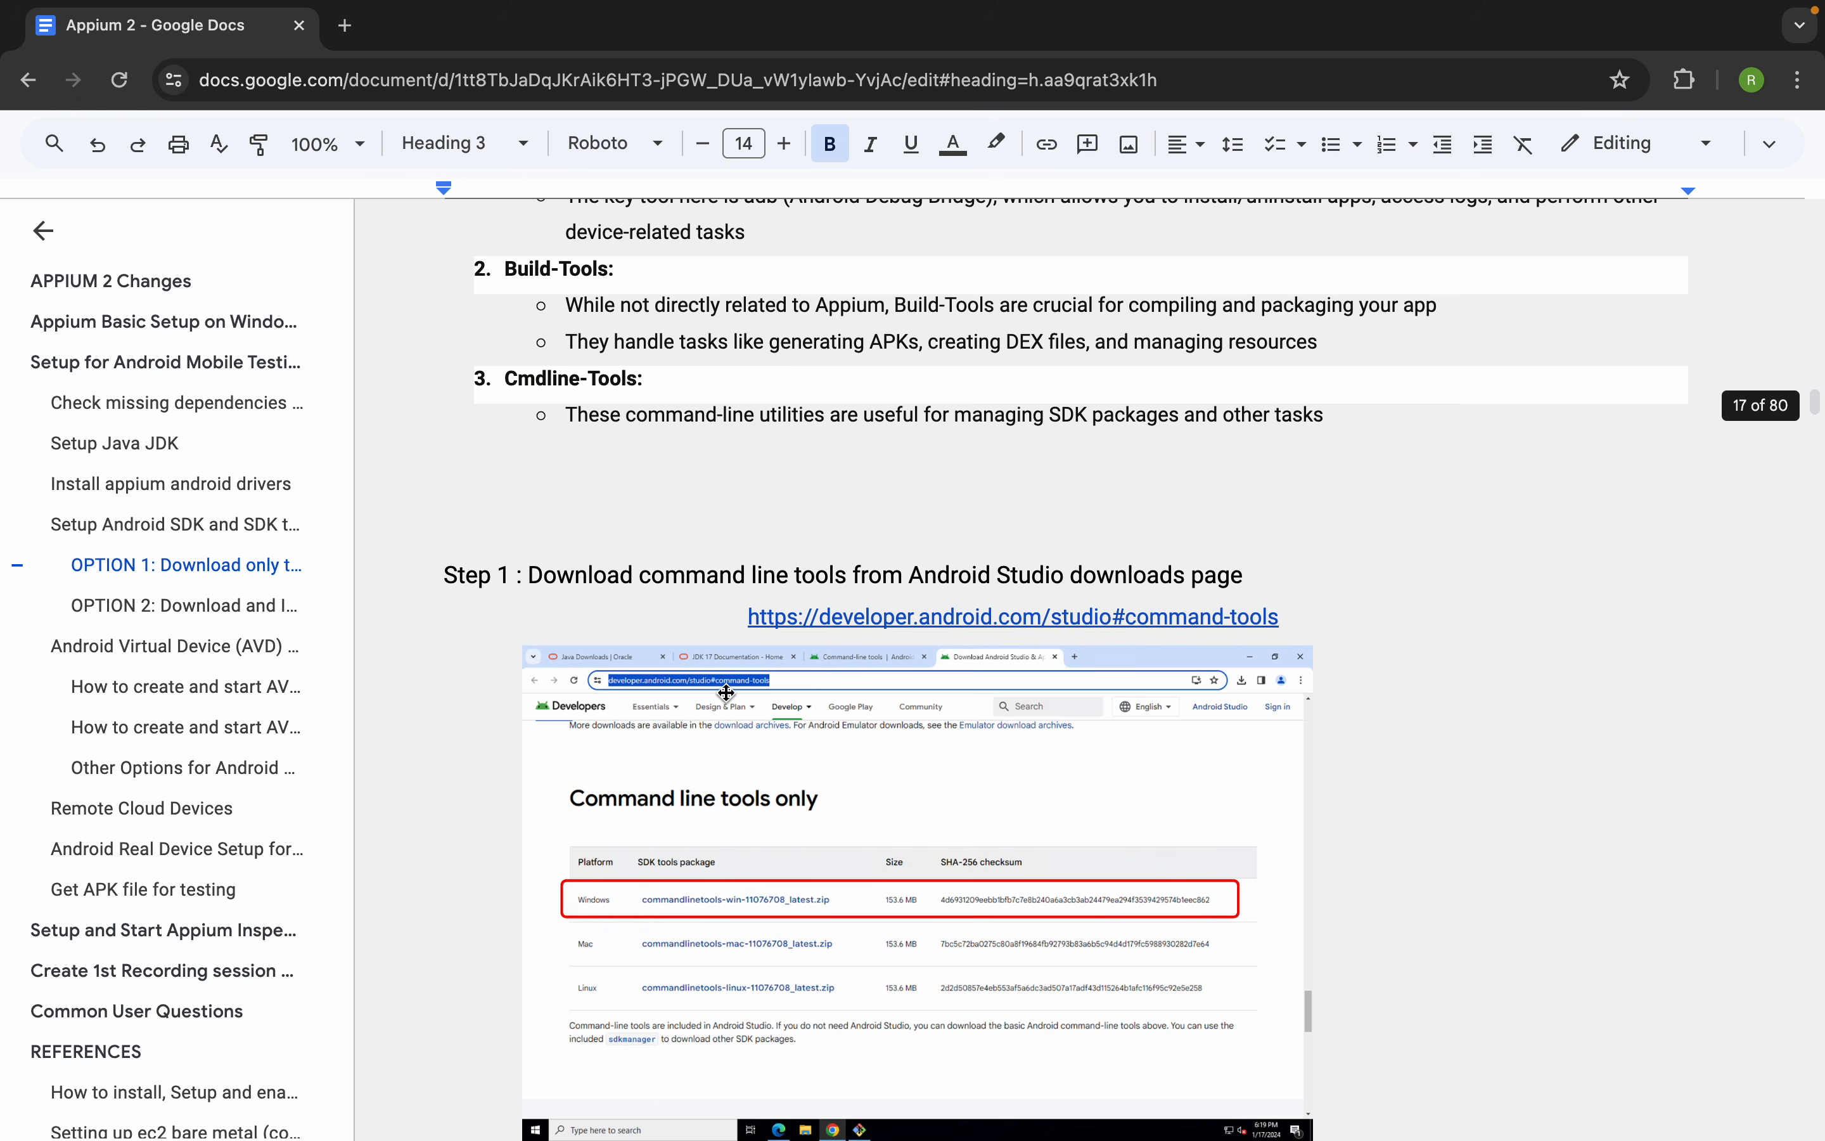
scroll(725, 690, "down", 20)
scroll(726, 690, "down", 12)
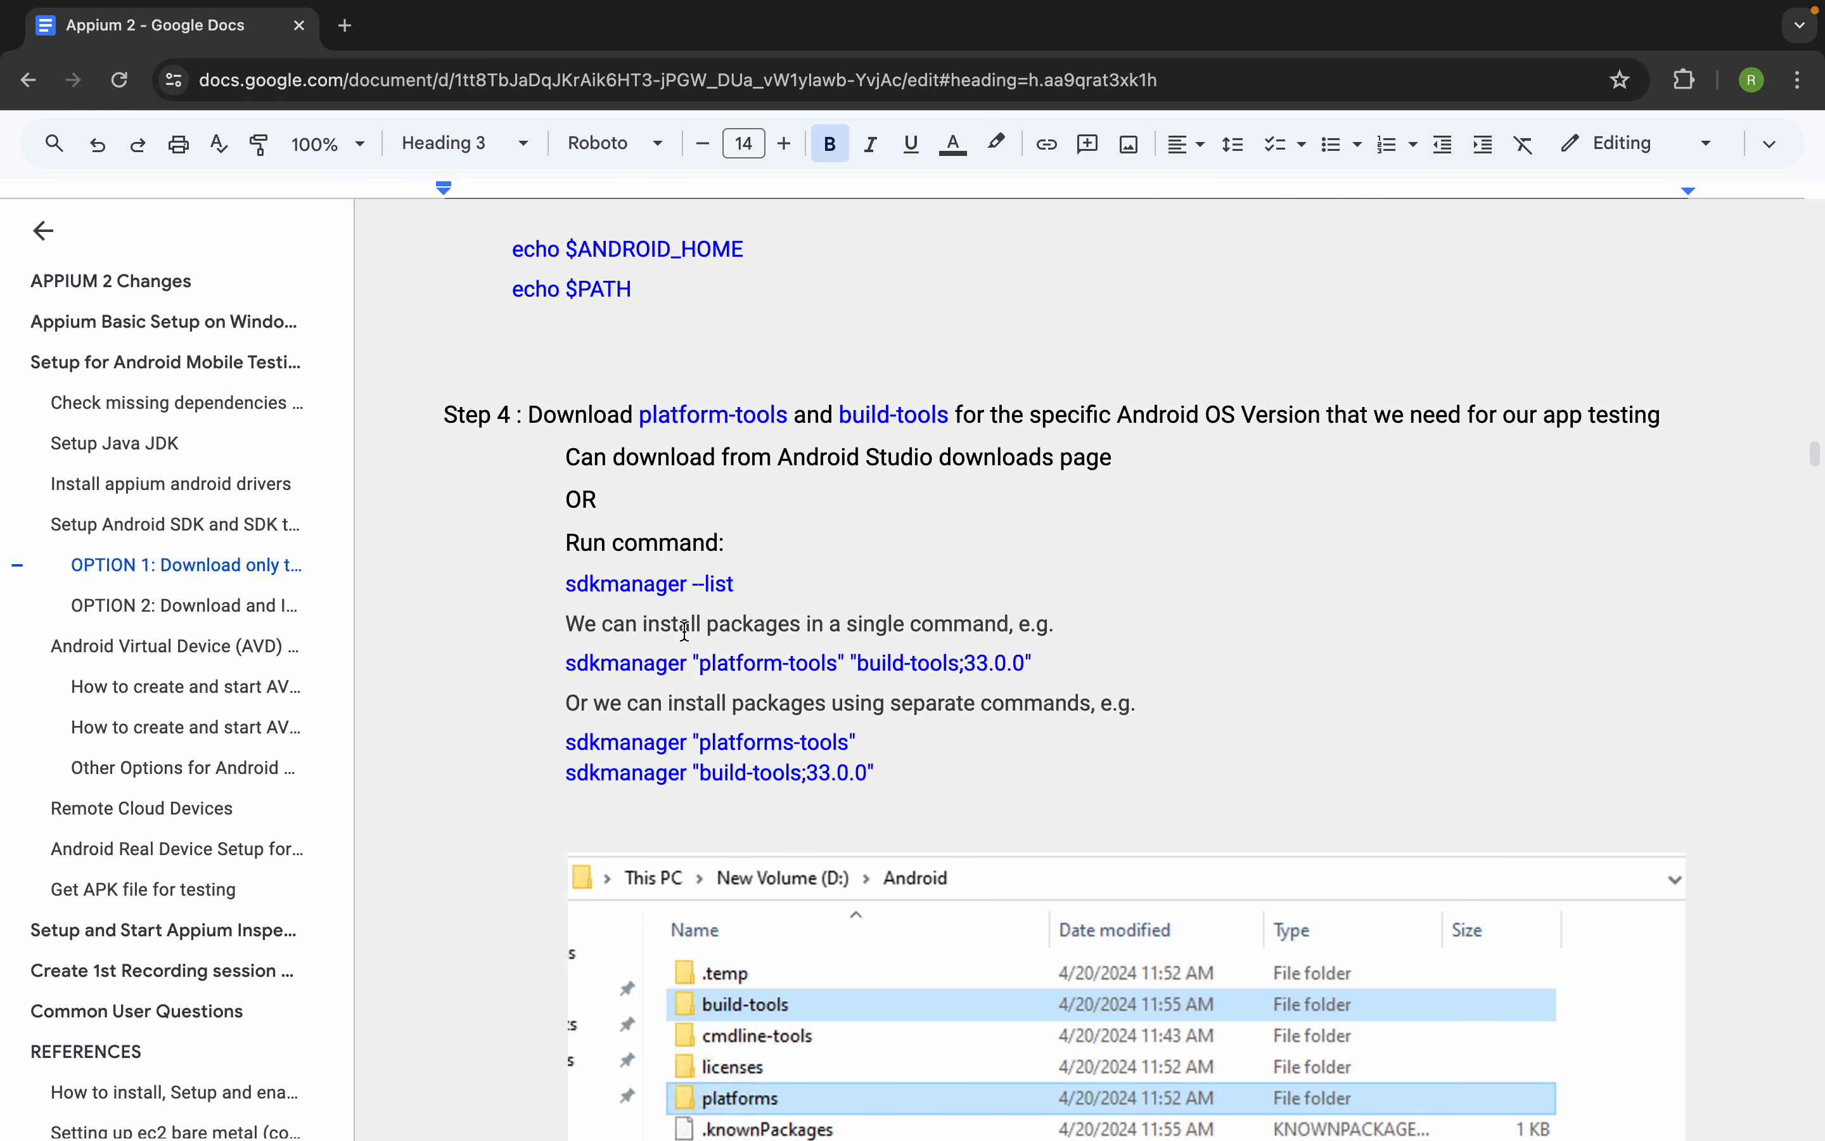
left_click_drag(570, 587, 773, 583)
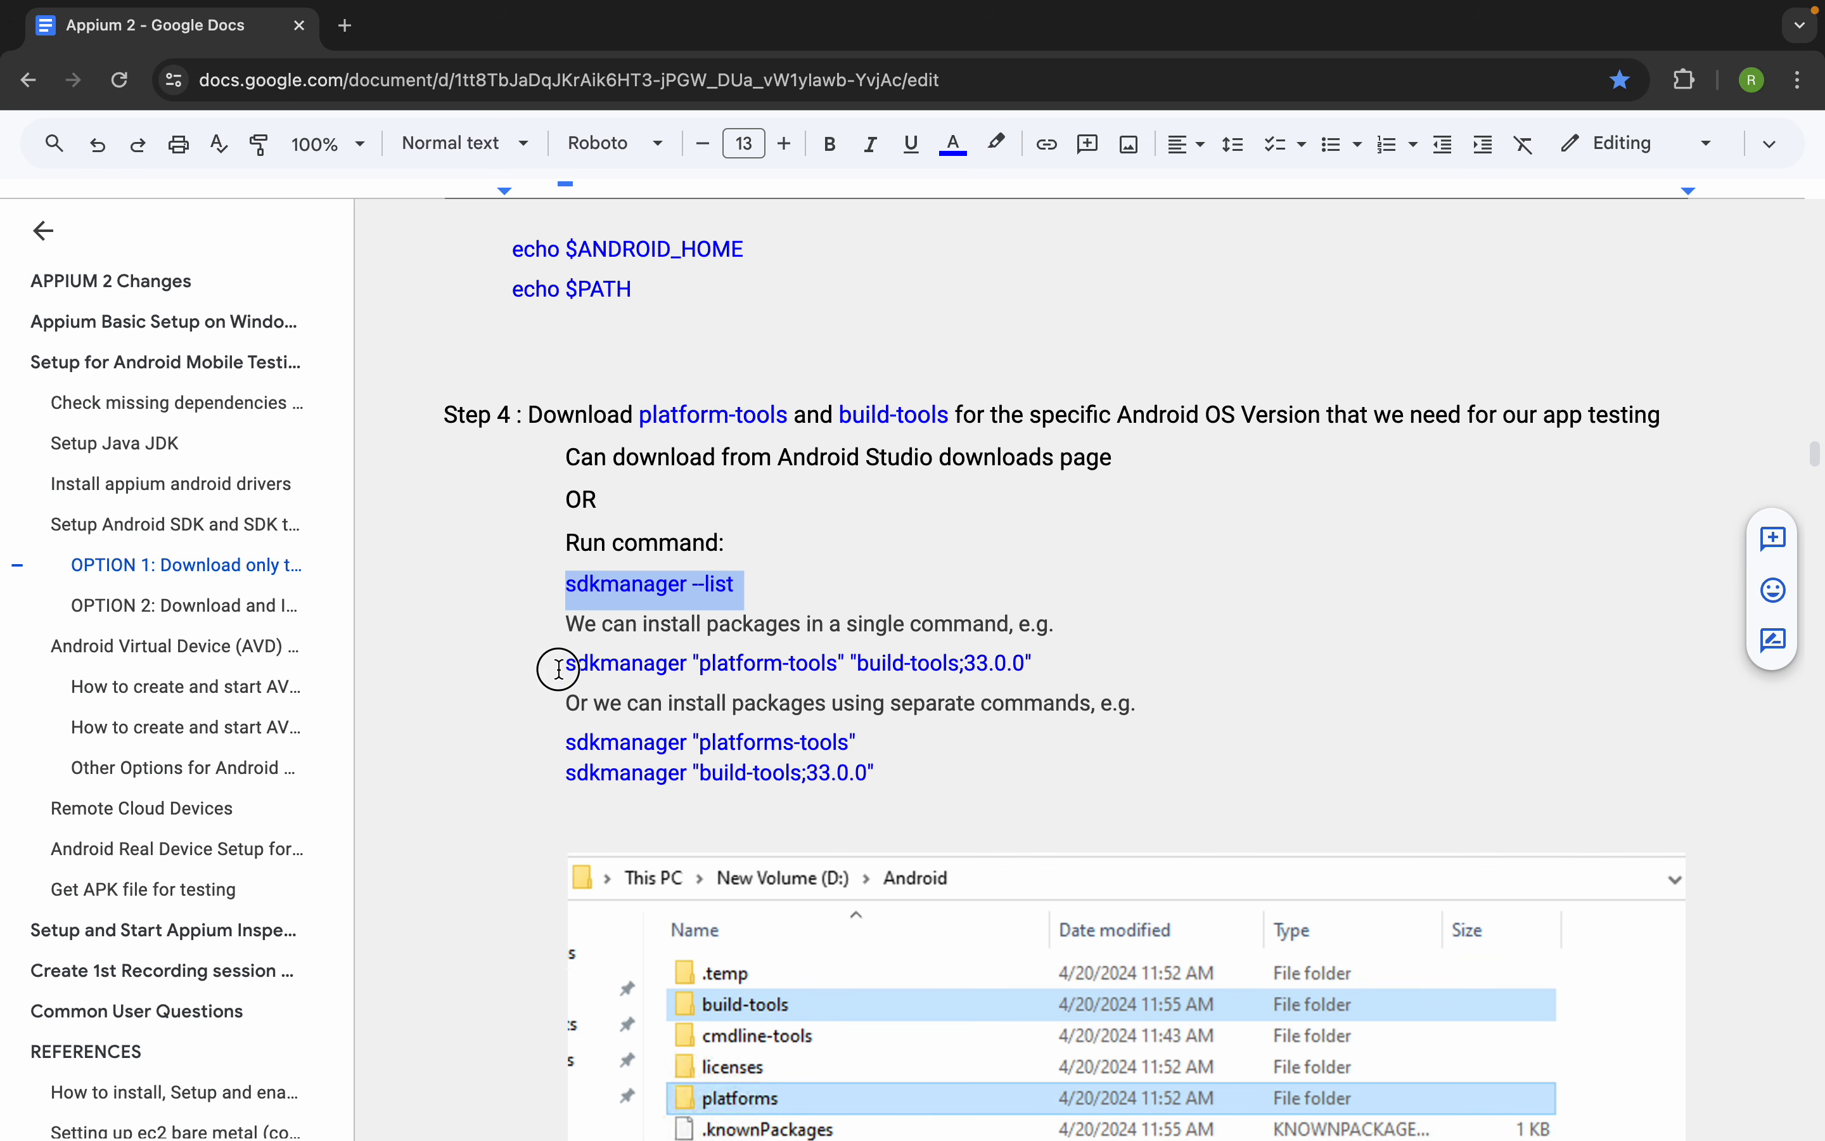
left_click_drag(560, 669, 1107, 669)
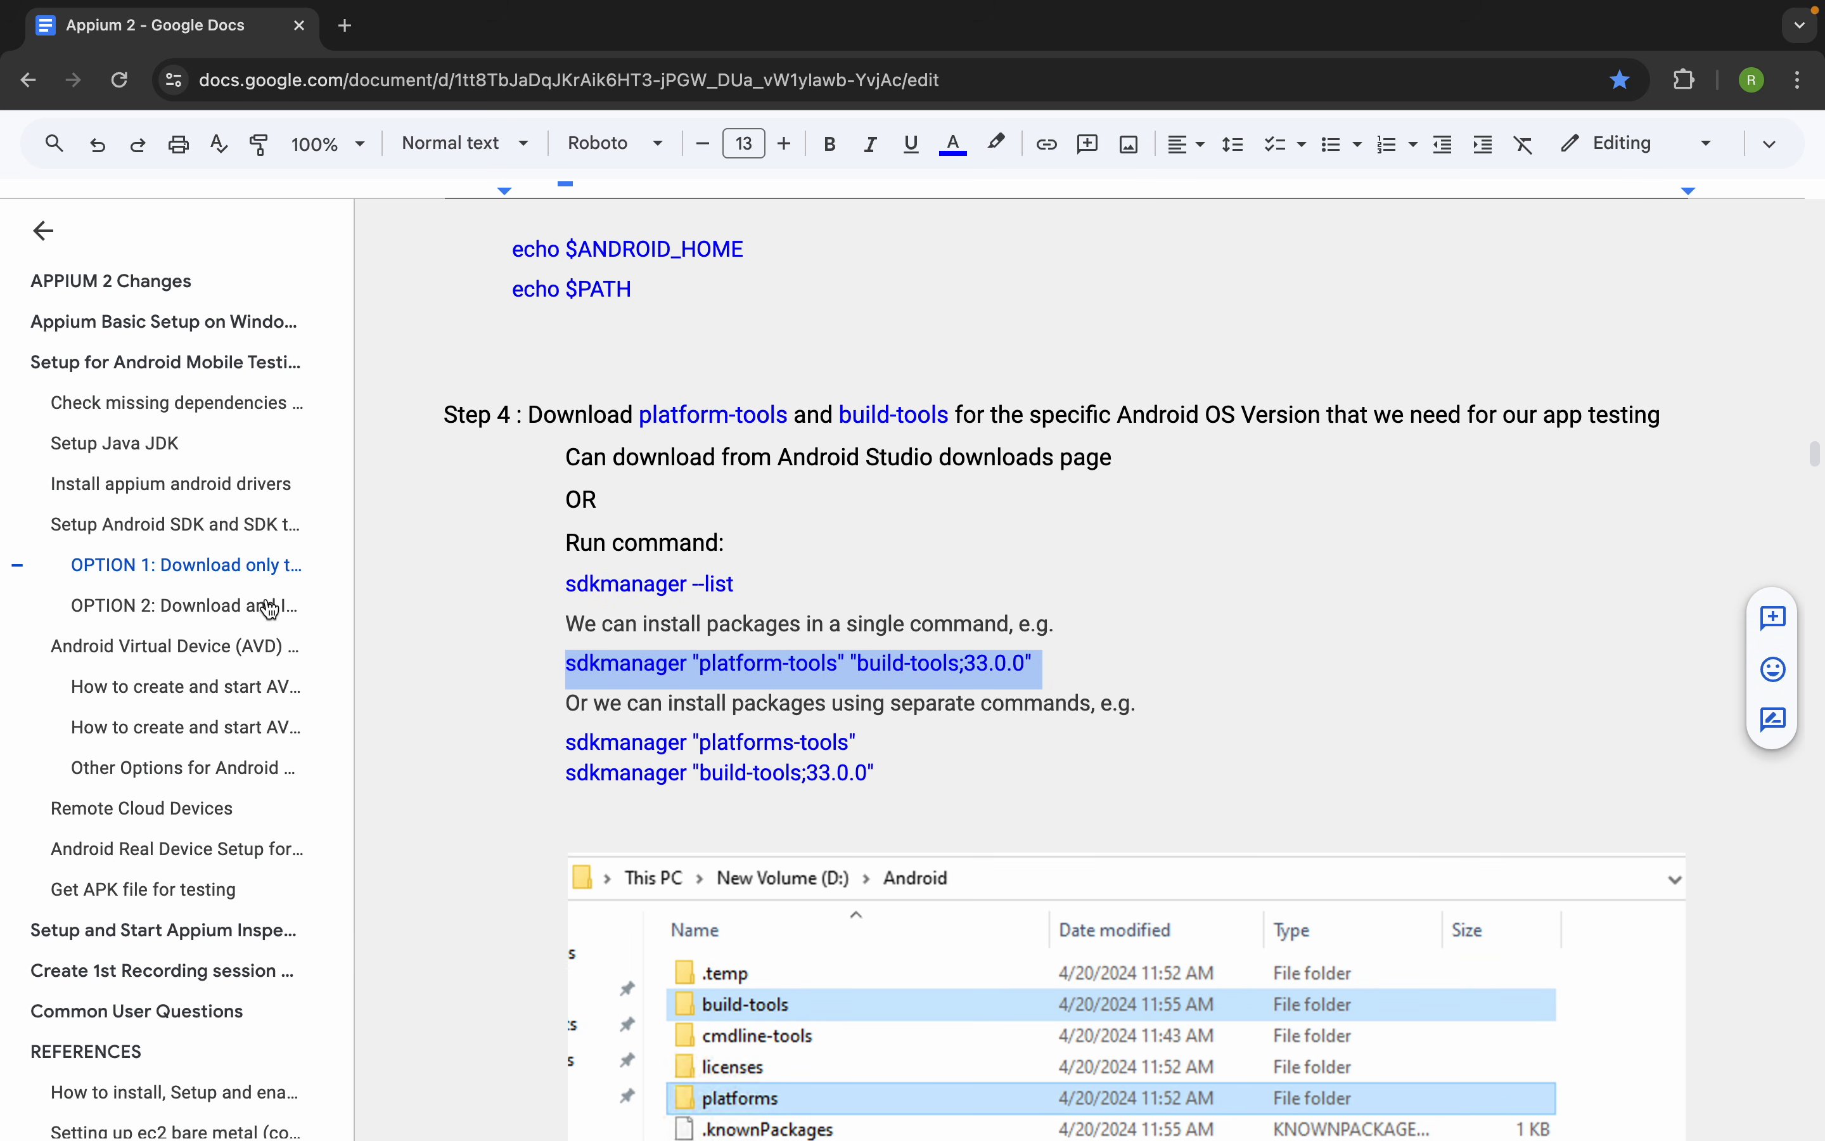
Go to OPTION 2 in the notes and review the FAQ about the missing cmdline-tools folder and the SDK Manager GUI
left_click(226, 606)
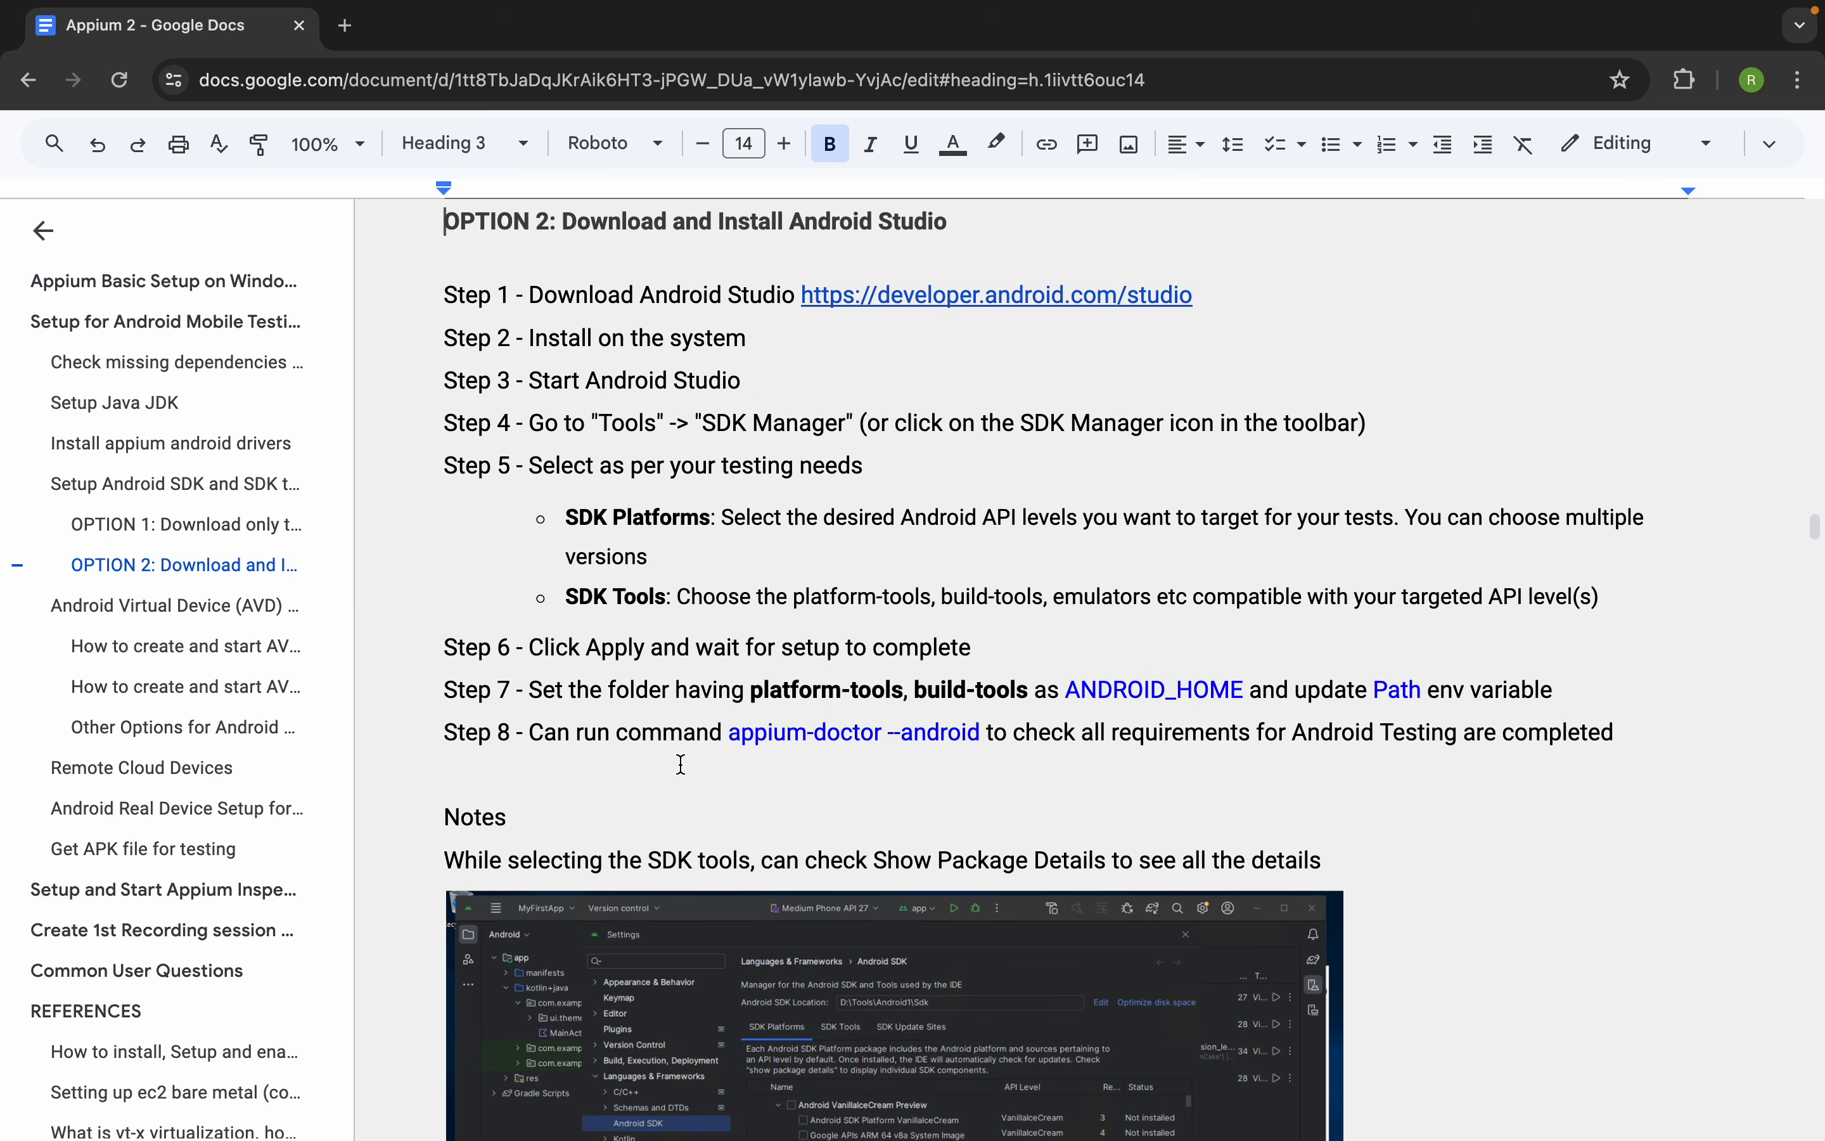
scroll(680, 764, "down", 15)
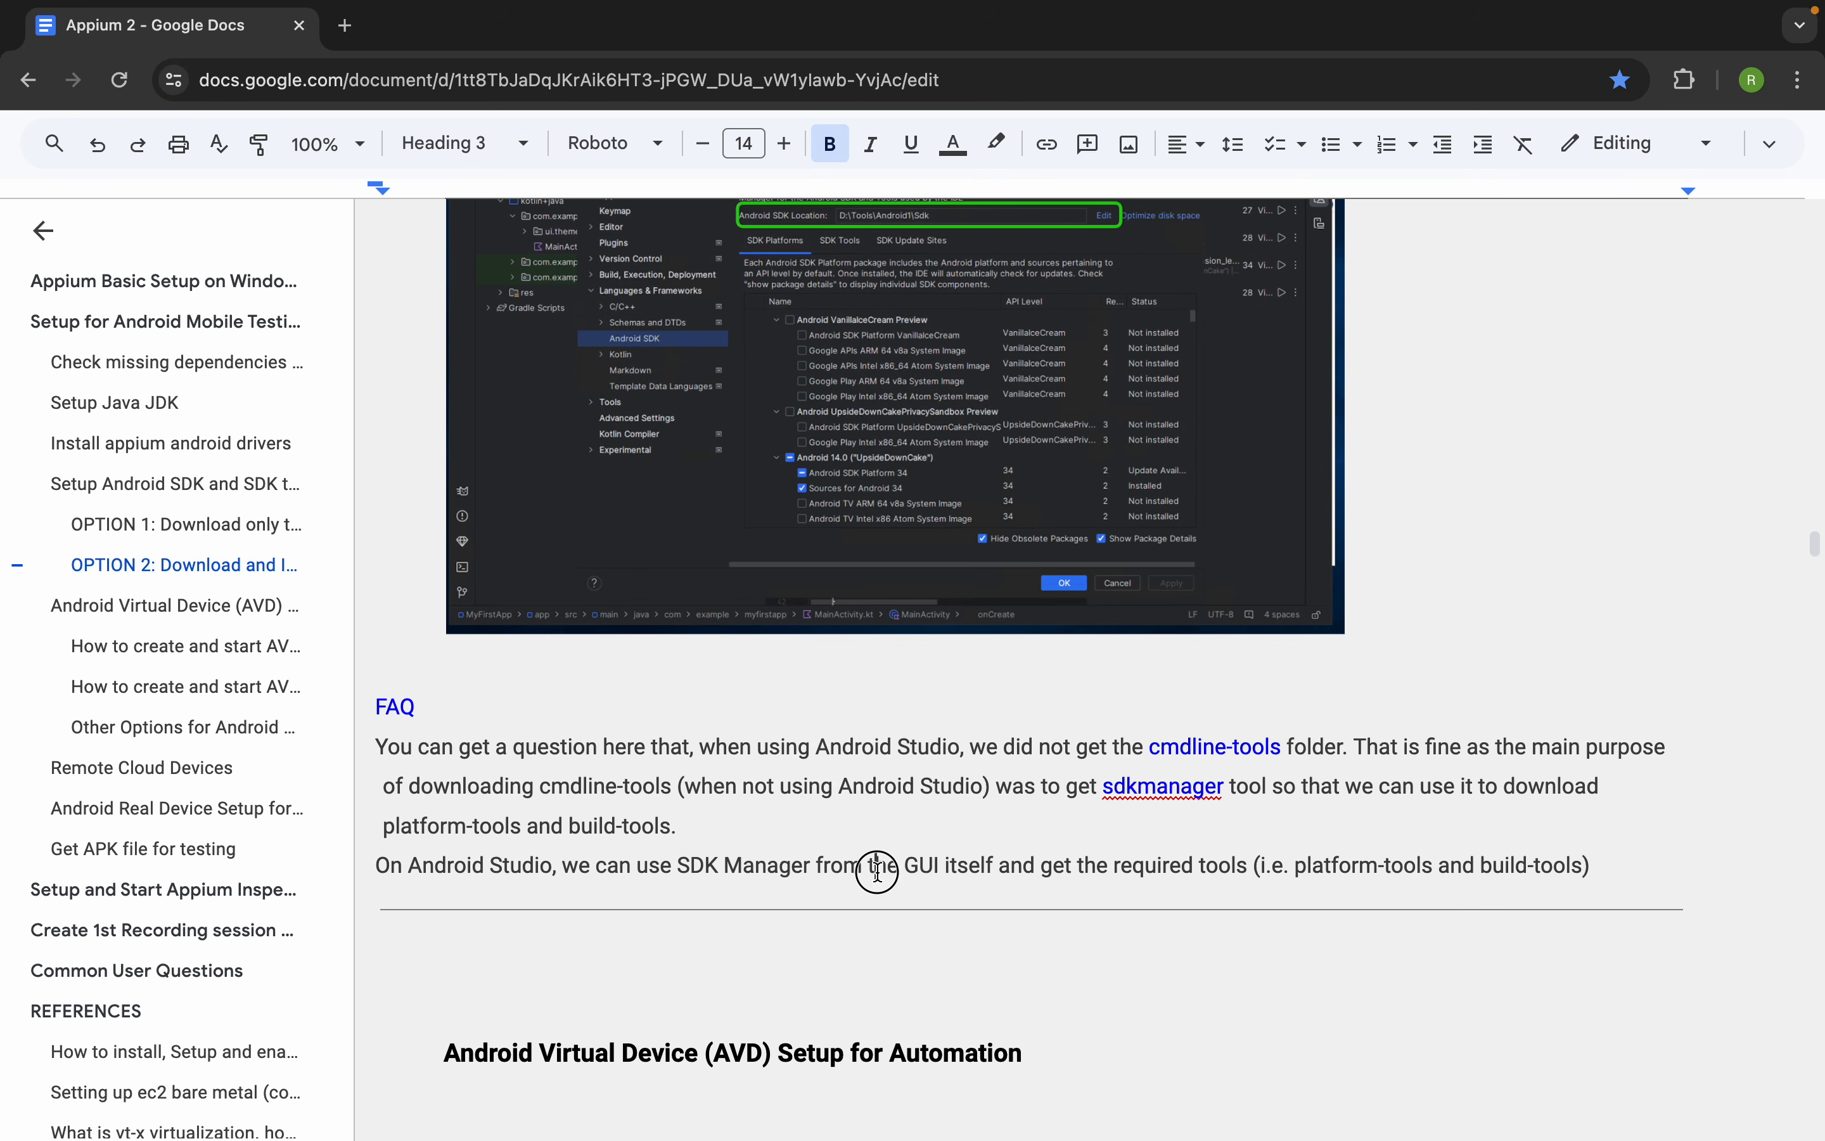
left_click_drag(876, 868, 1168, 873)
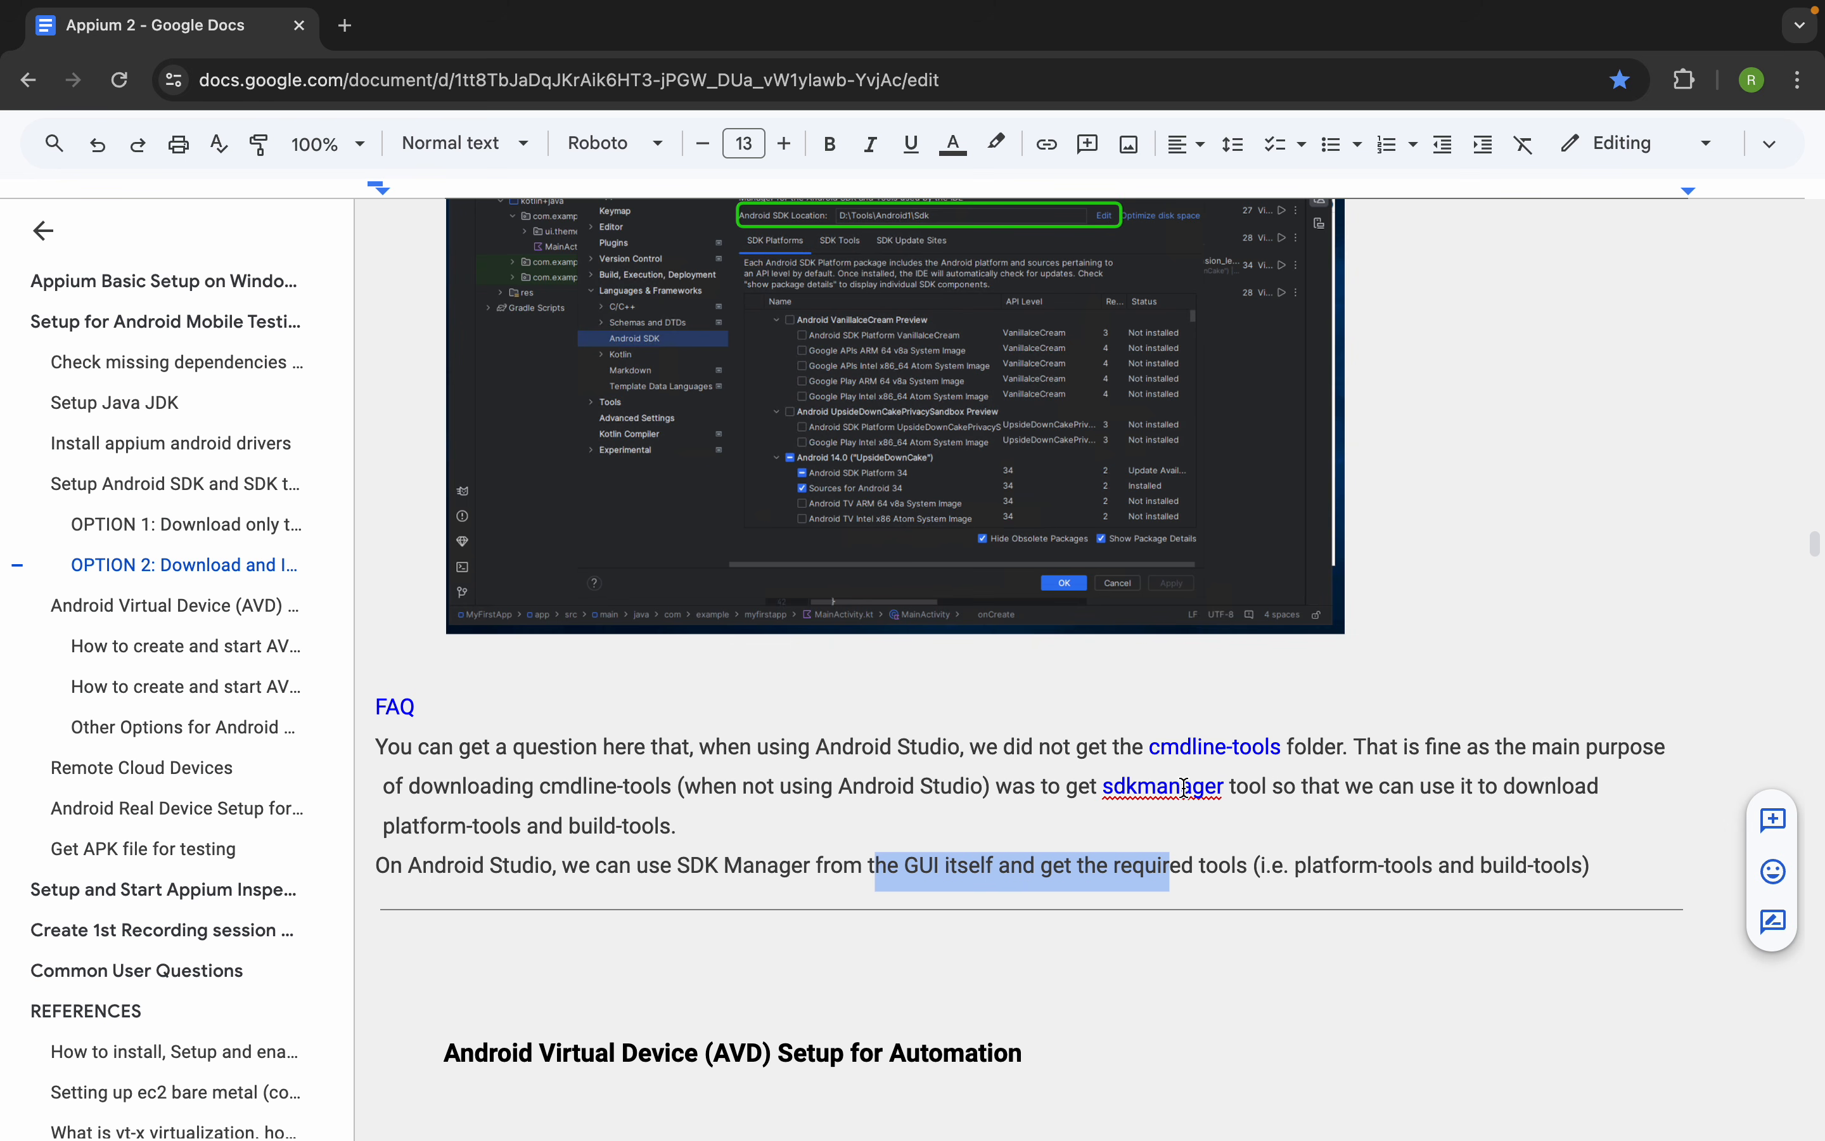
double_click(1198, 745)
scroll(671, 719, "down", 1)
scroll(671, 720, "down", 1)
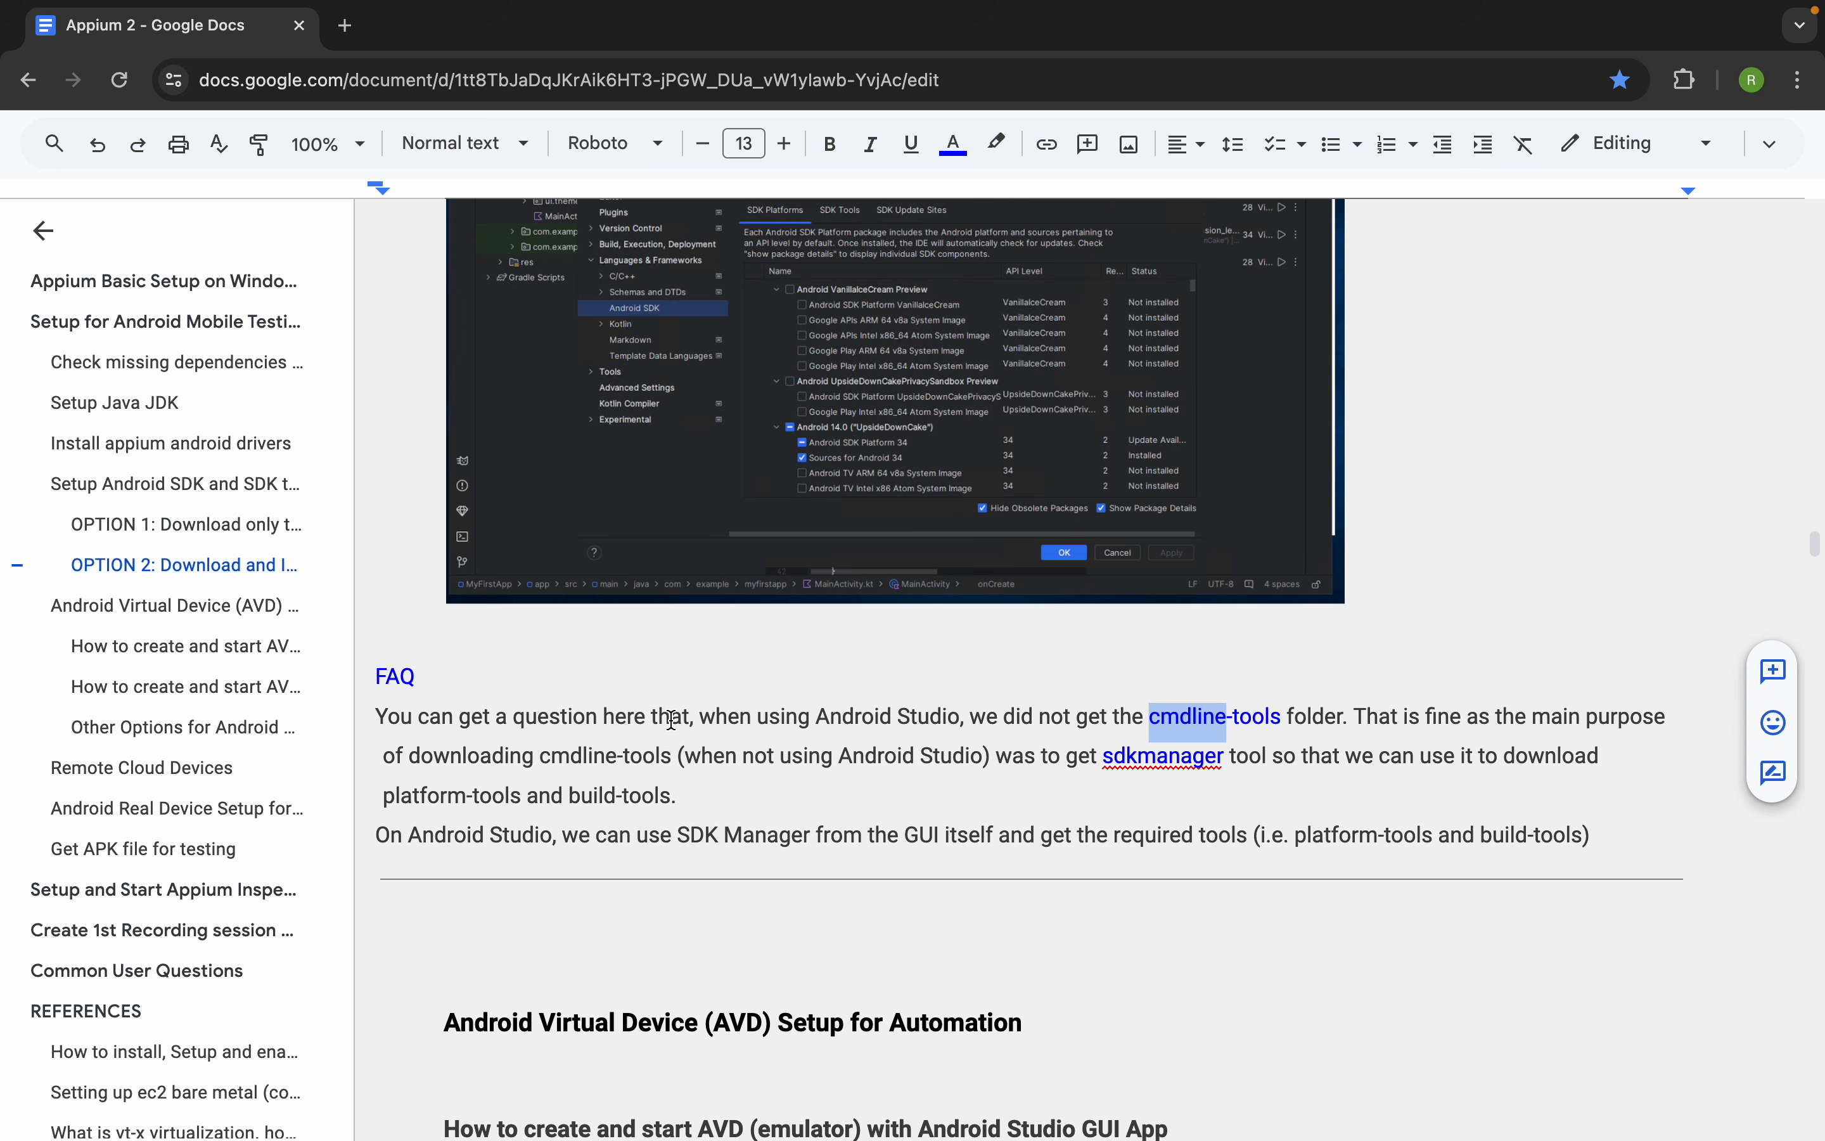
Return to the start of OPTION 2 and review Steps 1 to 8 for installing Android Studio
scroll(671, 719, "up", 1)
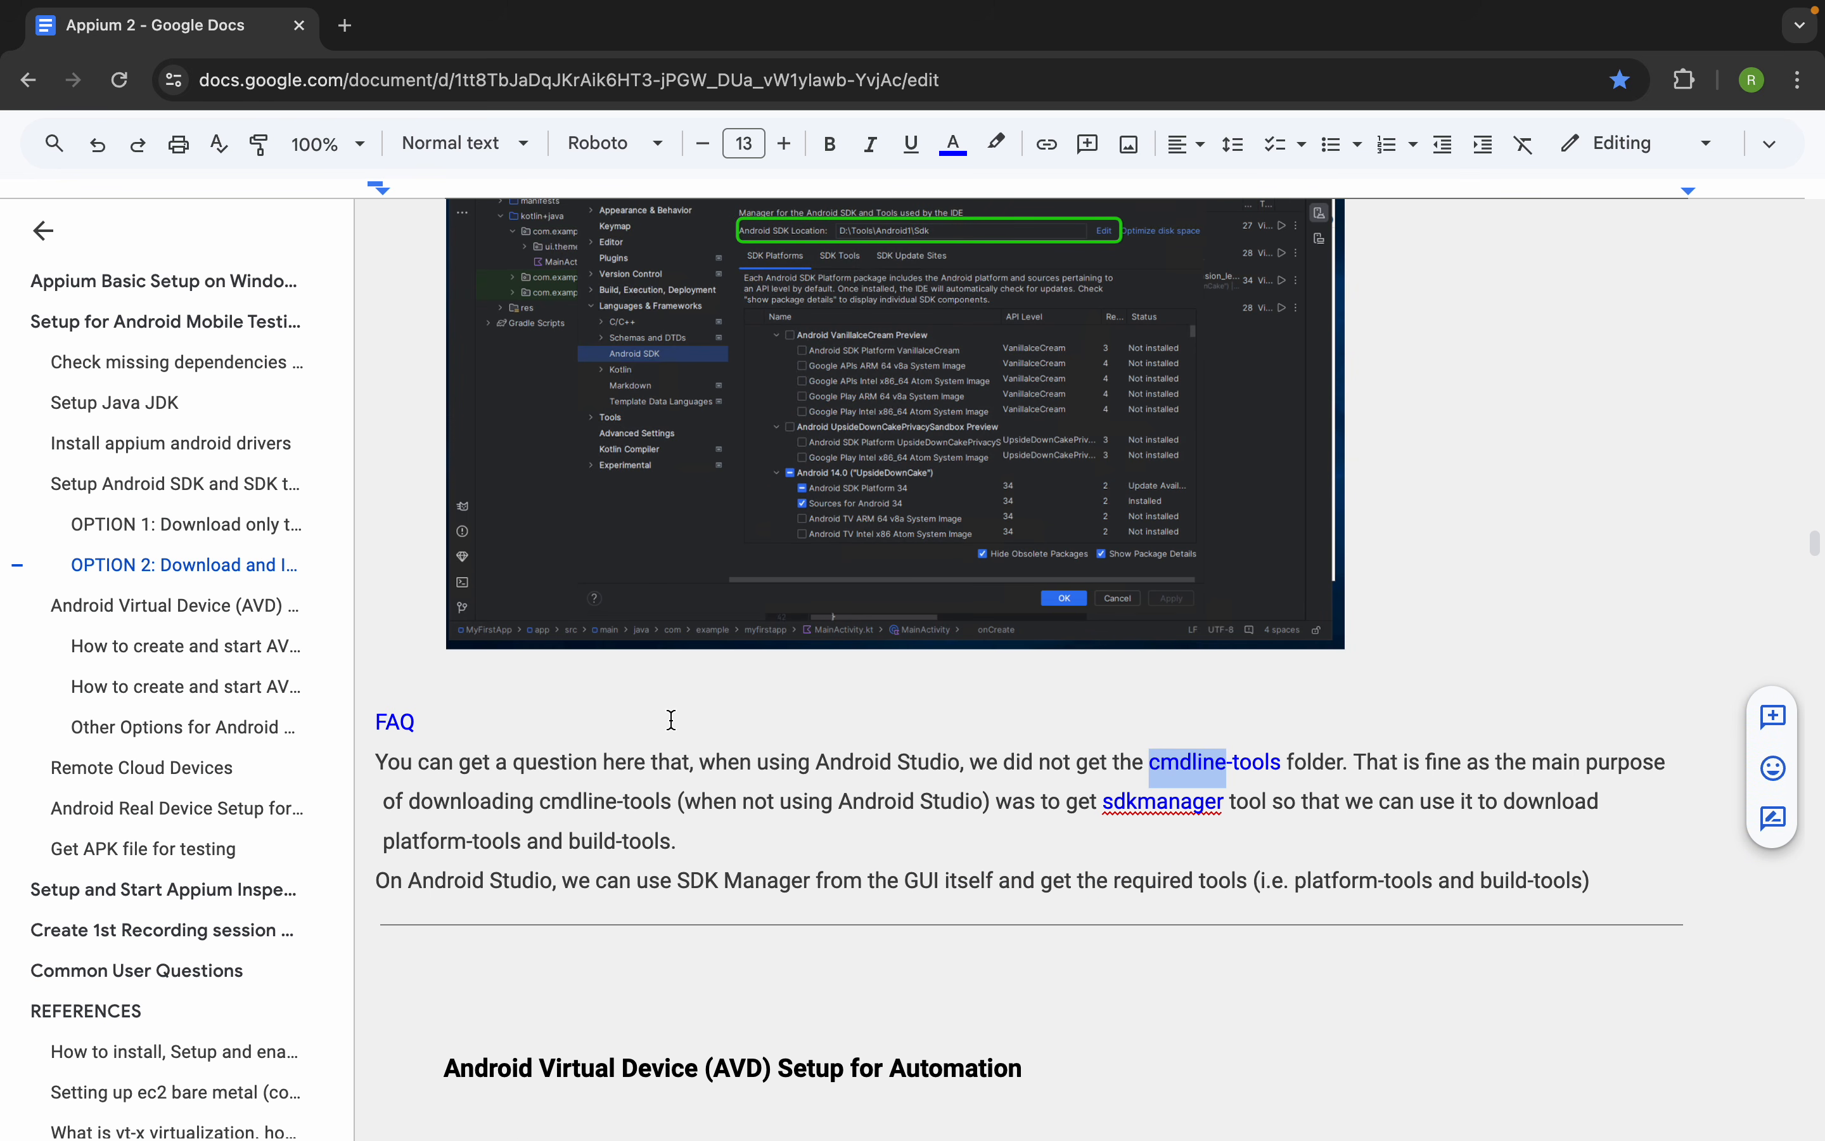
scroll(671, 719, "up", 15)
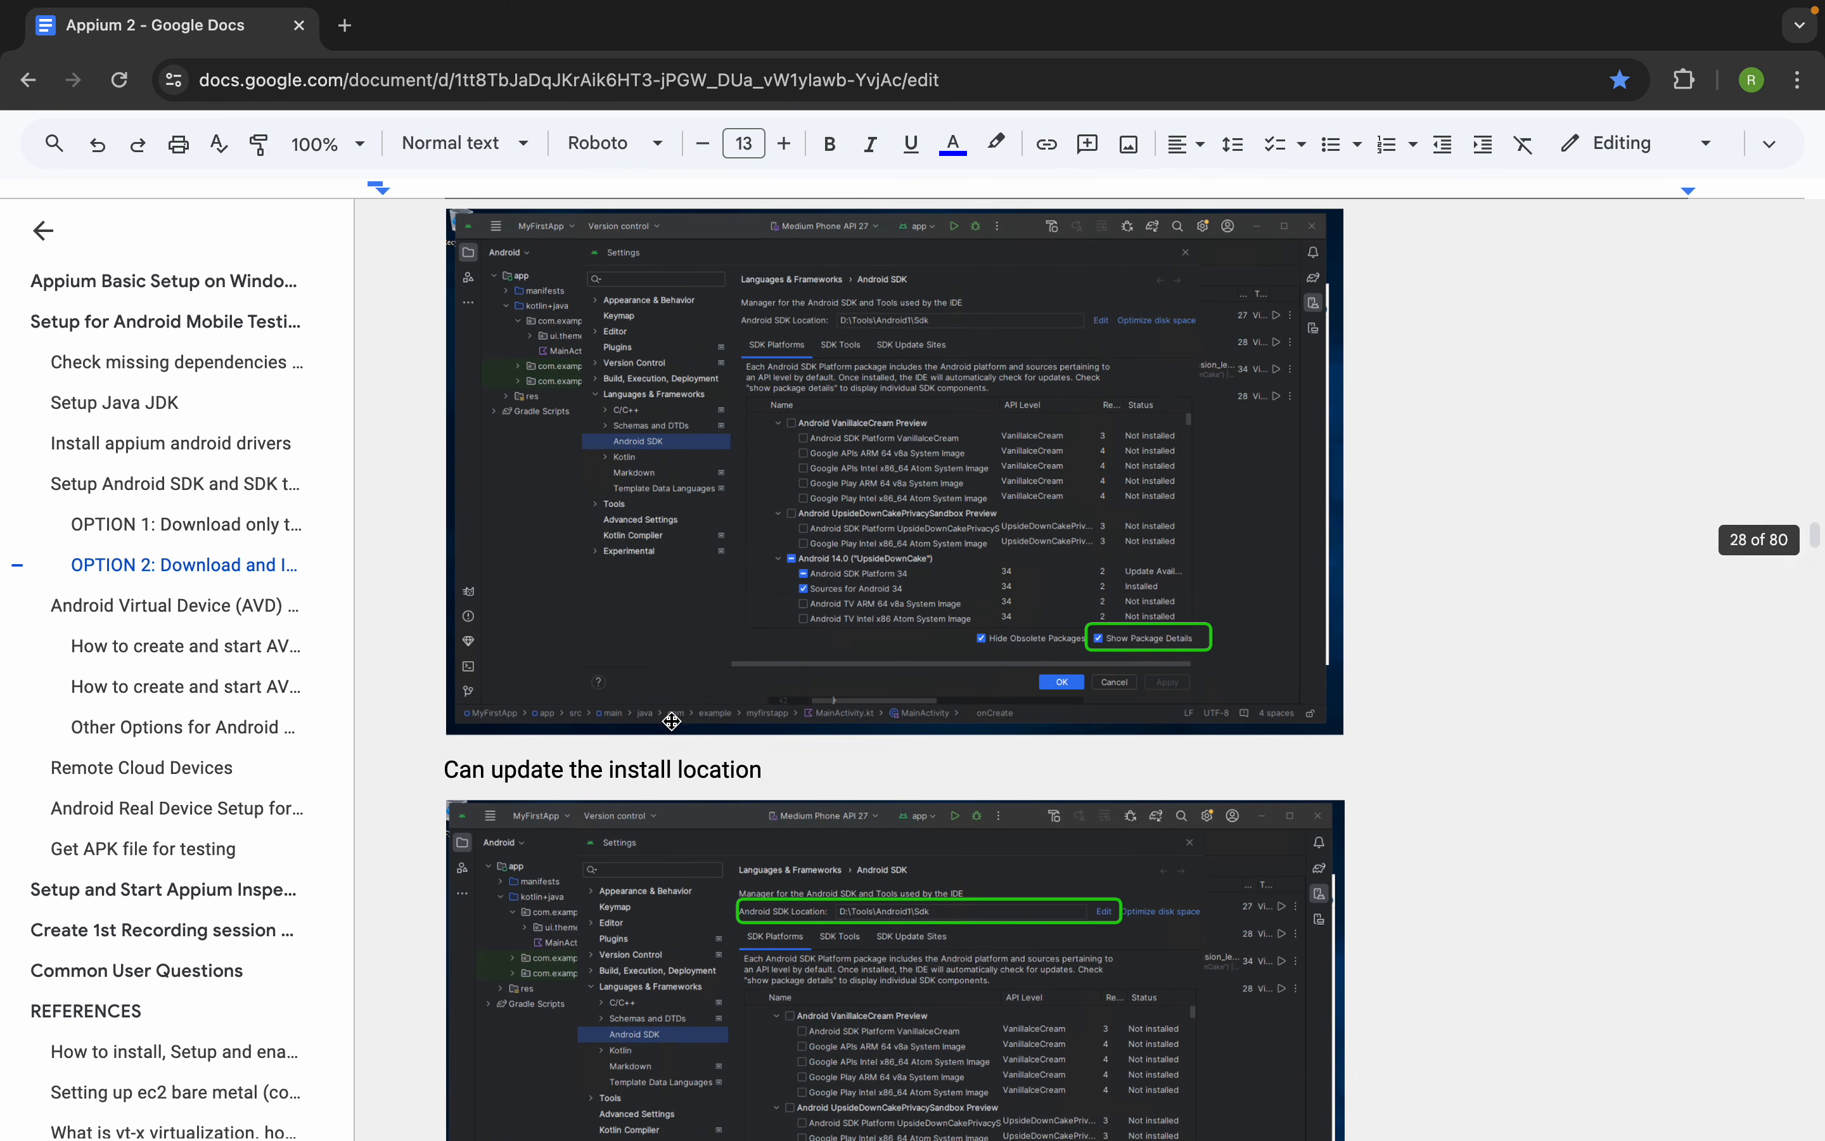
scroll(672, 719, "up", 1)
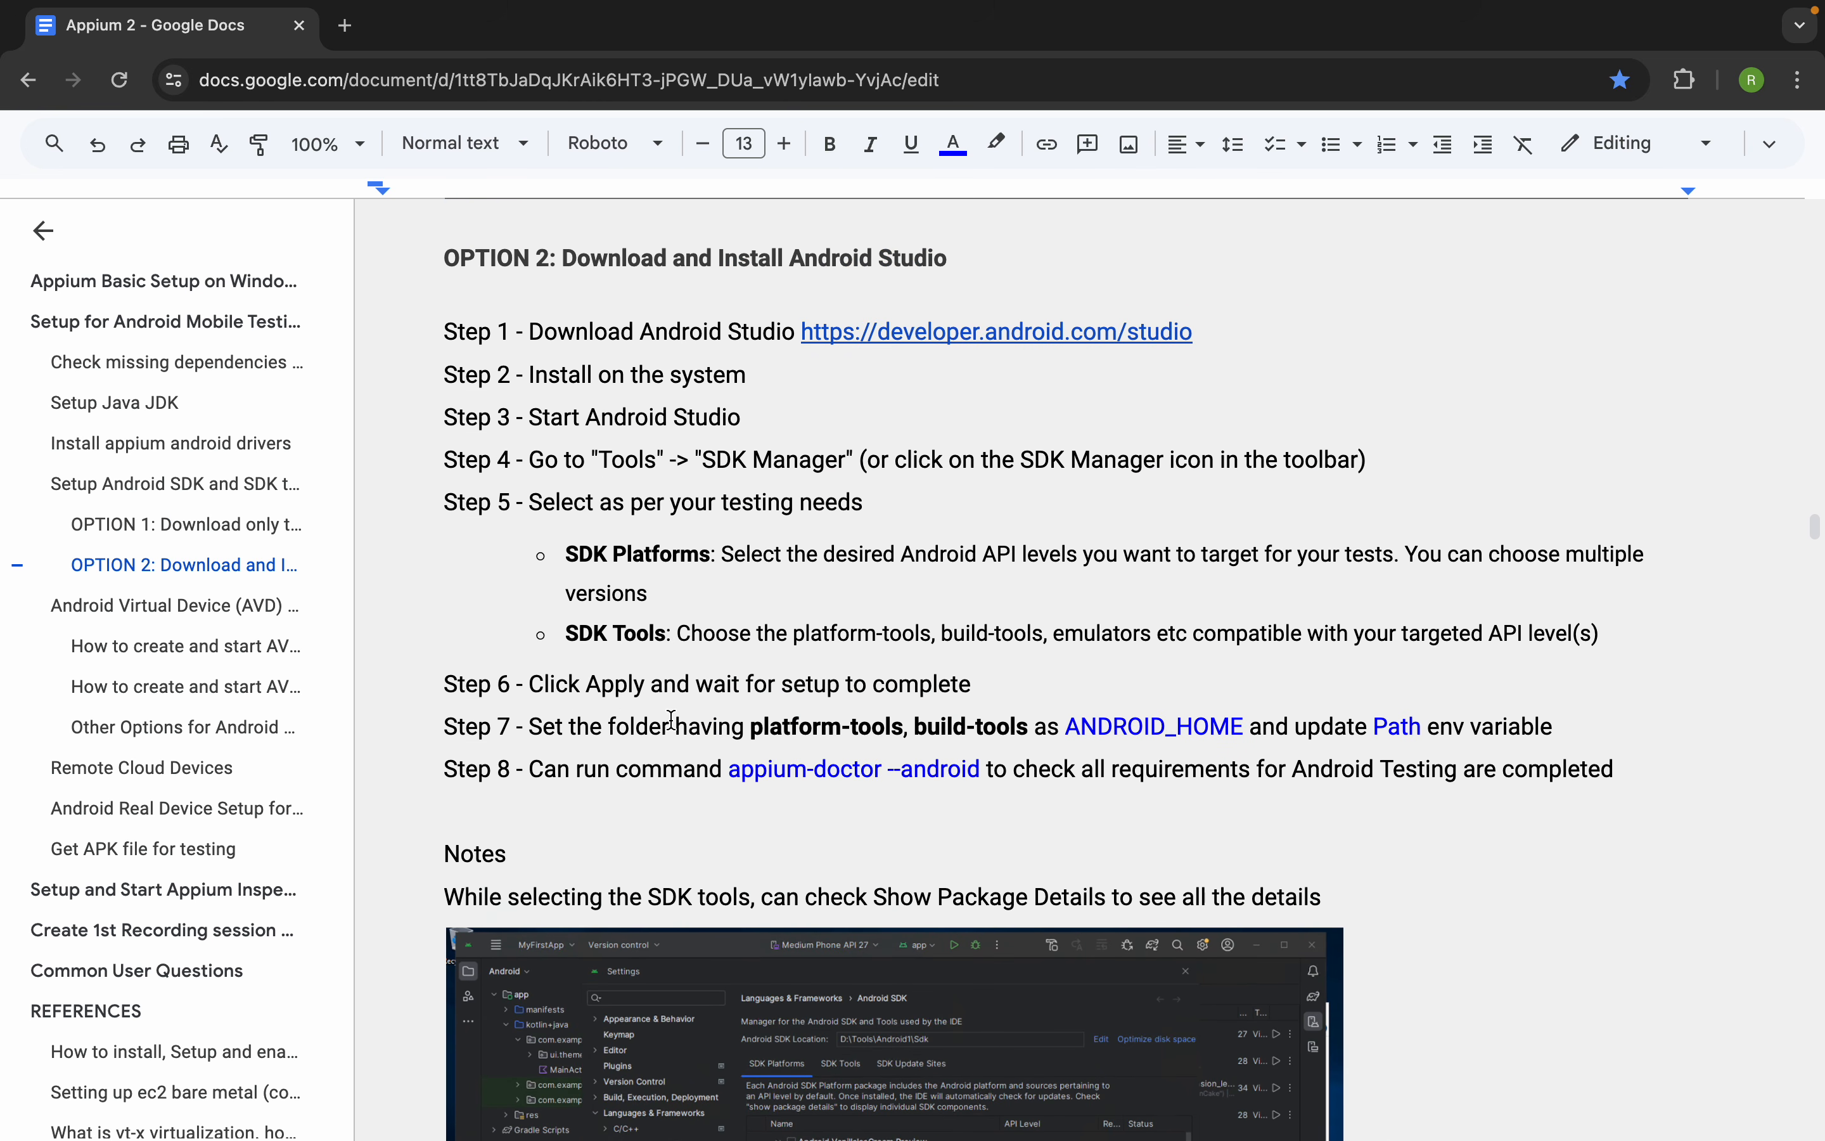
scroll(672, 719, "up", 1)
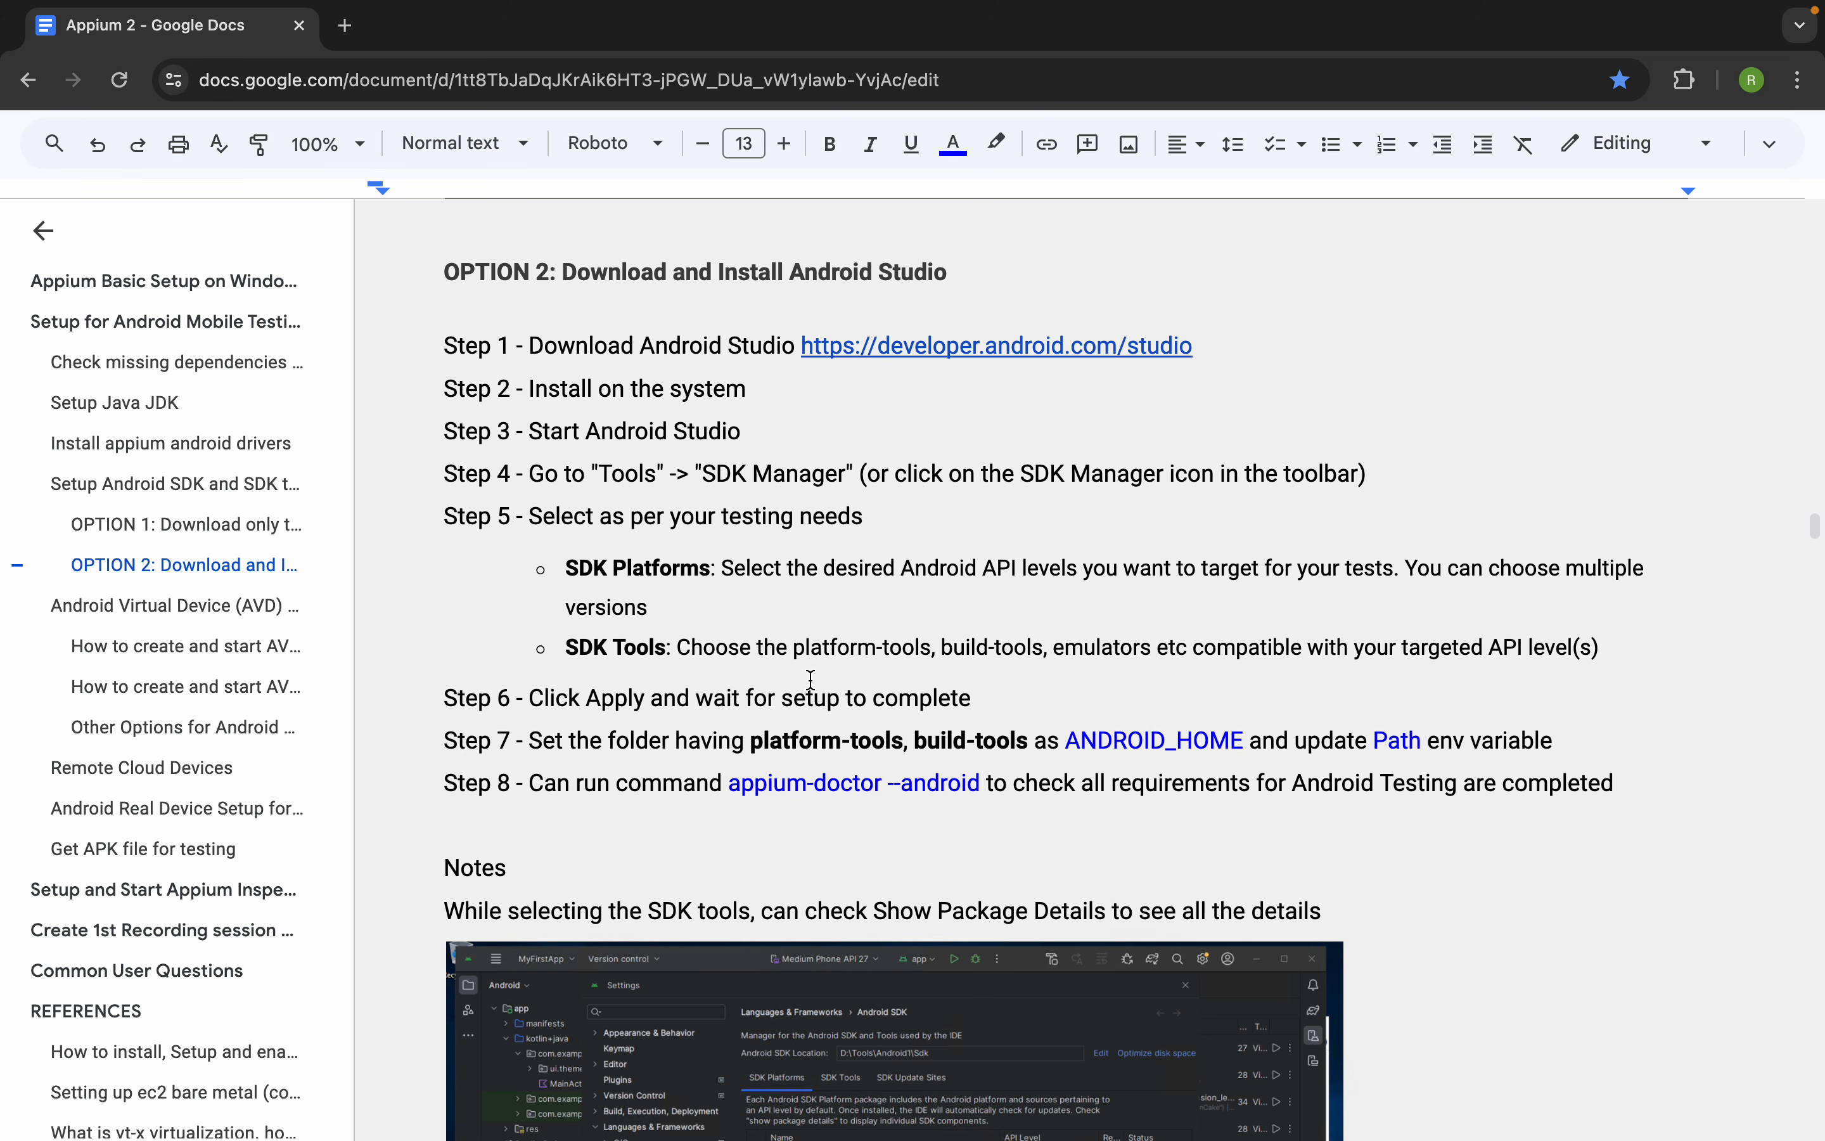
Find the Android Virtual Device (AVD) setup section and highlight the heading on creating an AVD with the Android Studio GUI
scroll(810, 679, "down", 10)
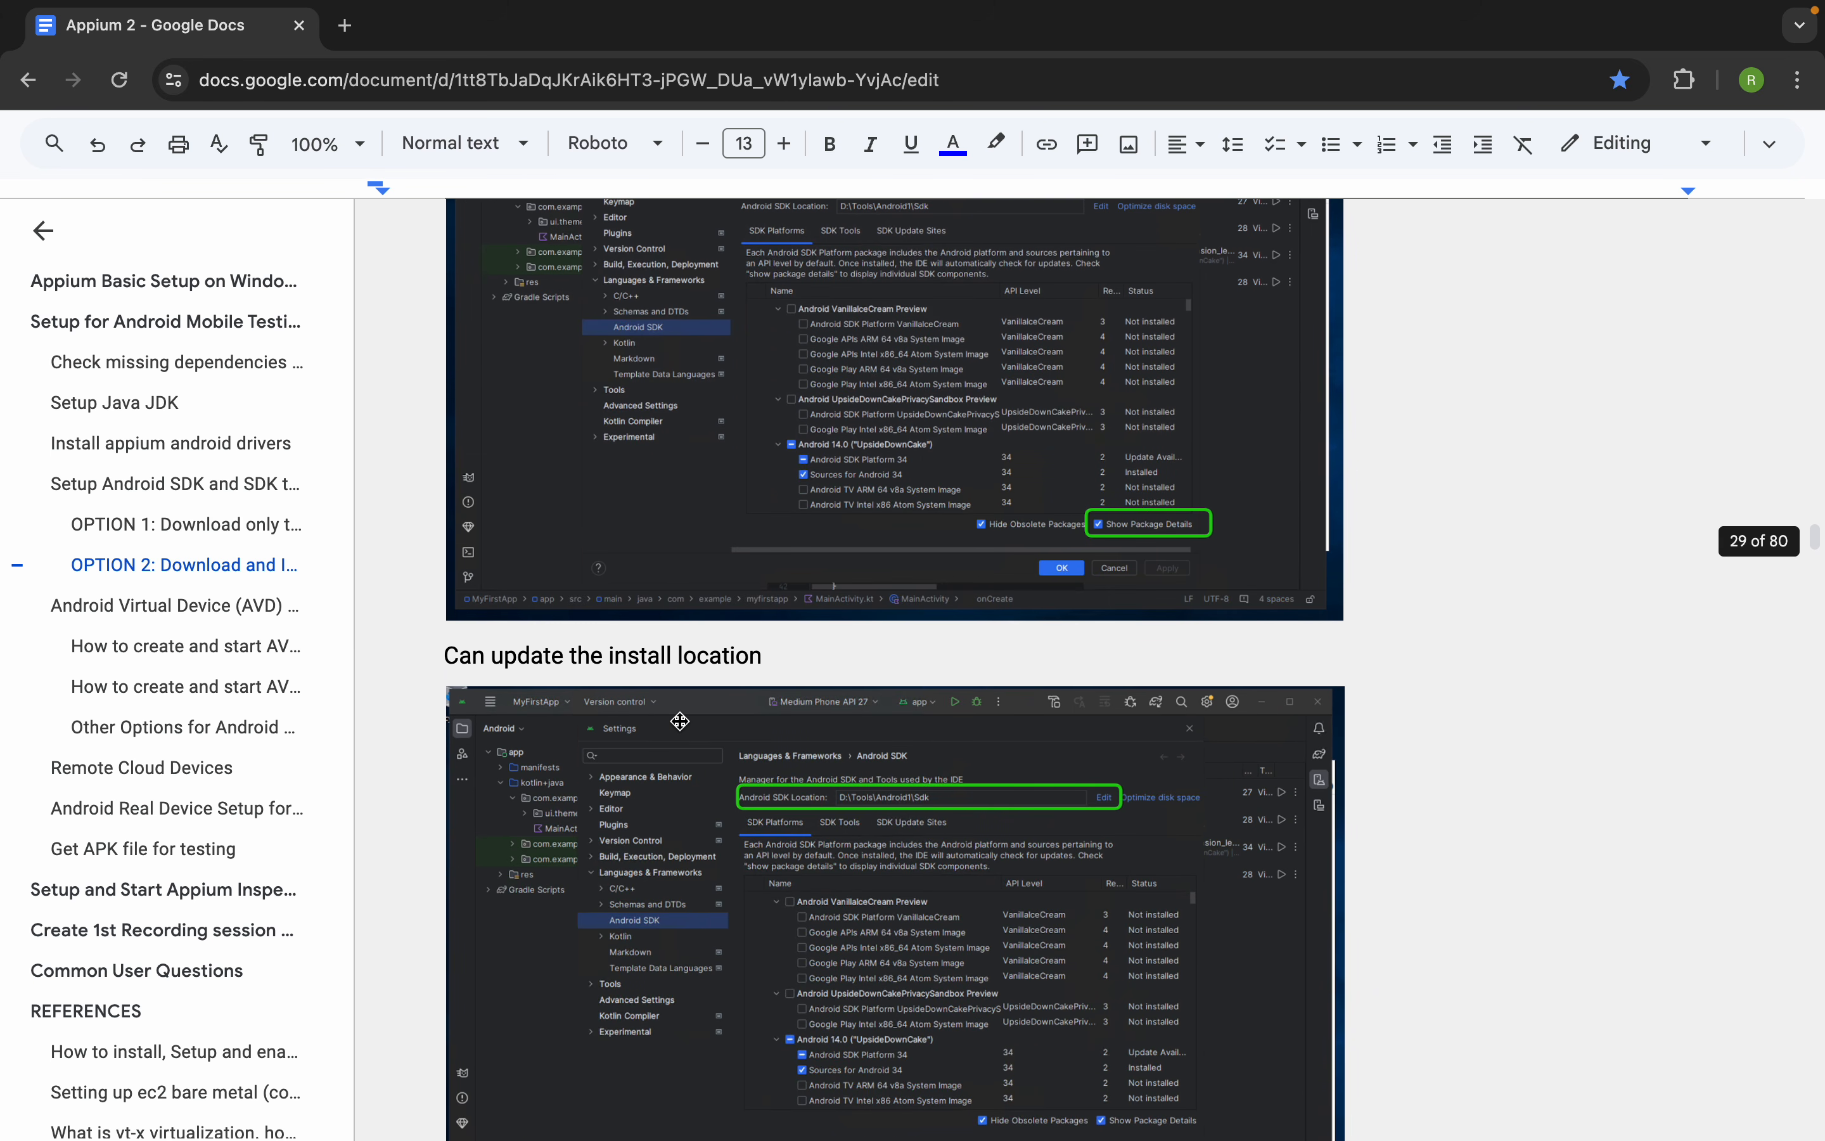
scroll(680, 720, "down", 10)
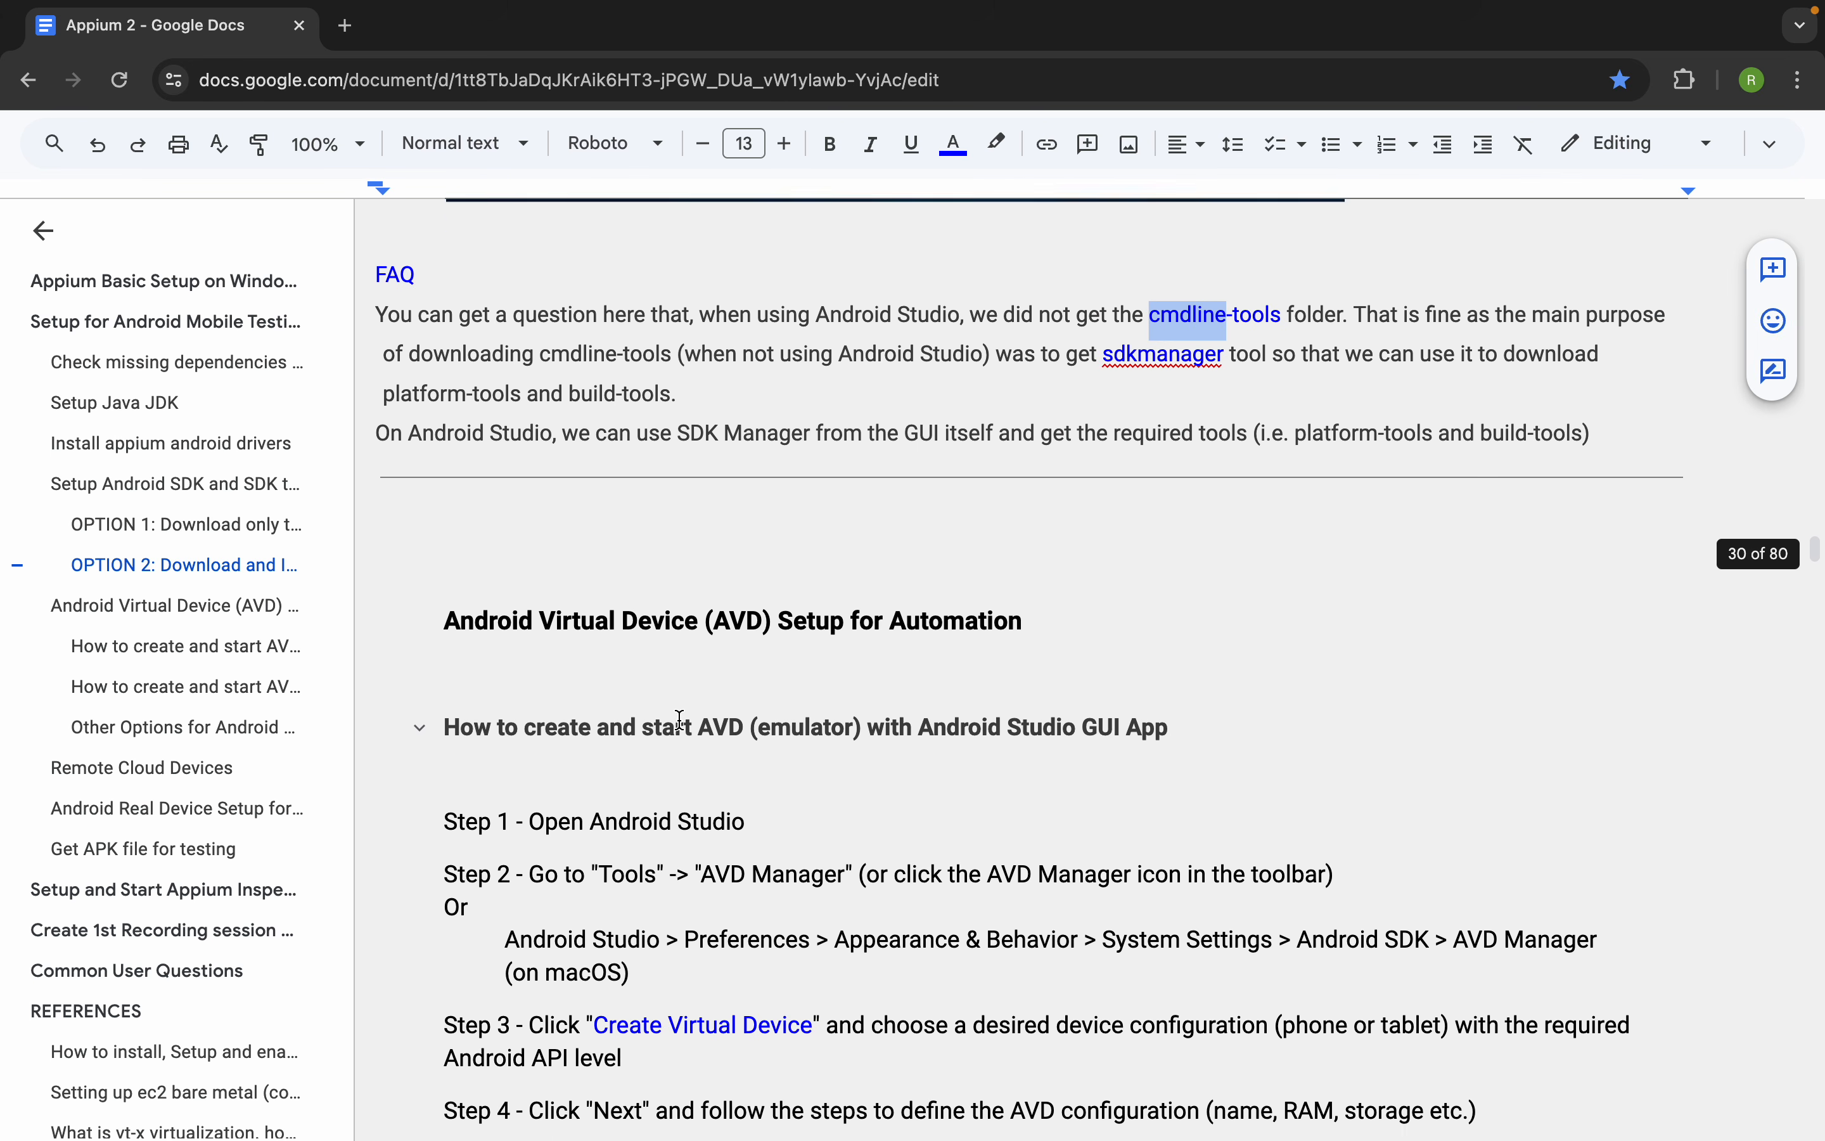
scroll(679, 720, "down", 2)
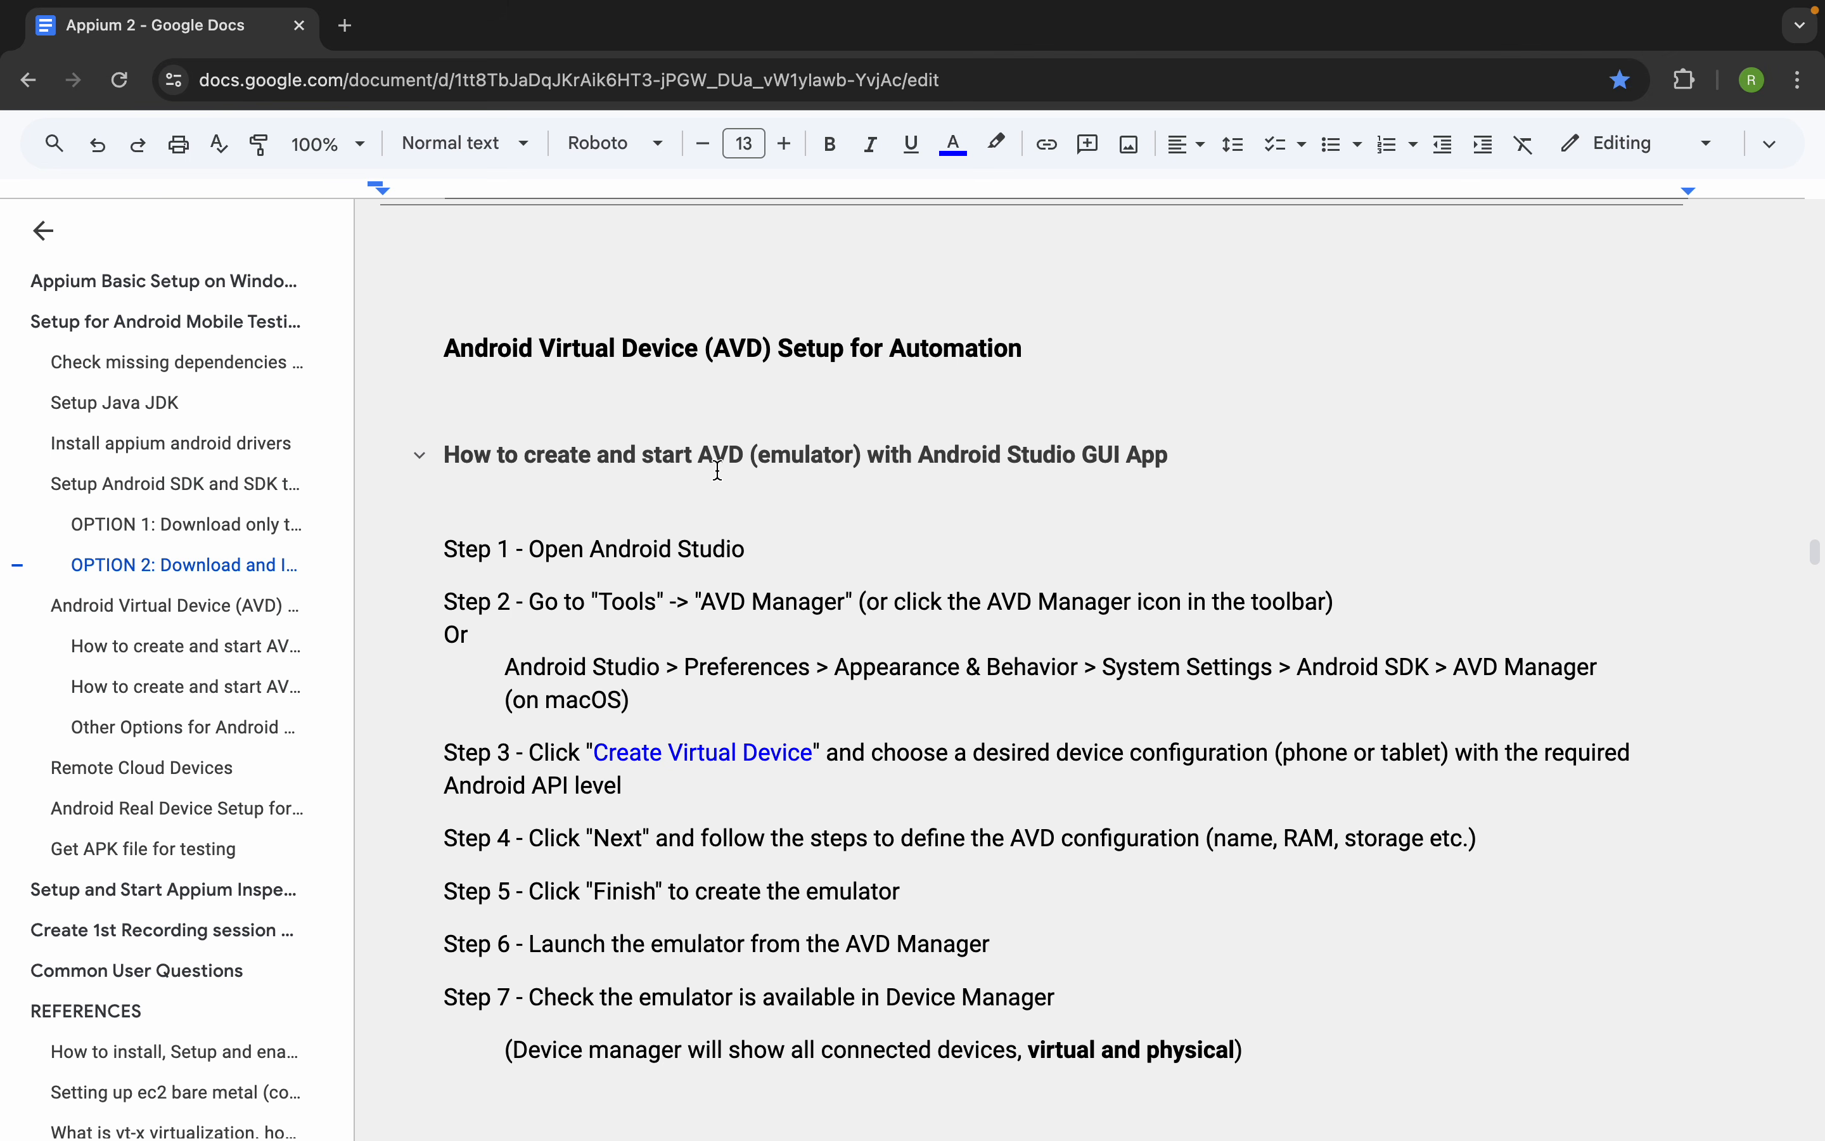
left_click(1191, 455)
left_click_drag(1191, 456, 440, 472)
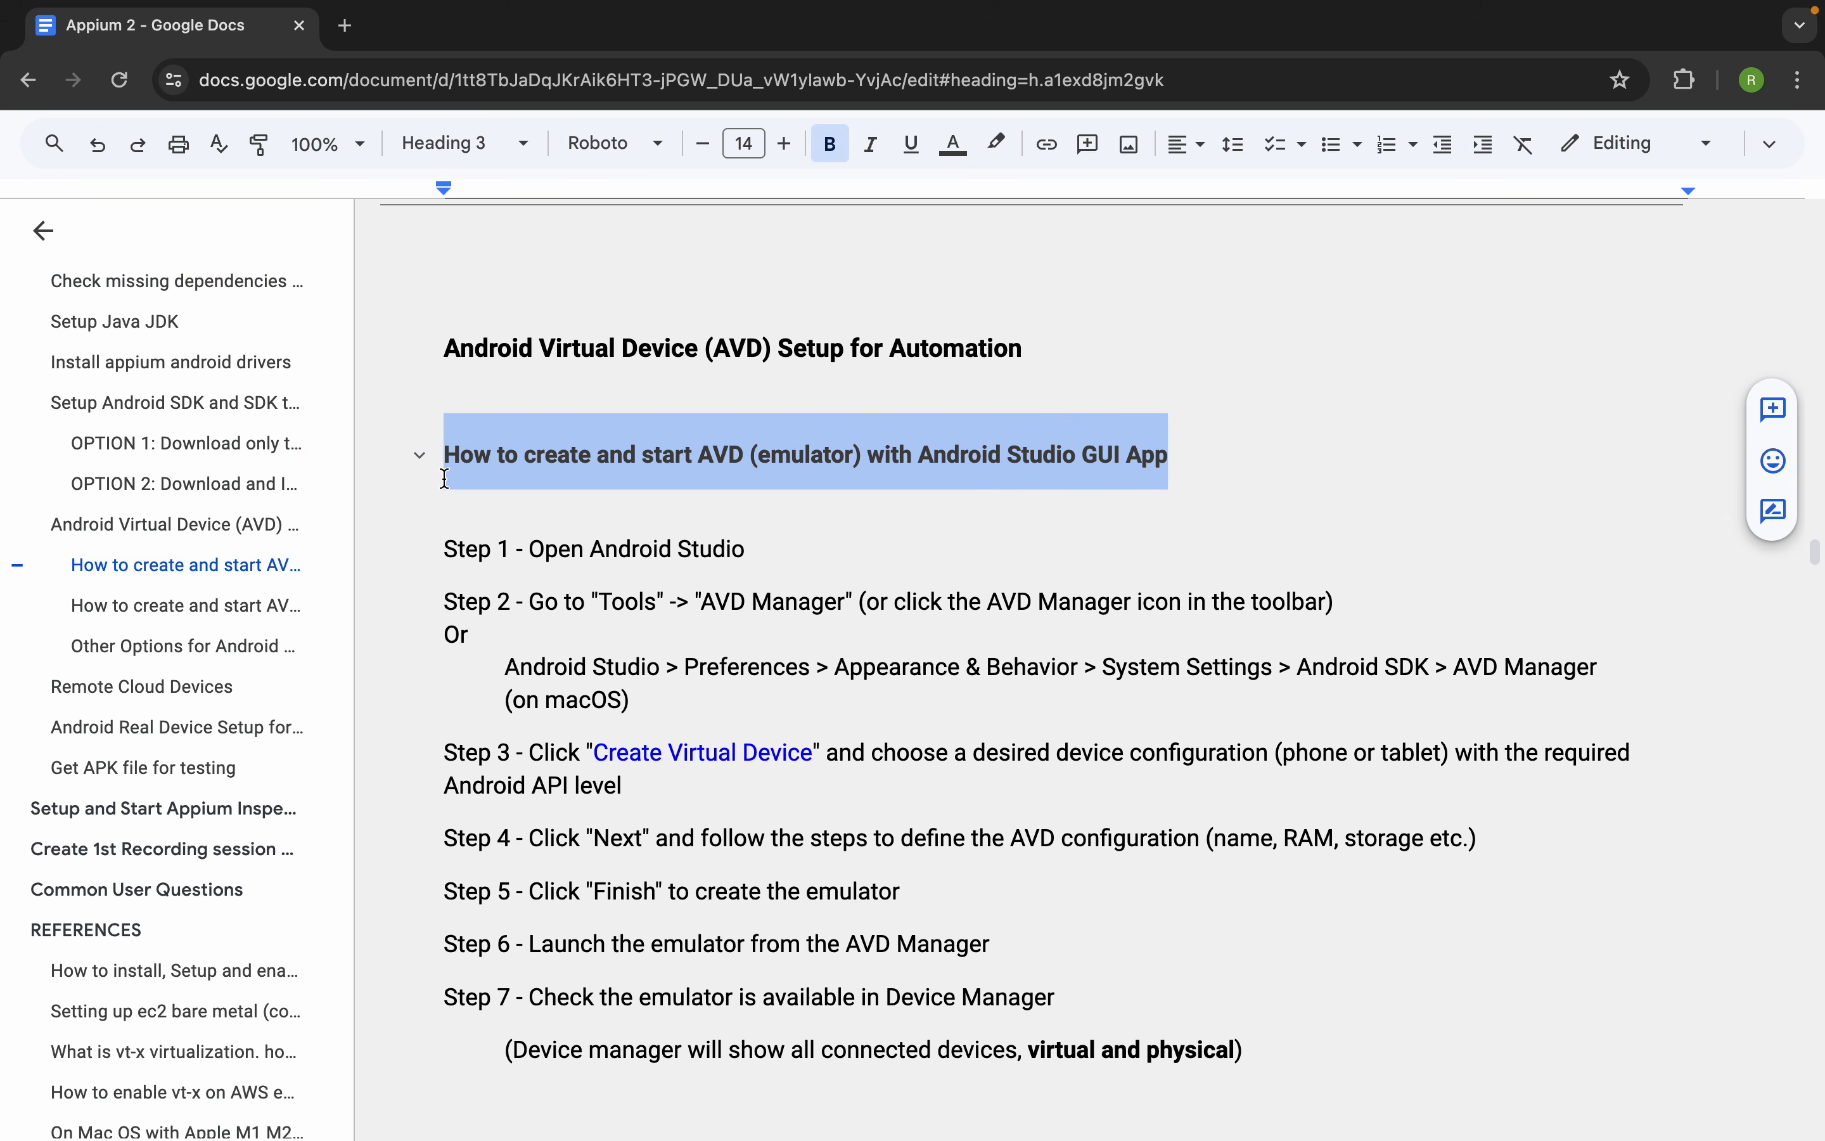
double_click(737, 463)
left_click_drag(440, 455, 1207, 448)
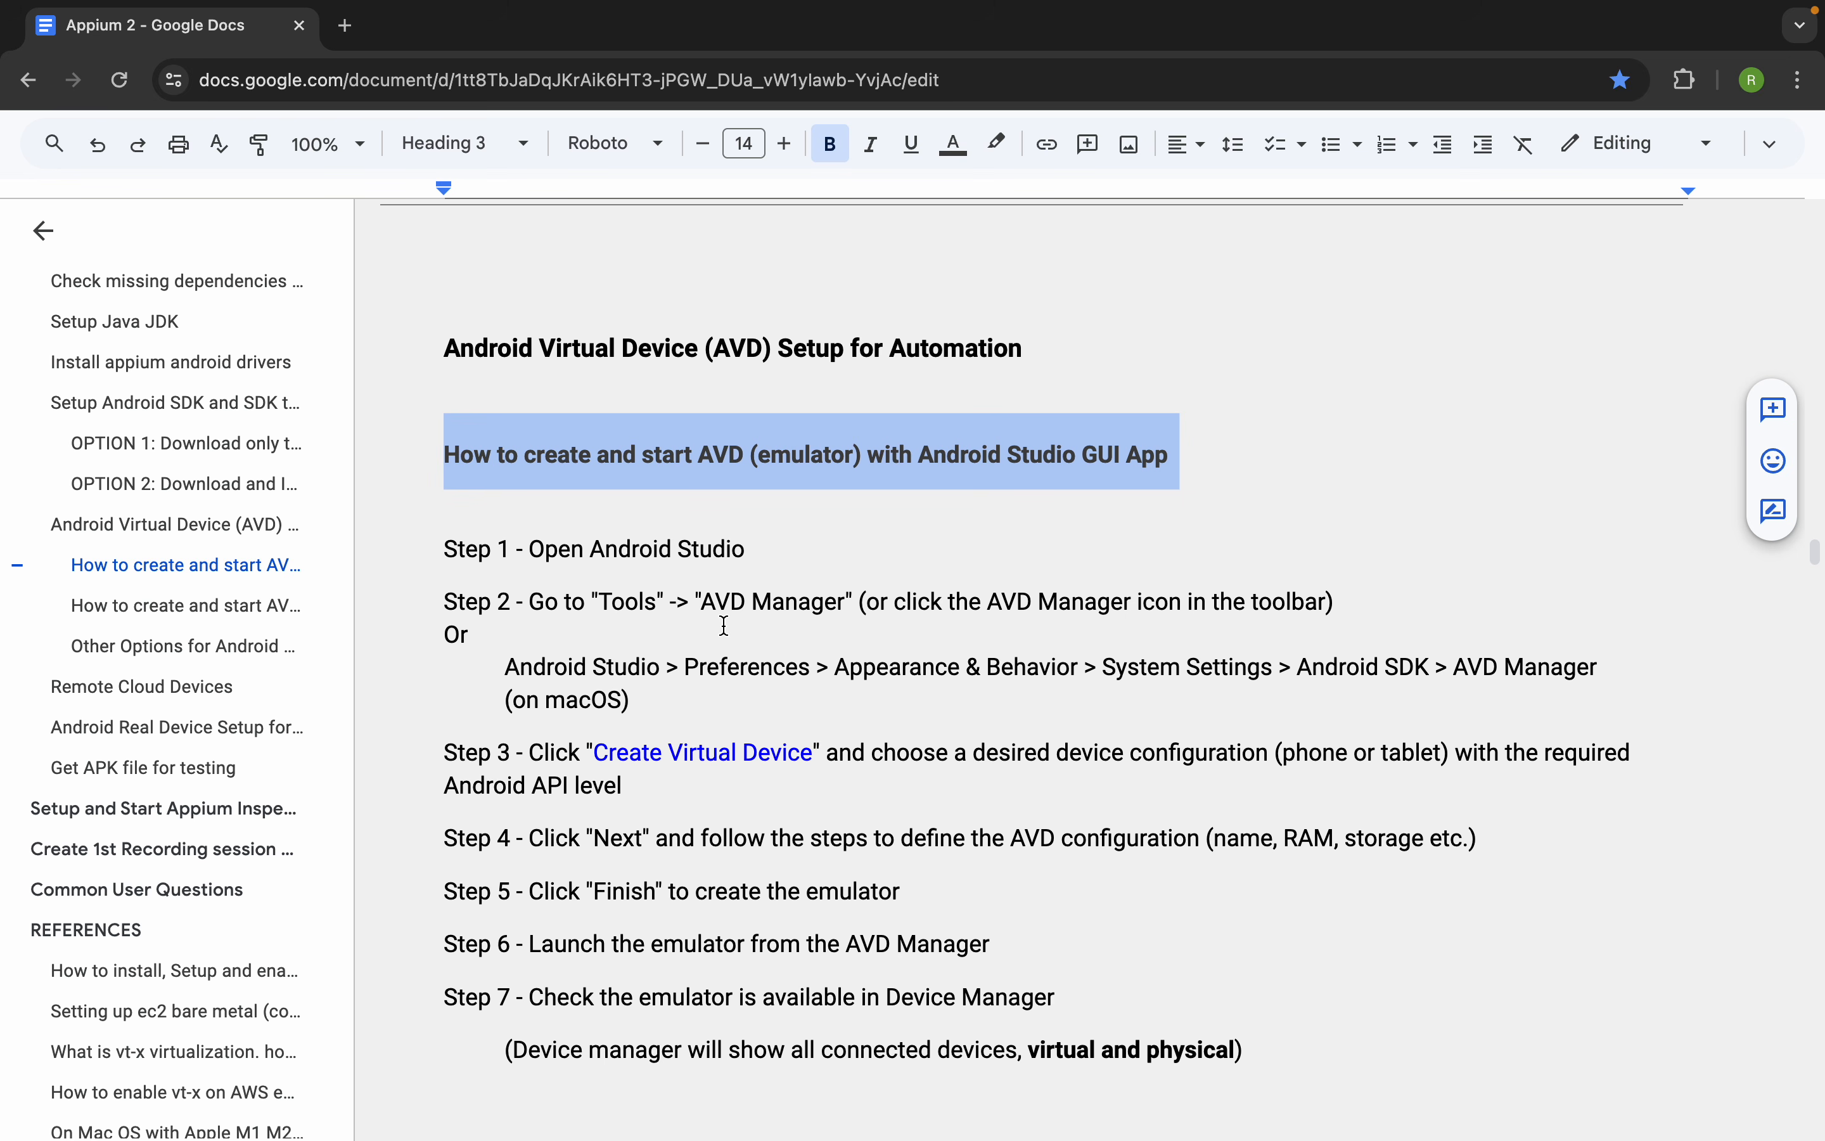
Highlight the heading on creating an AVD without the Android Studio GUI and review its sdkmanager and avdmanager steps
scroll(724, 625, "down", 10)
left_click_drag(1213, 565, 445, 583)
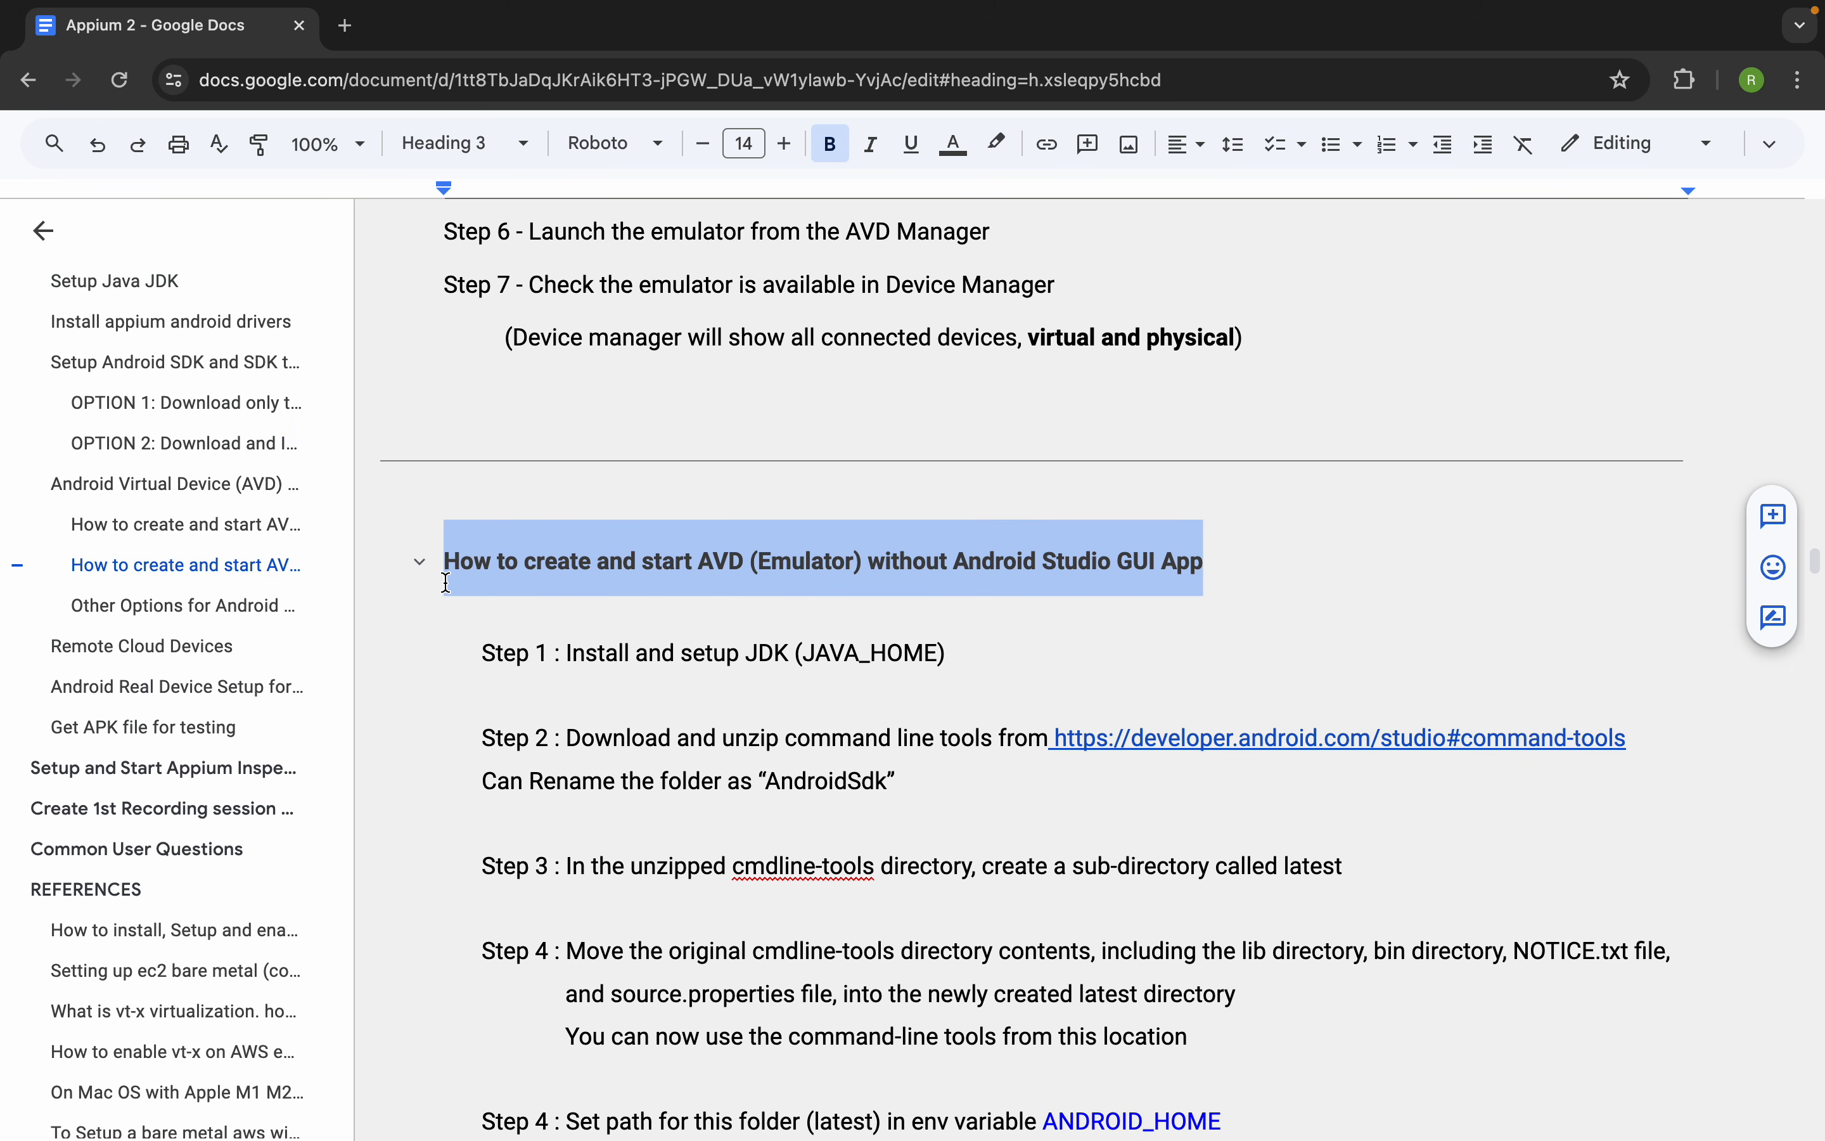
scroll(445, 583, "down", 15)
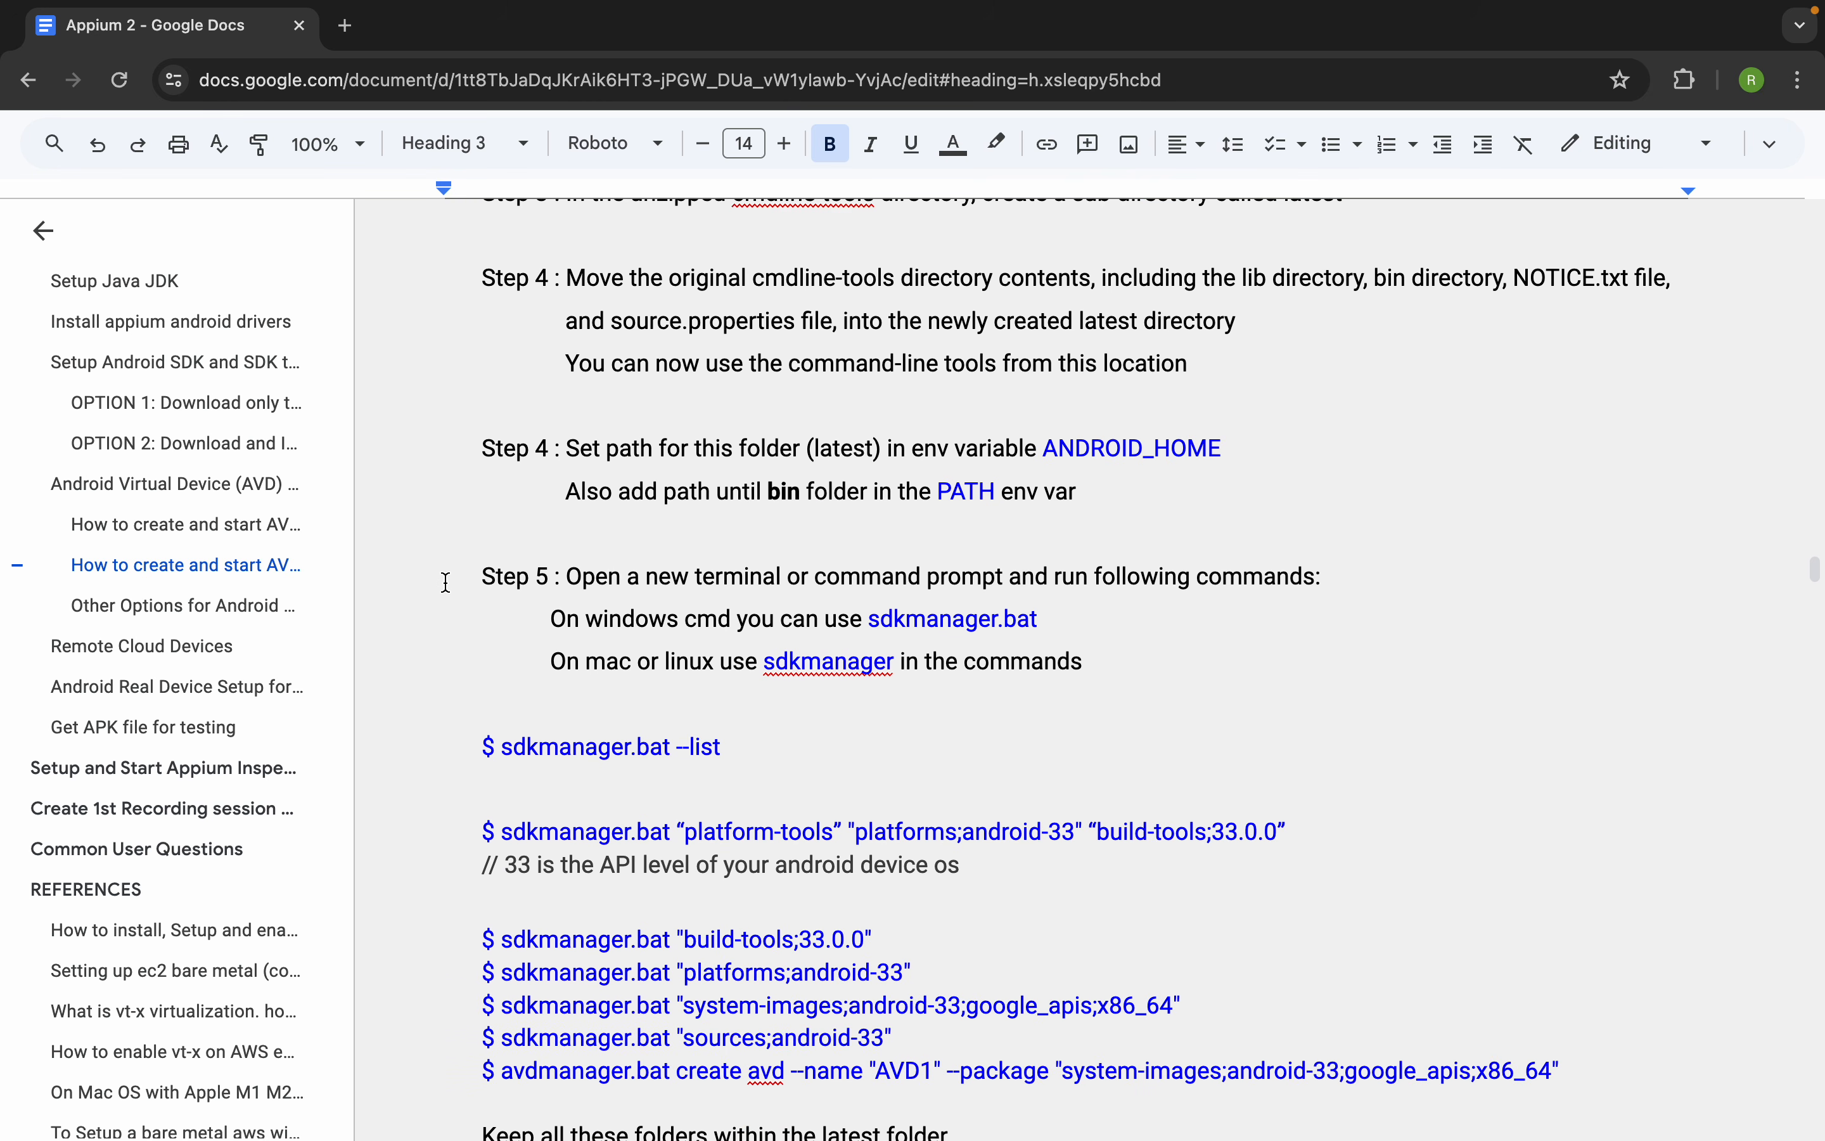
Review the table of other options for Android virtual devices and the emulator notes below it
scroll(446, 582, "down", 7)
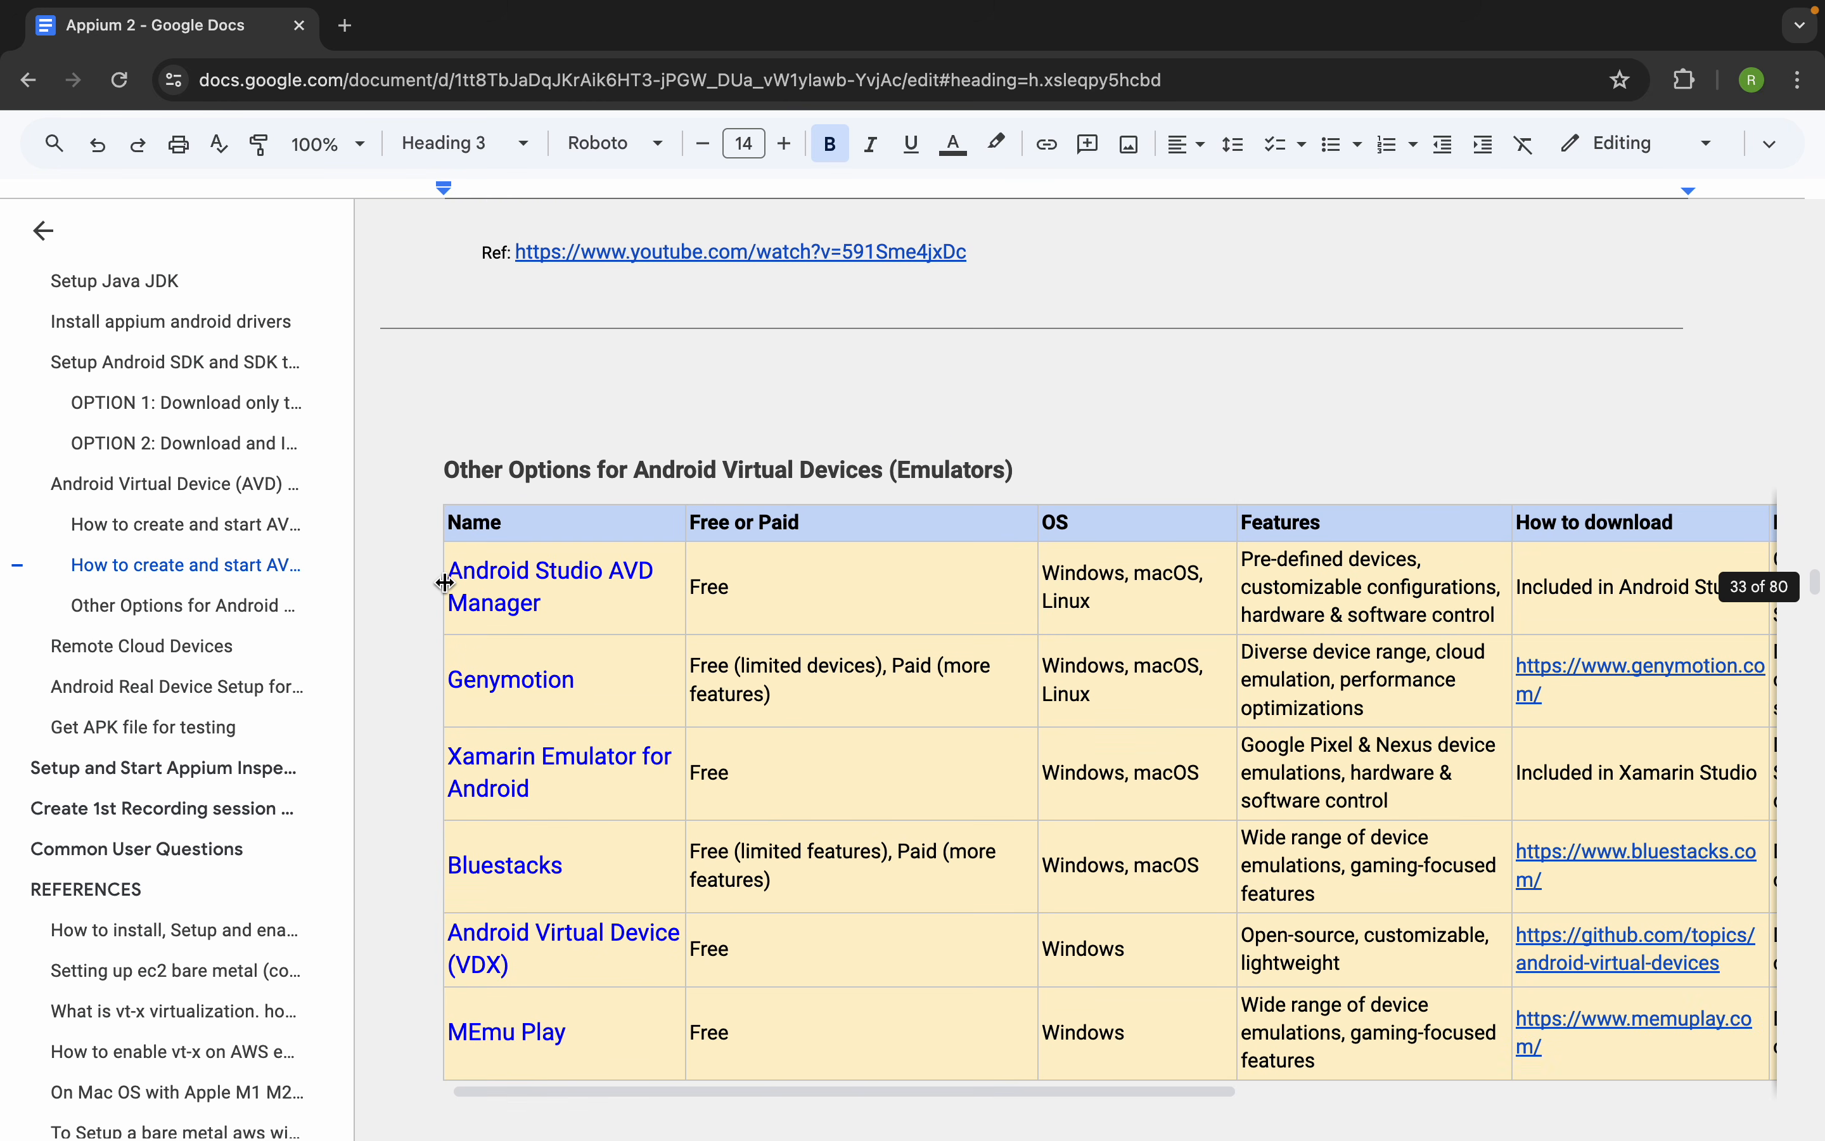
scroll(549, 969, "down", 1)
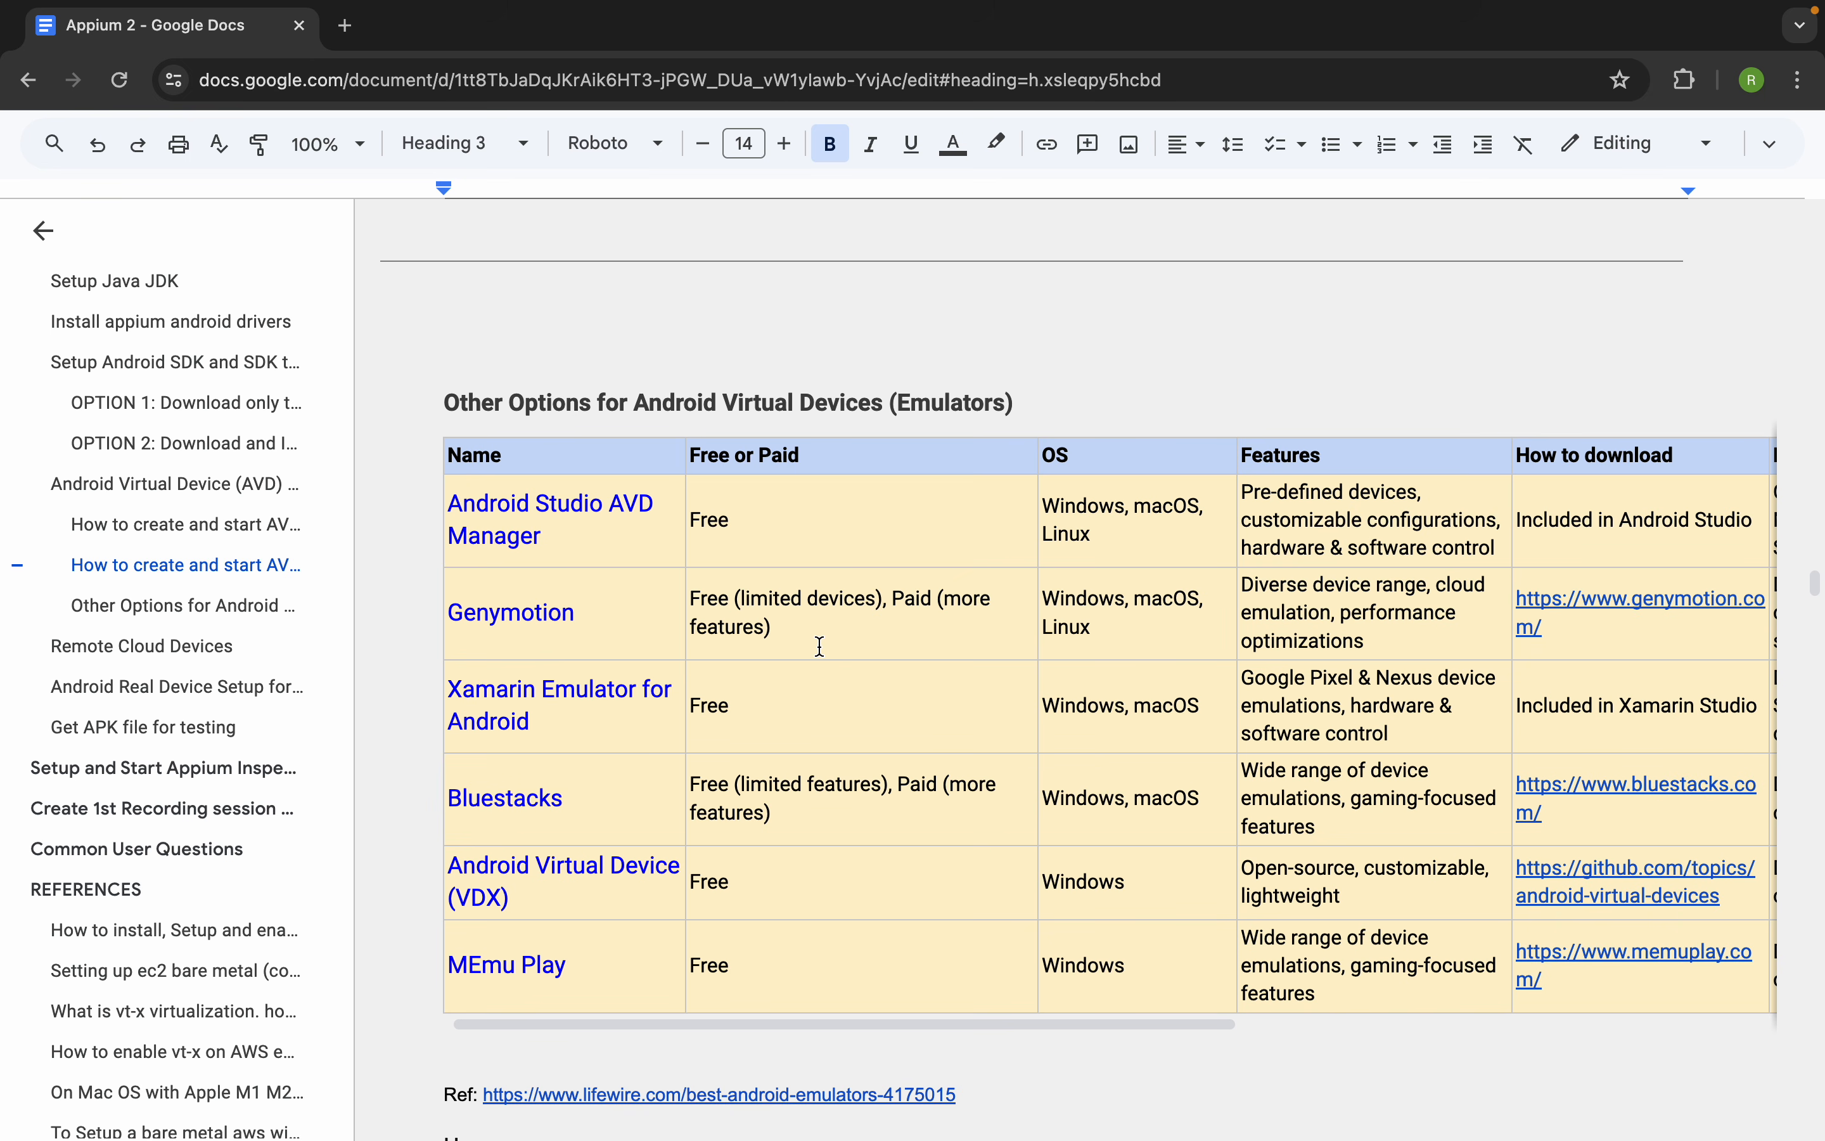
scroll(820, 645, "down", 14)
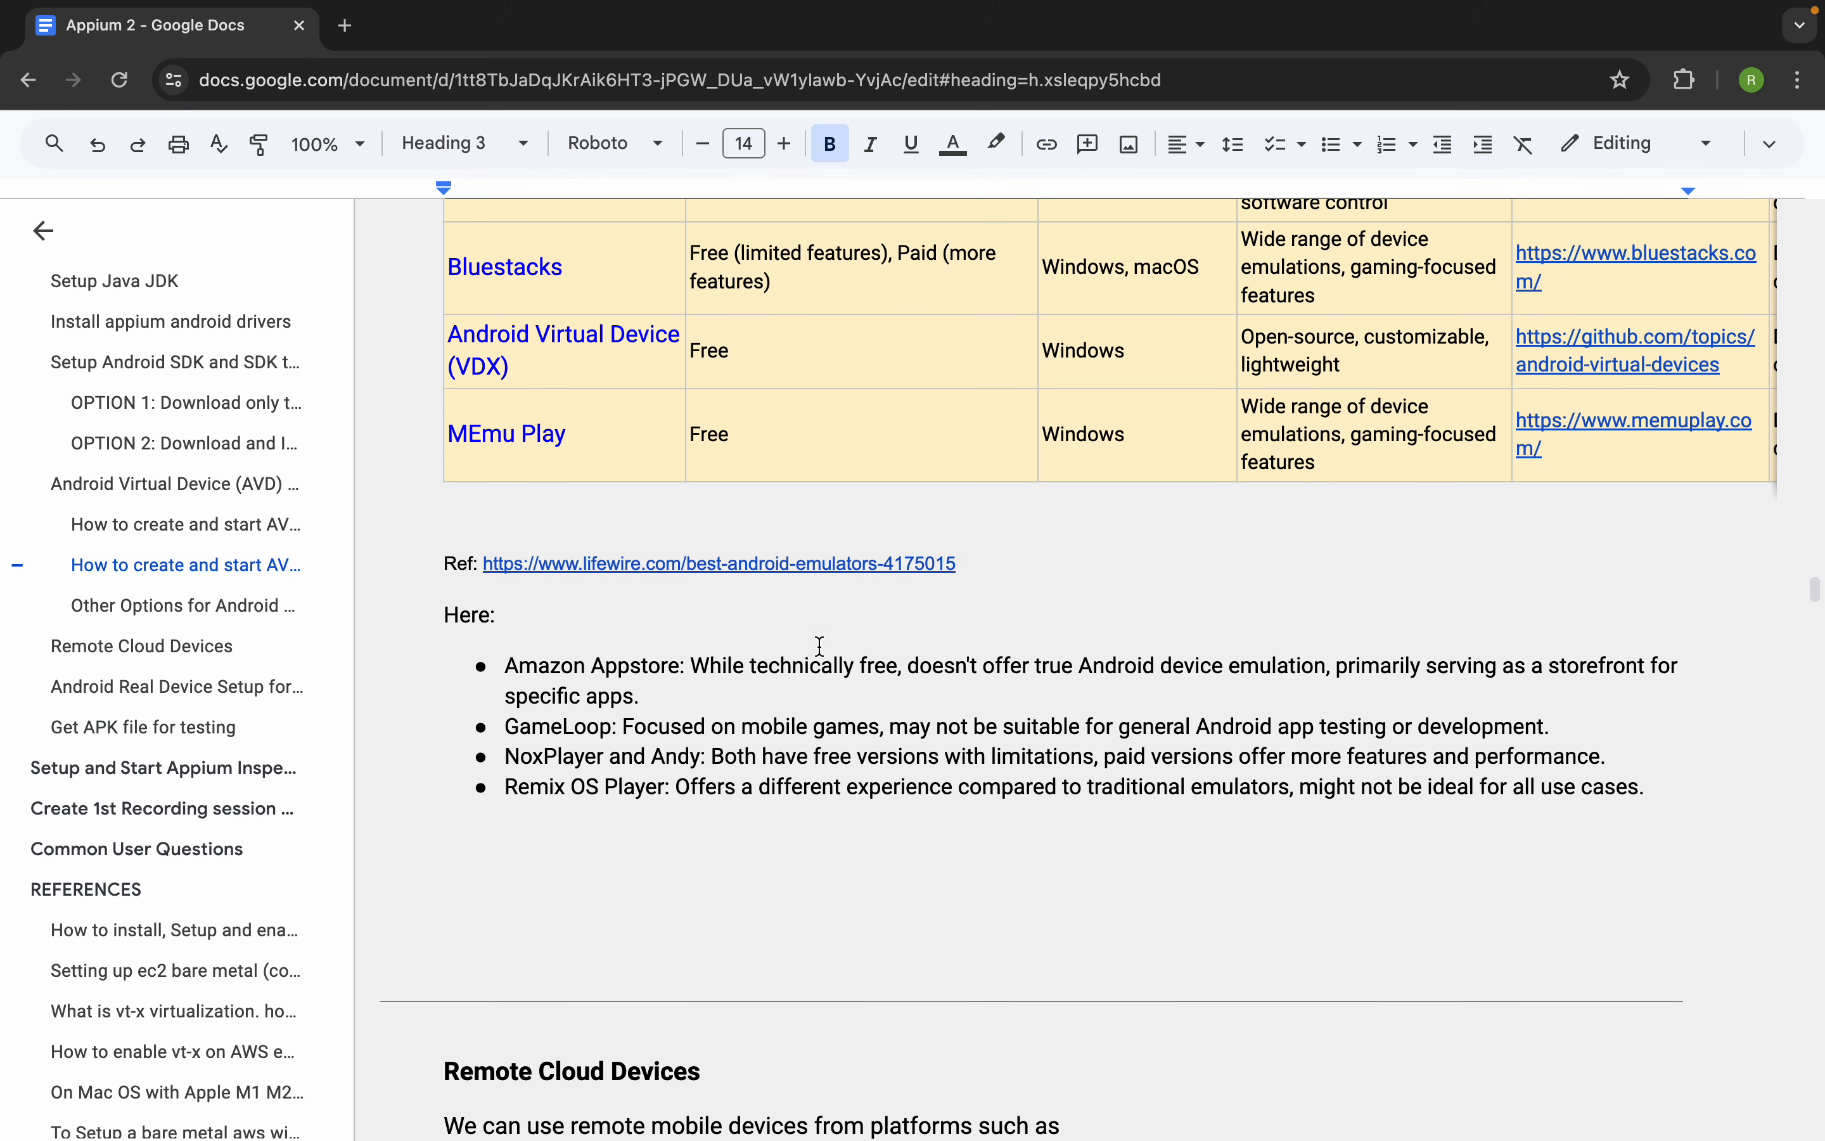
Review the Remote Cloud Devices section, highlighting Browserstack, SauceLabs and AWS Device farm in the platform list
scroll(820, 646, "down", 5)
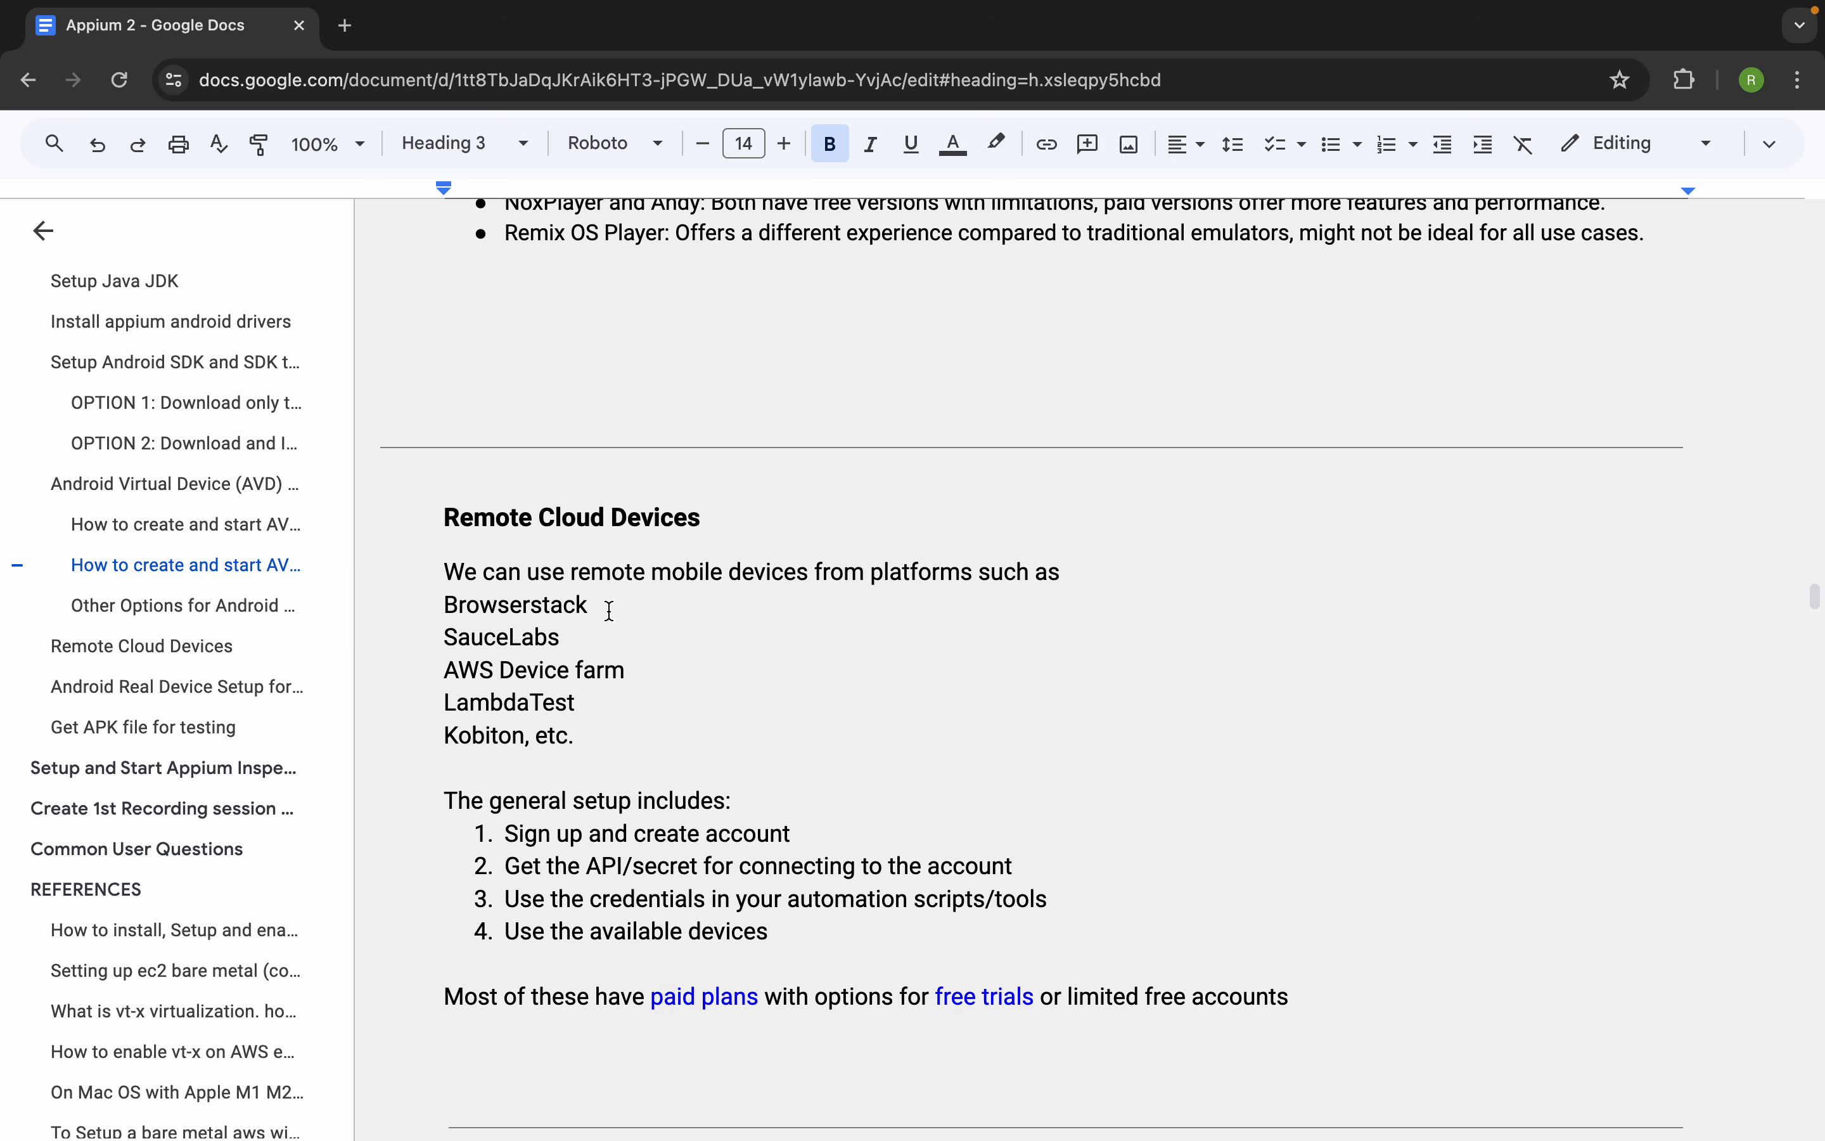
left_click_drag(607, 609, 417, 614)
left_click_drag(566, 640, 487, 641)
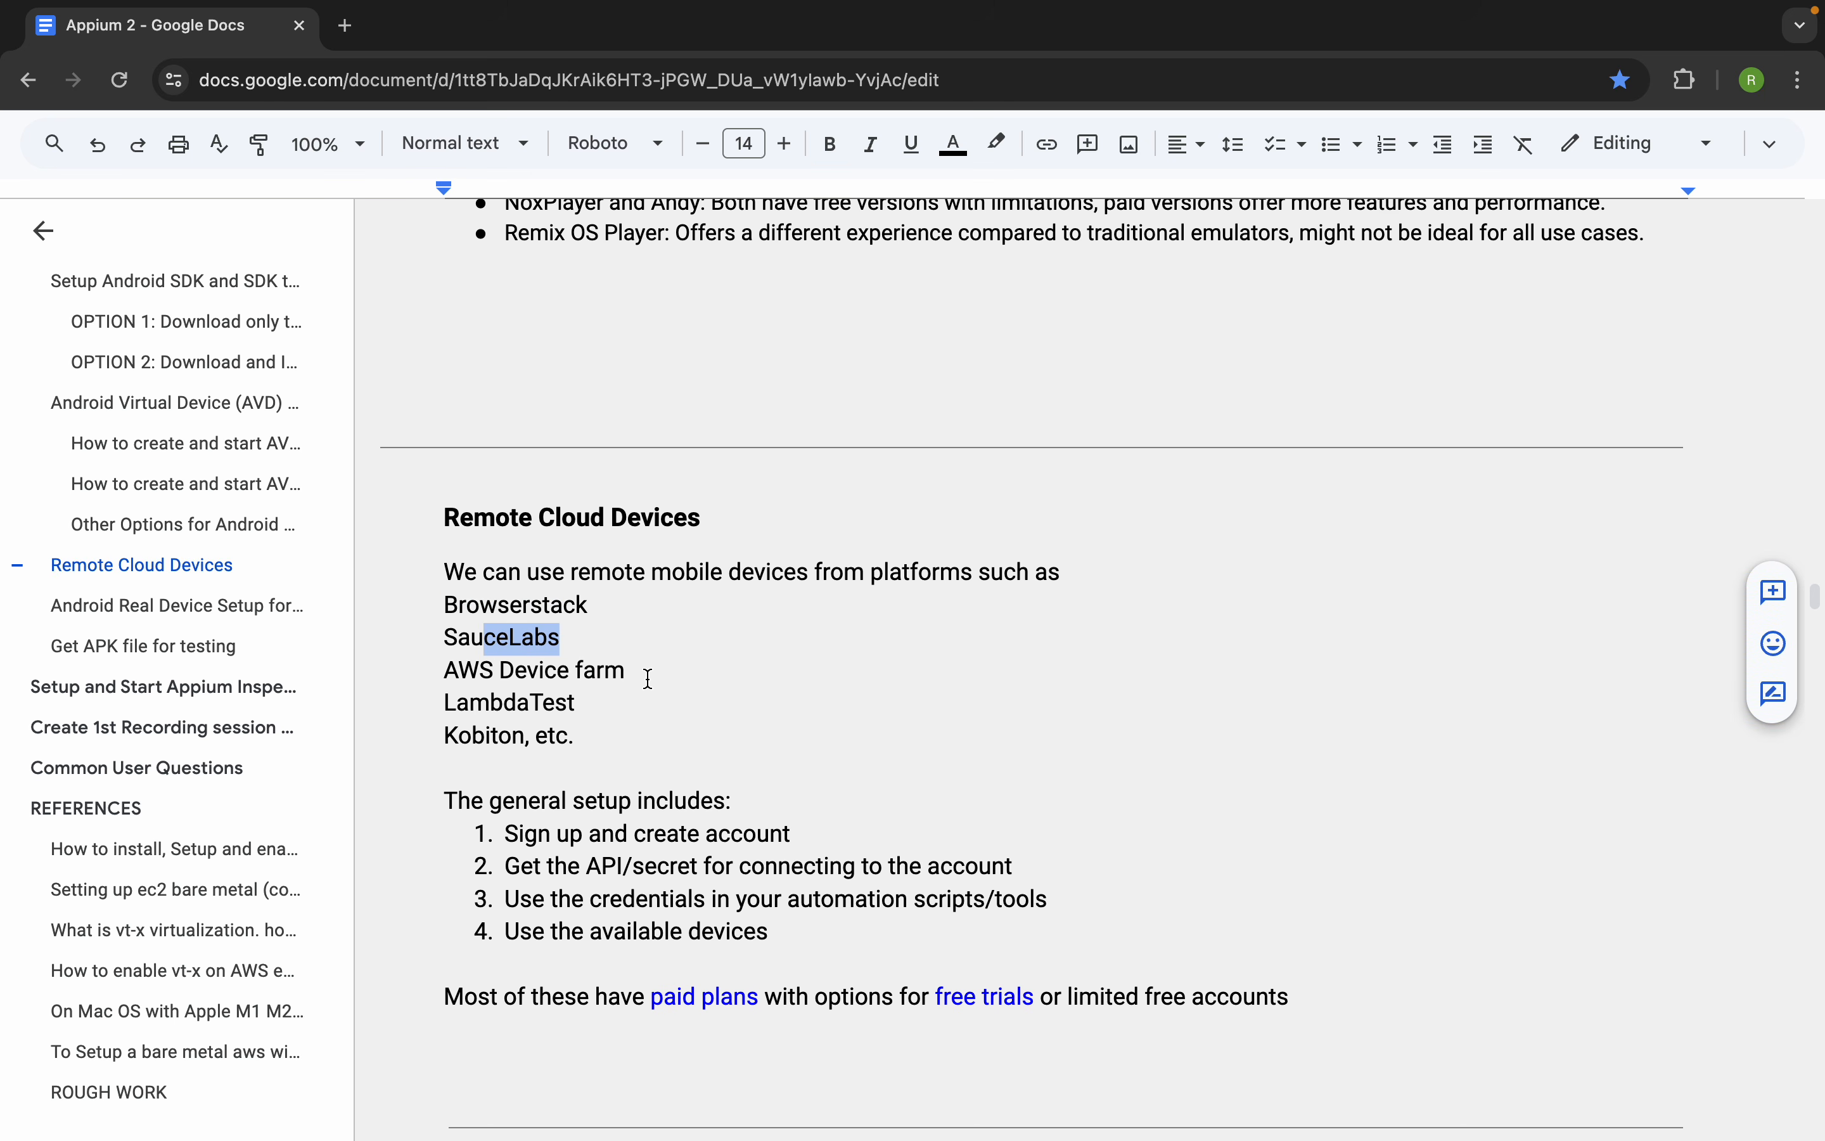
left_click_drag(648, 678, 461, 668)
Find the Android Real Device Setup for Automation section and highlight its heading
scroll(520, 777, "down", 2)
scroll(517, 775, "down", 5)
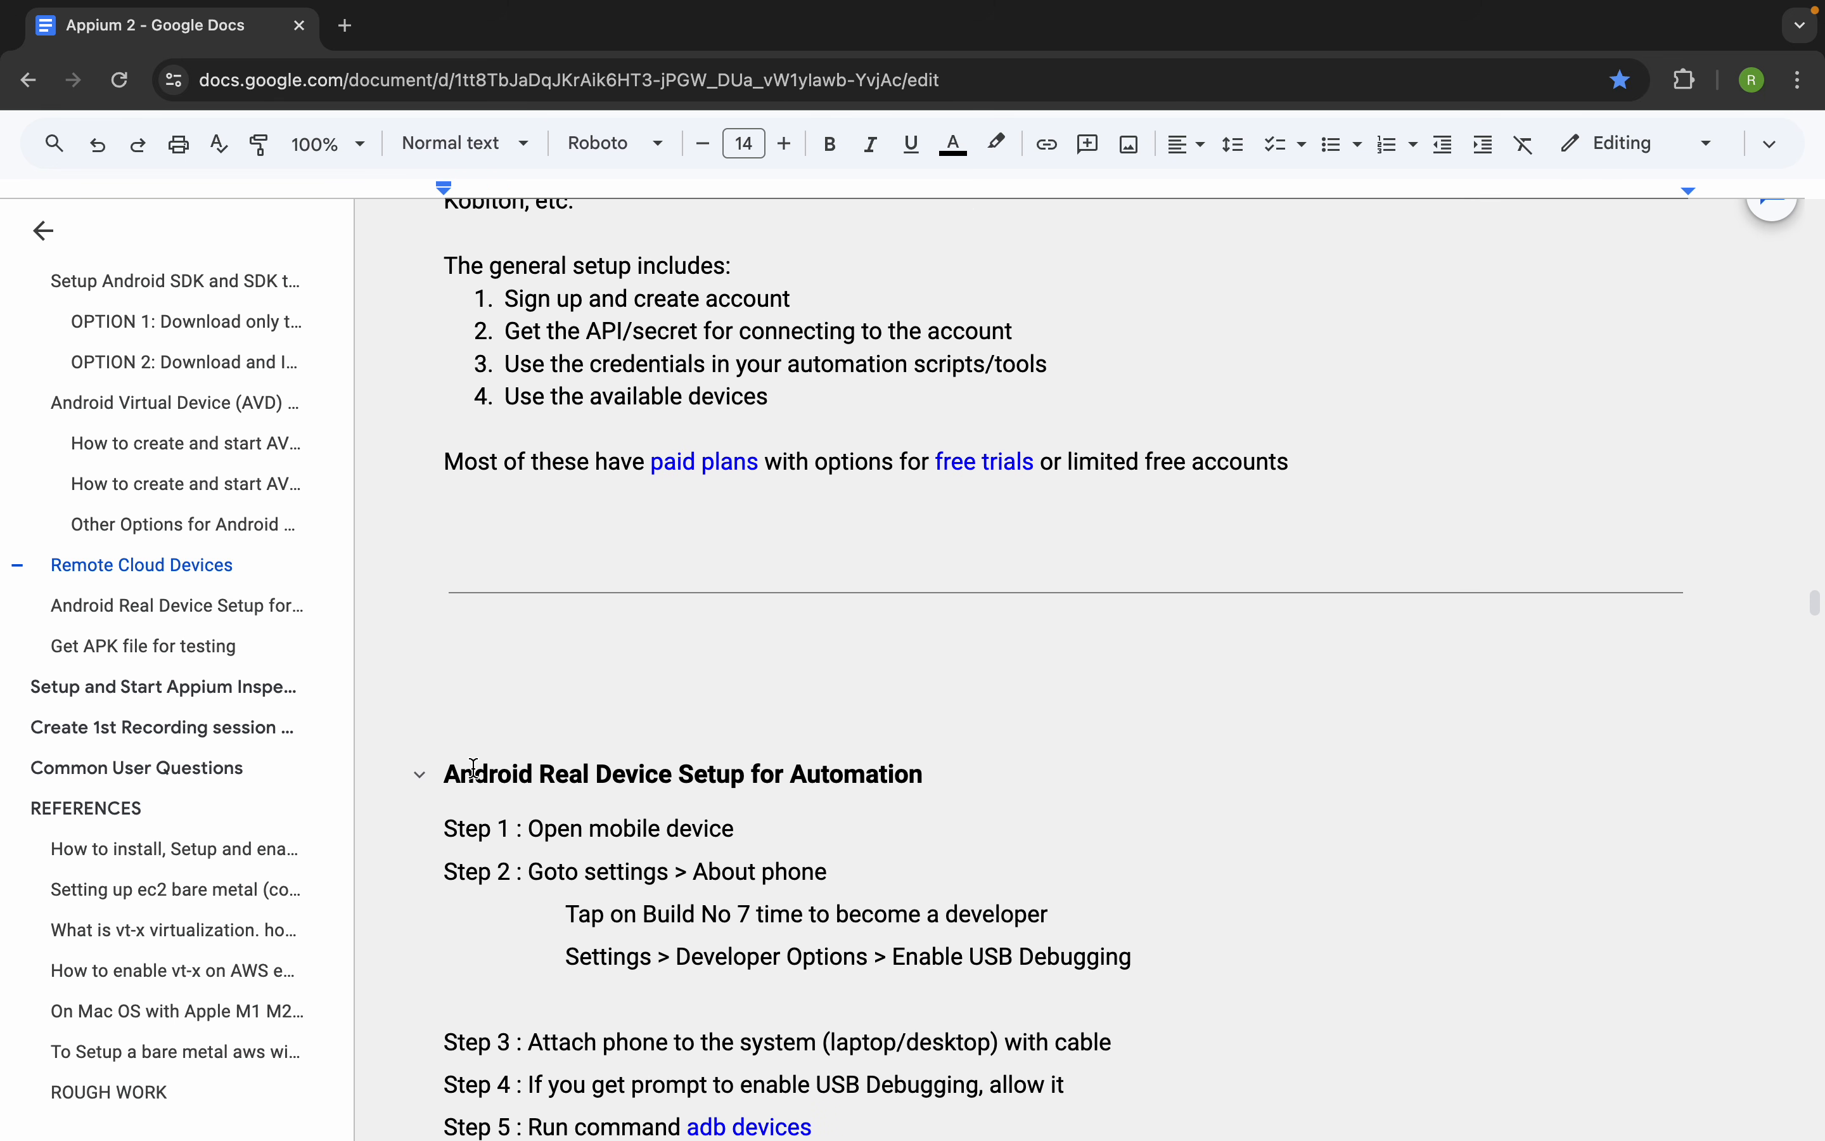
left_click_drag(458, 770, 1056, 773)
Return to the APPIUM 2 Getting Started title at the beginning of the notes
scroll(802, 530, "up", 4)
scroll(802, 531, "up", 20)
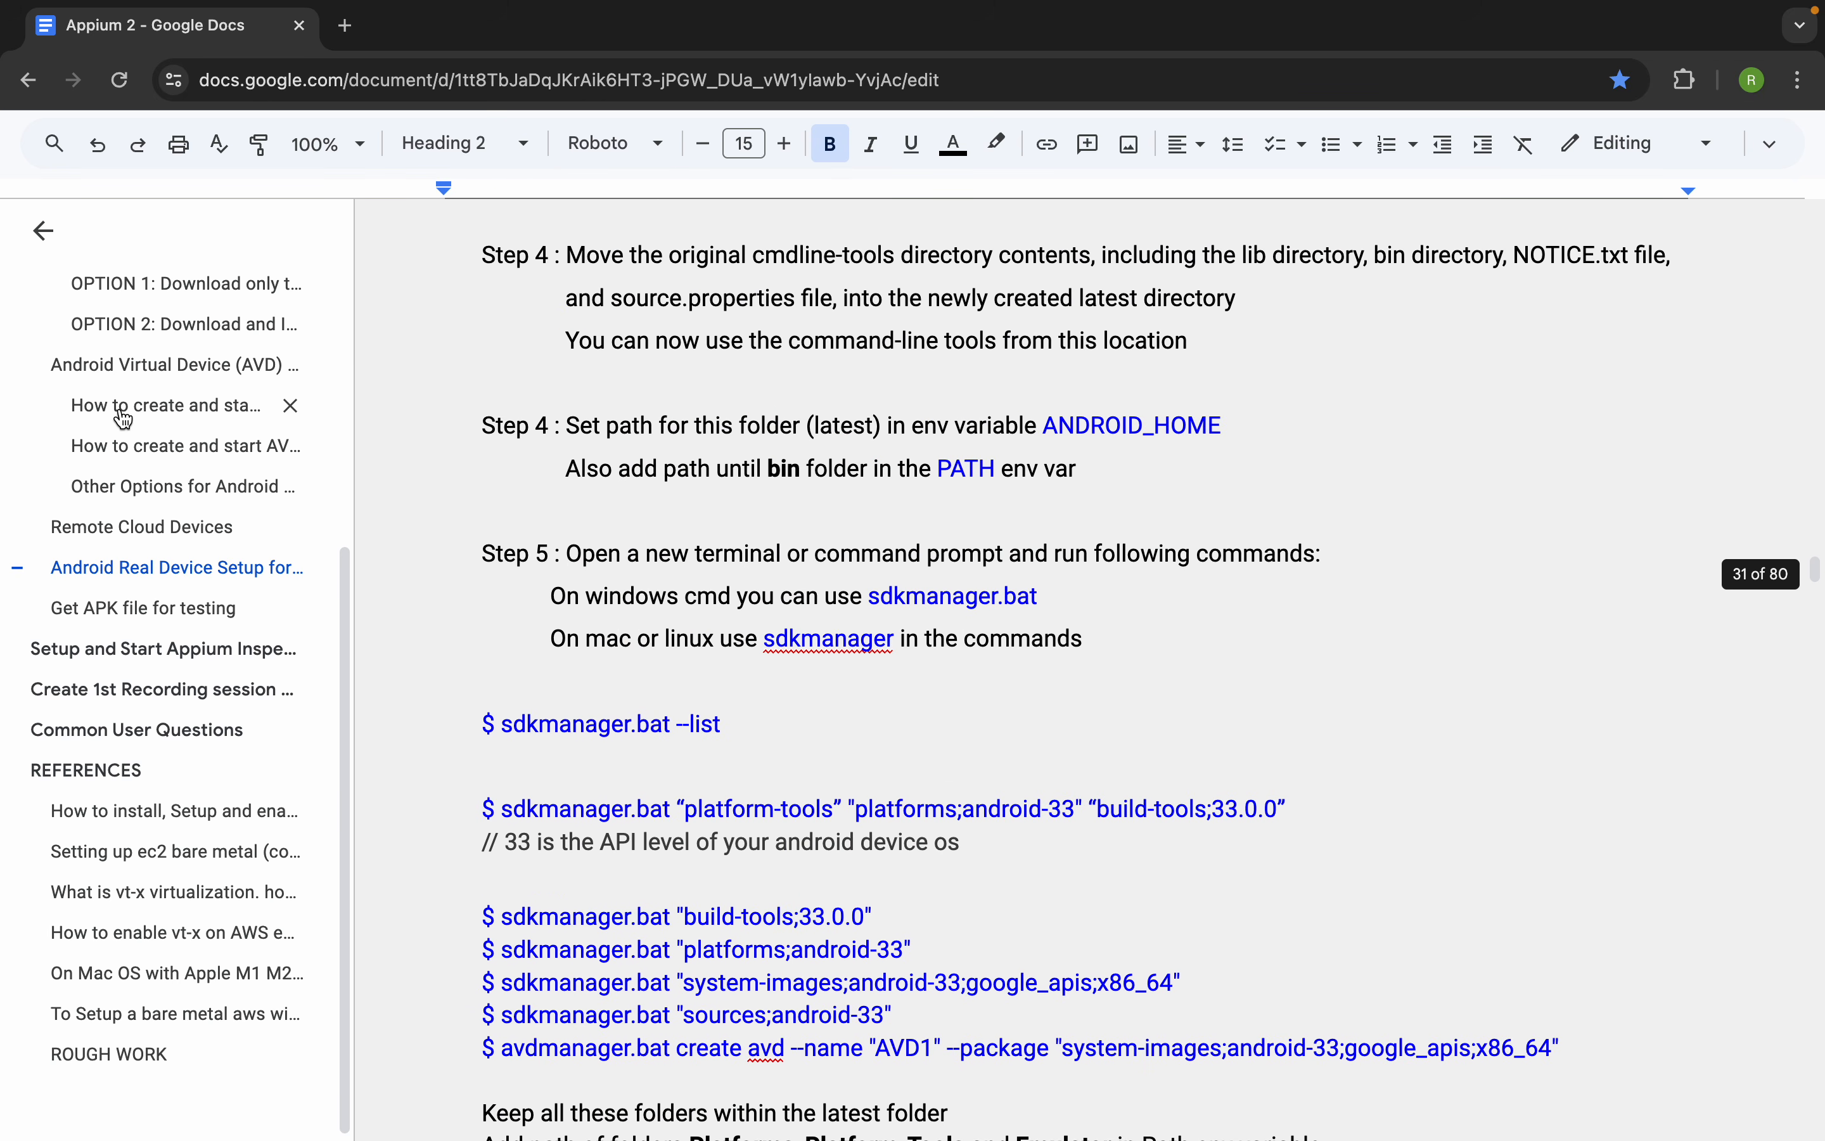
scroll(131, 415, "up", 5)
left_click(91, 326)
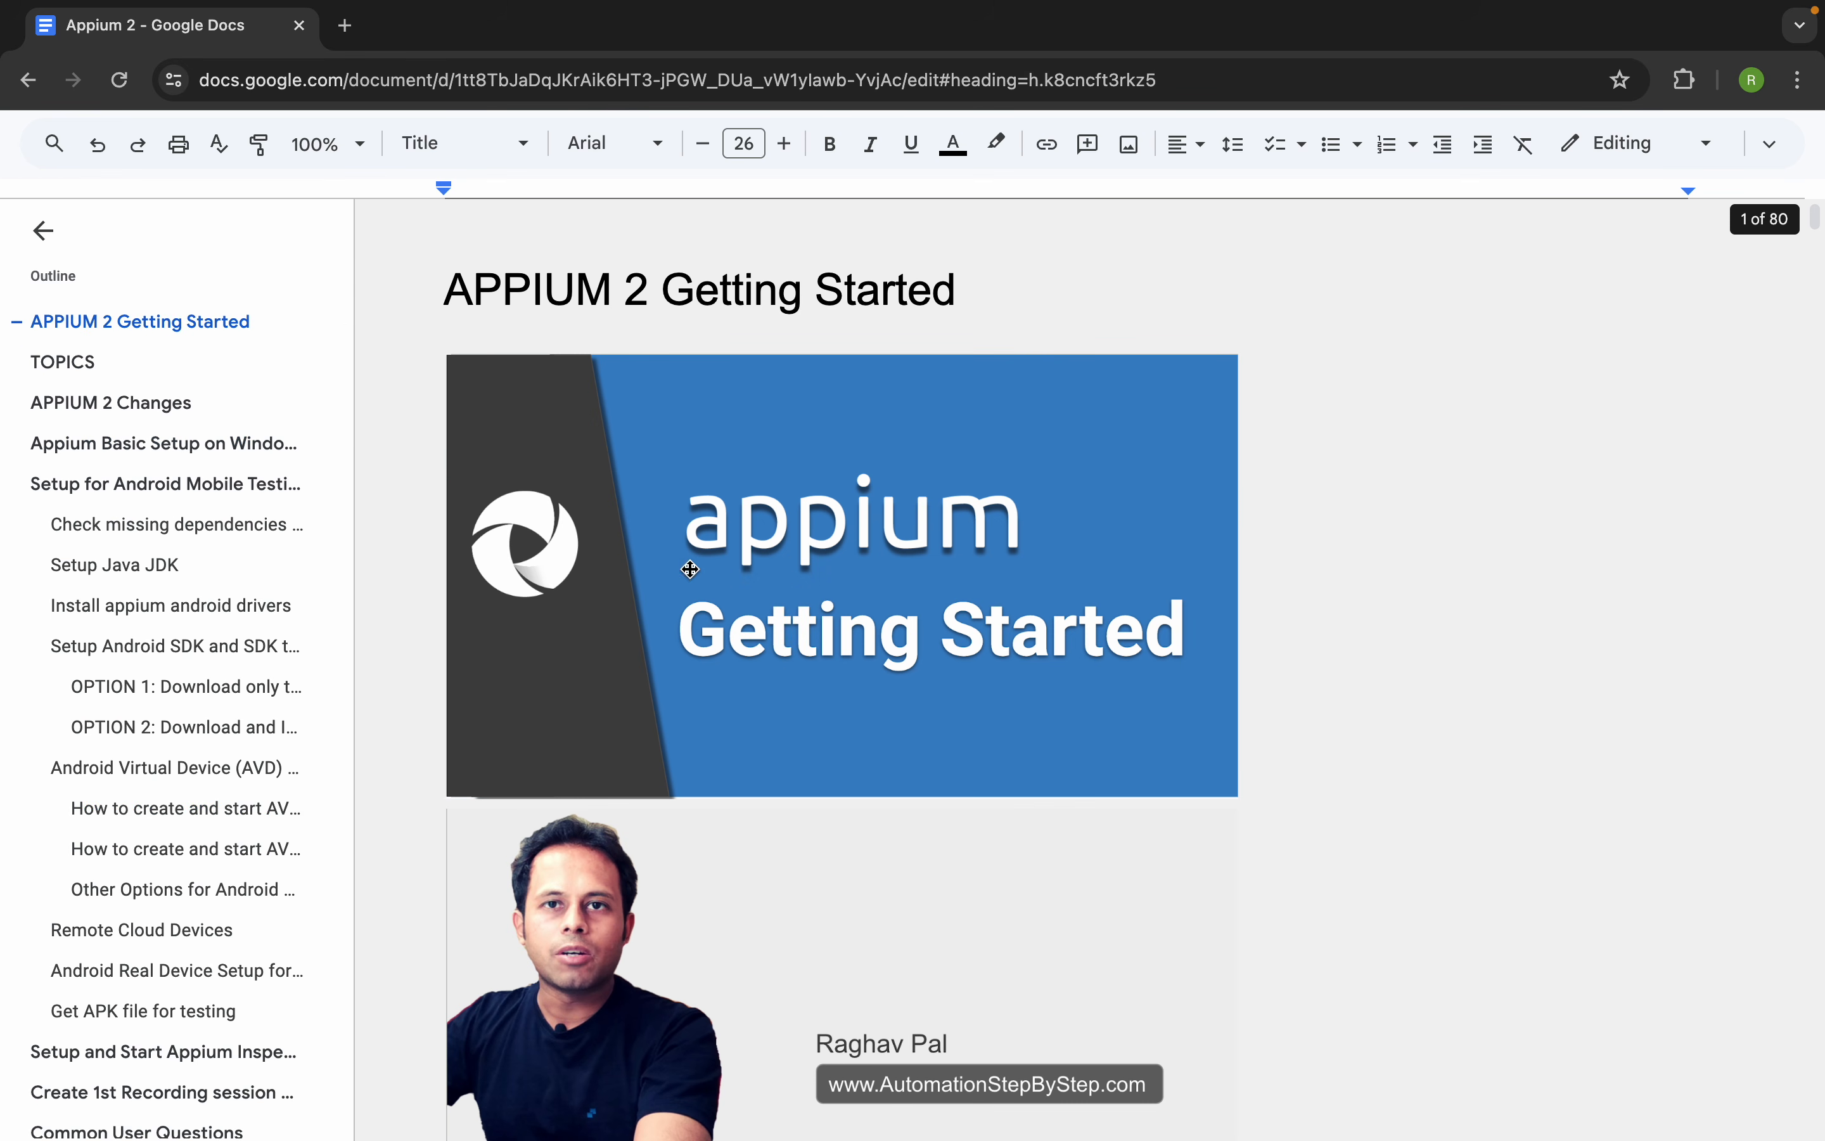